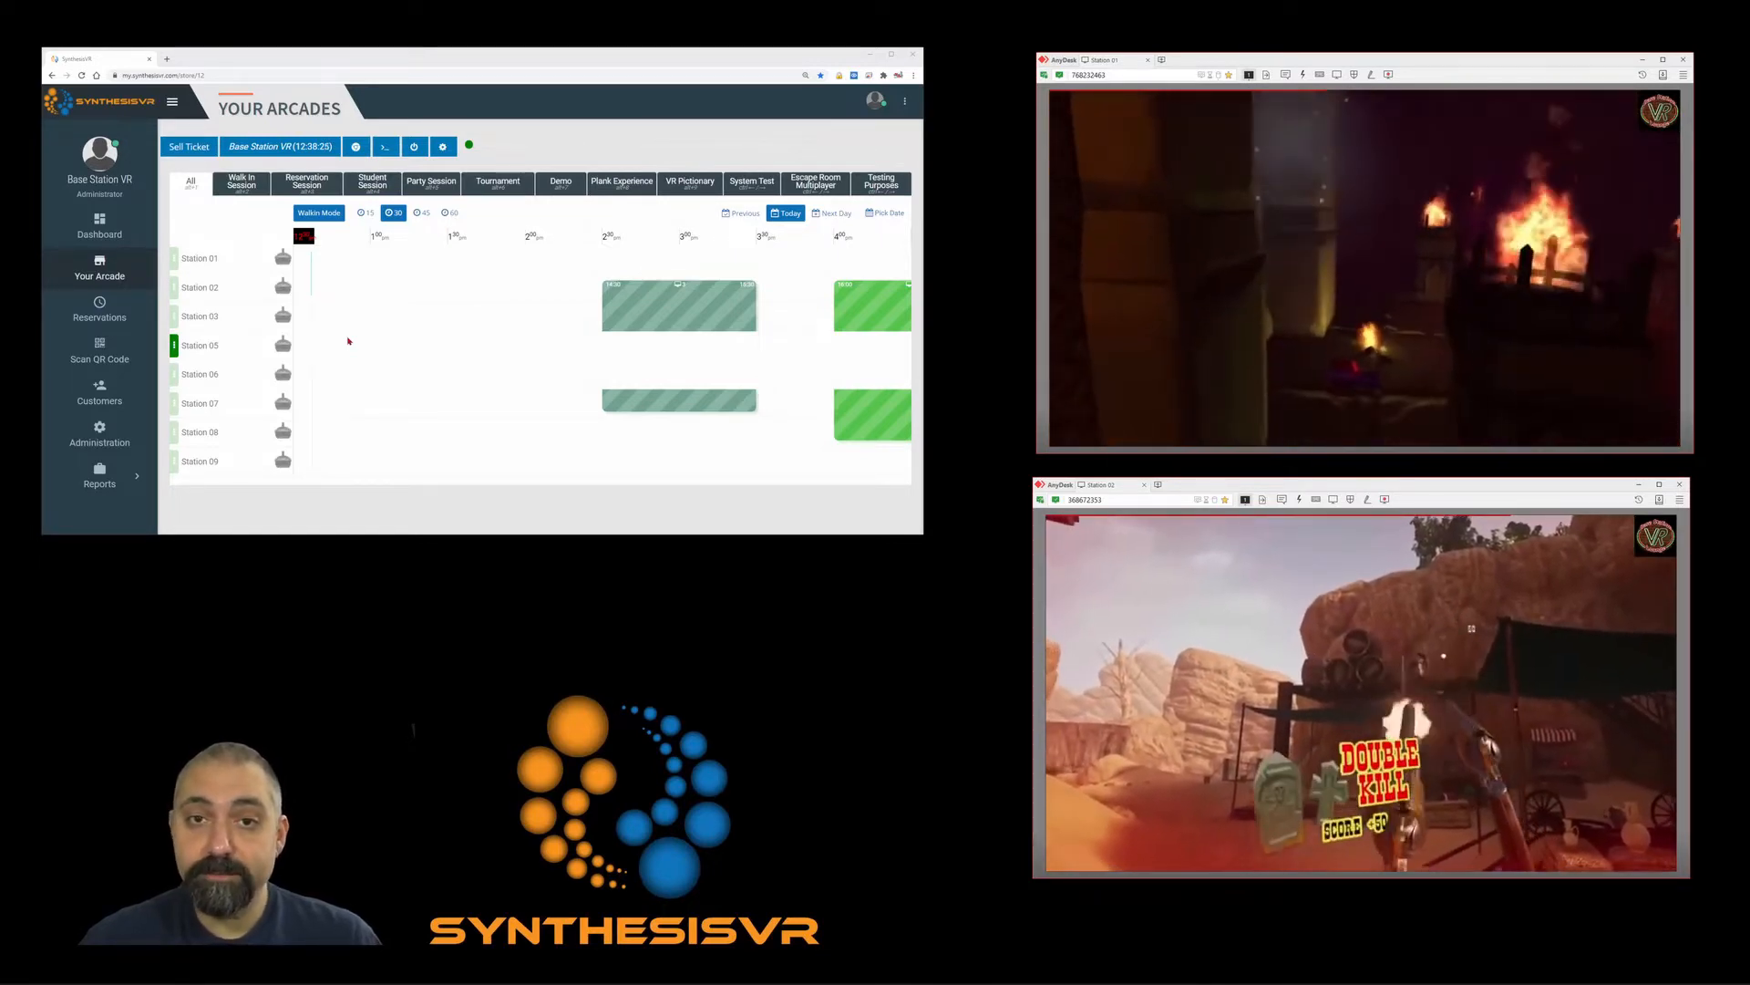
# Filter the timeline in turn to walk-in, reservation and tournament bookings.
pyautogui.moveTo(608, 315)
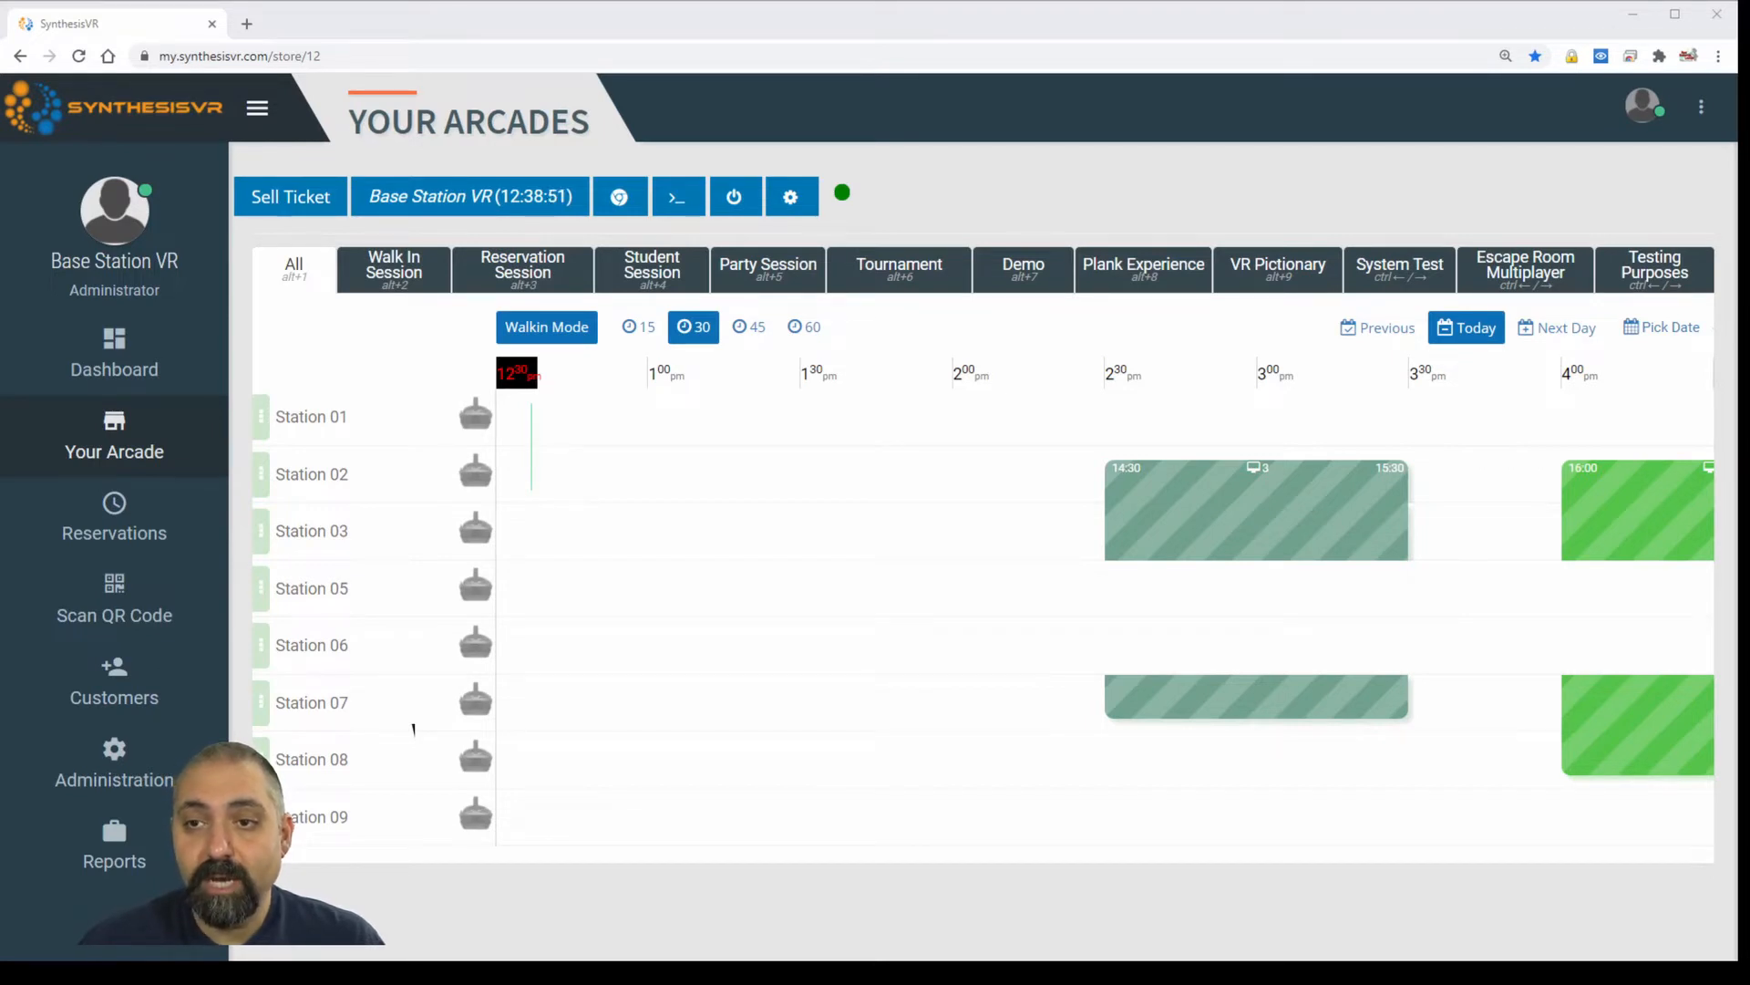
pyautogui.click(410, 278)
pyautogui.click(501, 274)
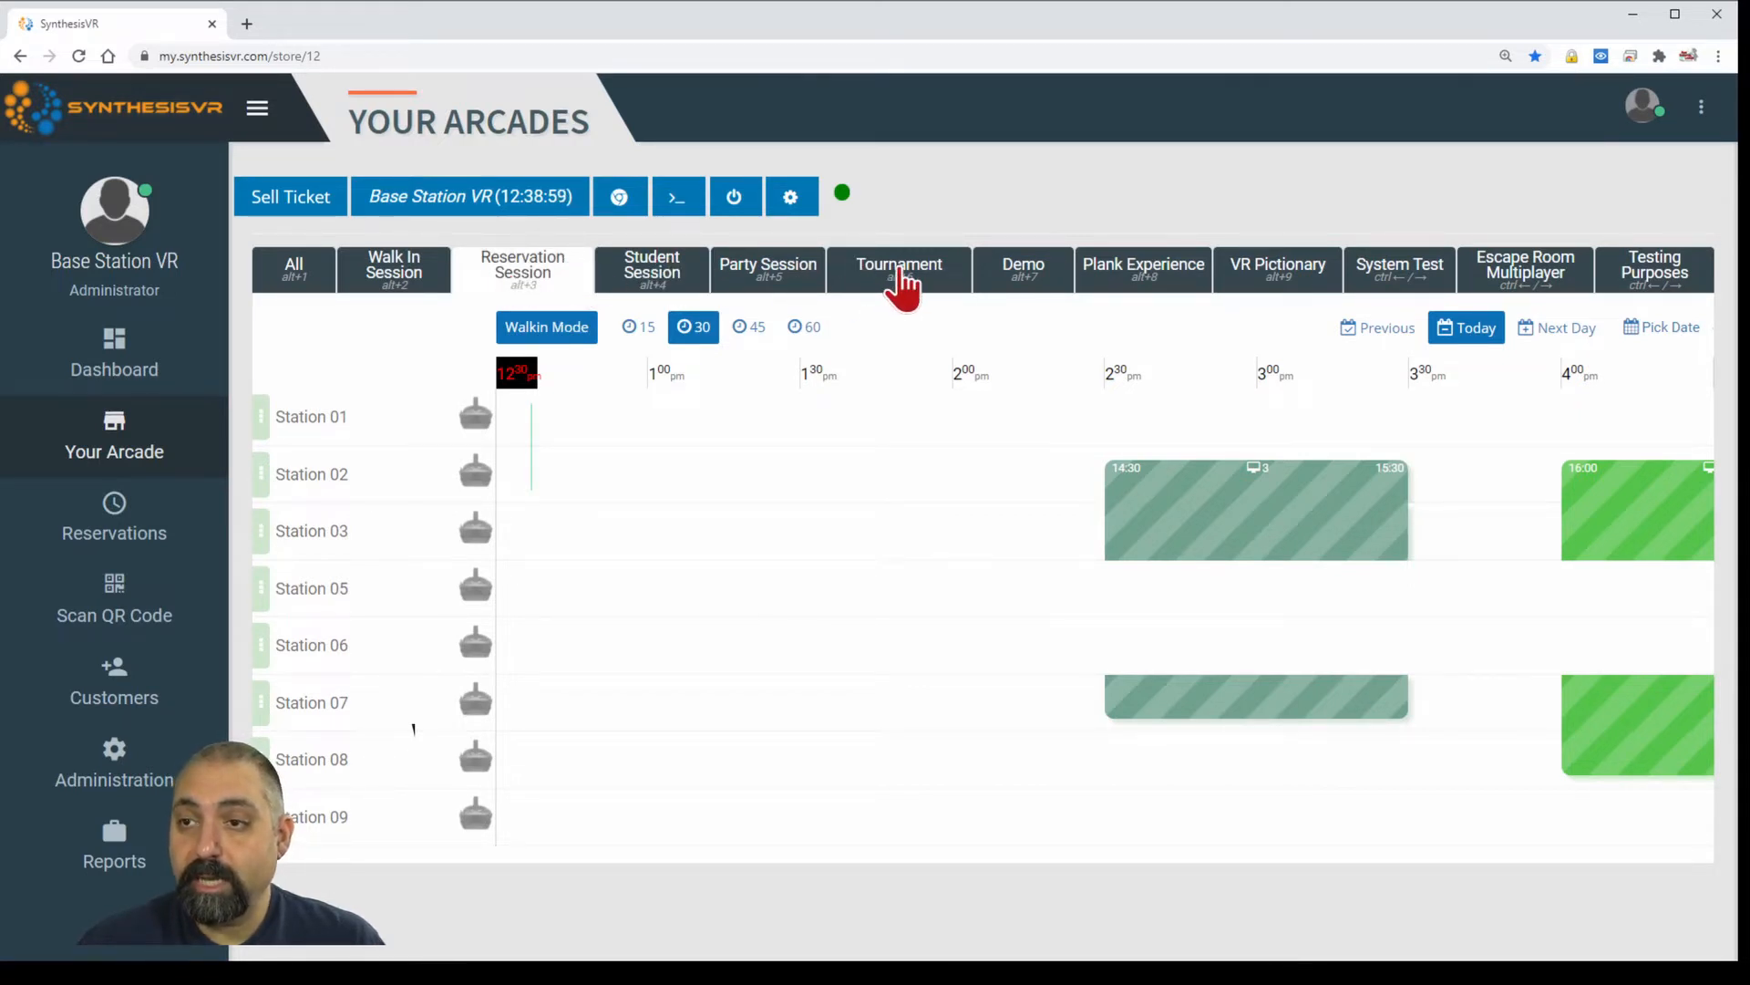
pyautogui.click(905, 278)
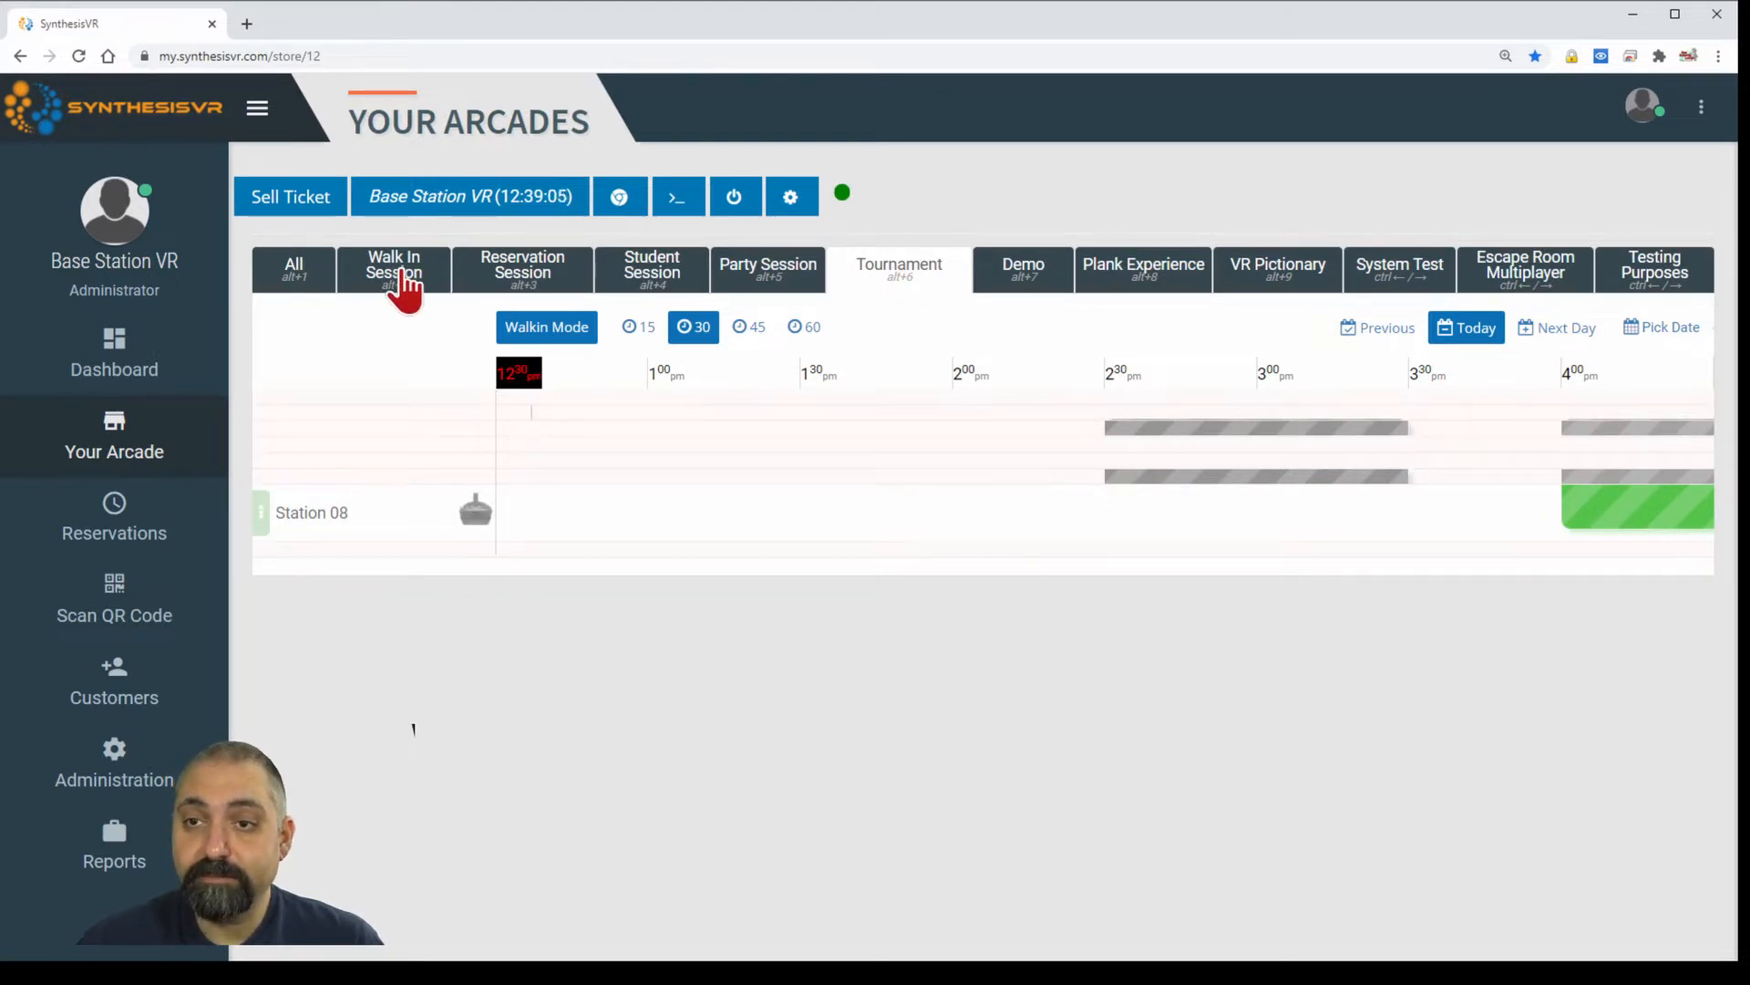
pyautogui.click(401, 284)
pyautogui.click(545, 278)
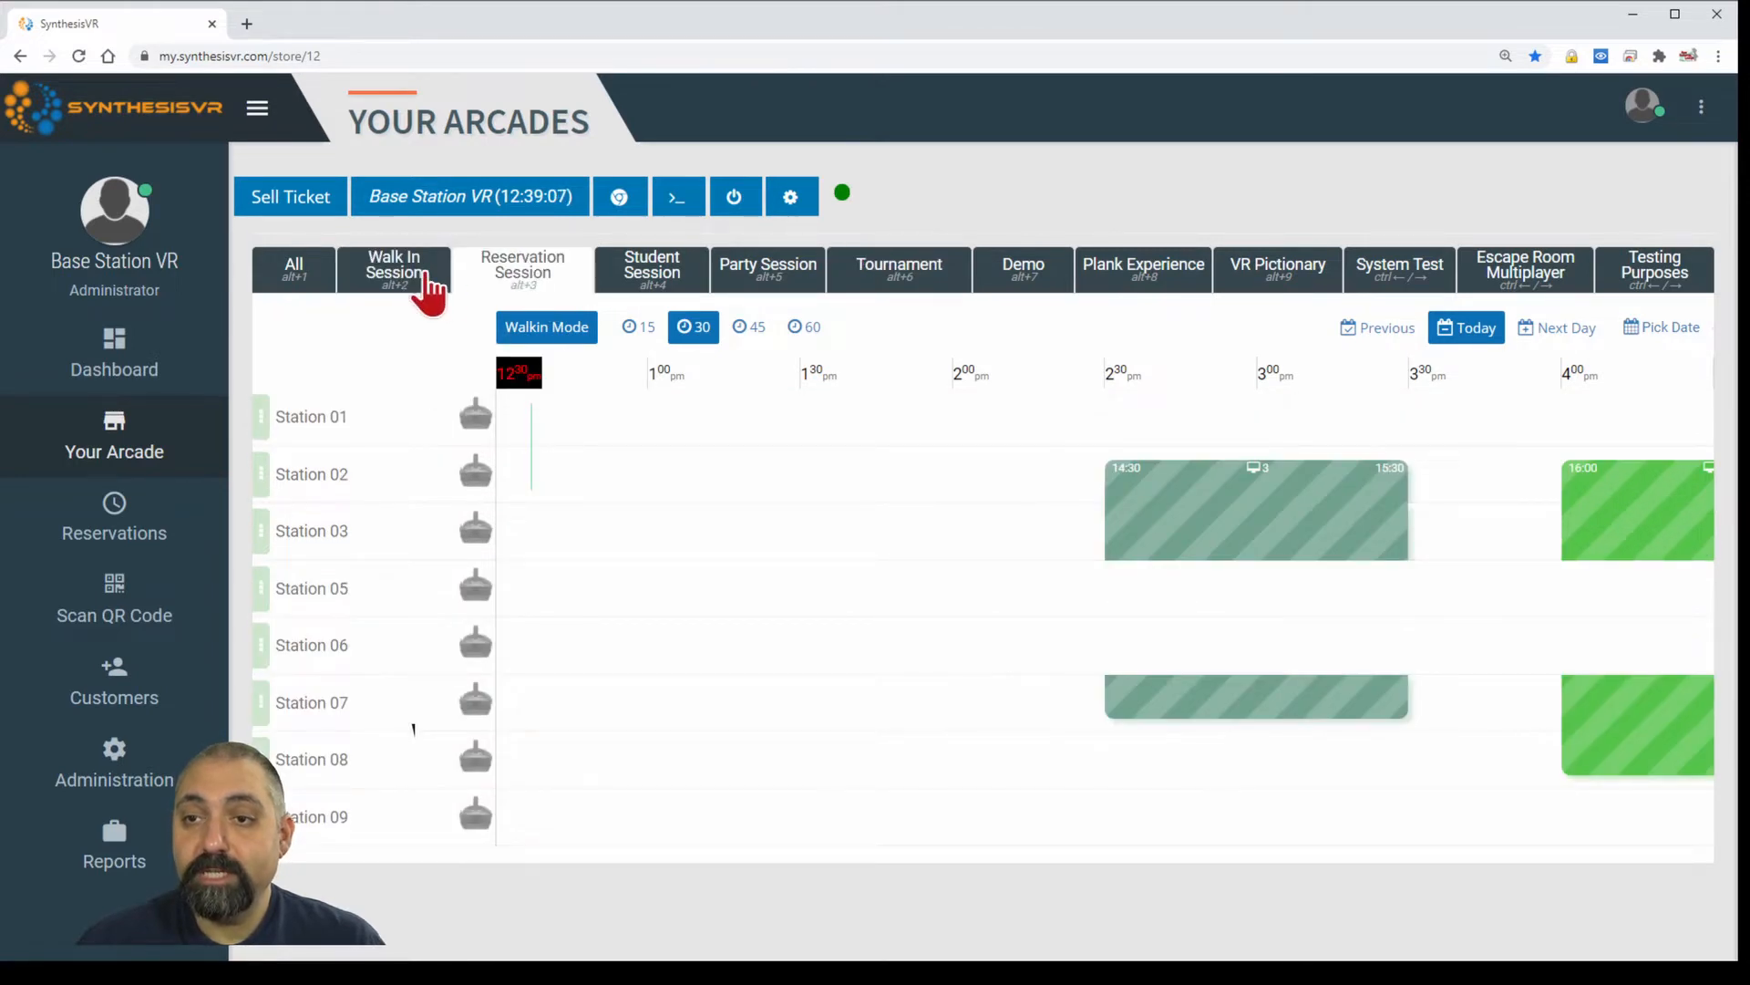
pyautogui.click(425, 287)
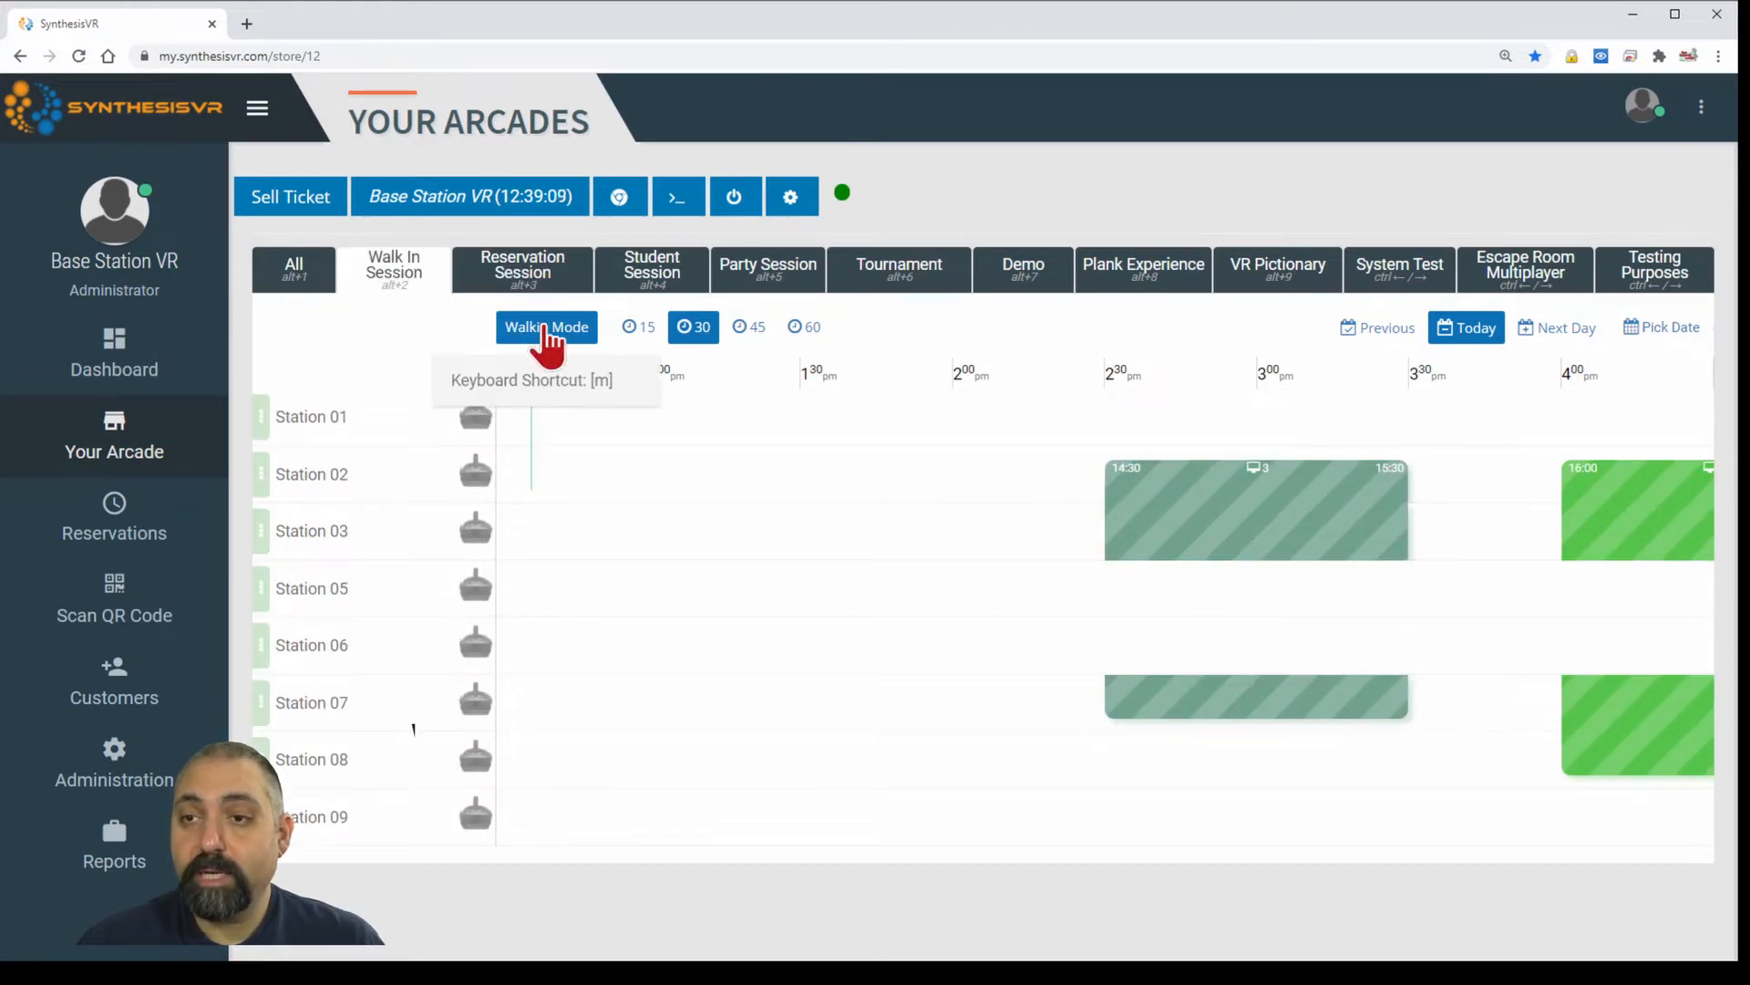
# Turn walk-in mode off to see the afternoon, show all session types, then turn it back on.
pyautogui.click(545, 330)
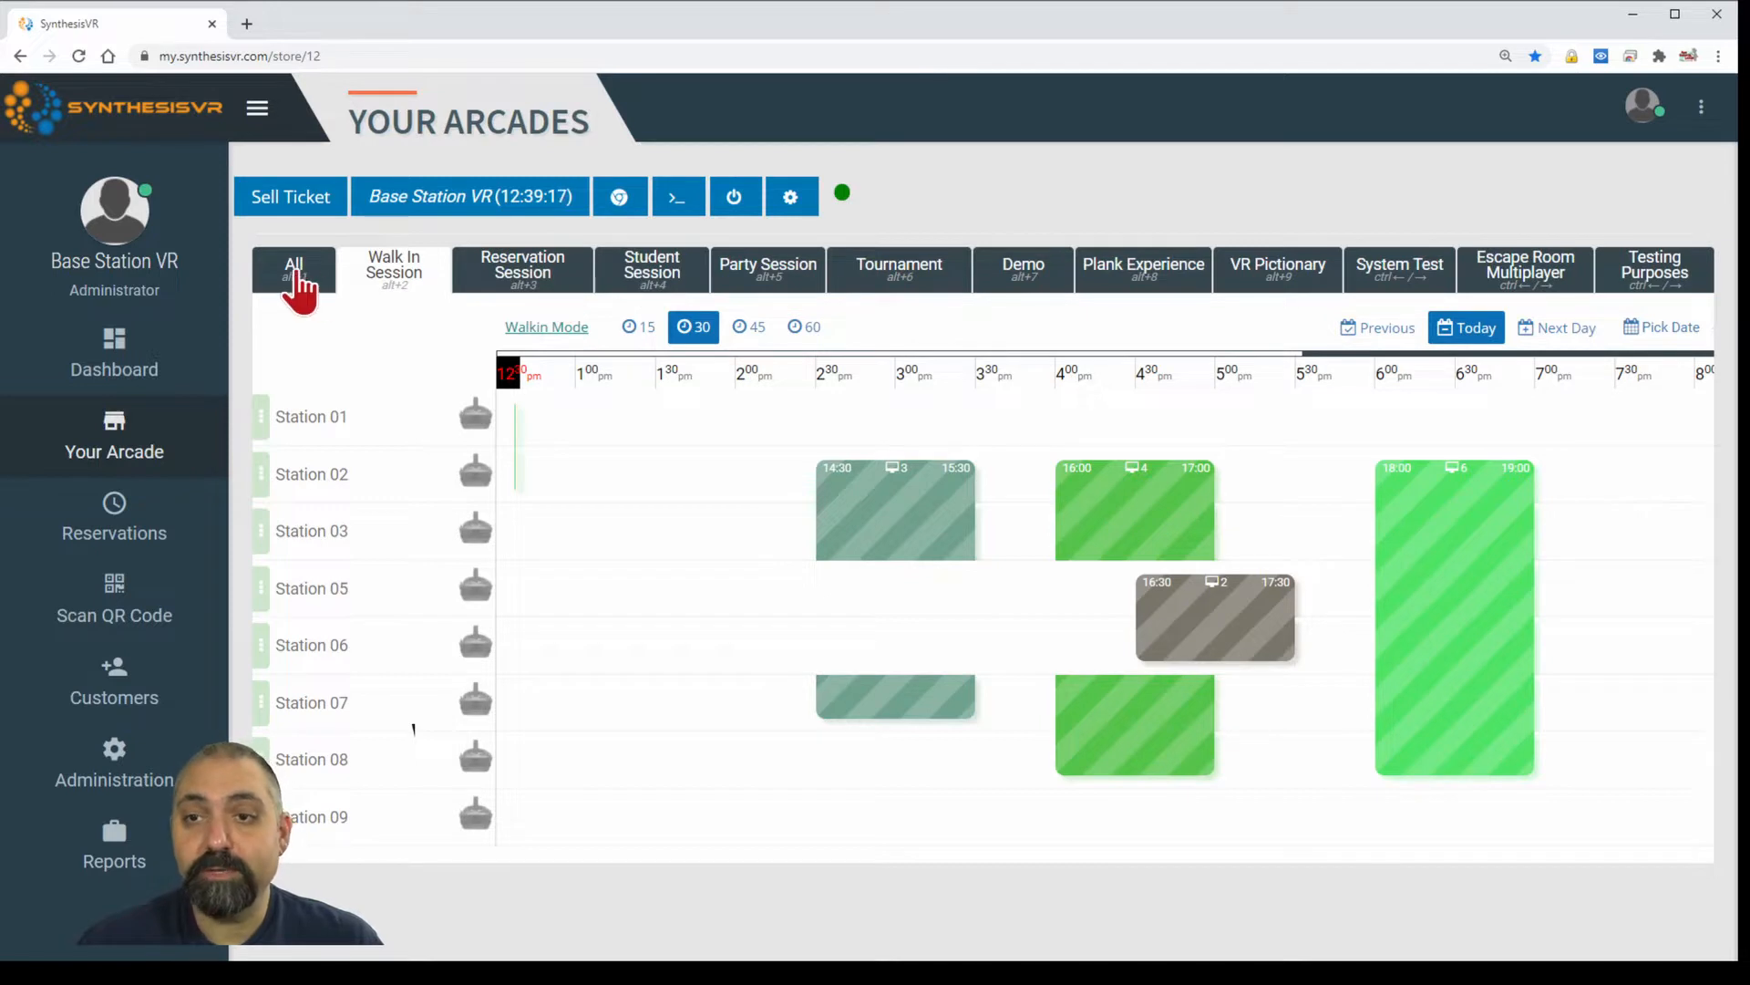
pyautogui.click(295, 275)
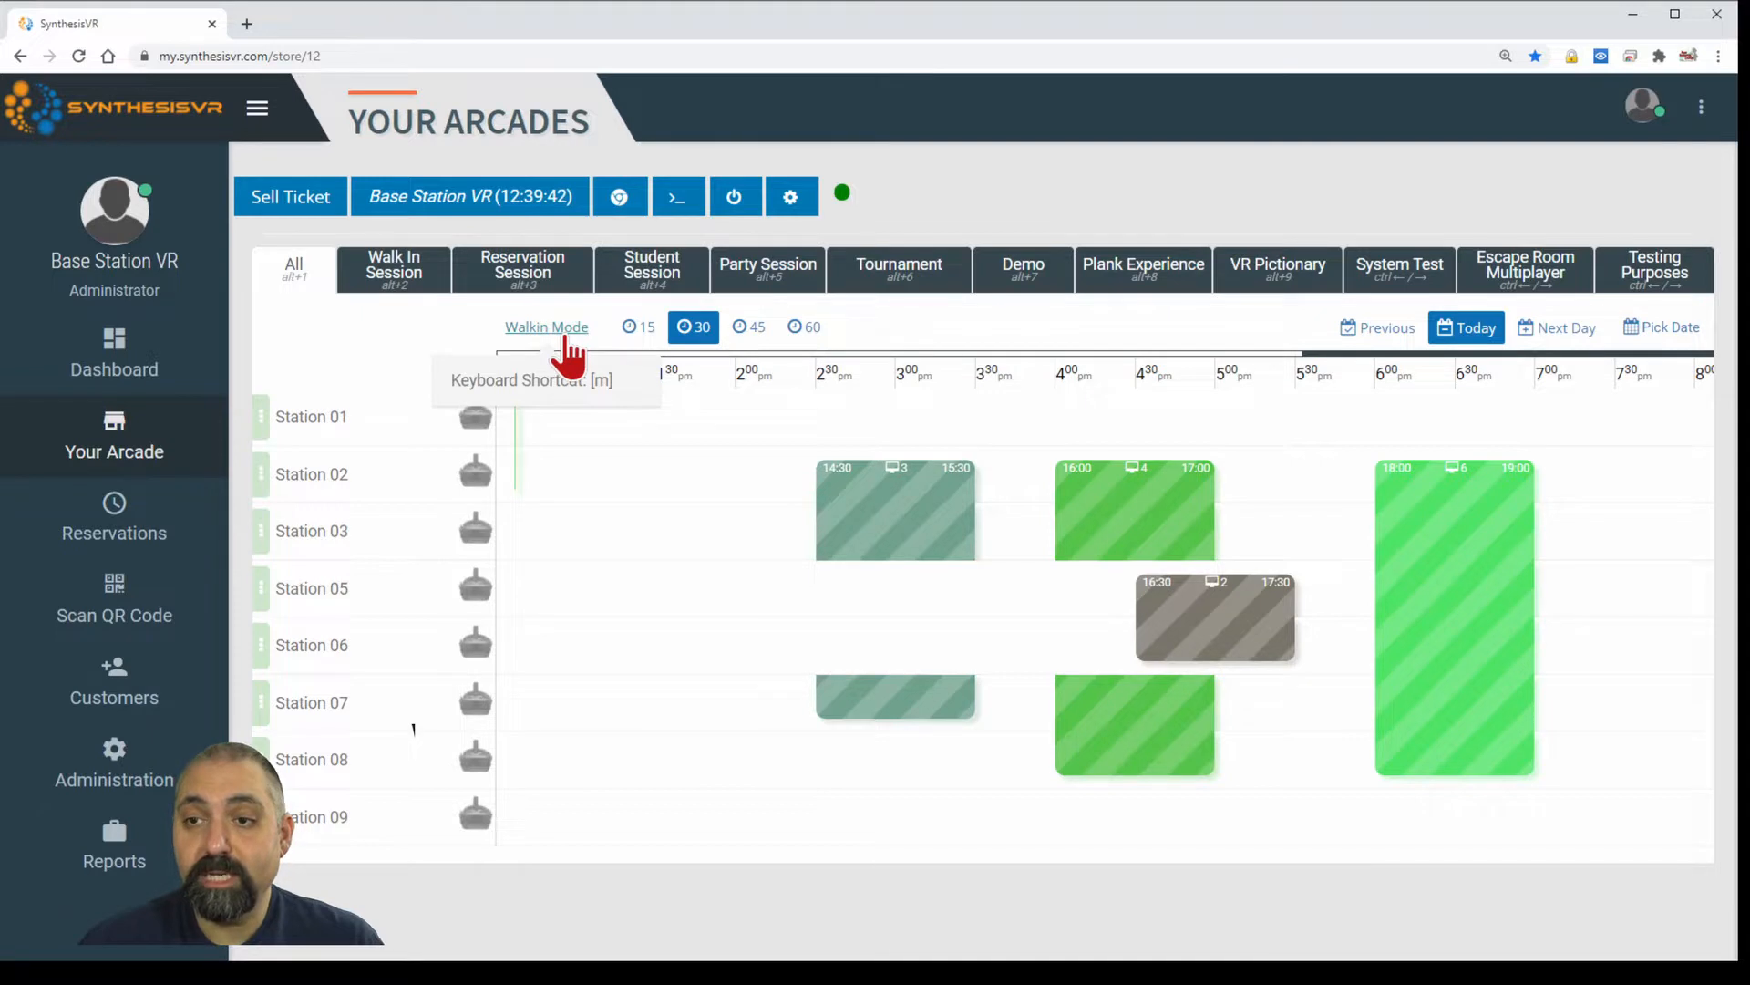
pyautogui.click(563, 339)
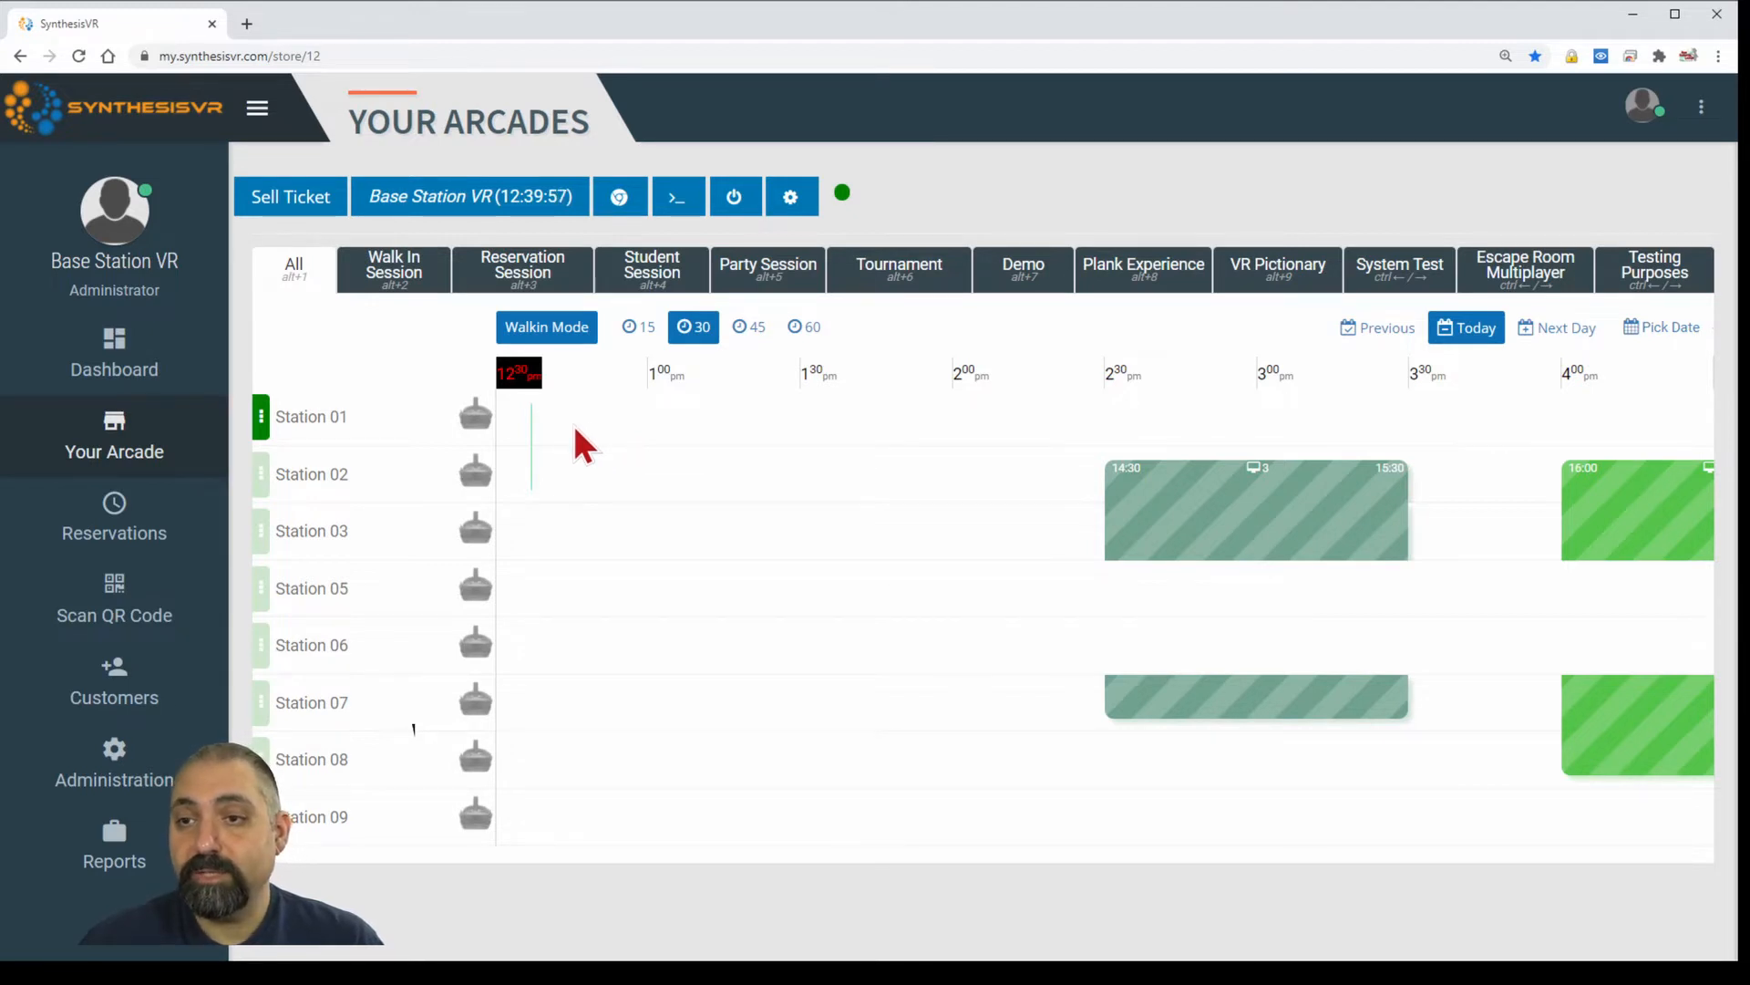
# Draft a new session on Station 01 starting now, stretched to 1:38 PM across Station 02.
pyautogui.click(576, 436)
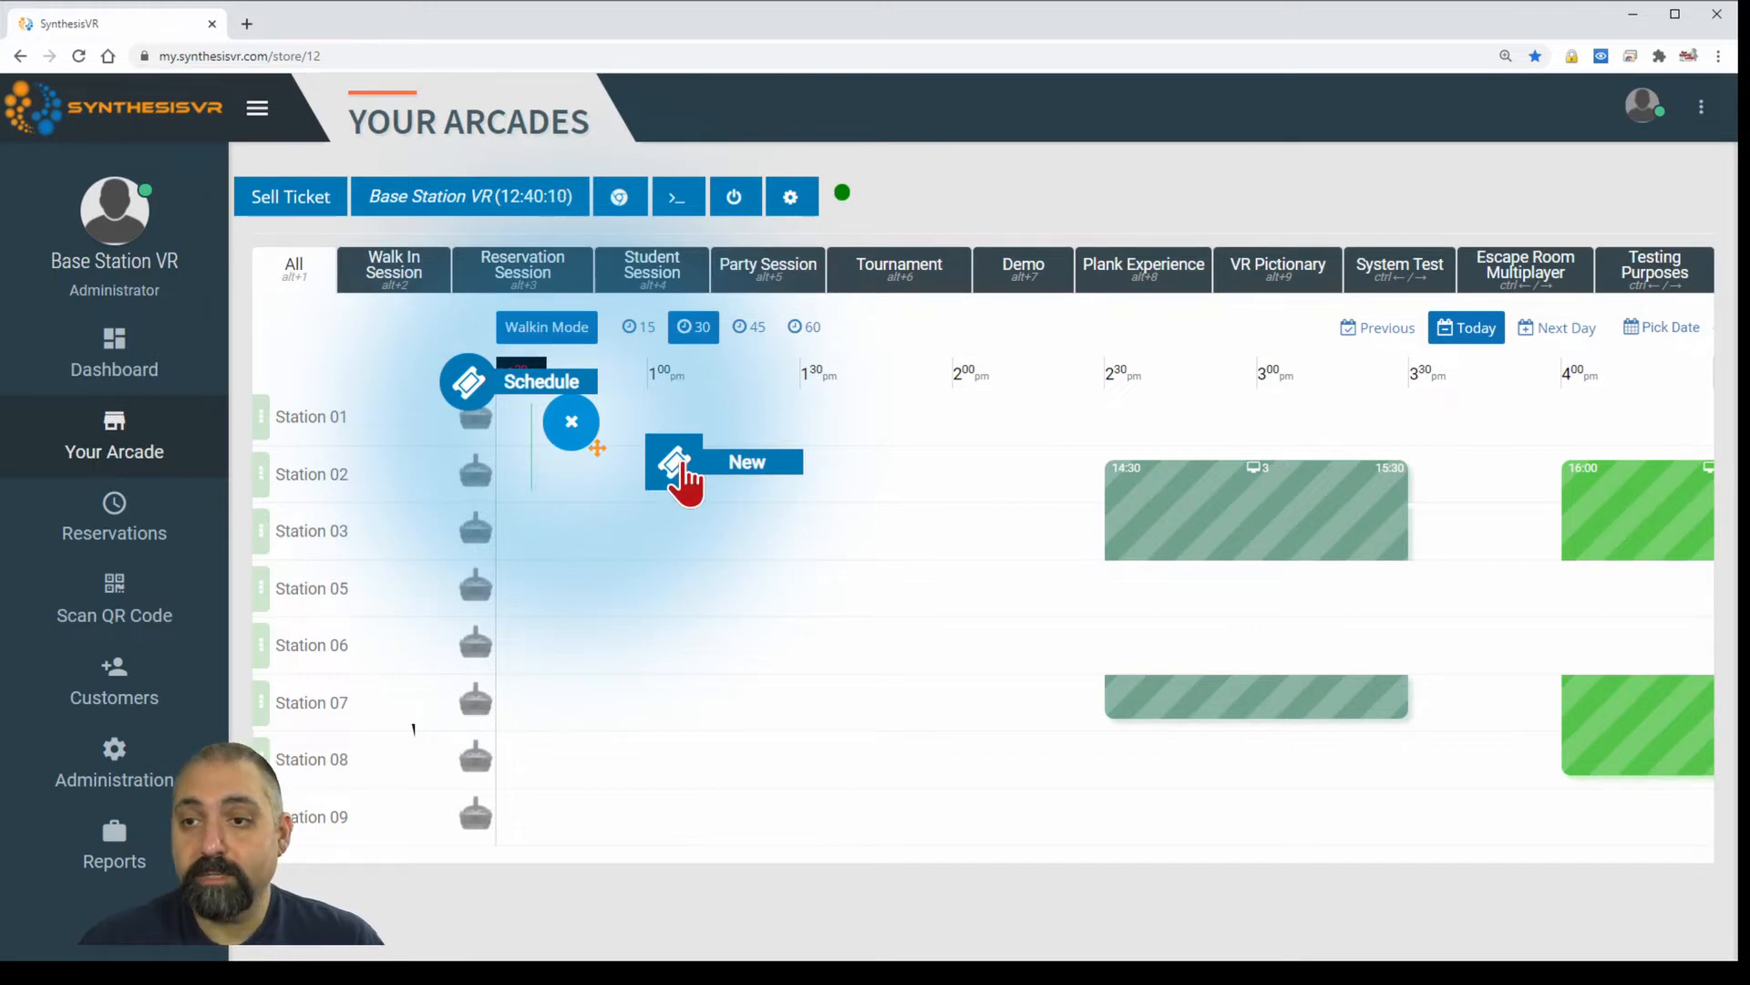
pyautogui.click(682, 466)
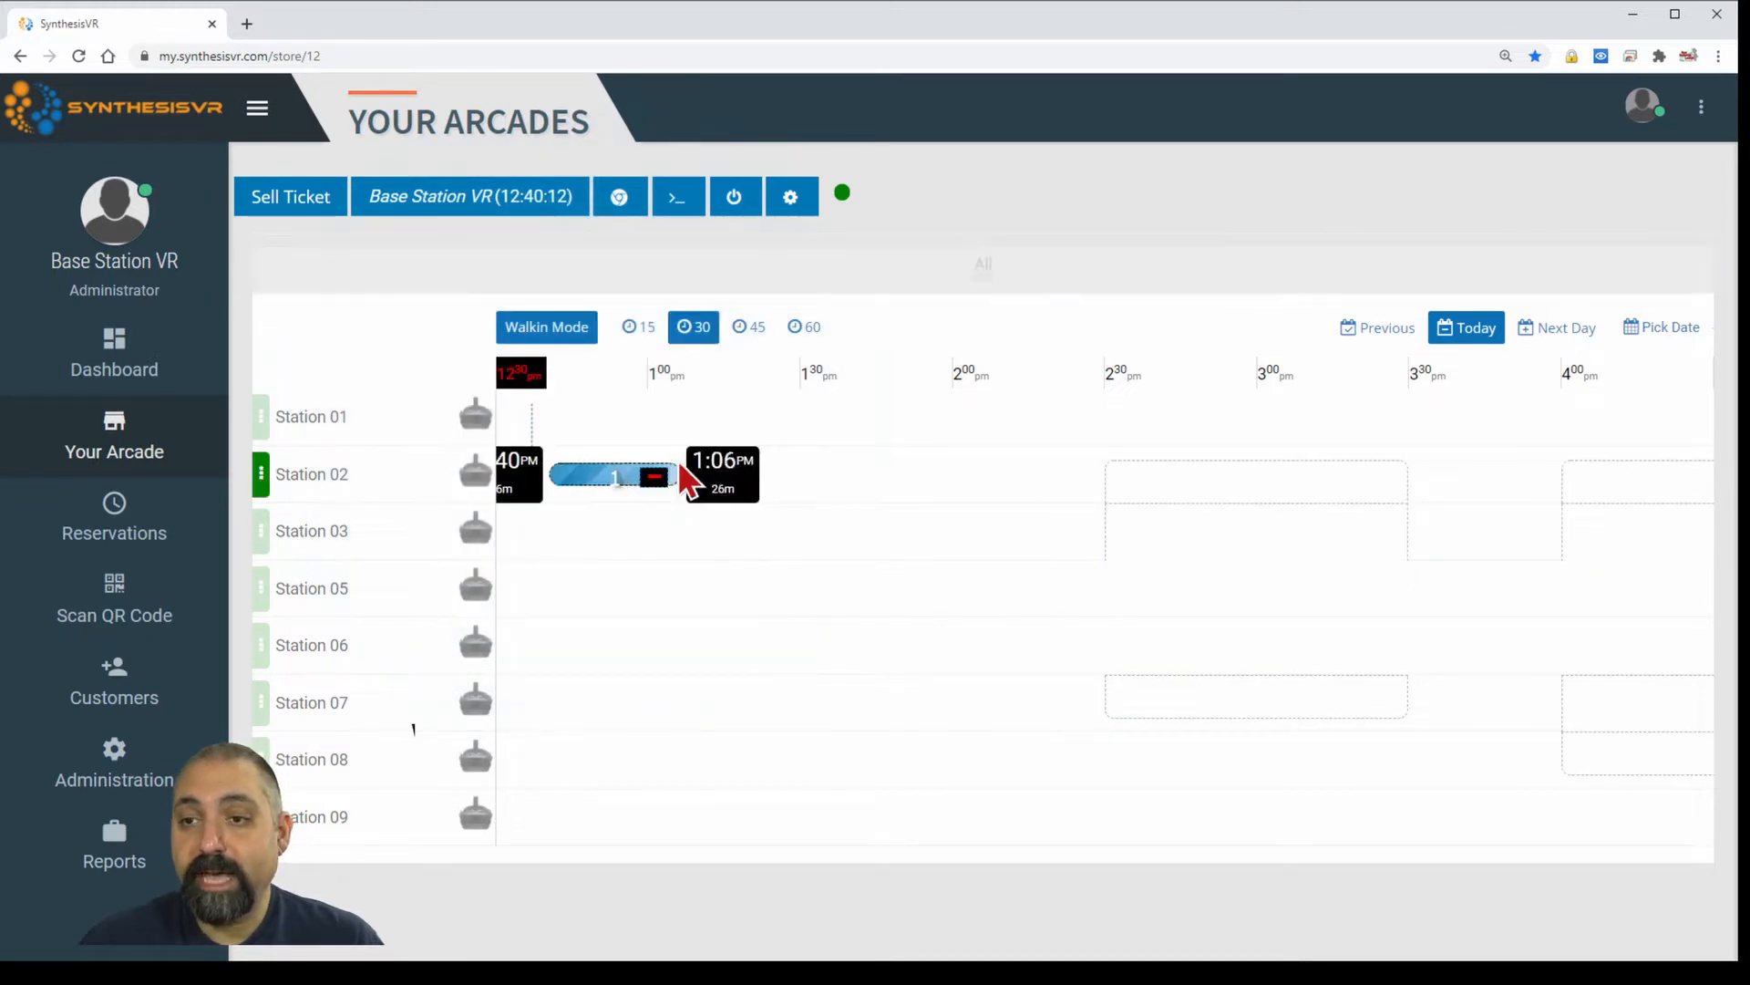
pyautogui.moveTo(656, 463); pyautogui.dragTo(841, 489)
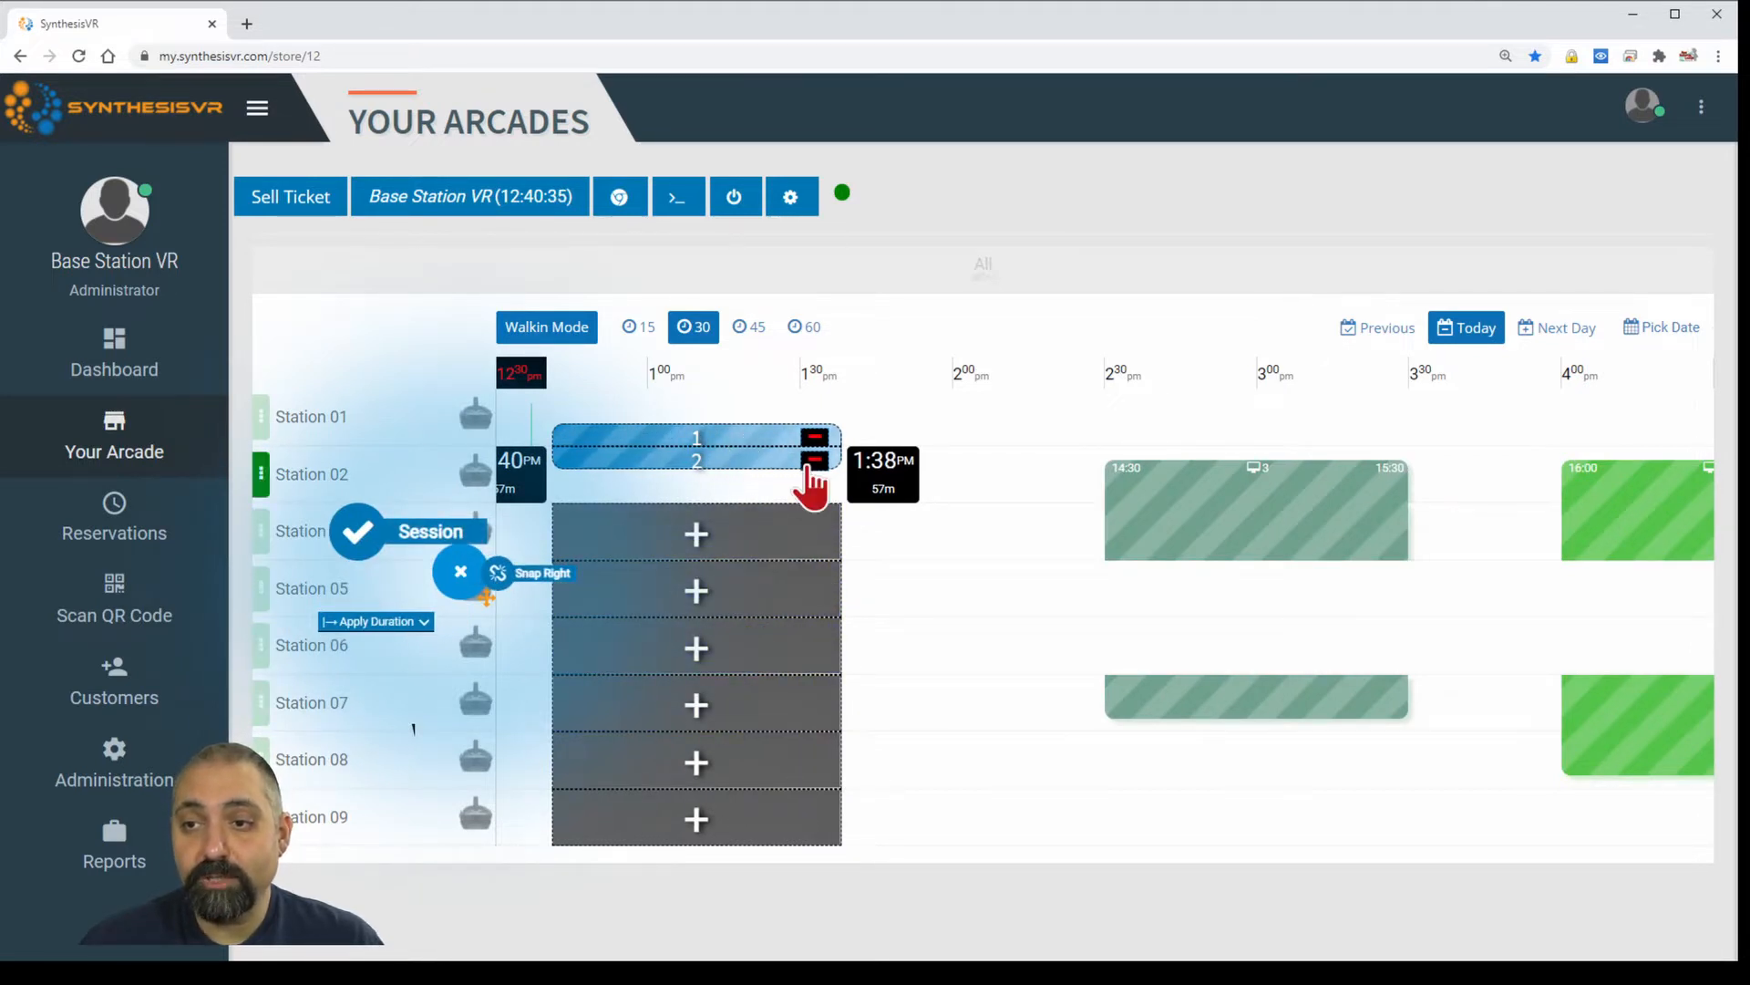
pyautogui.click(814, 463)
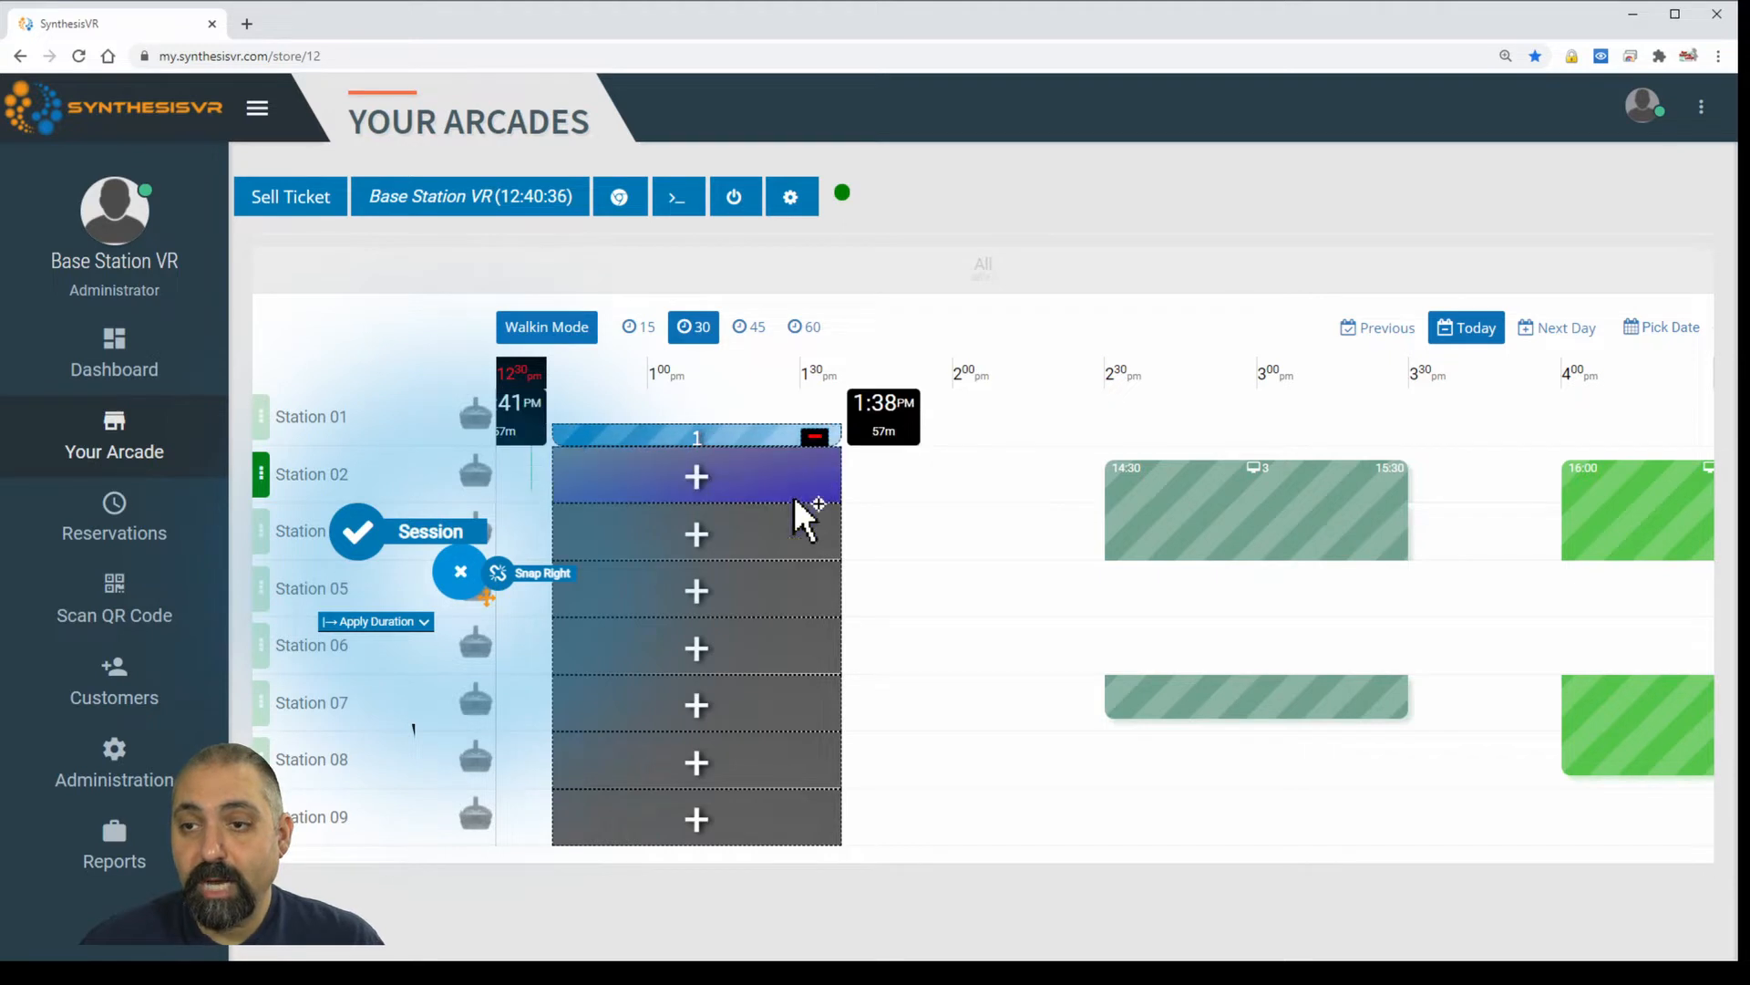
pyautogui.click(777, 573)
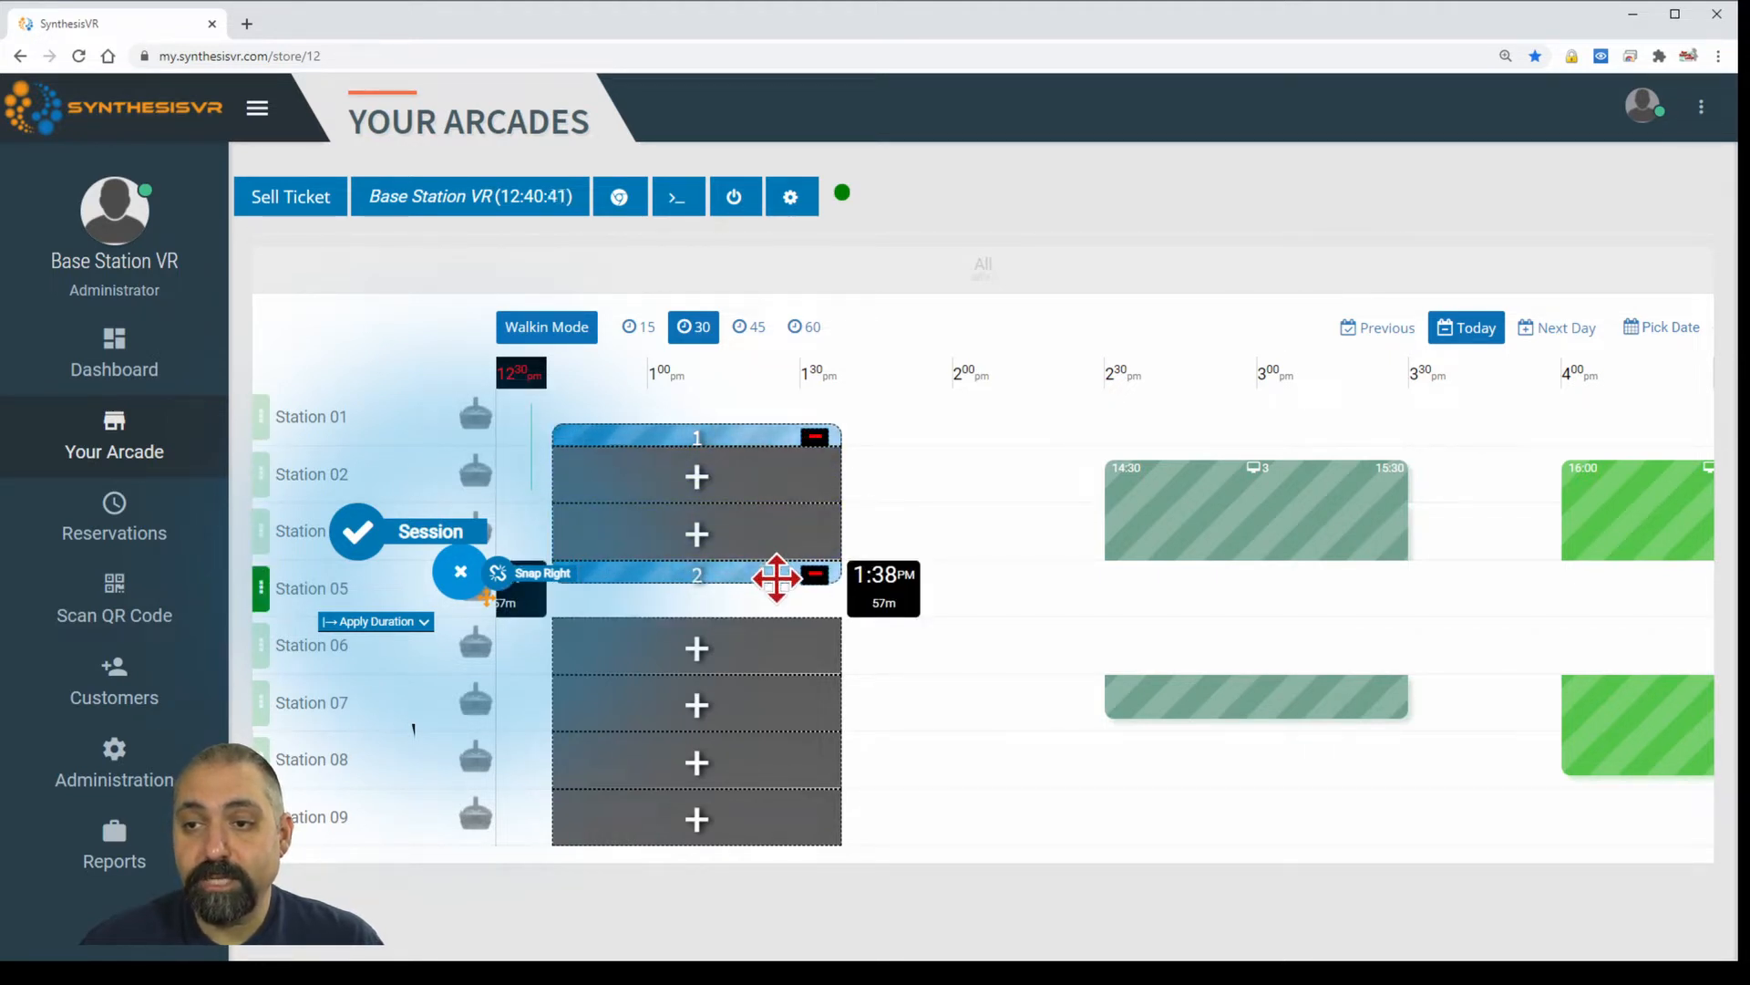
pyautogui.moveTo(1150, 547)
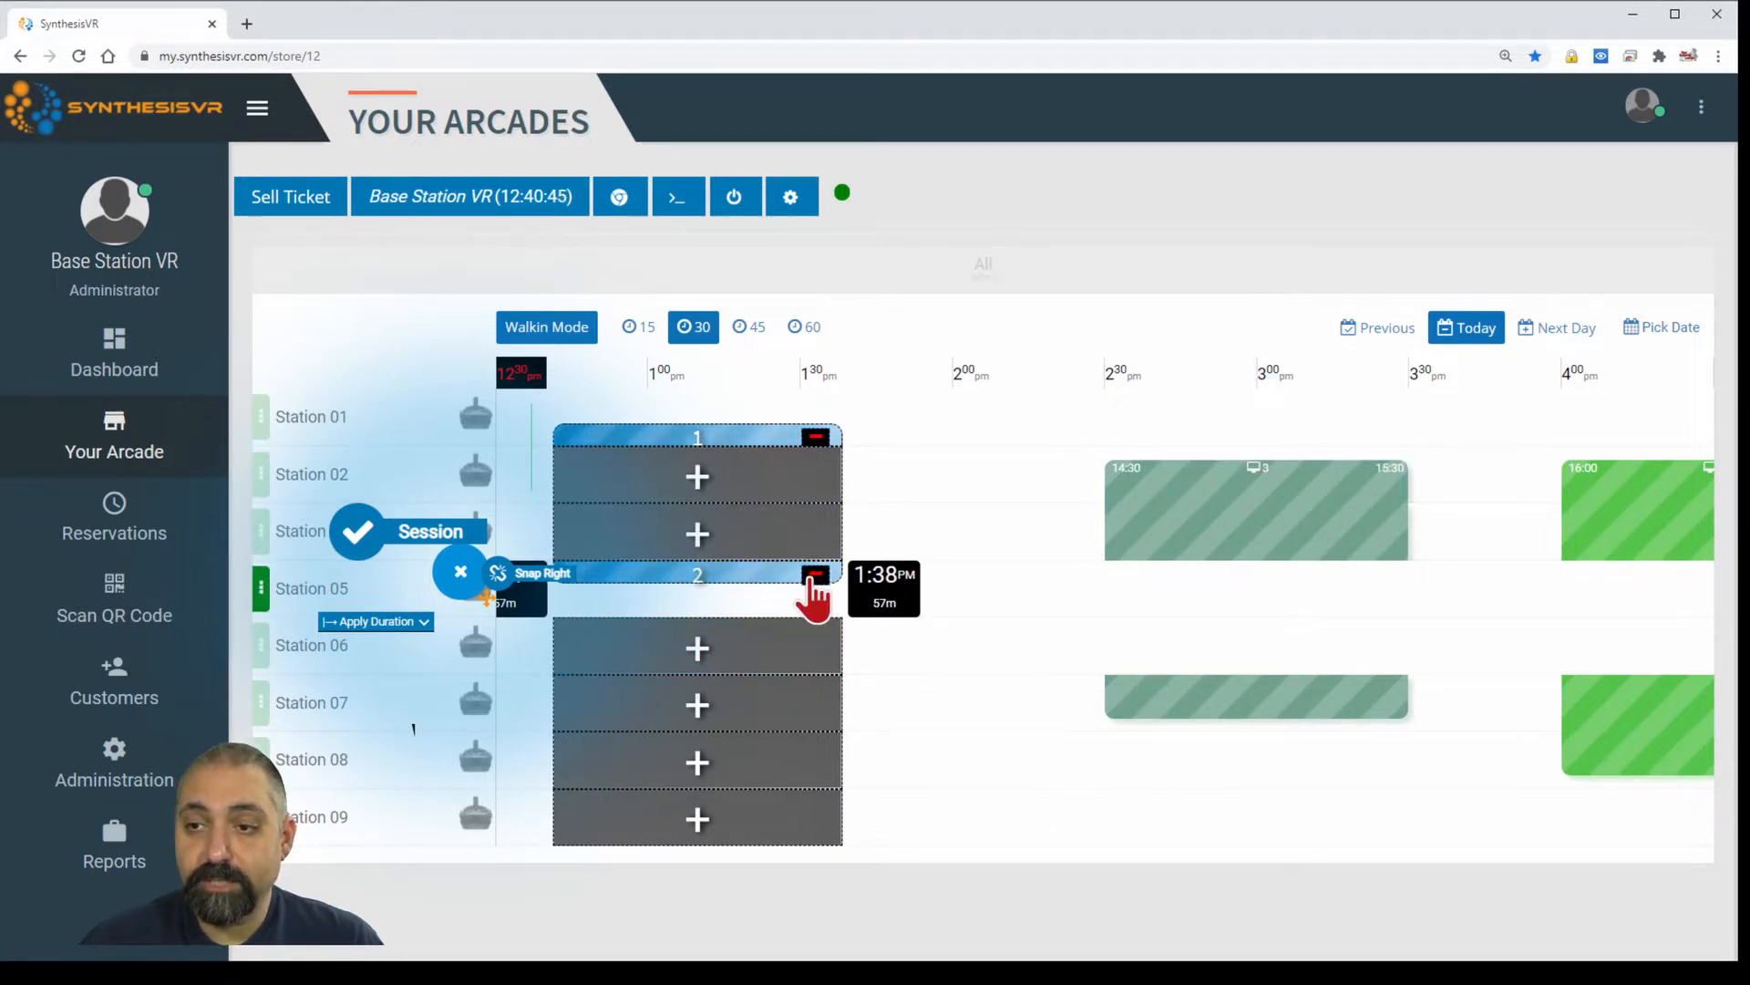
pyautogui.click(814, 577)
pyautogui.click(715, 481)
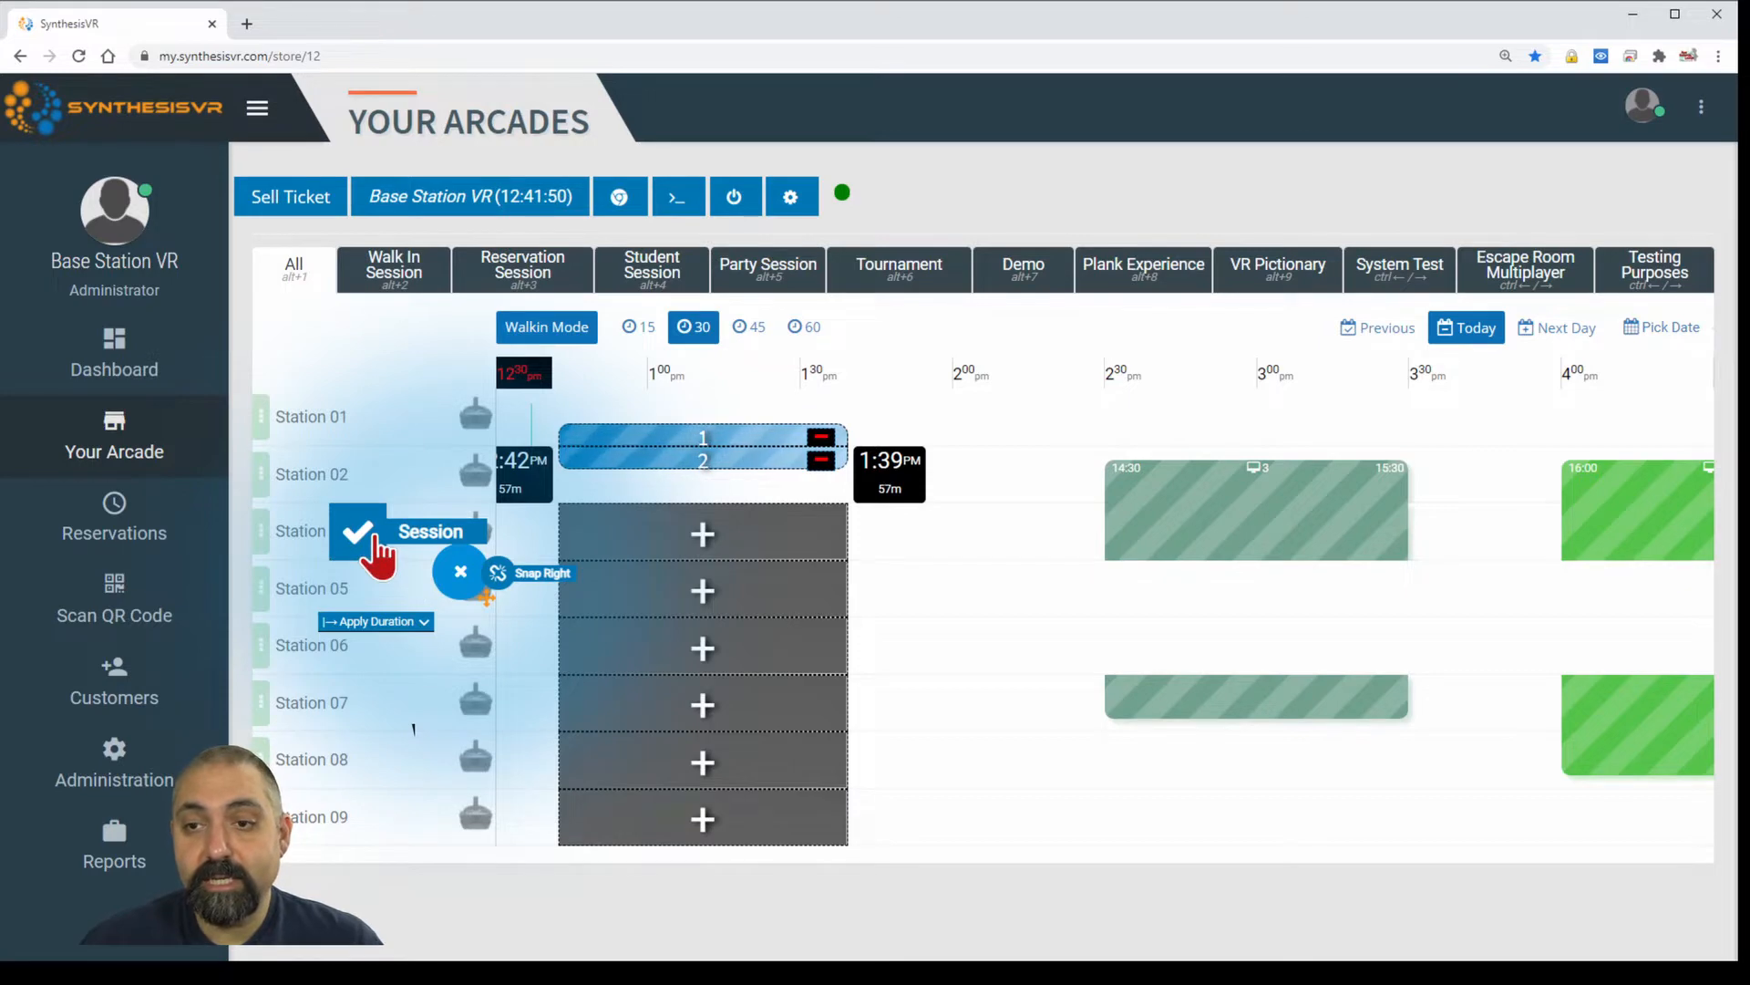
# Confirm the two-station booking as a walk-in session with Artist as the game.
pyautogui.click(377, 539)
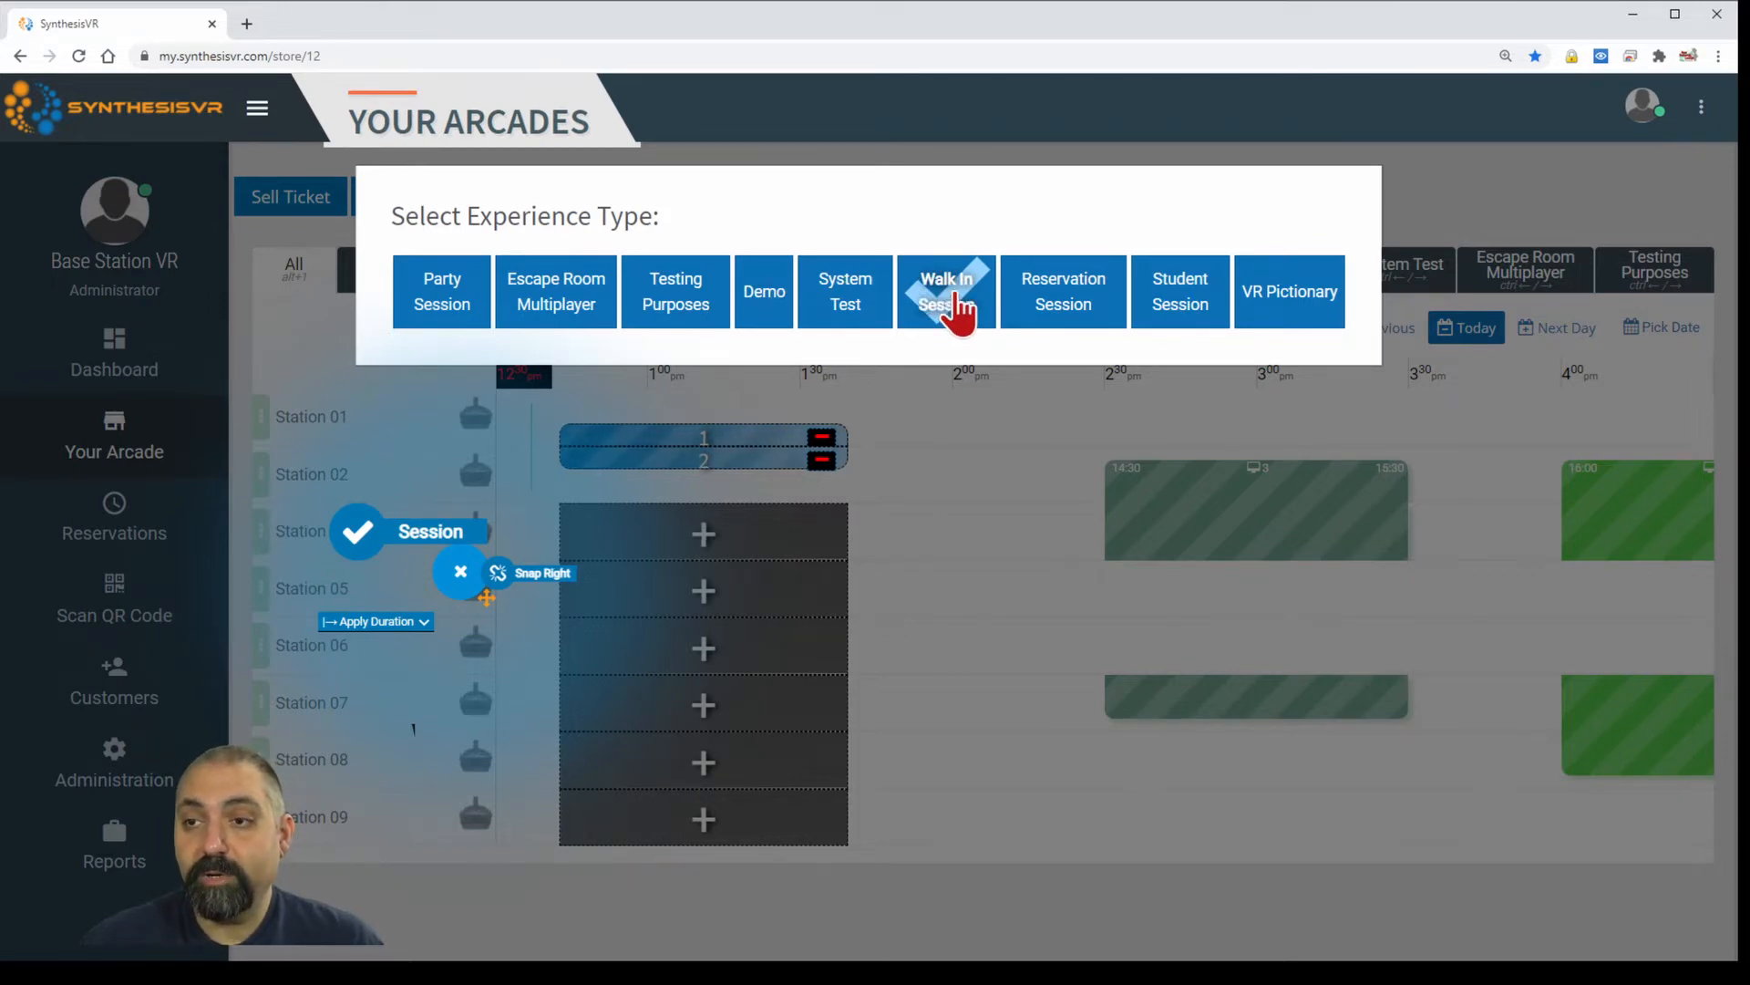
pyautogui.click(958, 310)
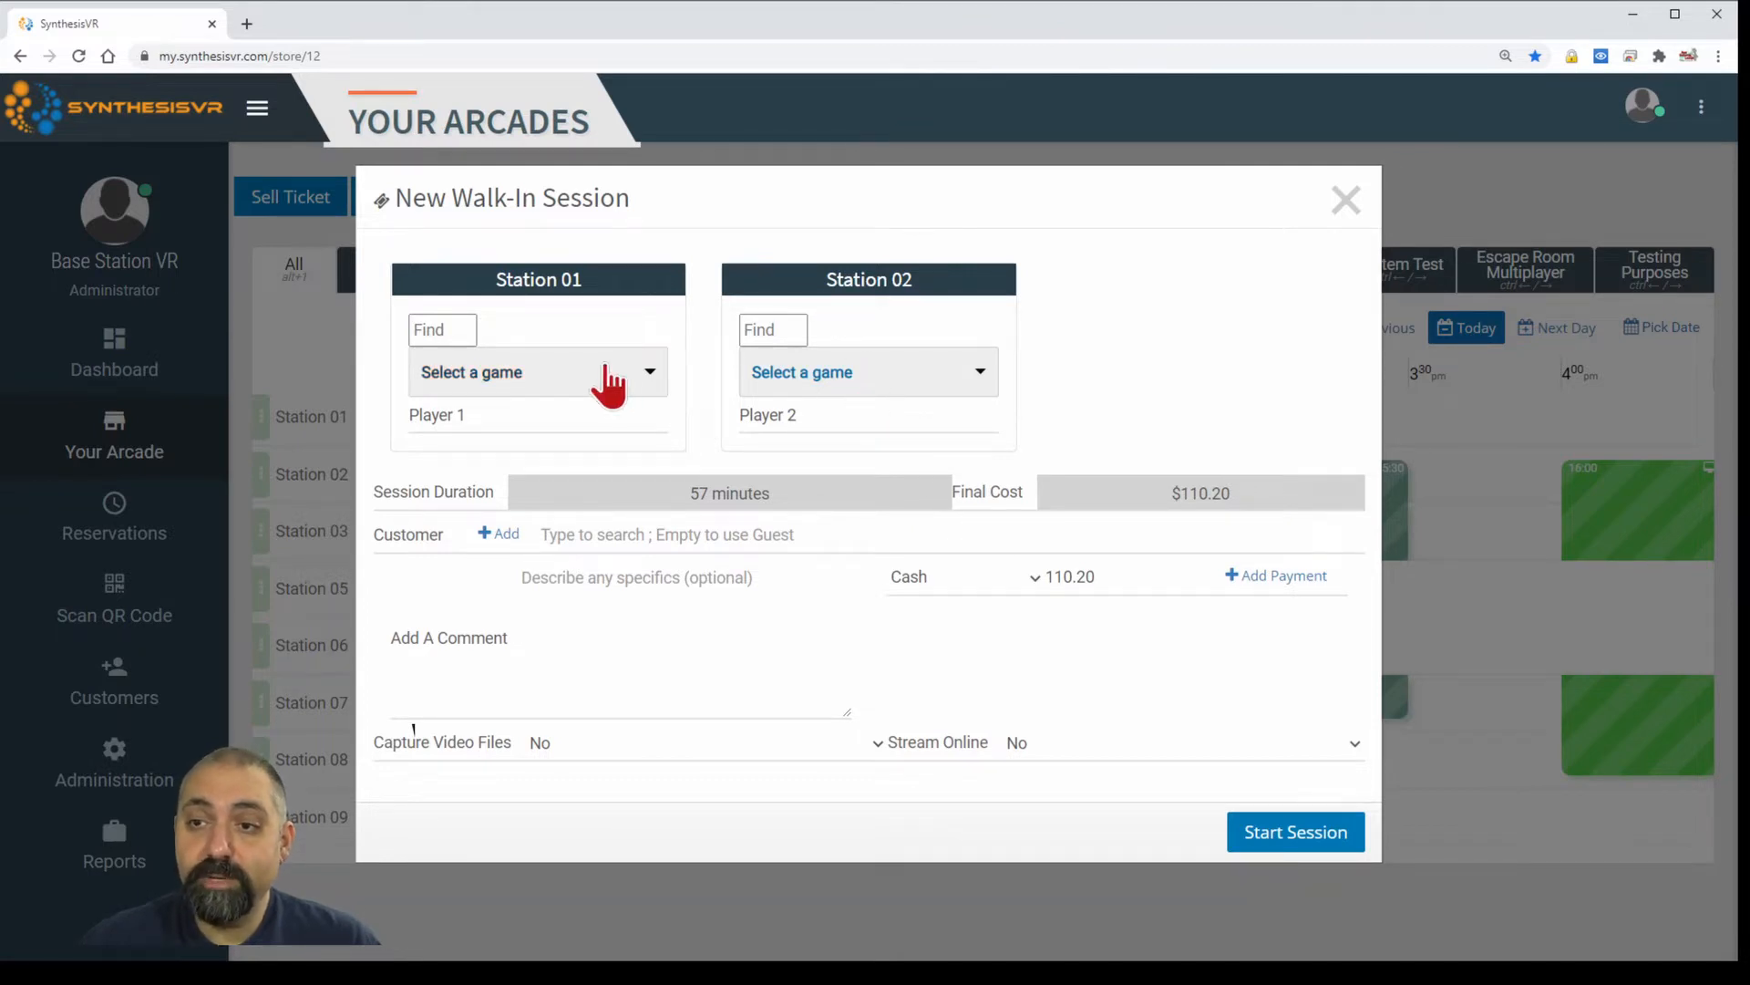
pyautogui.click(538, 381)
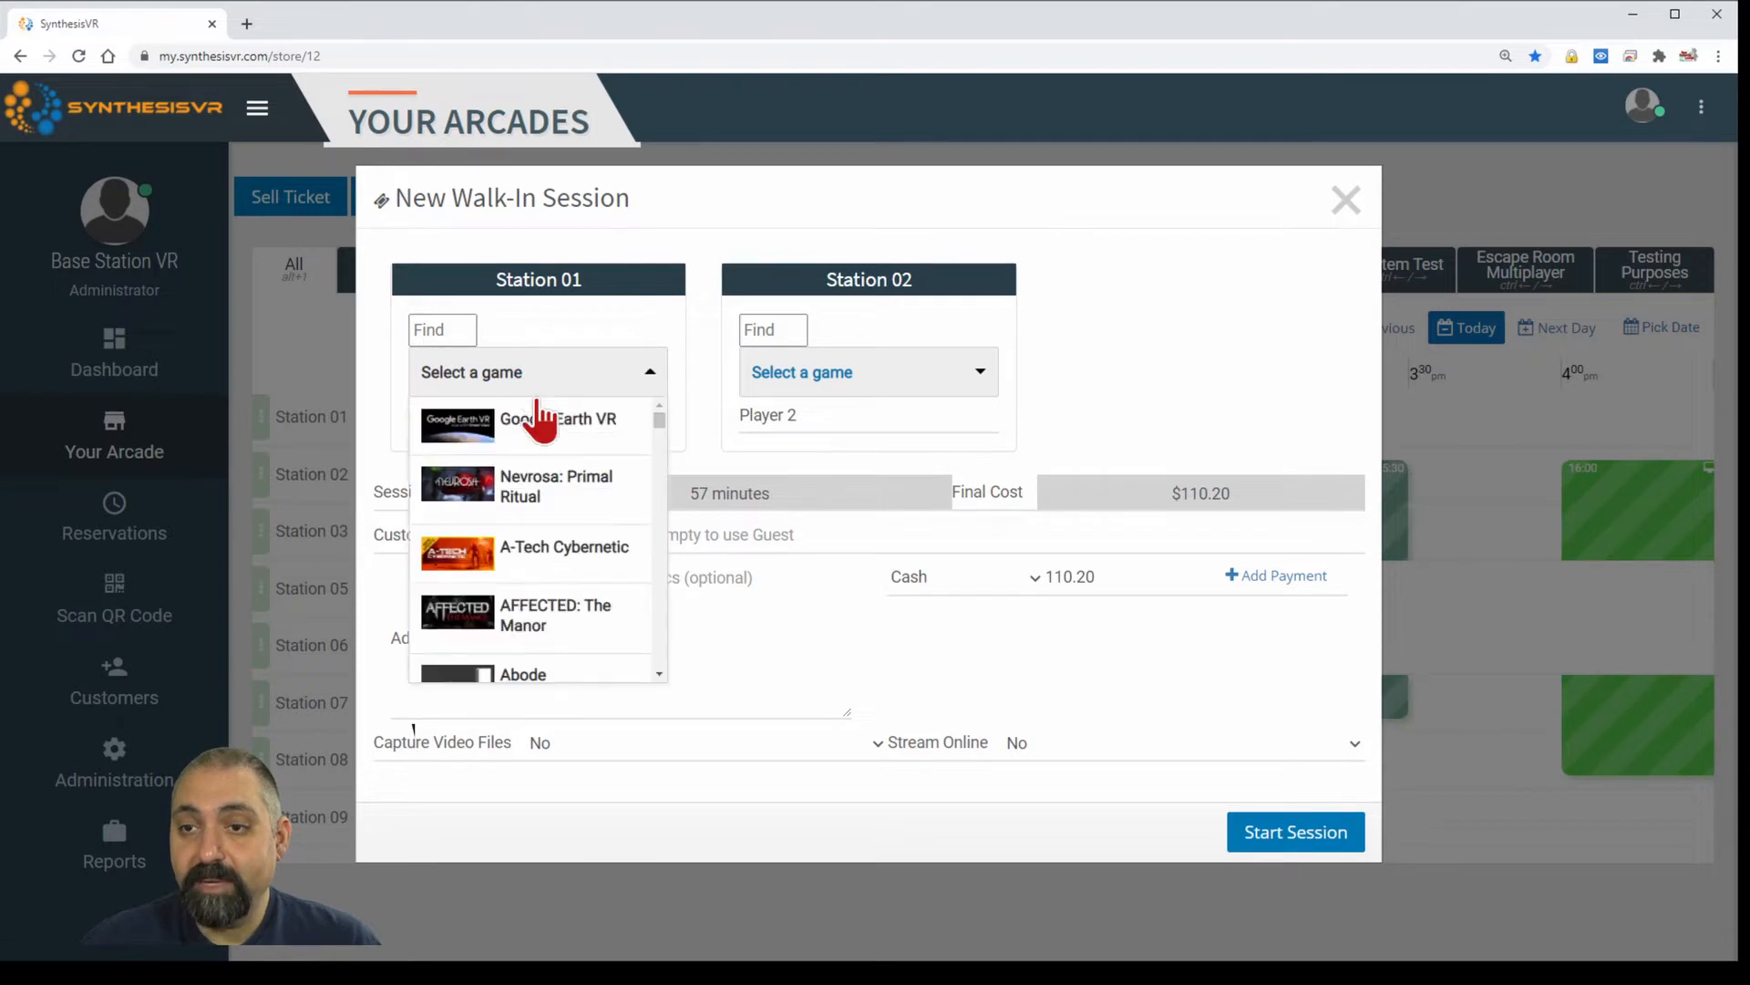
pyautogui.scroll(-5, 549, 479)
pyautogui.scroll(-3, 550, 501)
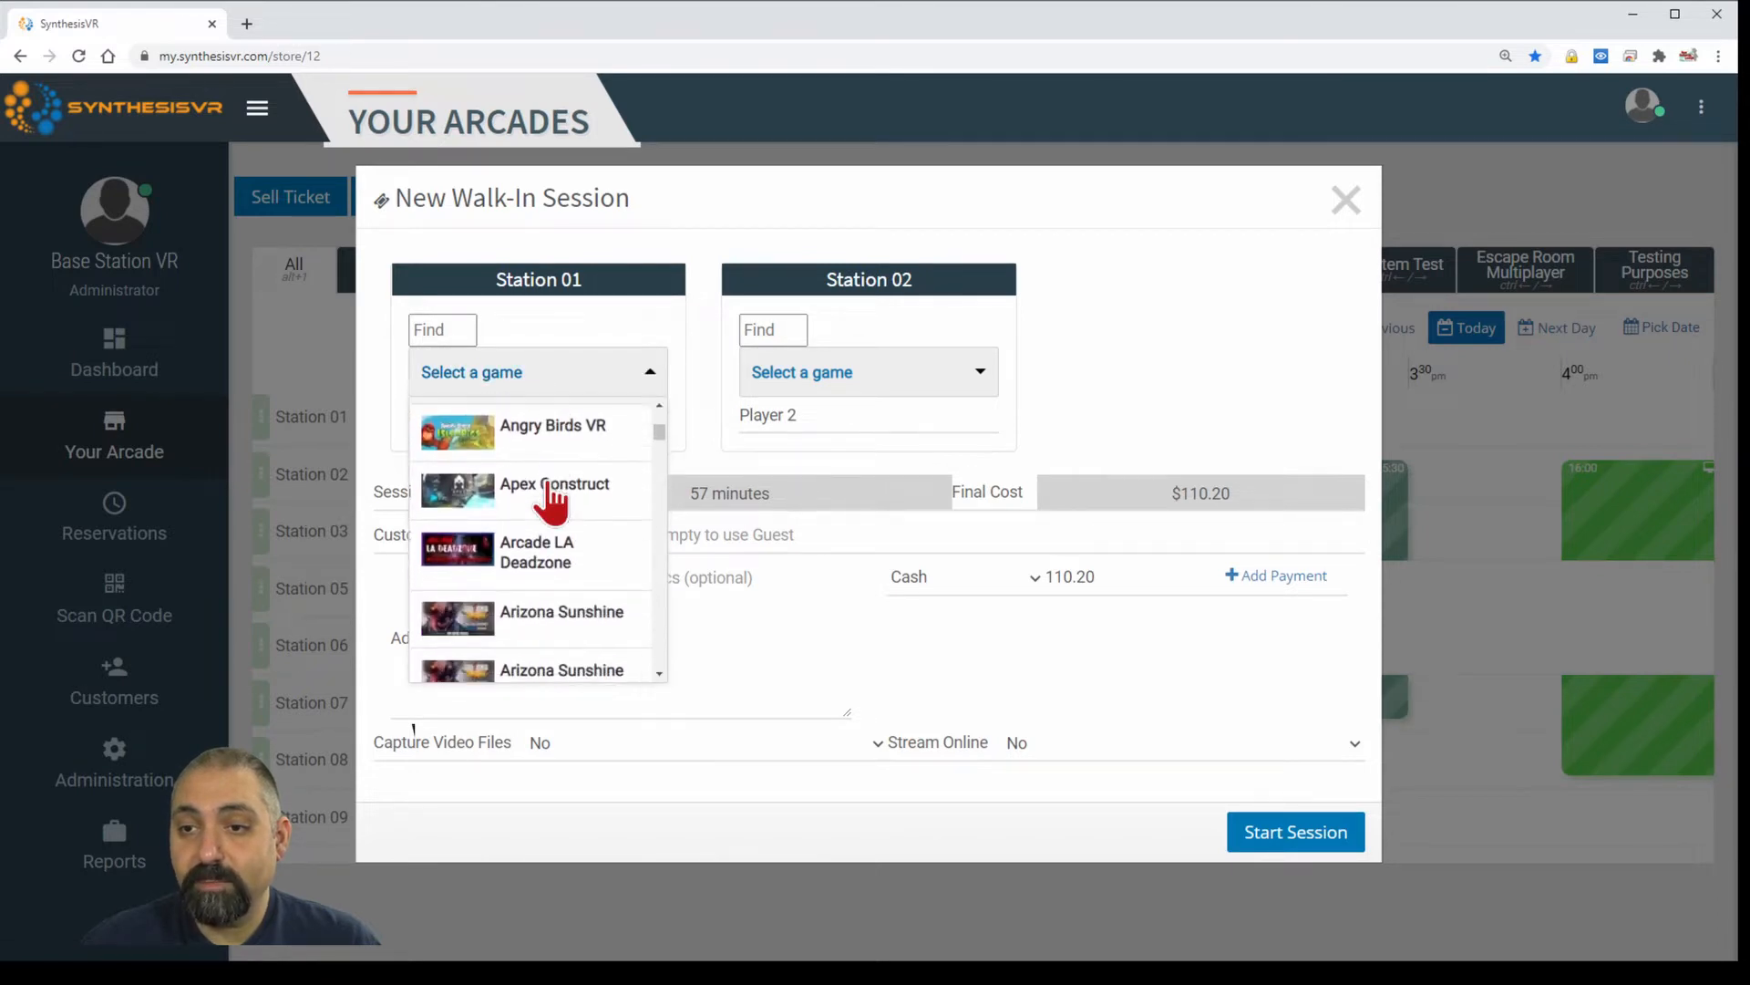
pyautogui.scroll(-2, 549, 479)
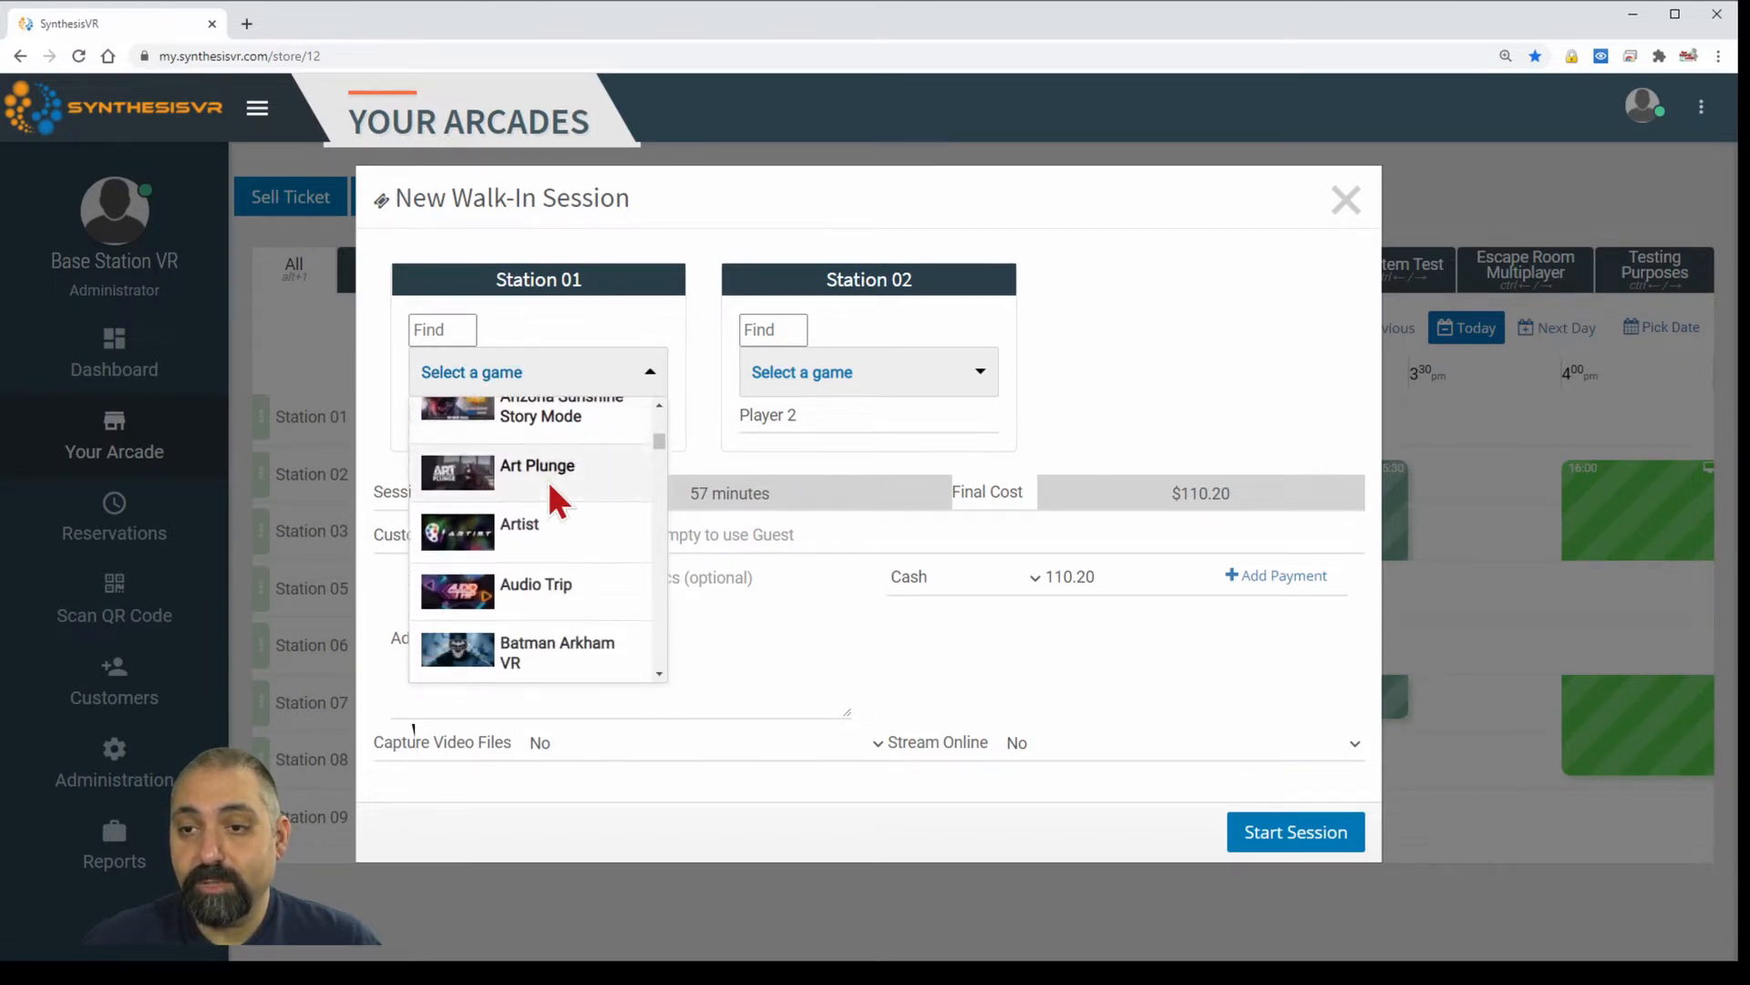
pyautogui.click(564, 444)
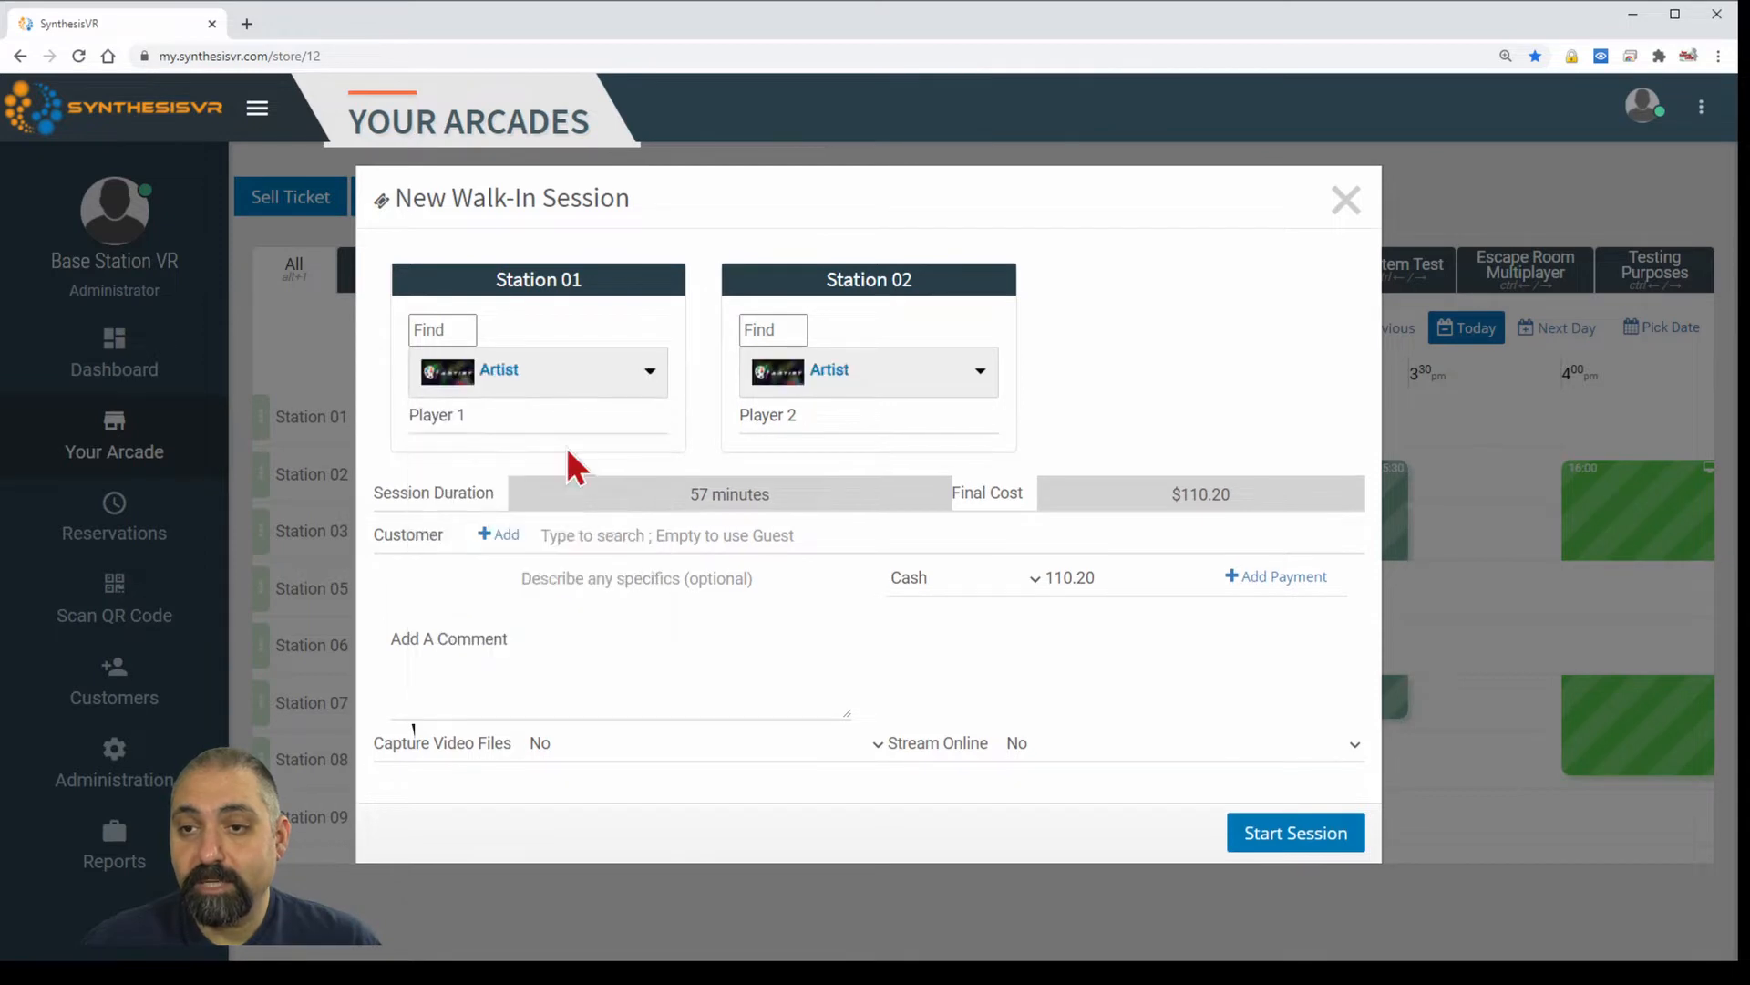
# Replace the placeholder player names with the two players' names.
pyautogui.click(521, 410)
pyautogui.hotkey('ctrl', 'a')
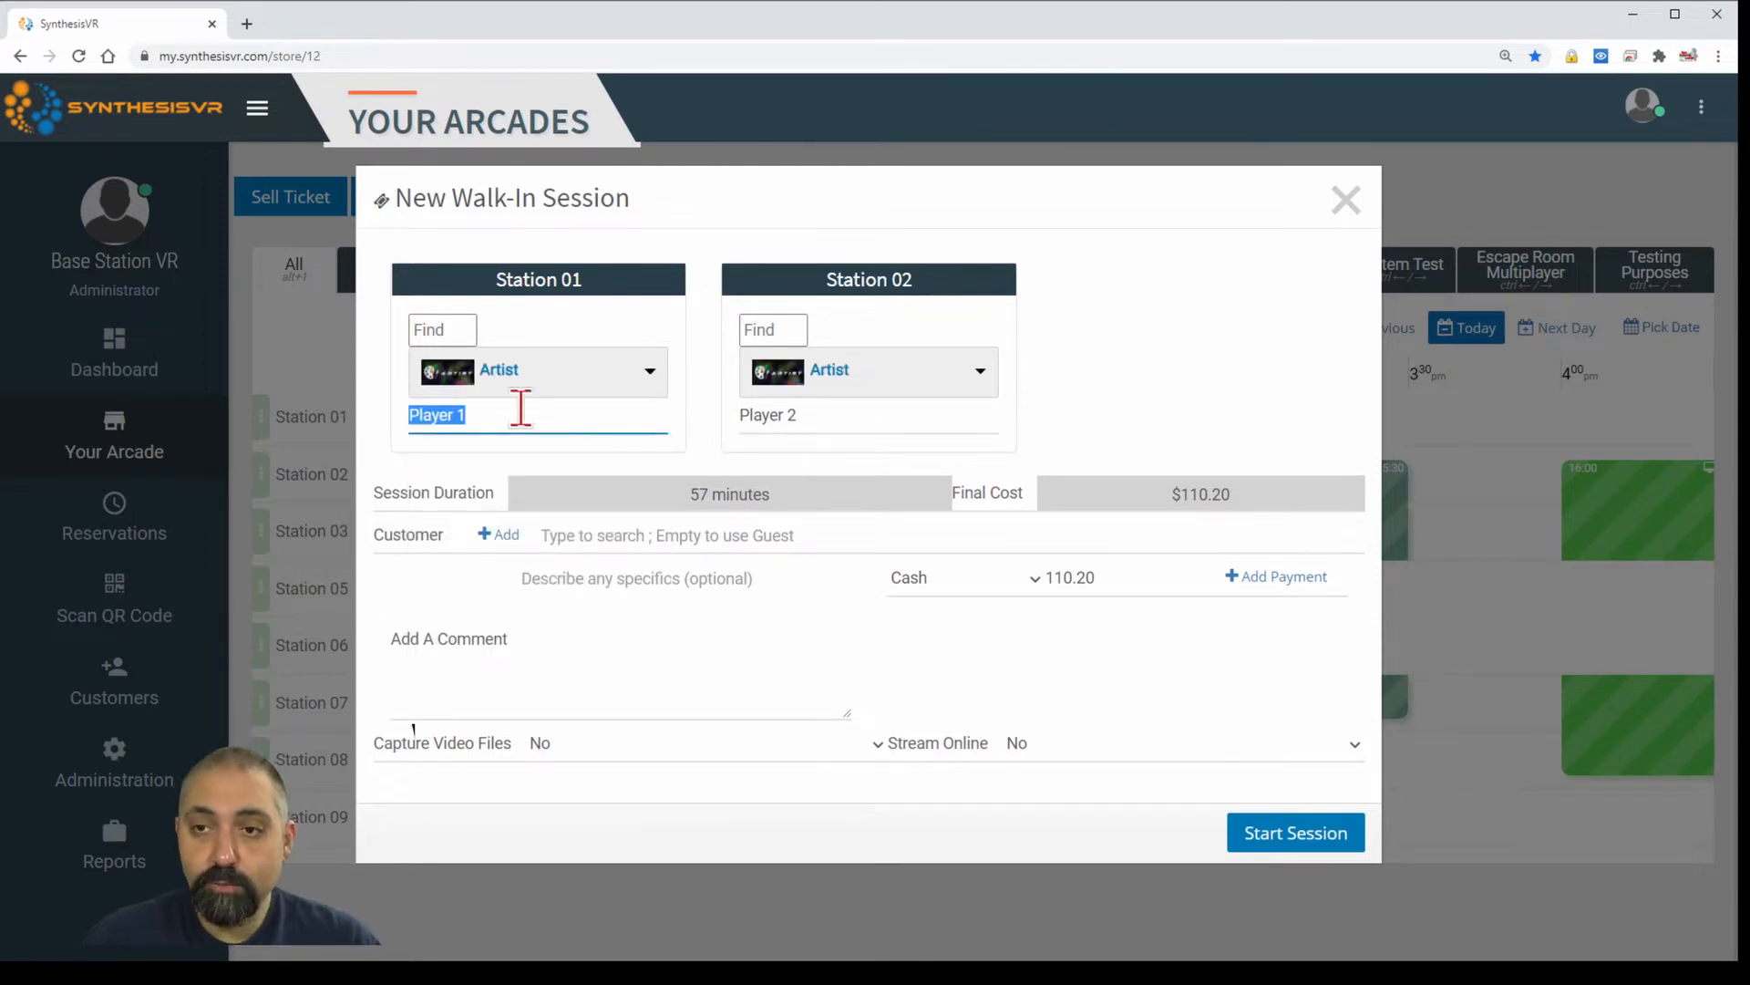
pyautogui.write('Bo')
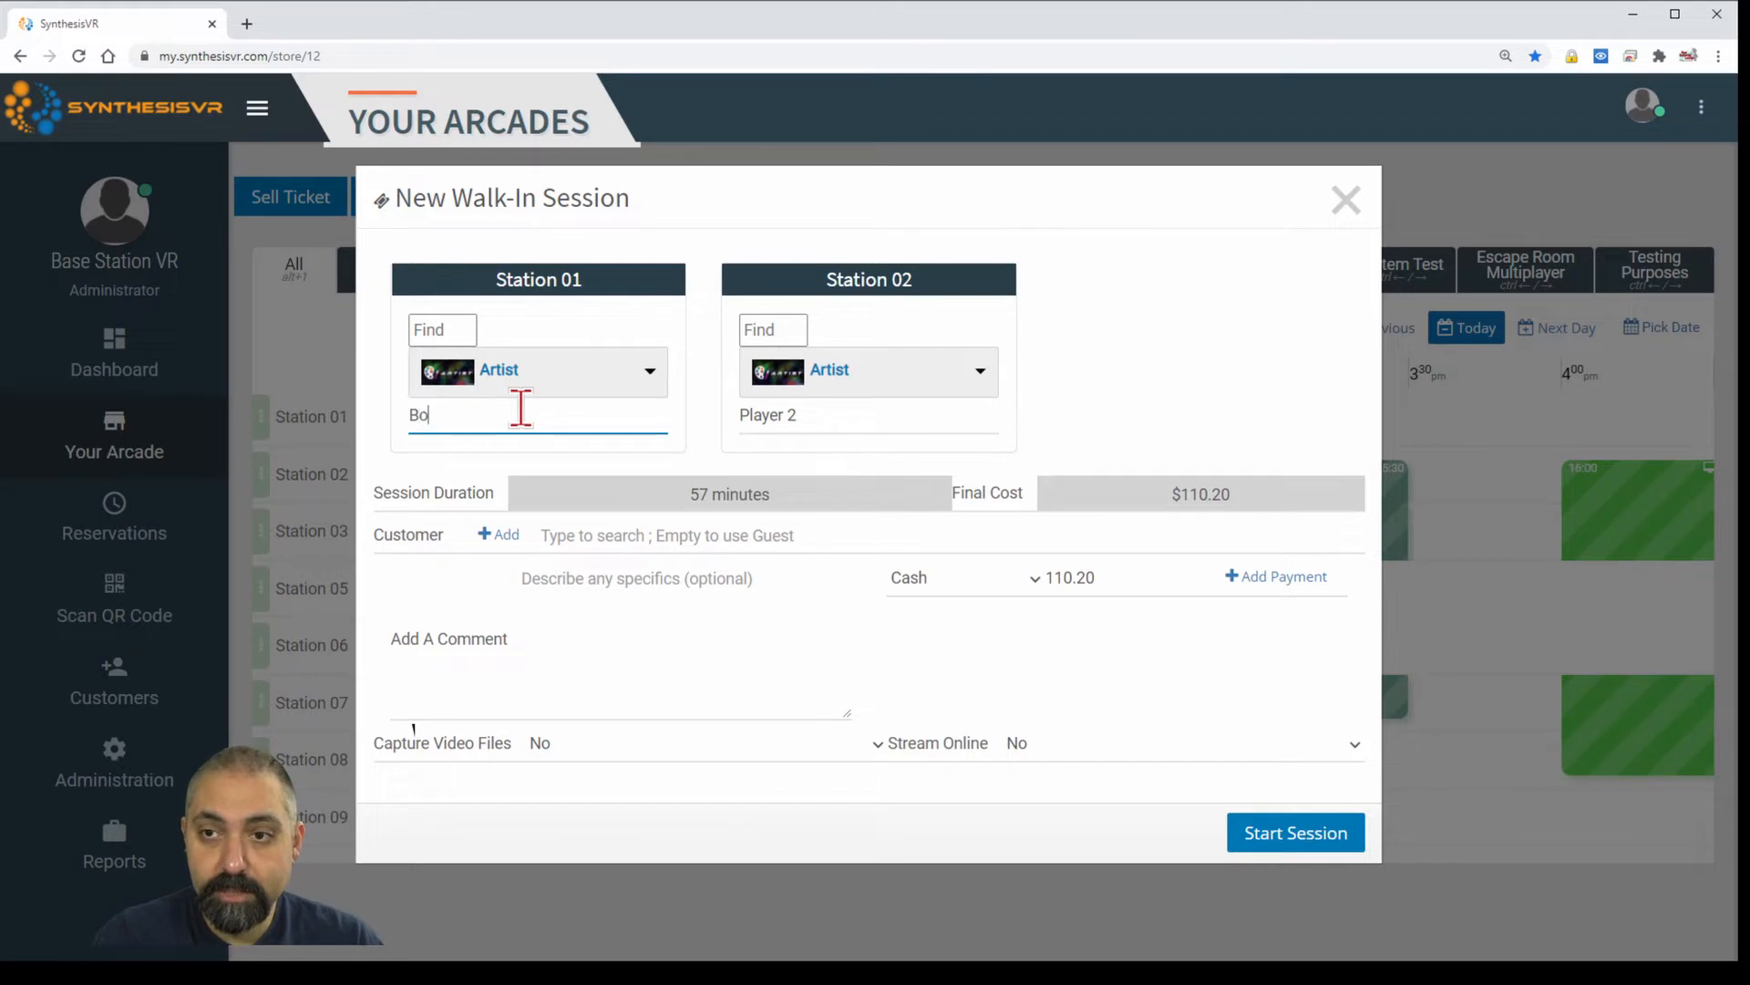
pyautogui.write('b')
pyautogui.press('Tab')
pyautogui.write('Nan')
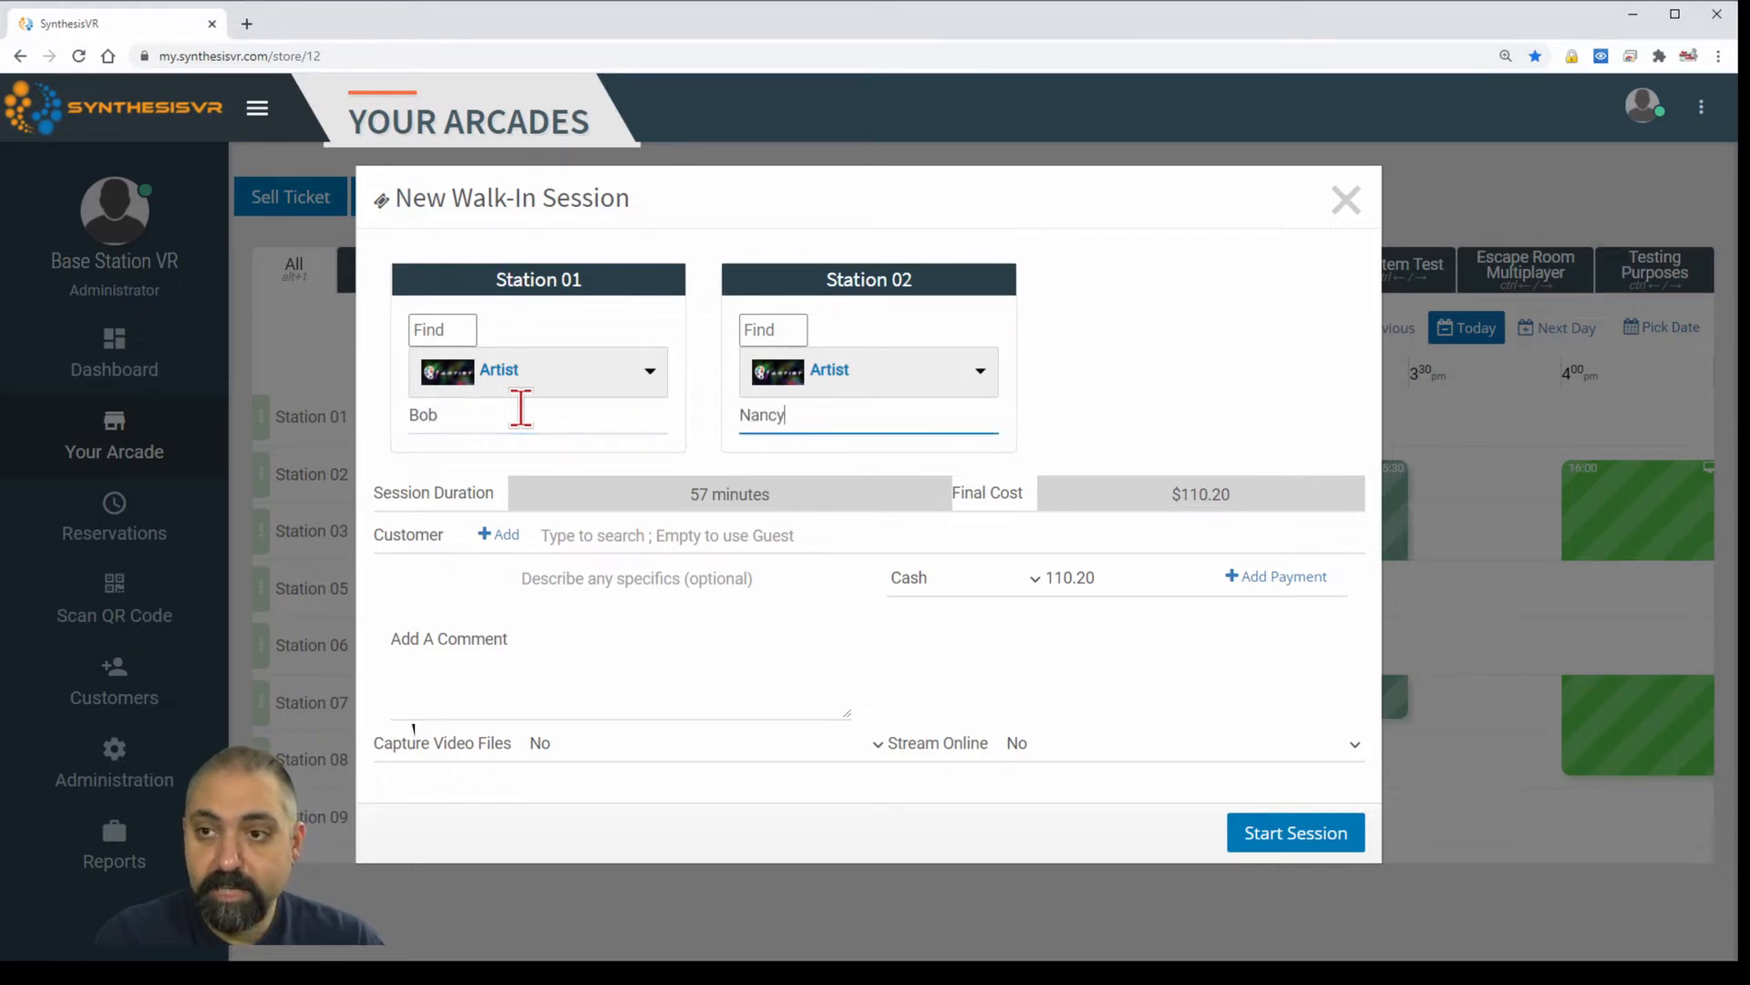
pyautogui.click(764, 527)
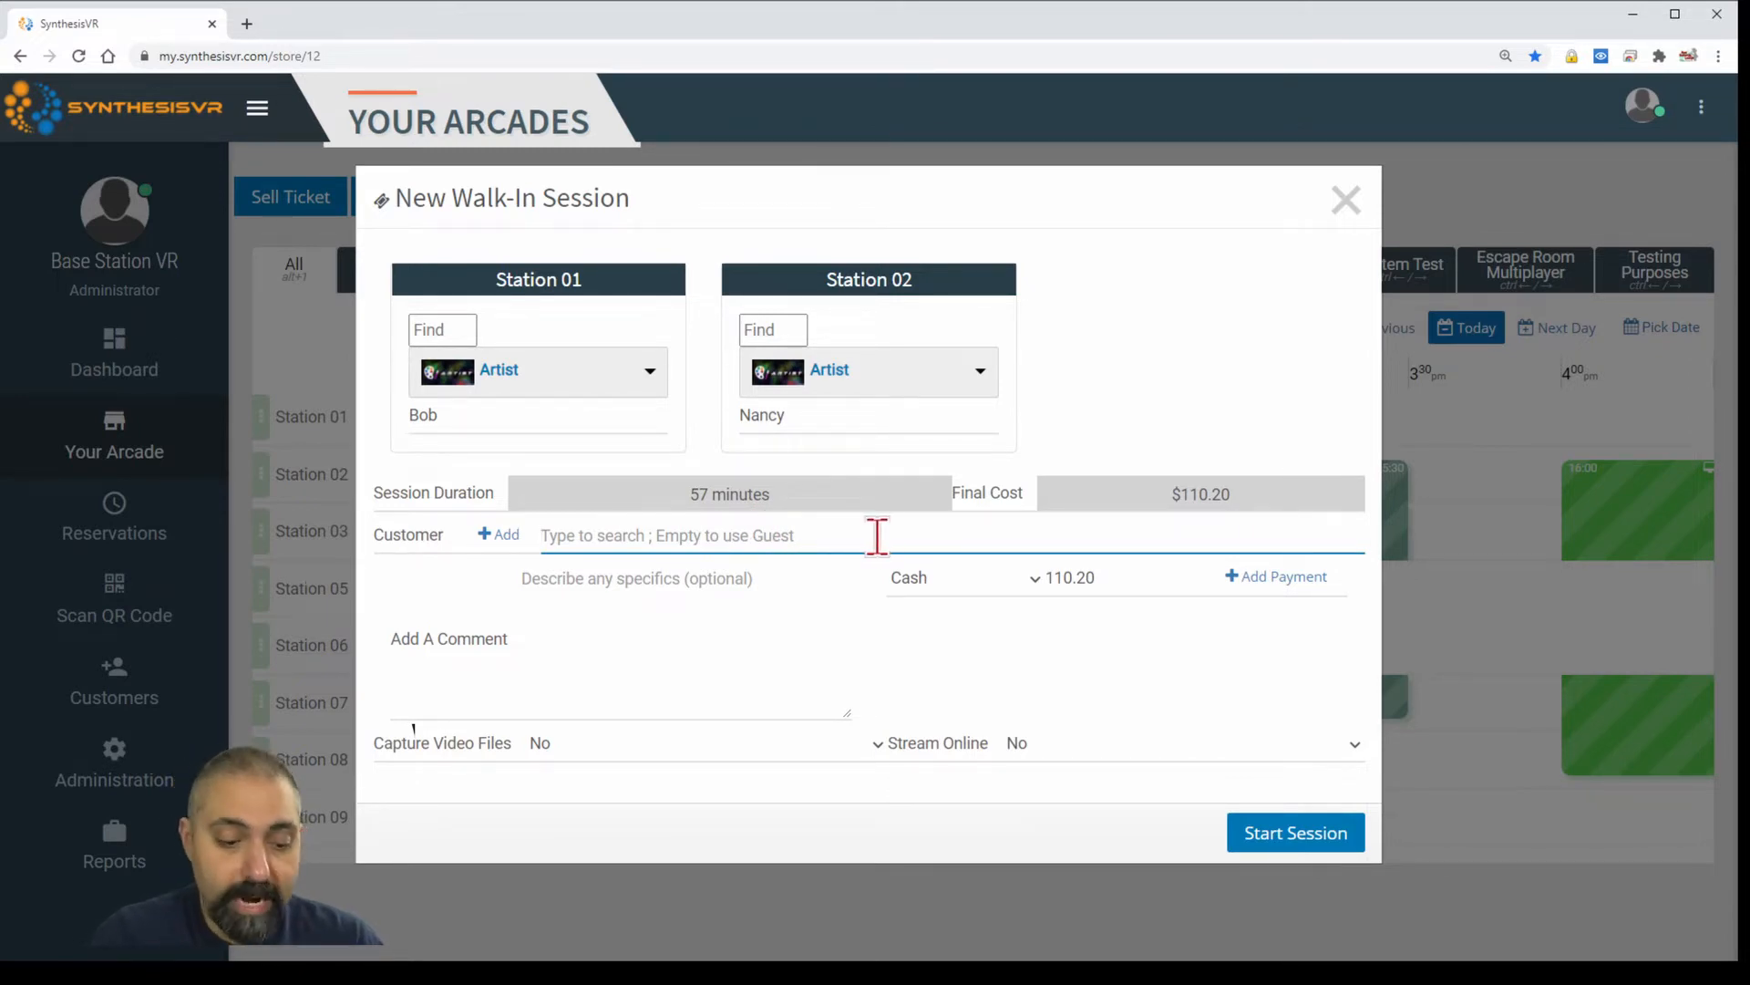
# Attach the matching customer and record the full $110.20 payment by POS Terminal.
pyautogui.write('Tell')
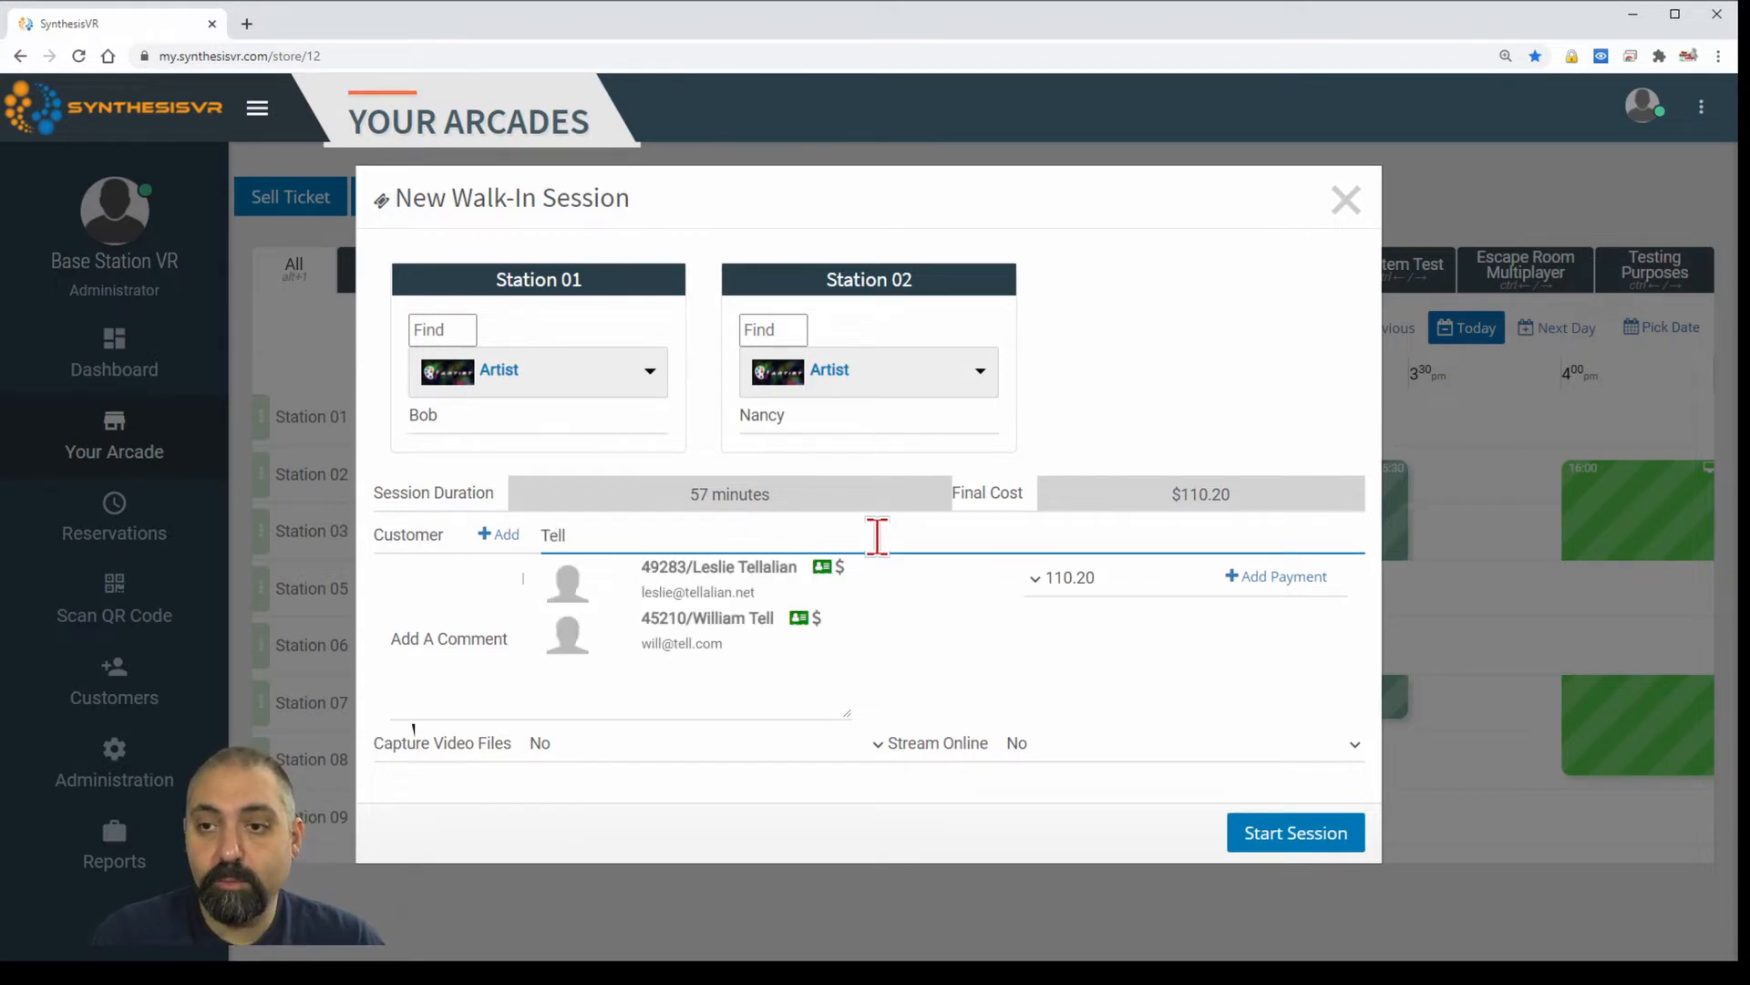
pyautogui.click(809, 616)
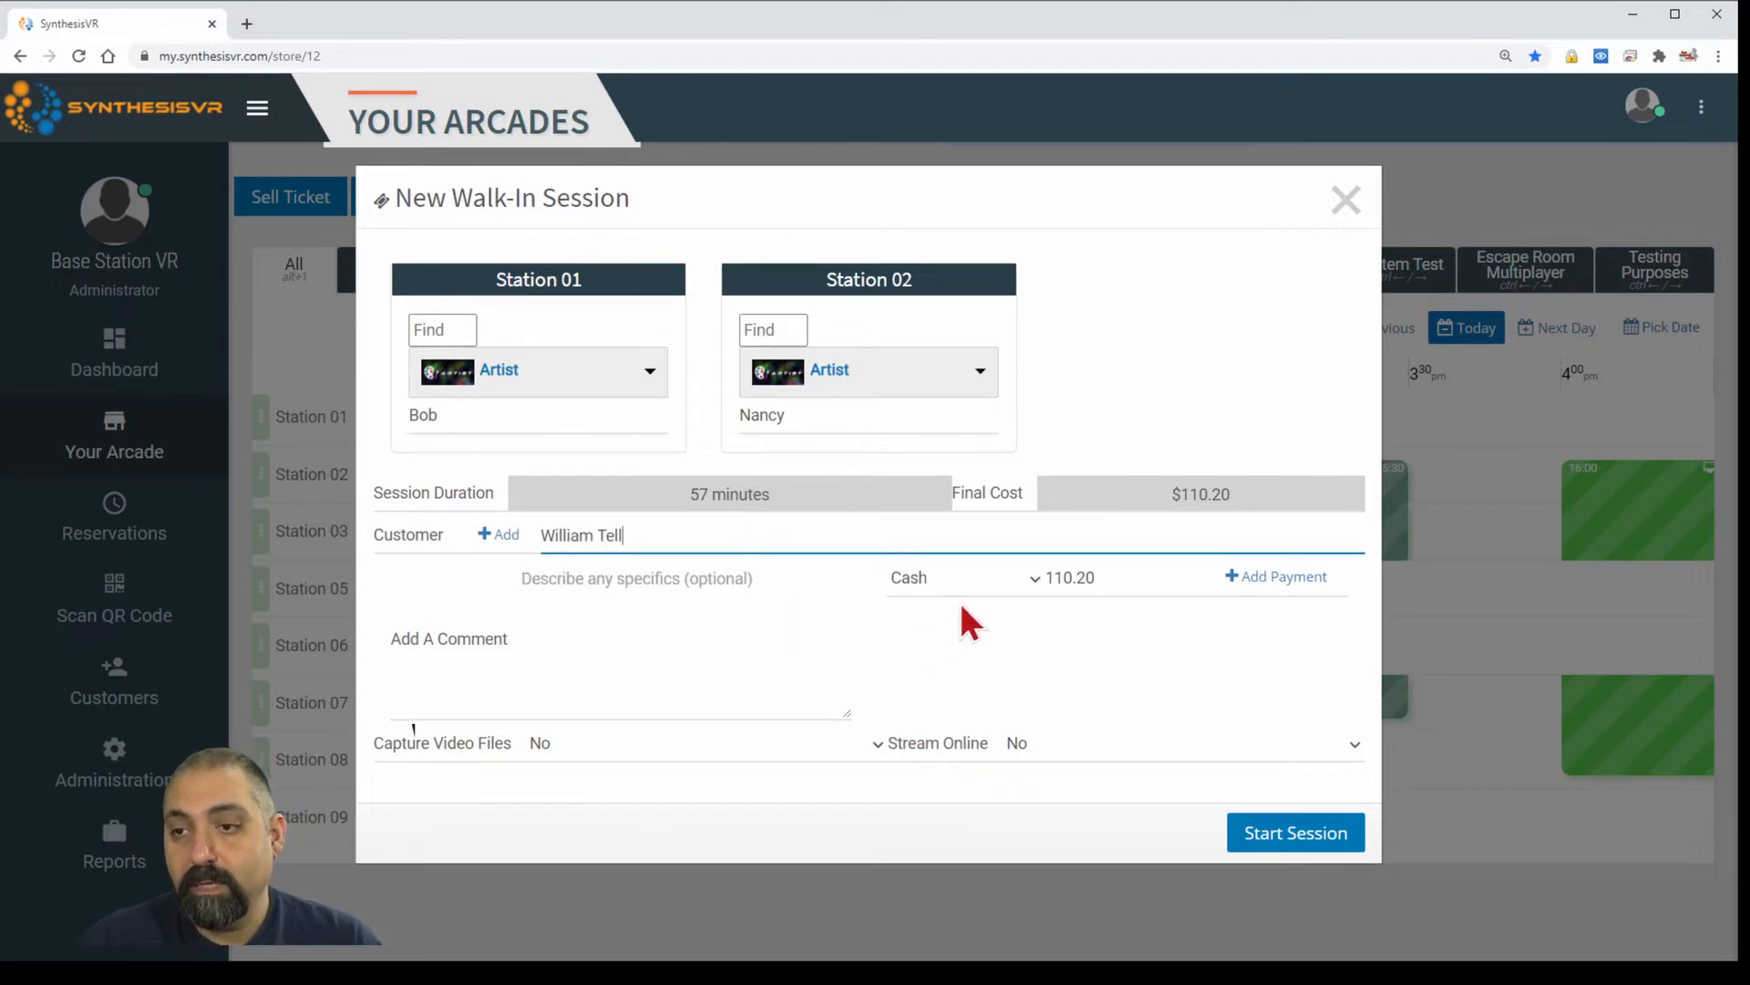
pyautogui.click(1035, 579)
pyautogui.click(1012, 631)
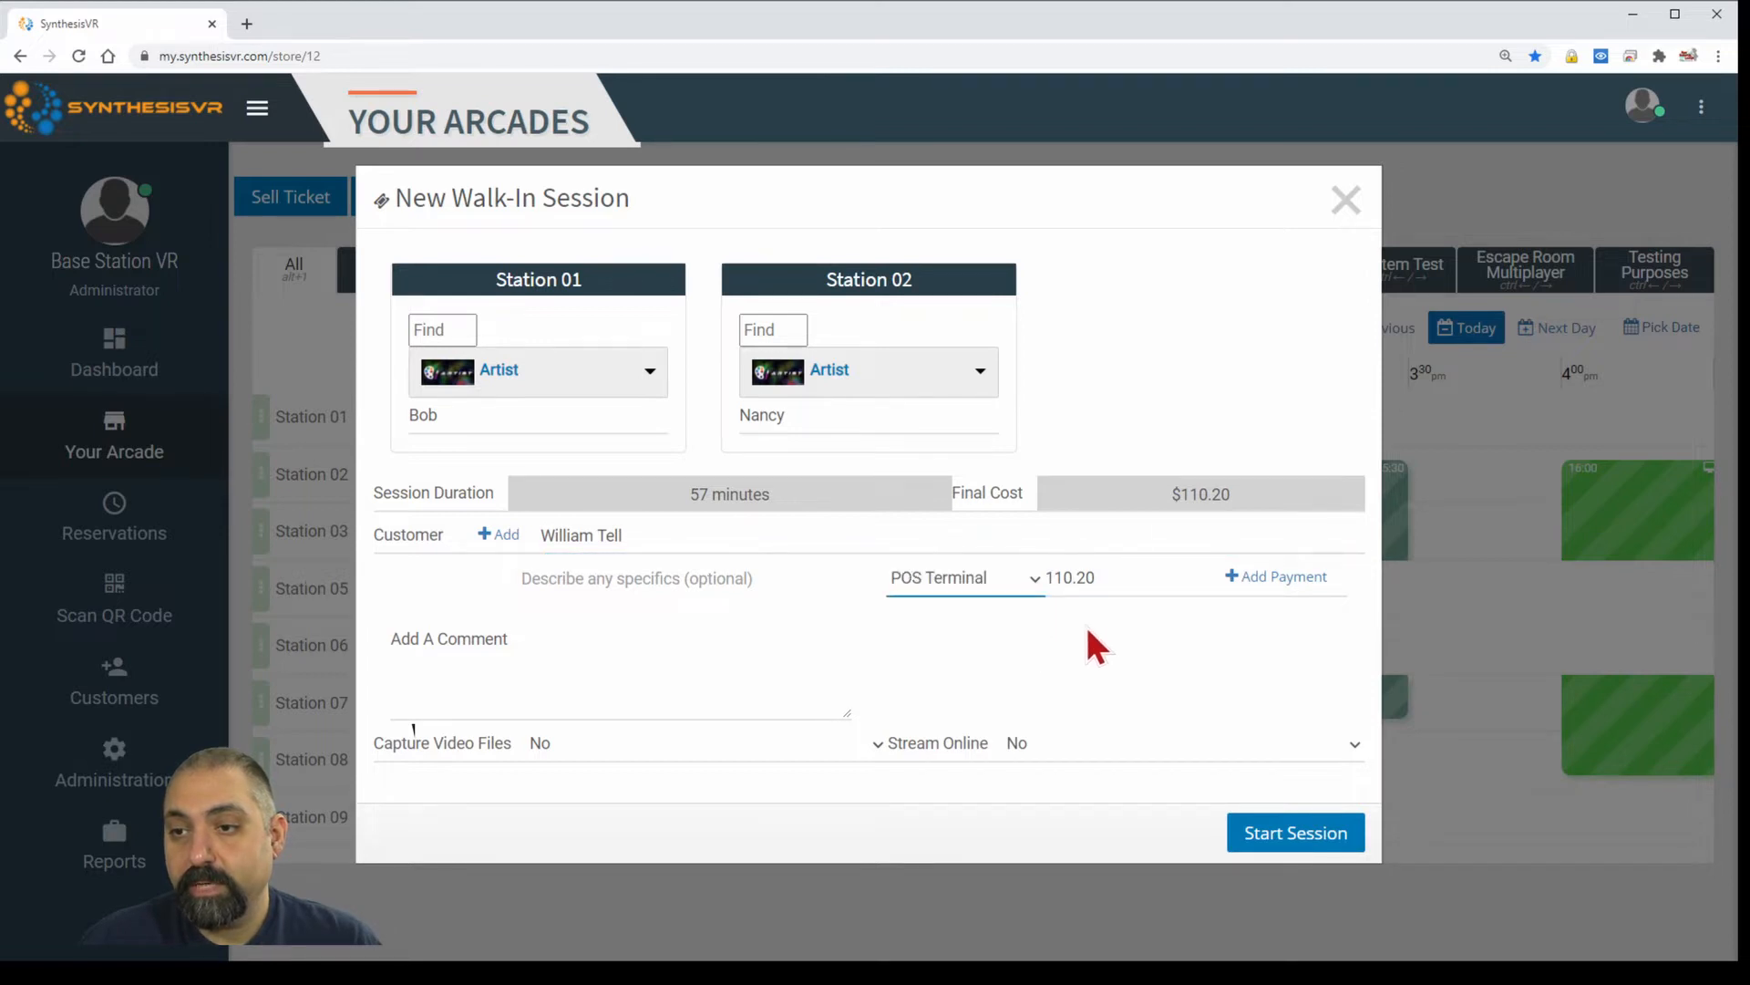
pyautogui.click(1262, 577)
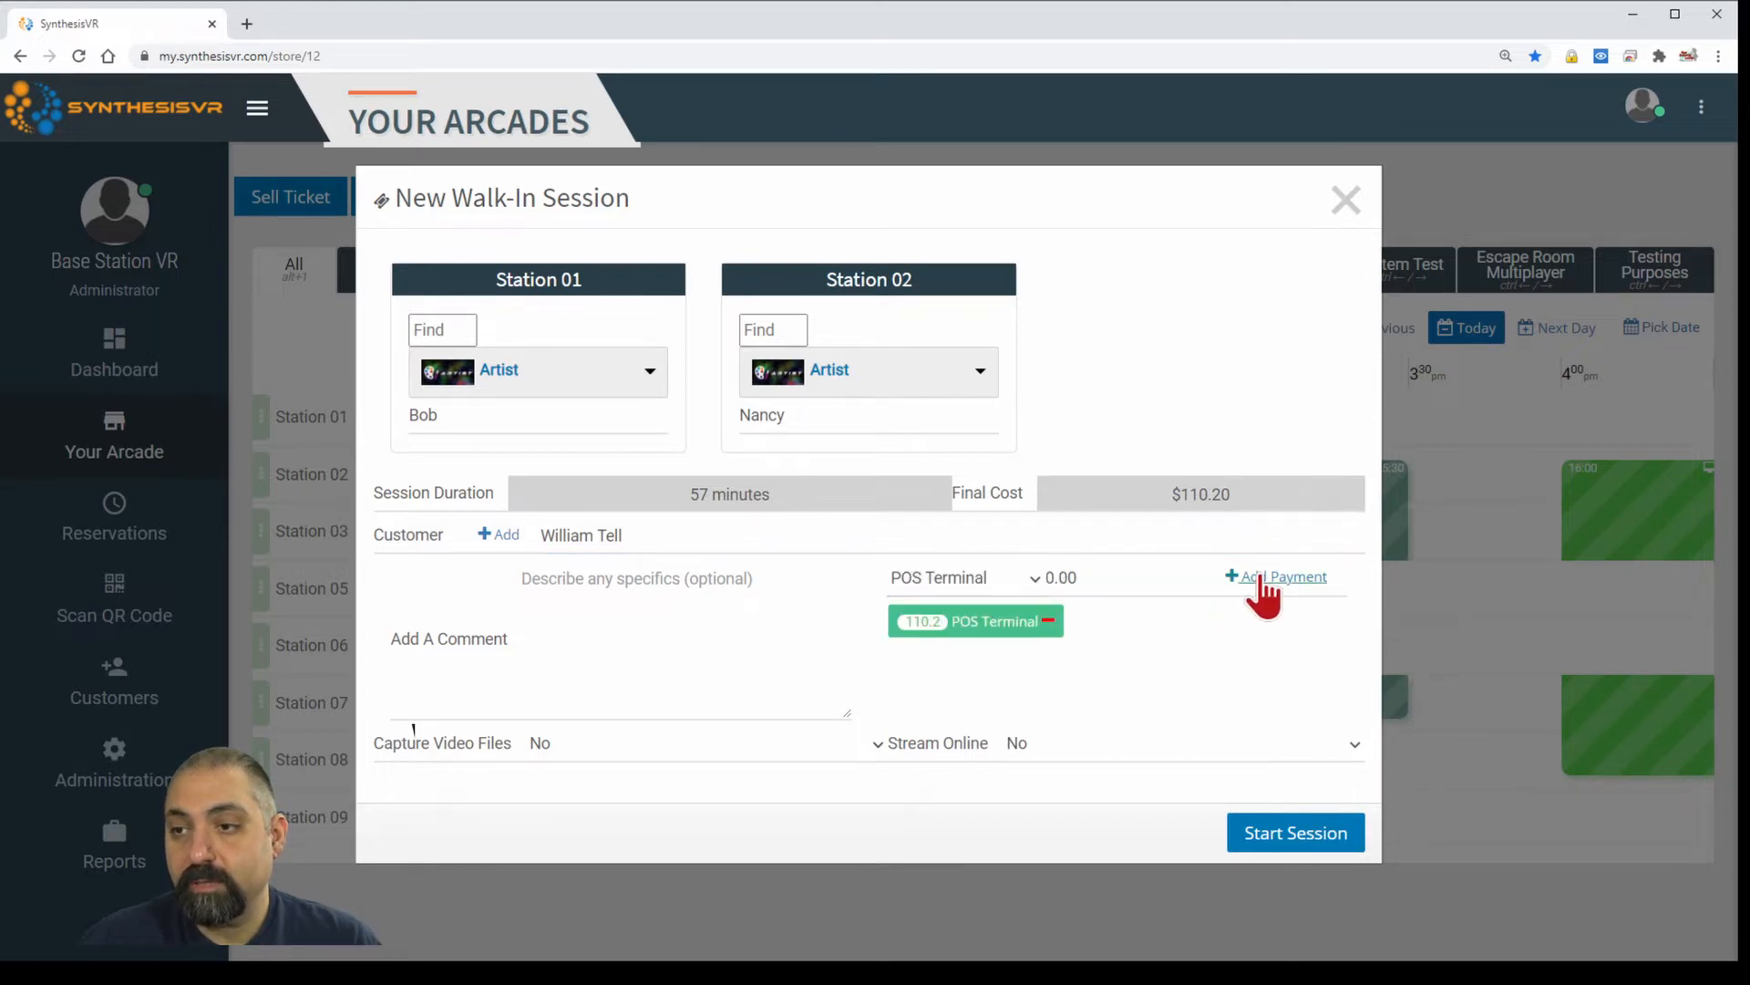
# Add the session note 'Returning Customer', correcting the typo.
pyautogui.click(689, 627)
pyautogui.write('Ret')
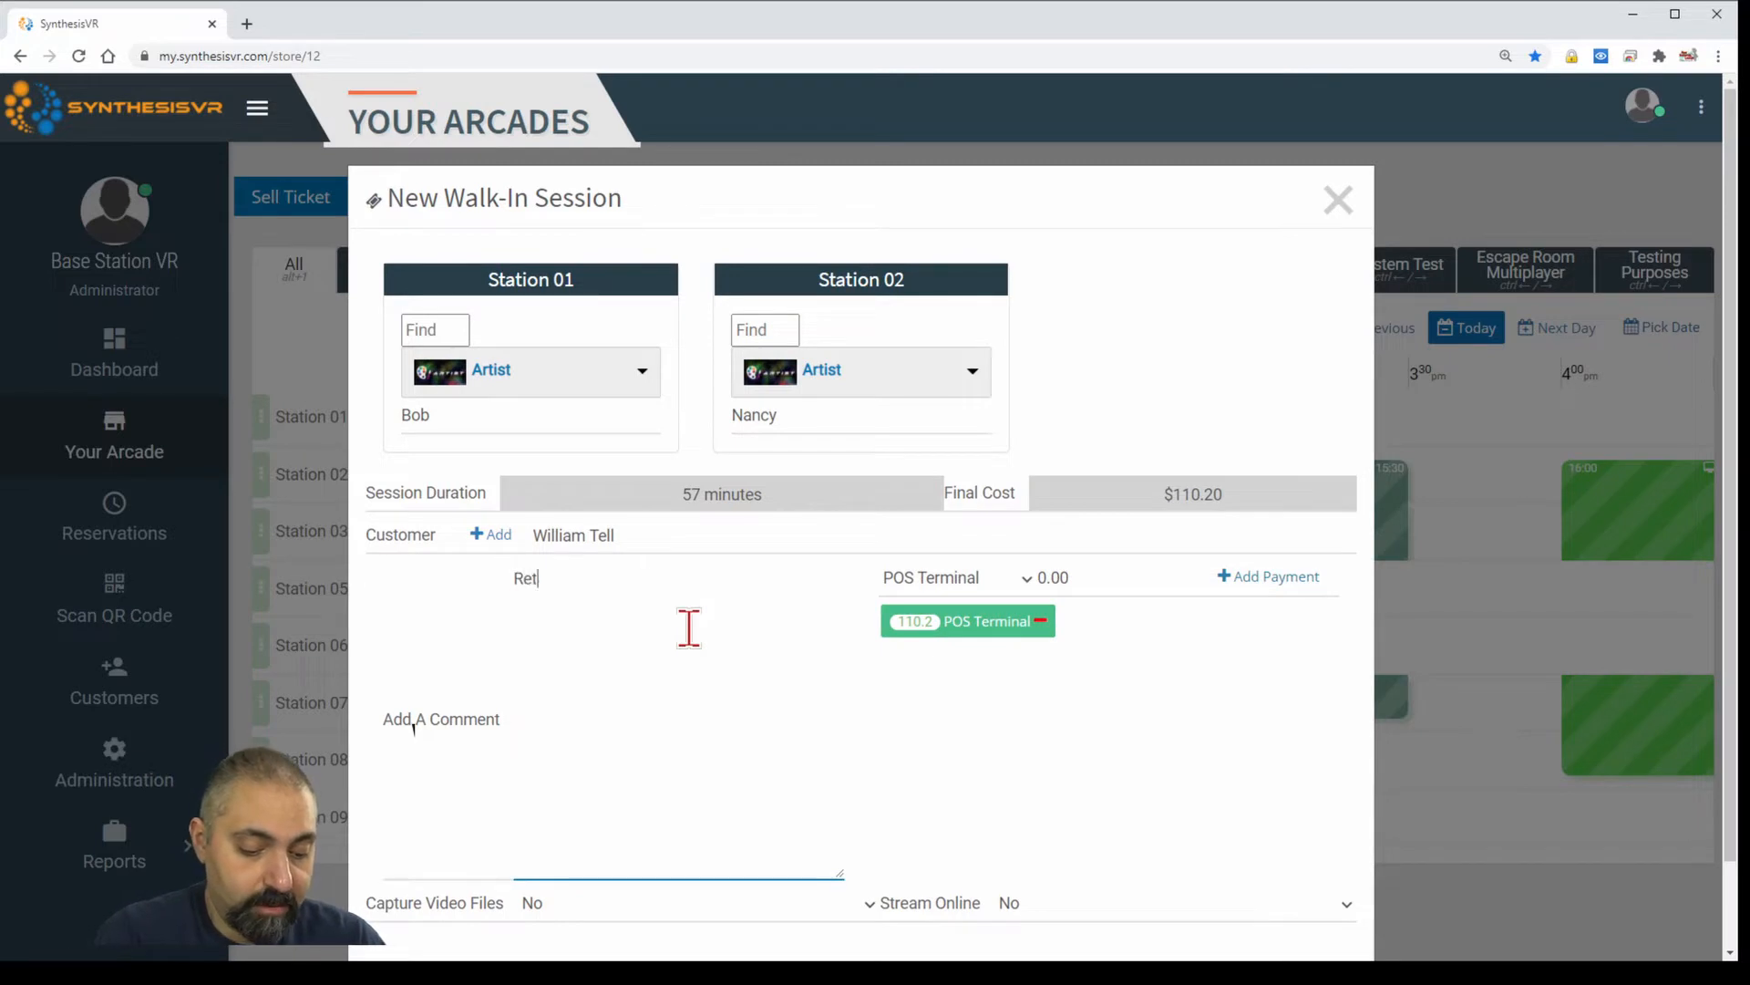
pyautogui.write('unr')
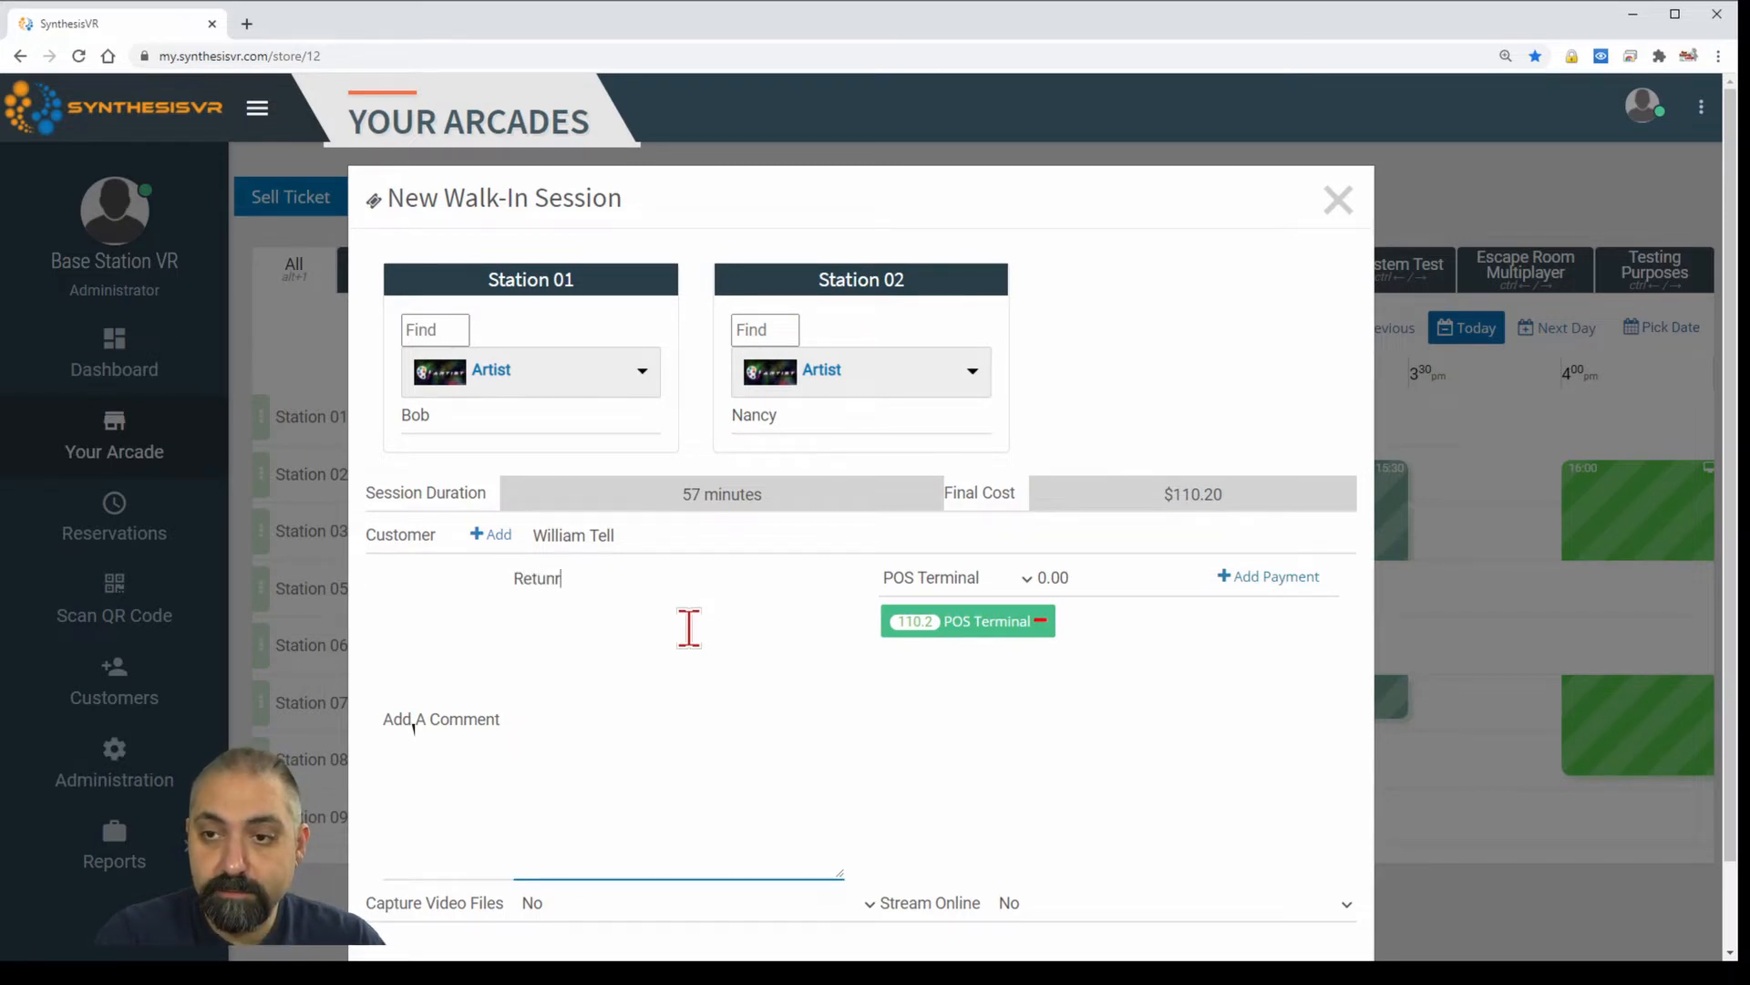
pyautogui.press('BackSpace')
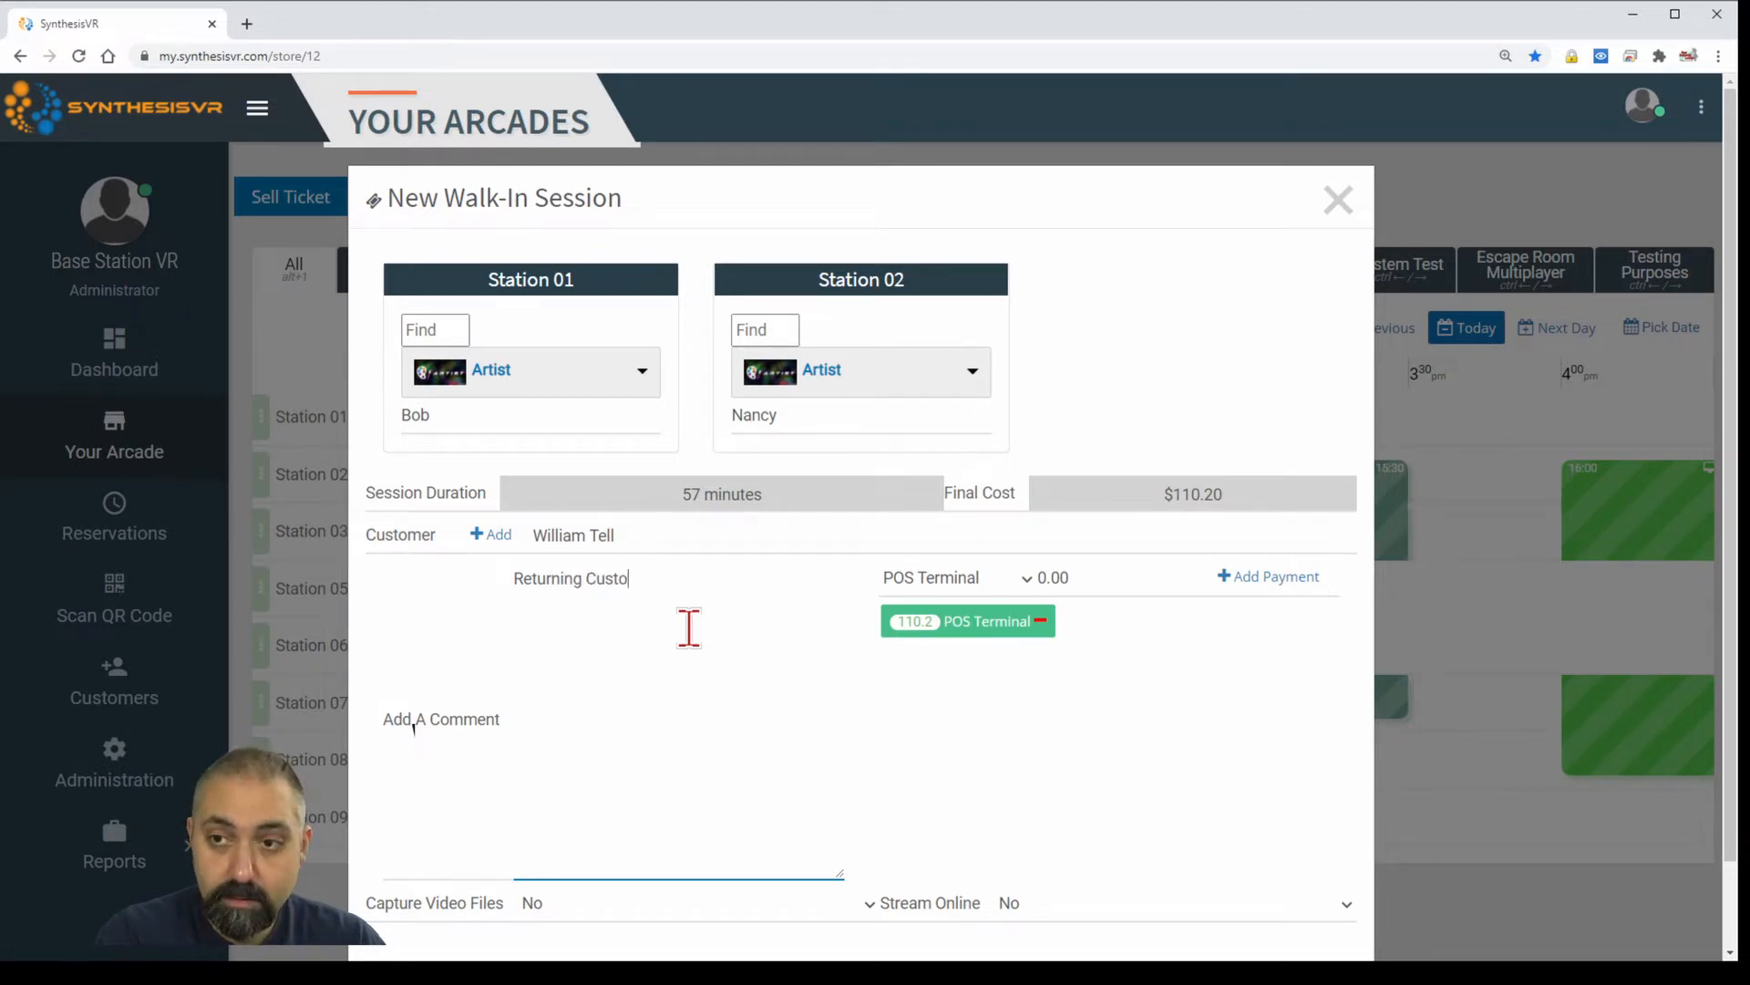
pyautogui.click(966, 788)
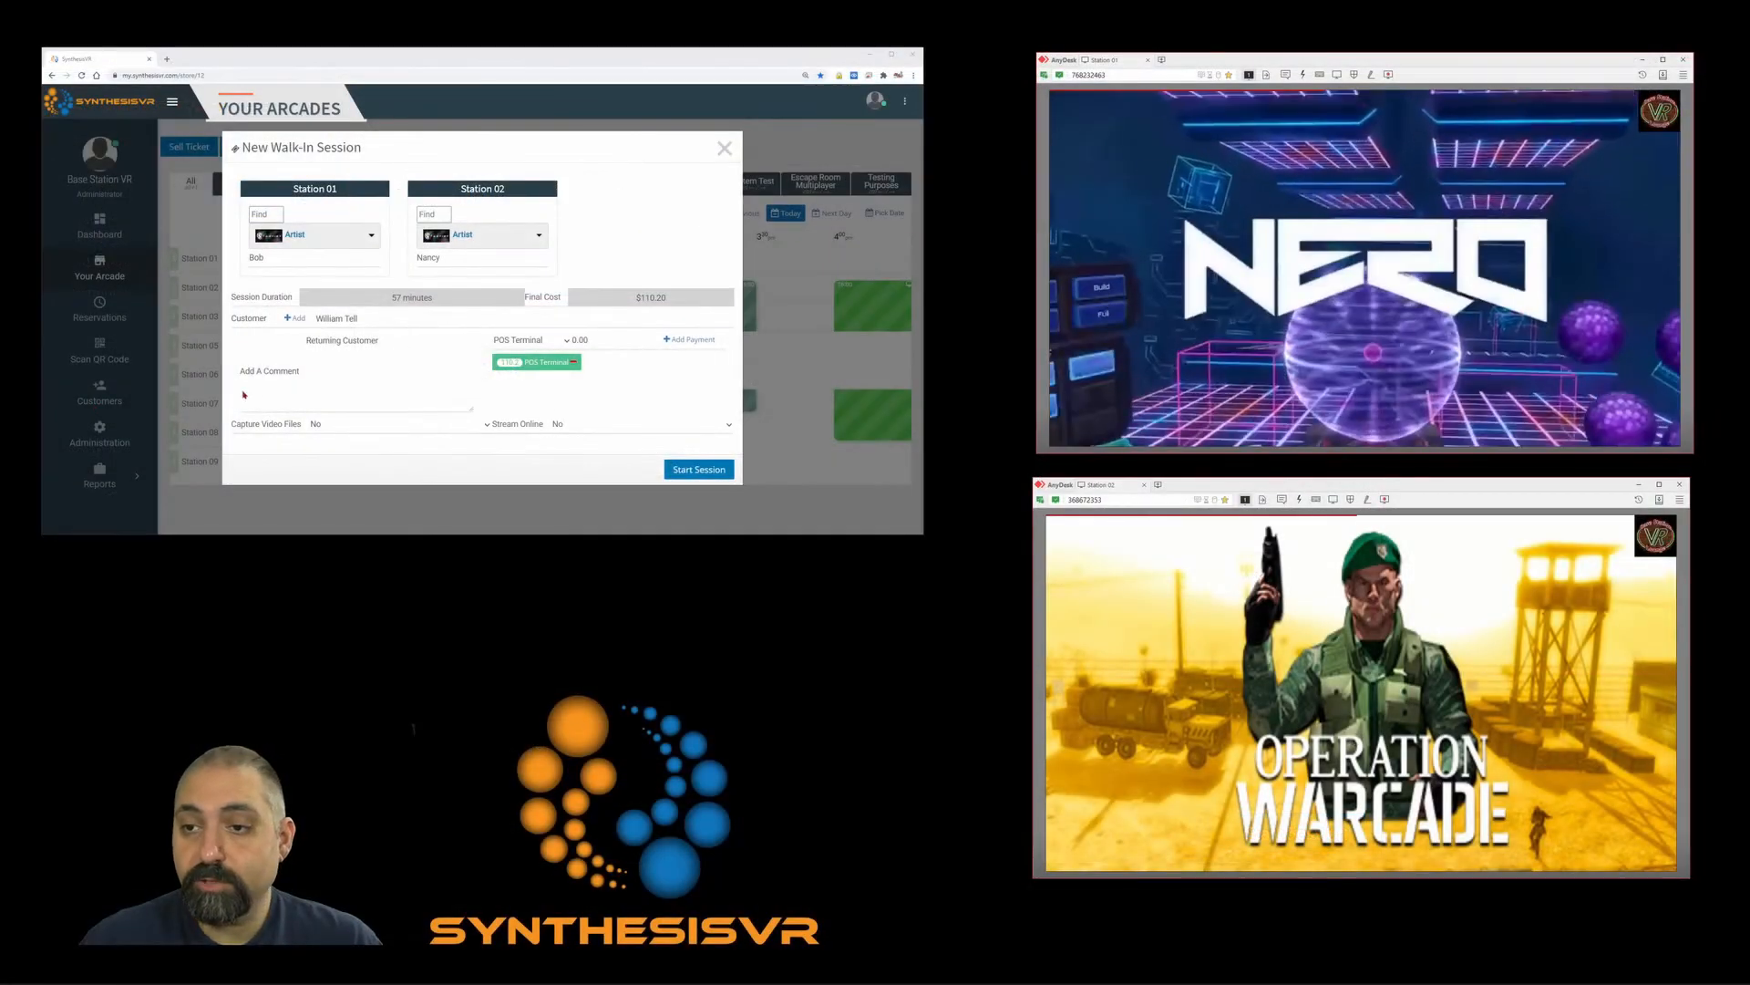
# Start the walk-in session so Artist runs on Stations 01 and 02.
pyautogui.click(693, 468)
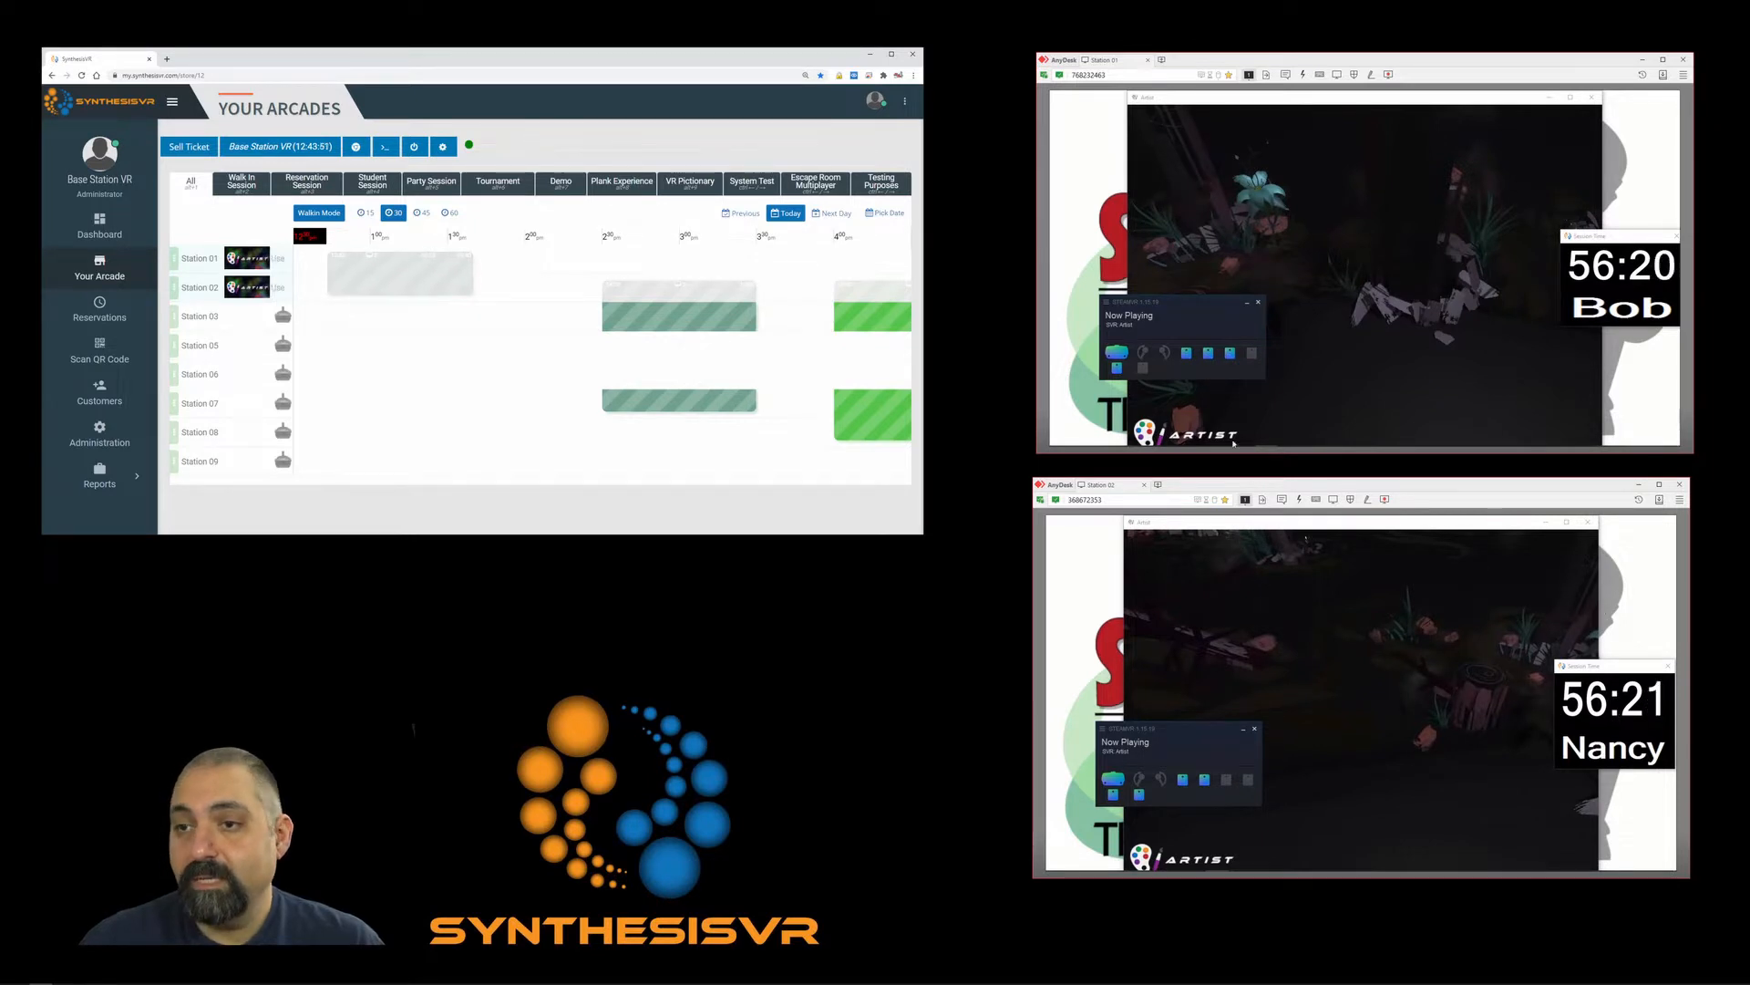
# Push a new player name to Station 01 through its station options, then close them.
pyautogui.moveTo(206, 266)
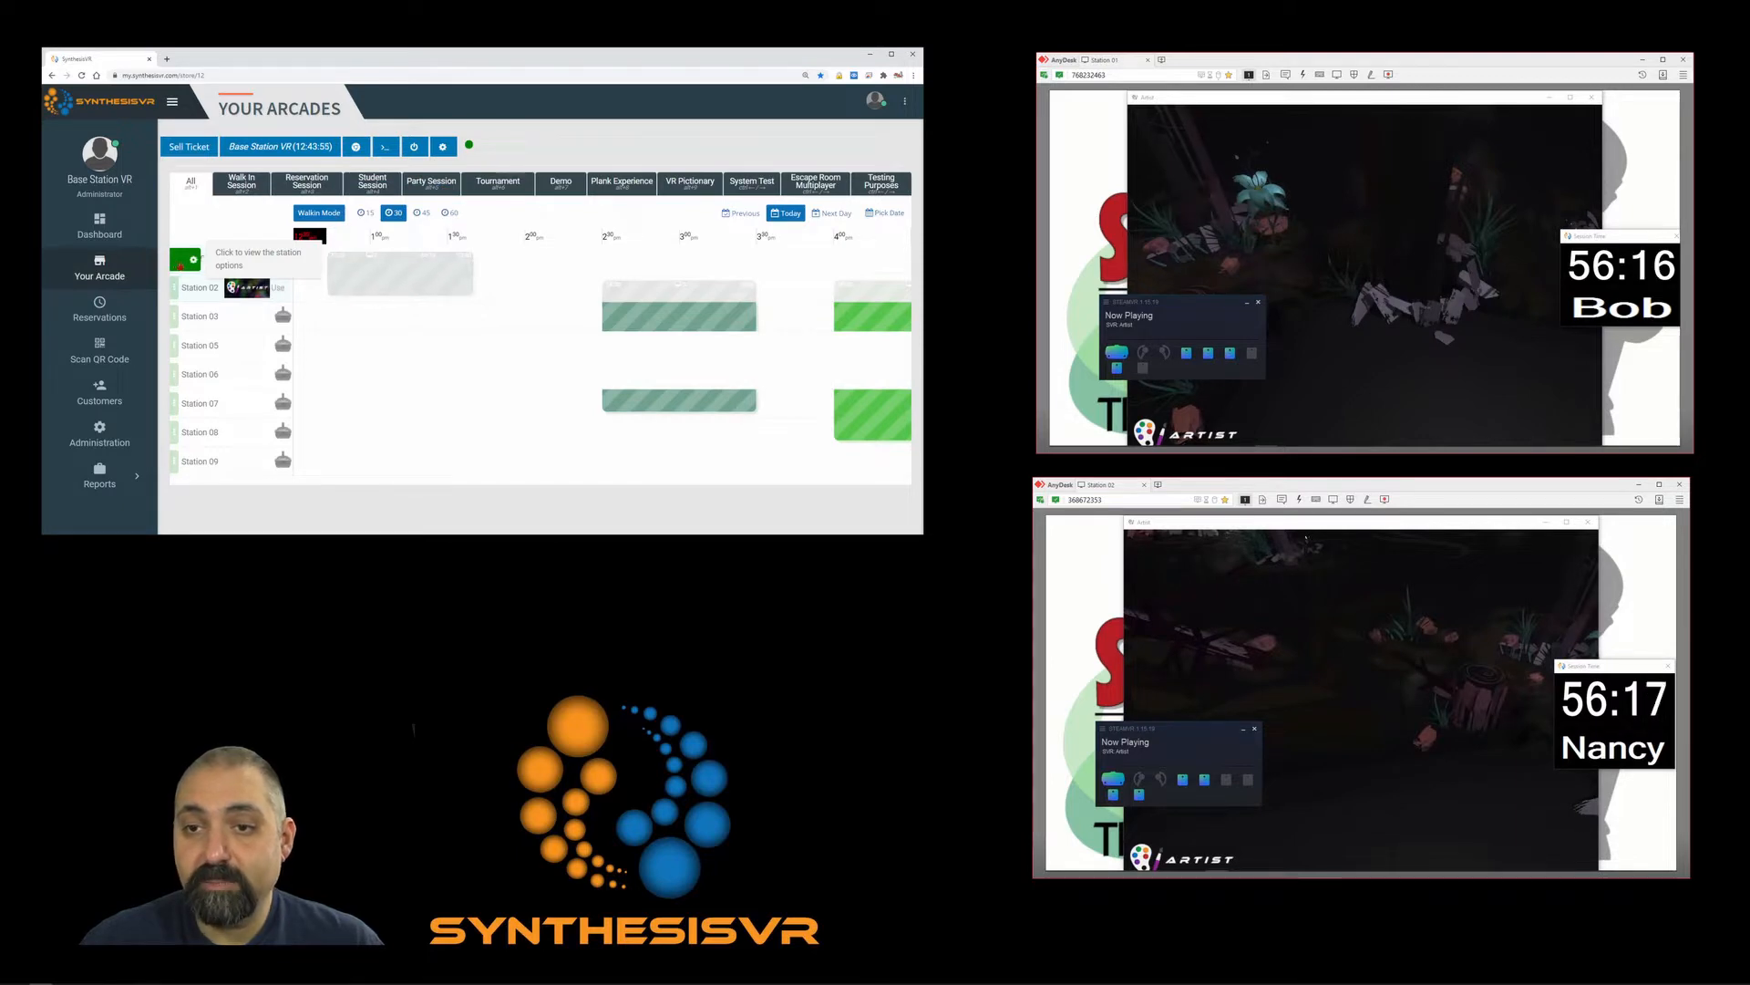
pyautogui.click(191, 259)
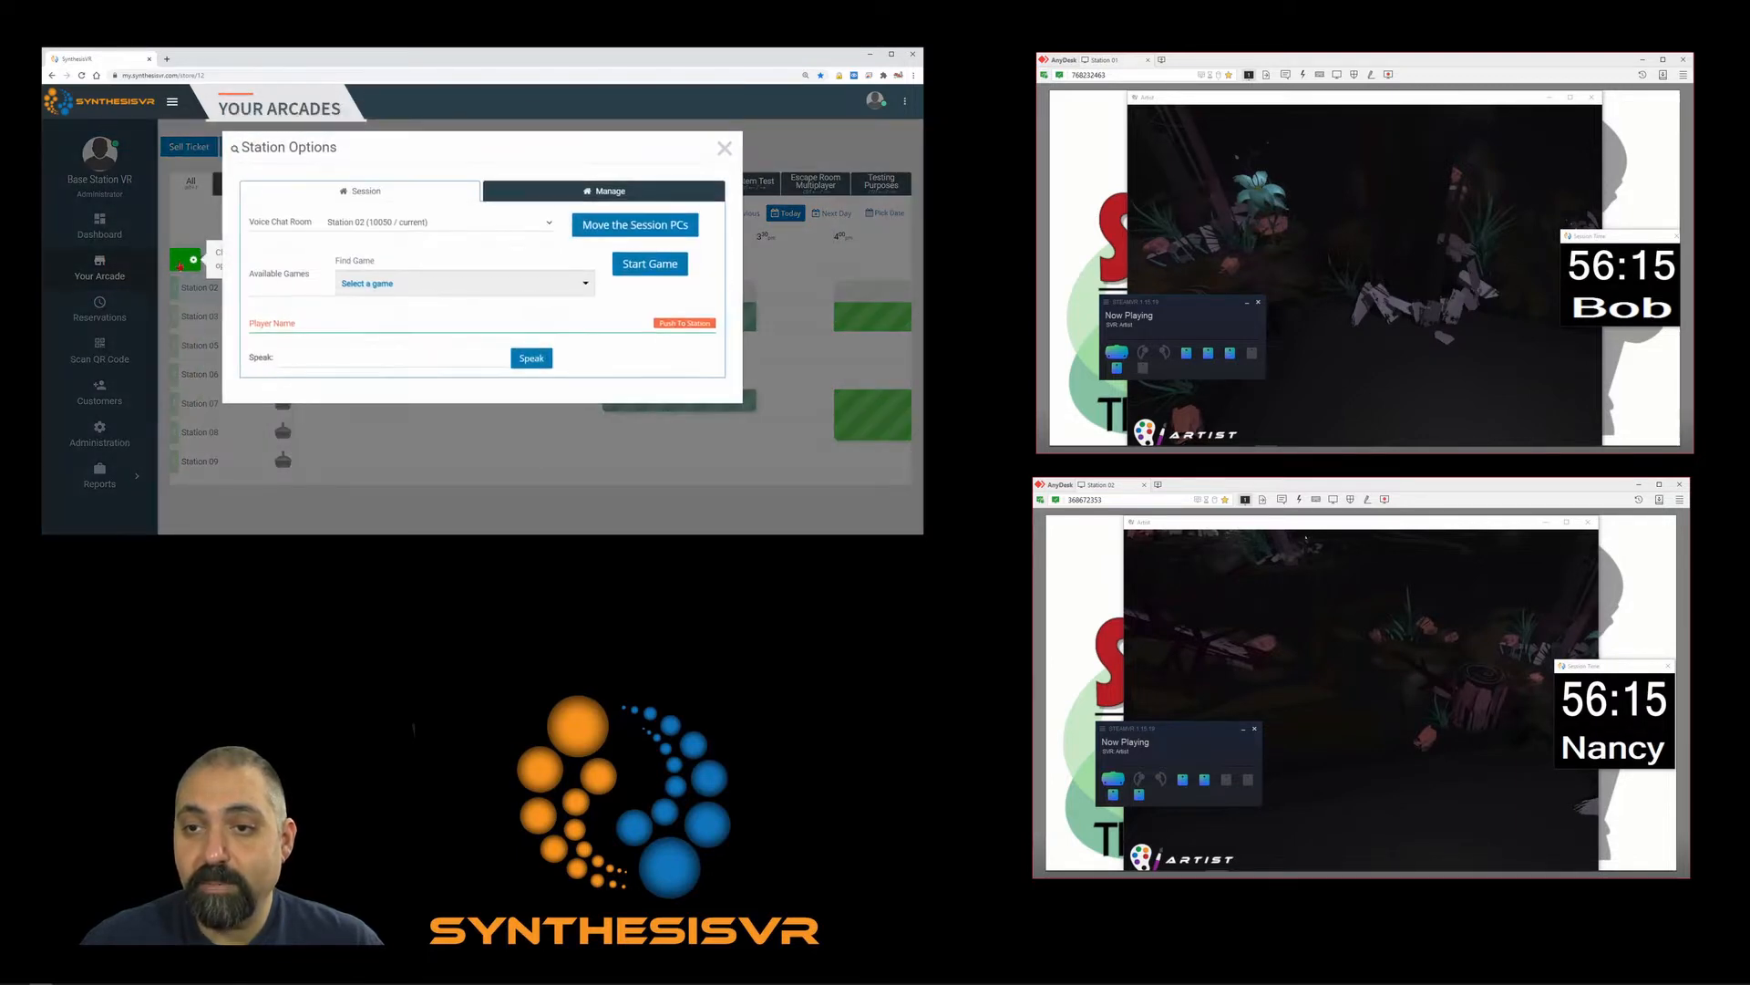
pyautogui.click(412, 316)
pyautogui.write('Bob')
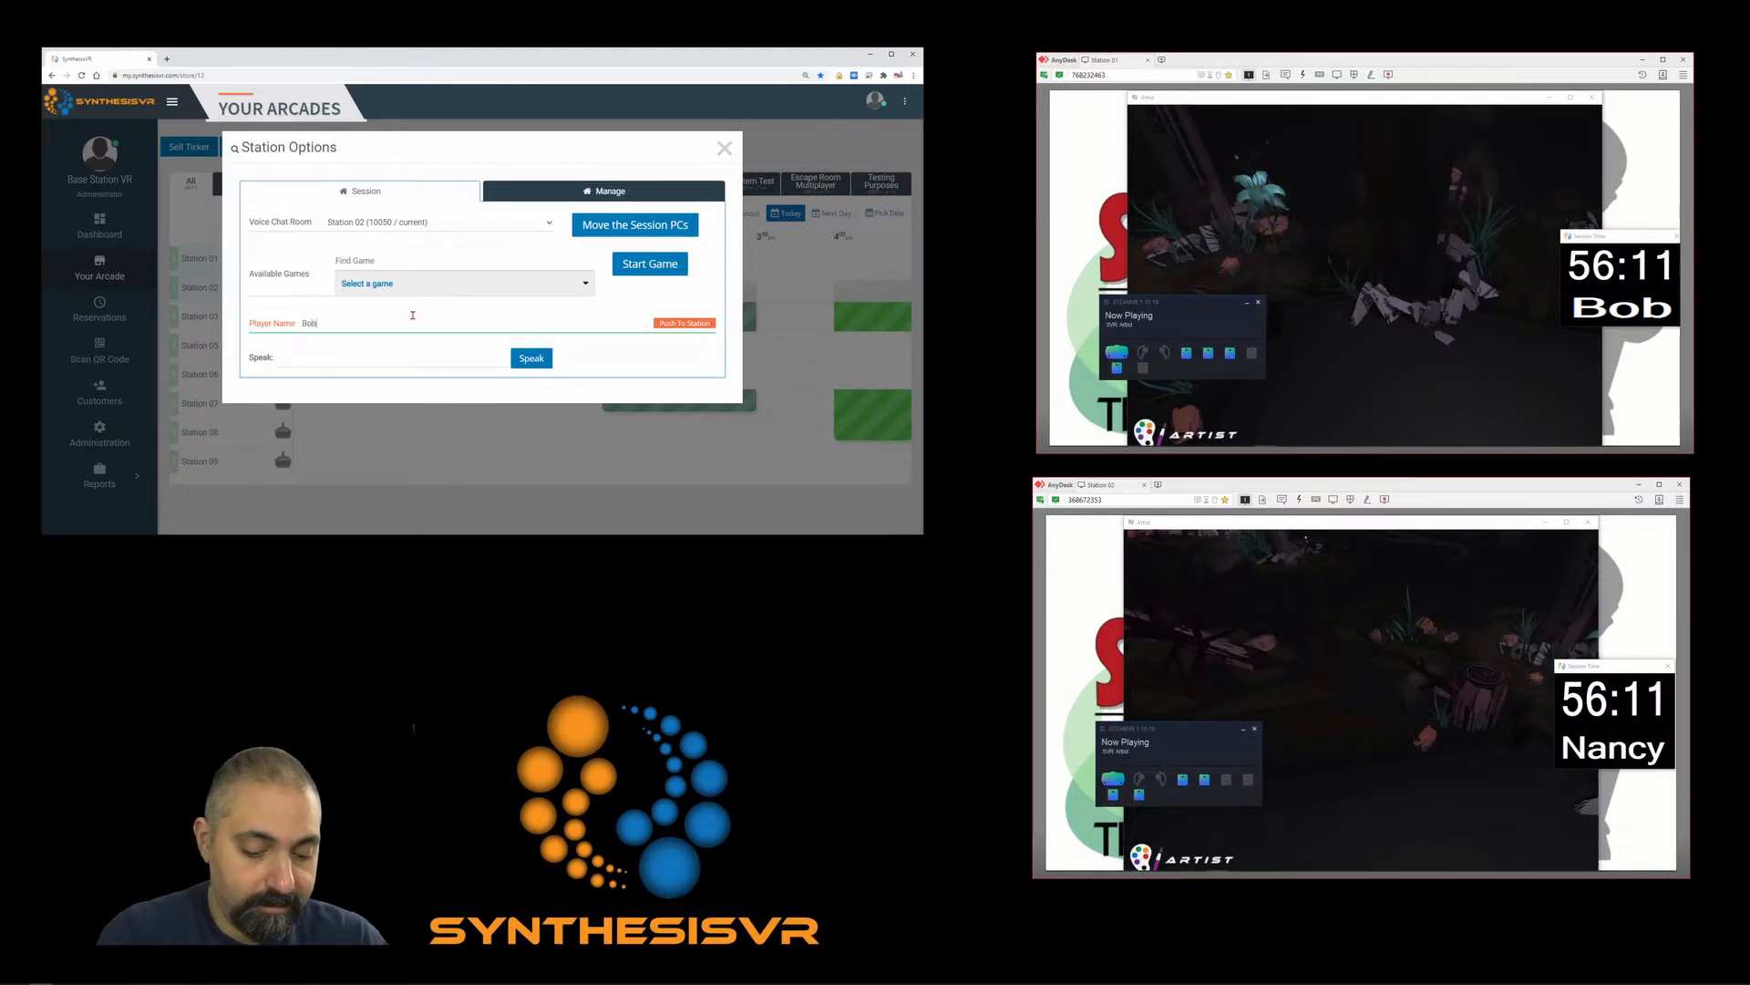
pyautogui.write('by')
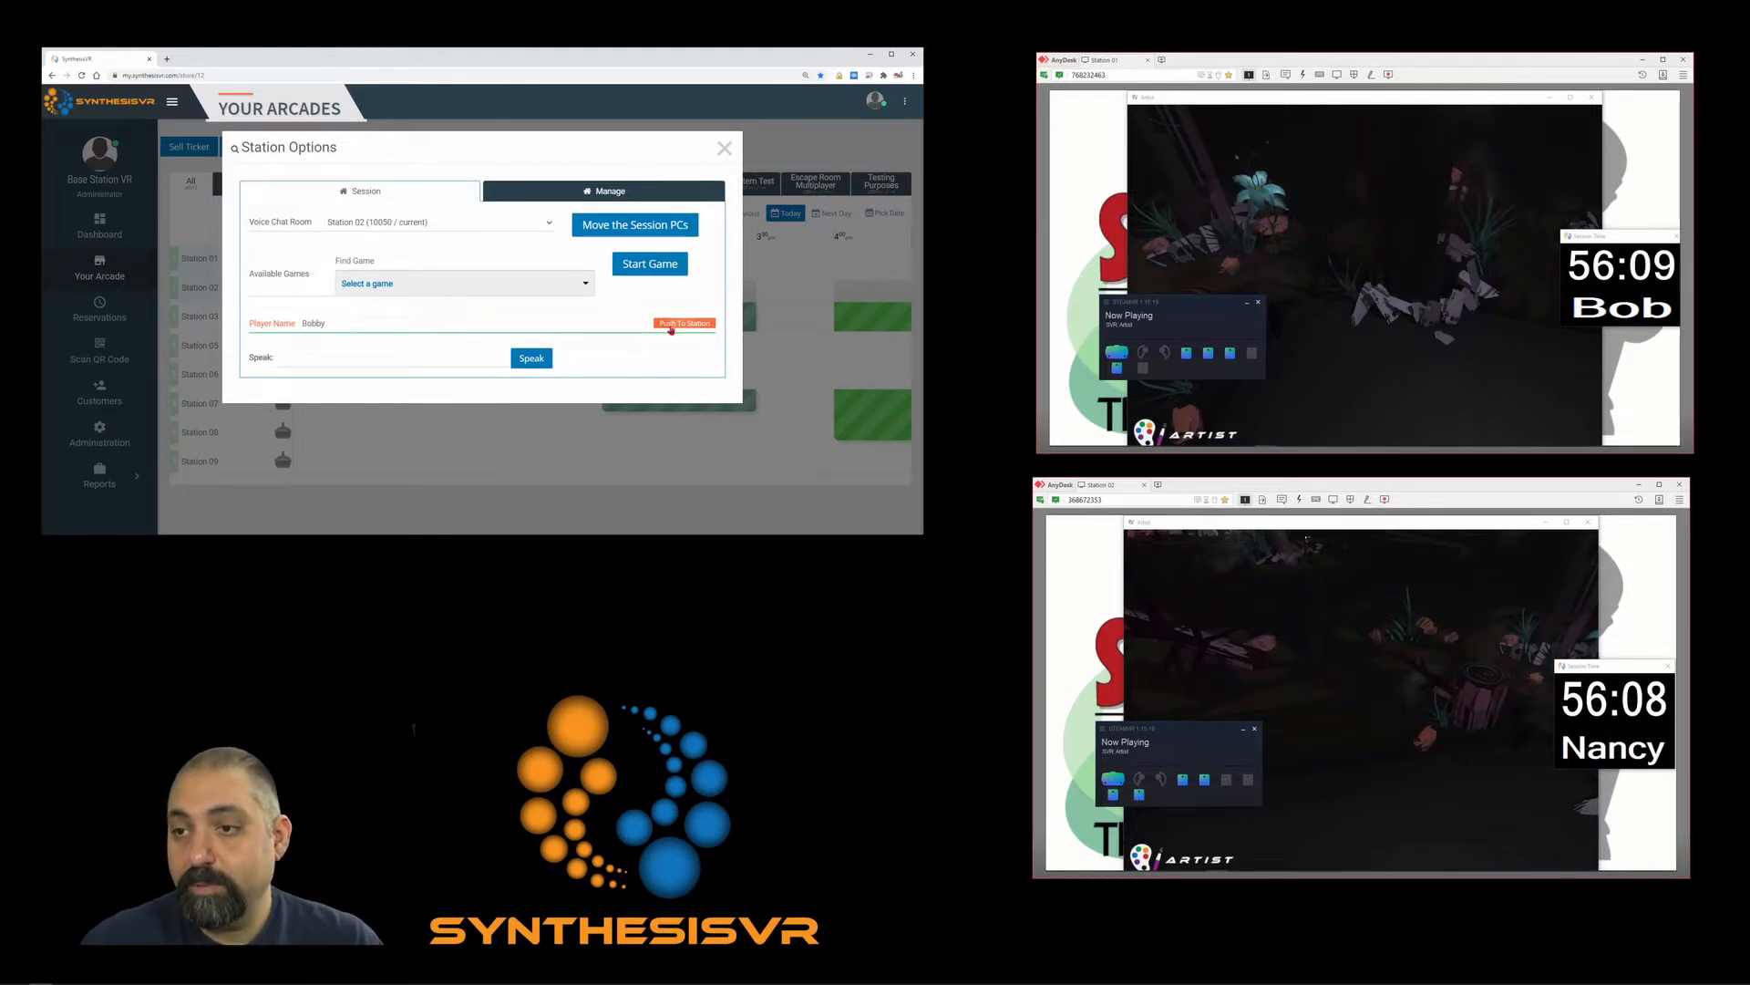
pyautogui.click(671, 325)
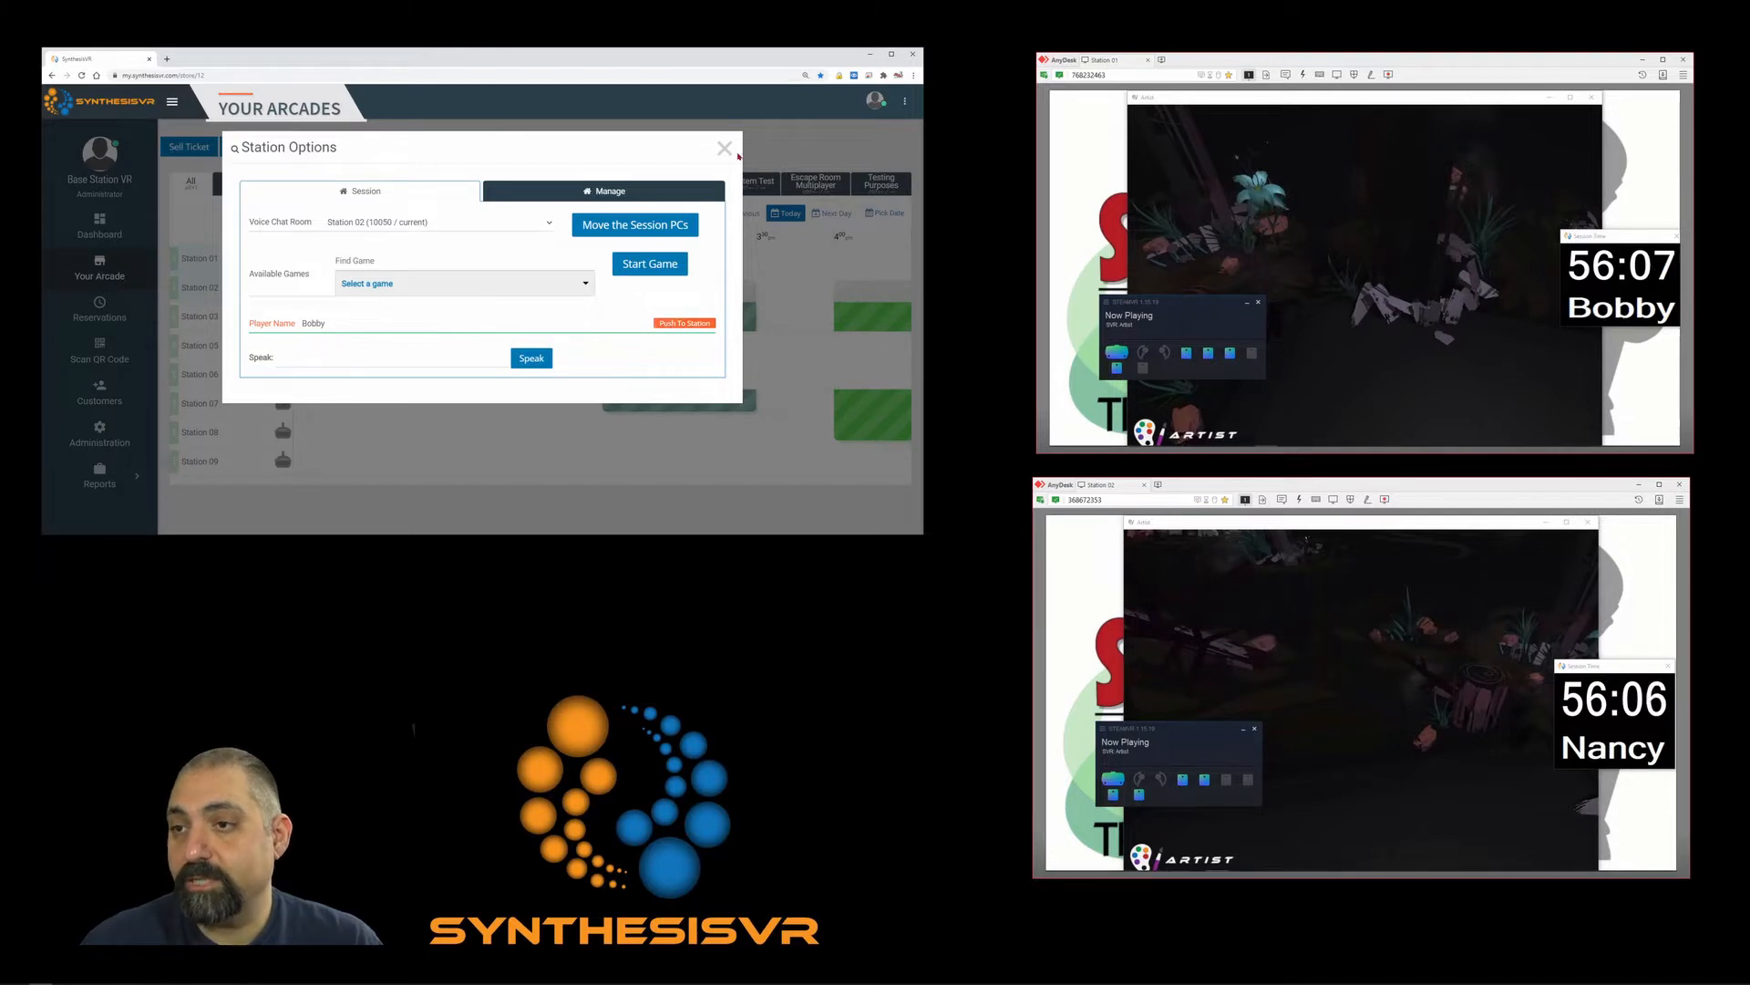
pyautogui.click(726, 149)
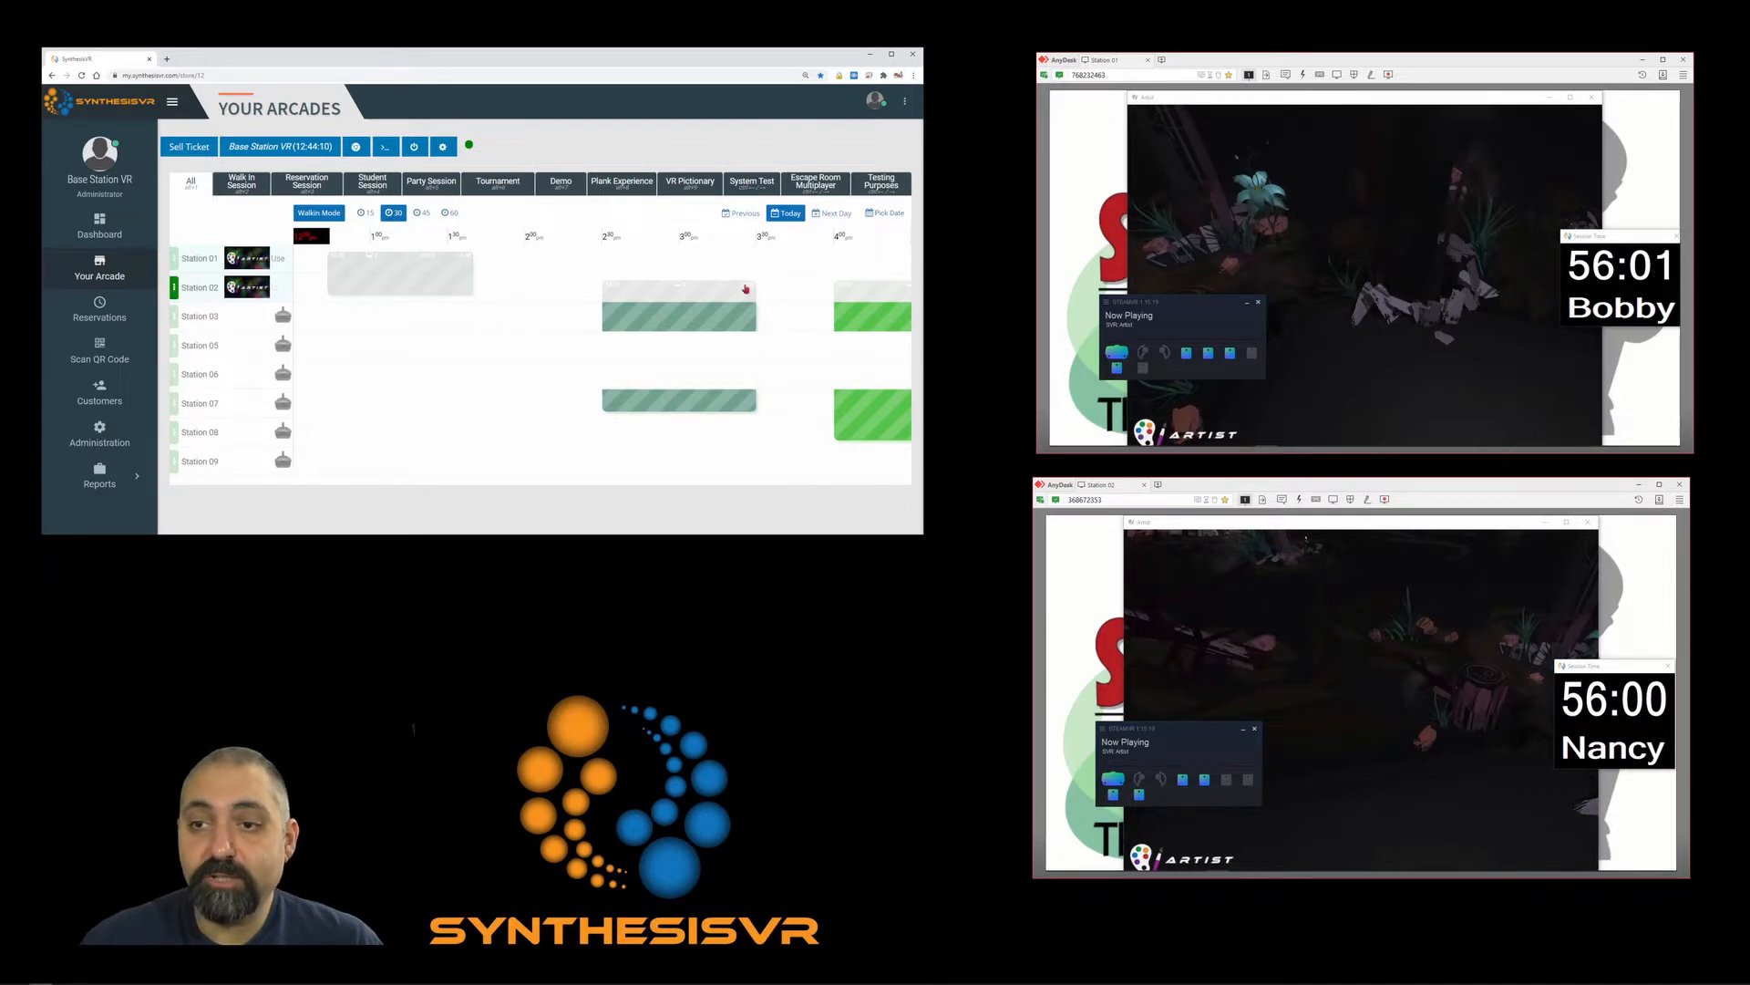
# Open the running walk-in session's reservation details and scroll through them.
pyautogui.moveTo(654, 279)
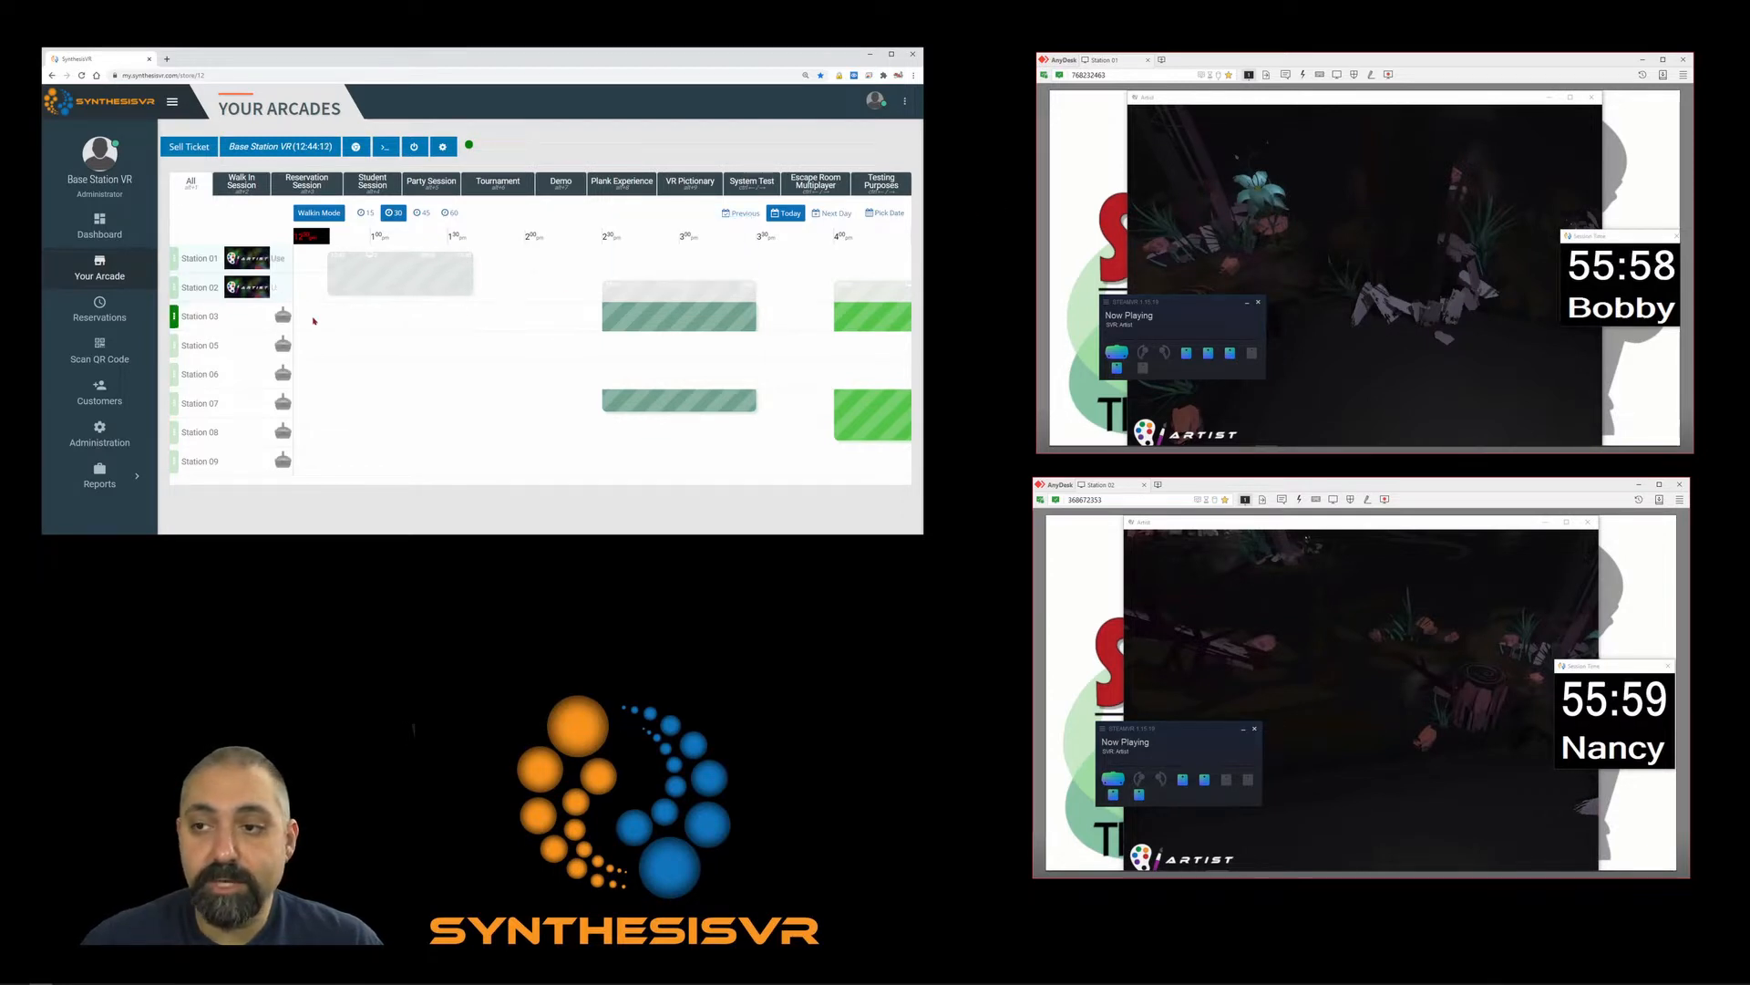
pyautogui.moveTo(379, 280)
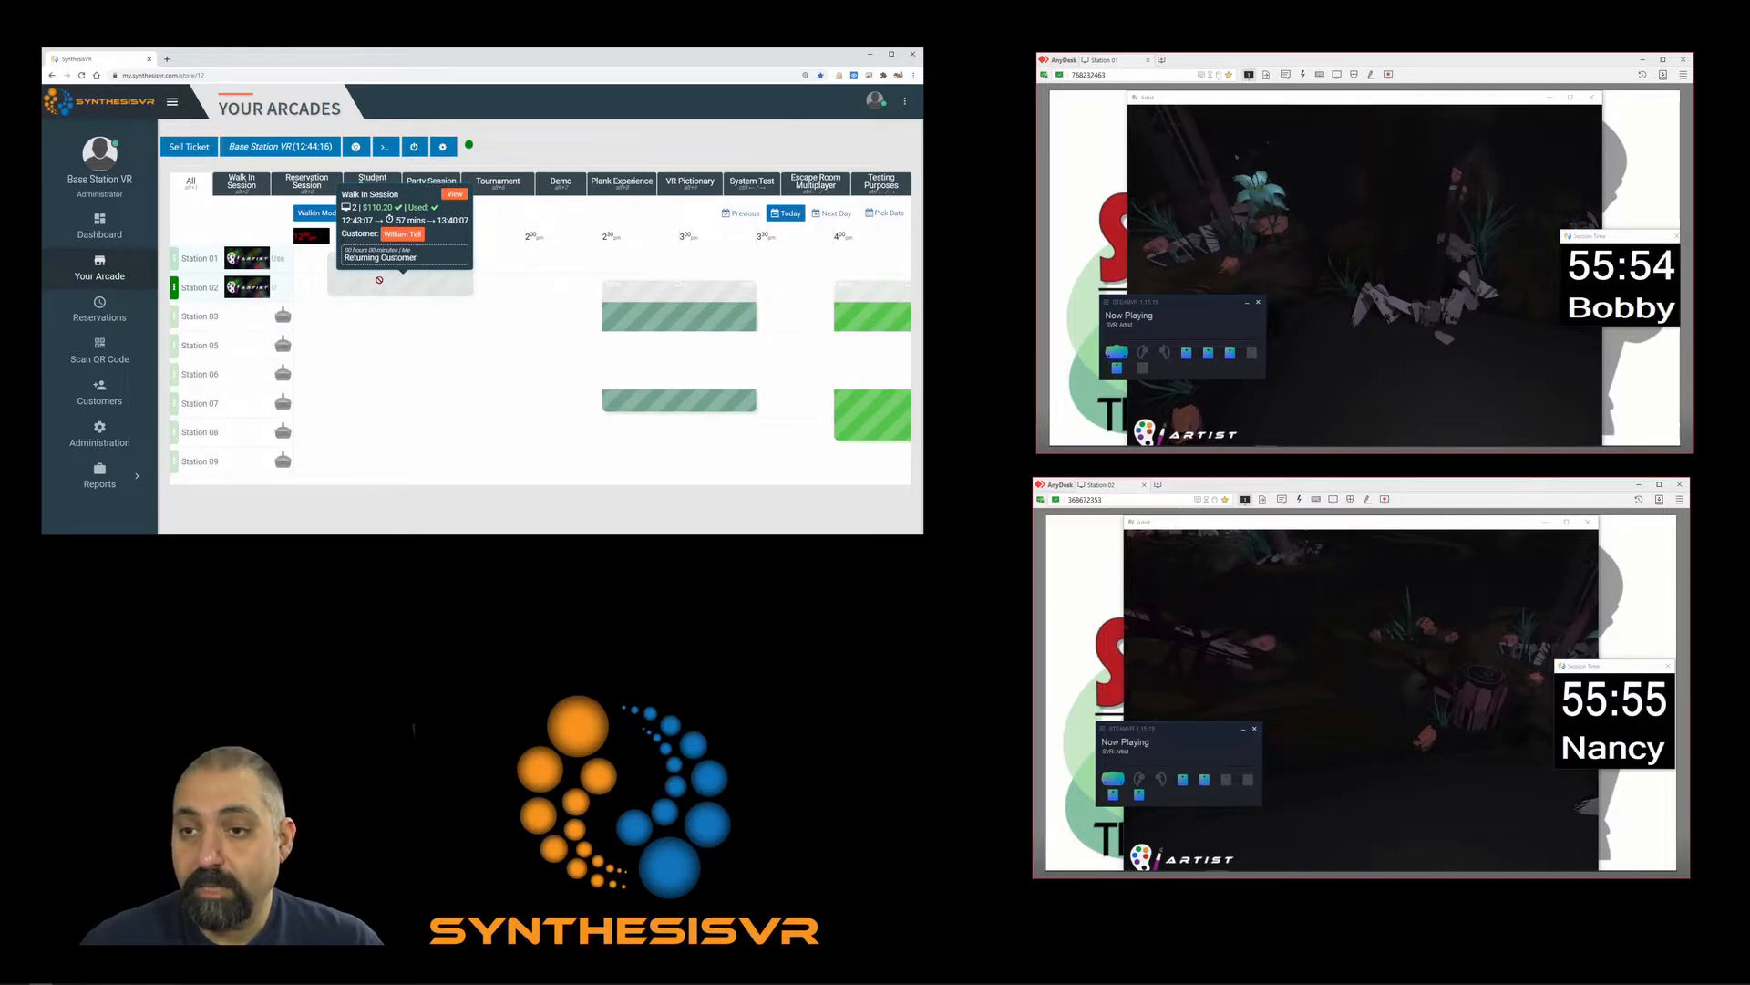
pyautogui.click(380, 280)
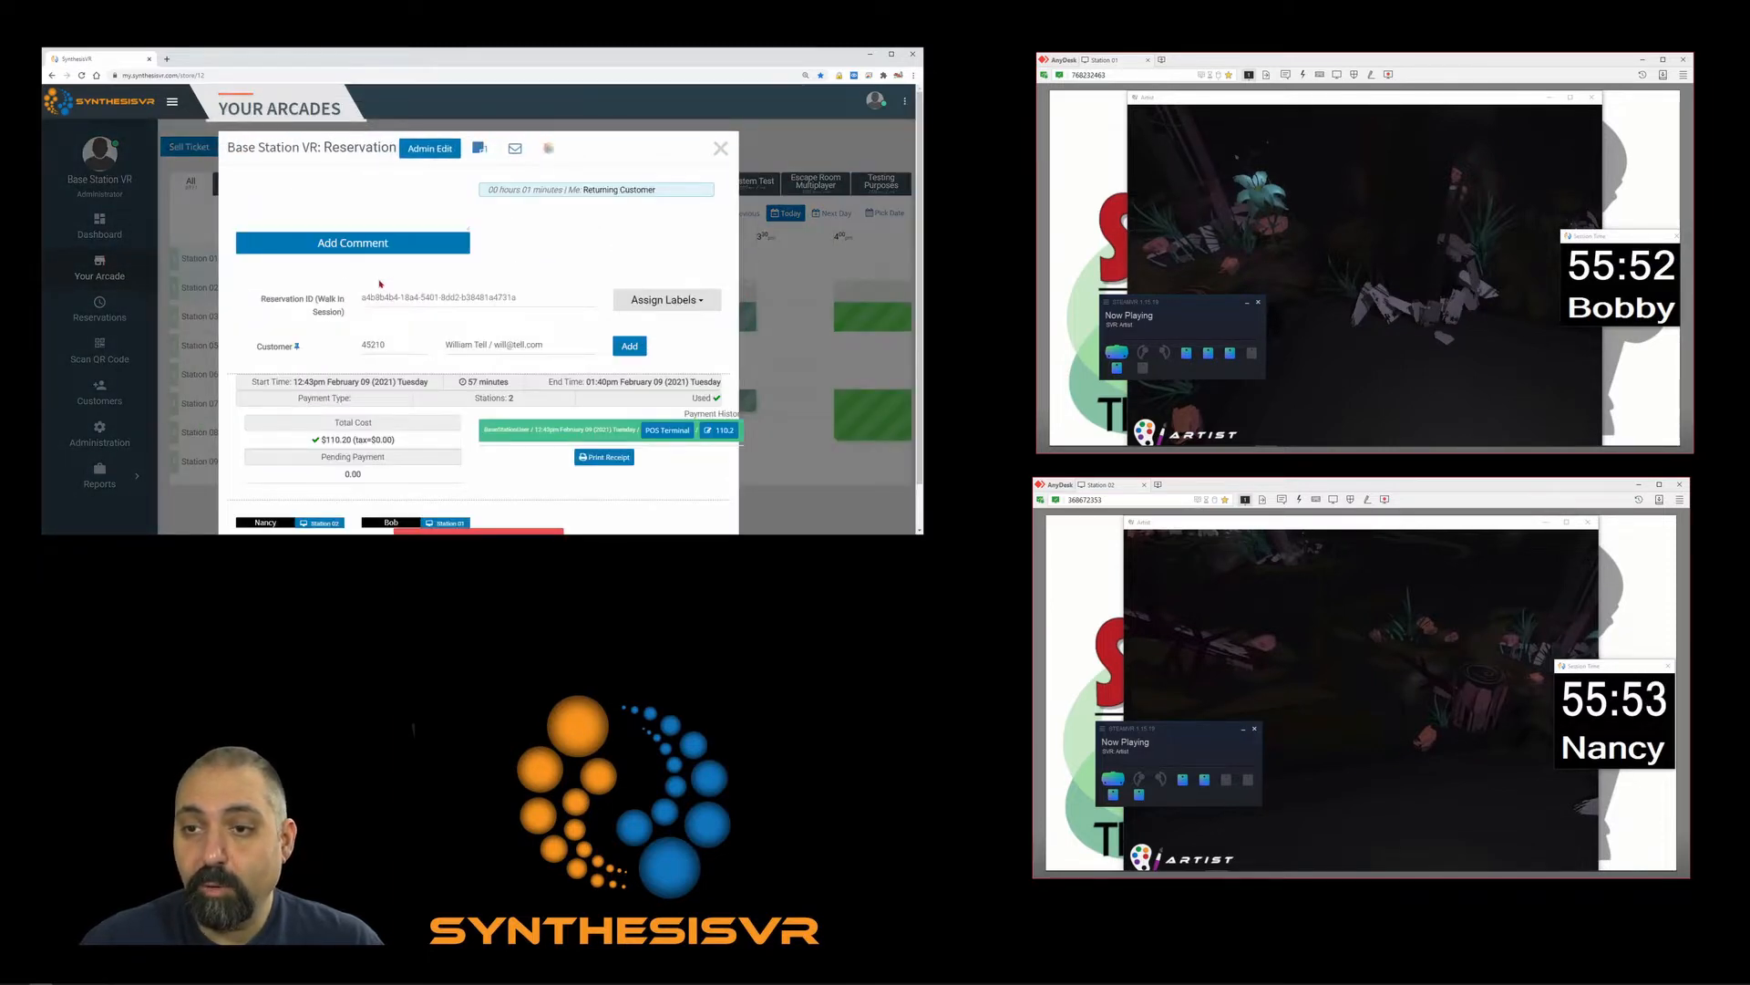
pyautogui.scroll(-1, 450, 298)
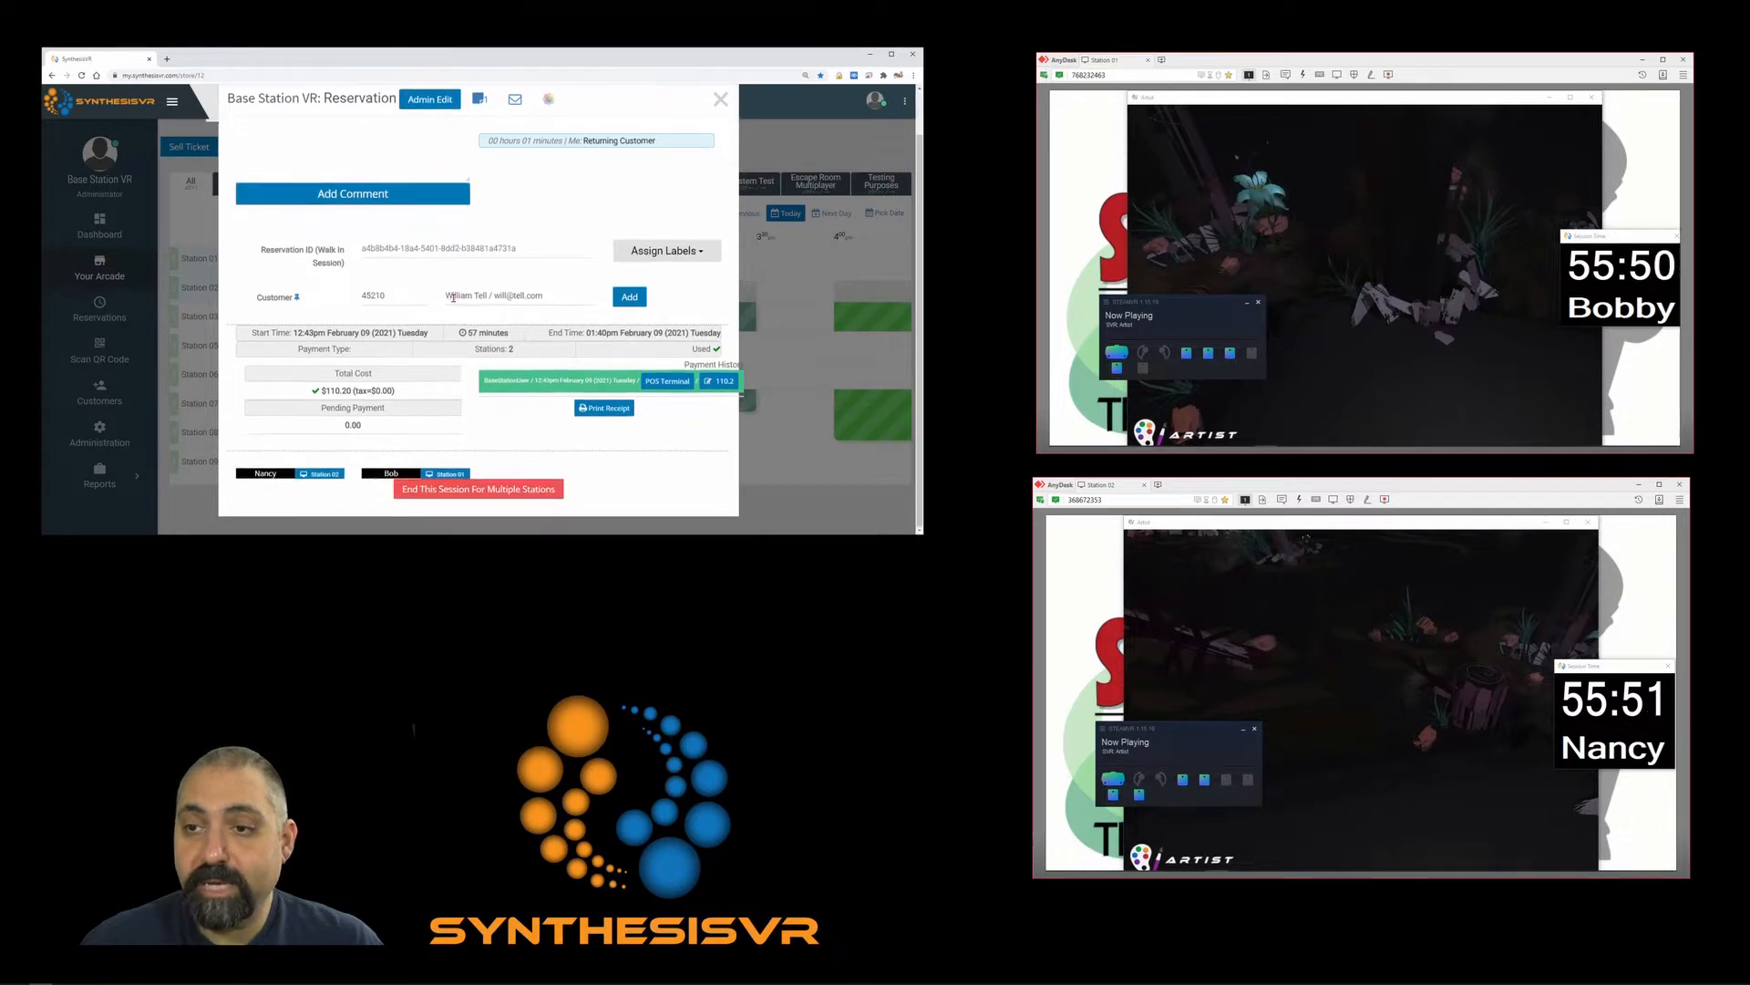
pyautogui.scroll(1, 432, 291)
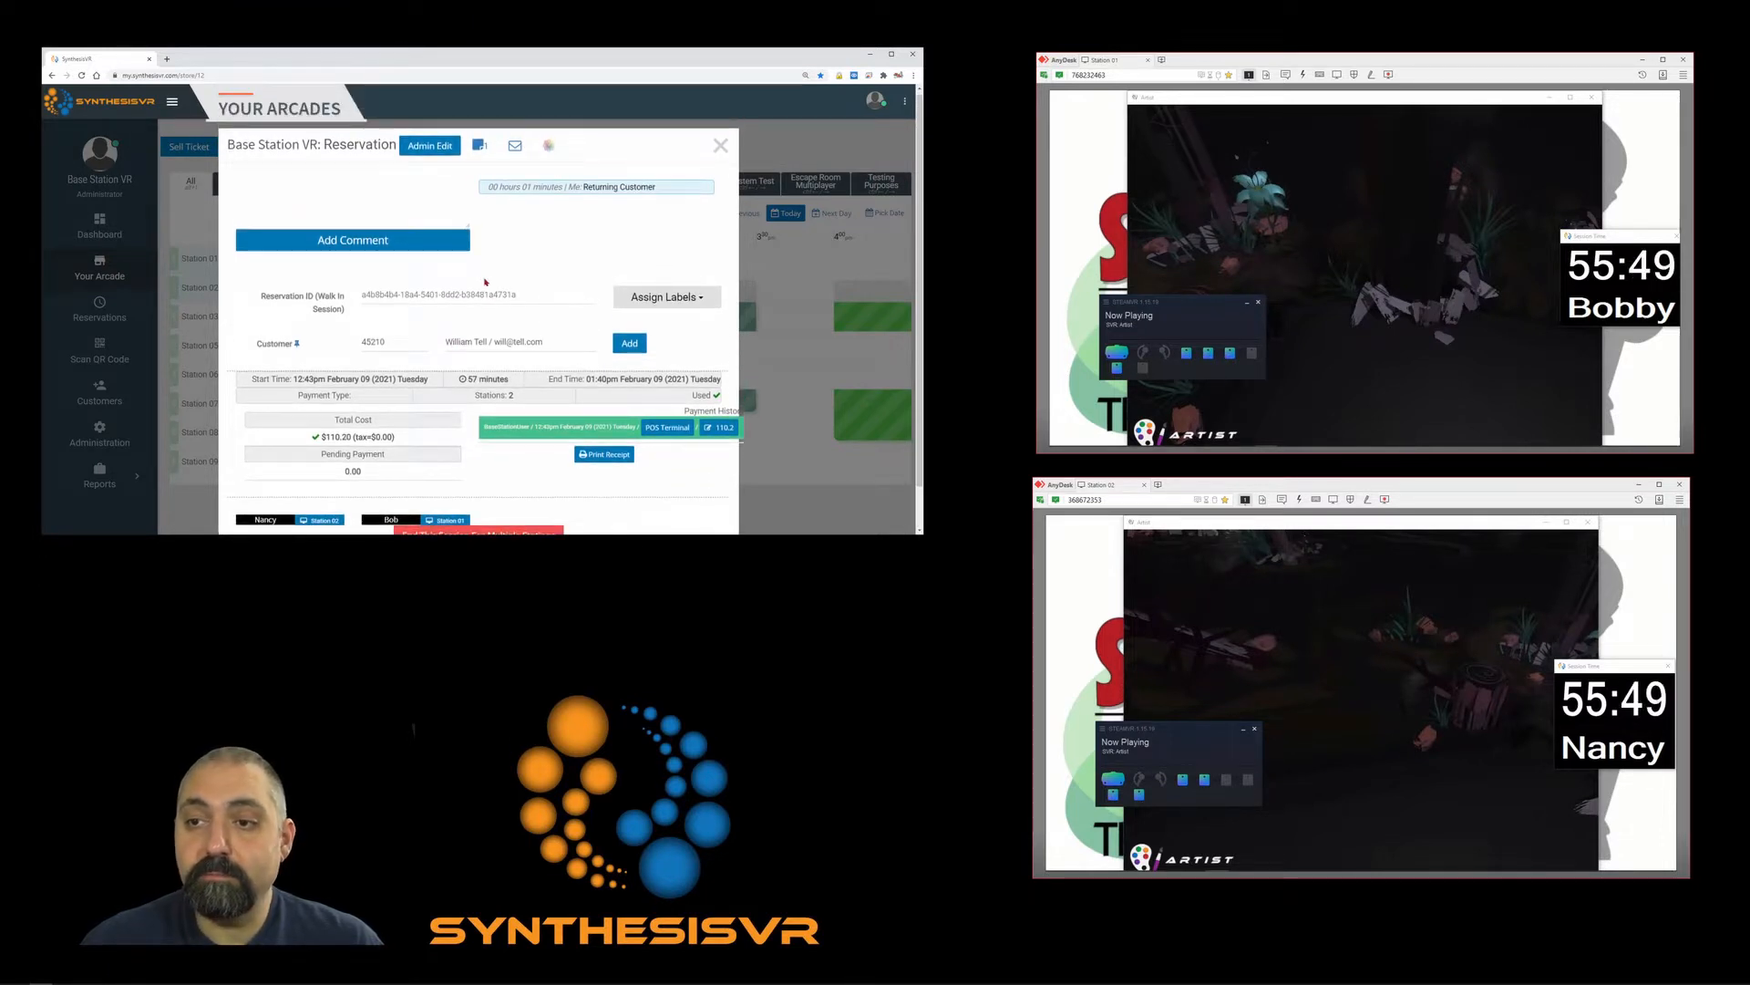
pyautogui.scroll(-1, 486, 281)
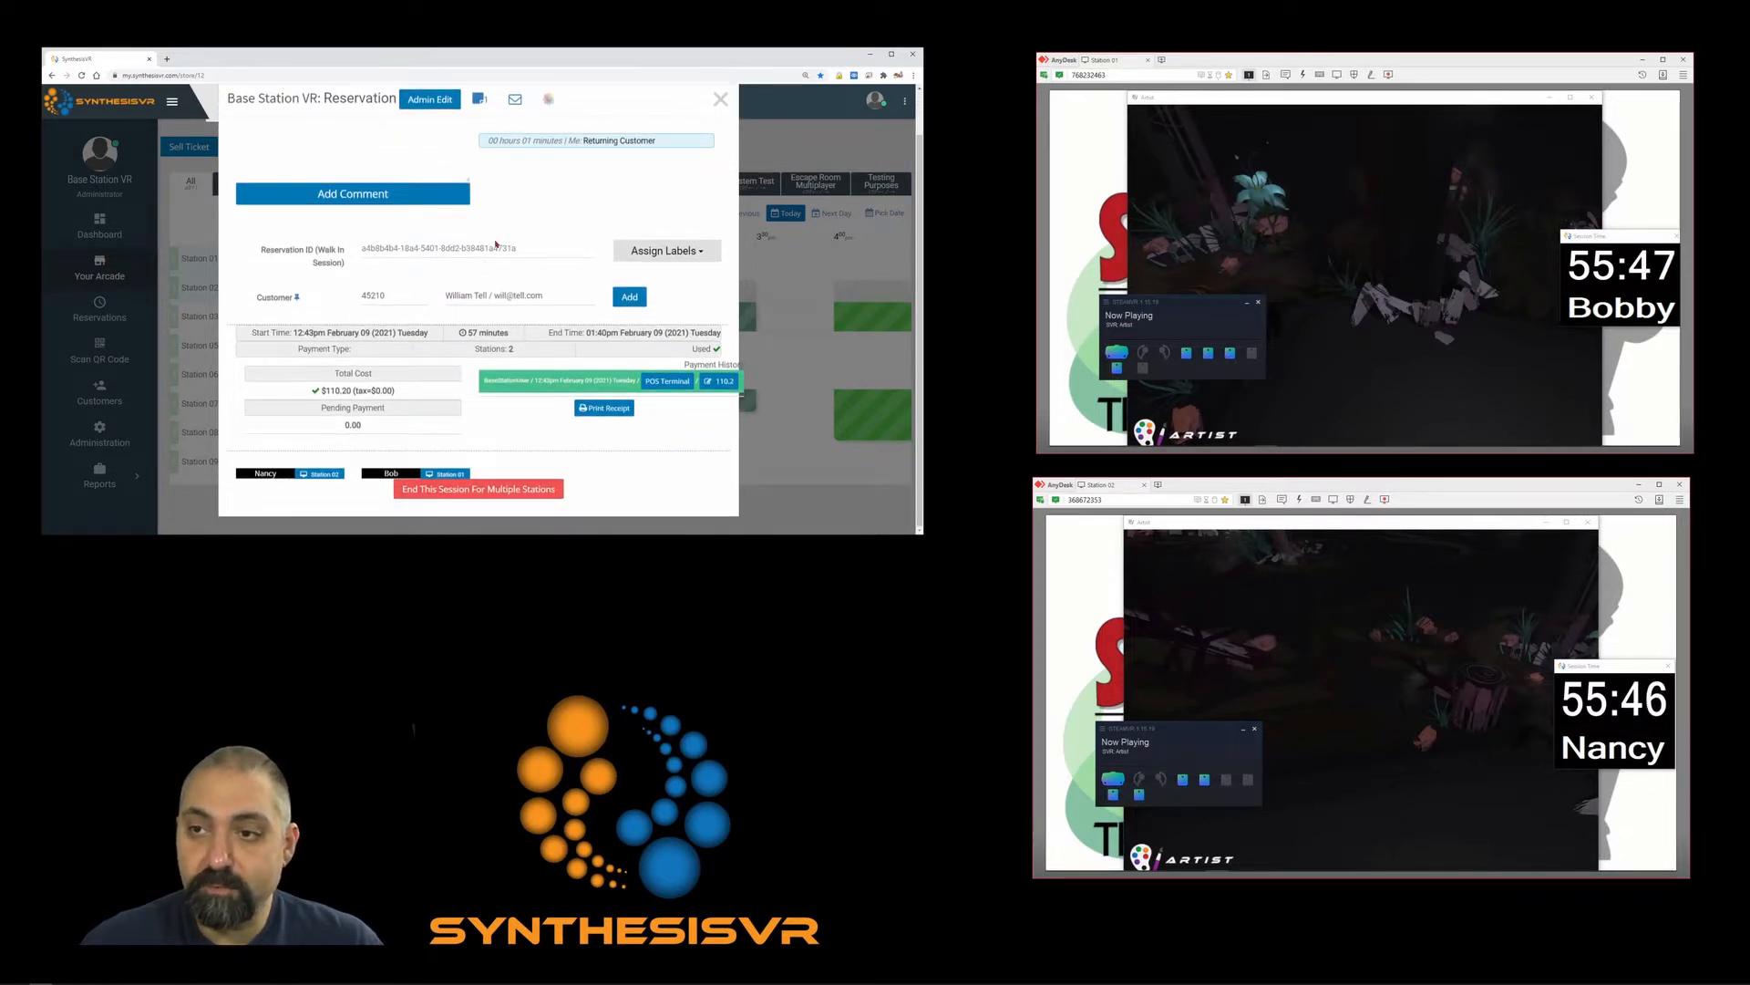
pyautogui.scroll(1, 507, 283)
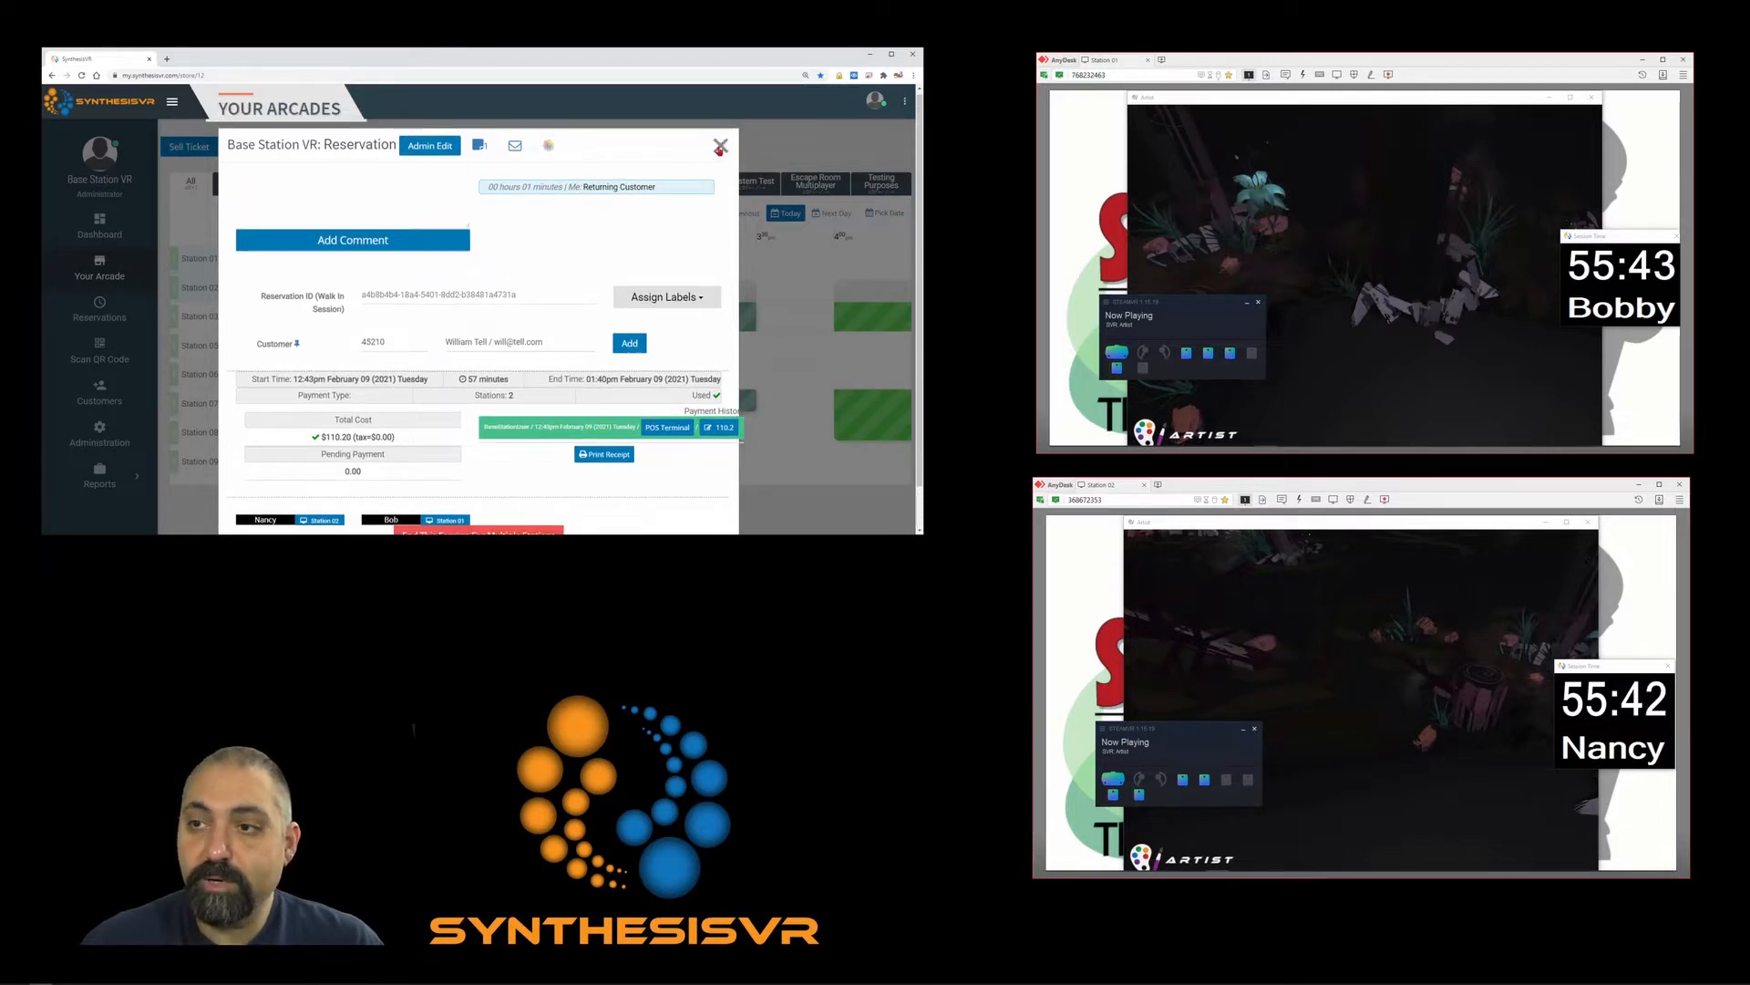
# Close the reservation details, reopen the session's action menu and choose Bonus.
pyautogui.click(719, 147)
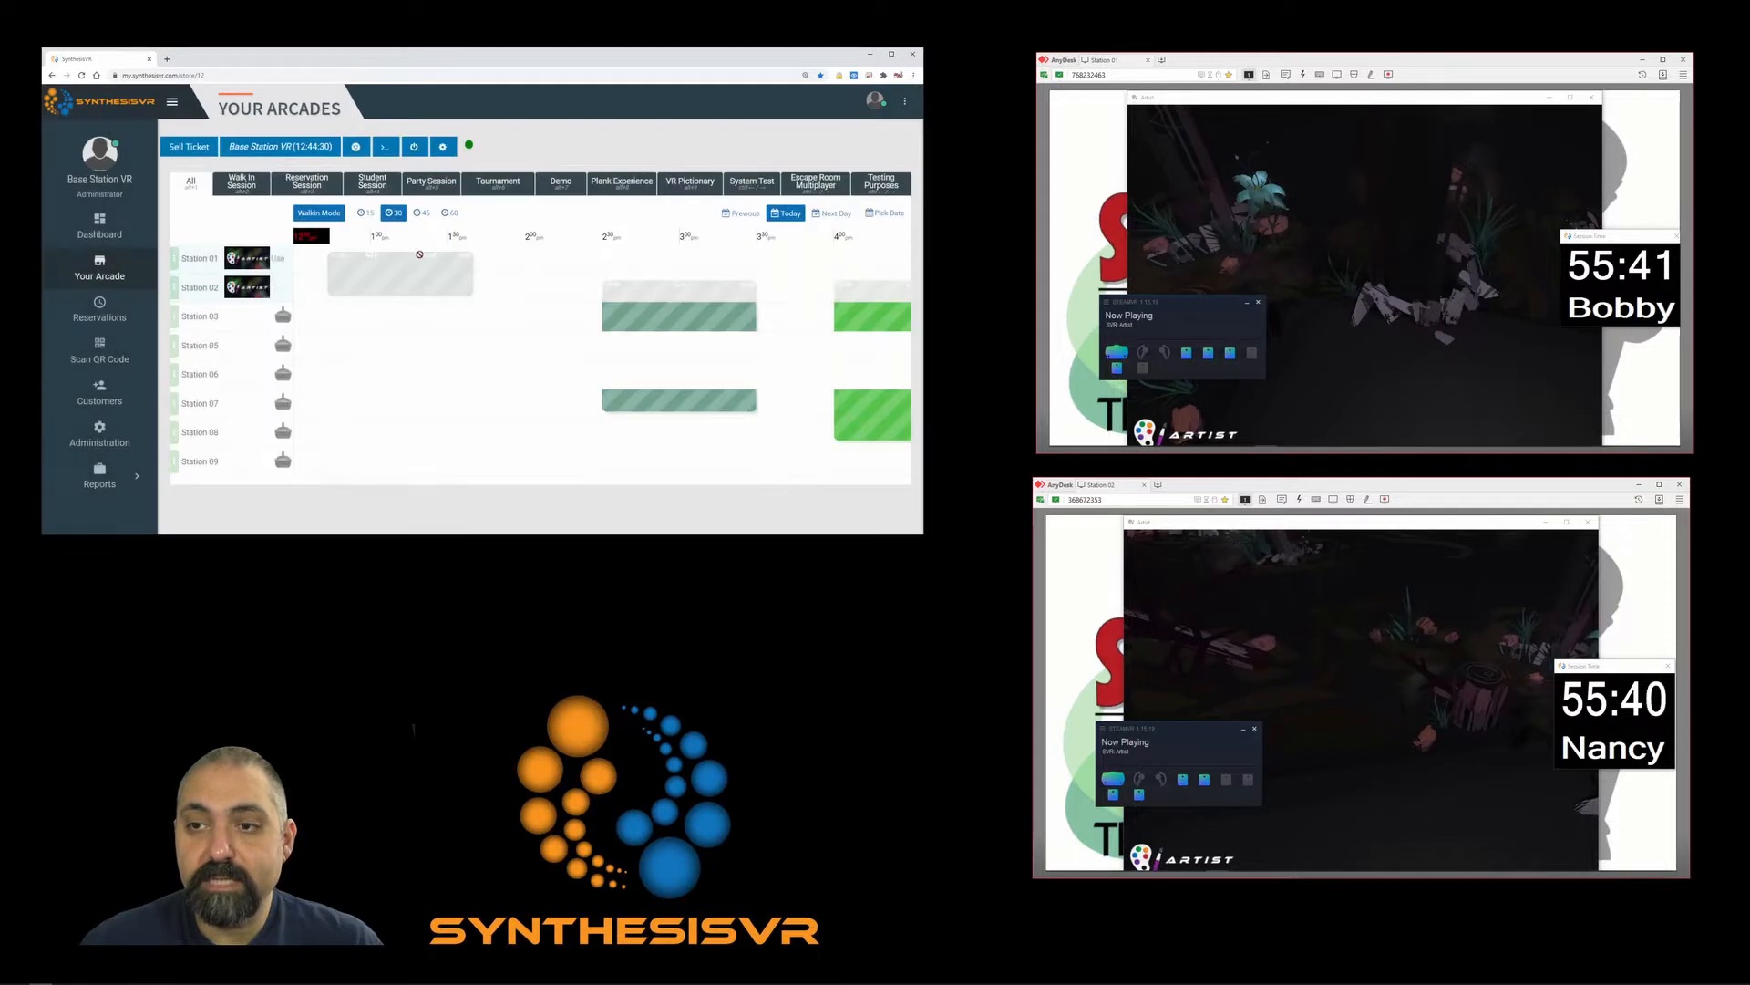
pyautogui.moveTo(398, 277)
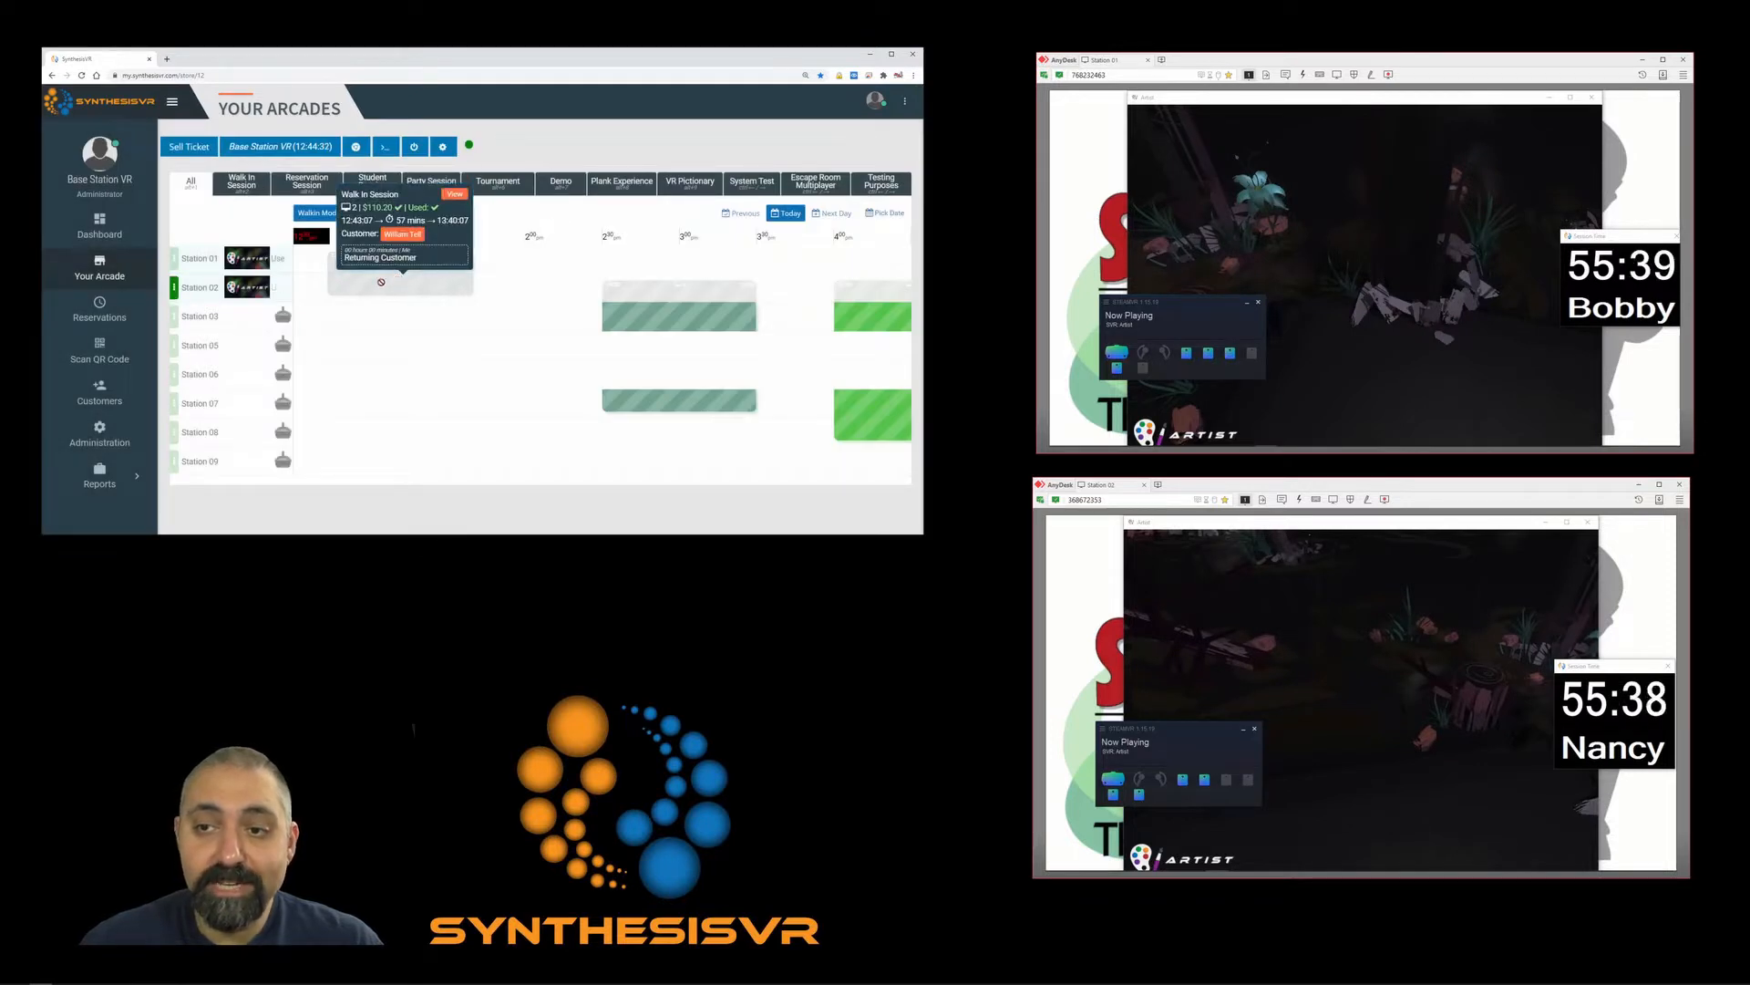
pyautogui.click(381, 282)
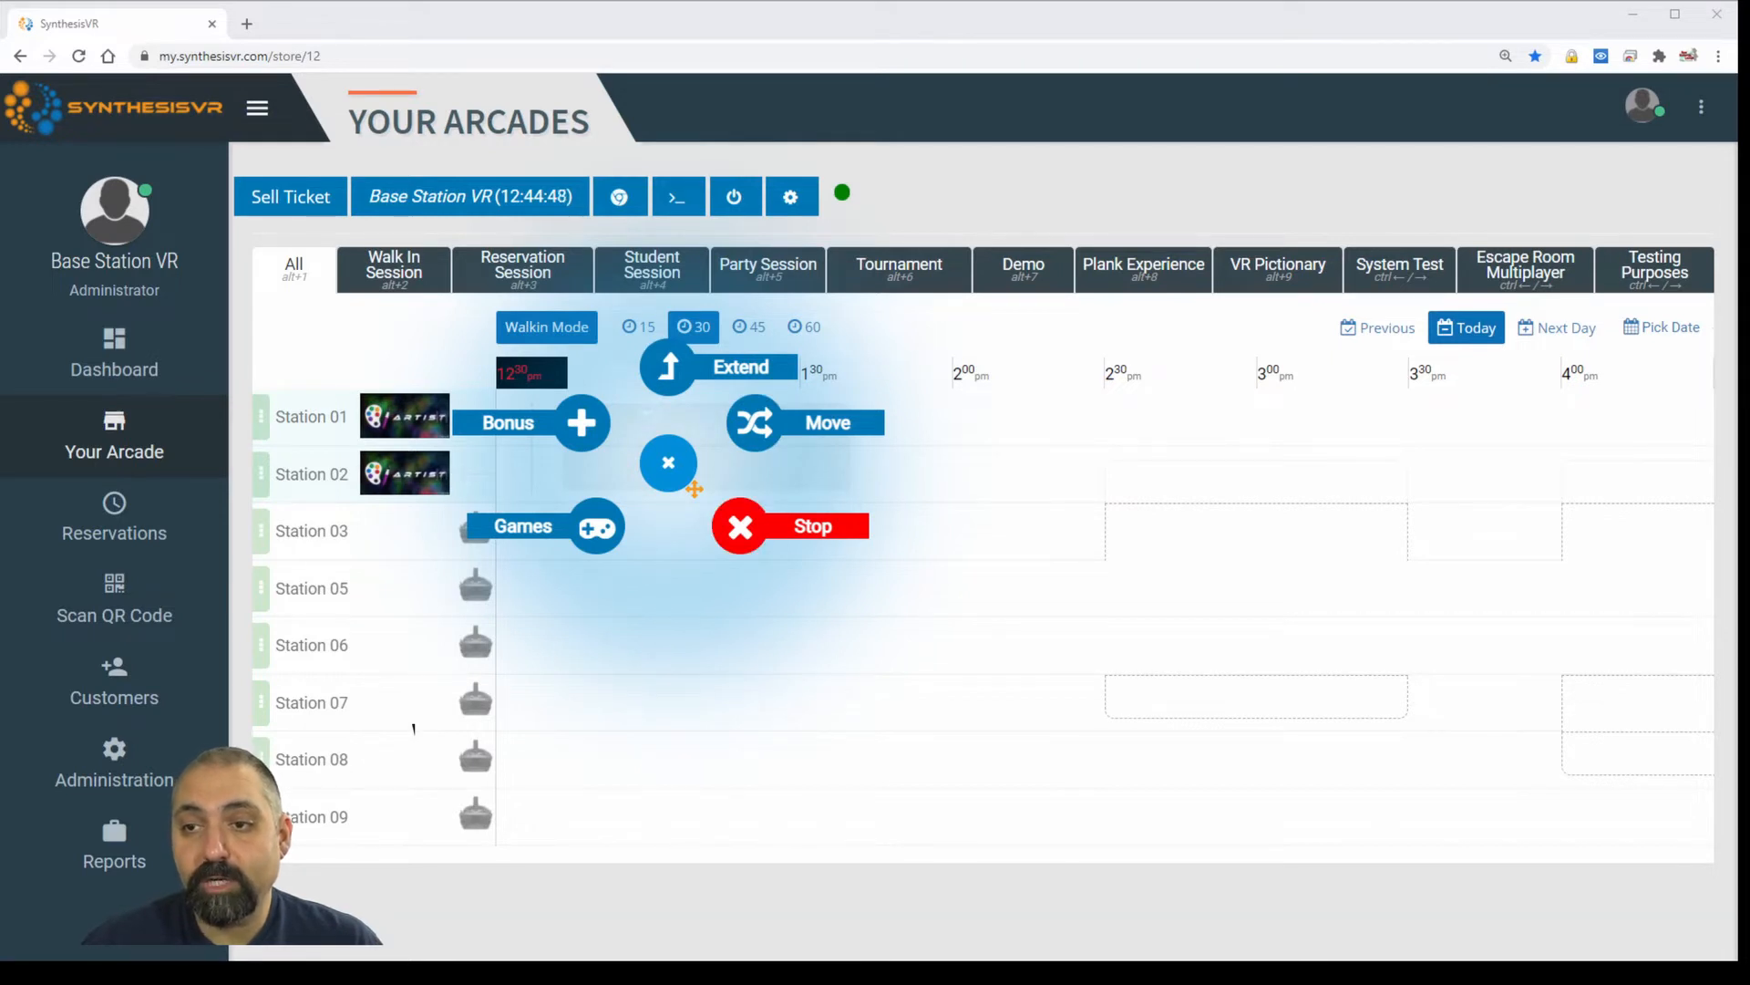
pyautogui.click(670, 464)
pyautogui.moveTo(682, 450)
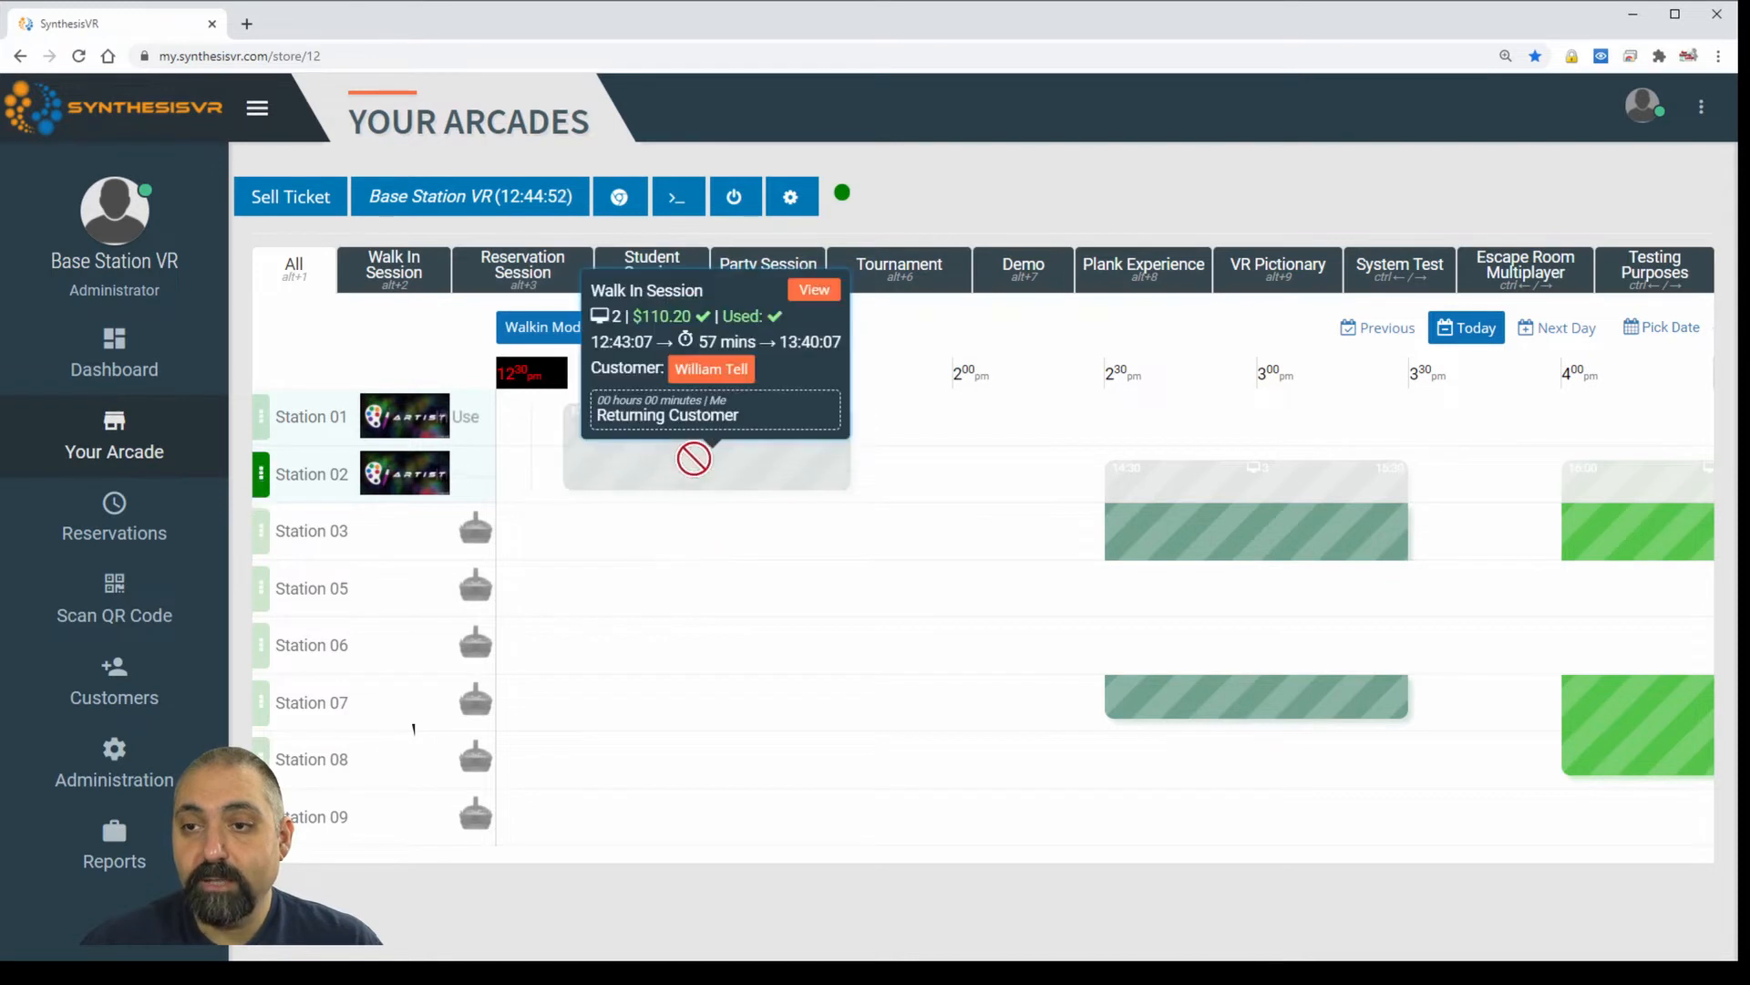
pyautogui.click(694, 458)
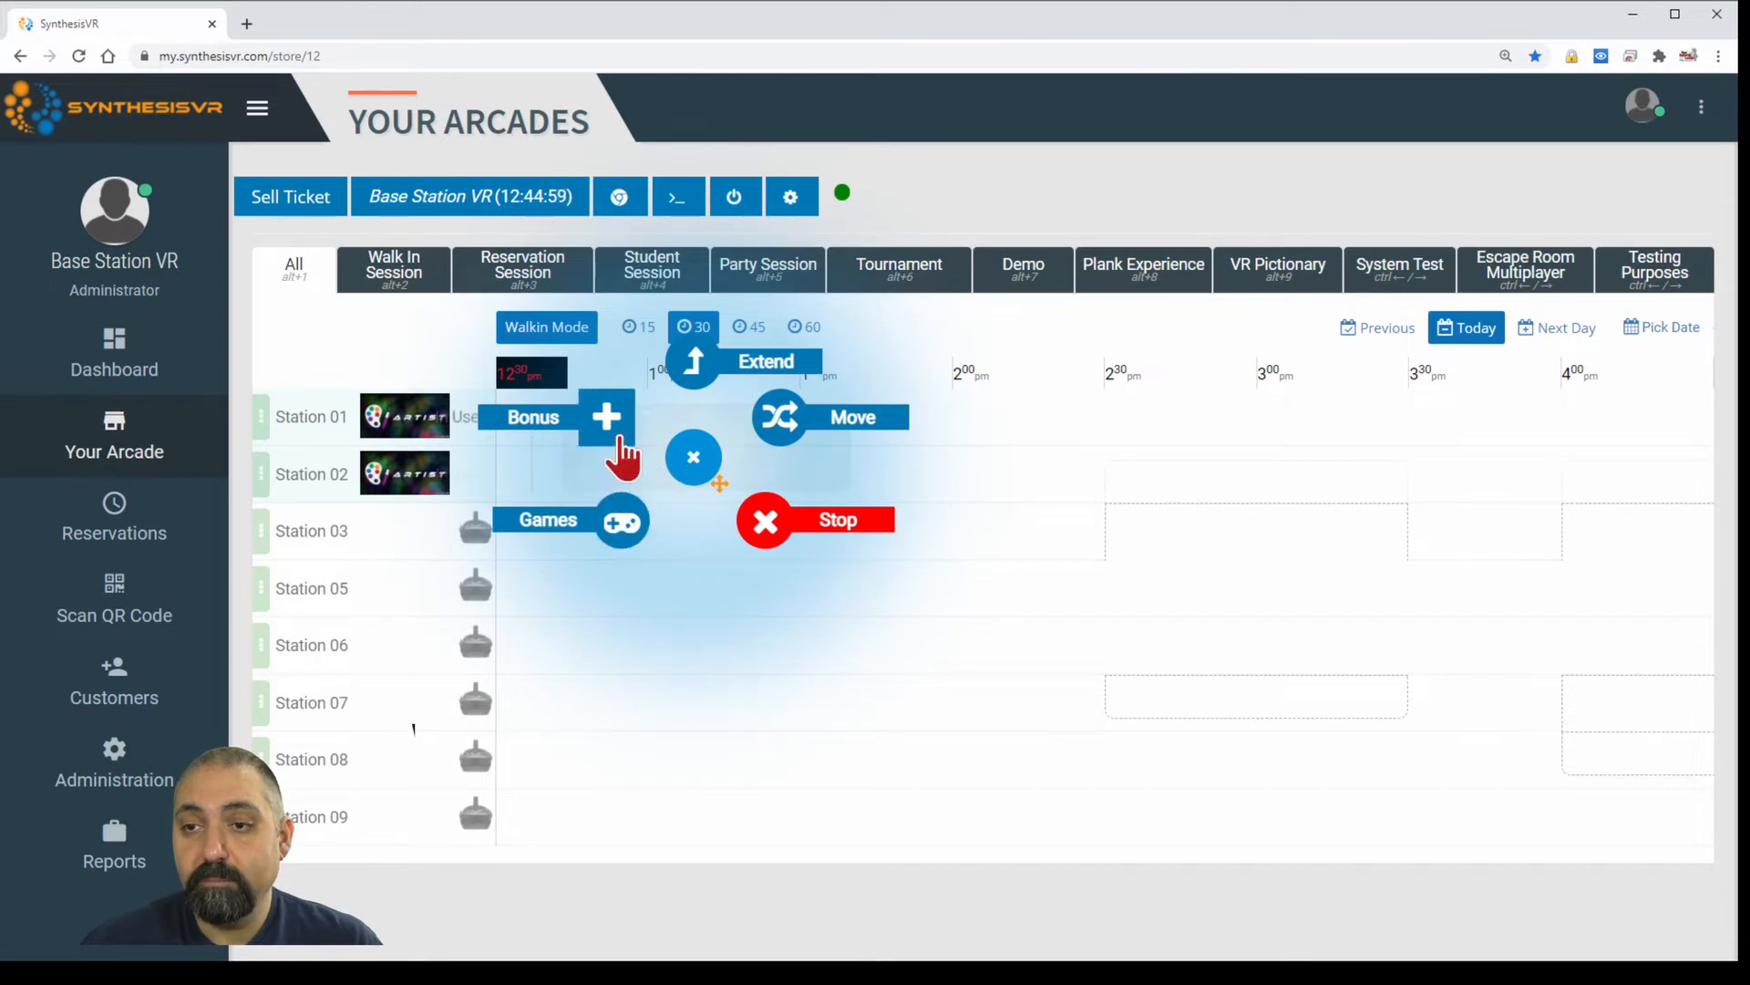
pyautogui.click(620, 442)
# Pick the bonus free minutes, then reopen the Station 01 session's actions.
pyautogui.click(752, 281)
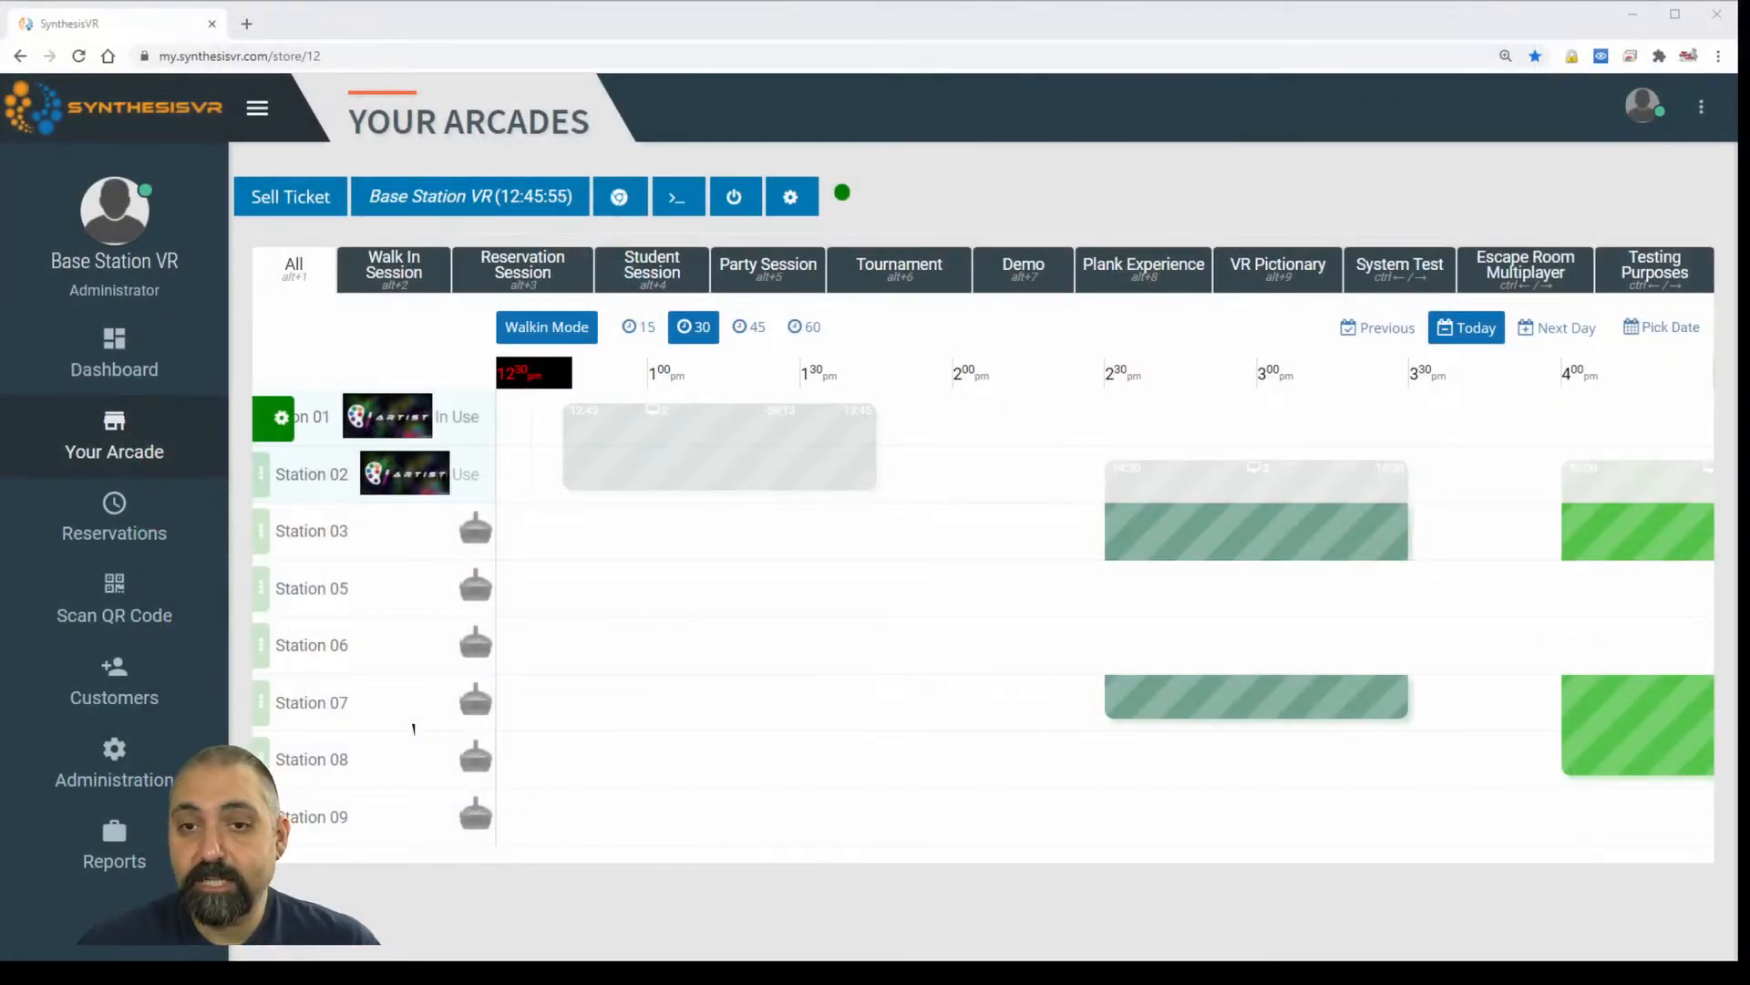
pyautogui.click(650, 459)
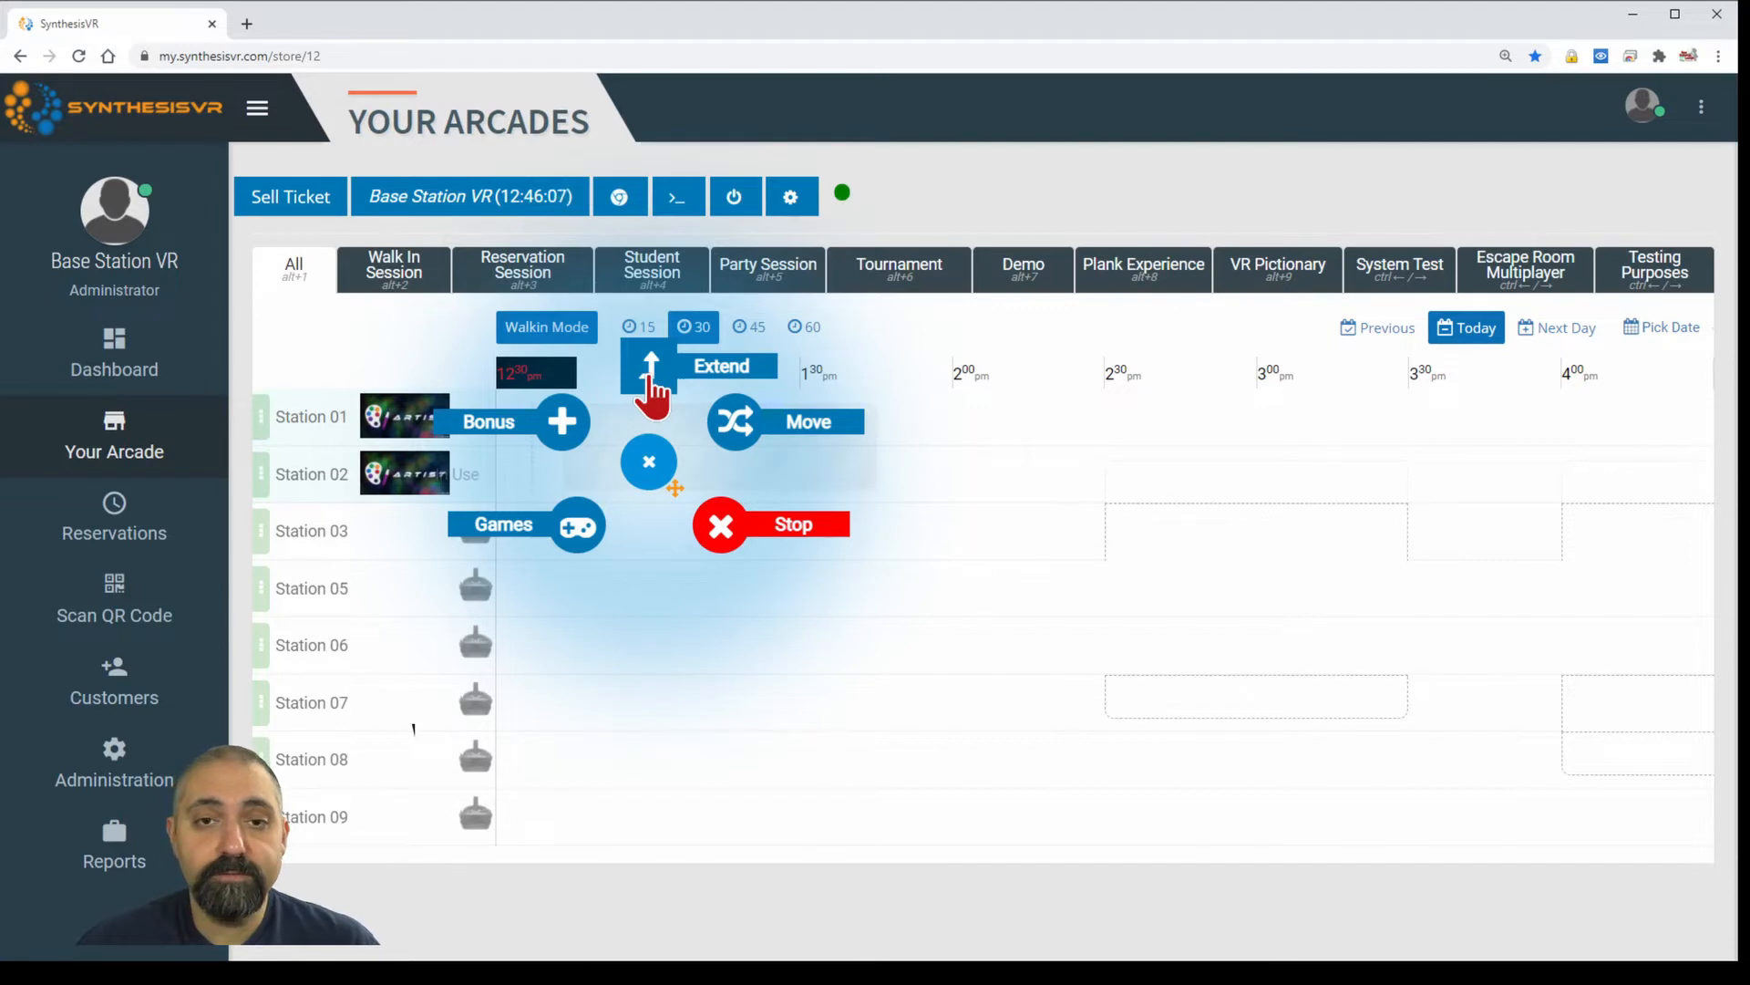
# Extend the session by 30 minutes, paying $58 by POS Terminal.
pyautogui.click(651, 378)
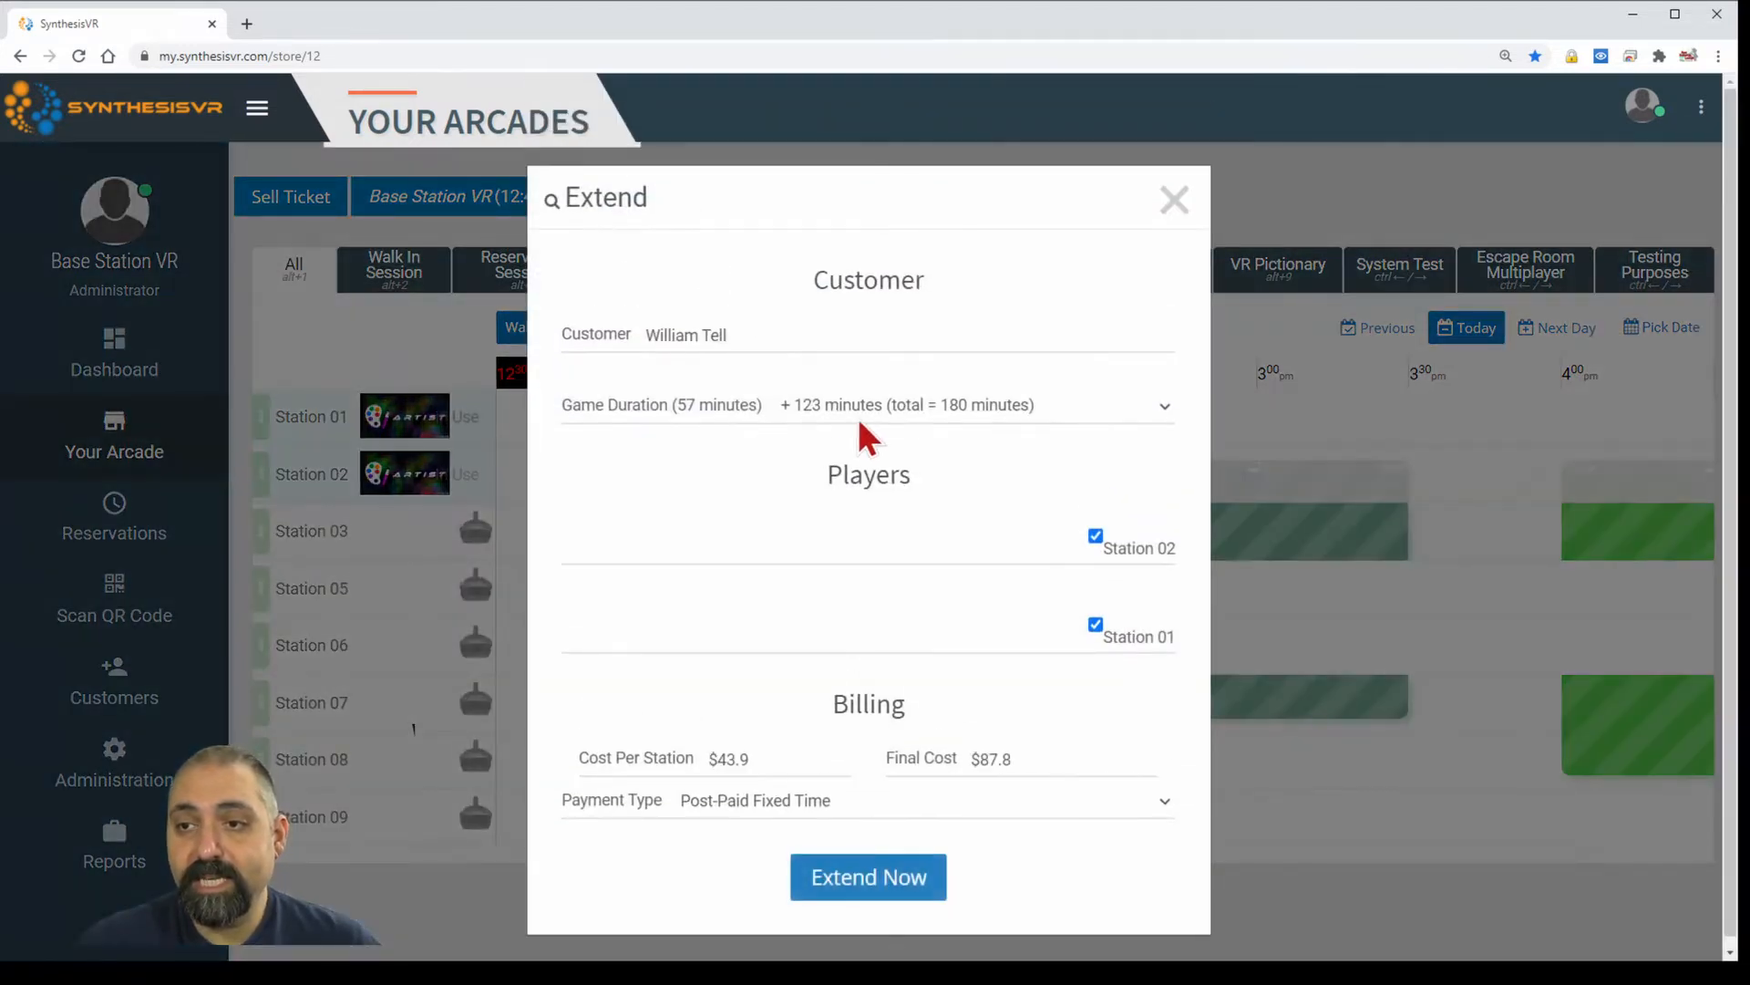
pyautogui.click(889, 410)
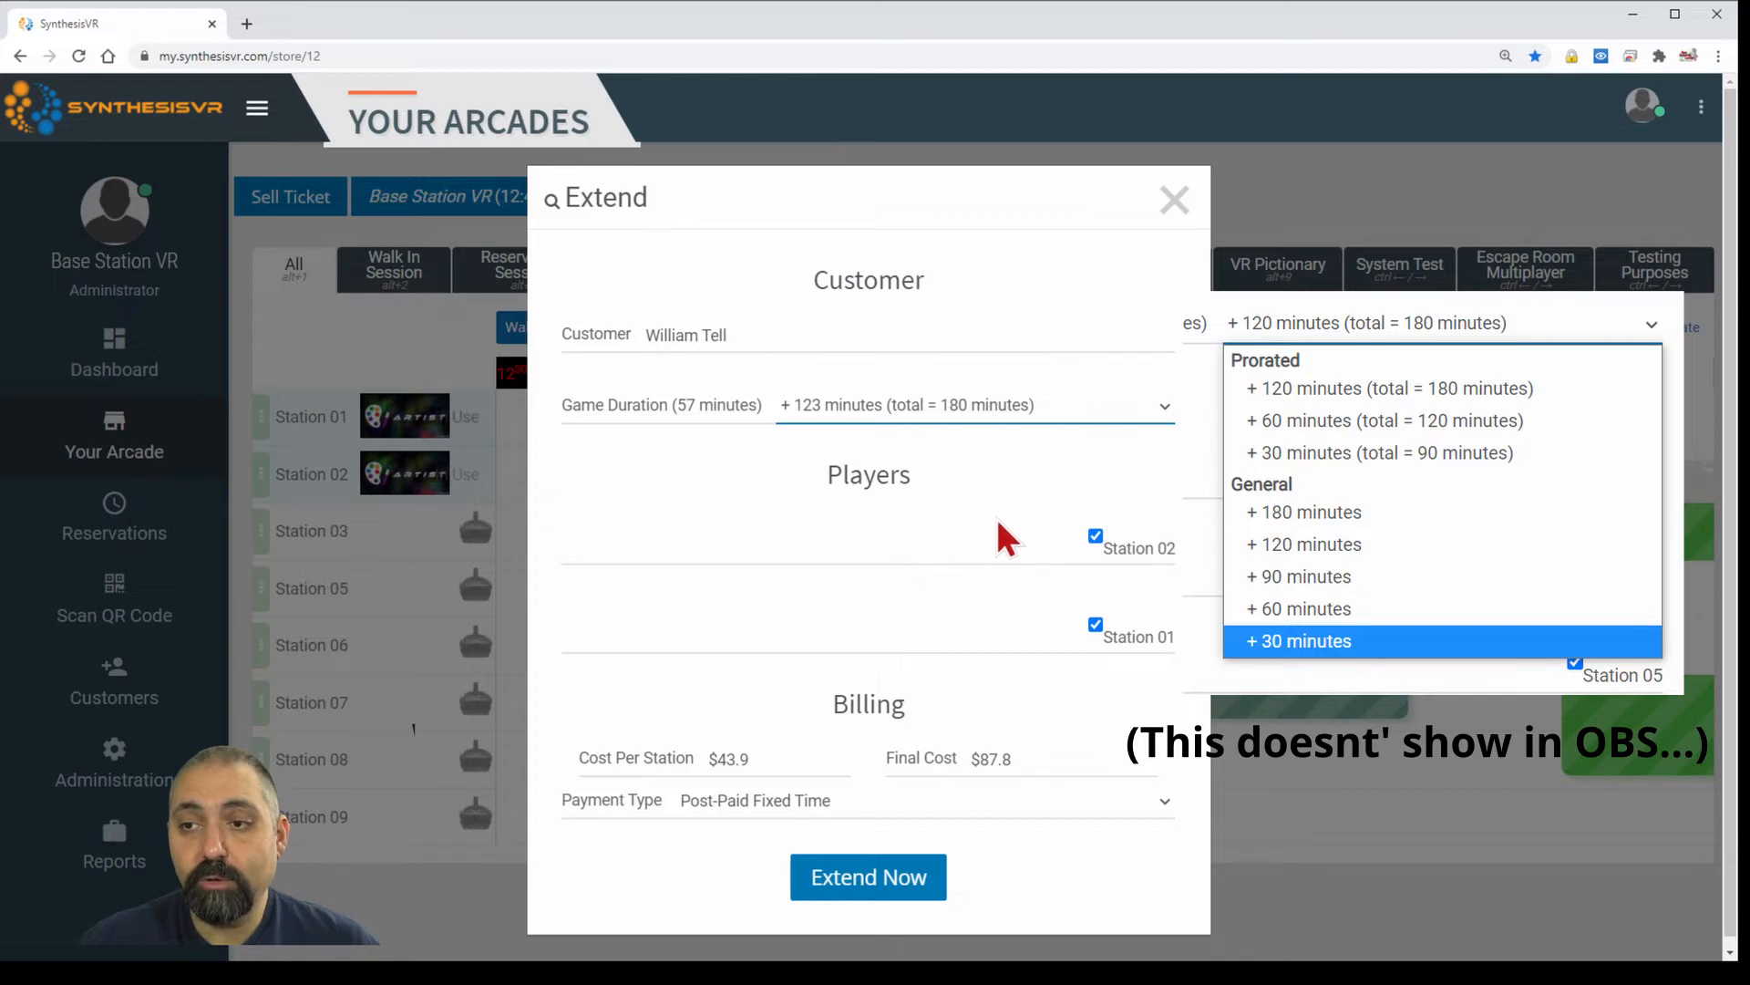
pyautogui.click(899, 646)
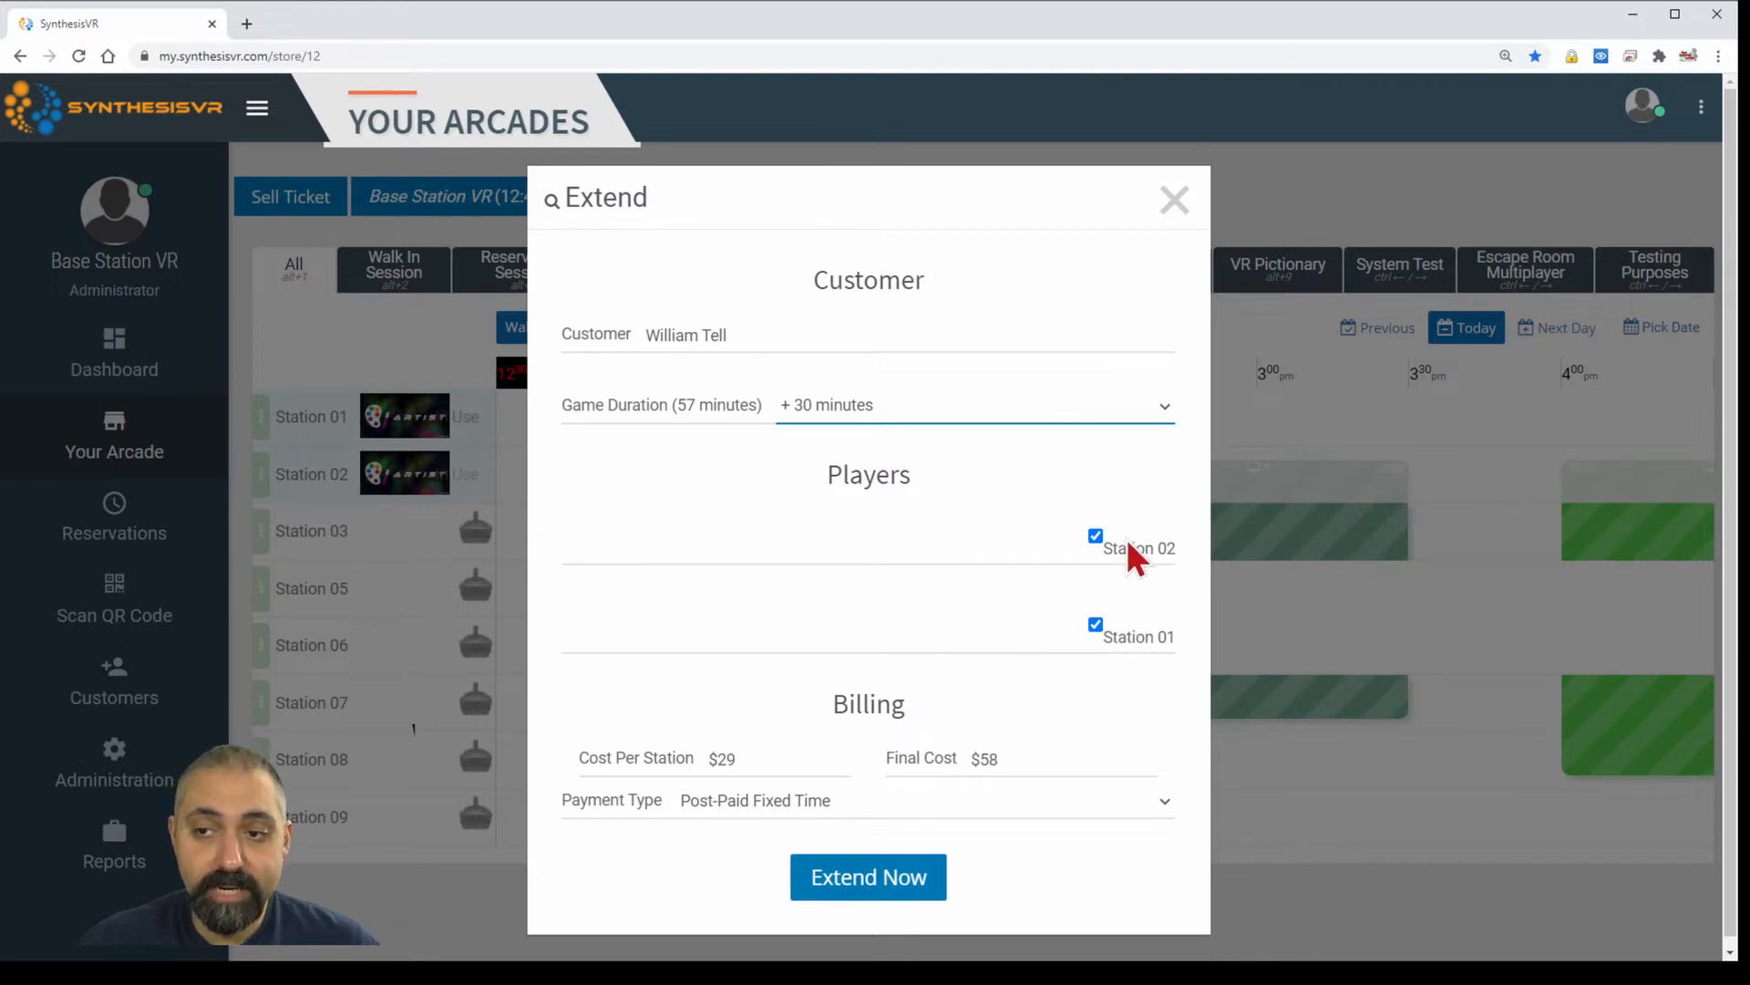
pyautogui.click(917, 810)
pyautogui.click(901, 870)
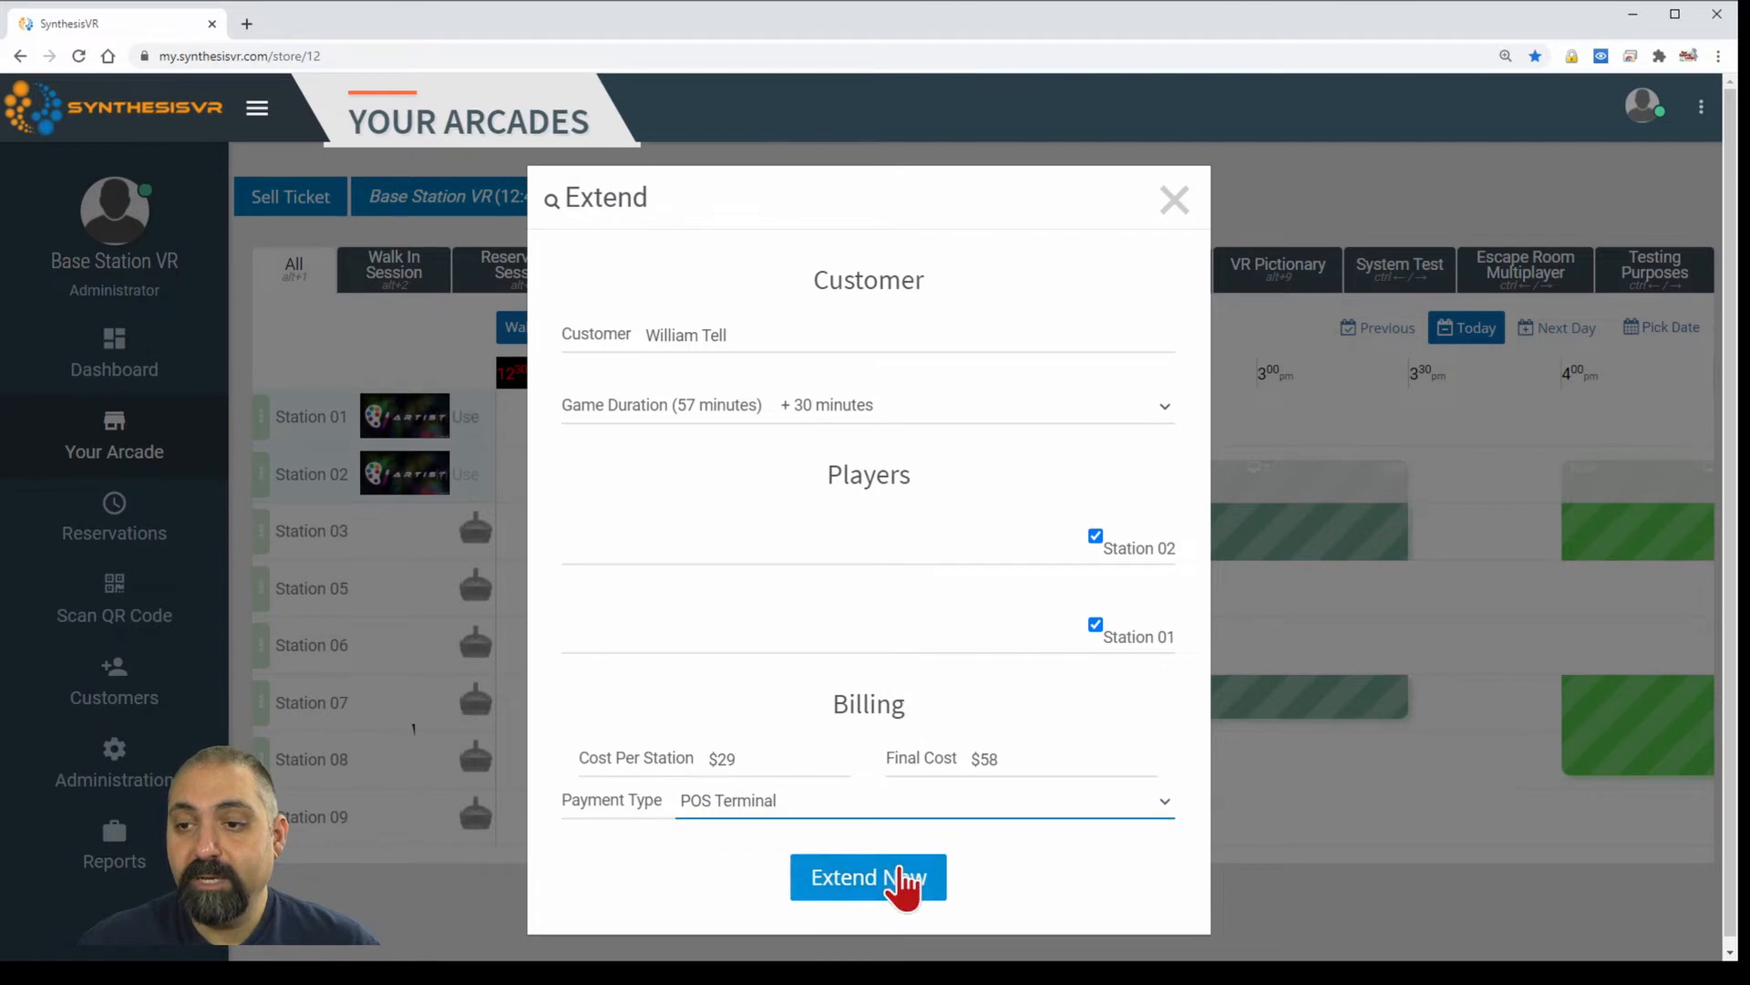
pyautogui.click(902, 877)
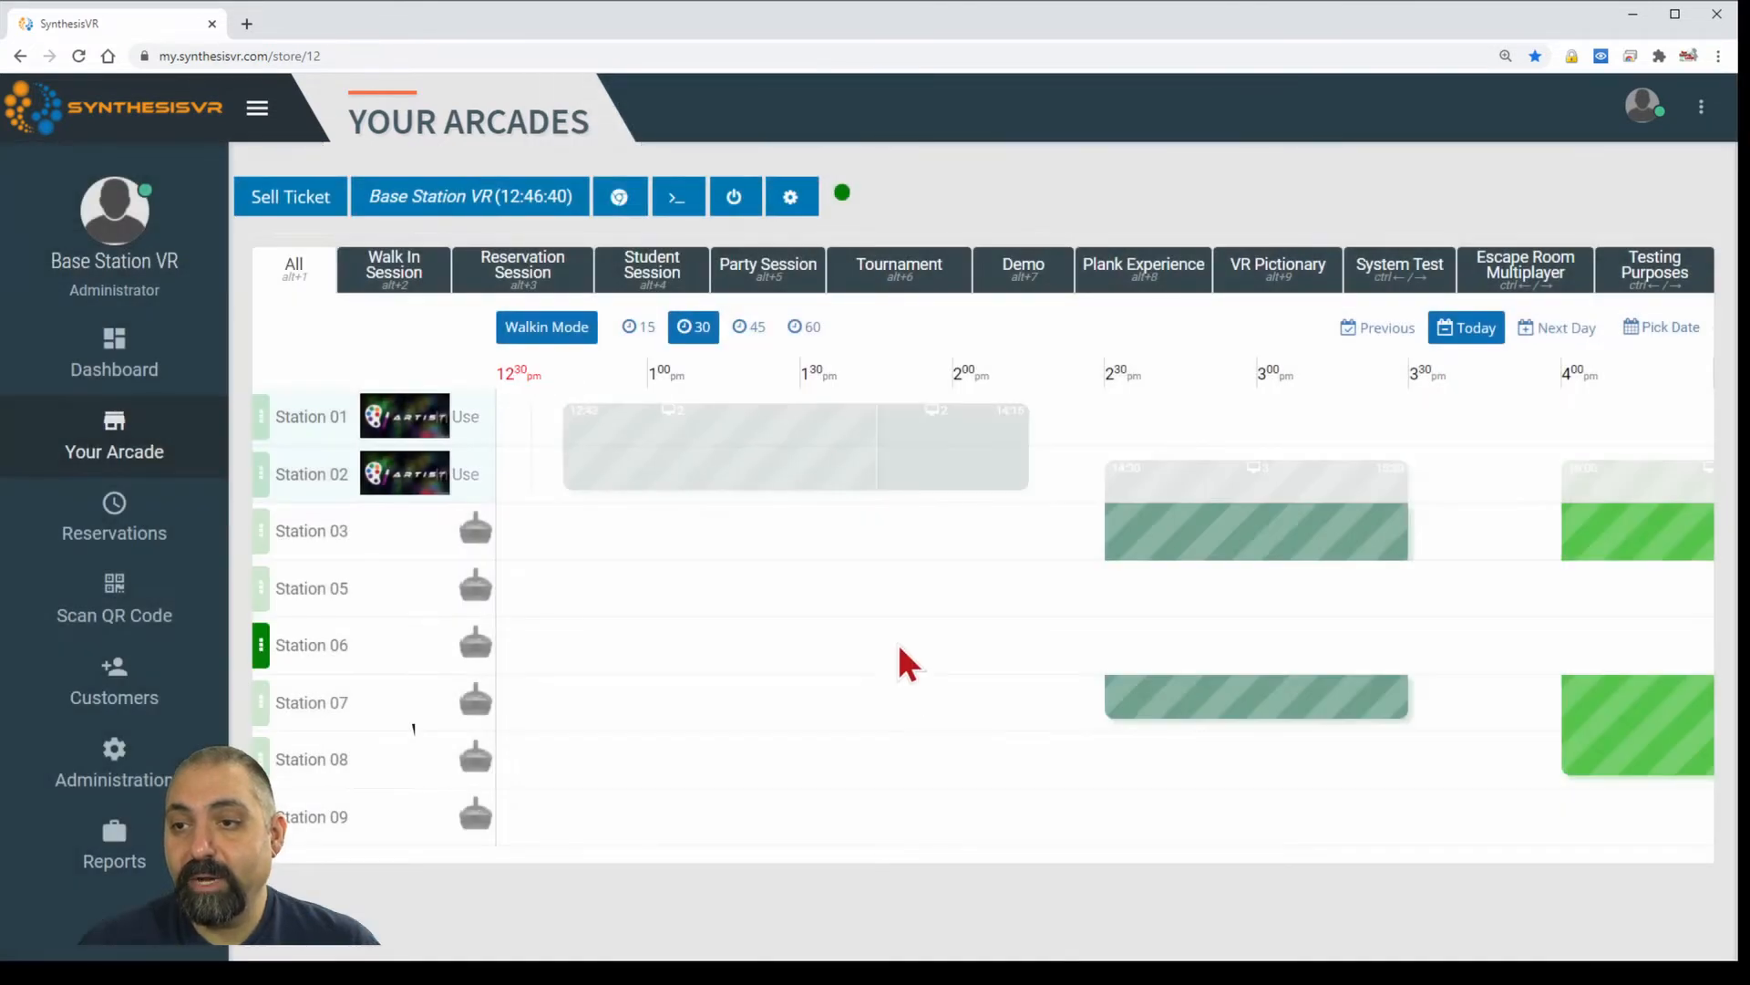
# Open the action menu of the walk-in session on the Station 02 row.
pyautogui.moveTo(952, 451)
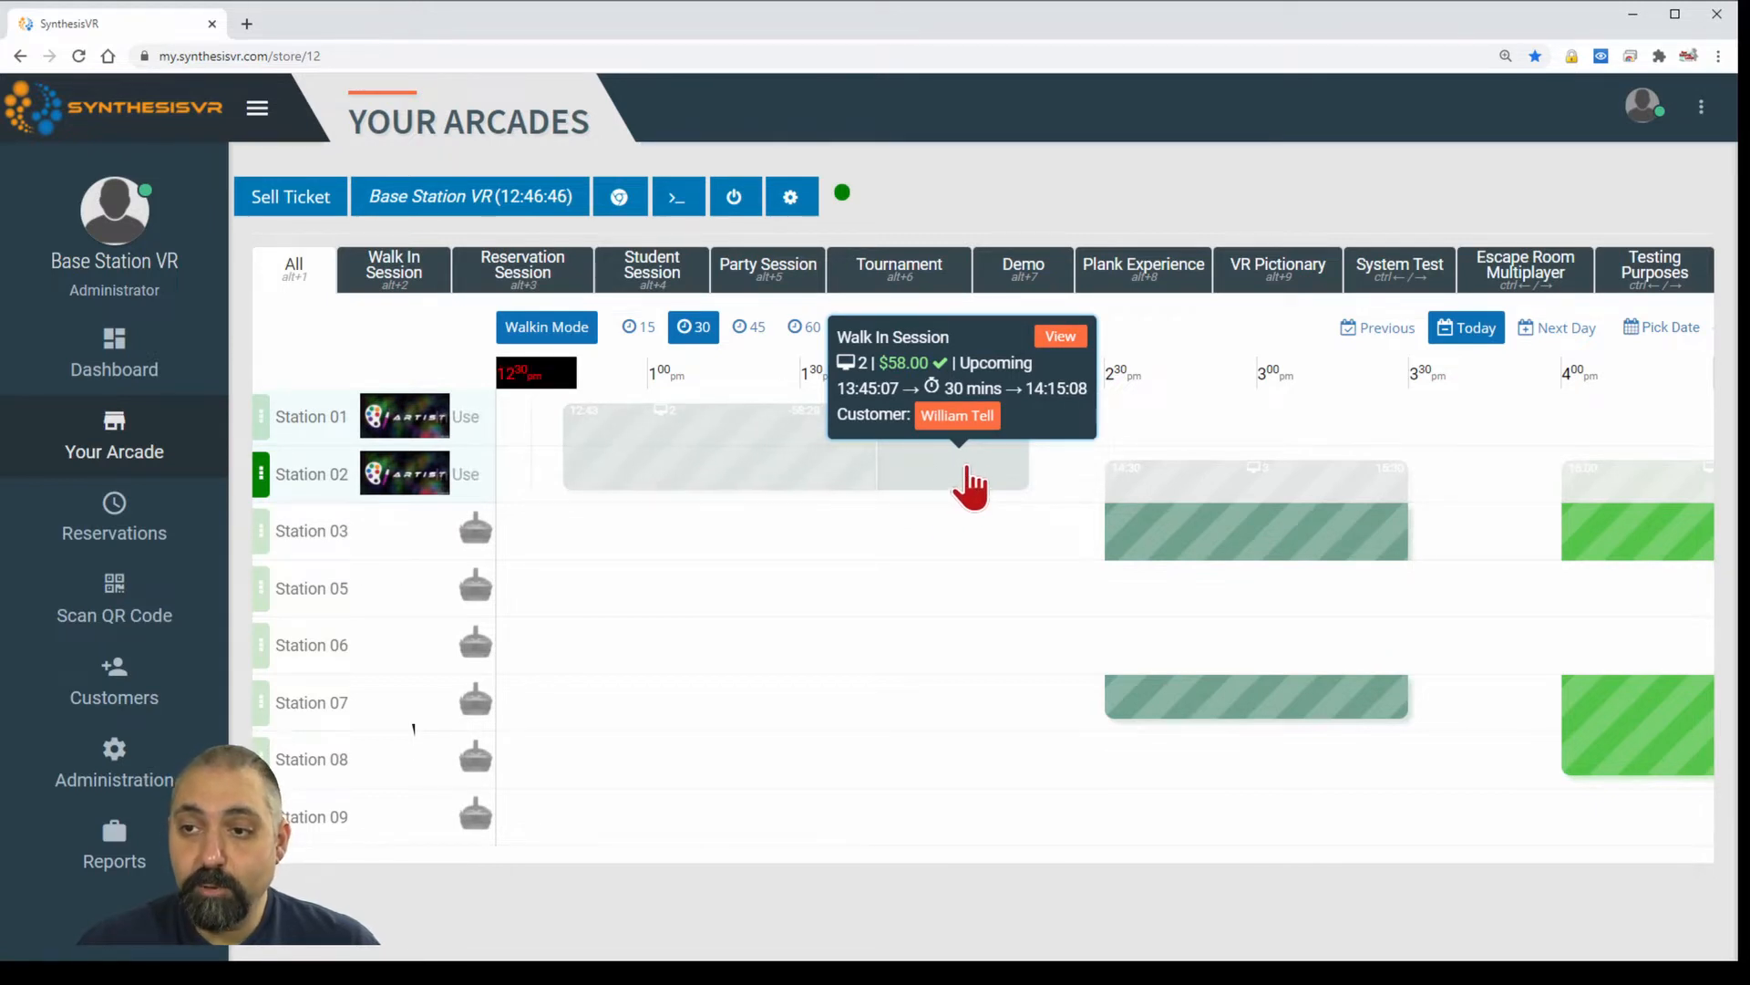
pyautogui.moveTo(803, 465)
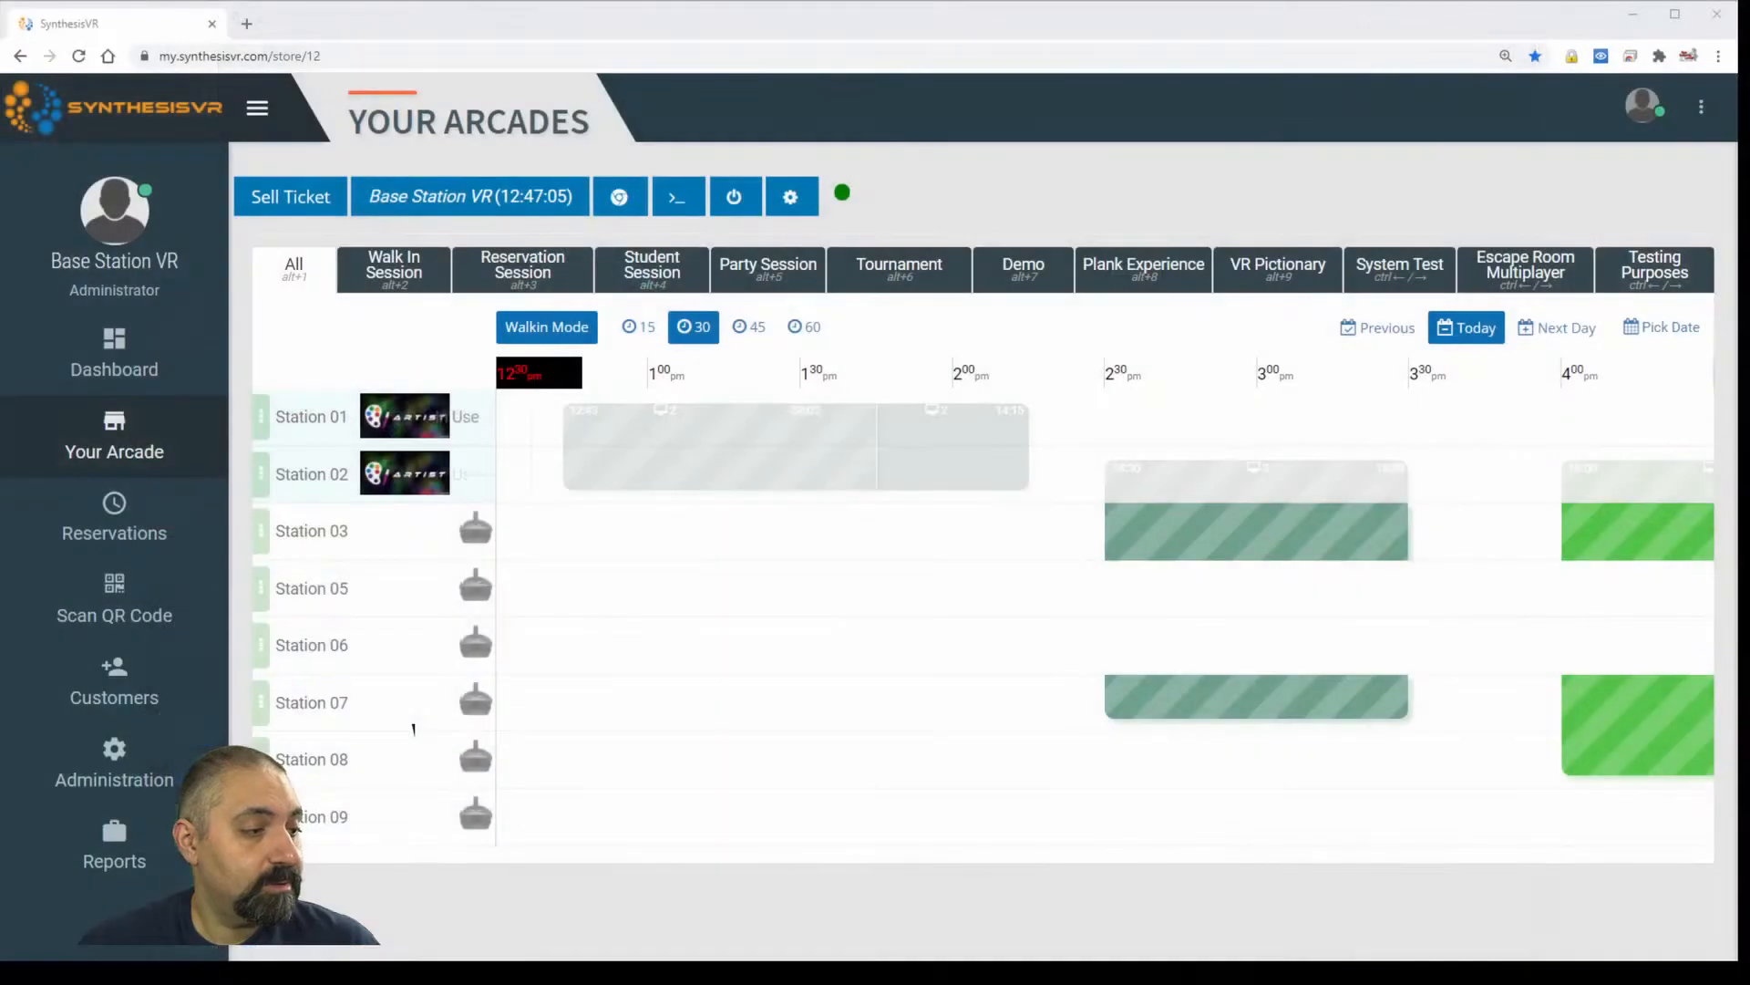
pyautogui.click(720, 465)
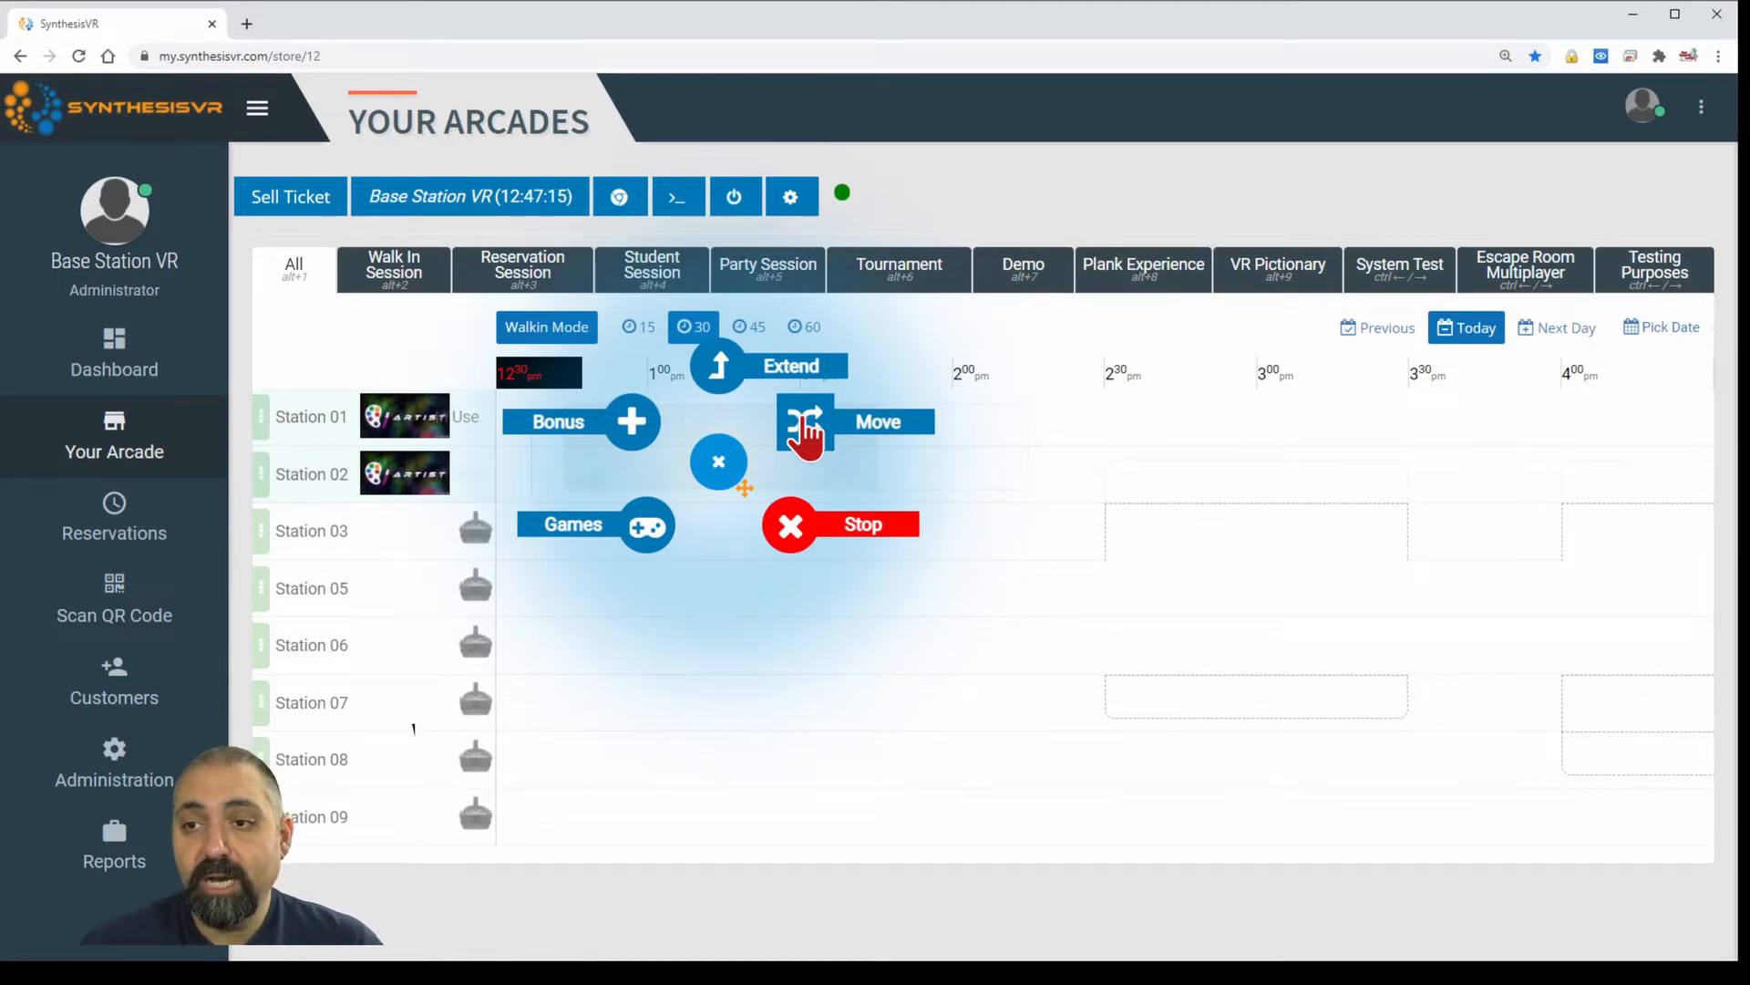
# Reassign the walk-in session from Station 02 to Station 03, then return it to Station 02.
pyautogui.click(805, 433)
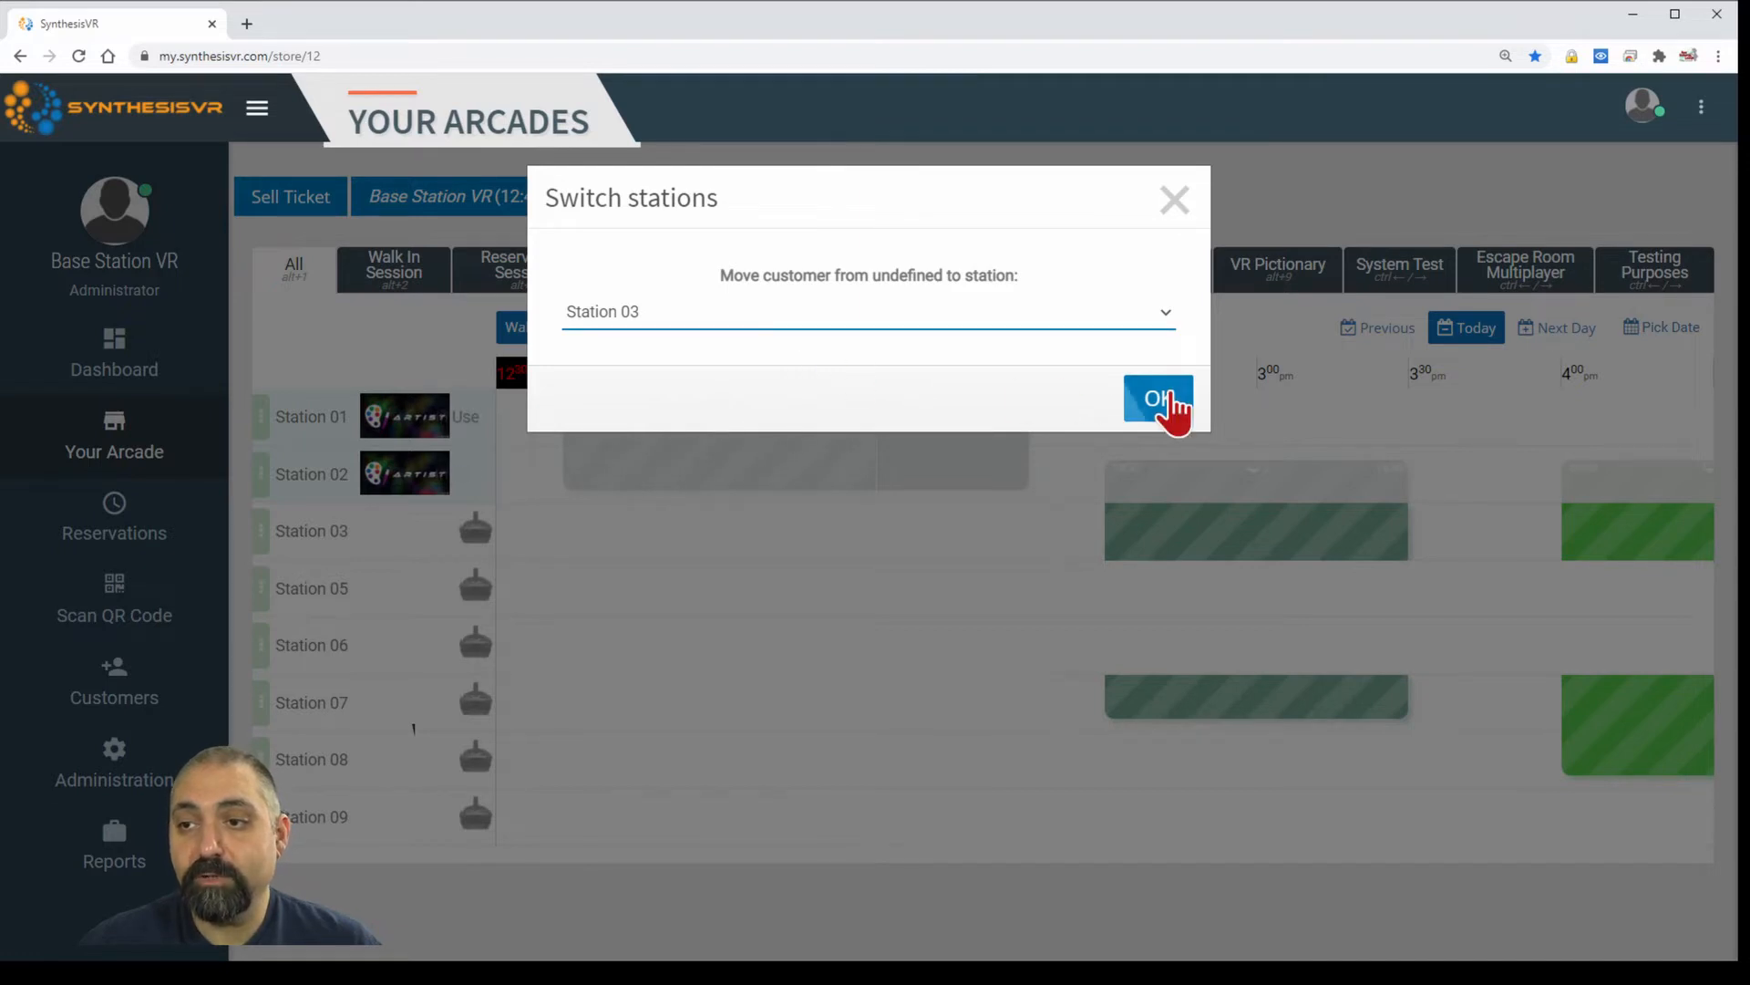
pyautogui.click(1160, 397)
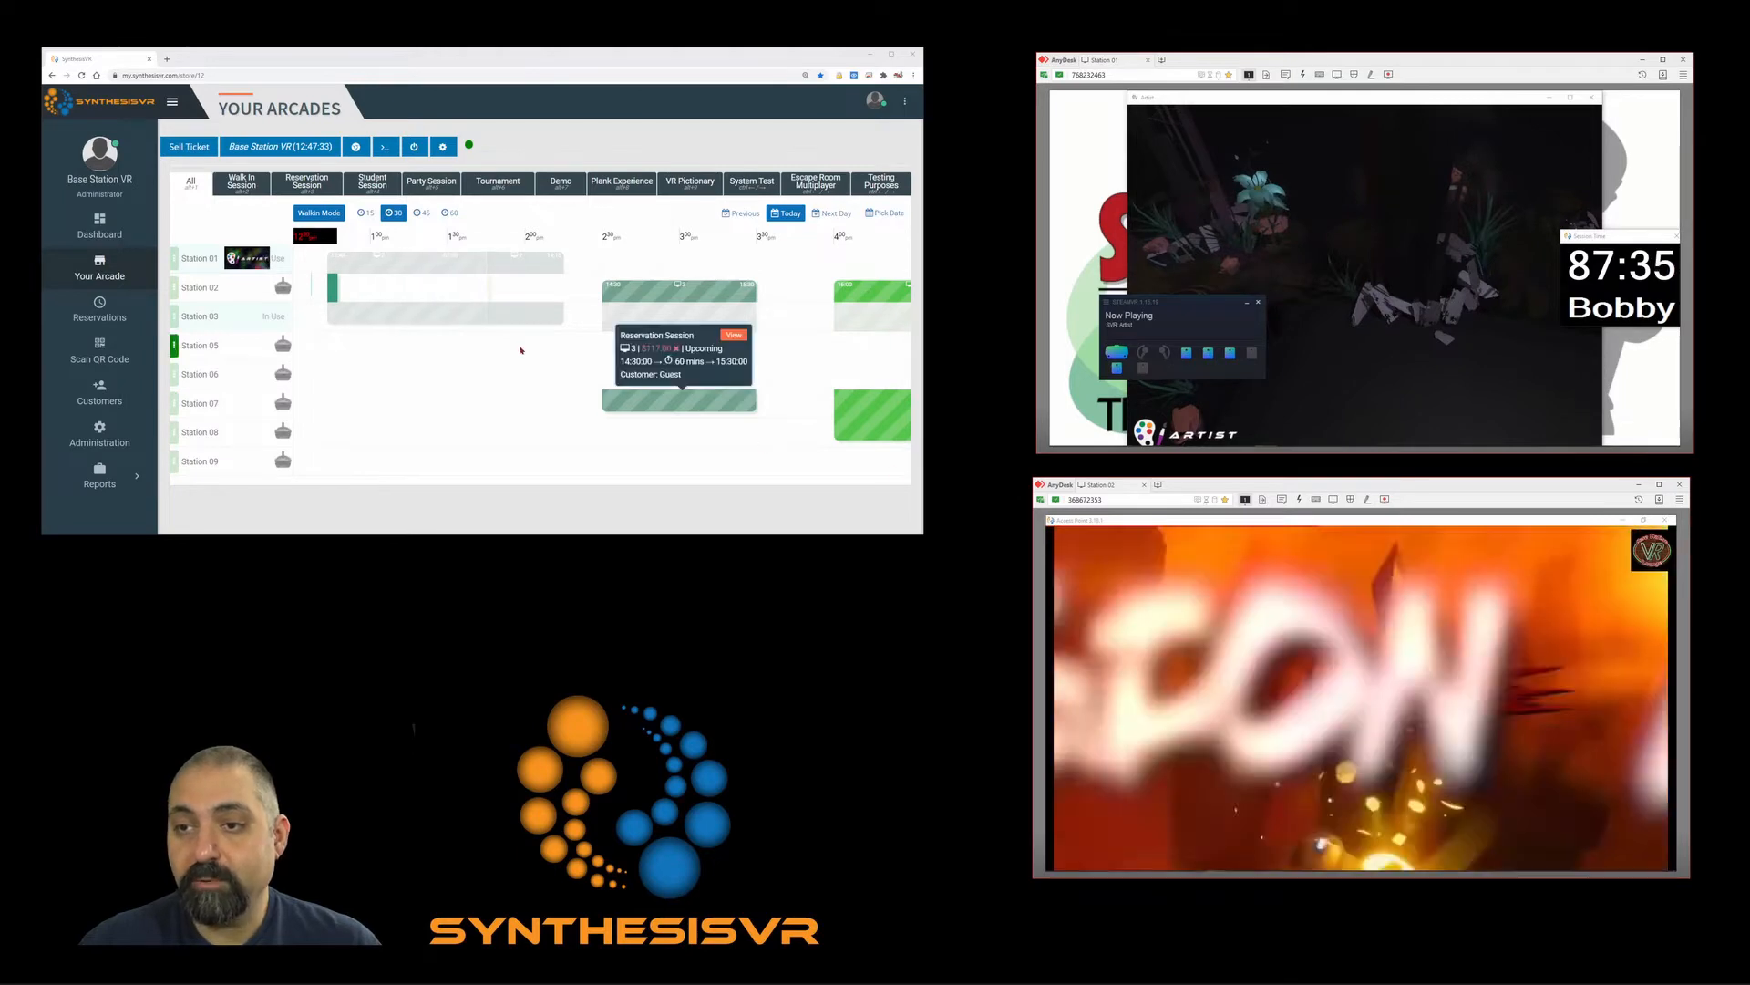
pyautogui.moveTo(448, 320)
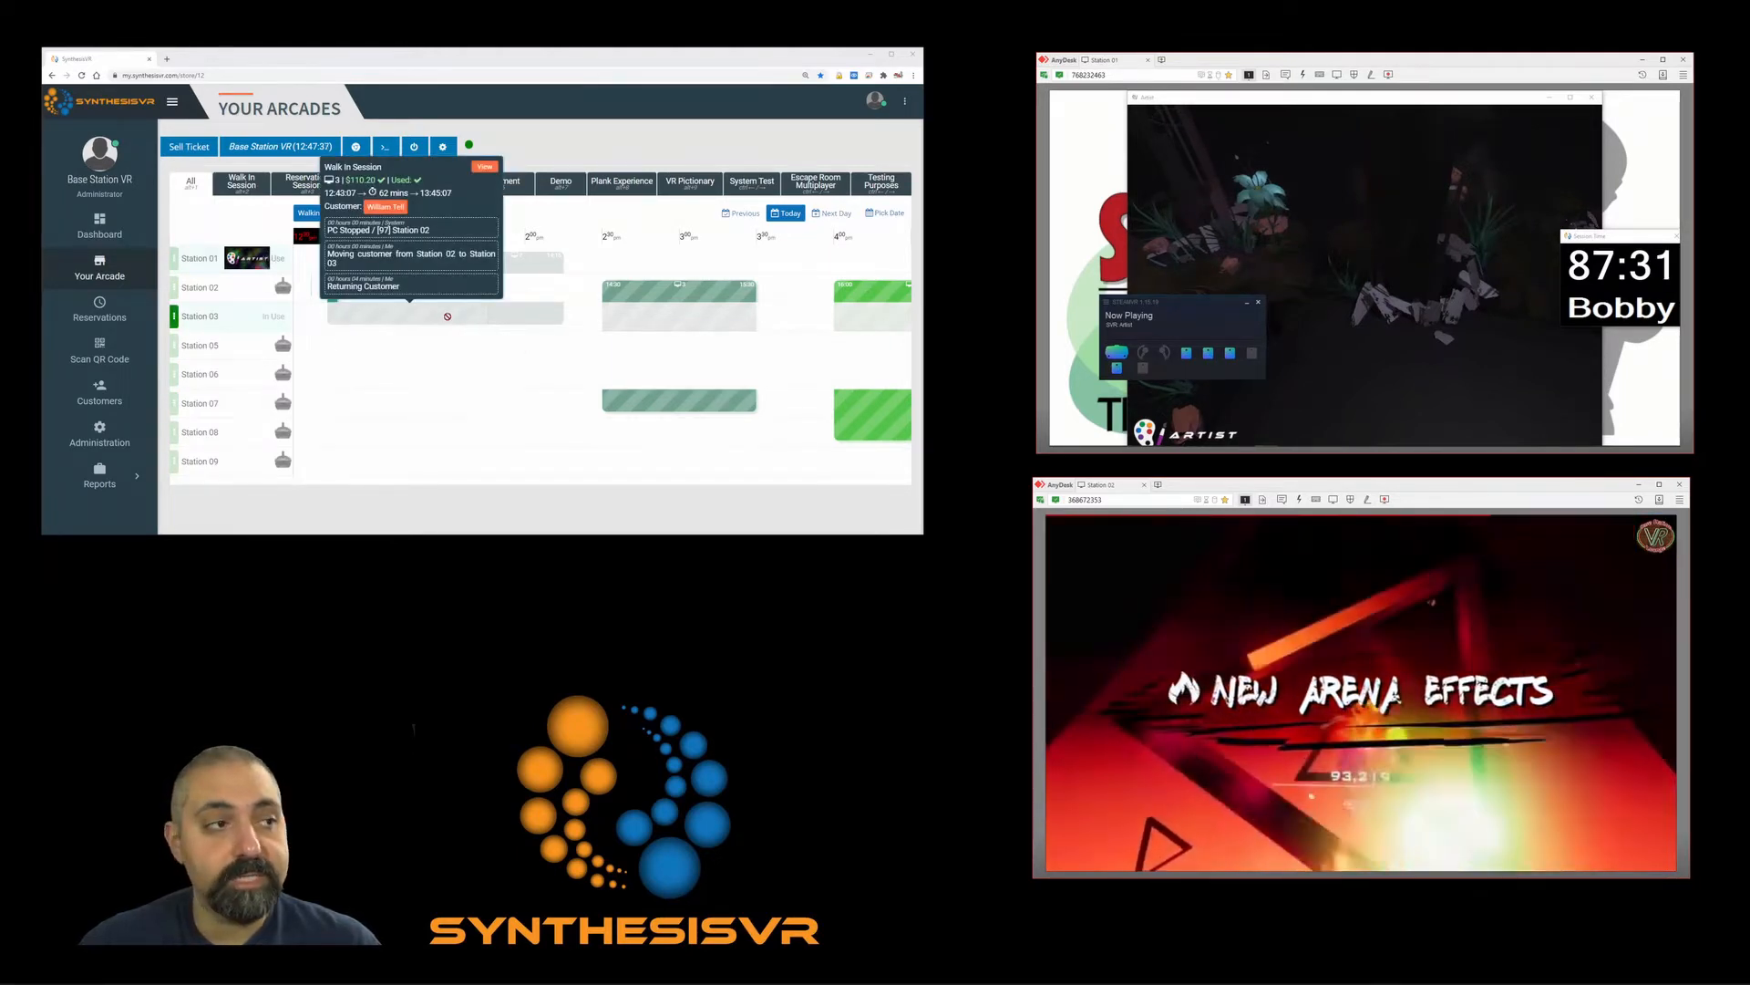
pyautogui.click(448, 317)
pyautogui.click(492, 296)
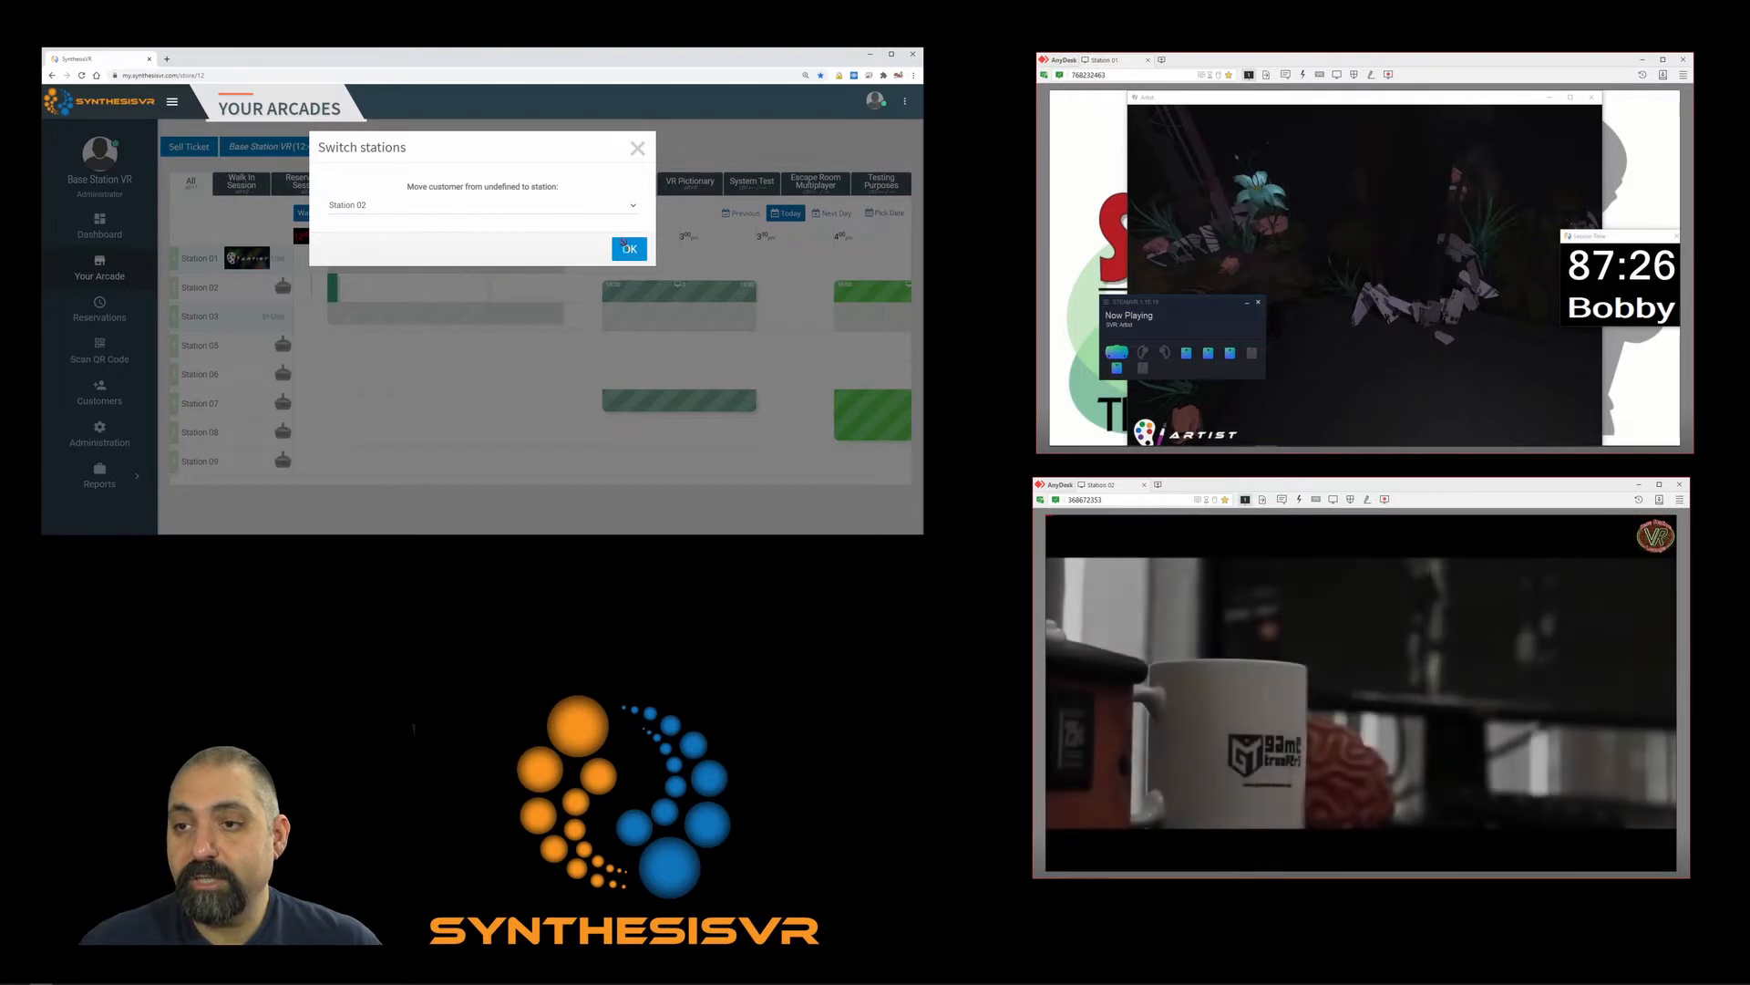
pyautogui.click(626, 248)
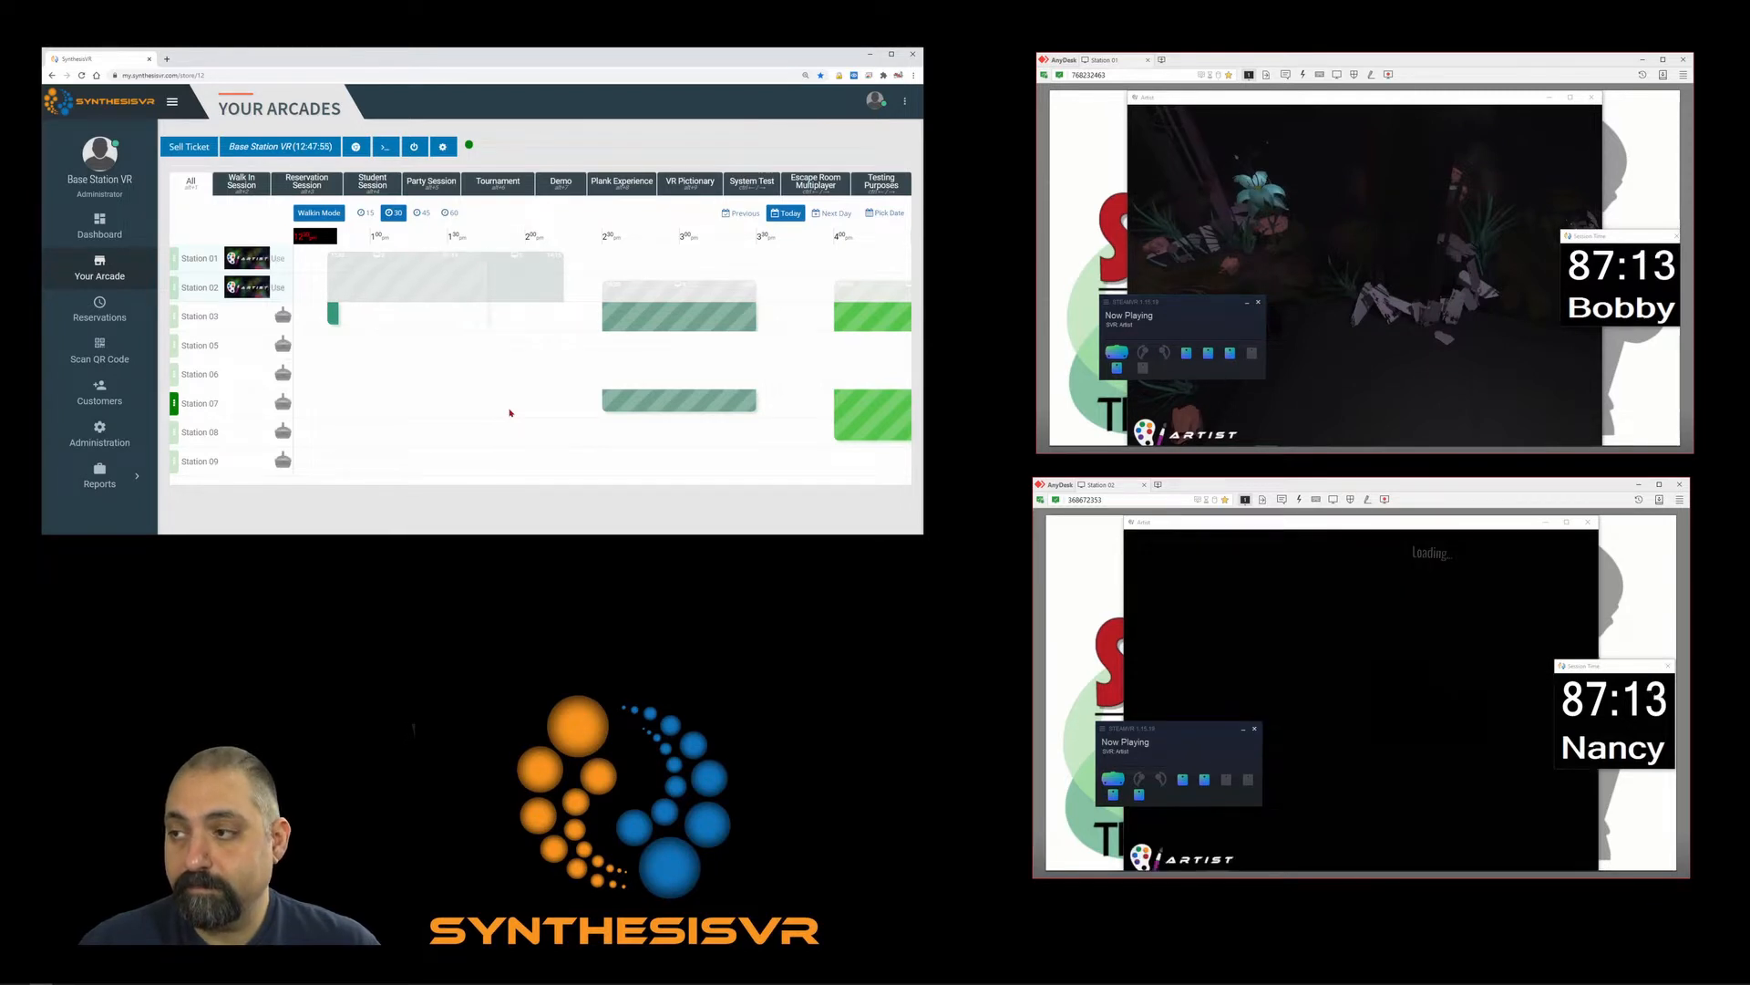
pyautogui.click(413, 294)
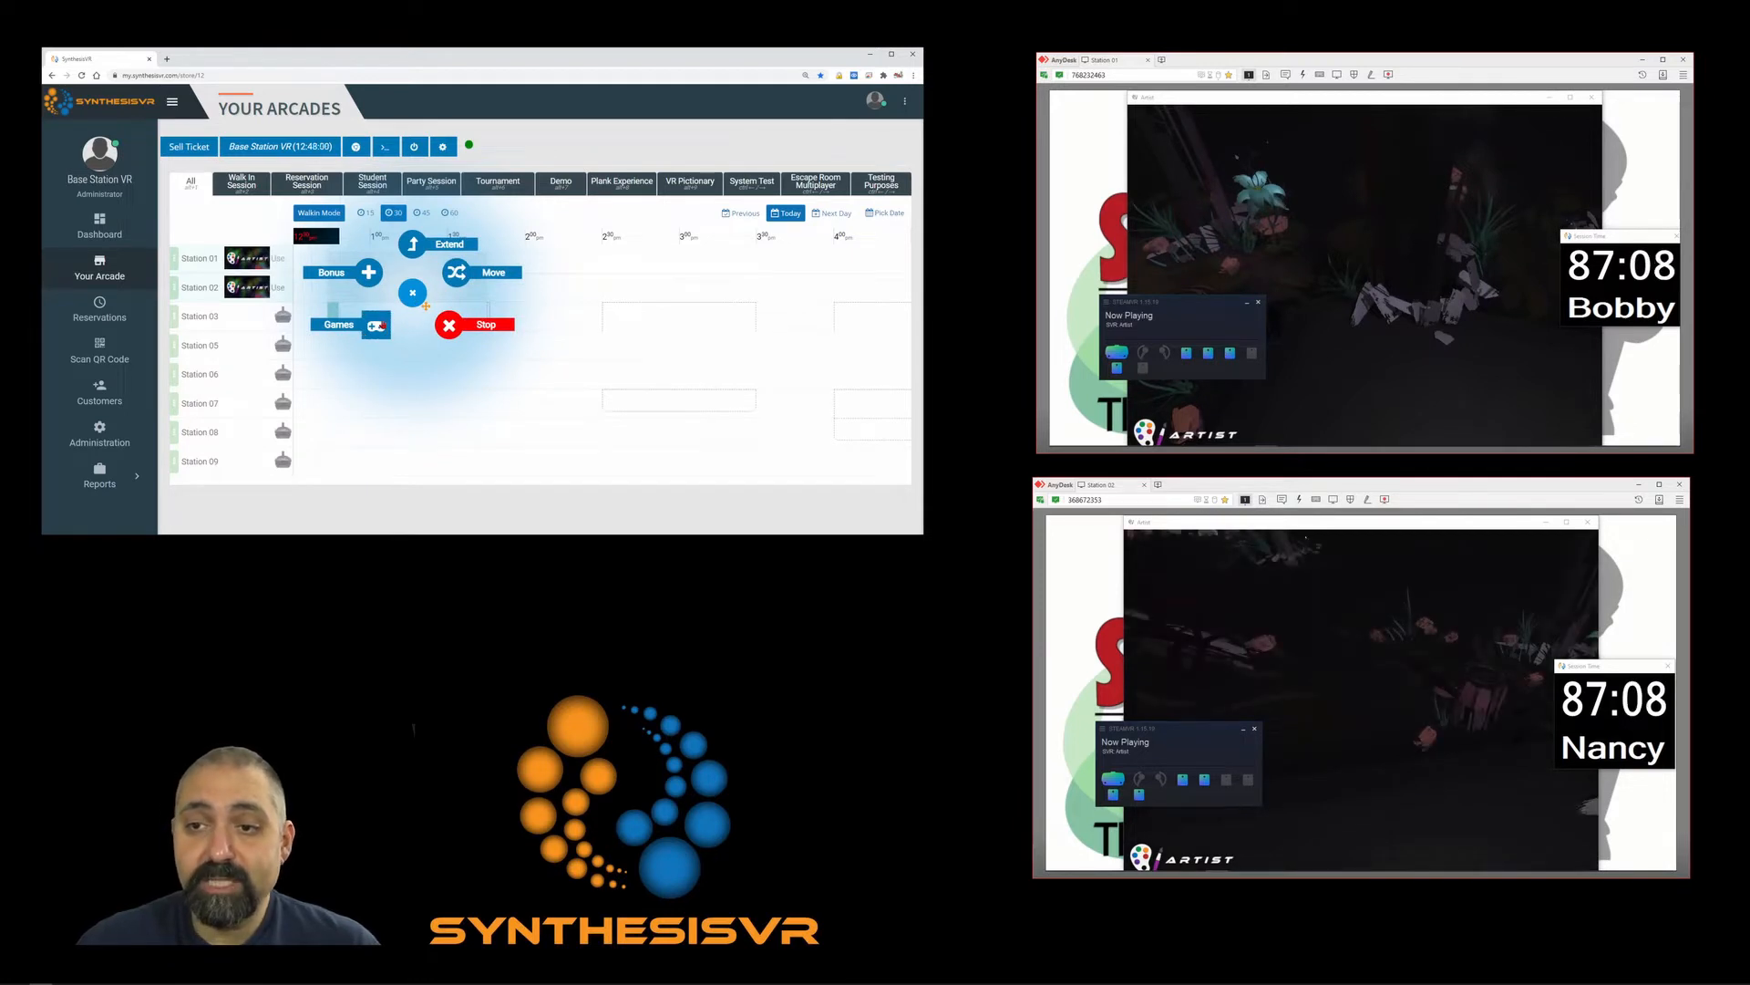
pyautogui.click(377, 324)
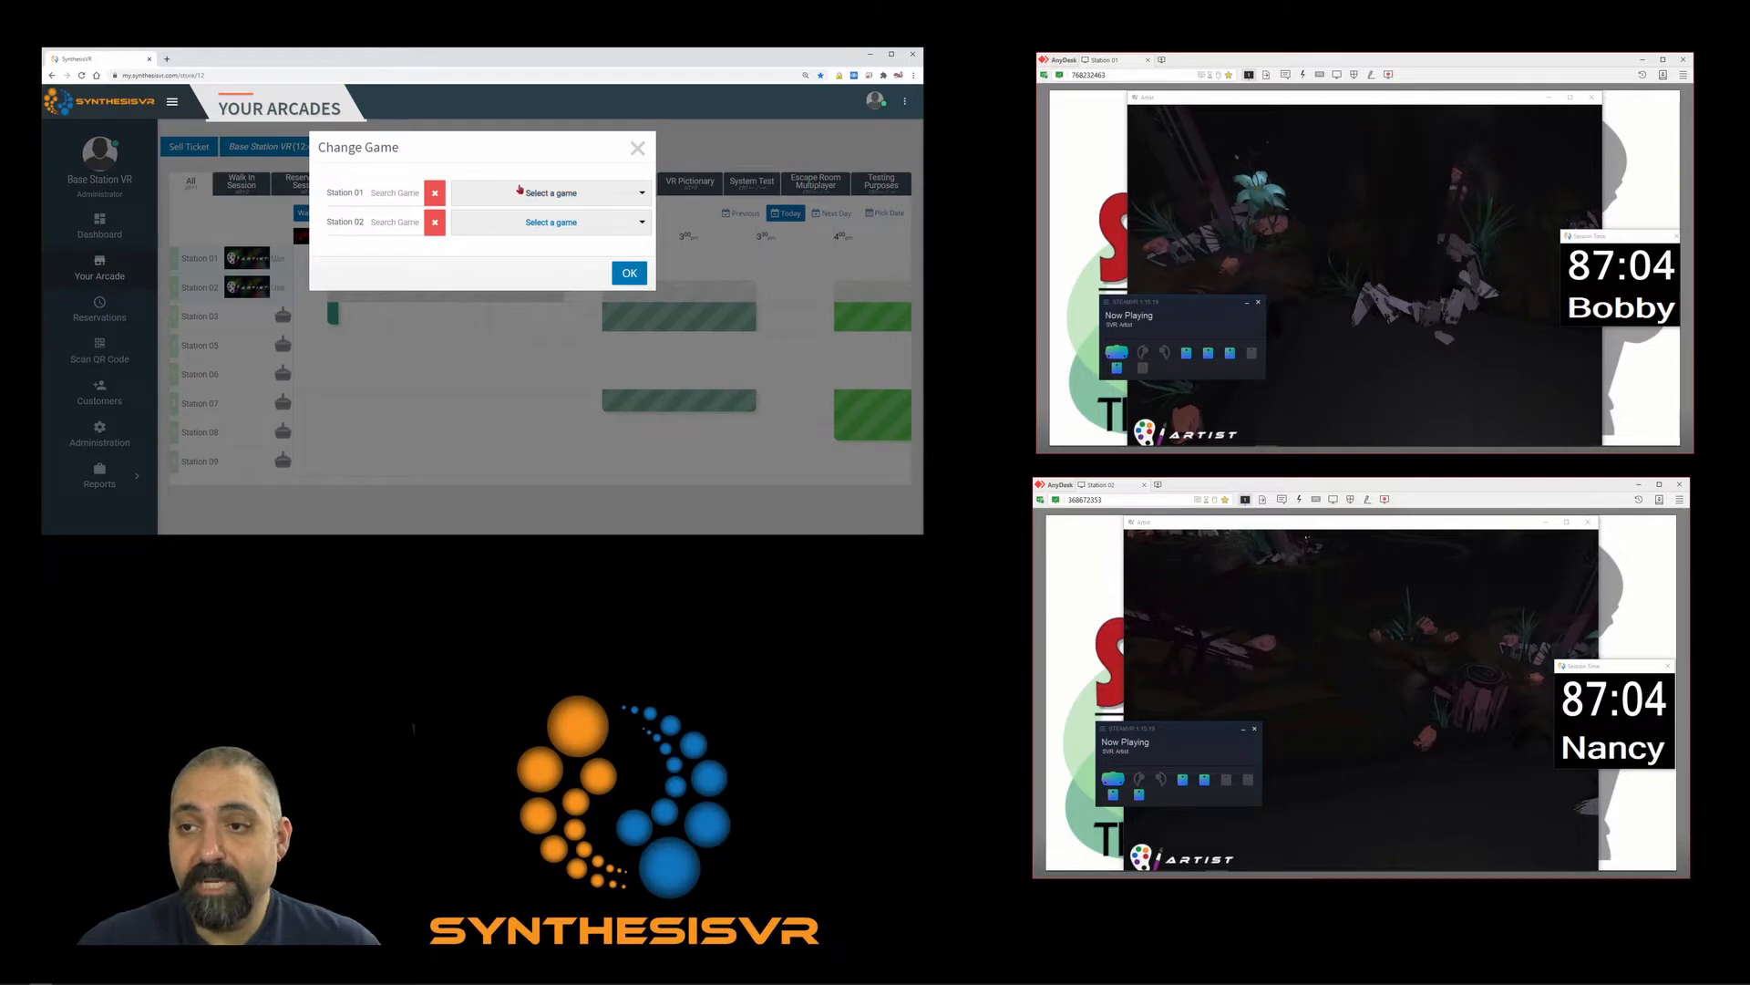
pyautogui.click(520, 190)
pyautogui.click(411, 188)
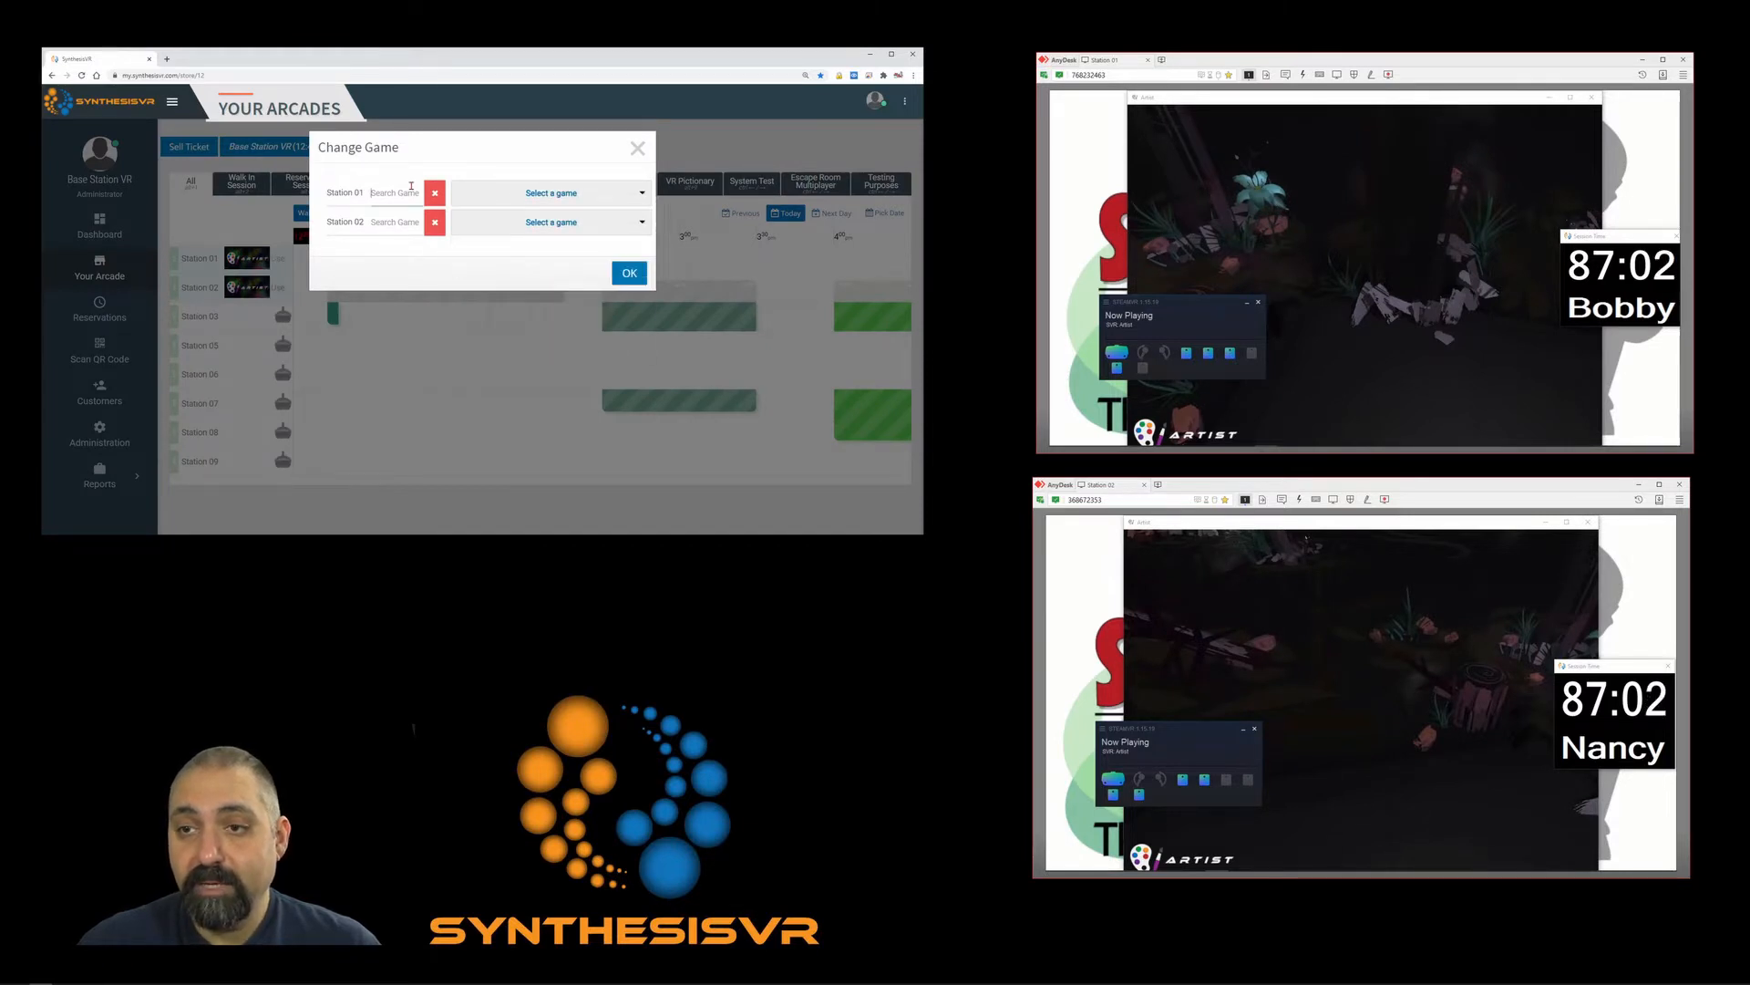
pyautogui.write('tit')
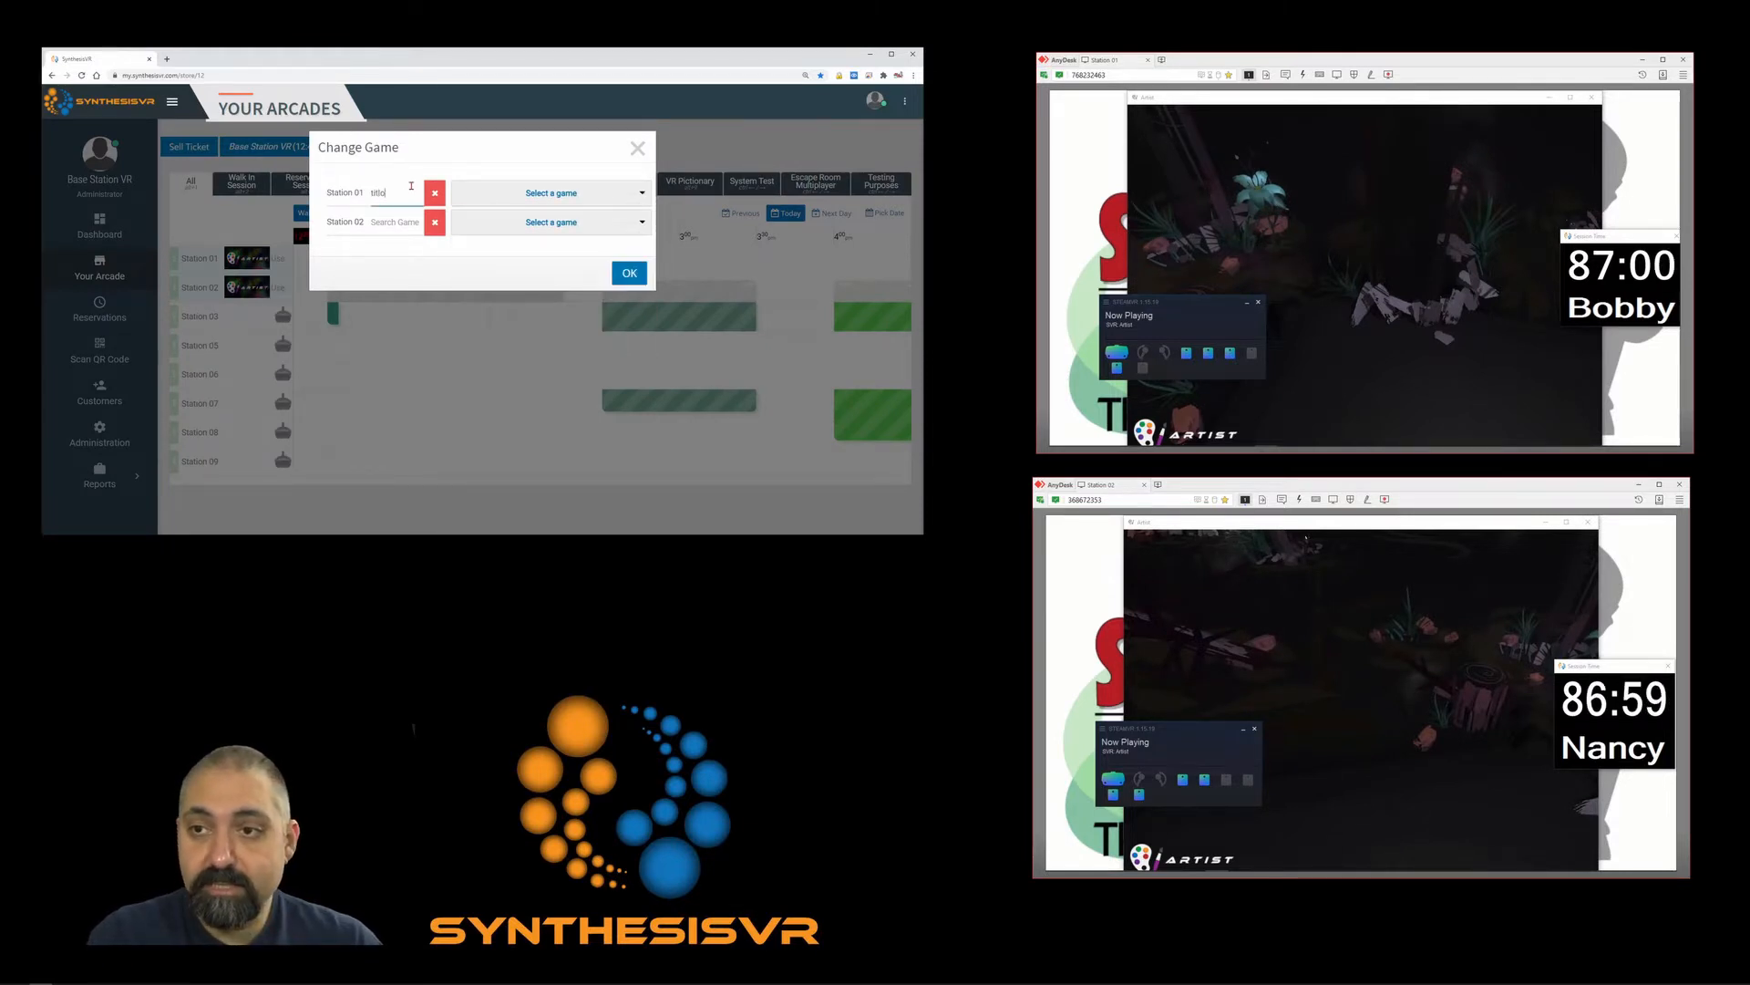
pyautogui.press('BackSpace')
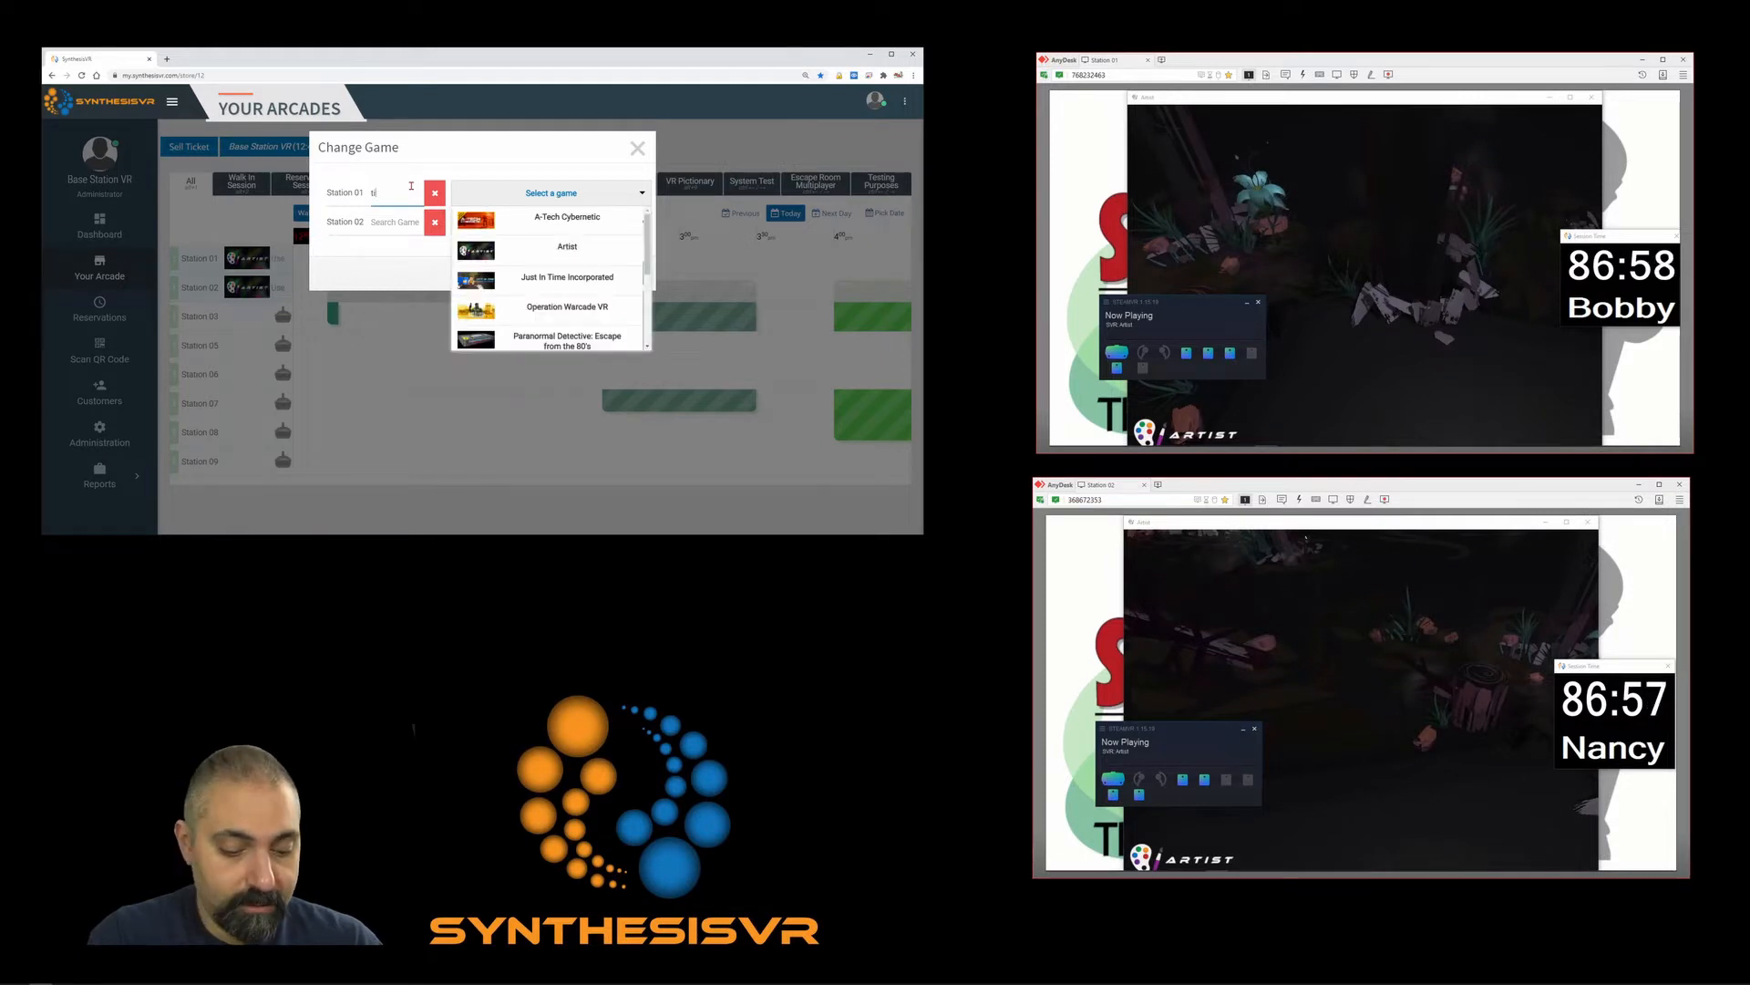
pyautogui.write('lt')
pyautogui.click(568, 219)
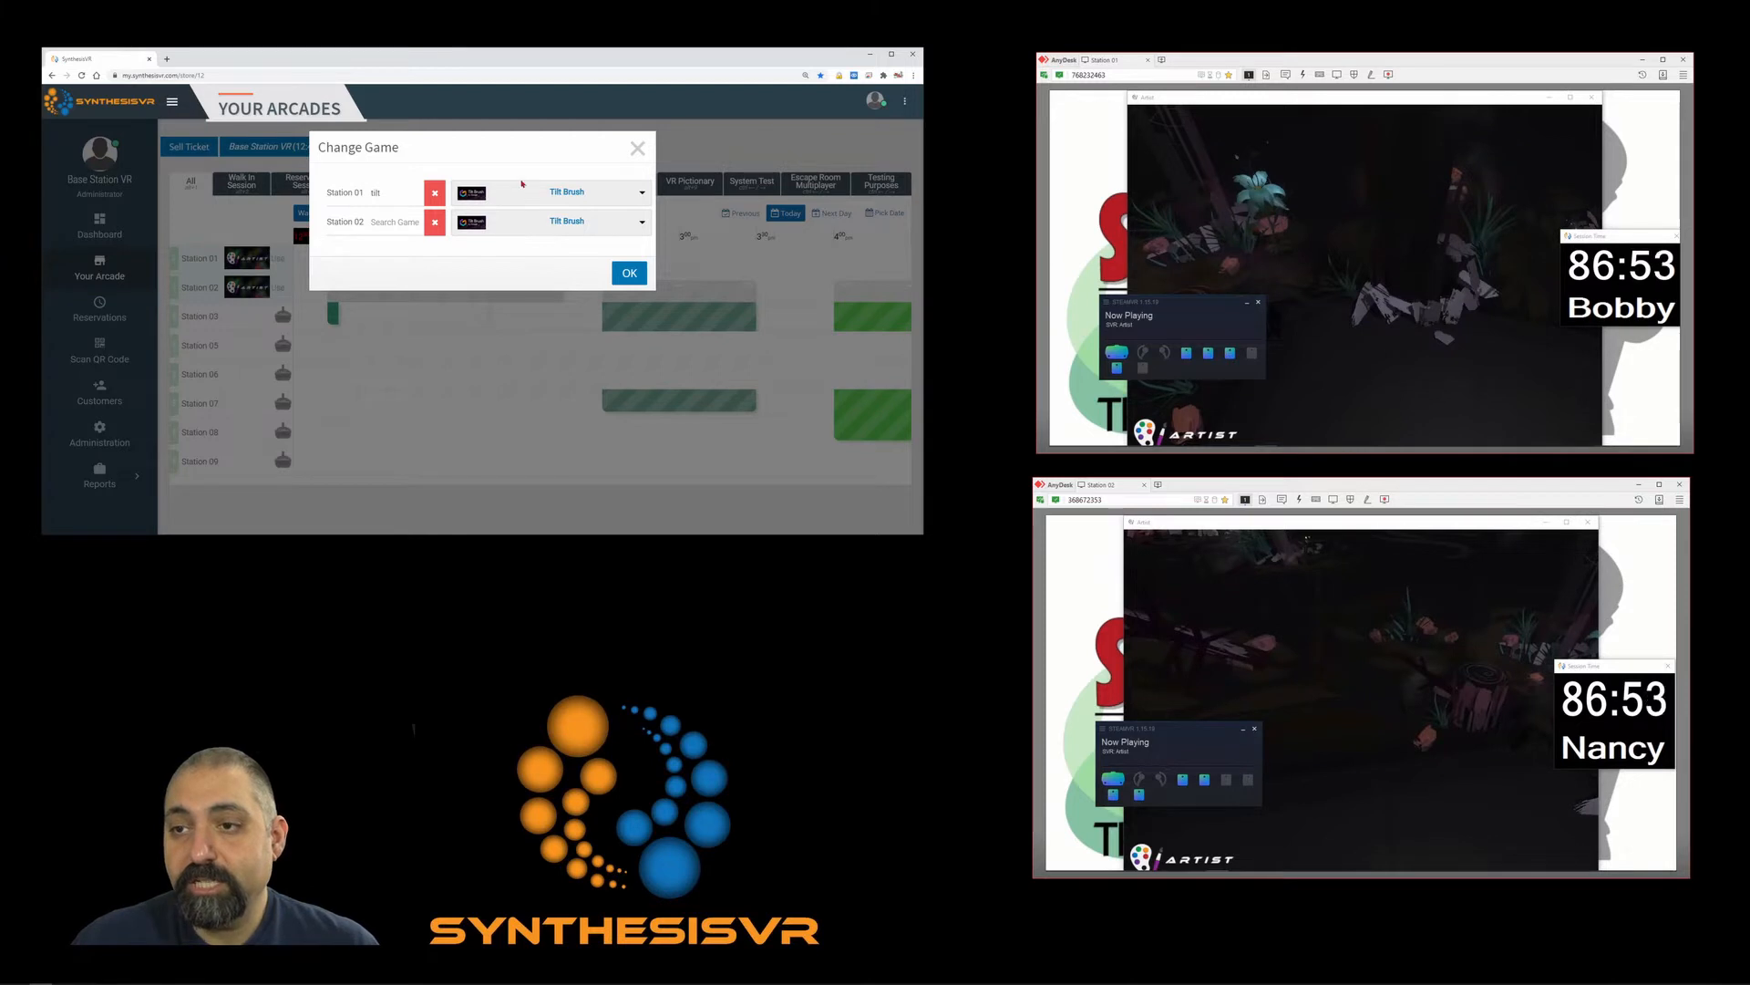
pyautogui.click(502, 227)
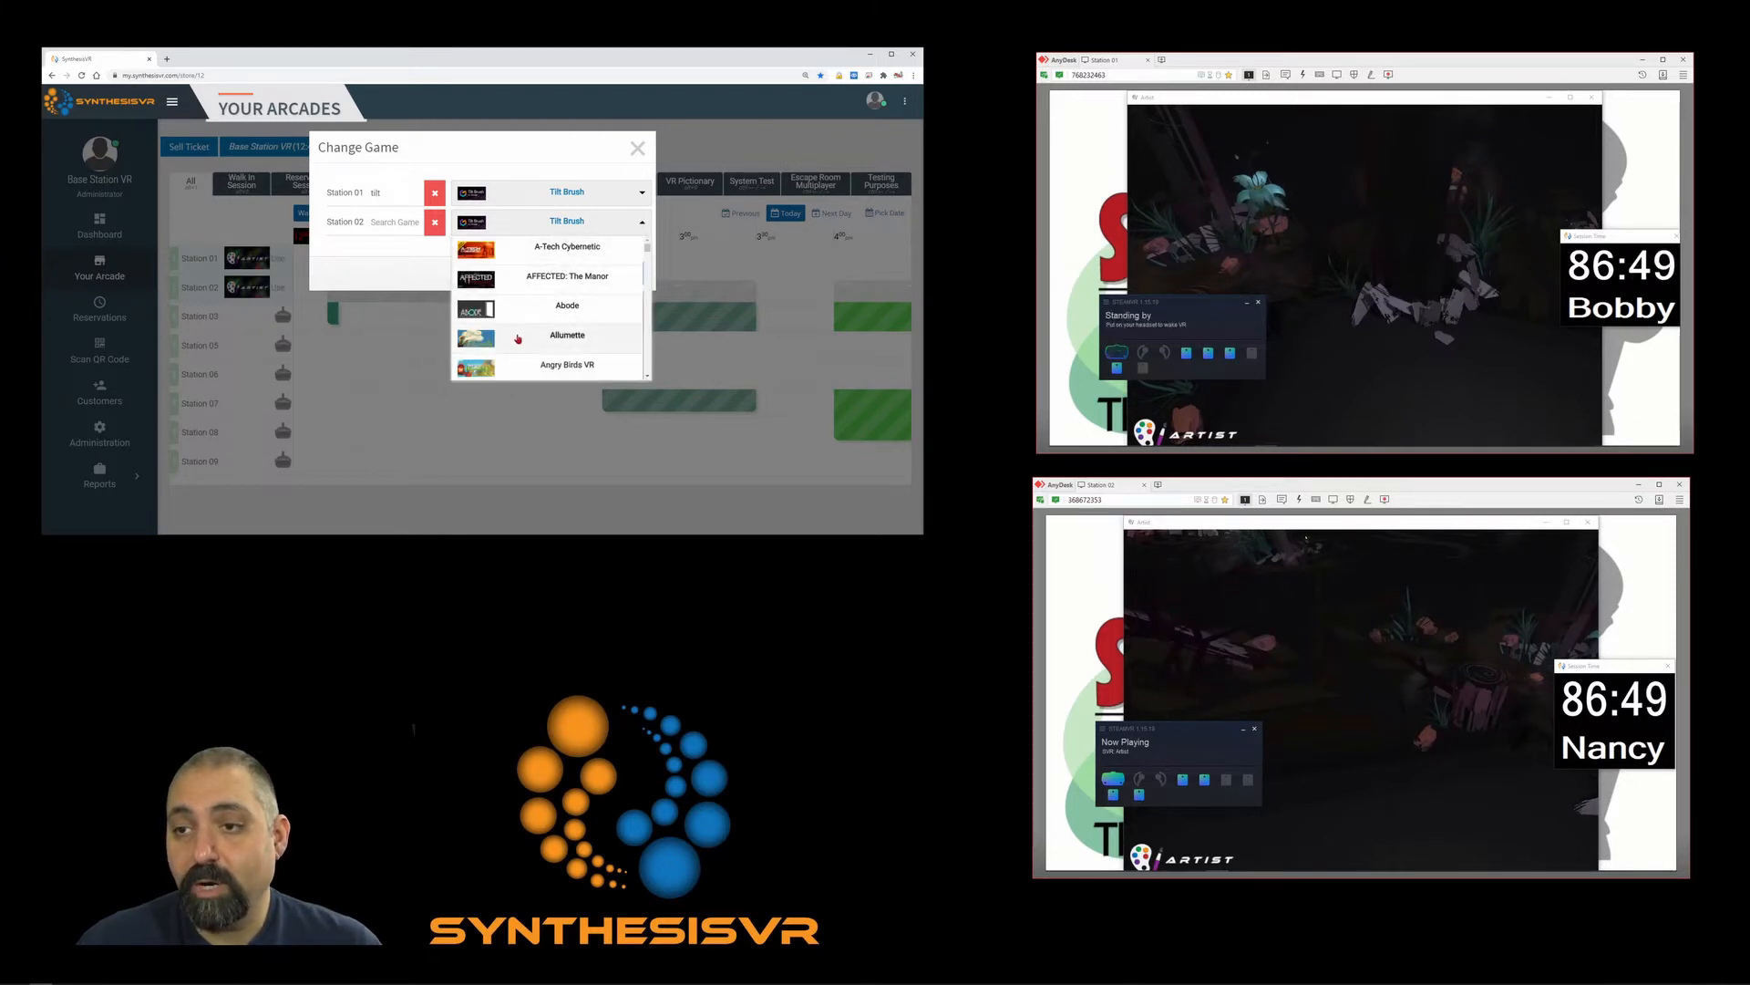
pyautogui.scroll(-3, 524, 339)
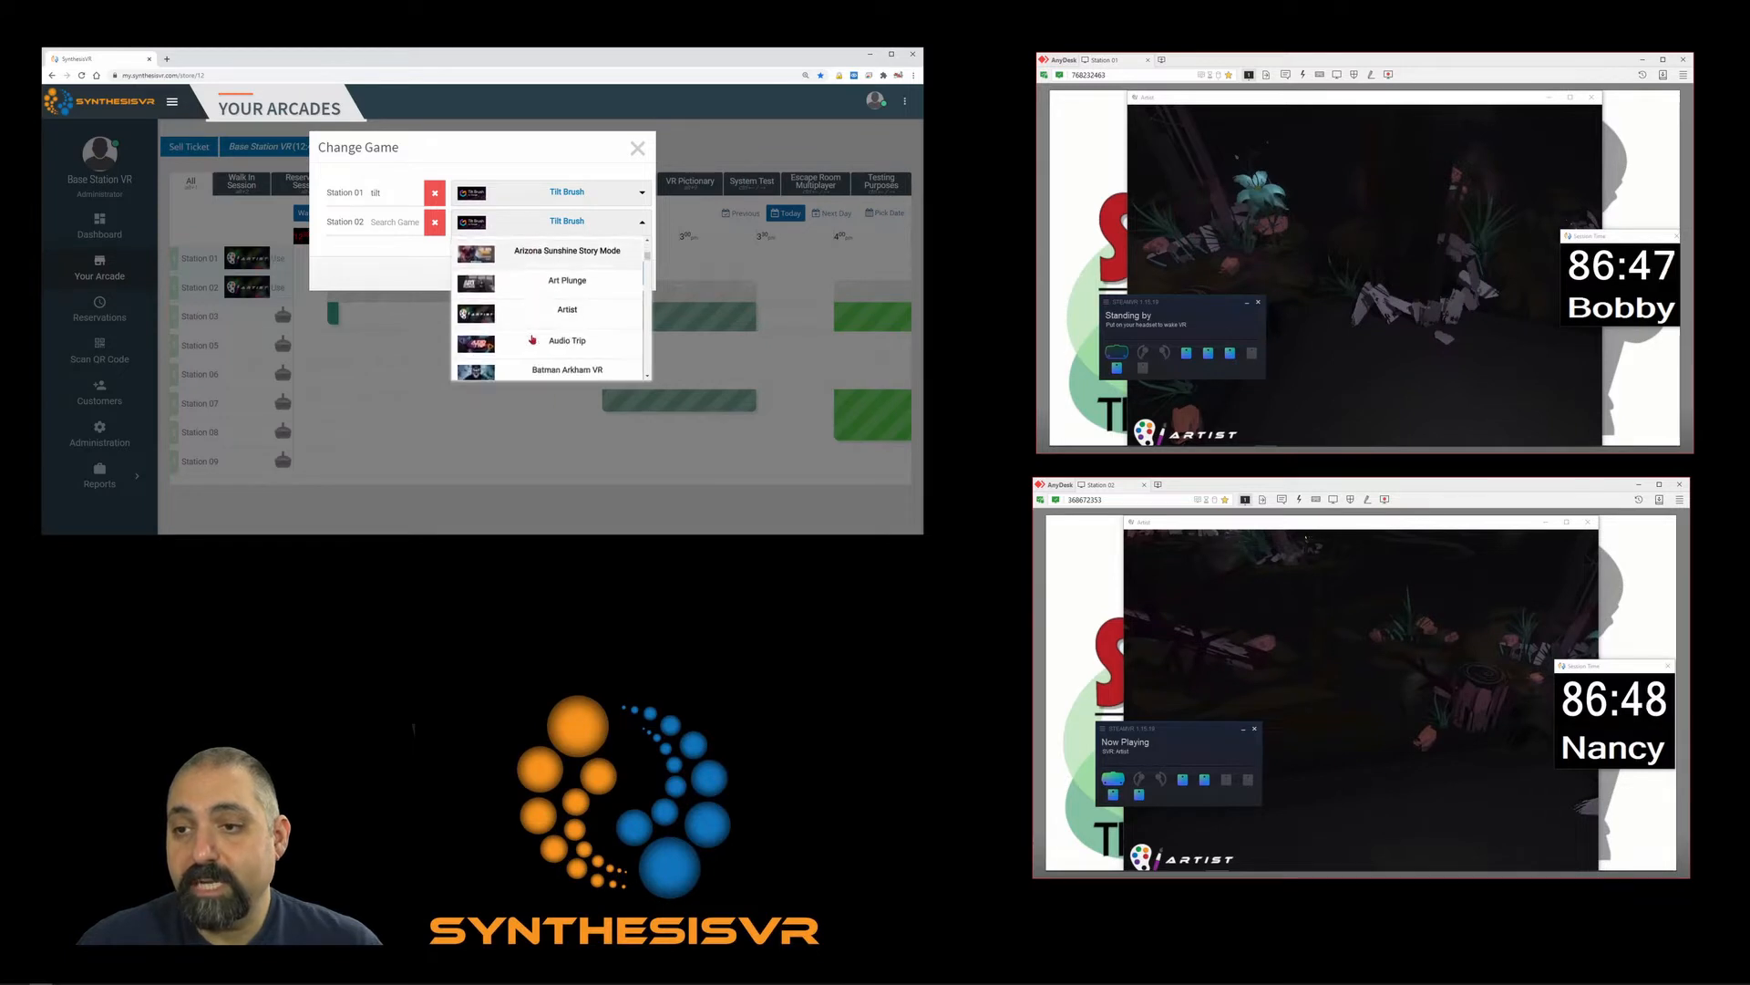
pyautogui.scroll(-1, 532, 339)
pyautogui.click(537, 297)
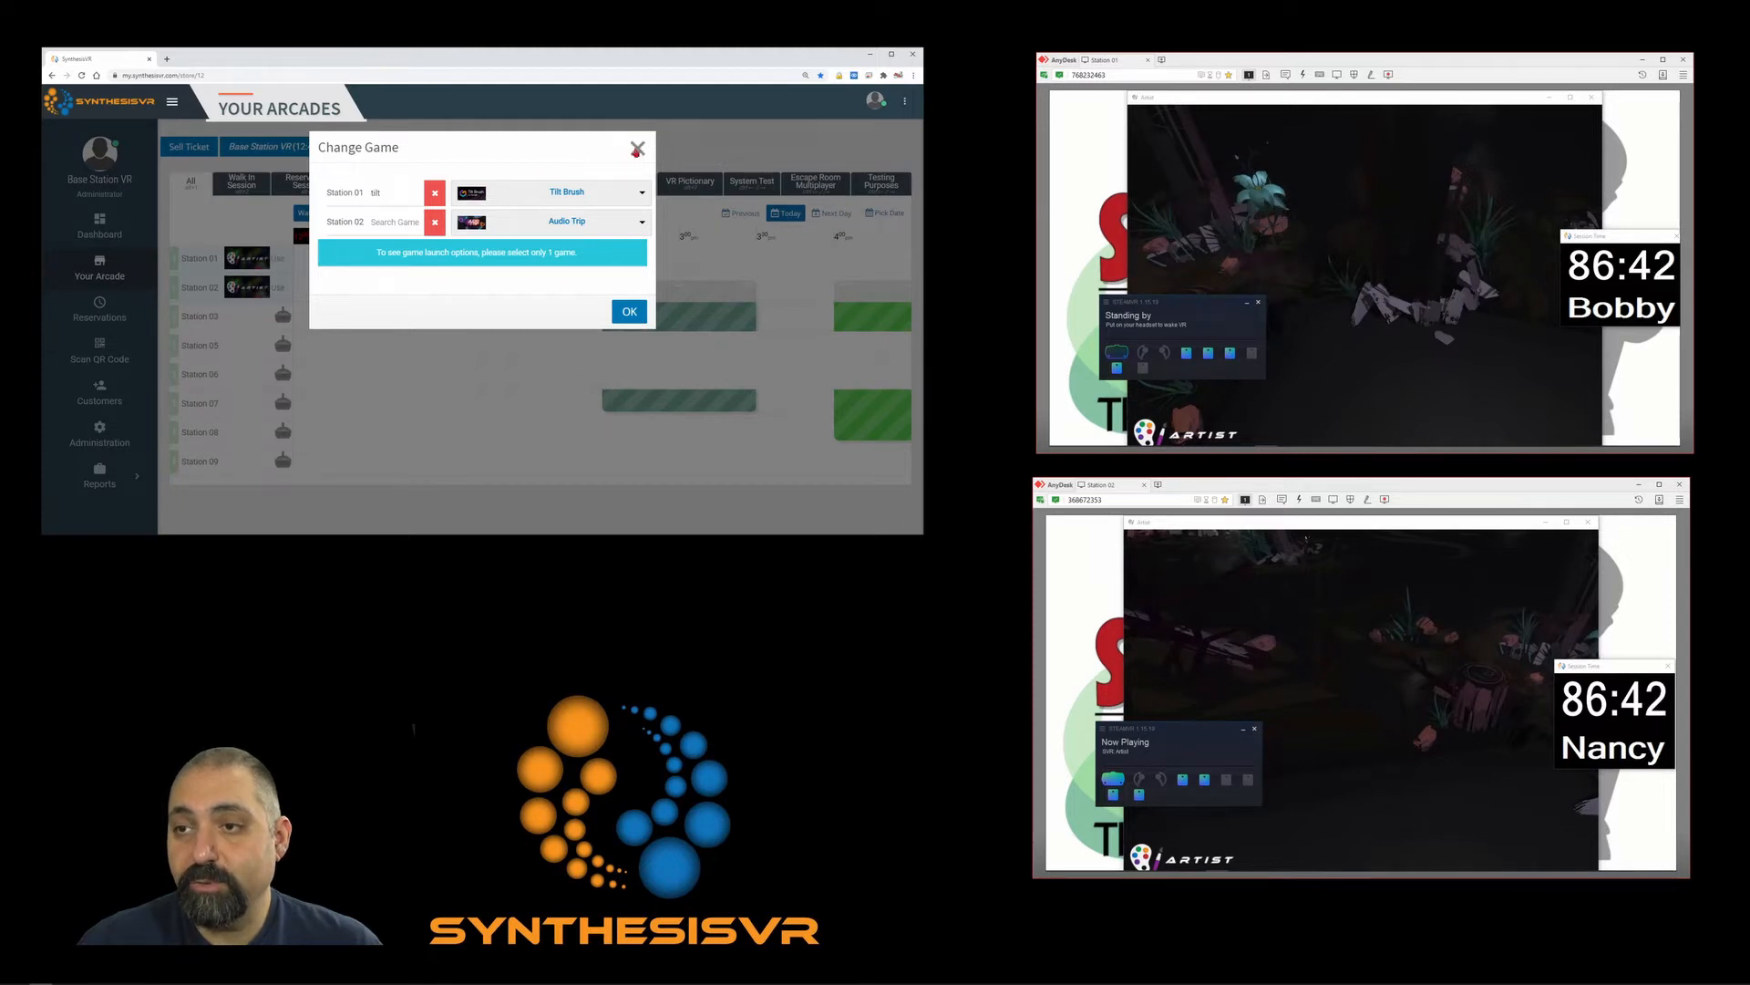
pyautogui.click(638, 150)
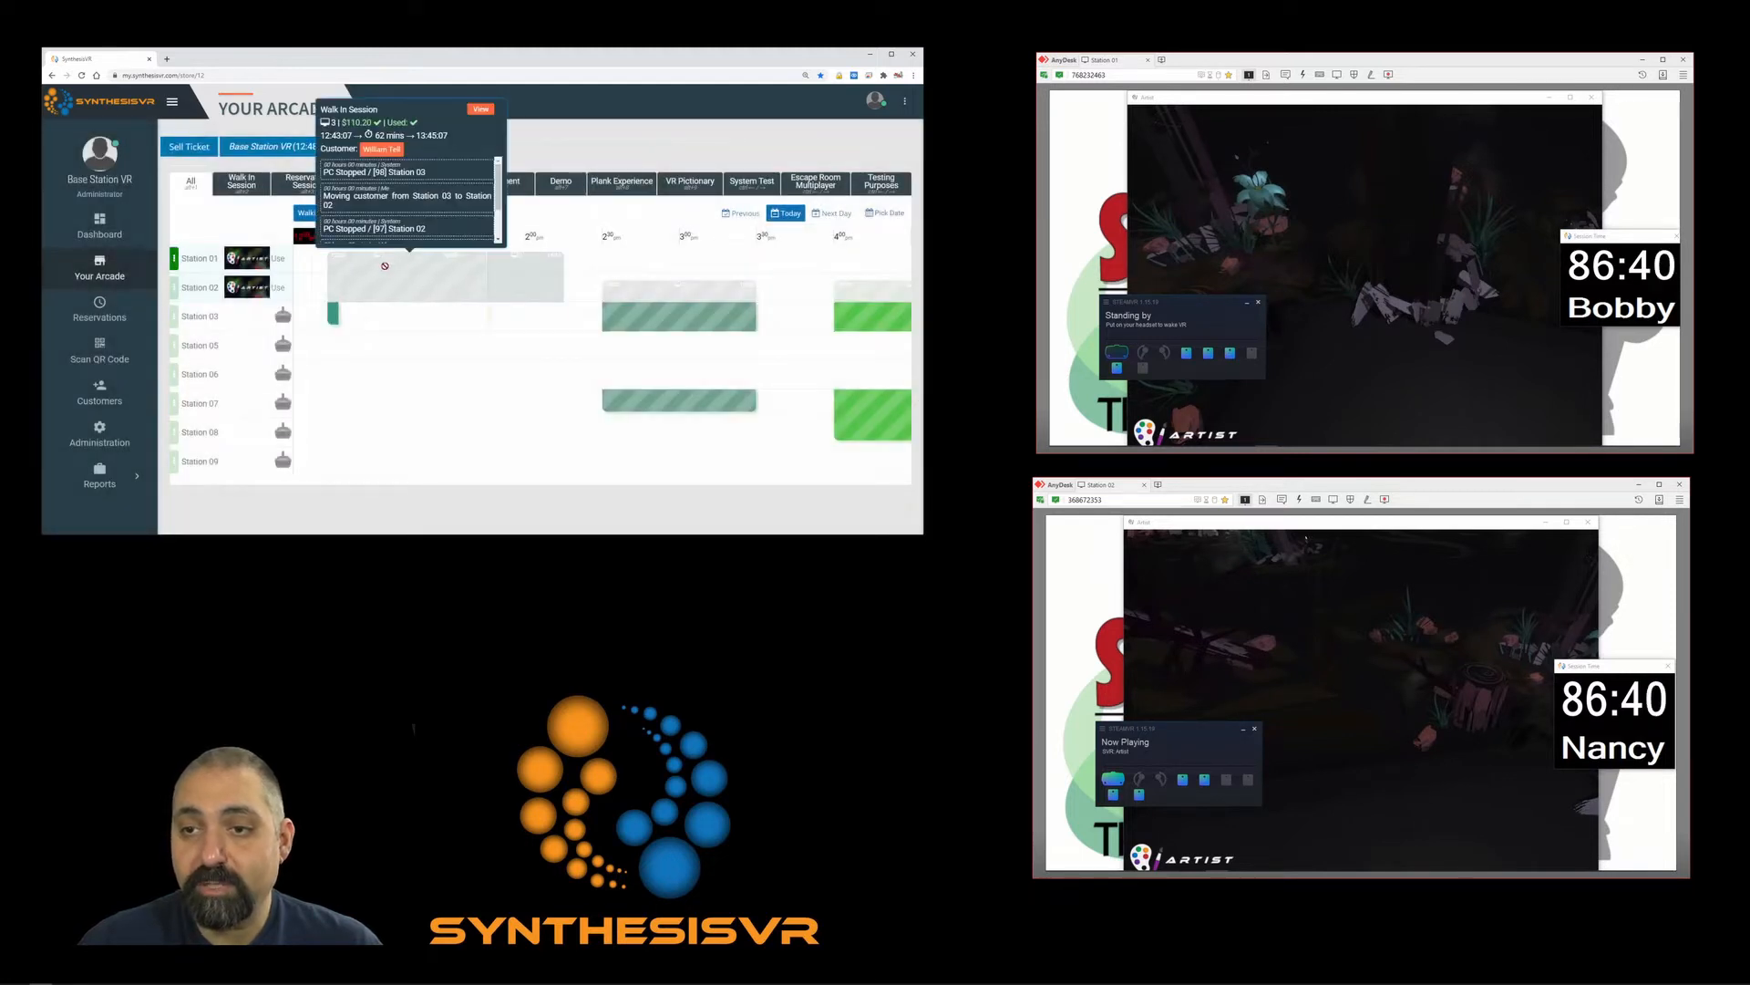
# Search 'prop' and choose Propagation as the game for Stations 01 and 02.
pyautogui.click(384, 265)
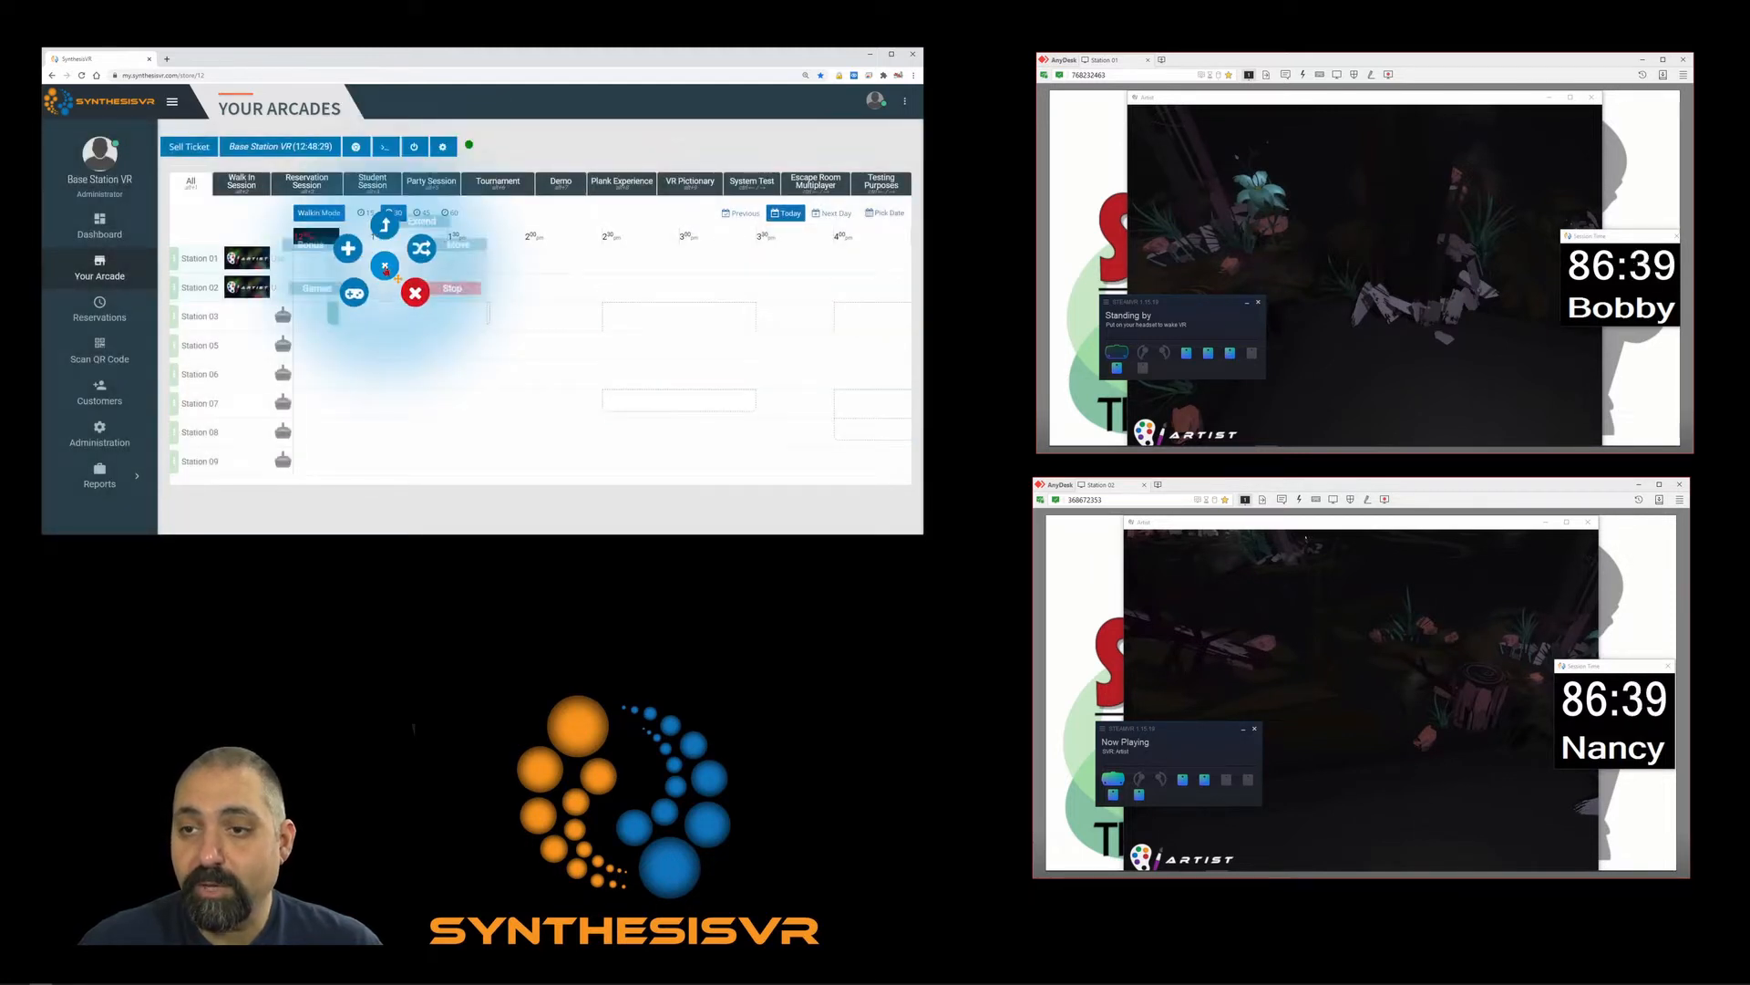
pyautogui.click(349, 299)
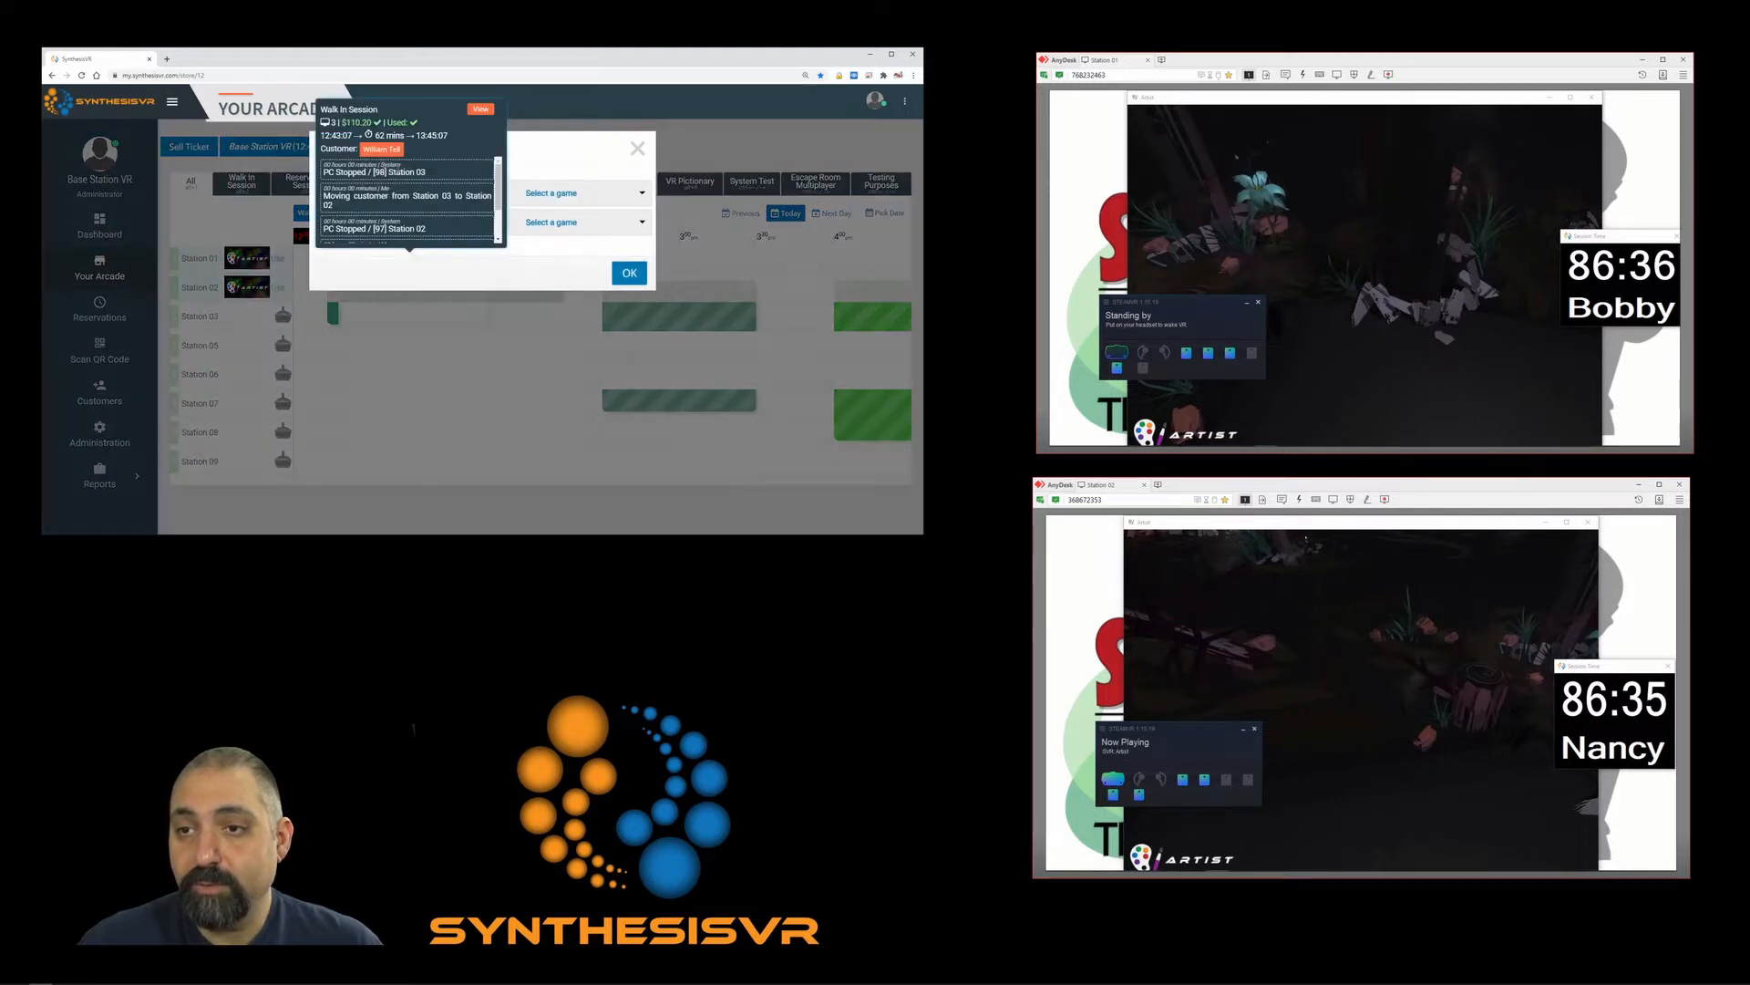
pyautogui.click(396, 192)
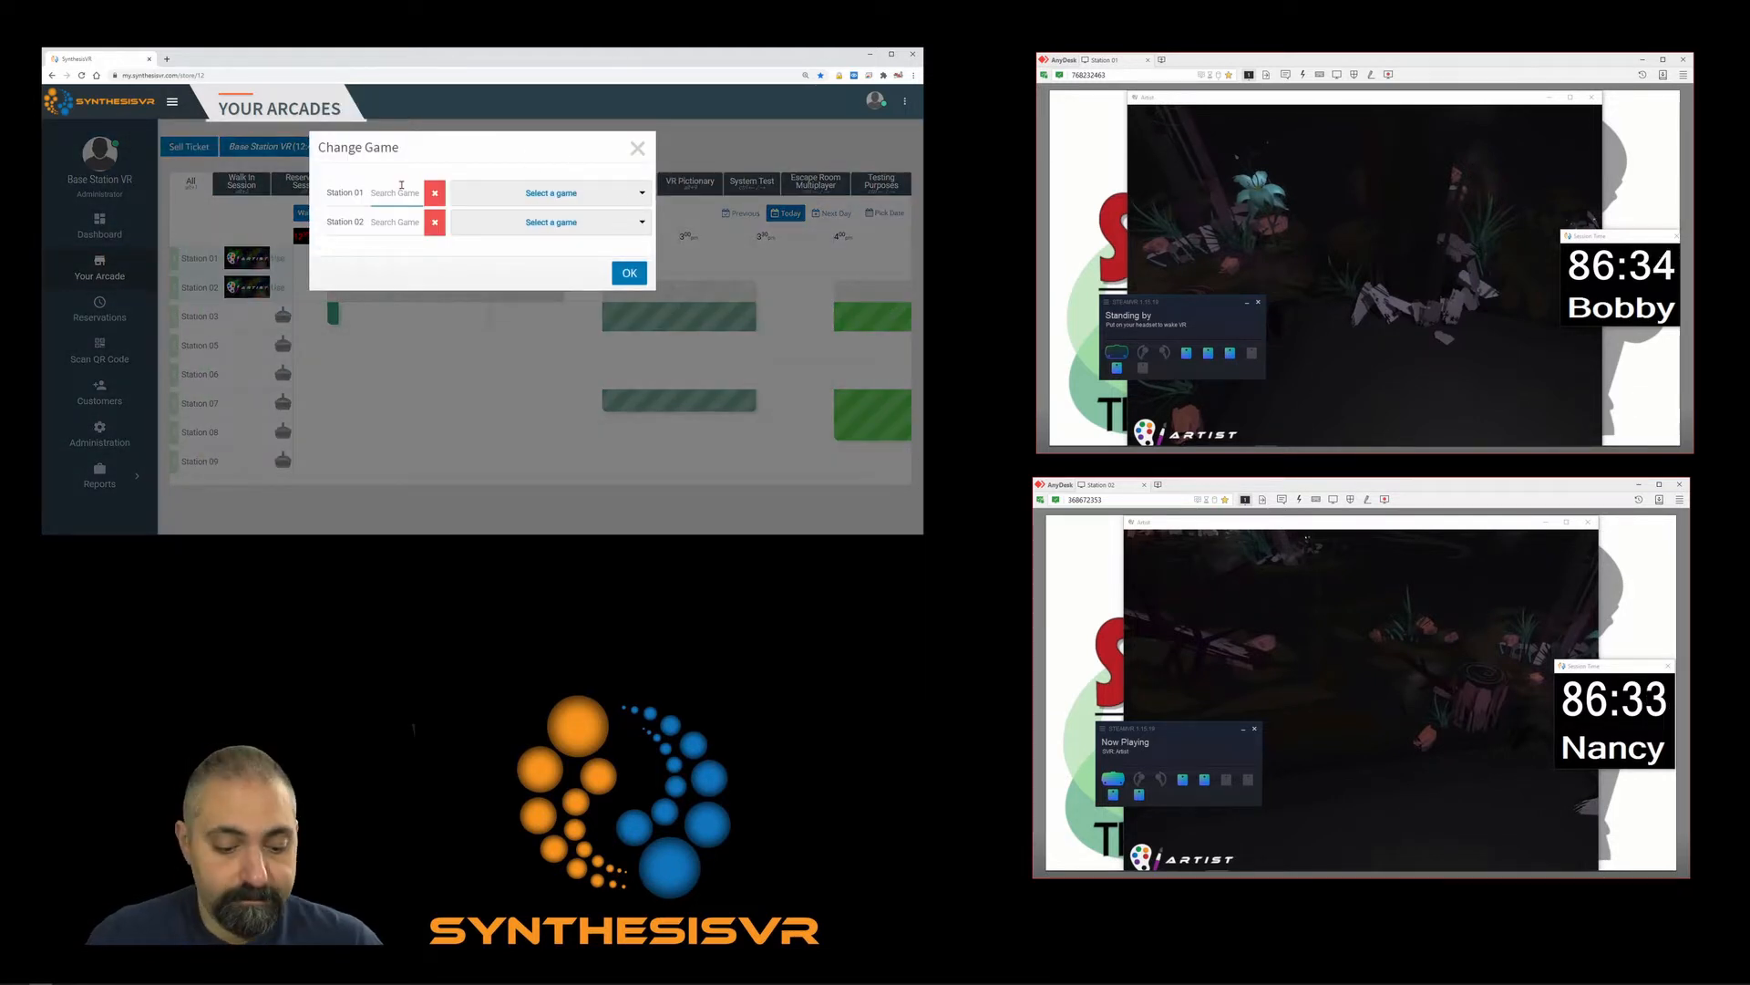
pyautogui.write('prop')
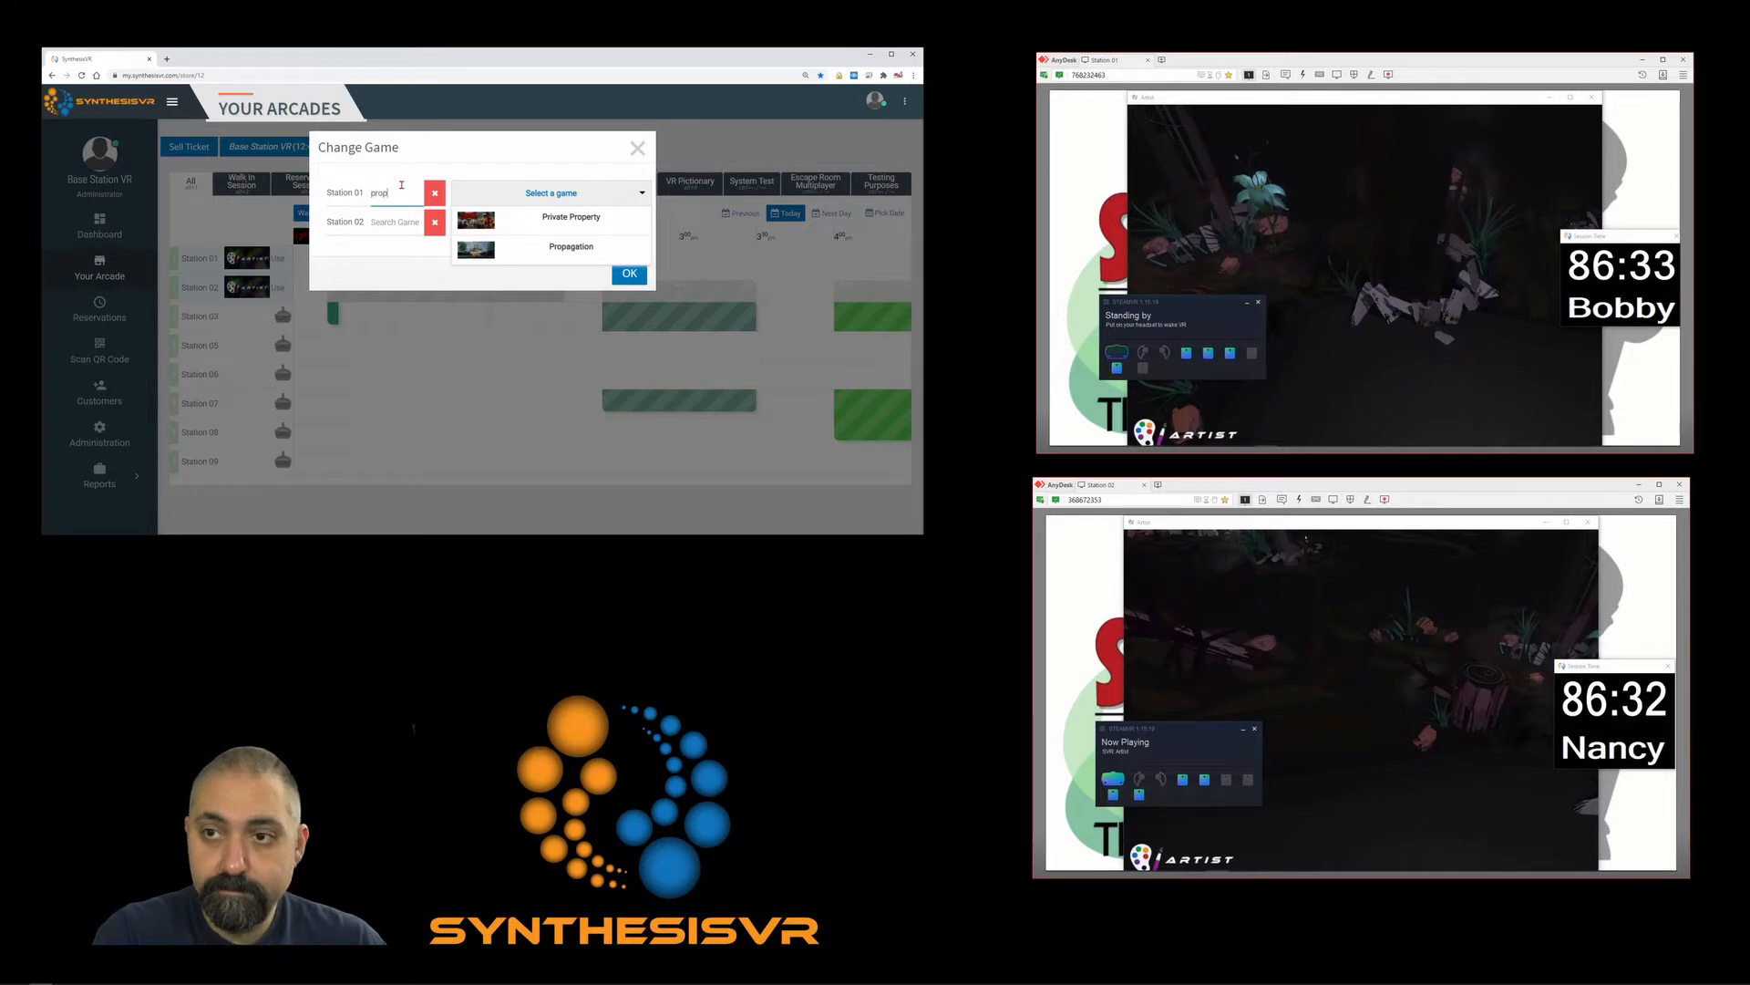
pyautogui.click(565, 247)
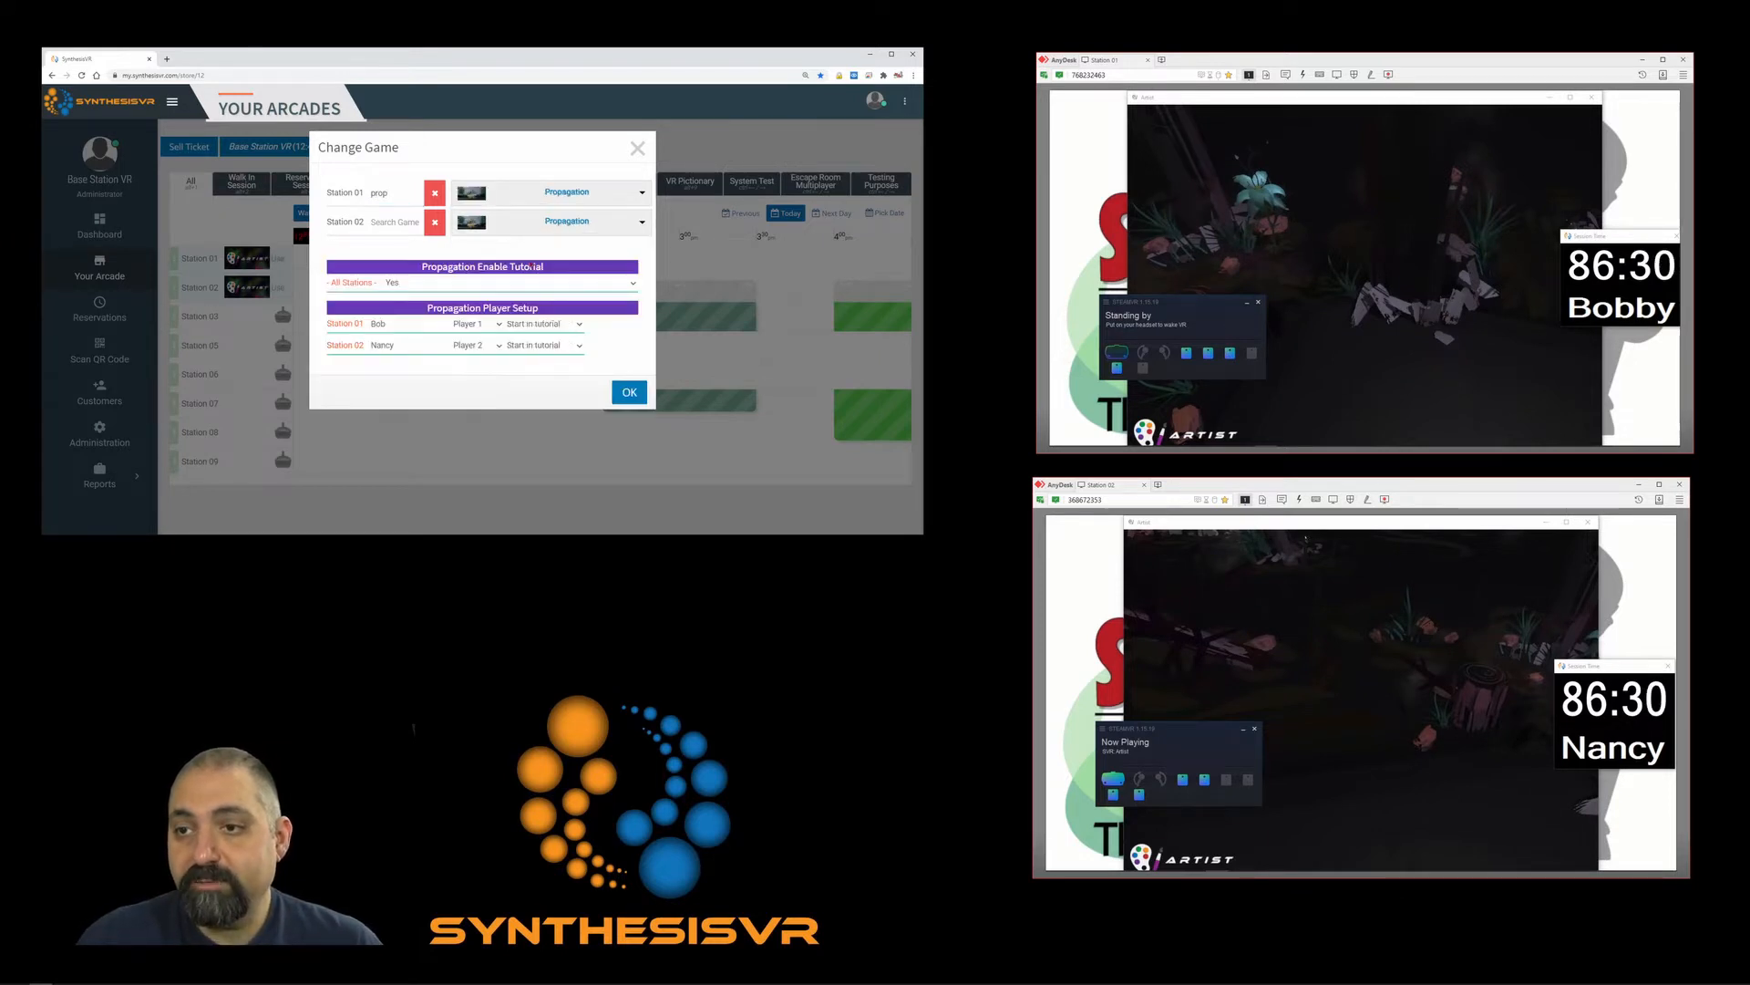
# Toggle the All Stations tutorial off and back on, leaving it set to Yes.
pyautogui.click(437, 289)
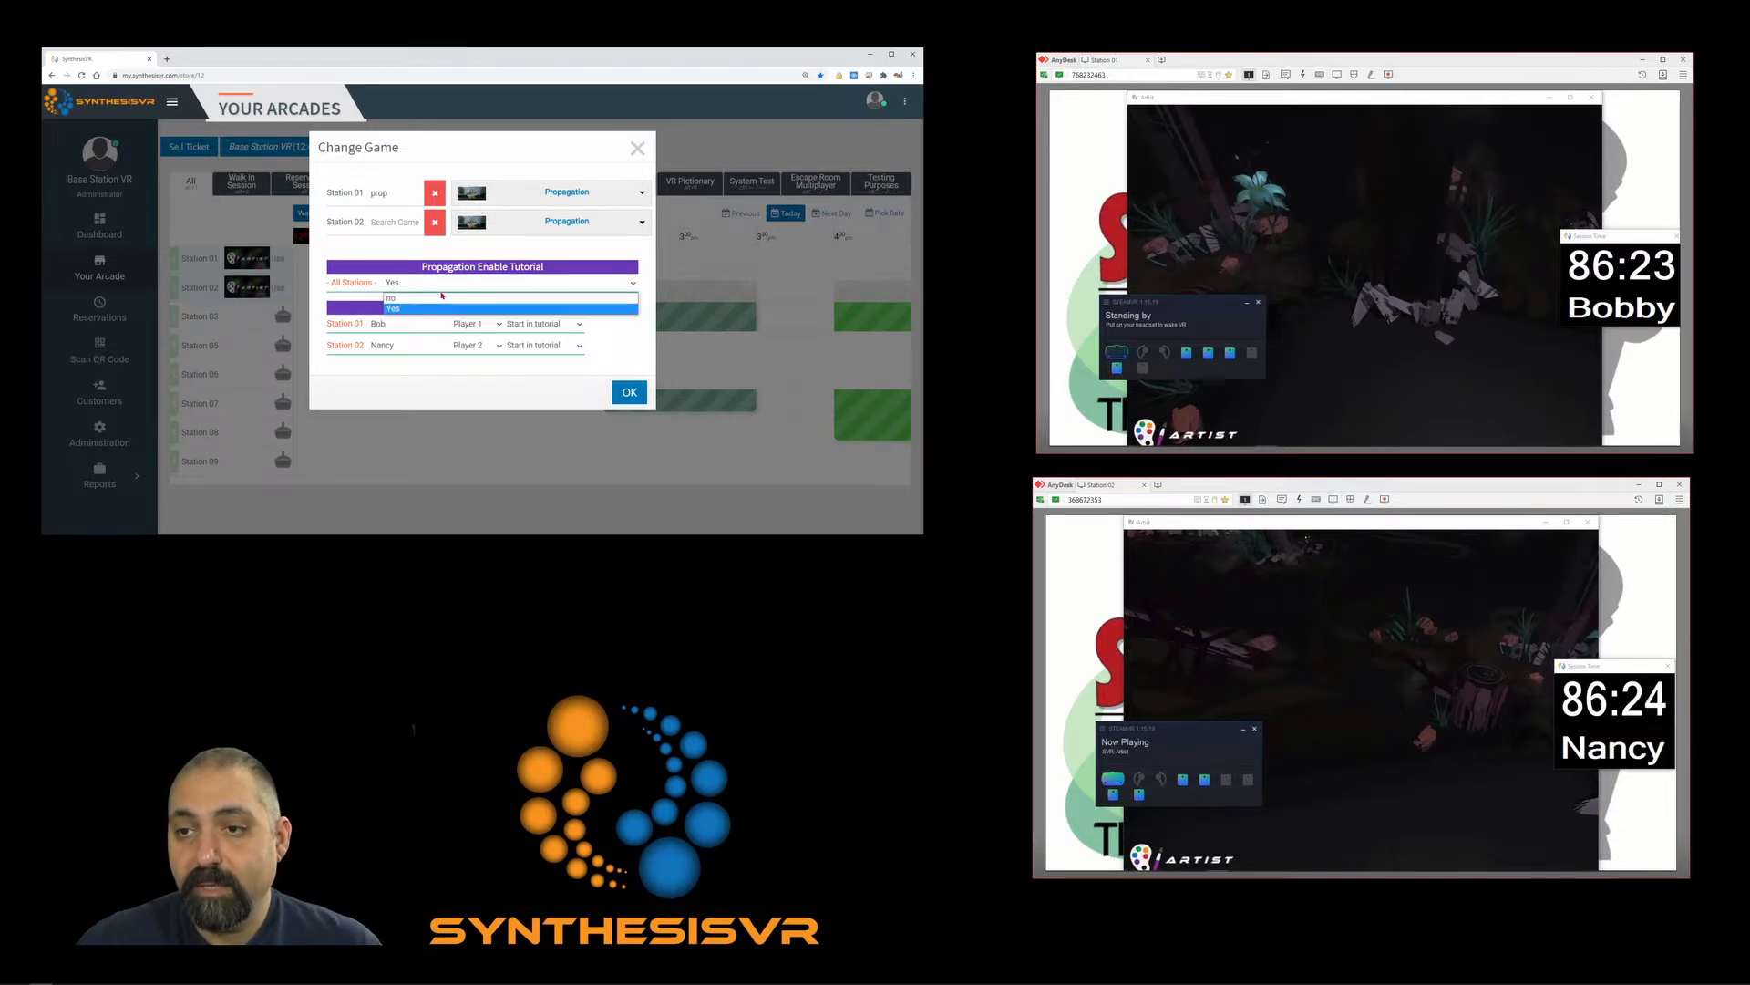
pyautogui.click(421, 298)
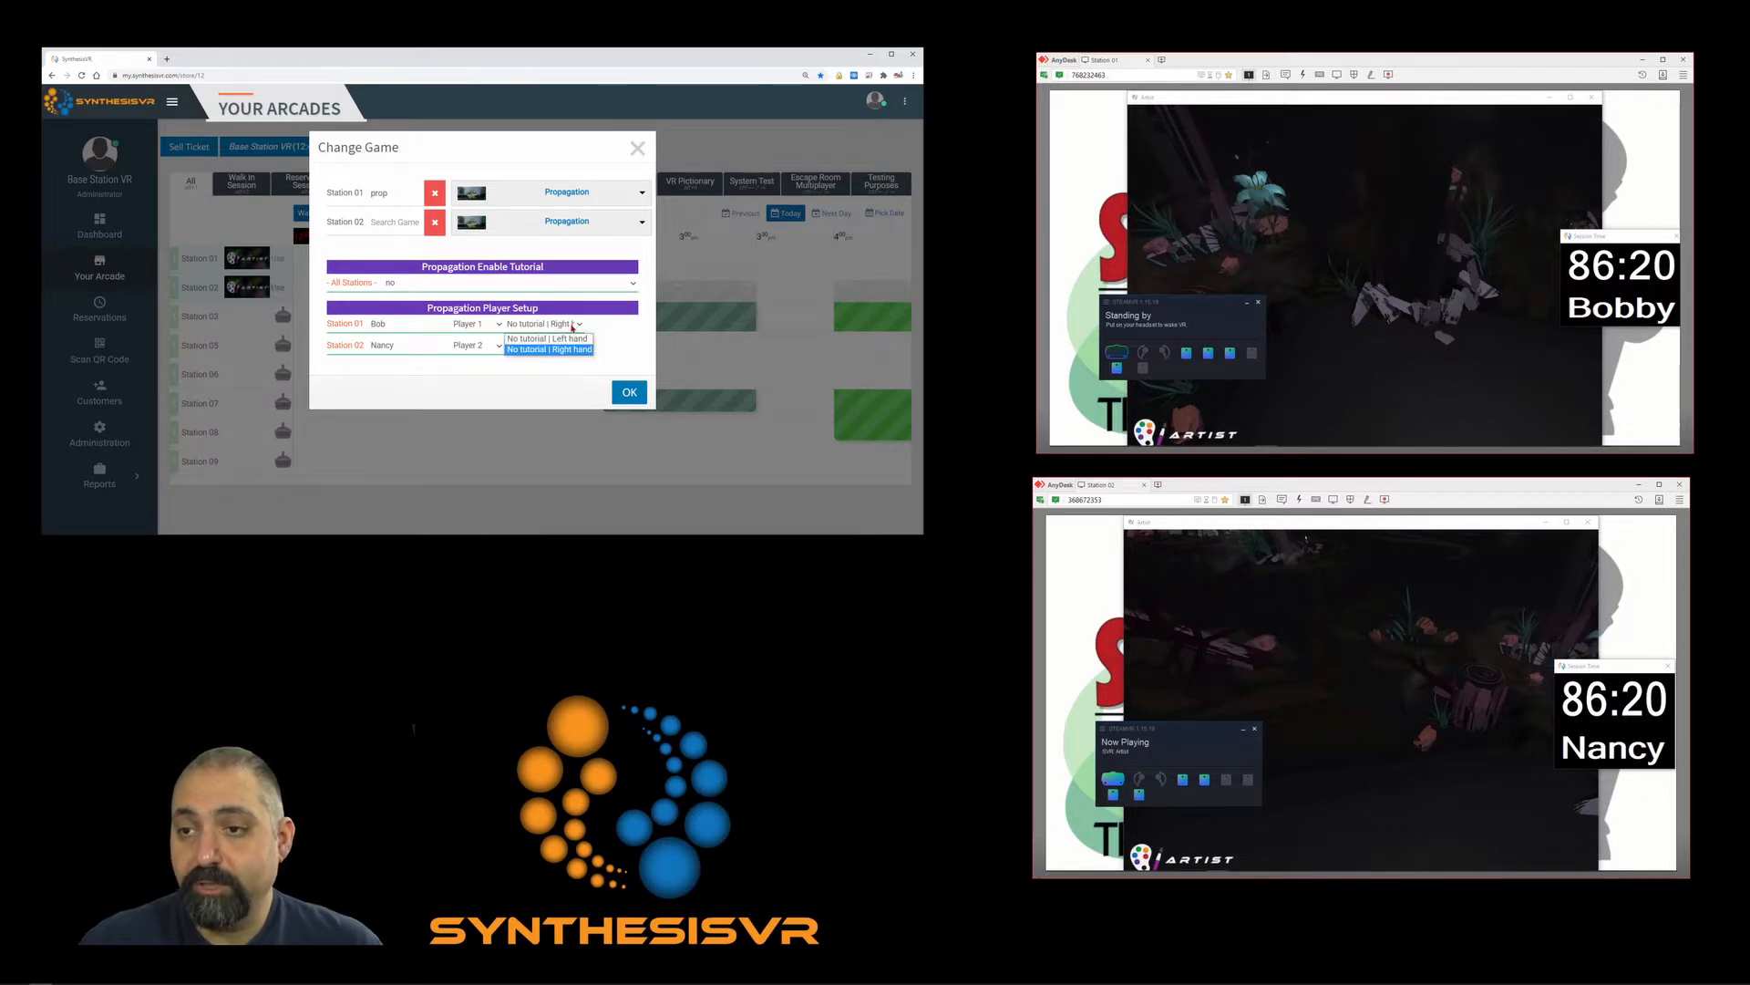
pyautogui.click(452, 287)
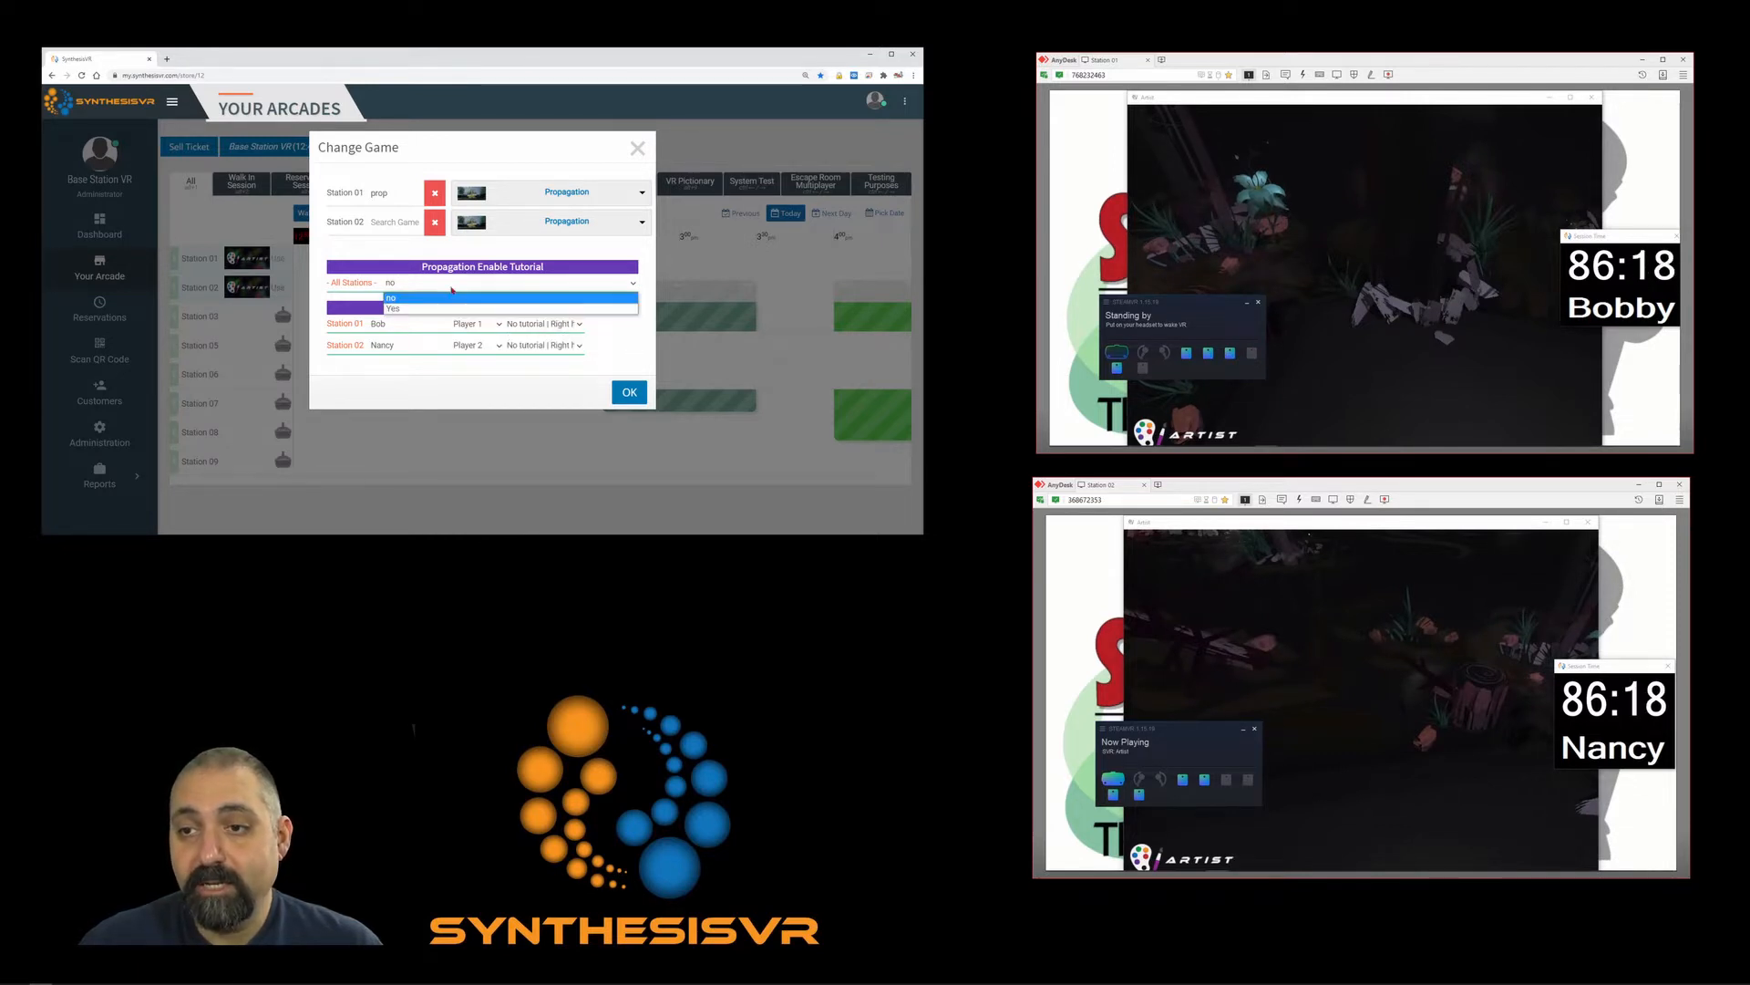
pyautogui.click(448, 309)
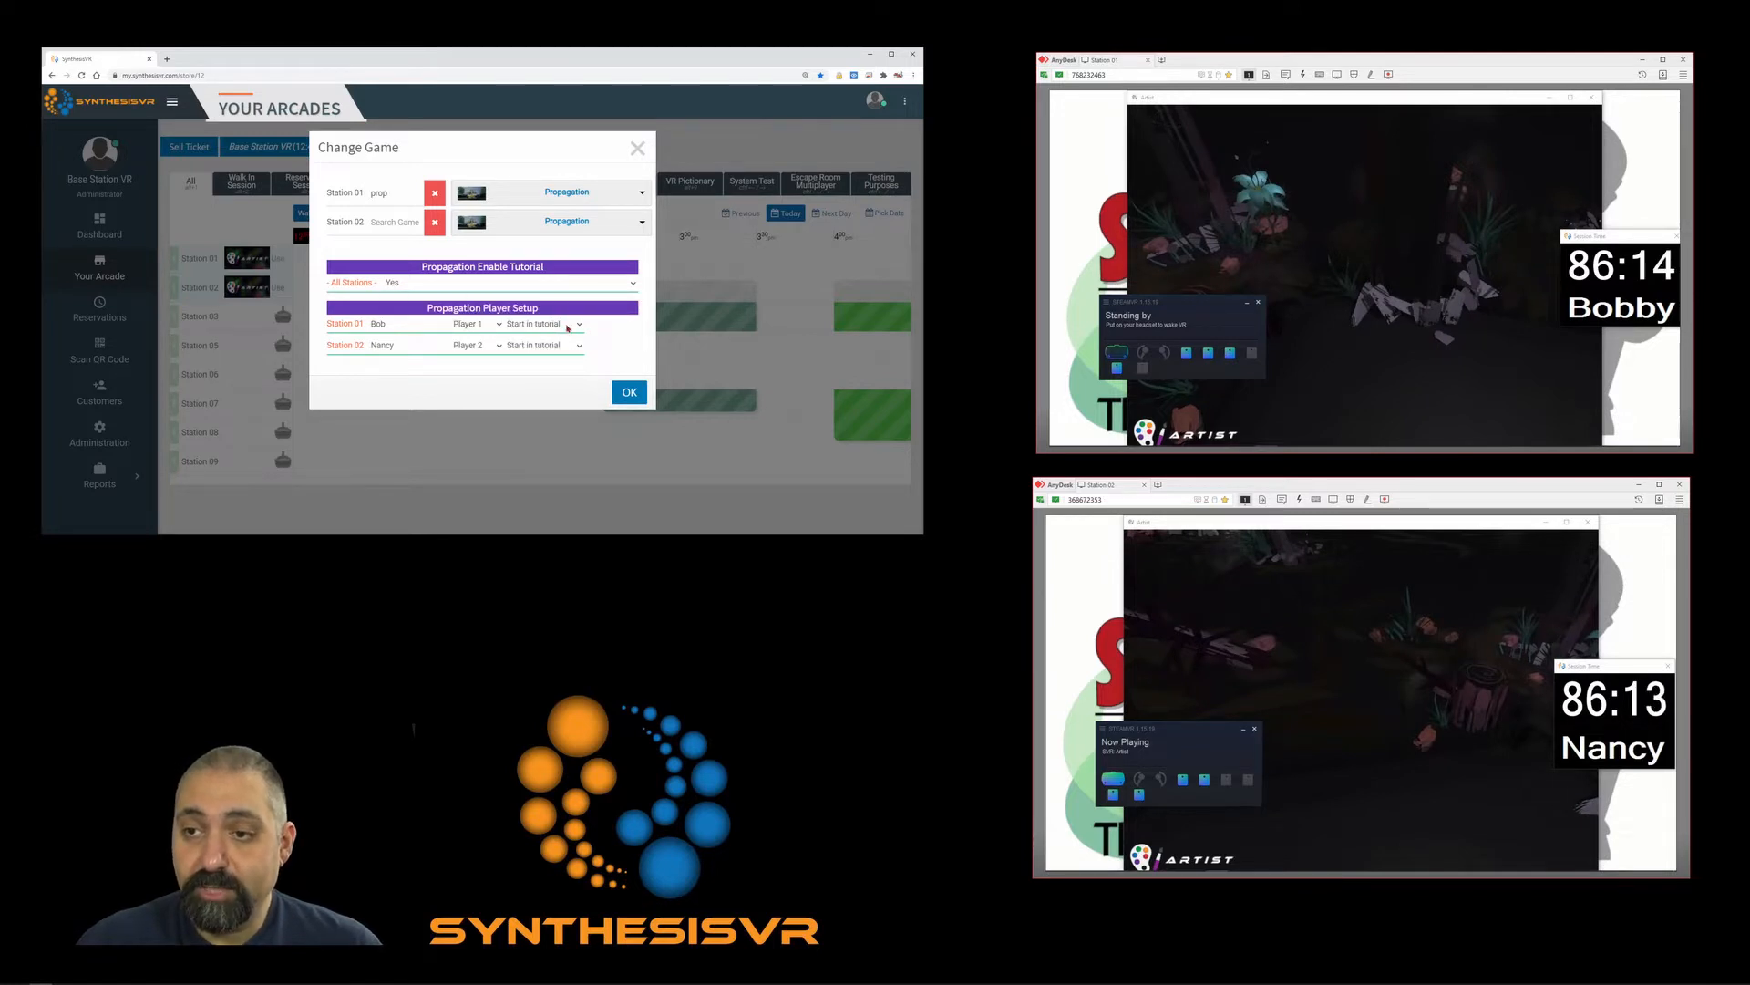
# Enter a new player name for Station 01 and close the game chooser.
pyautogui.click(381, 324)
pyautogui.write('Bo')
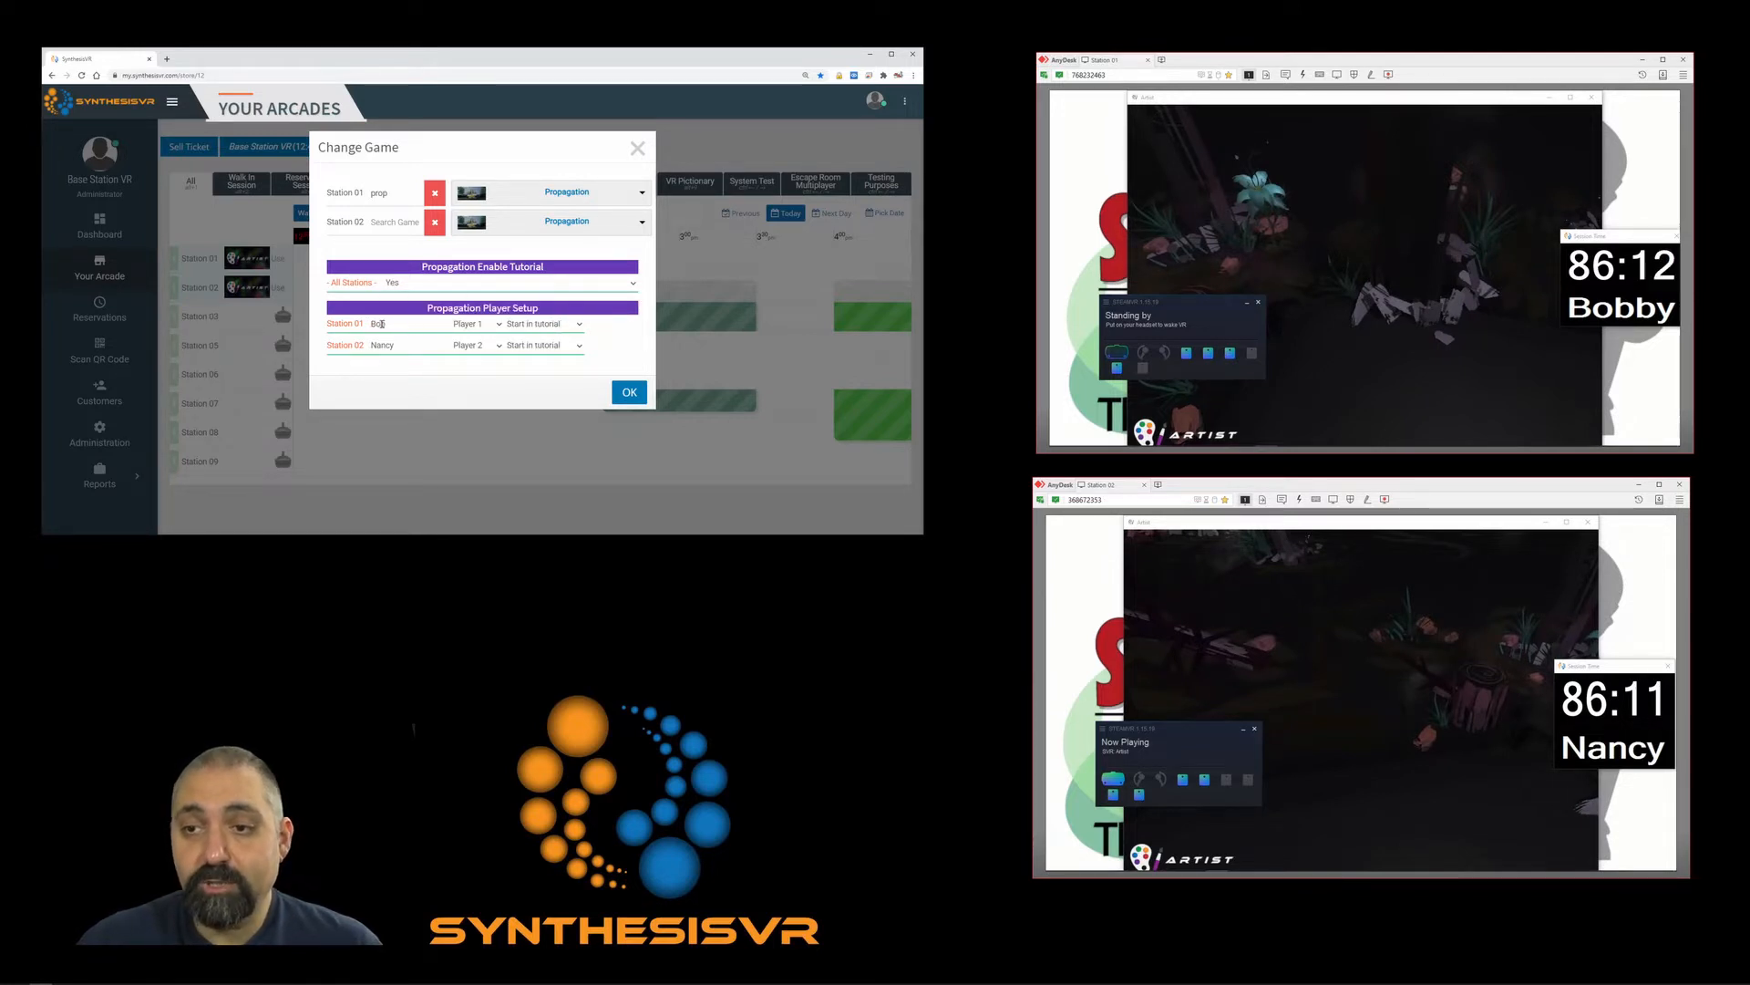
pyautogui.write('b')
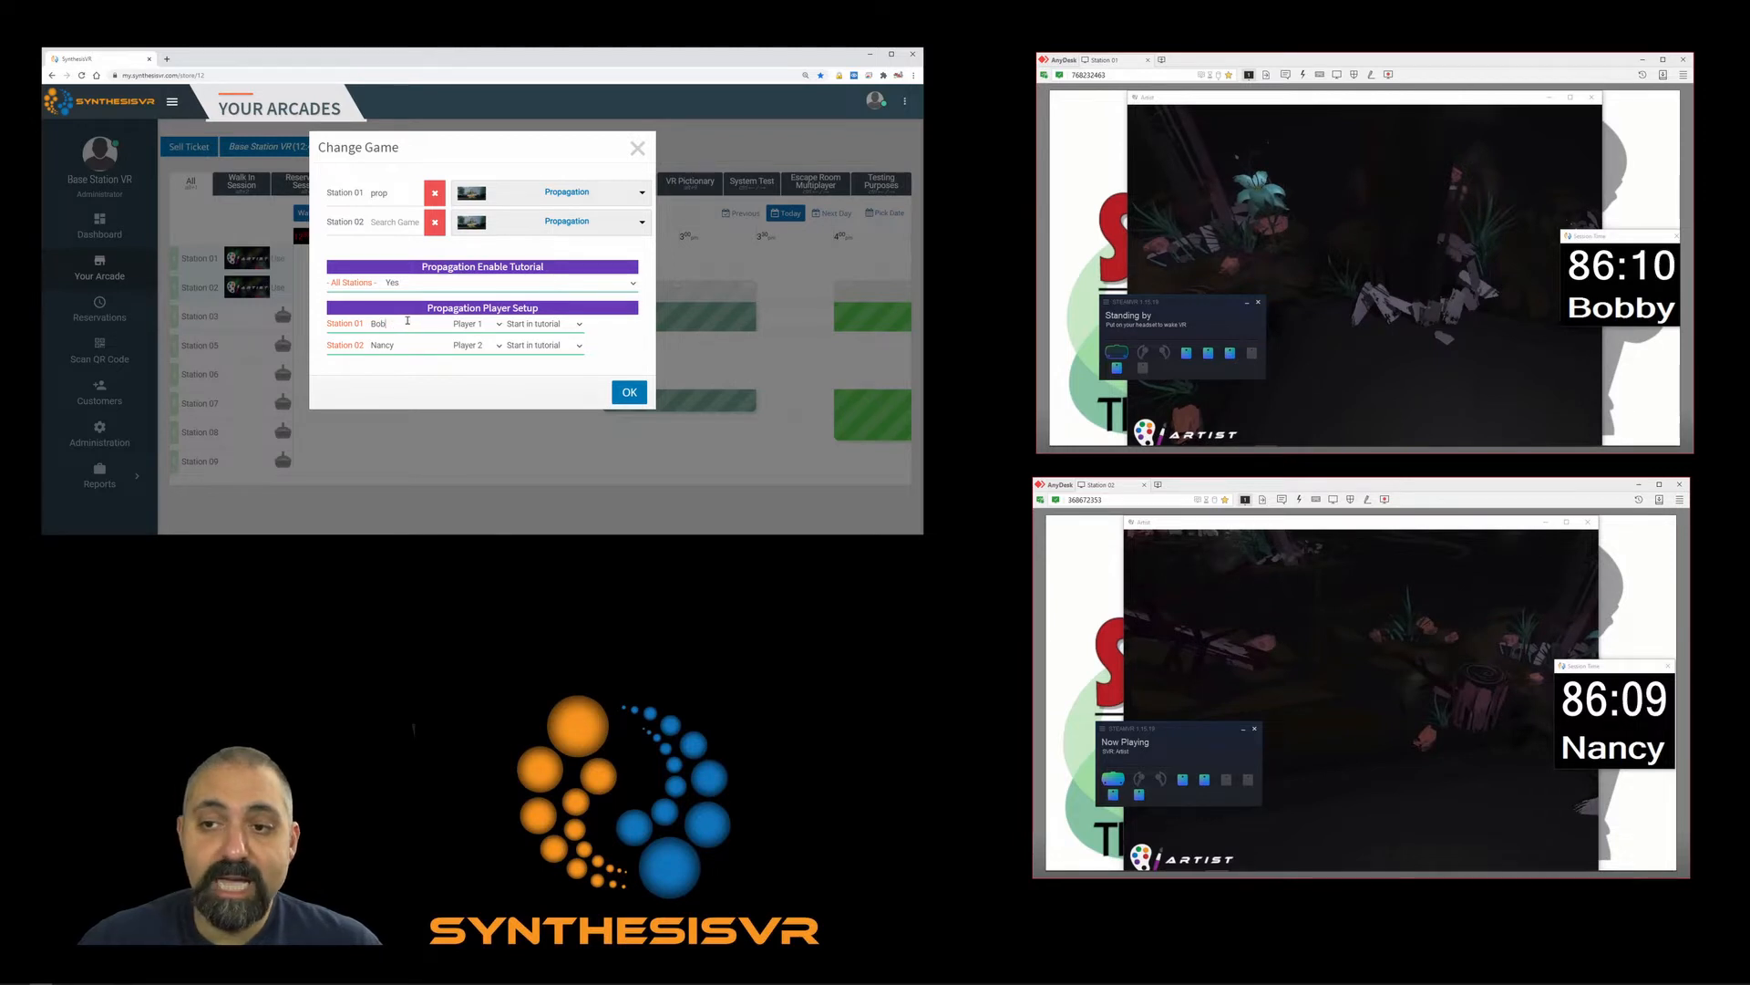
pyautogui.write('by')
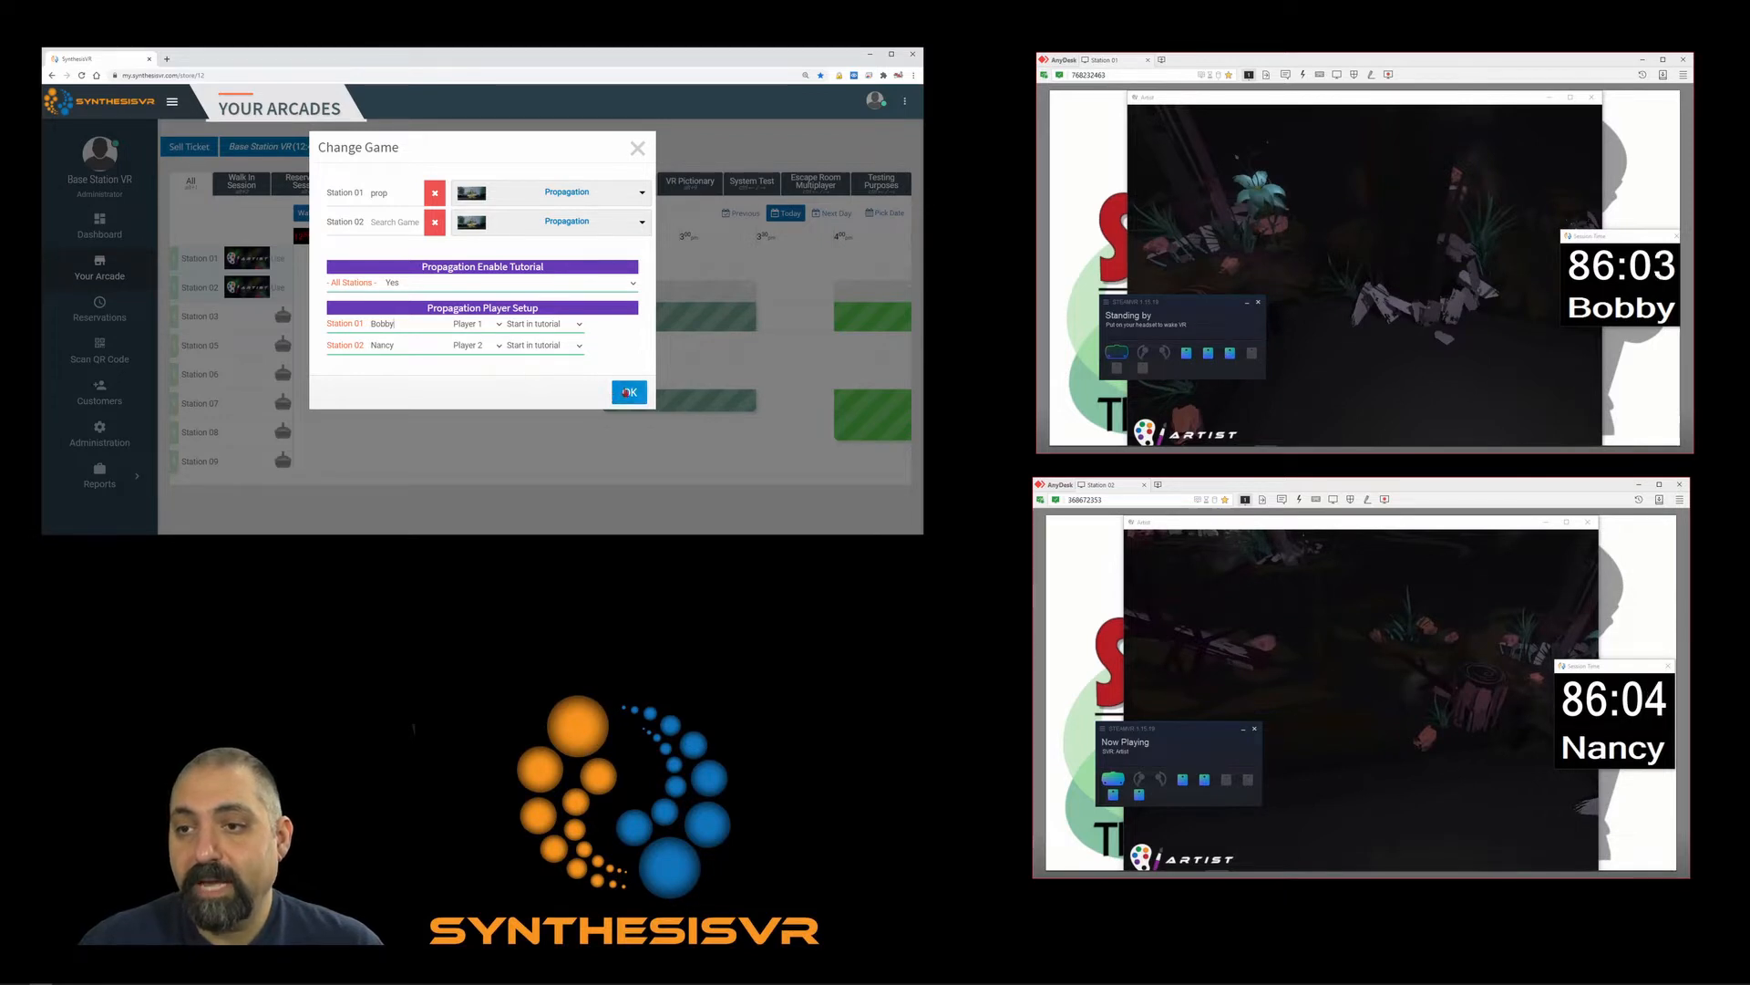
pyautogui.click(638, 148)
pyautogui.click(370, 269)
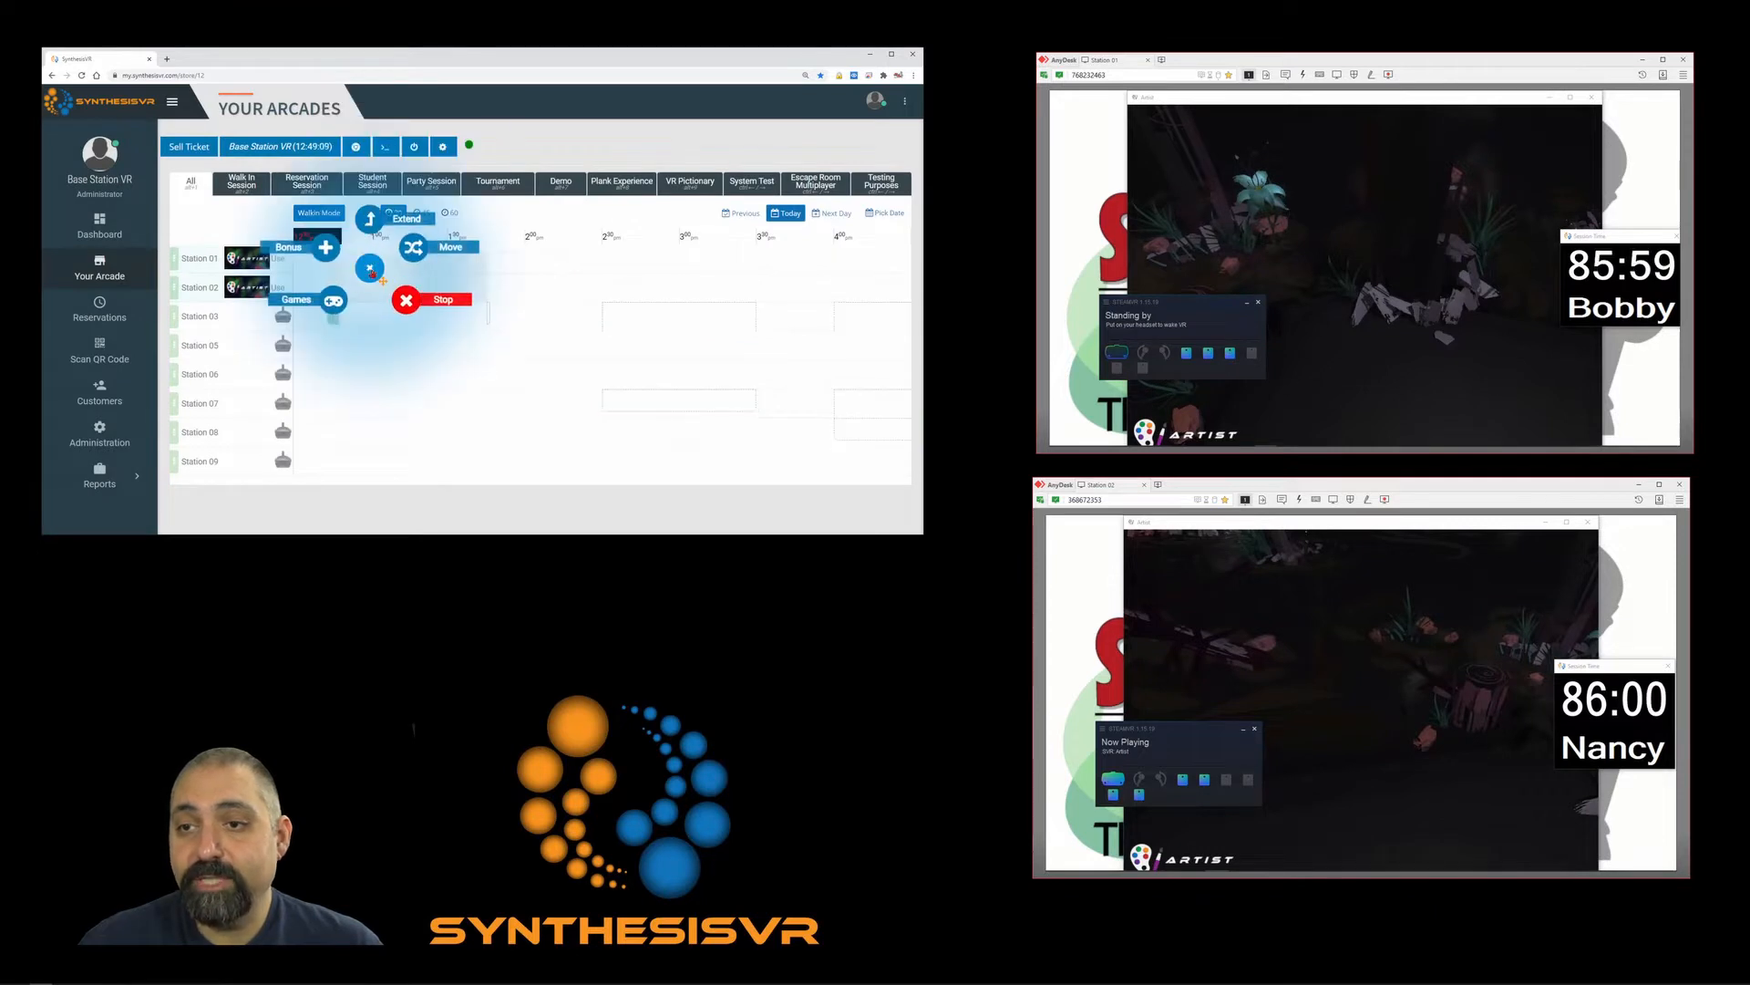
pyautogui.click(322, 304)
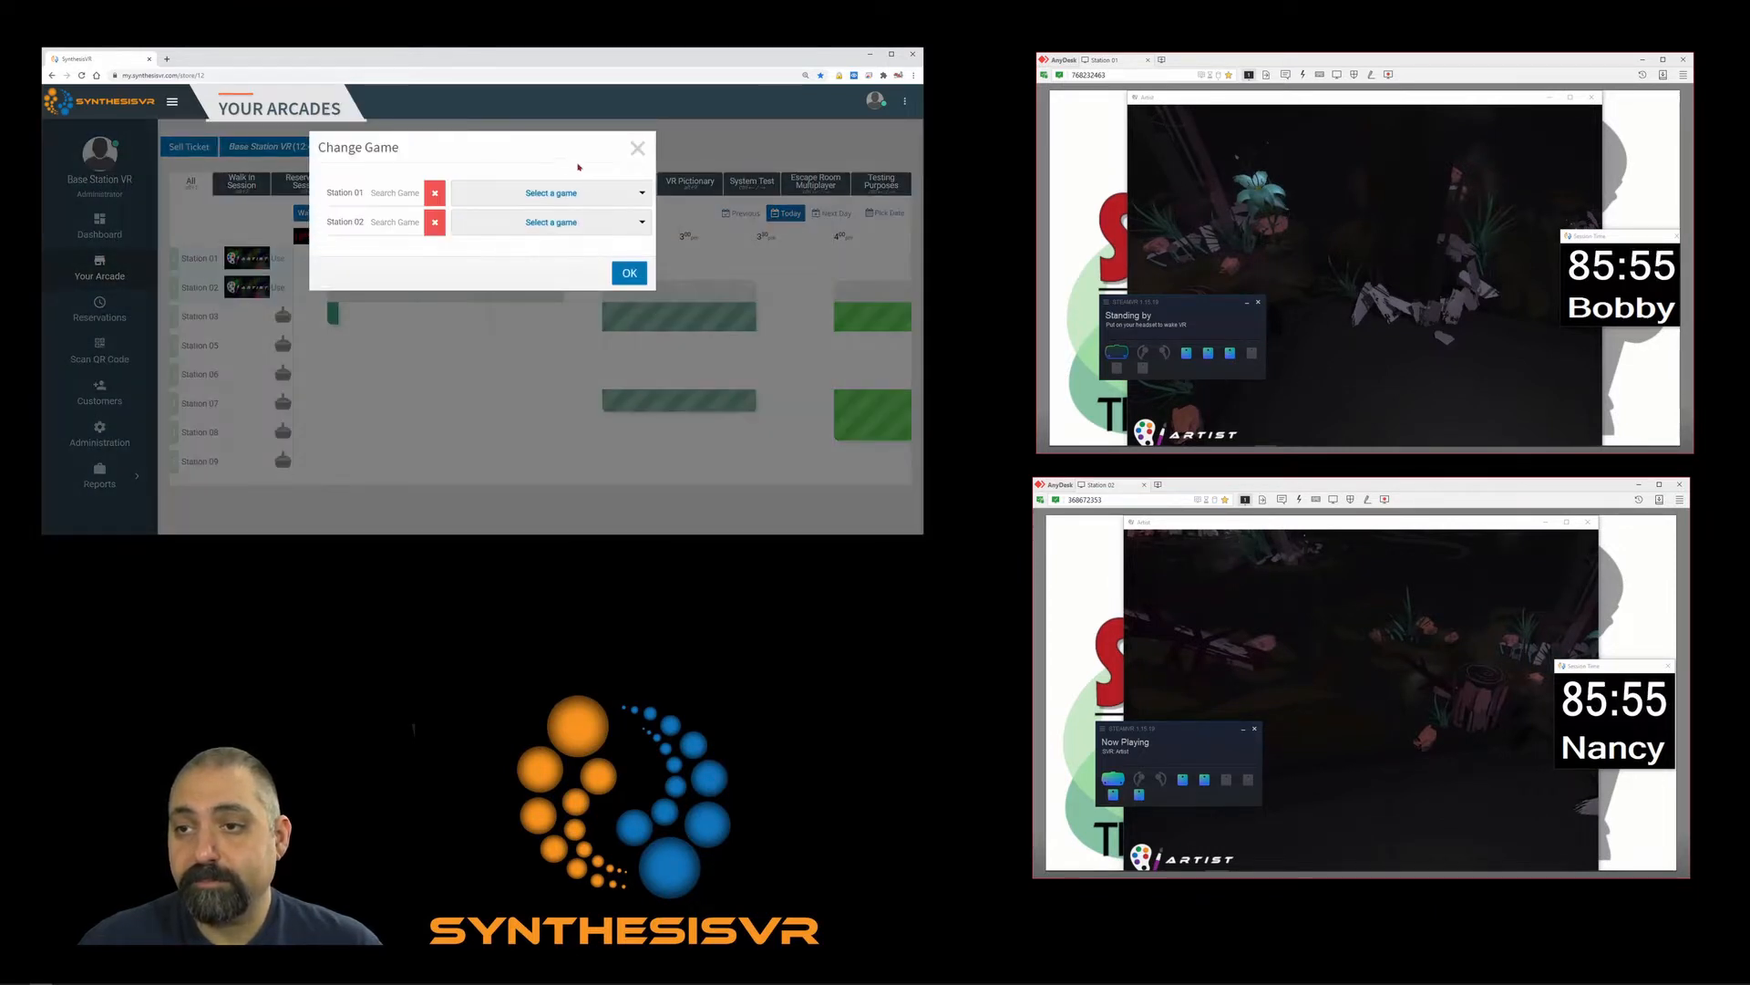
pyautogui.click(400, 181)
pyautogui.write('burn')
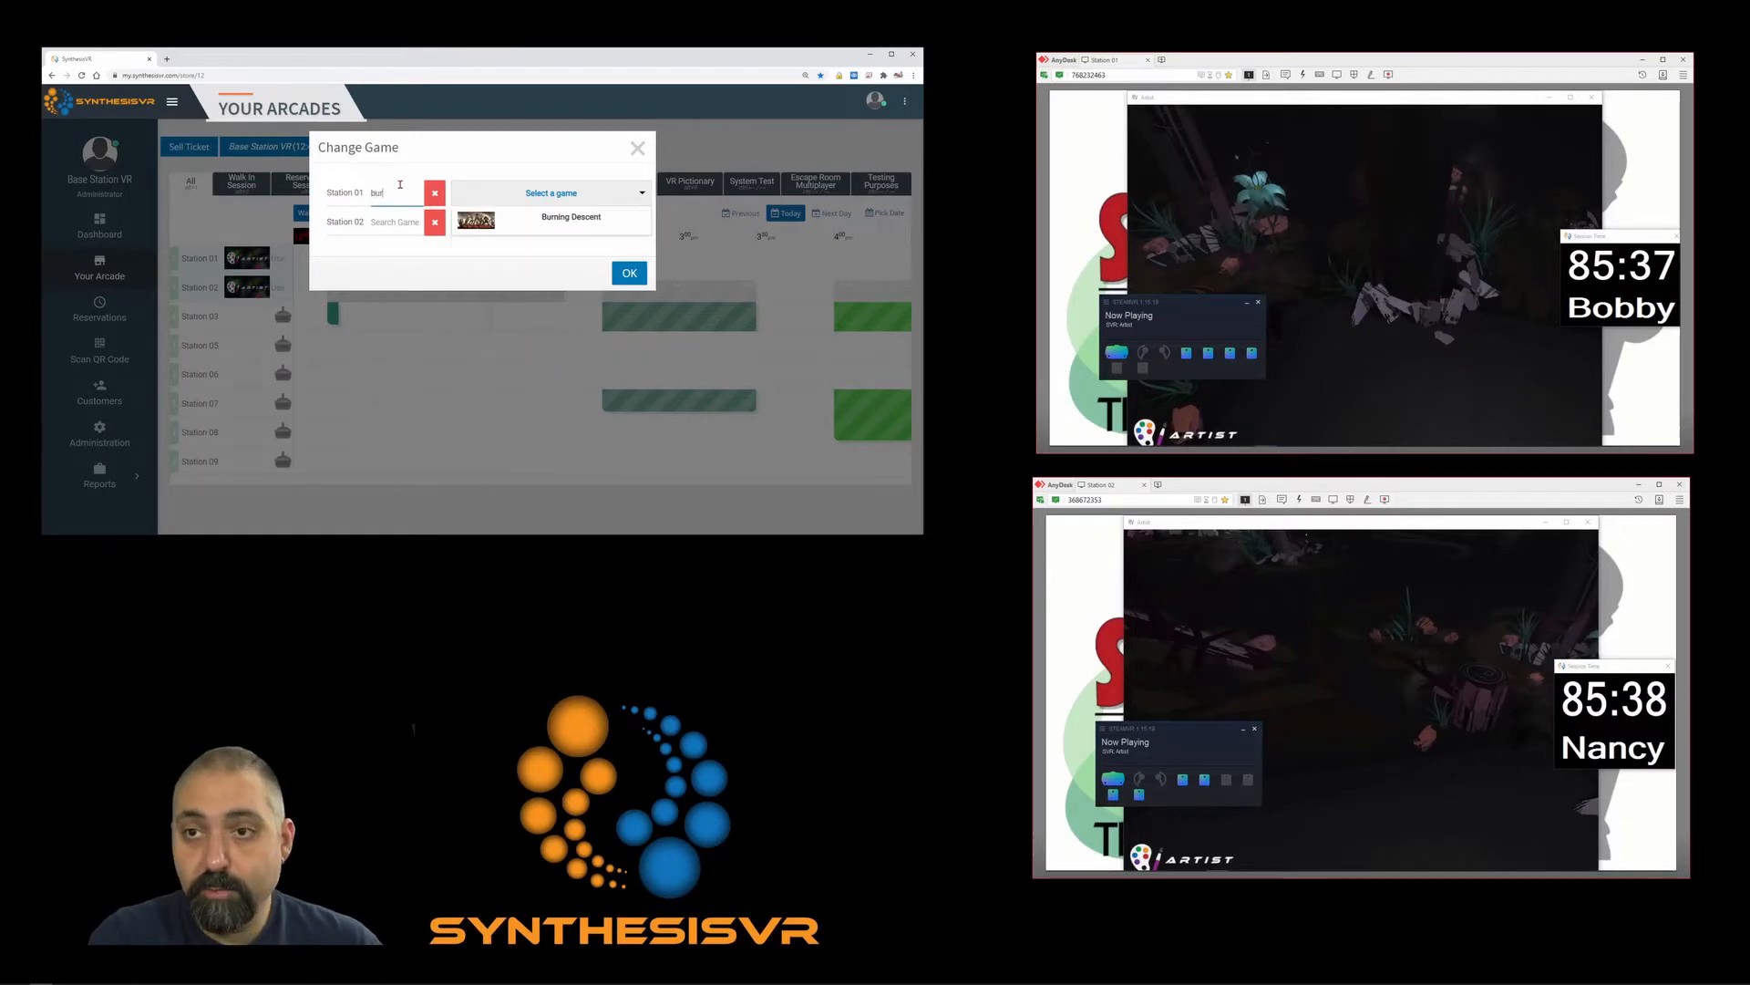
pyautogui.click(565, 224)
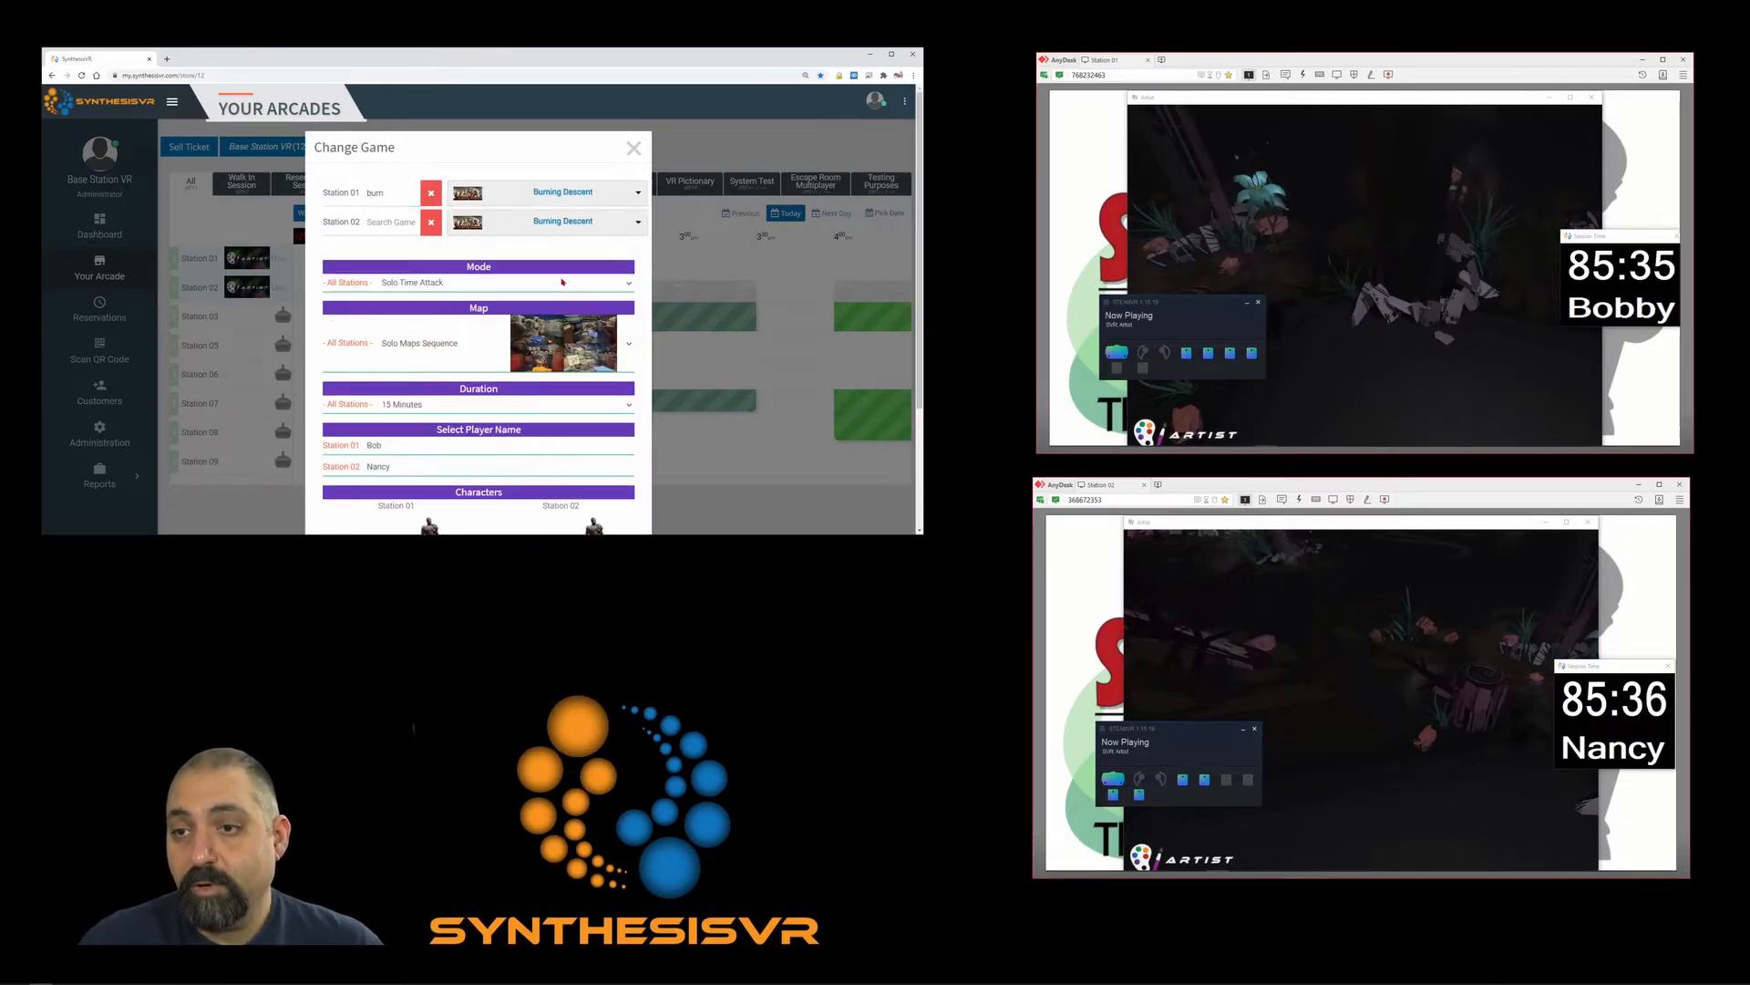
pyautogui.scroll(-2, 538, 278)
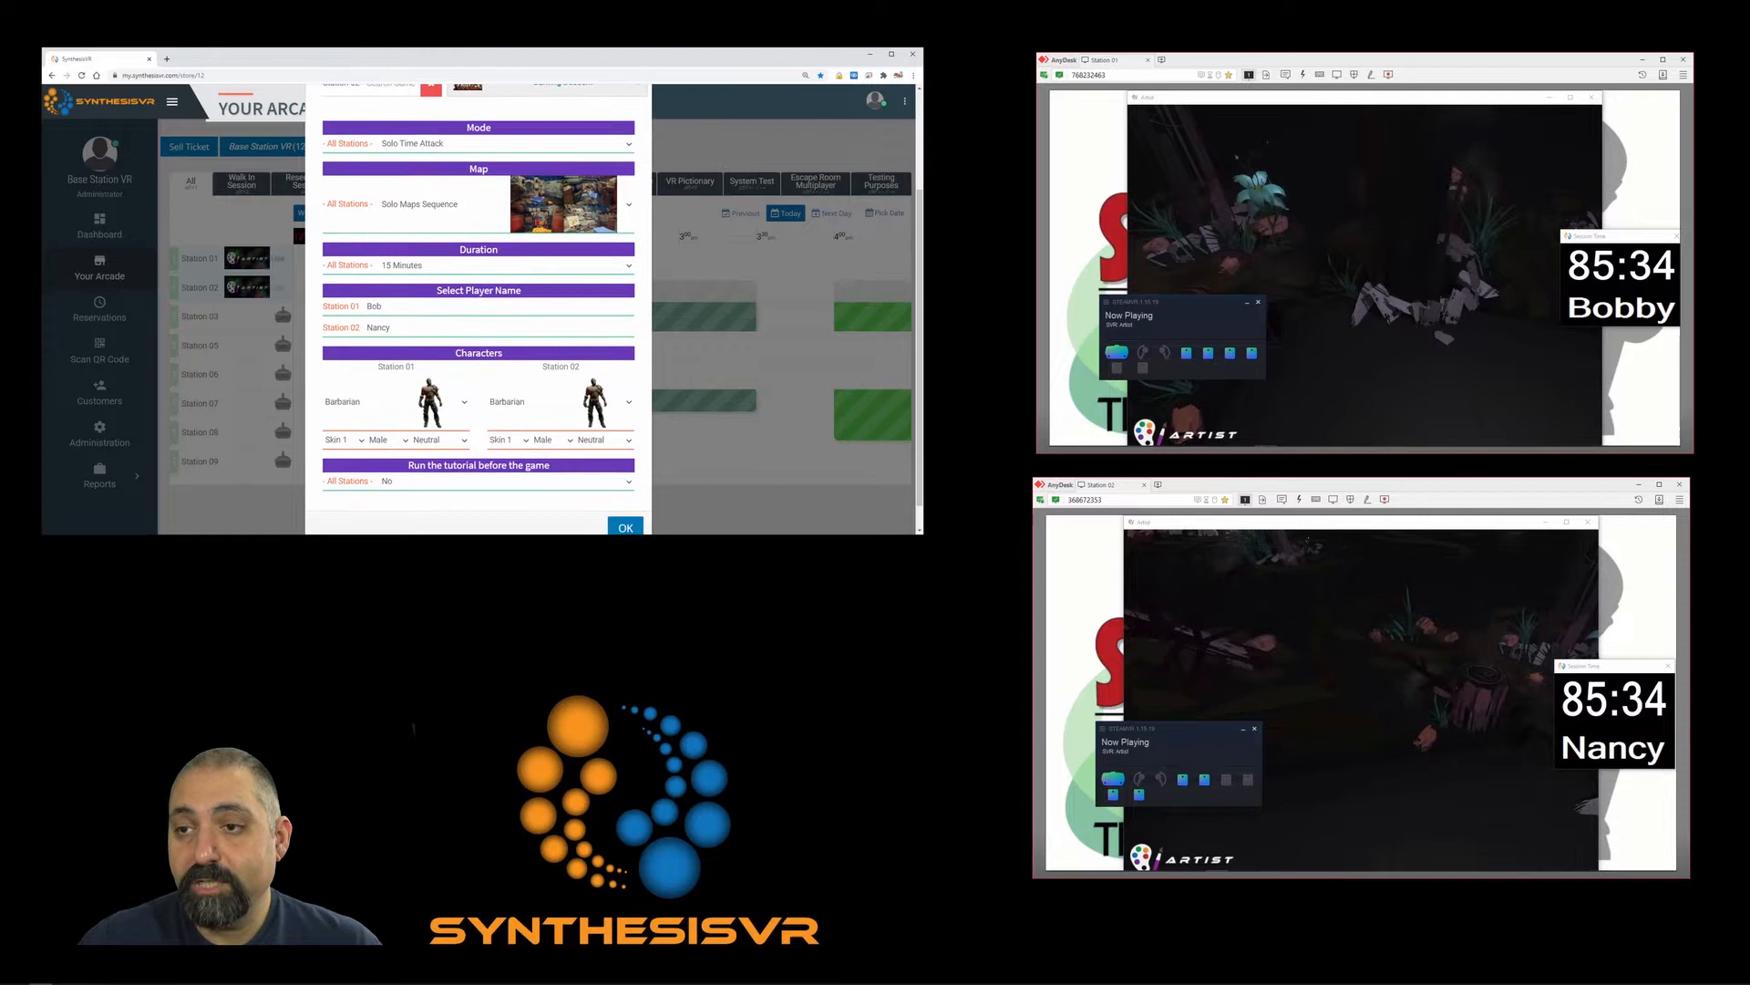
pyautogui.click(543, 151)
pyautogui.click(515, 158)
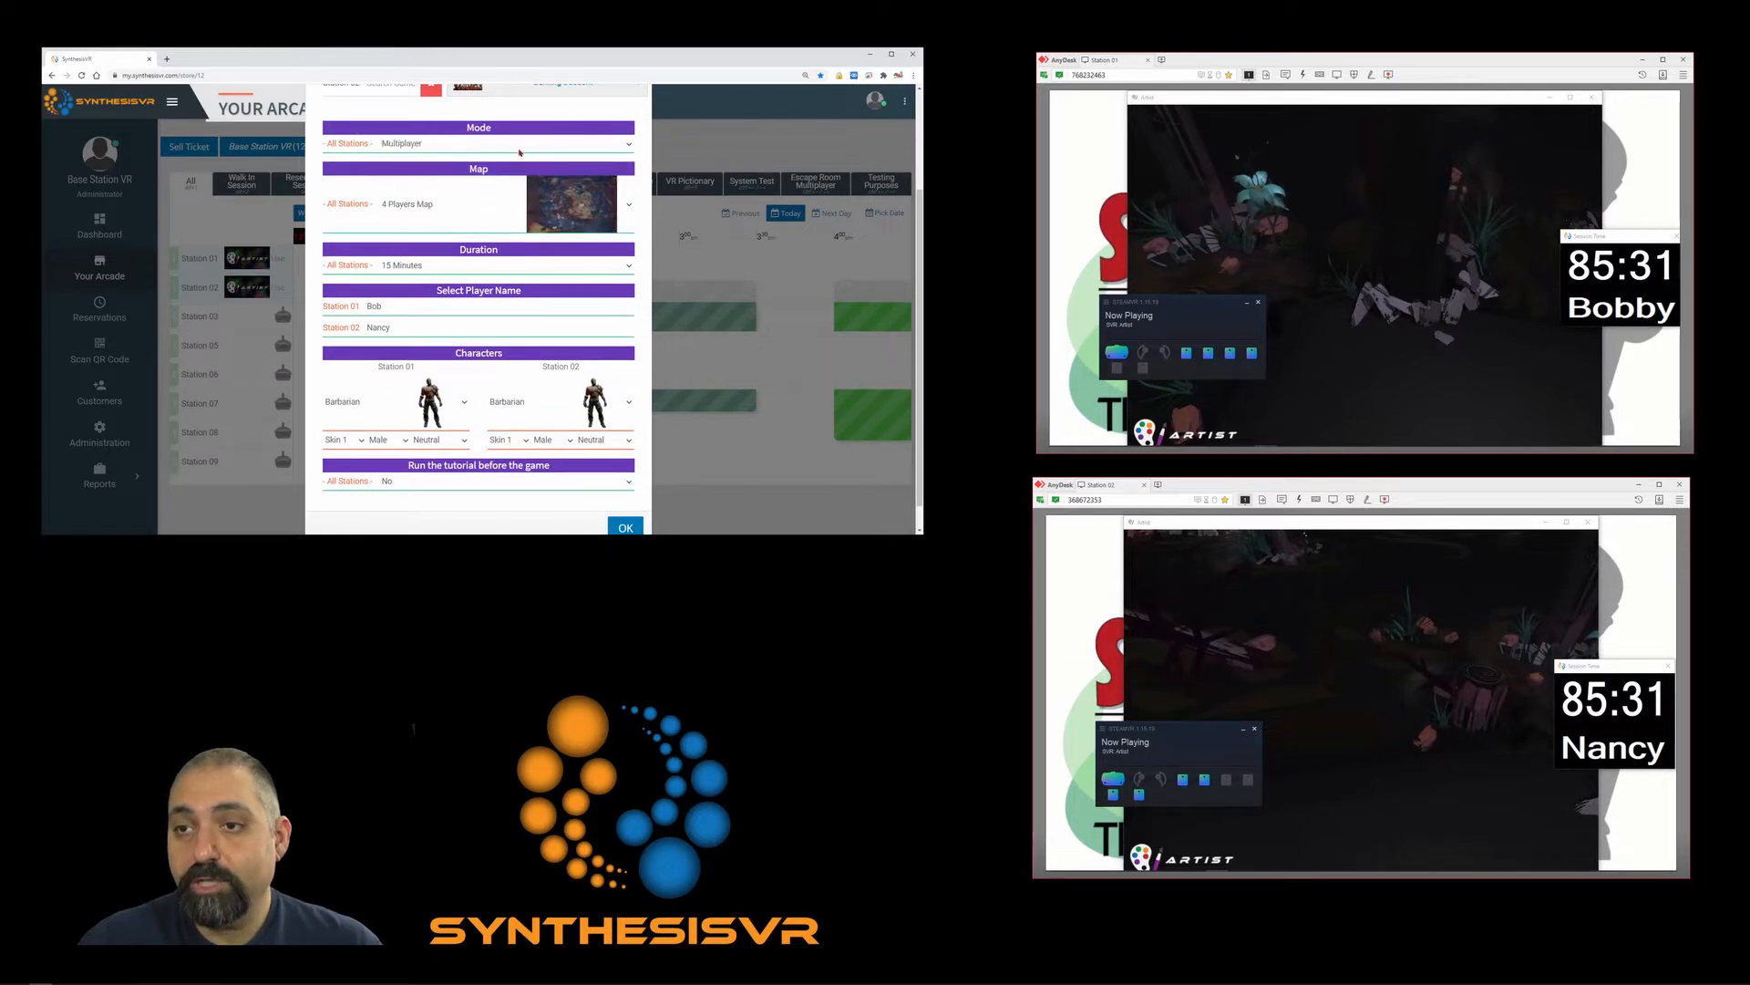
pyautogui.click(517, 146)
pyautogui.click(517, 146)
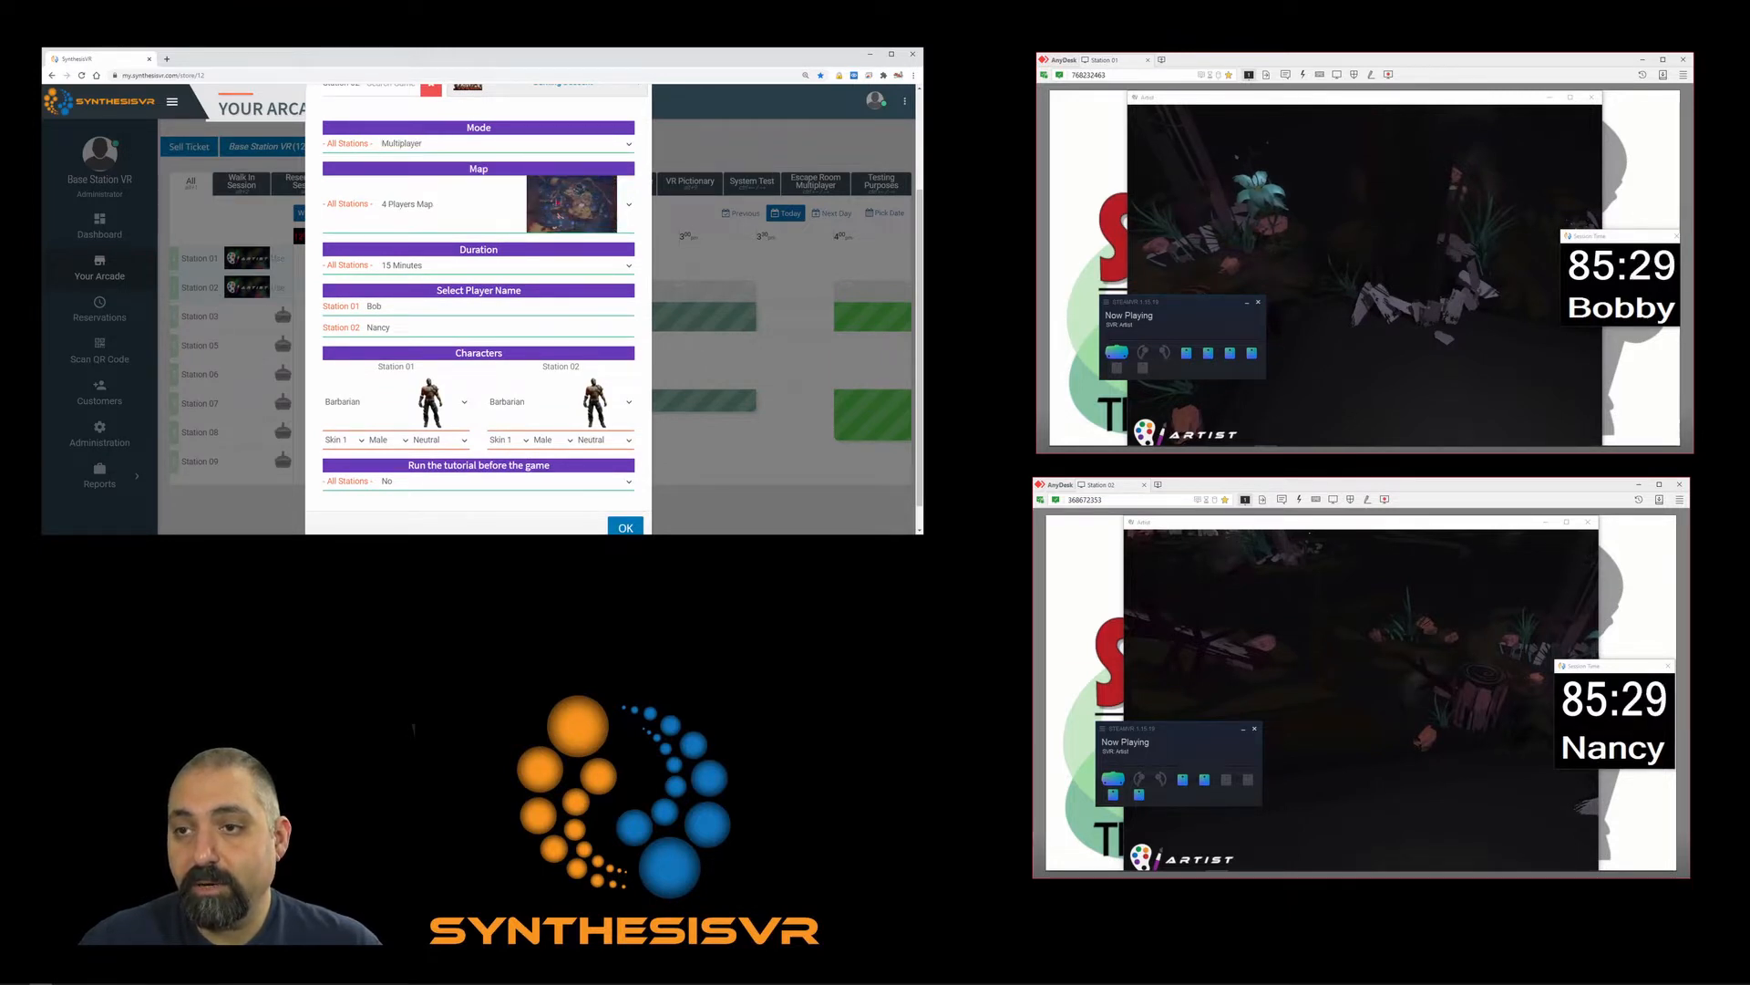
pyautogui.click(629, 206)
pyautogui.press('Down')
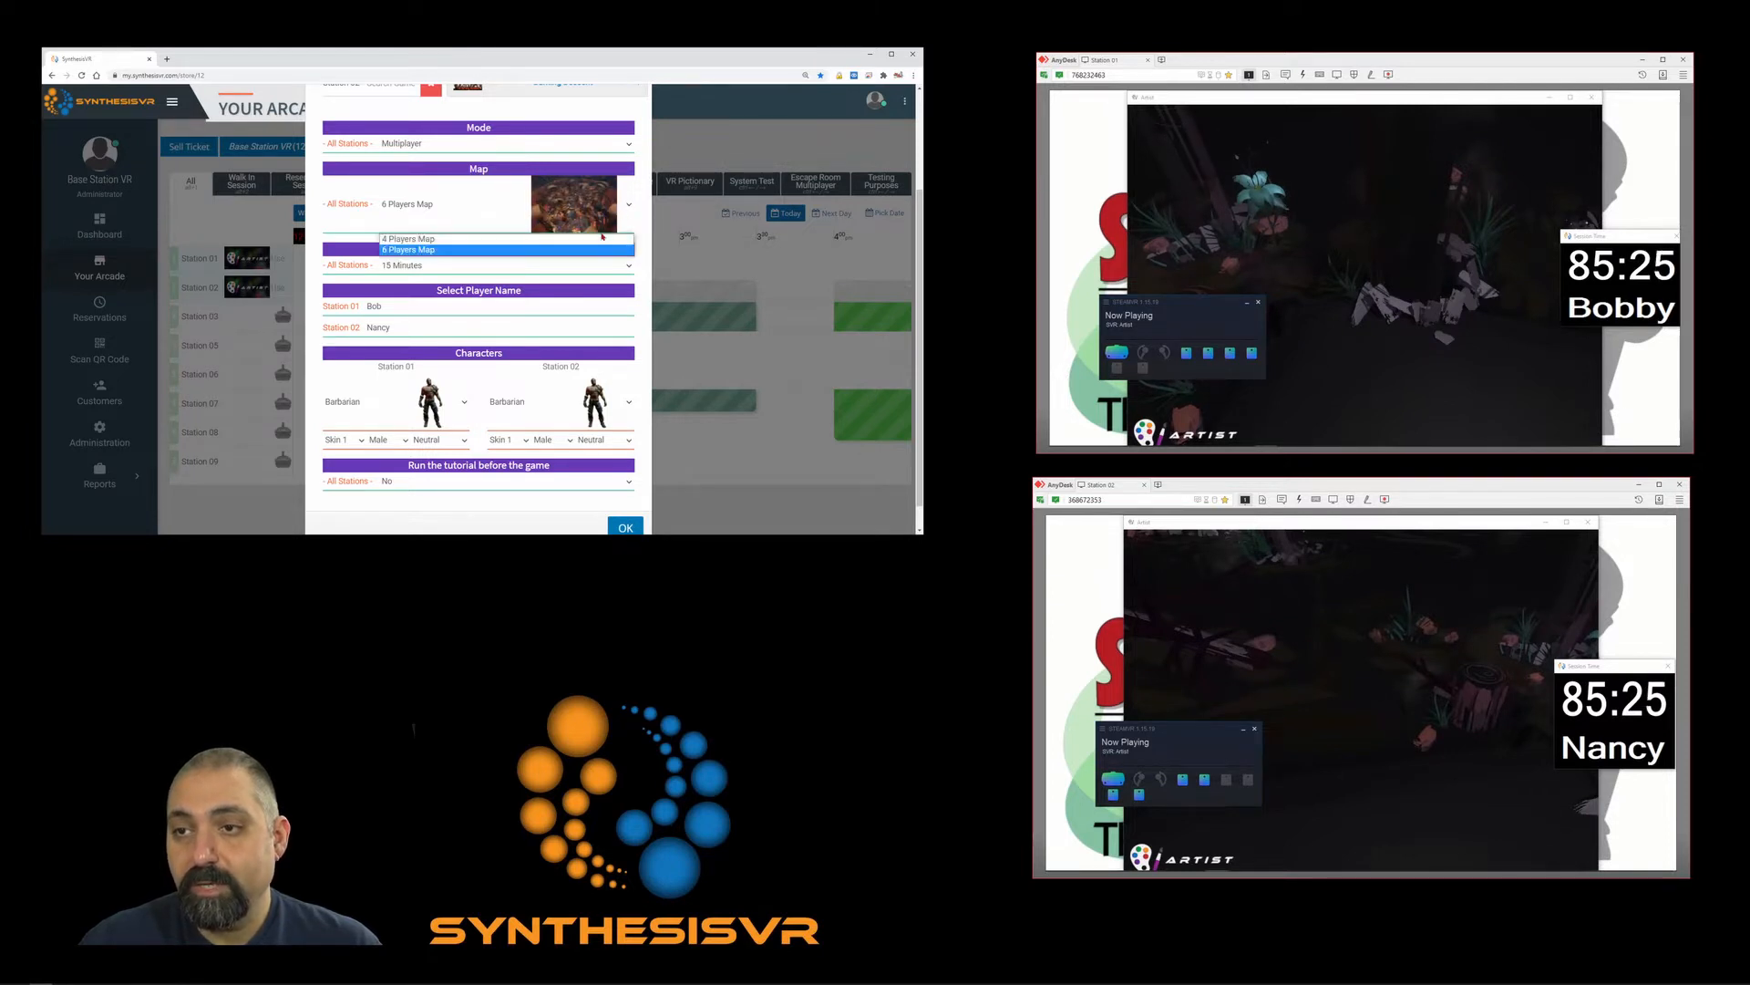
pyautogui.click(598, 239)
pyautogui.click(567, 266)
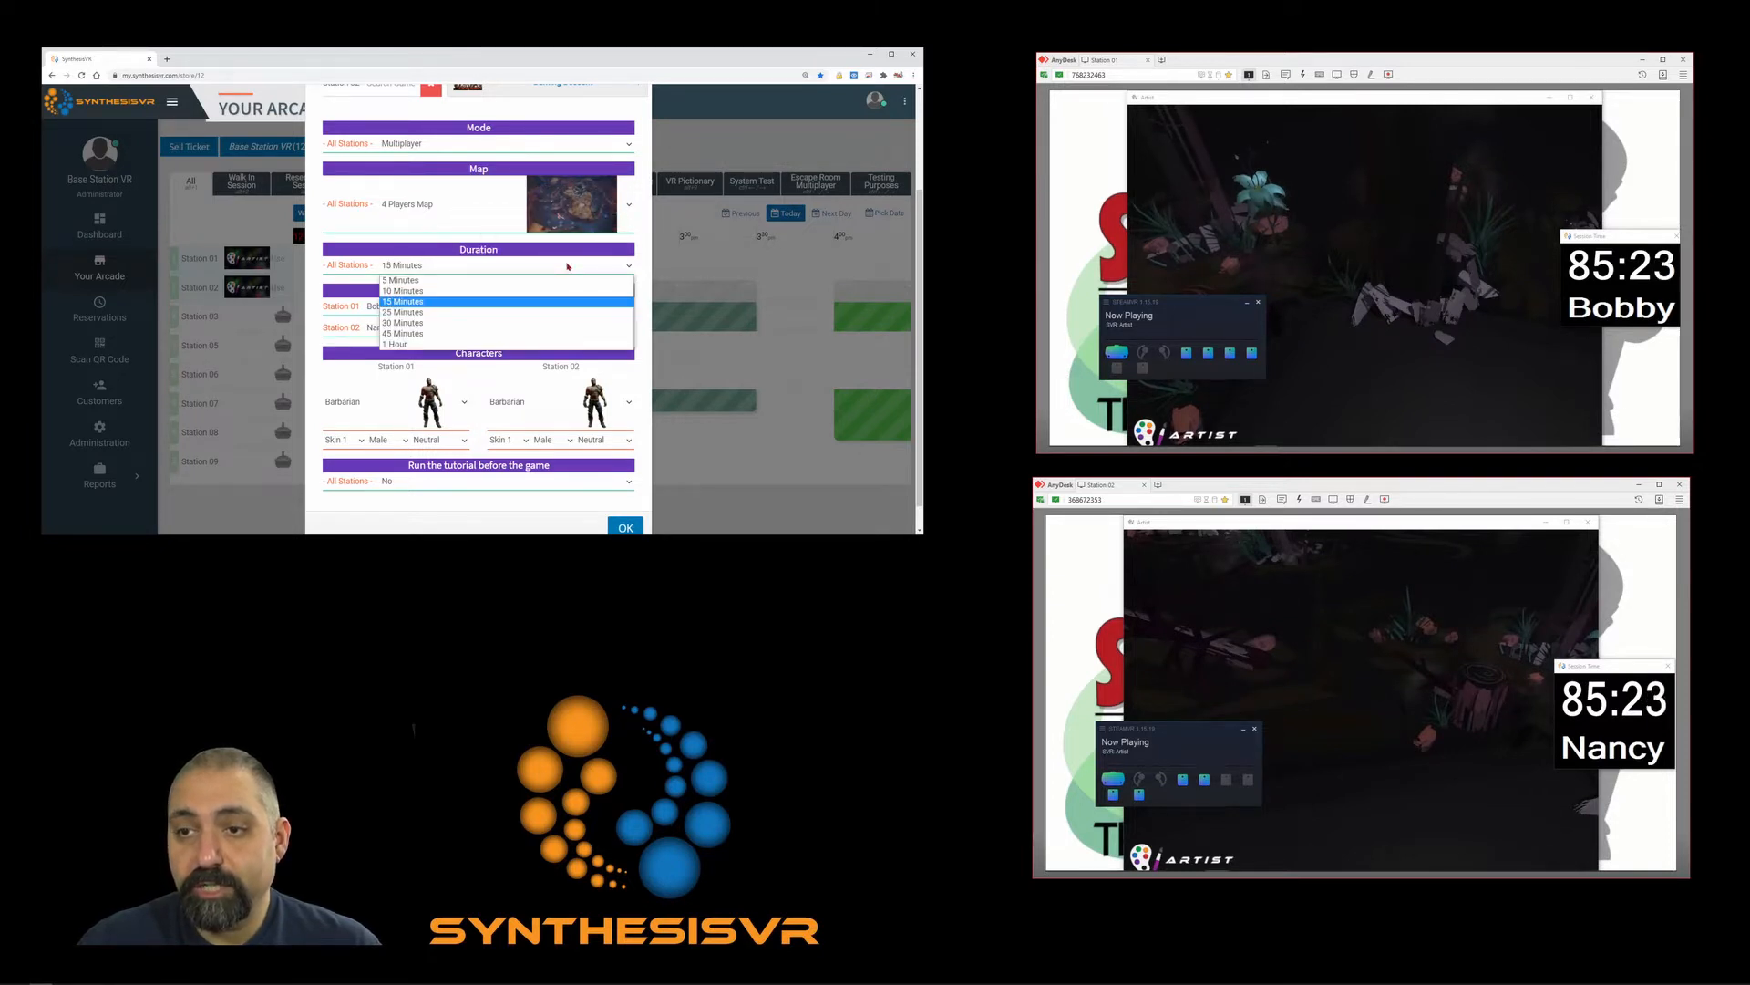
pyautogui.click(488, 230)
pyautogui.scroll(-2, 447, 337)
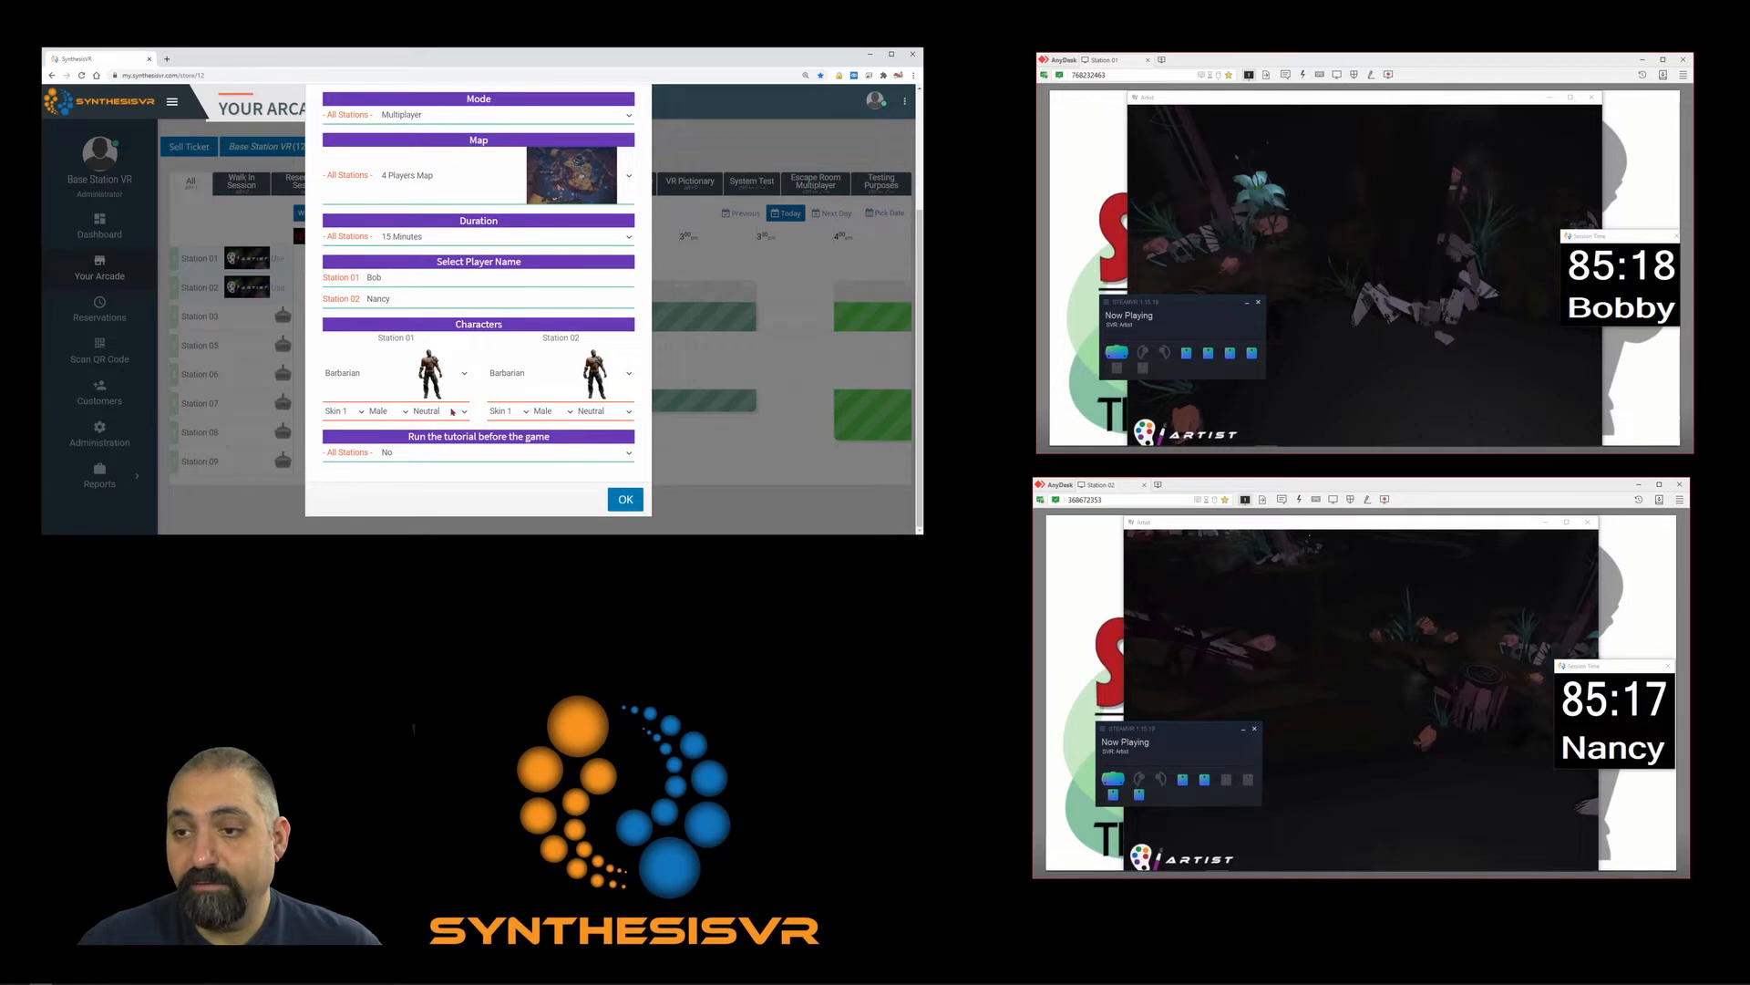
pyautogui.click(409, 412)
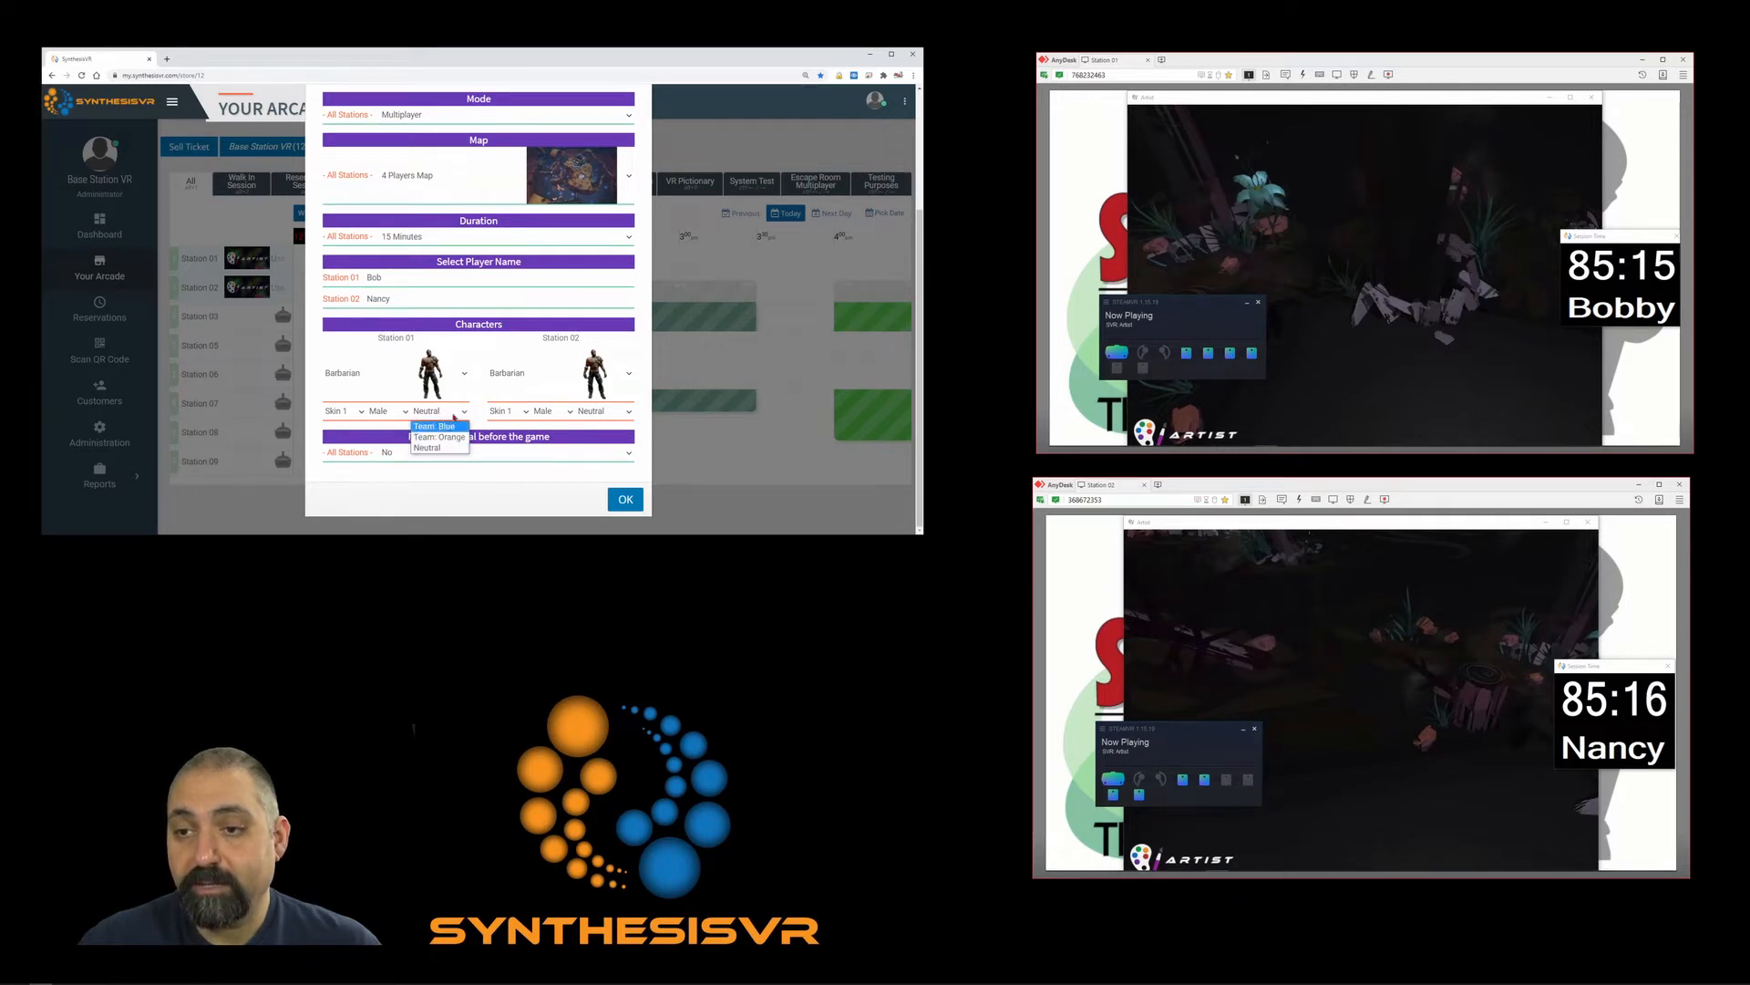
pyautogui.click(383, 376)
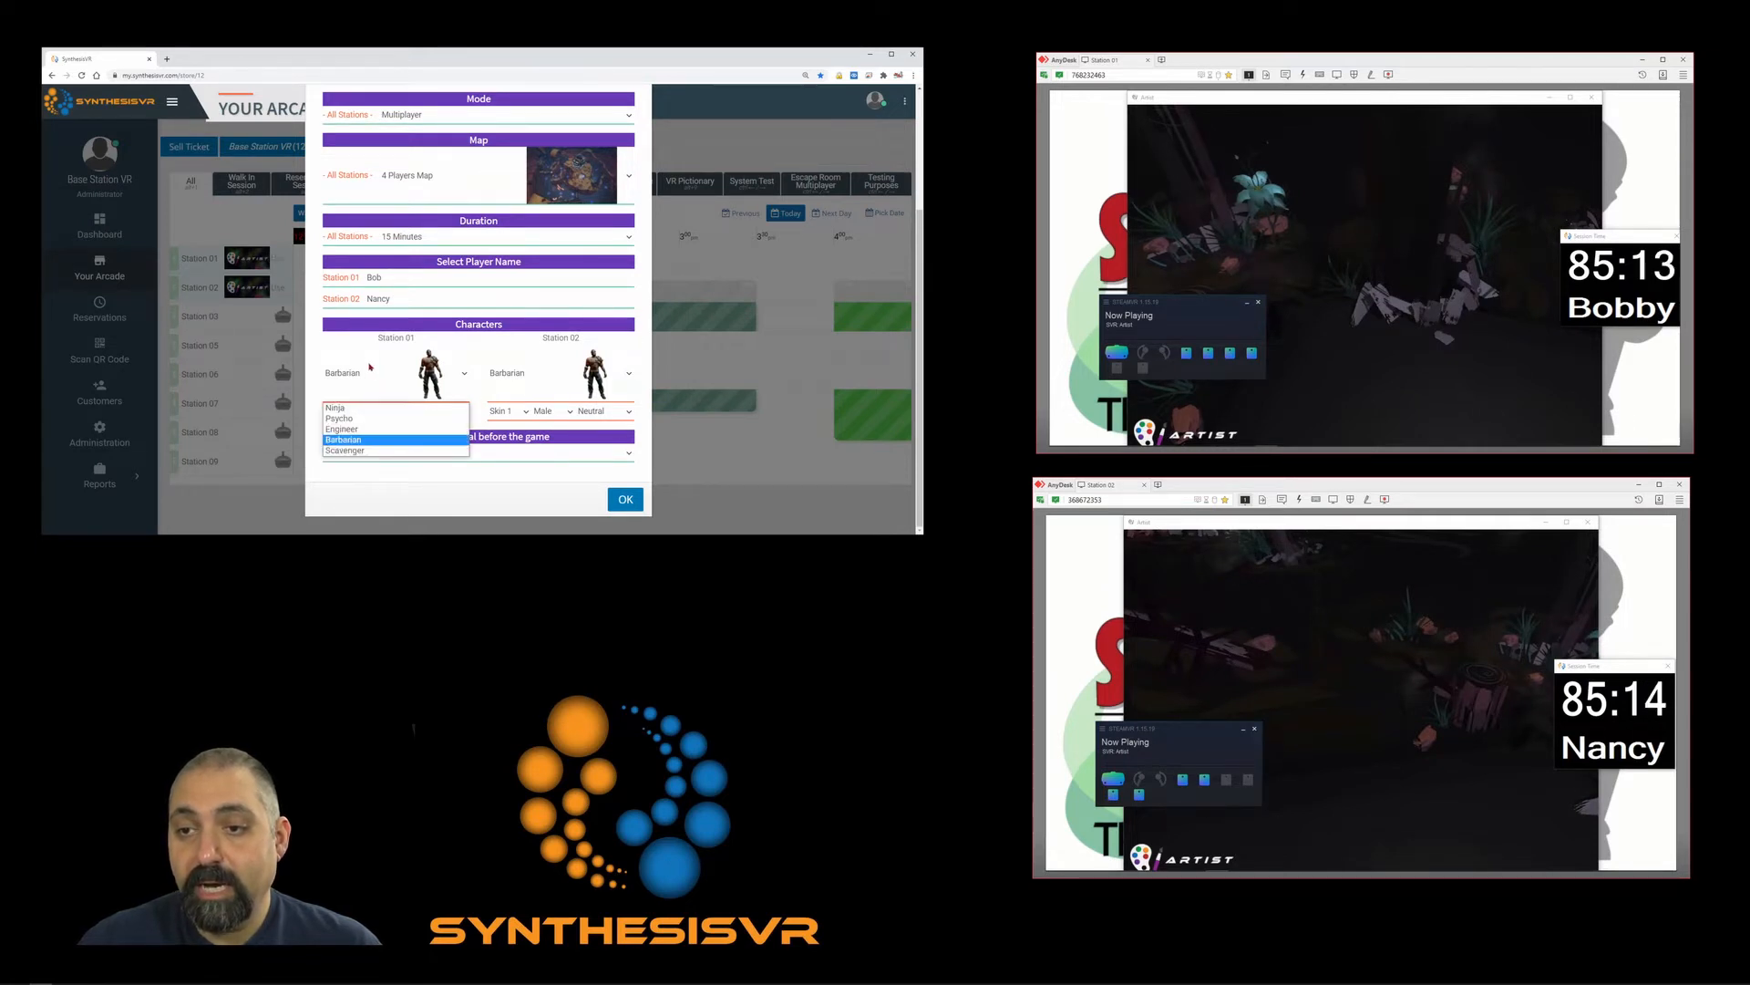
pyautogui.click(366, 366)
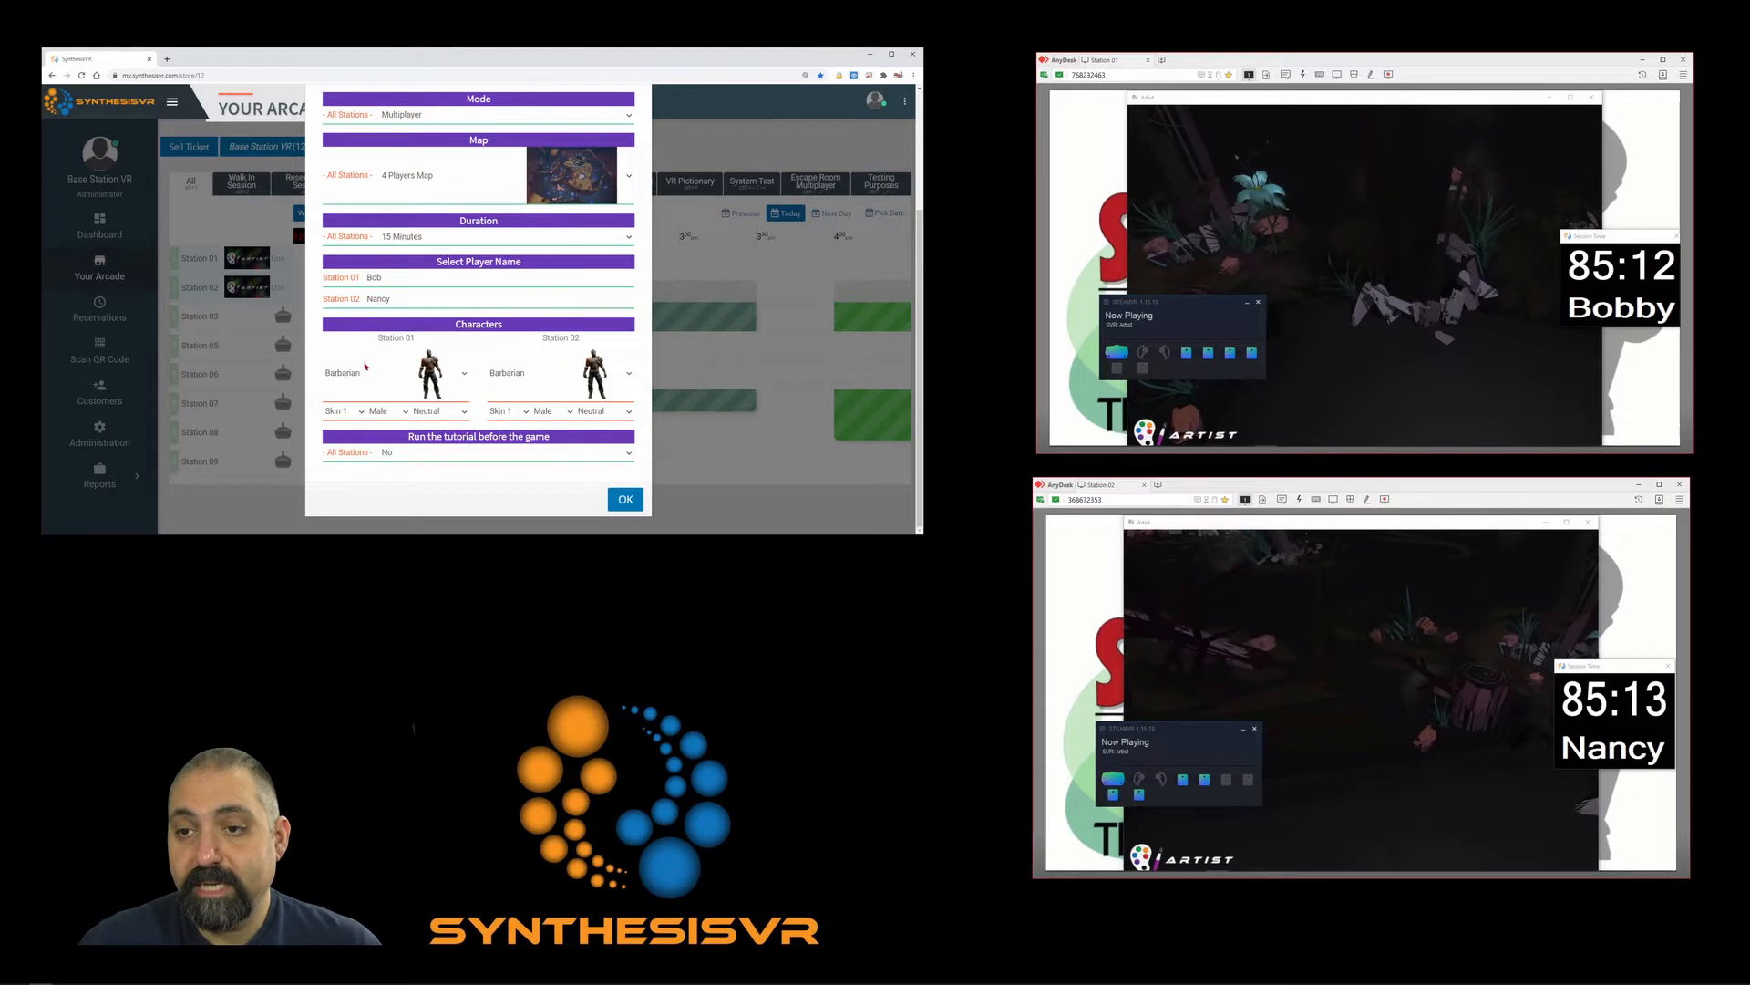
pyautogui.click(395, 452)
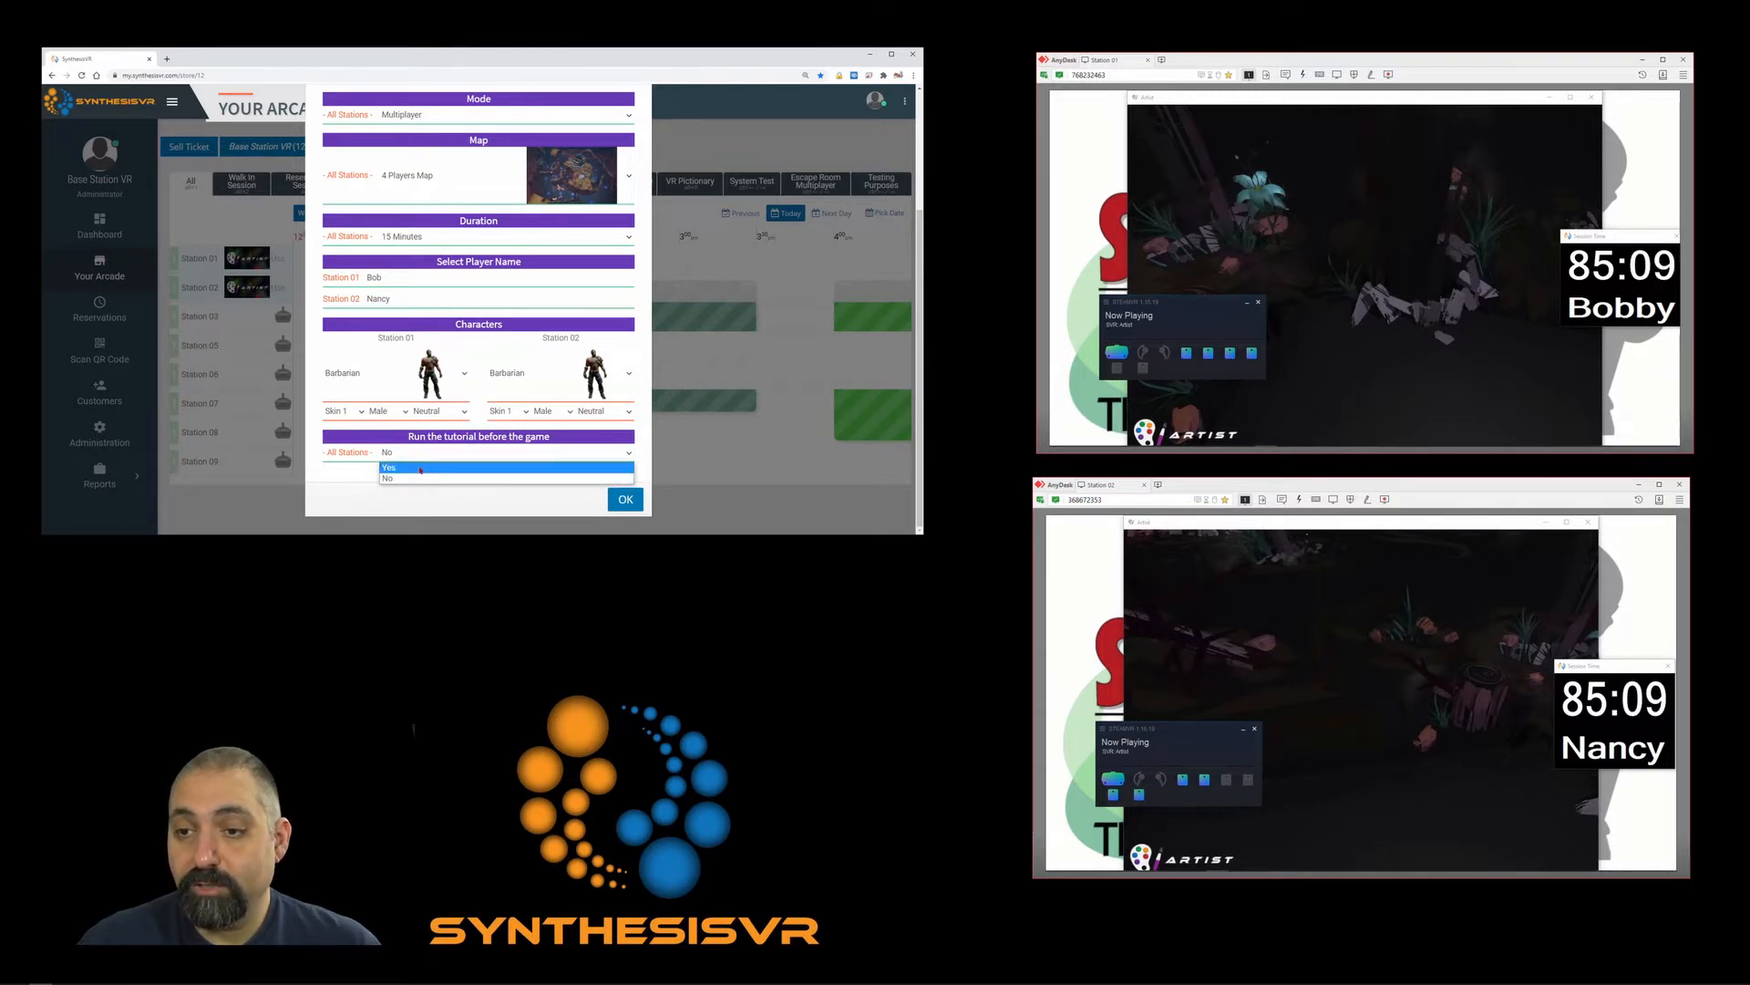
pyautogui.click(420, 468)
pyautogui.scroll(2, 570, 271)
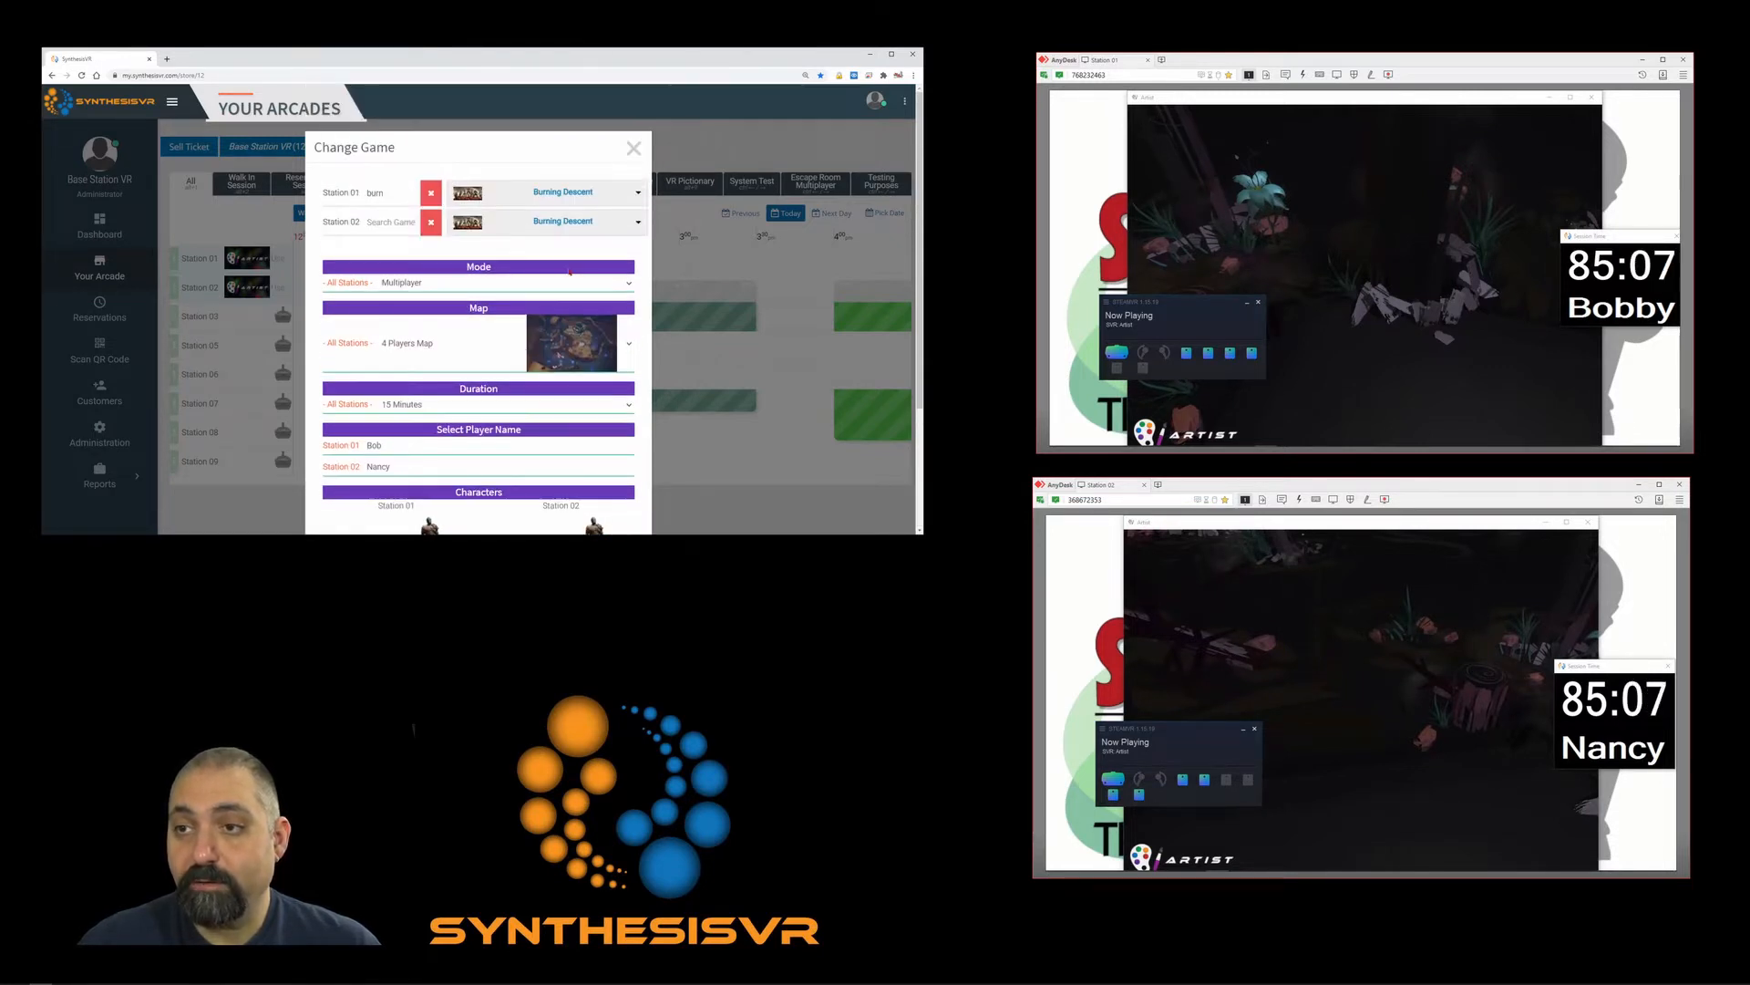
pyautogui.click(635, 151)
pyautogui.click(369, 272)
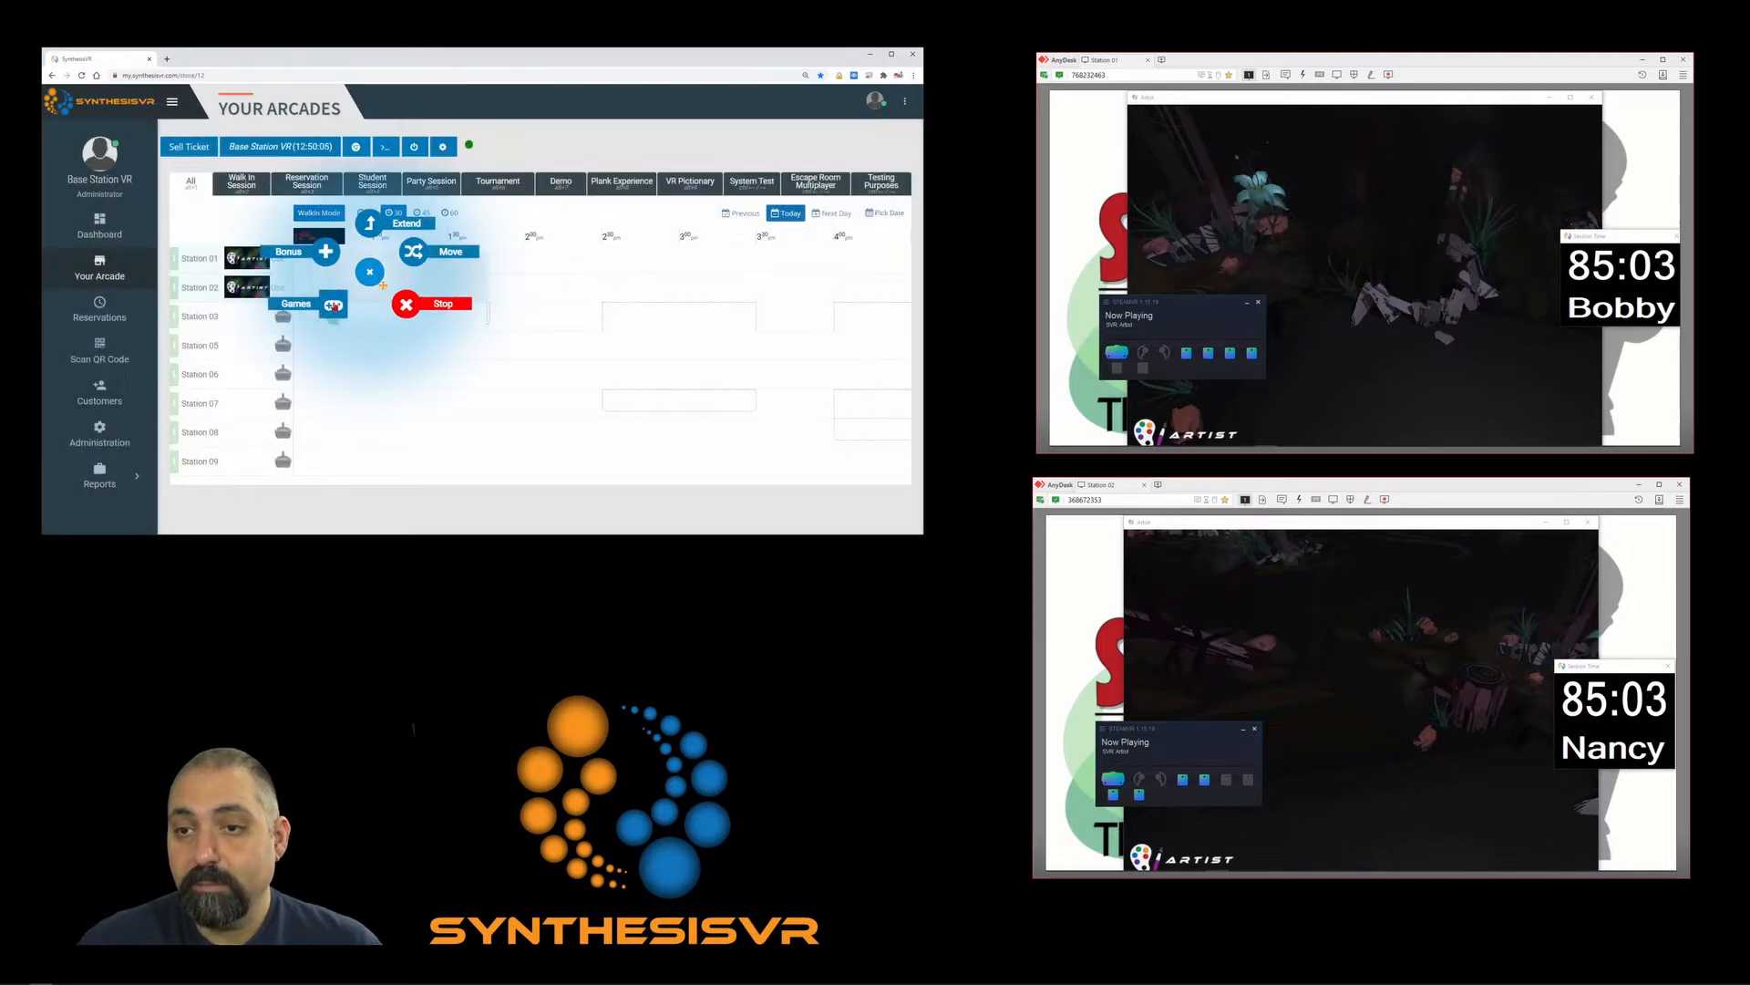
# Search 'tilt' and apply Tilt Brush to Stations 01 and 02.
pyautogui.click(335, 306)
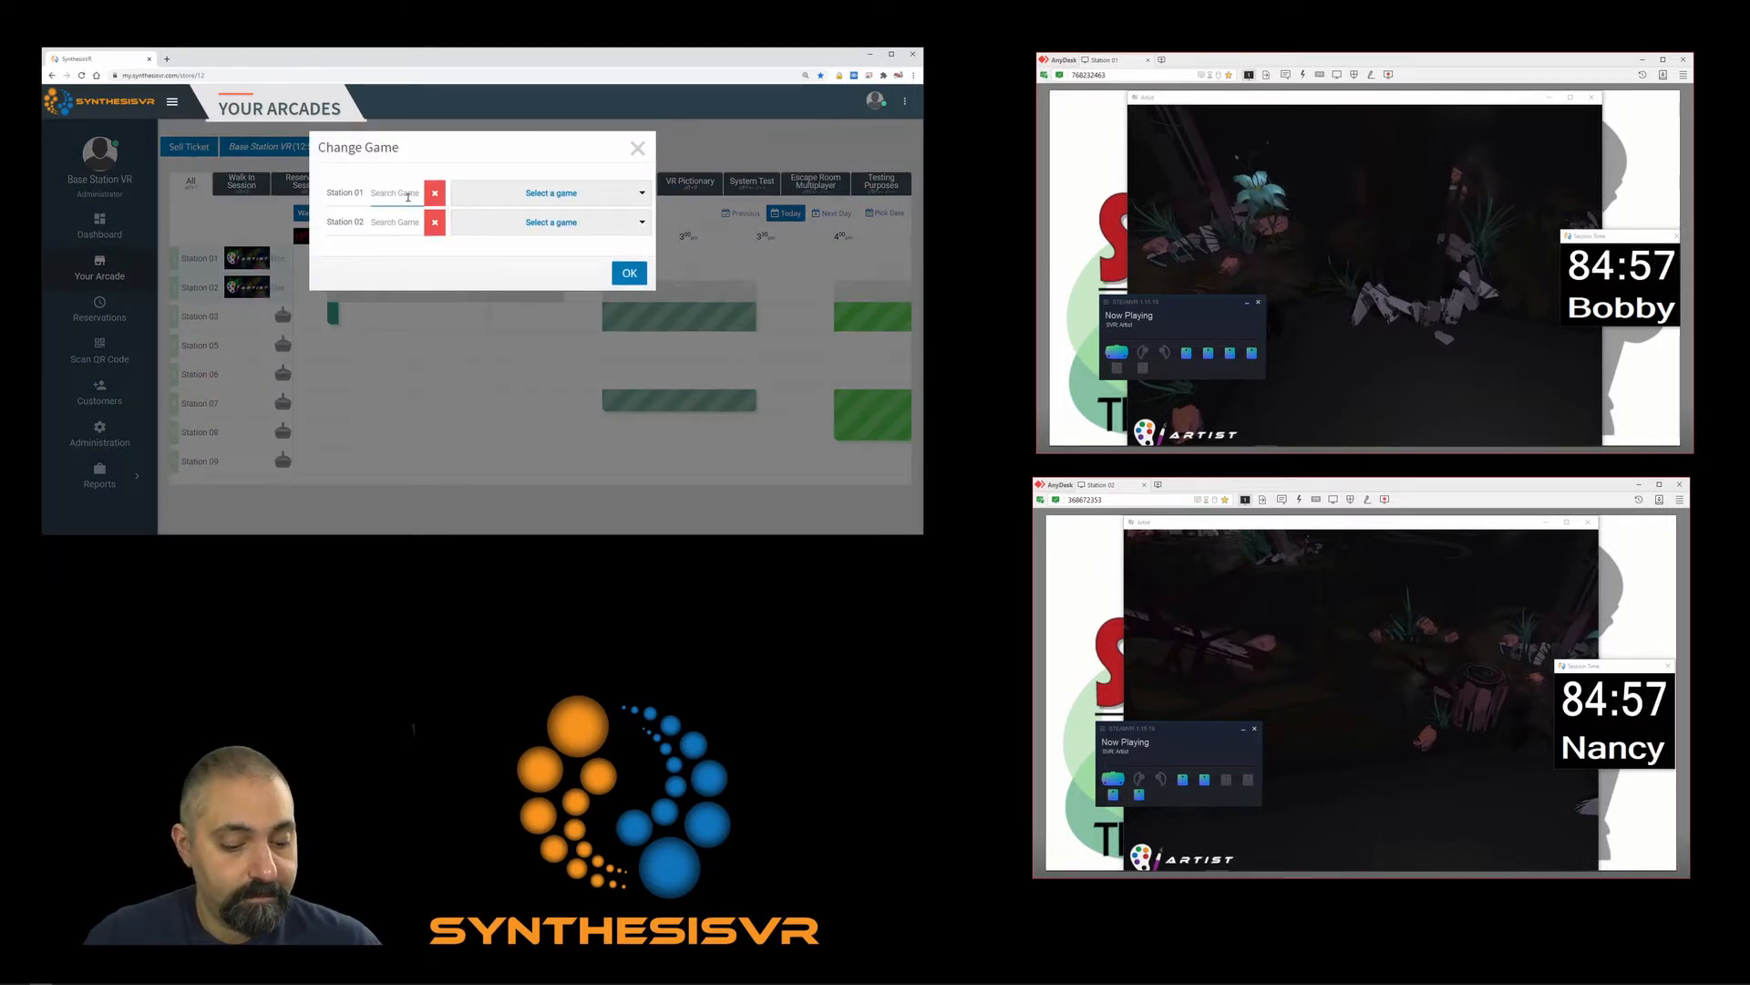
pyautogui.write('tilt')
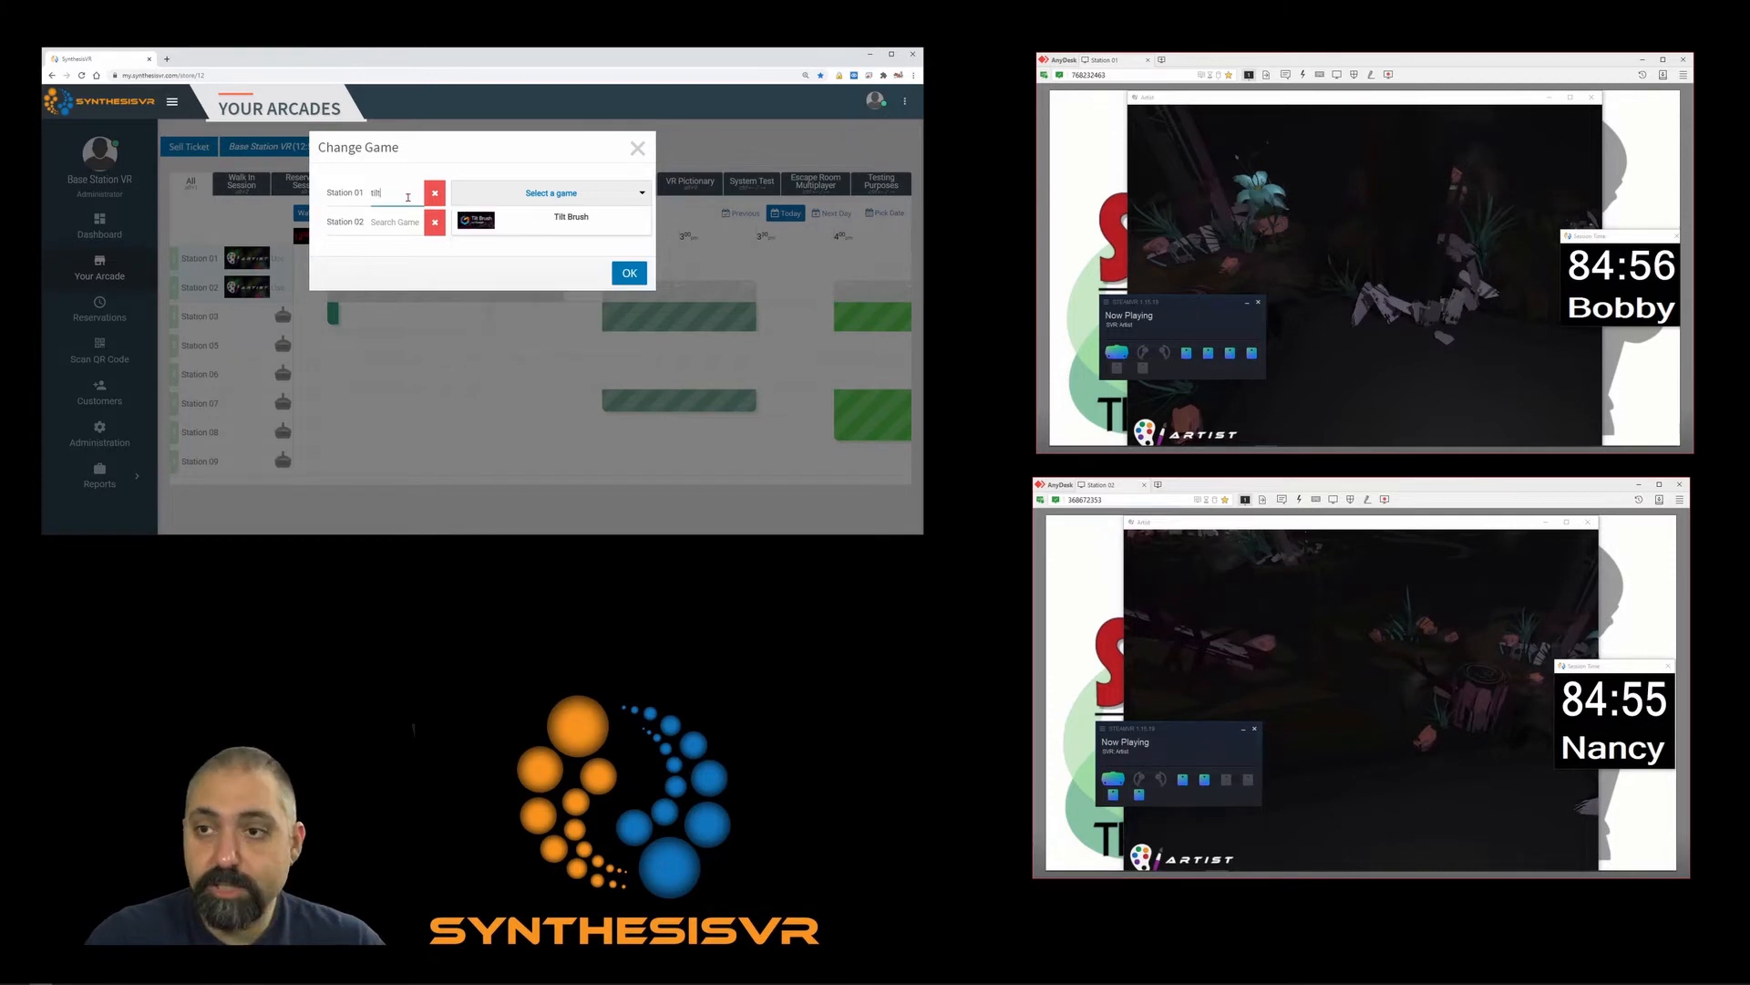
pyautogui.click(565, 222)
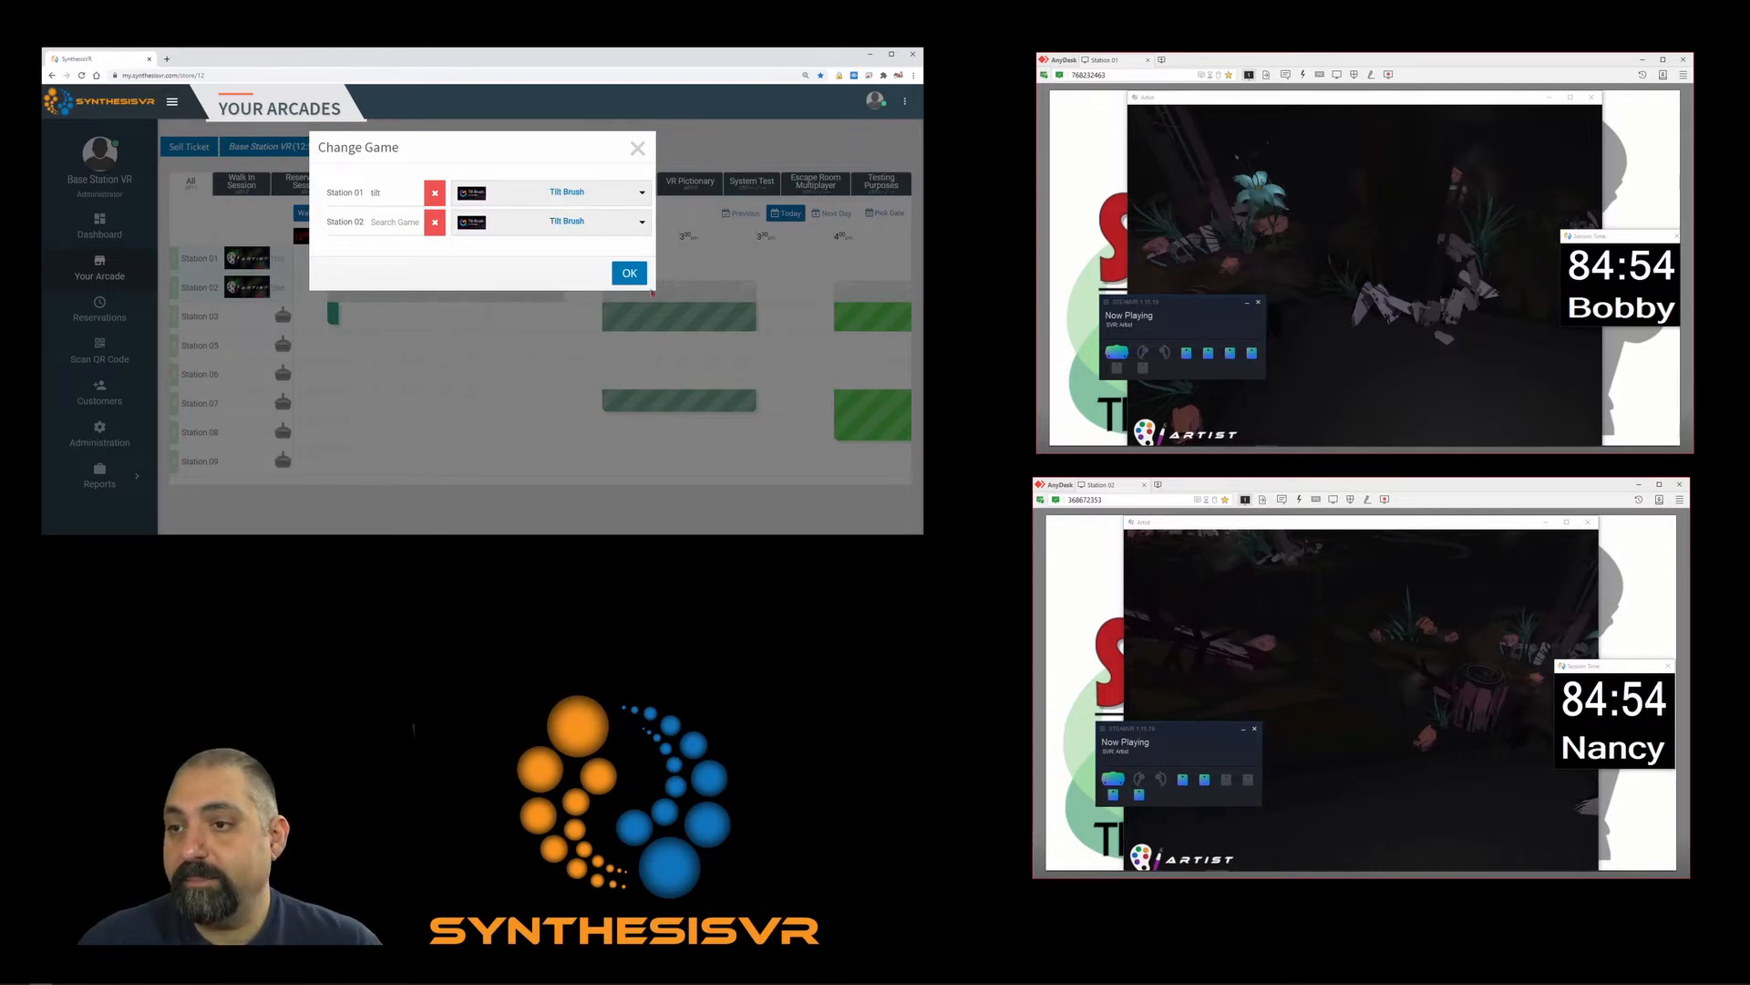
pyautogui.click(631, 272)
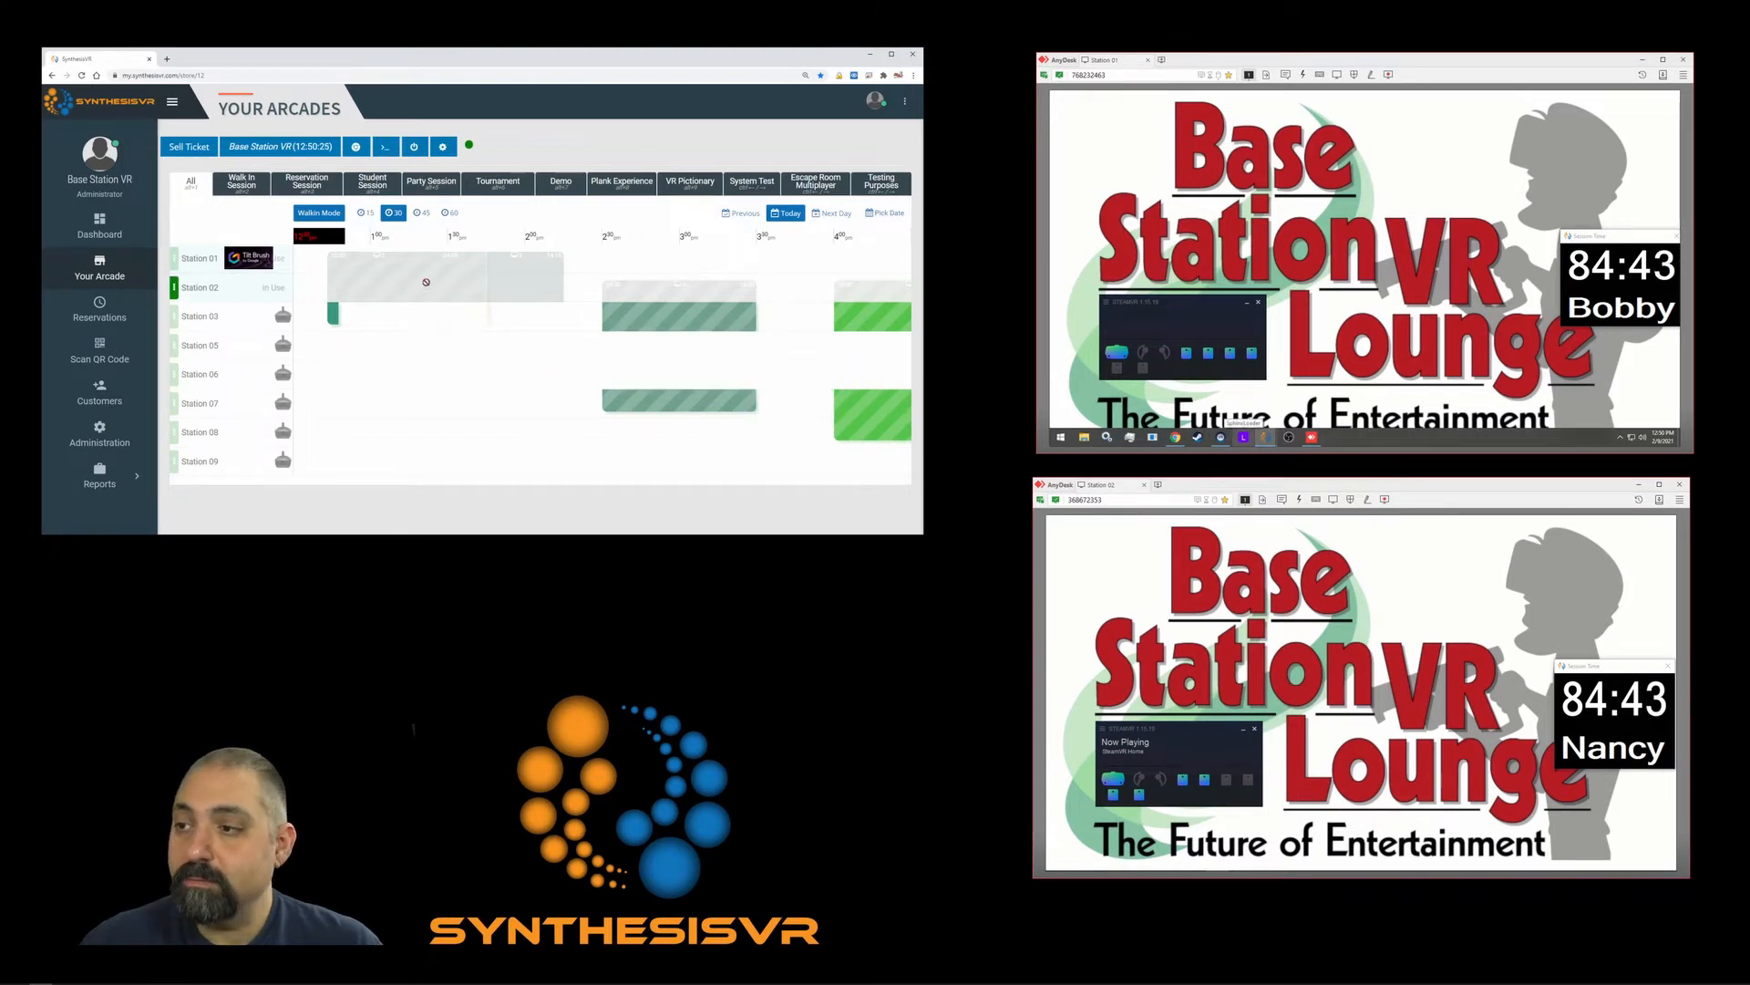
pyautogui.moveTo(425, 282)
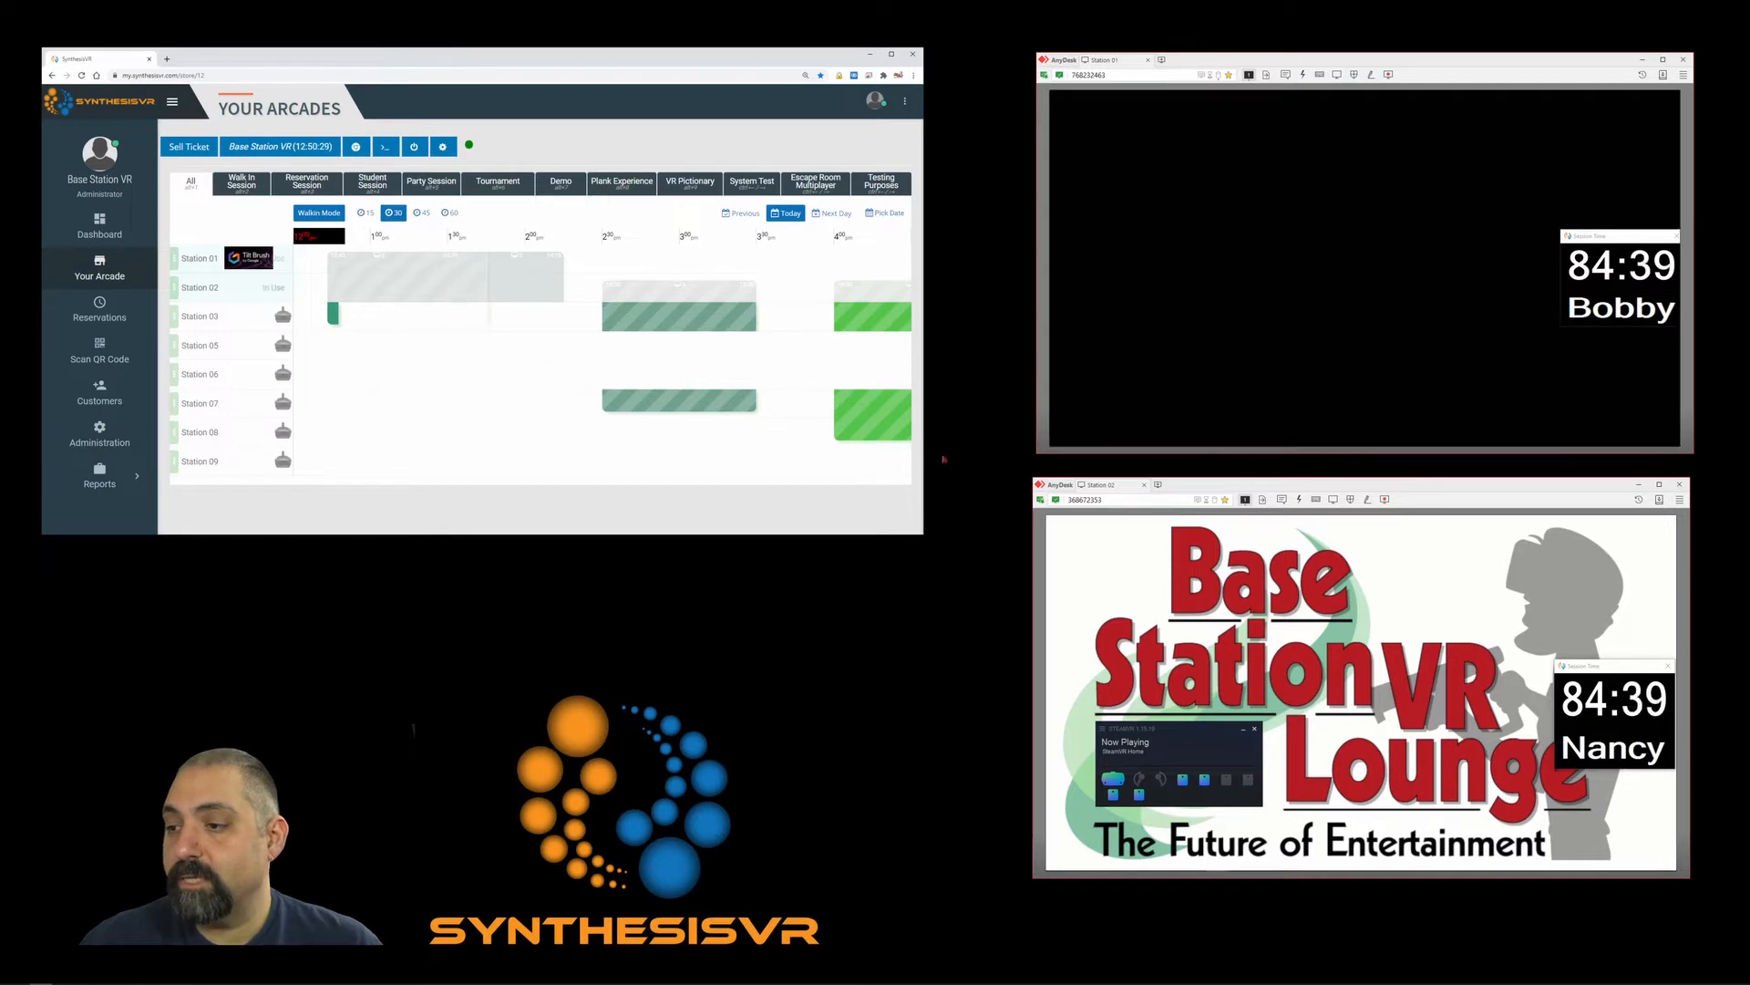
pyautogui.moveTo(828, 441)
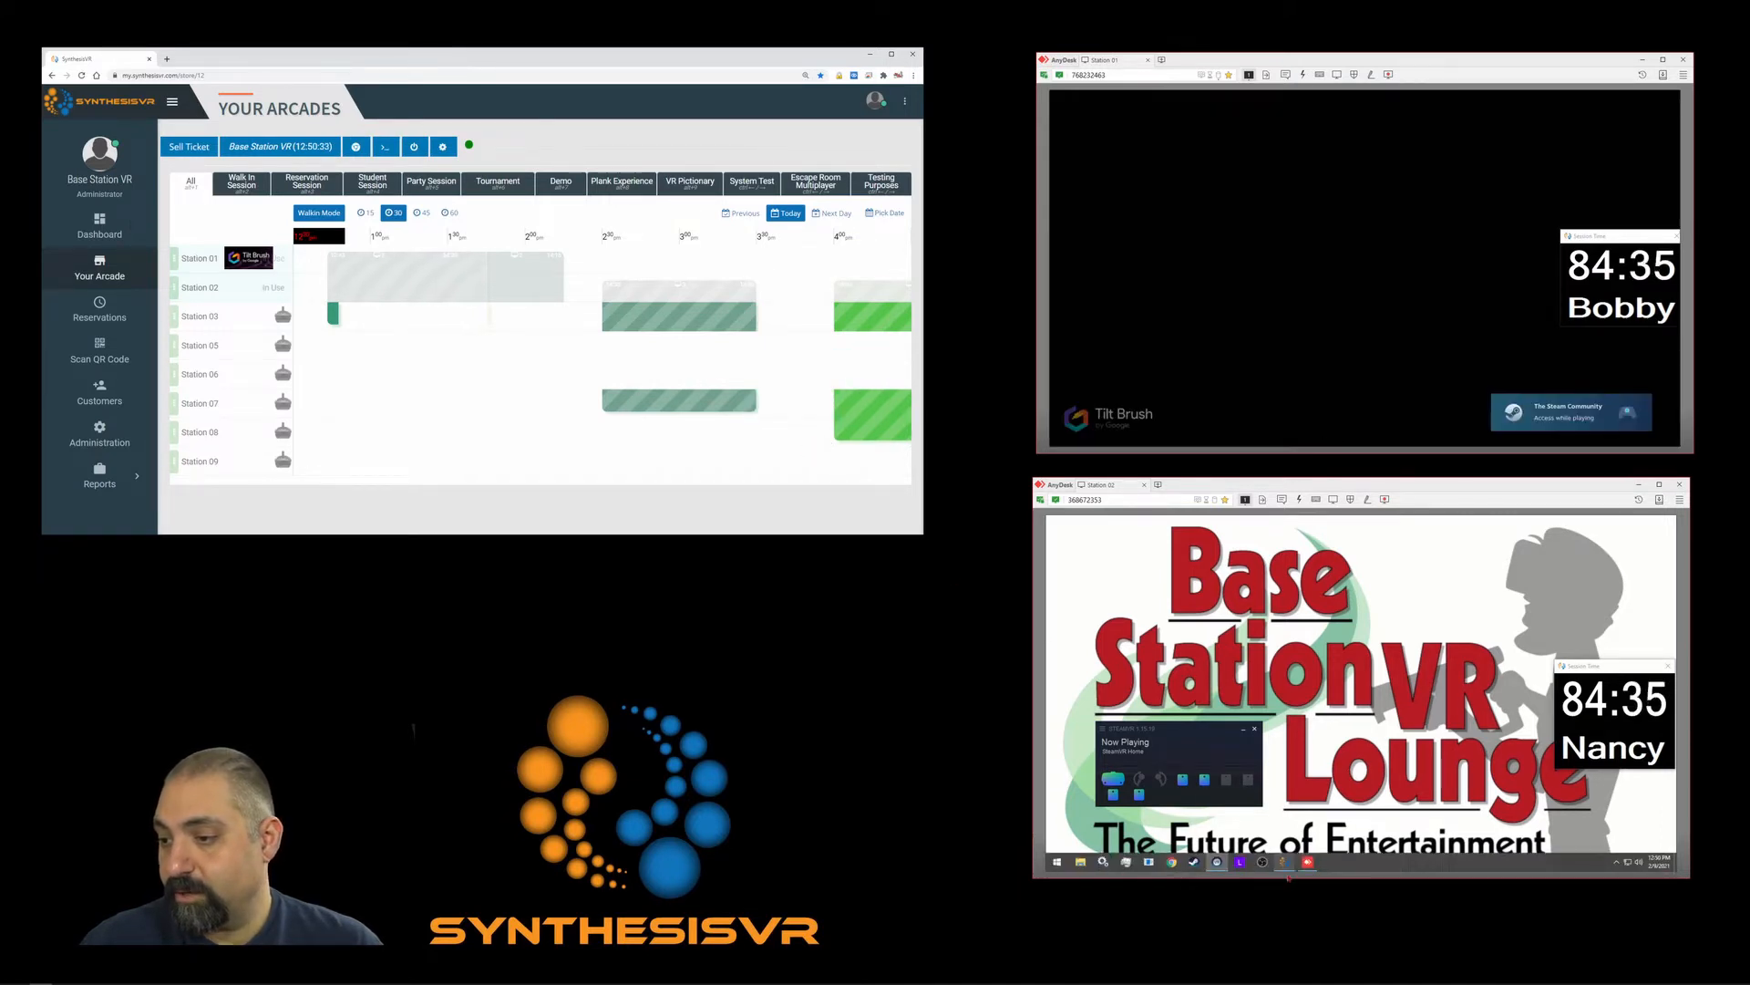
pyautogui.moveTo(1285, 861)
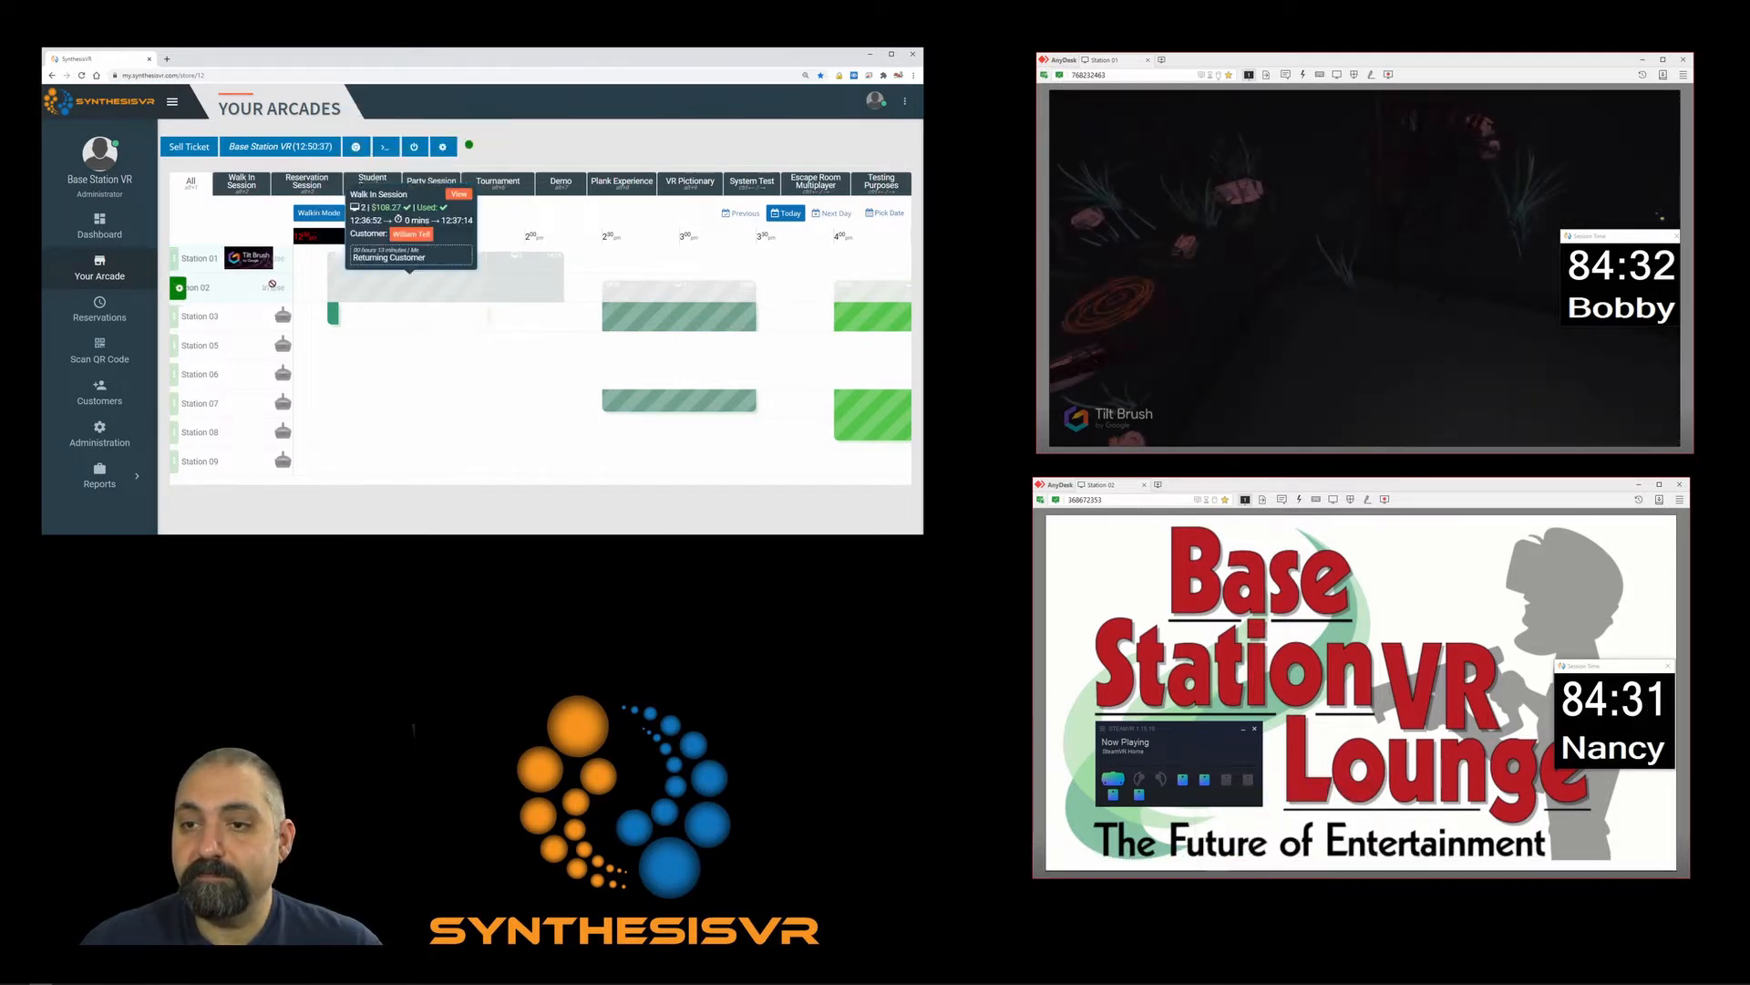
# Open the running session's radial menu, dismiss it, then reopen it from Station 02's block.
pyautogui.click(361, 292)
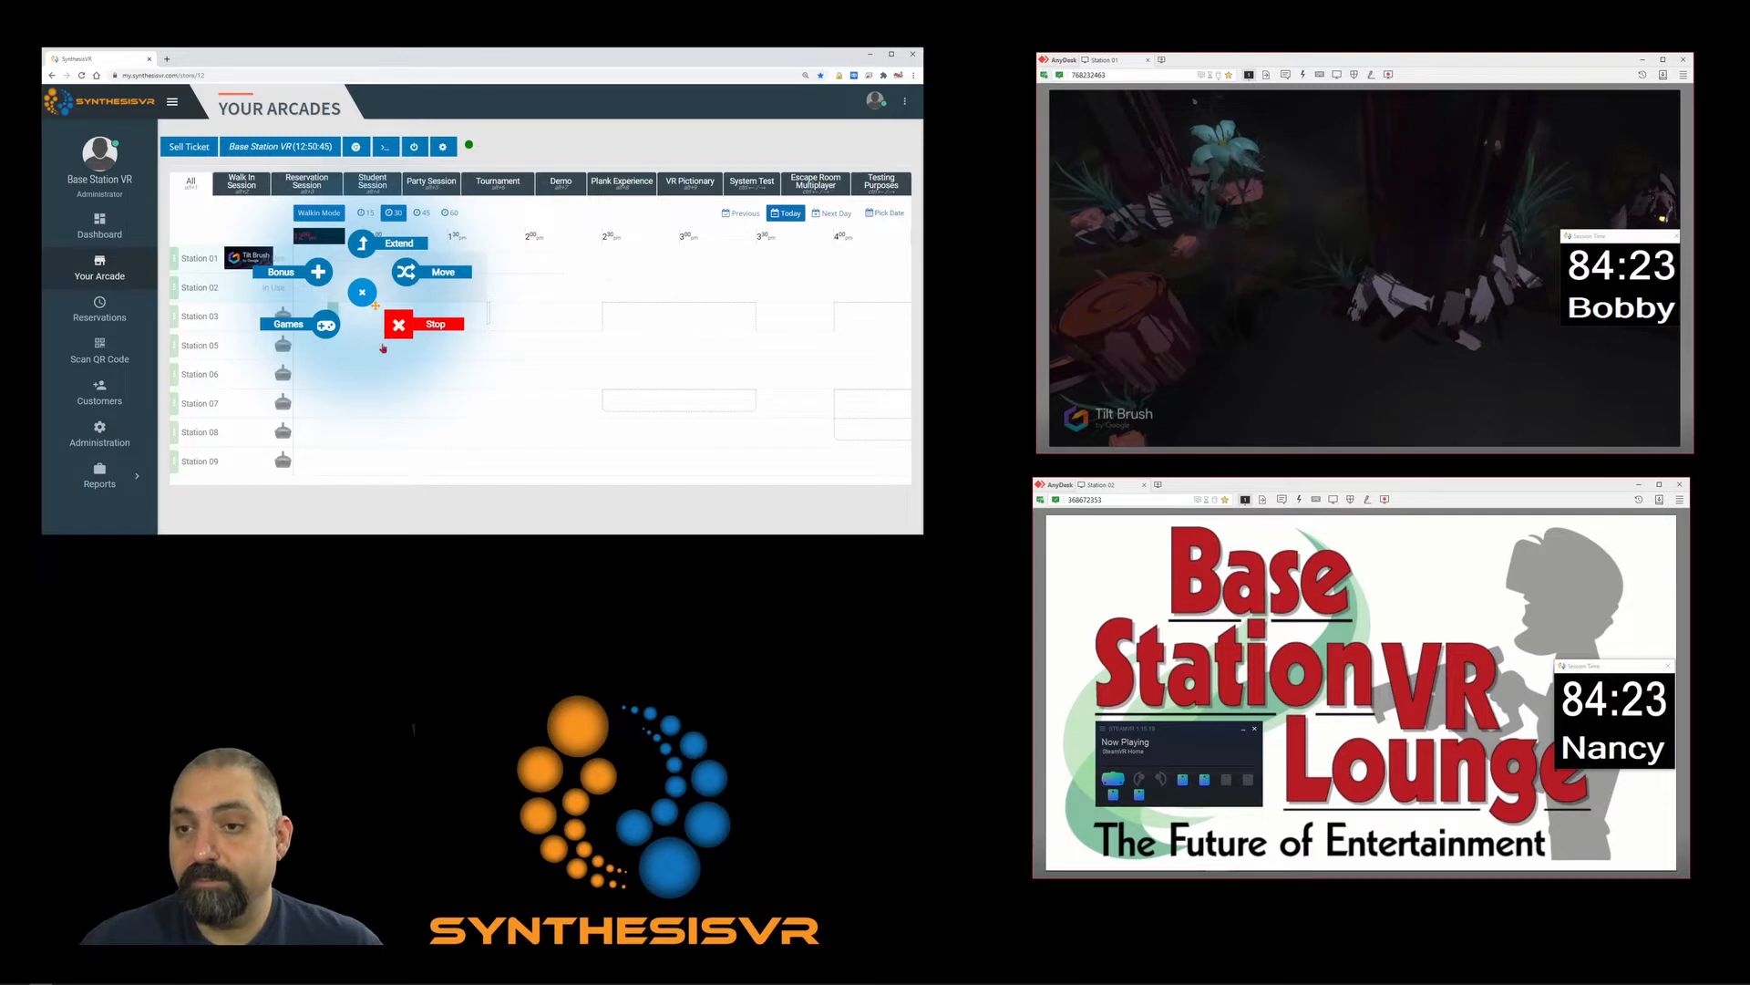
pyautogui.click(362, 292)
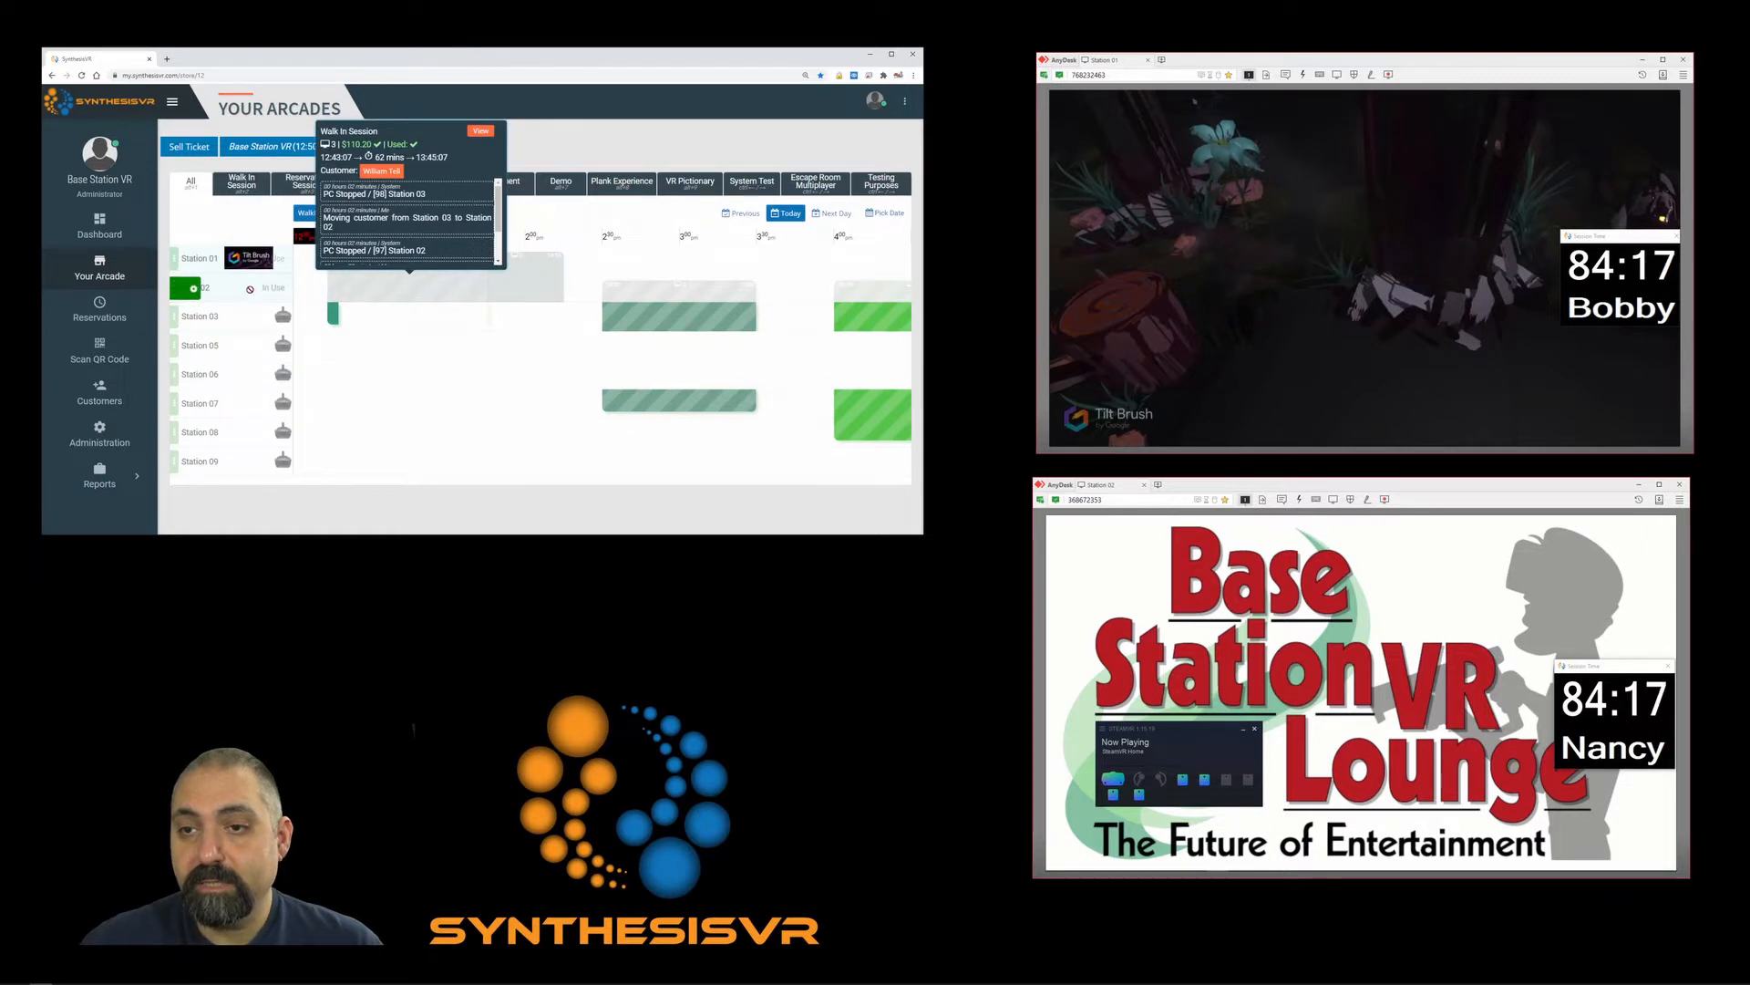
pyautogui.click(346, 291)
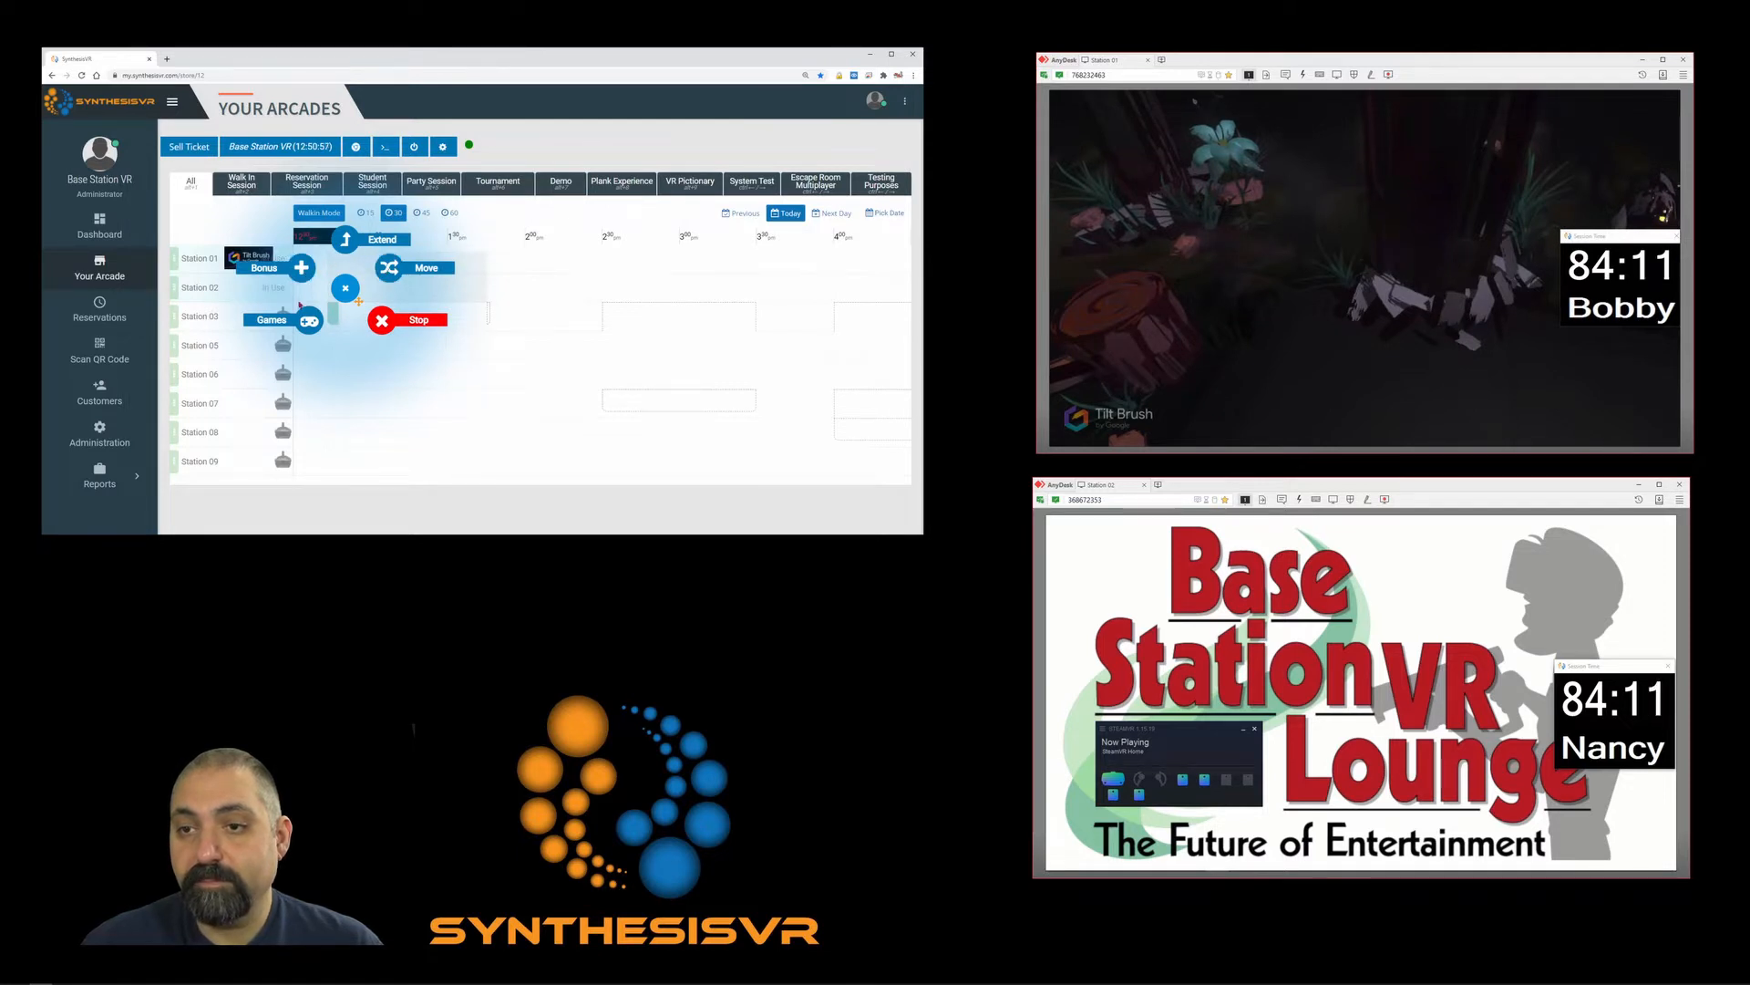
# Launch Artist on Stations 01 and 02, then open the Stop Artist dialog from Station 01.
pyautogui.click(301, 319)
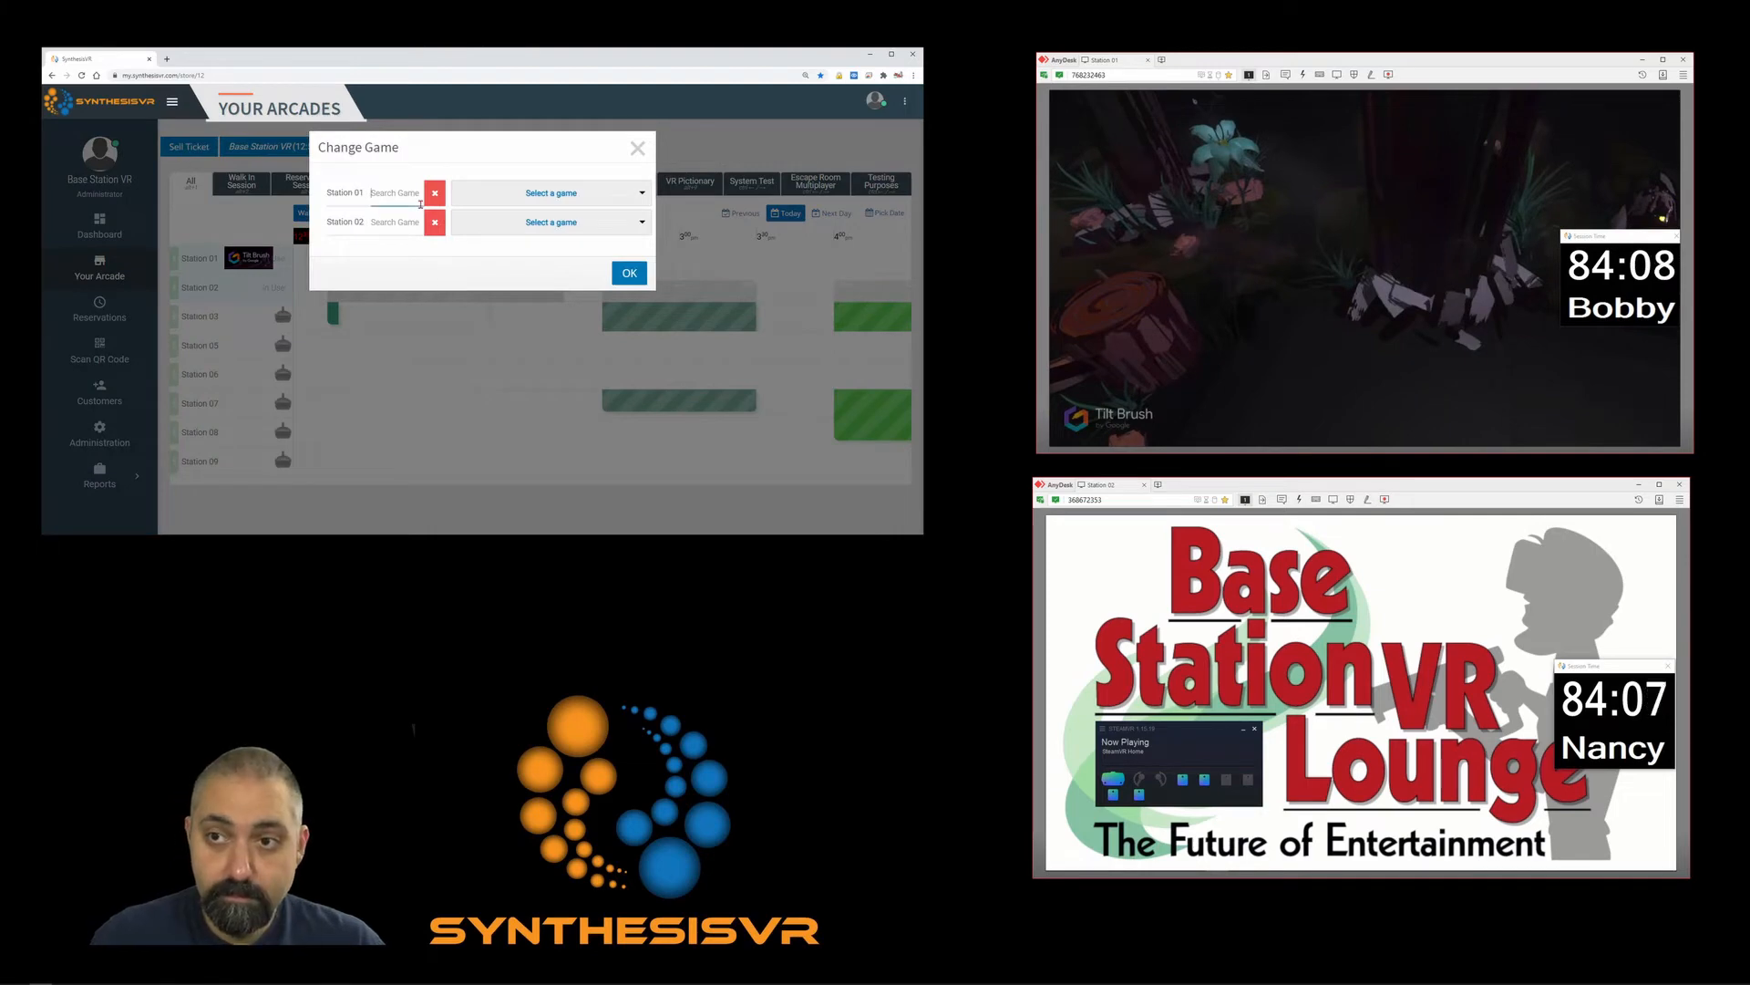
pyautogui.write('artist')
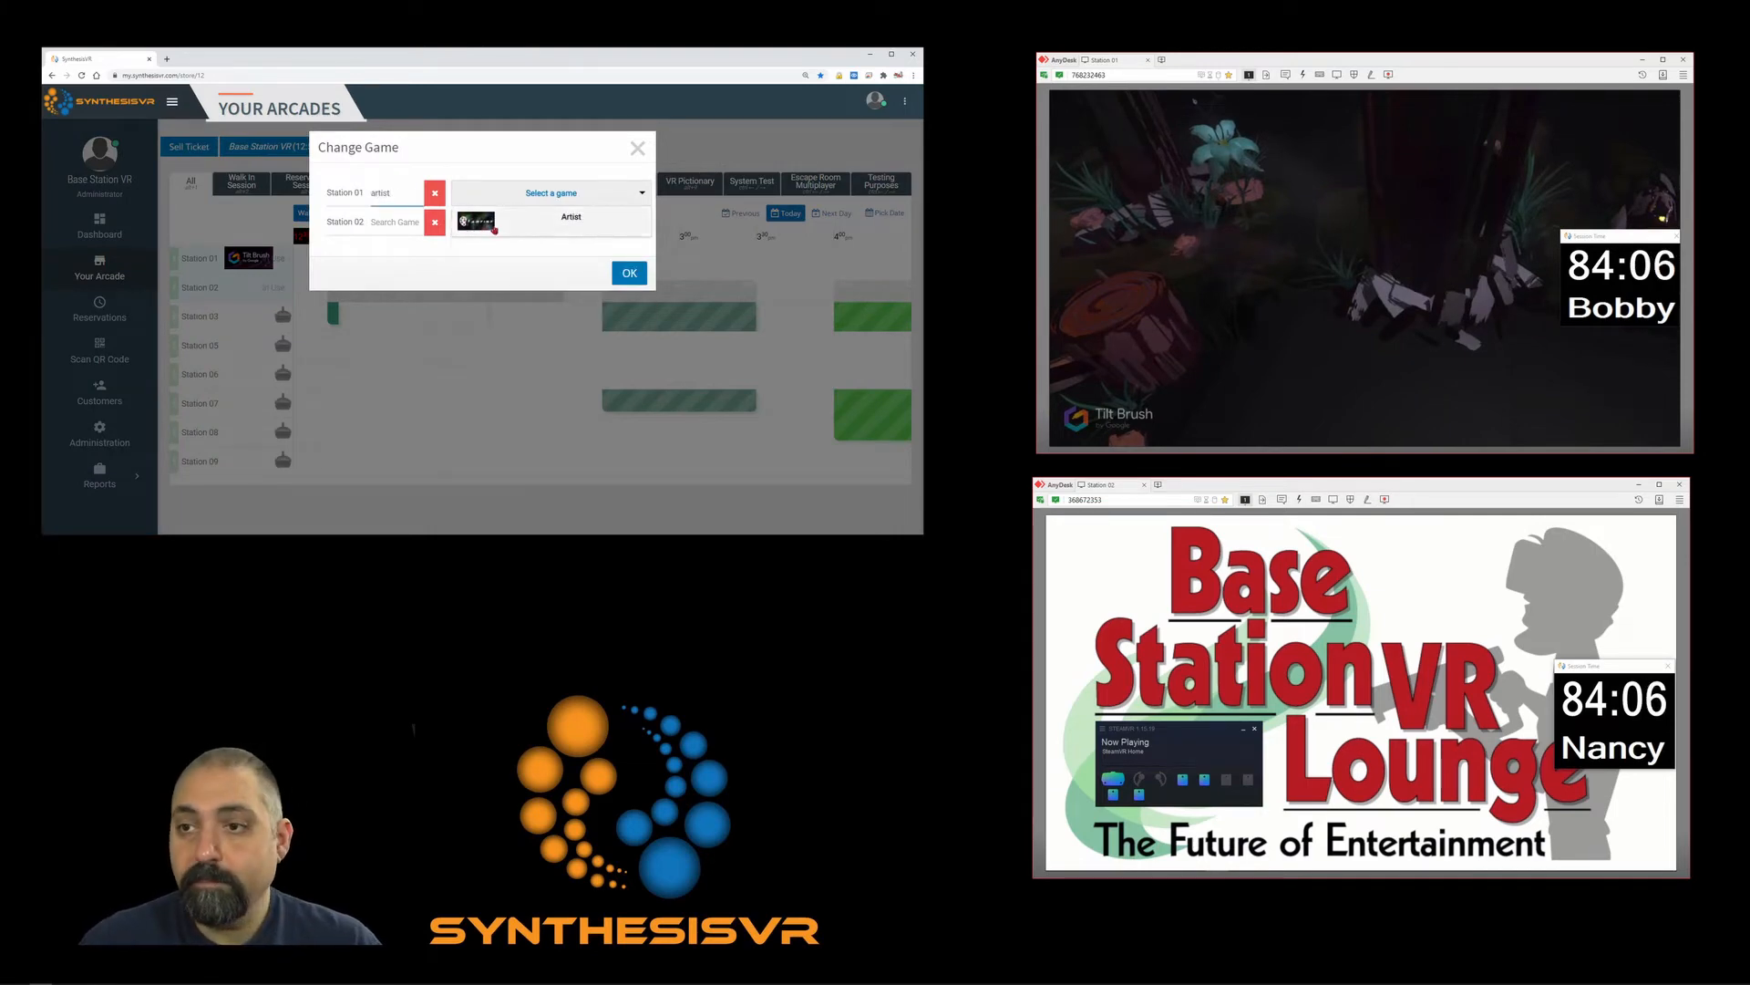
pyautogui.click(570, 217)
pyautogui.click(627, 272)
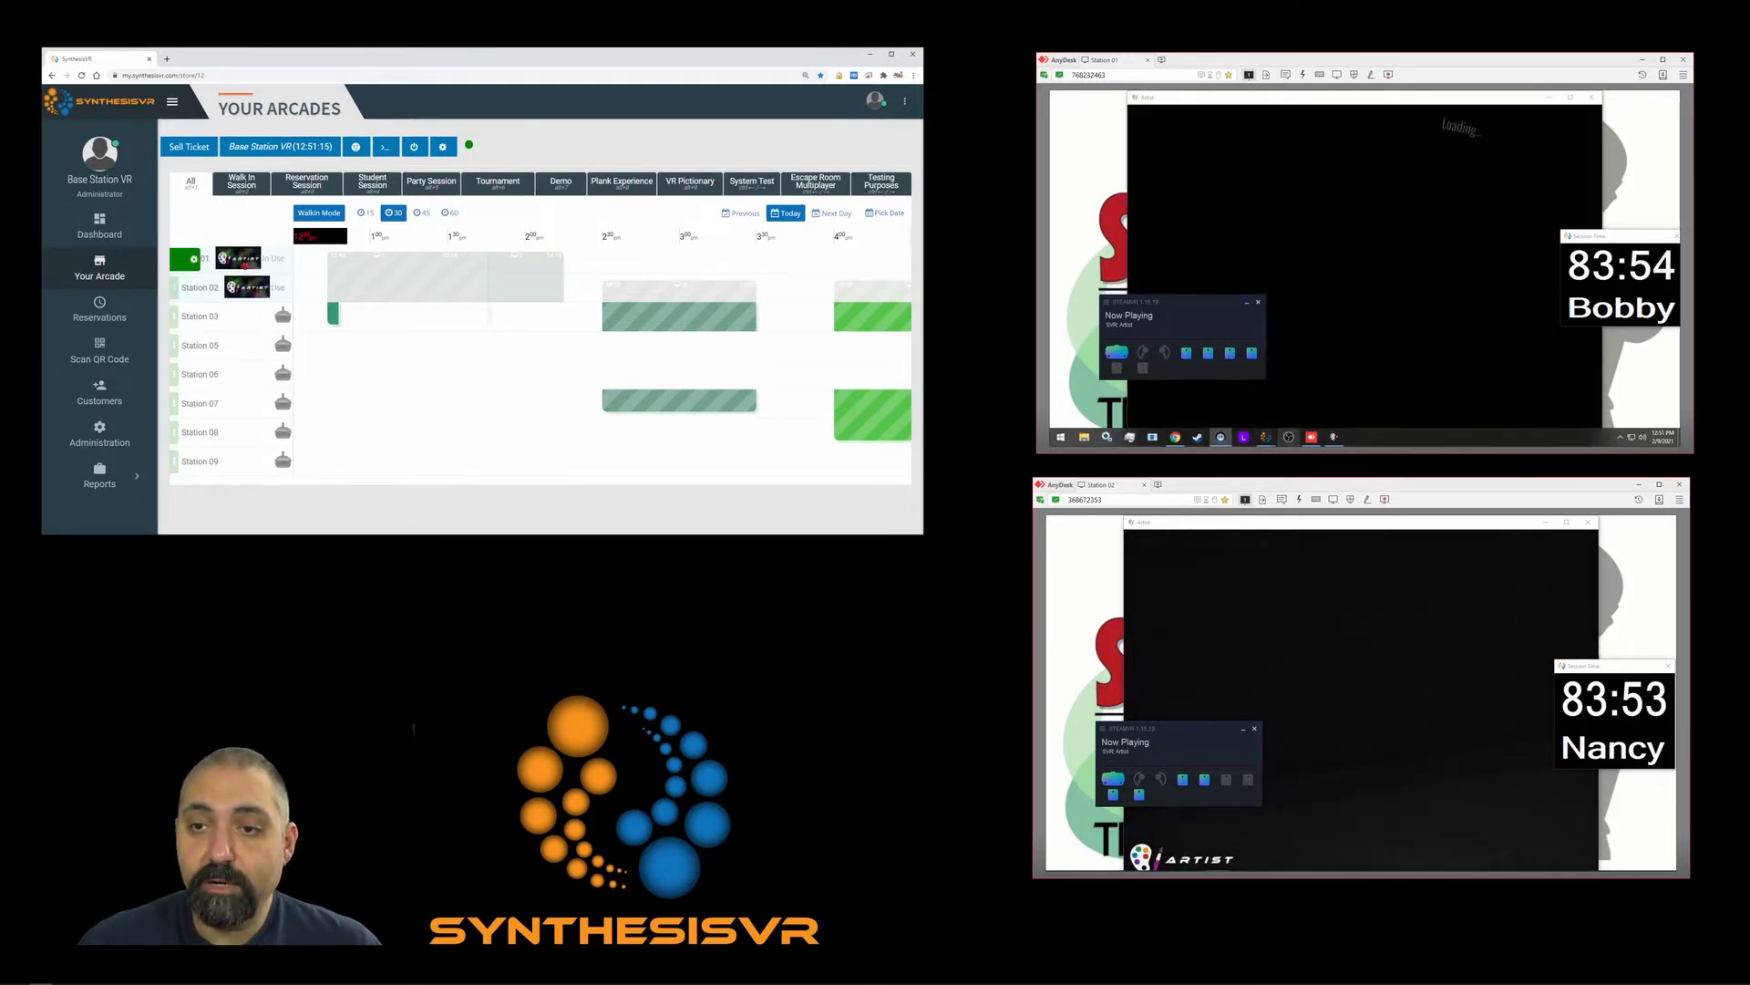
pyautogui.click(244, 266)
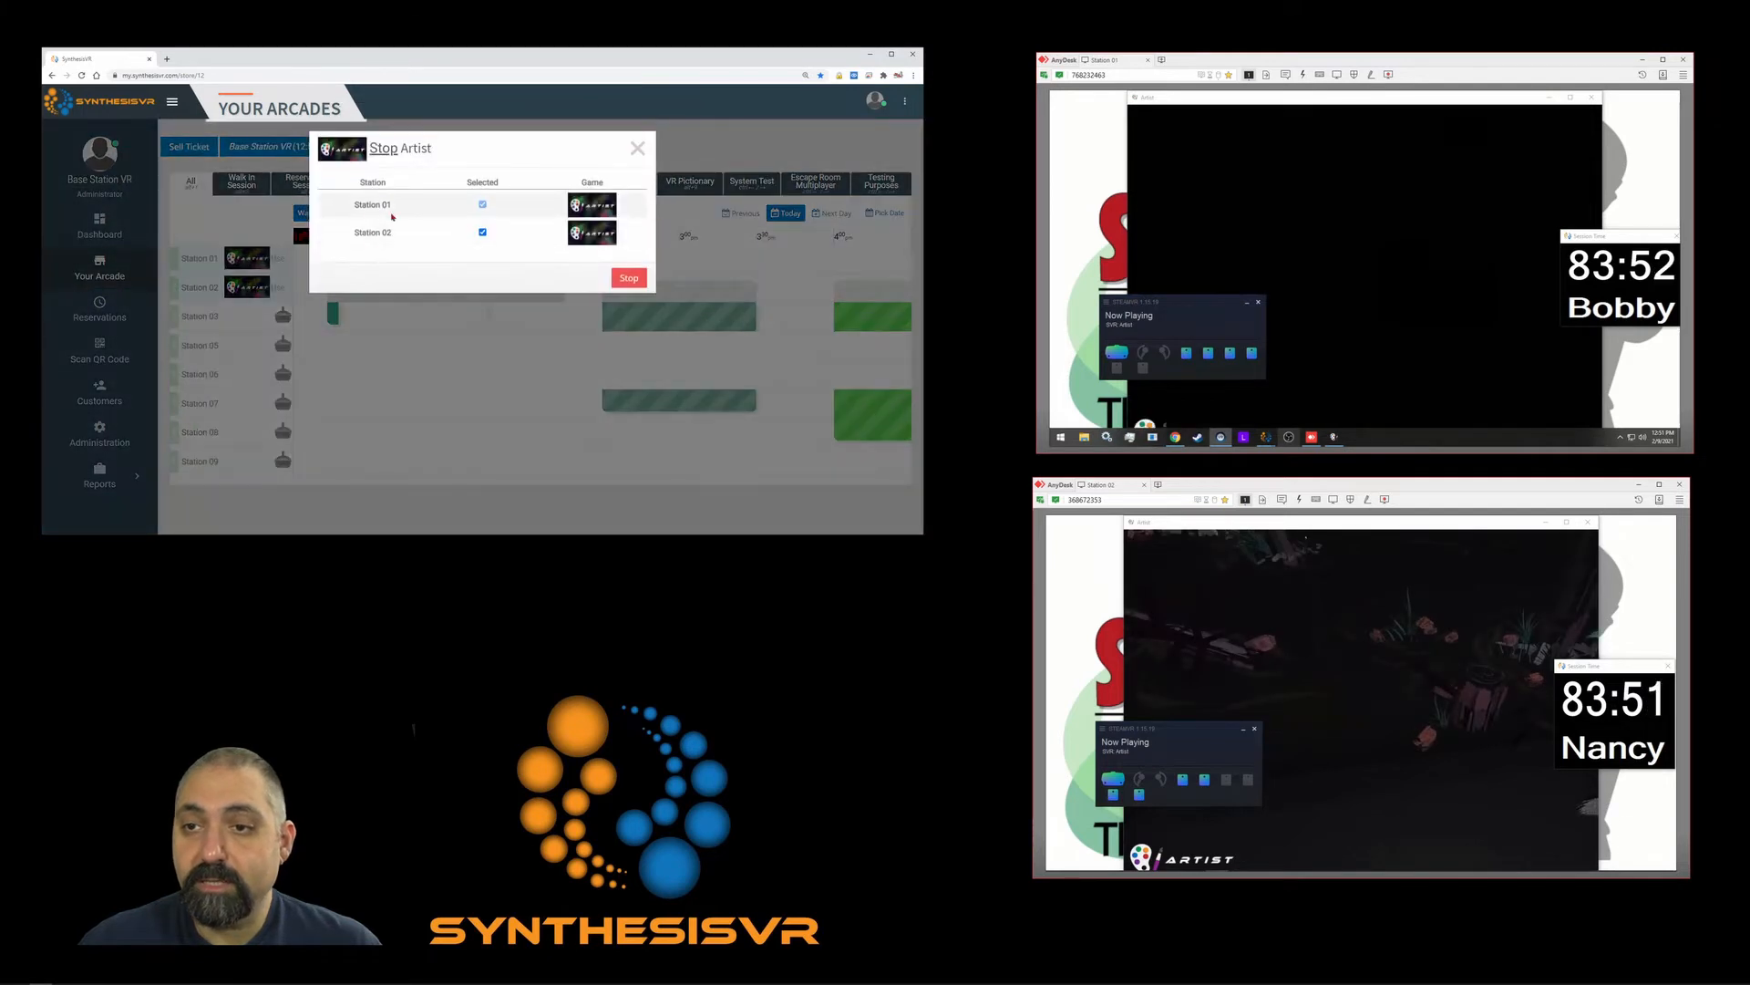
# Stop Artist on Station 01 only, then open Station 02's session action menu.
pyautogui.click(483, 234)
pyautogui.click(624, 278)
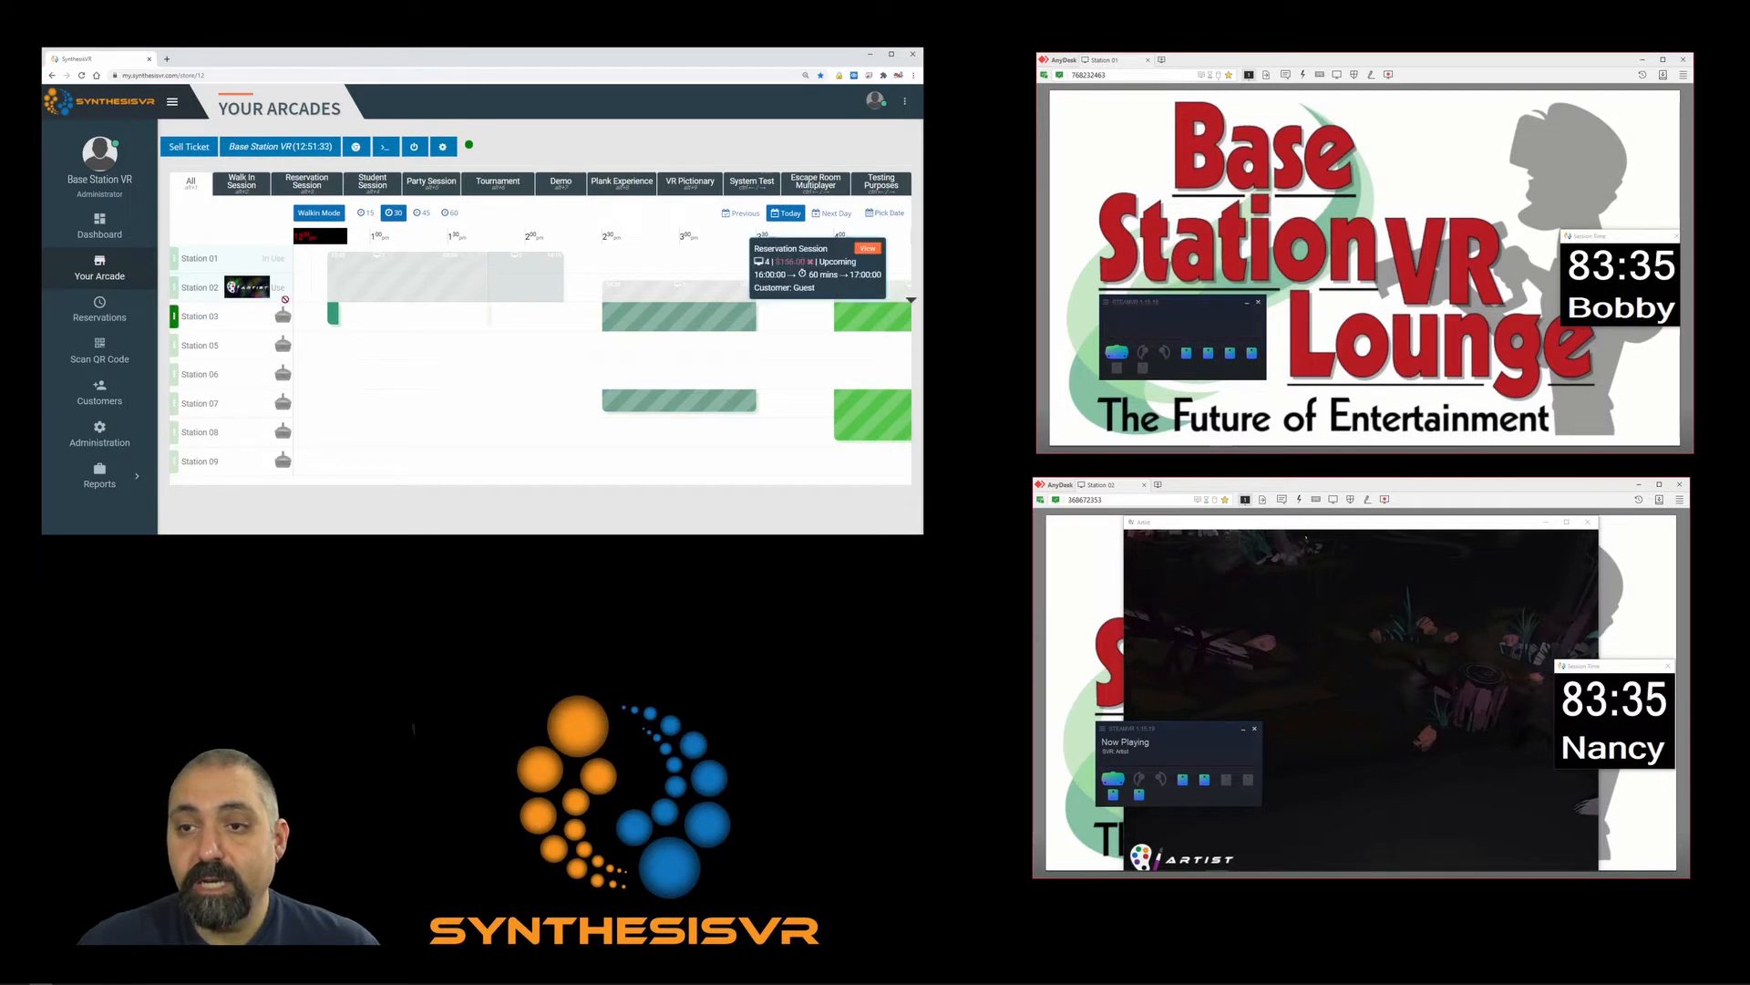
pyautogui.click(413, 282)
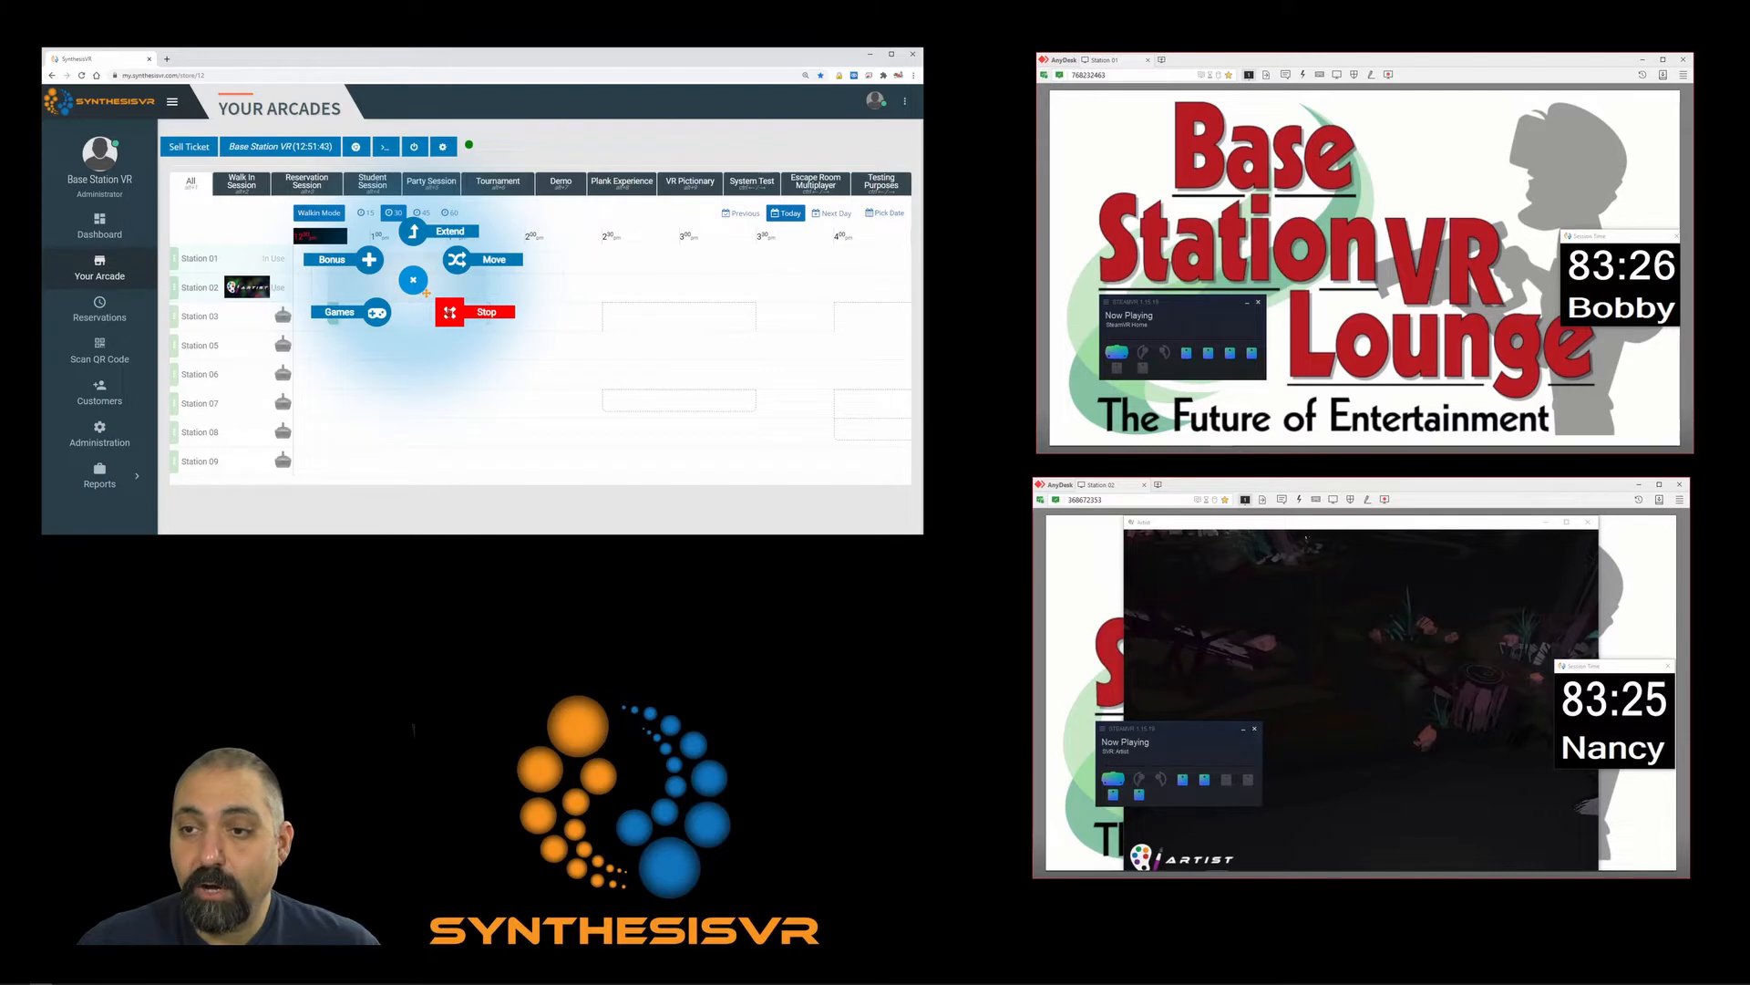
# Stop Stations 01 and 02 early with the spell-corrected comment 'Ending the session early'.
pyautogui.click(449, 312)
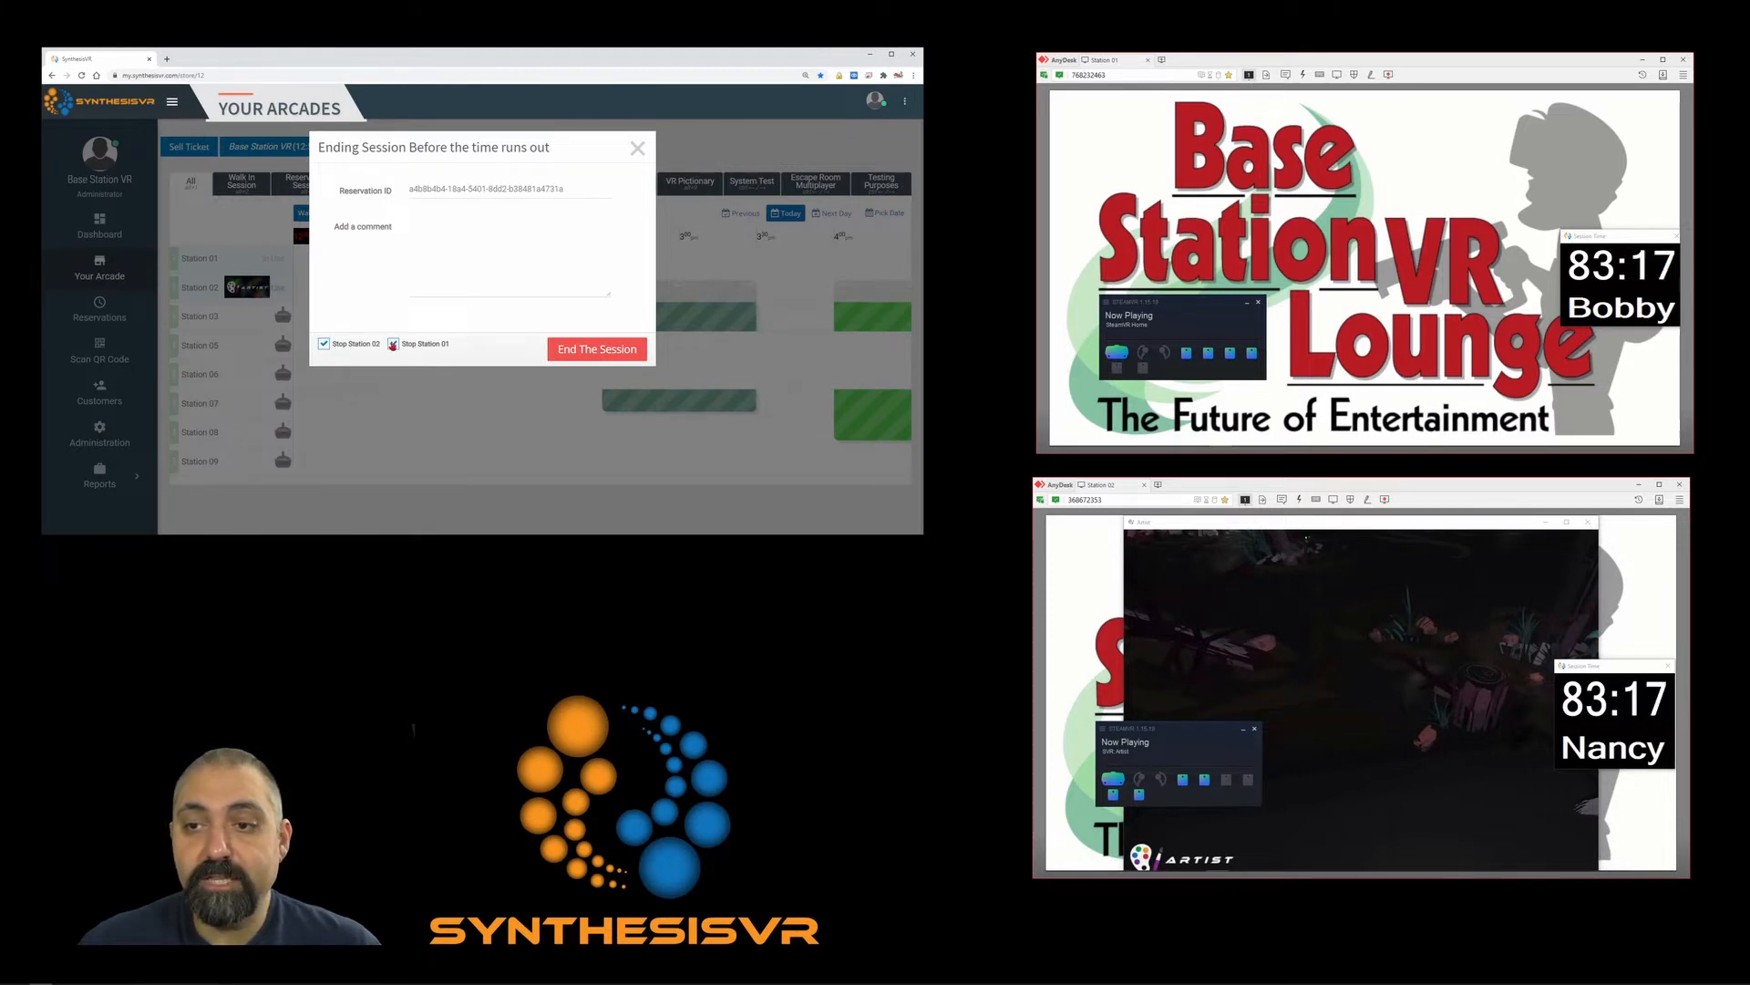
pyautogui.click(333, 345)
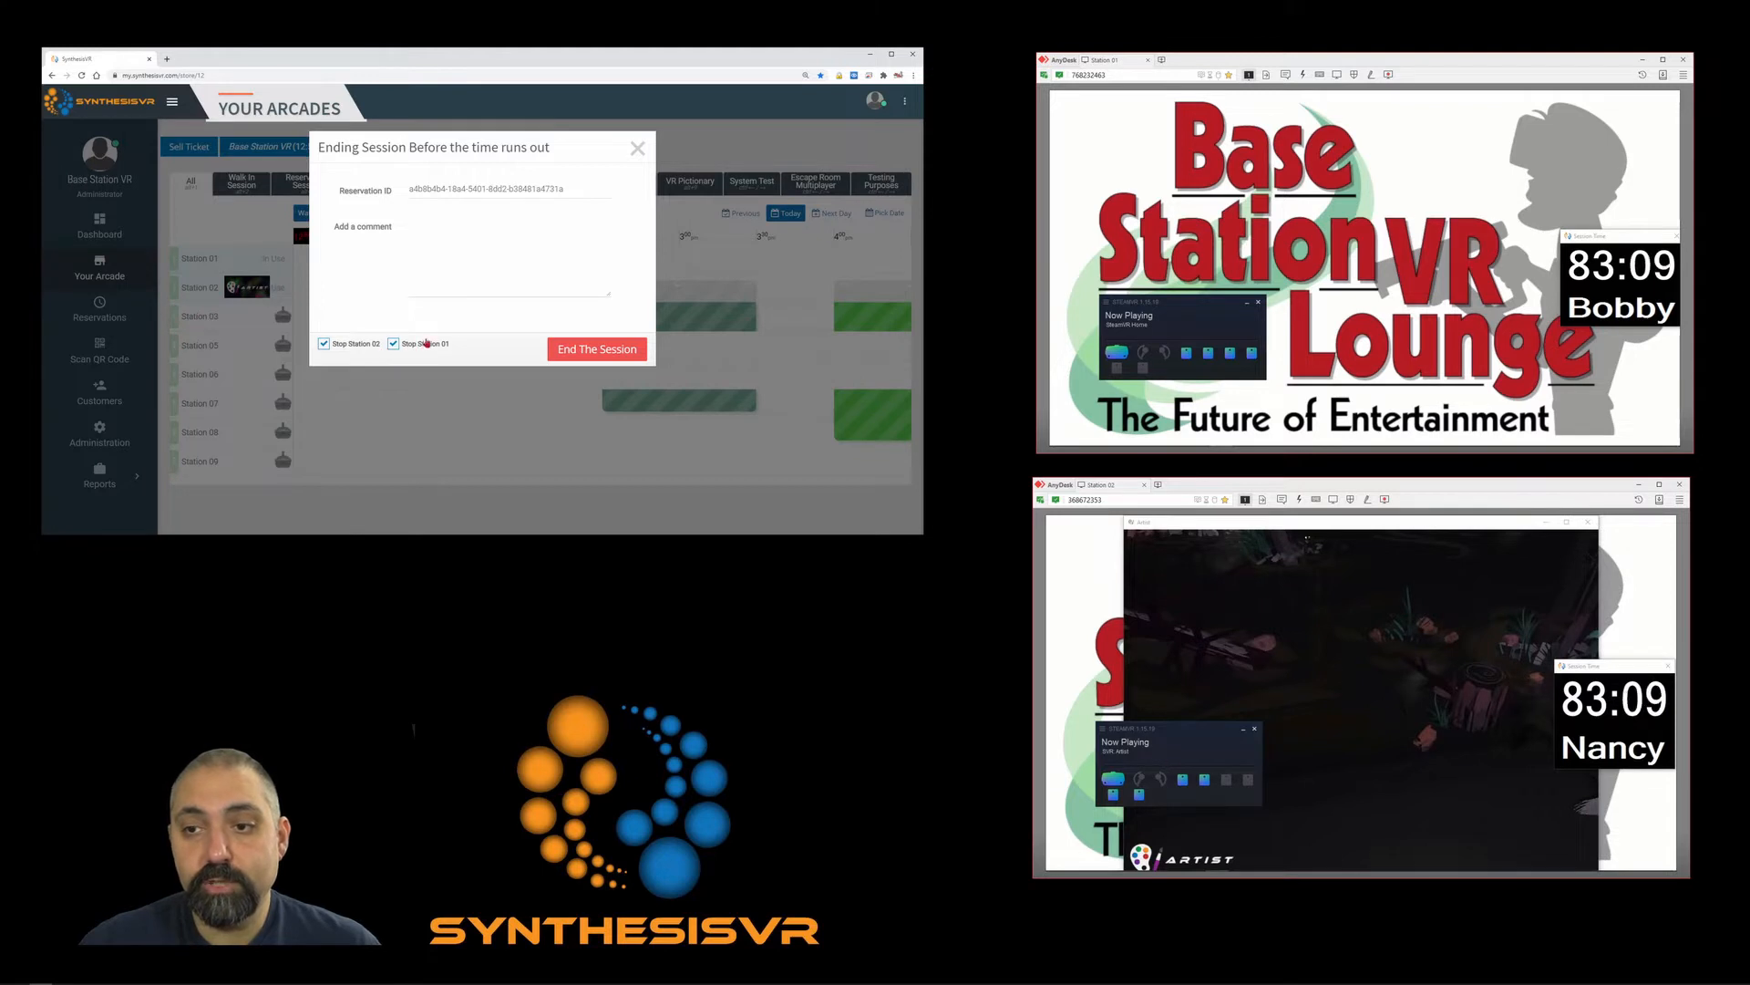
pyautogui.click(473, 247)
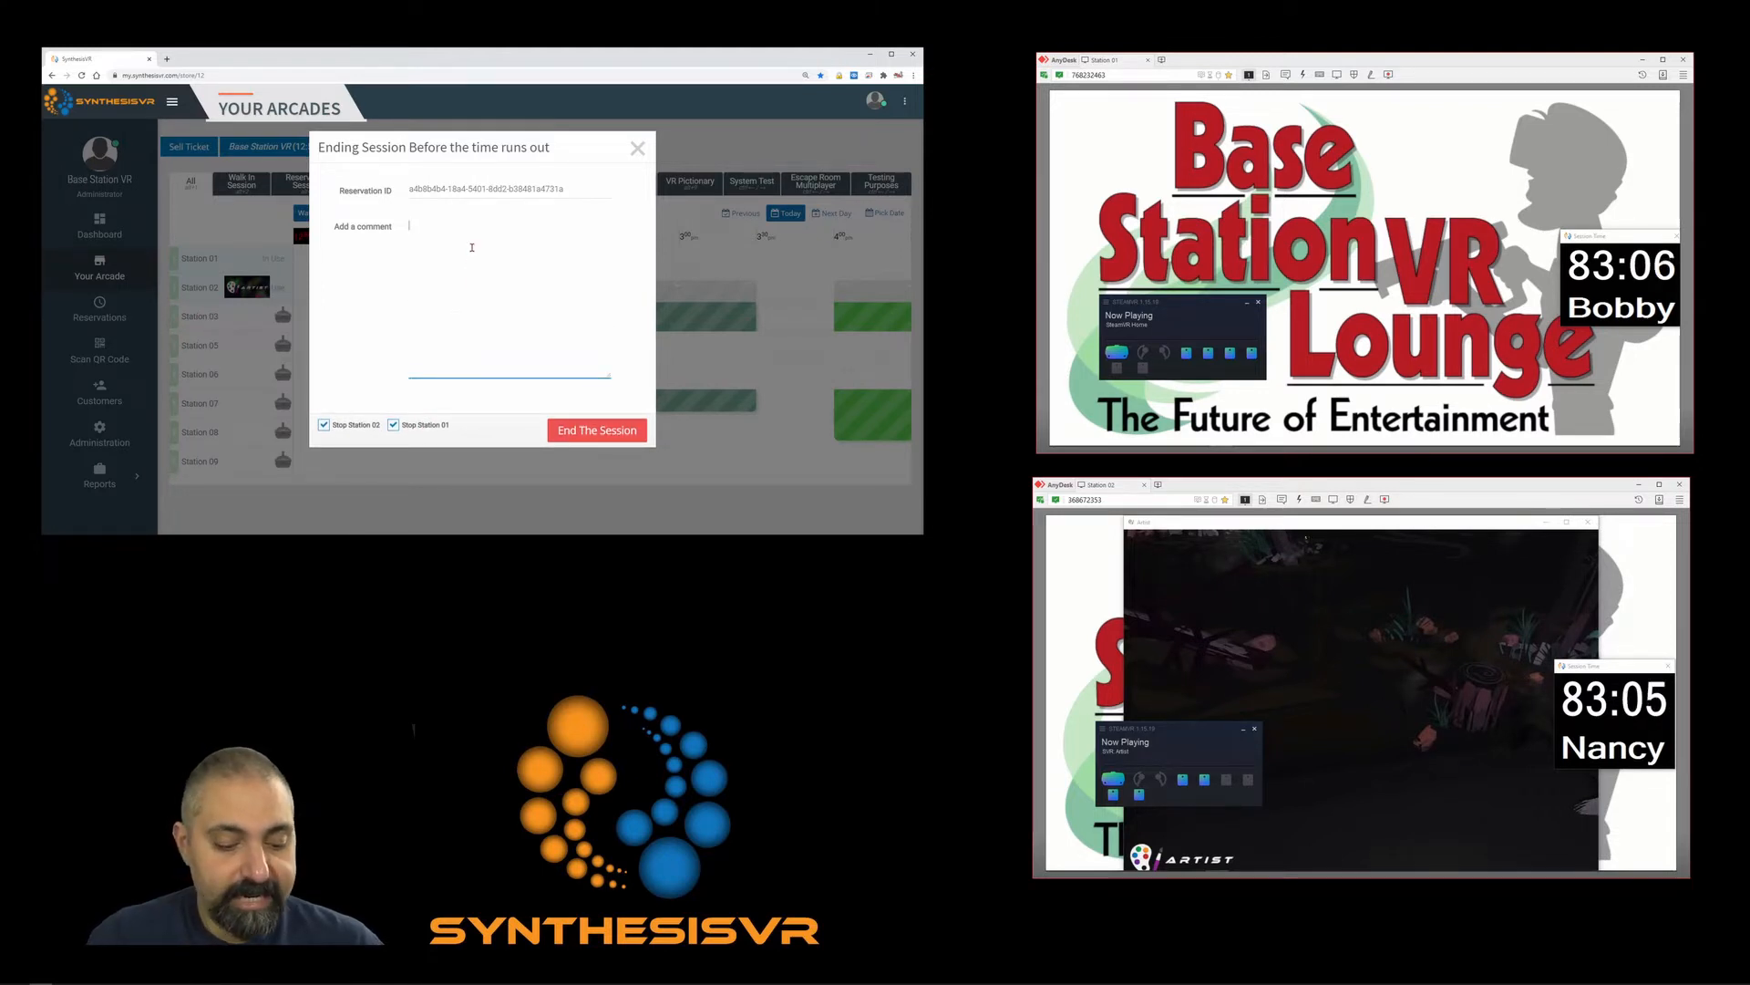
pyautogui.write('Ending the')
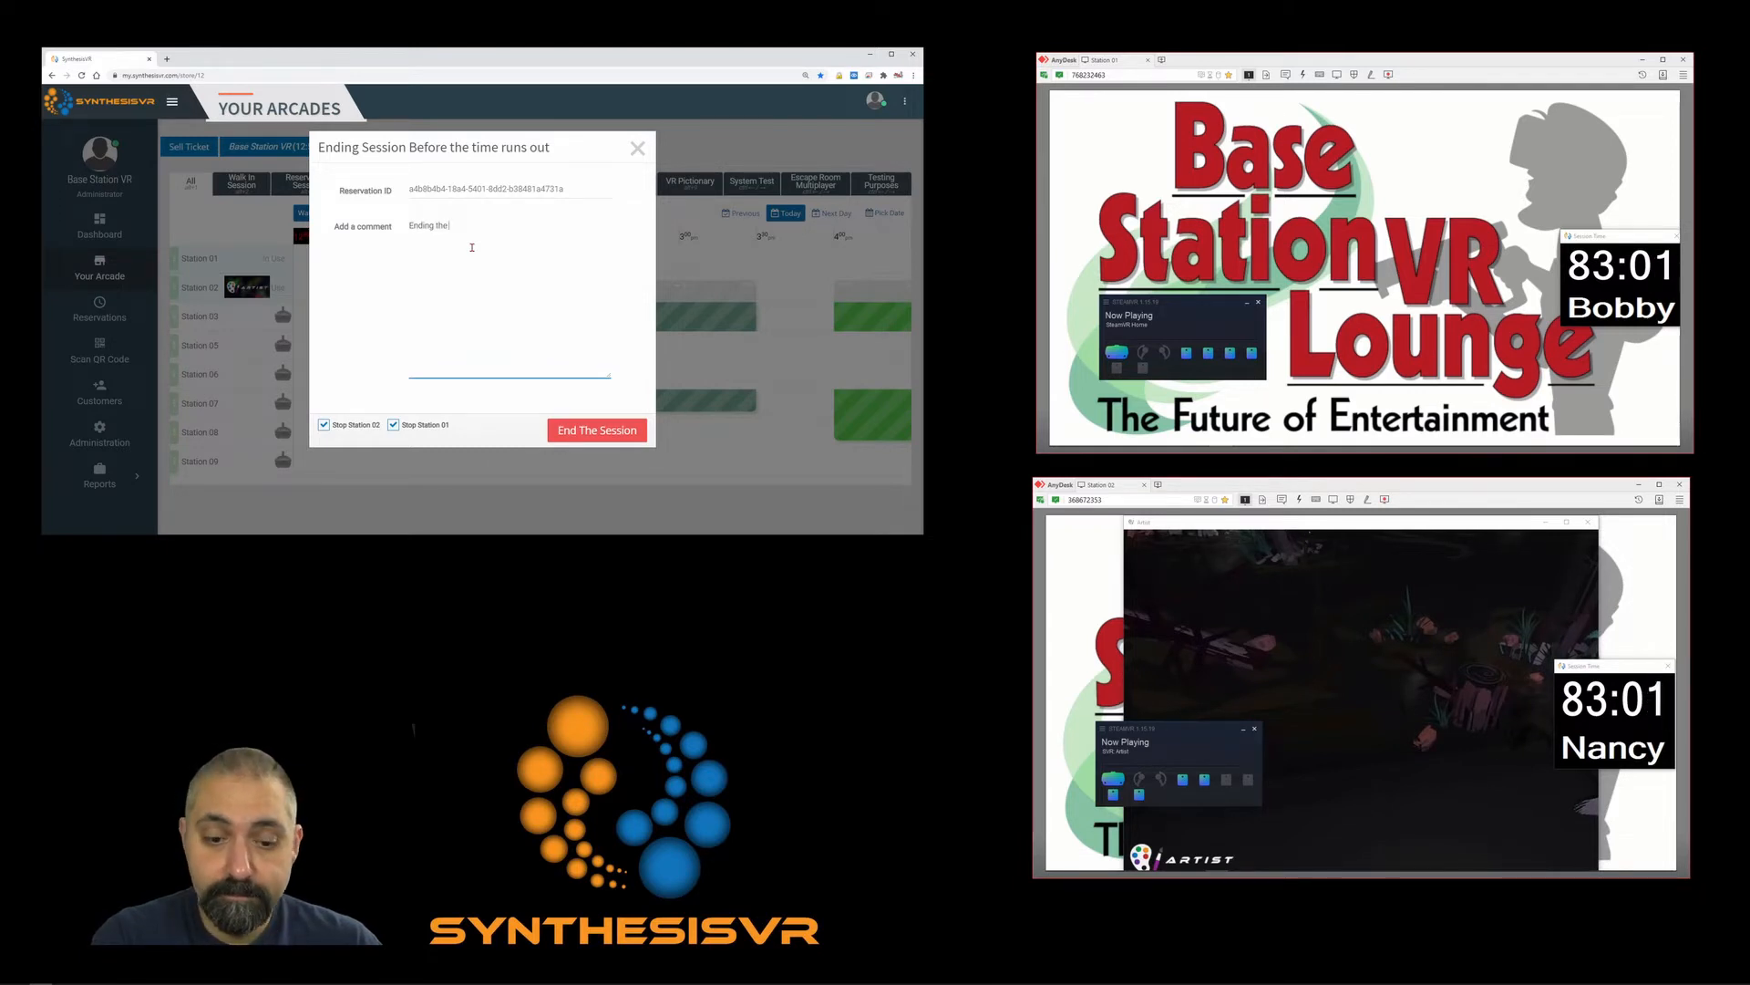
pyautogui.write(' ssion early')
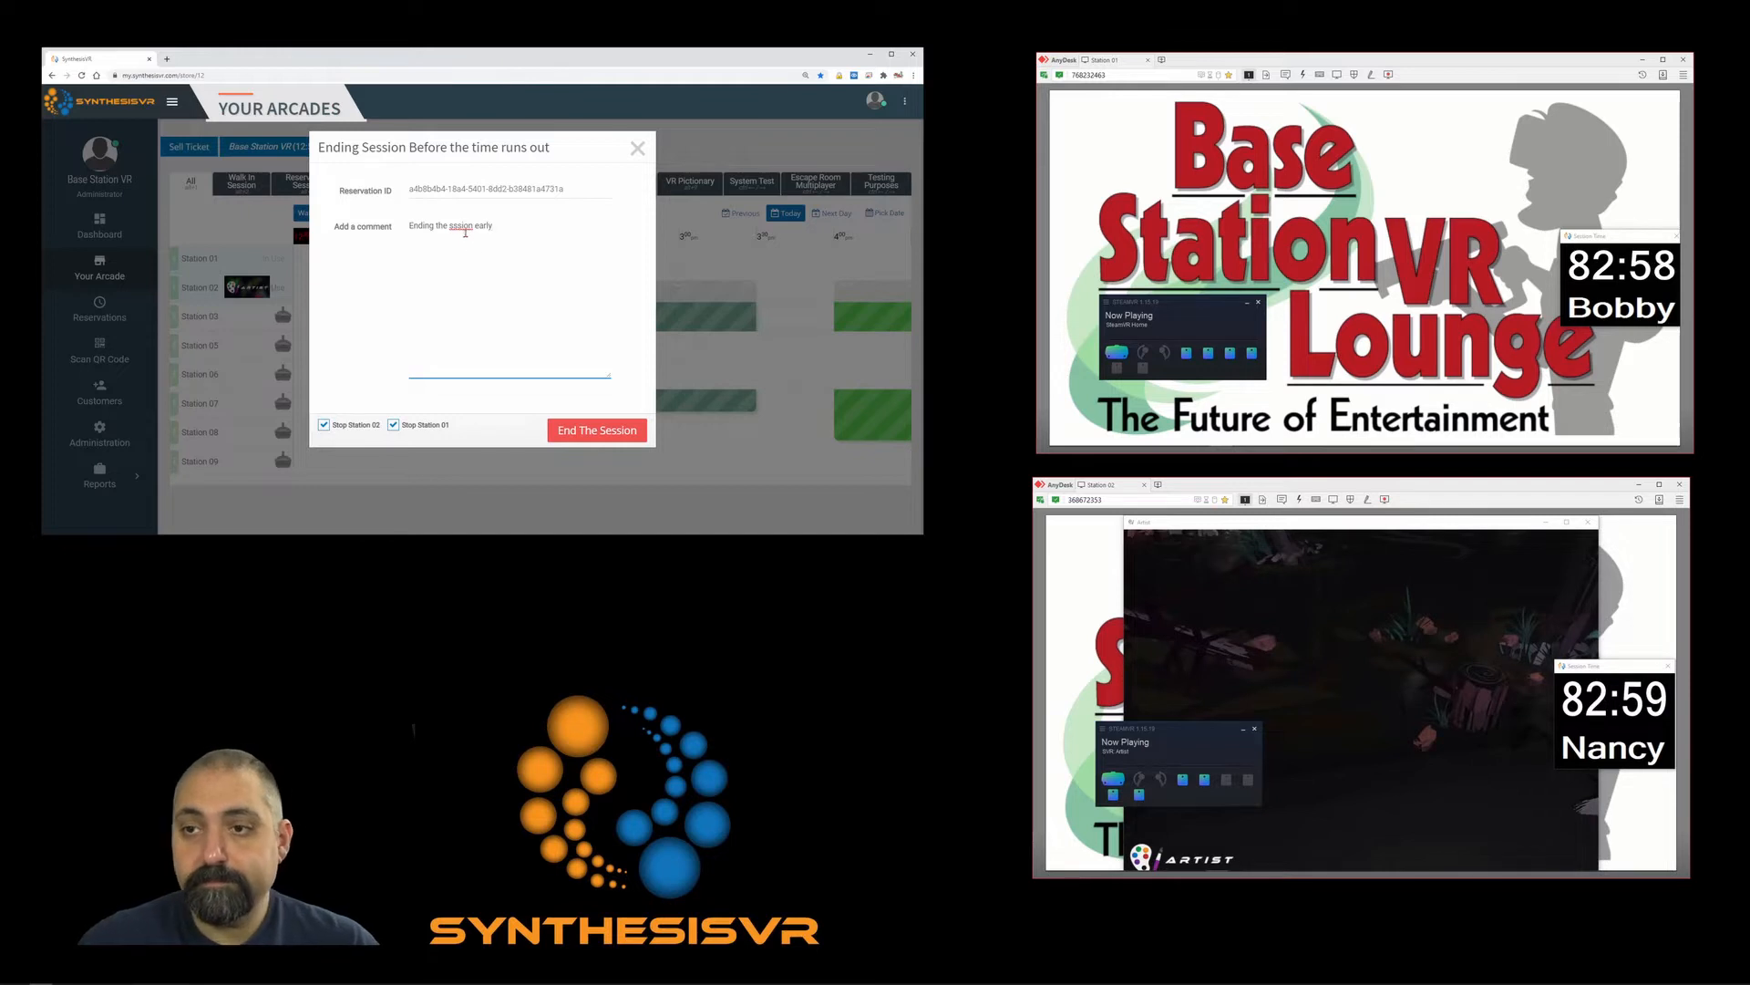
pyautogui.rightClick(474, 233)
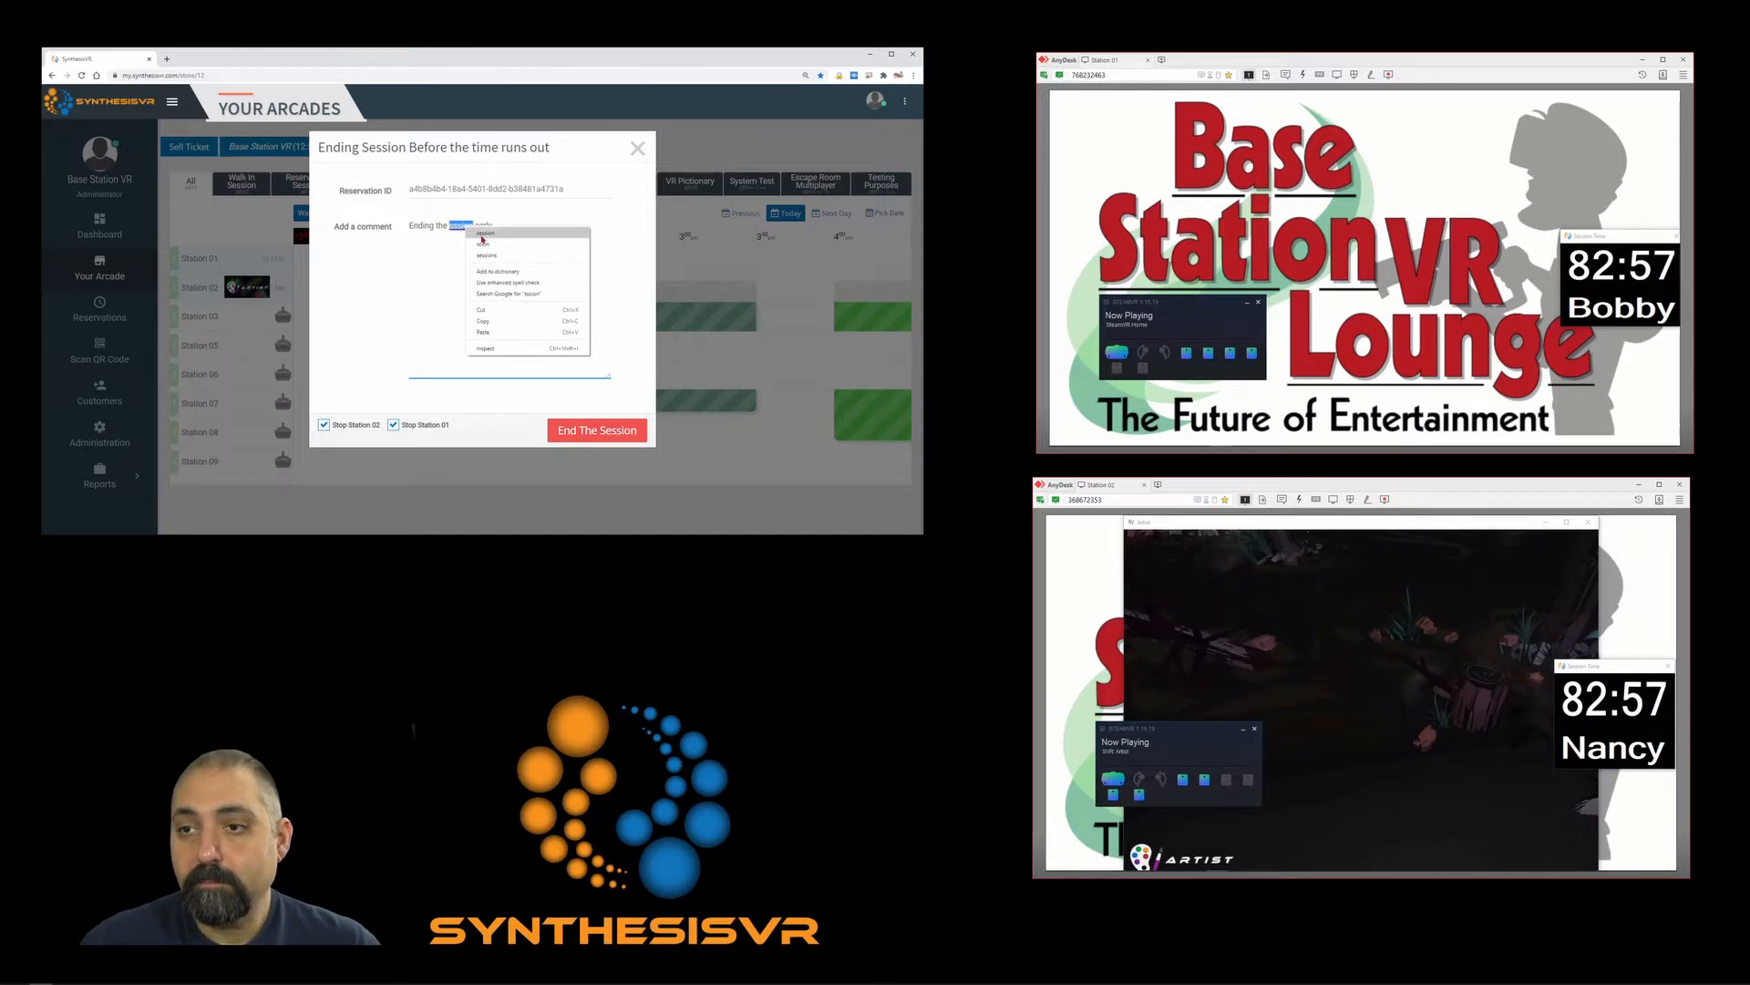
pyautogui.click(481, 234)
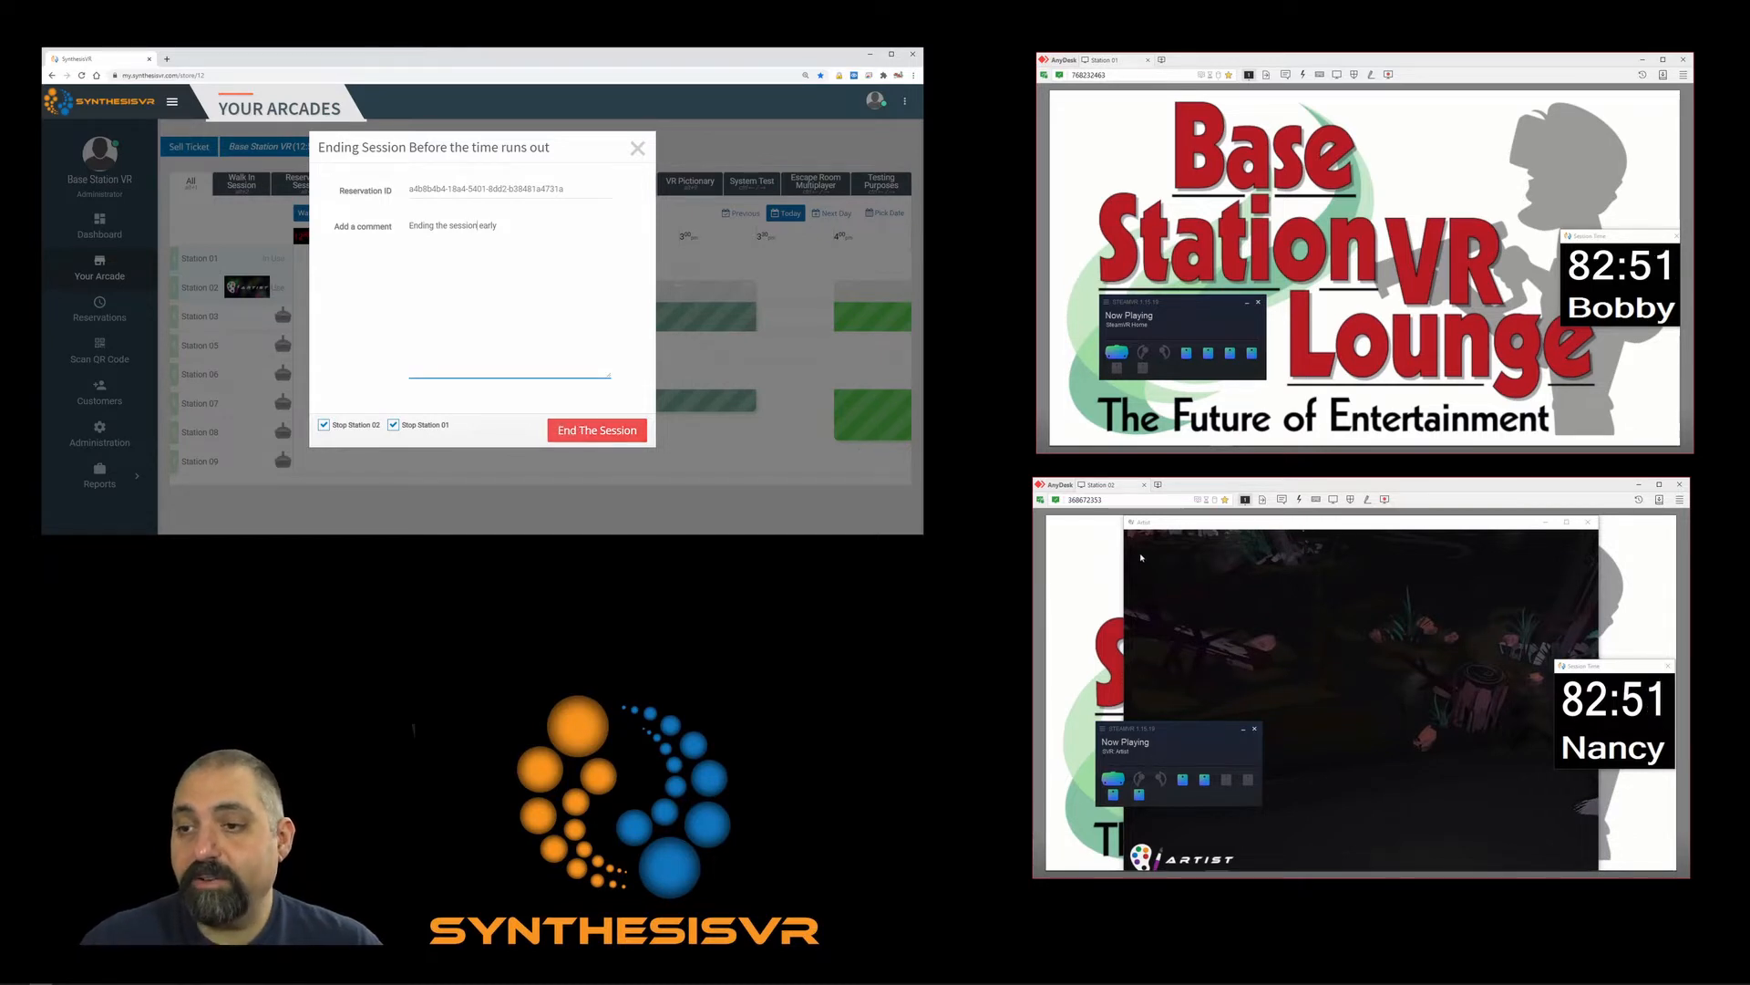
pyautogui.click(620, 435)
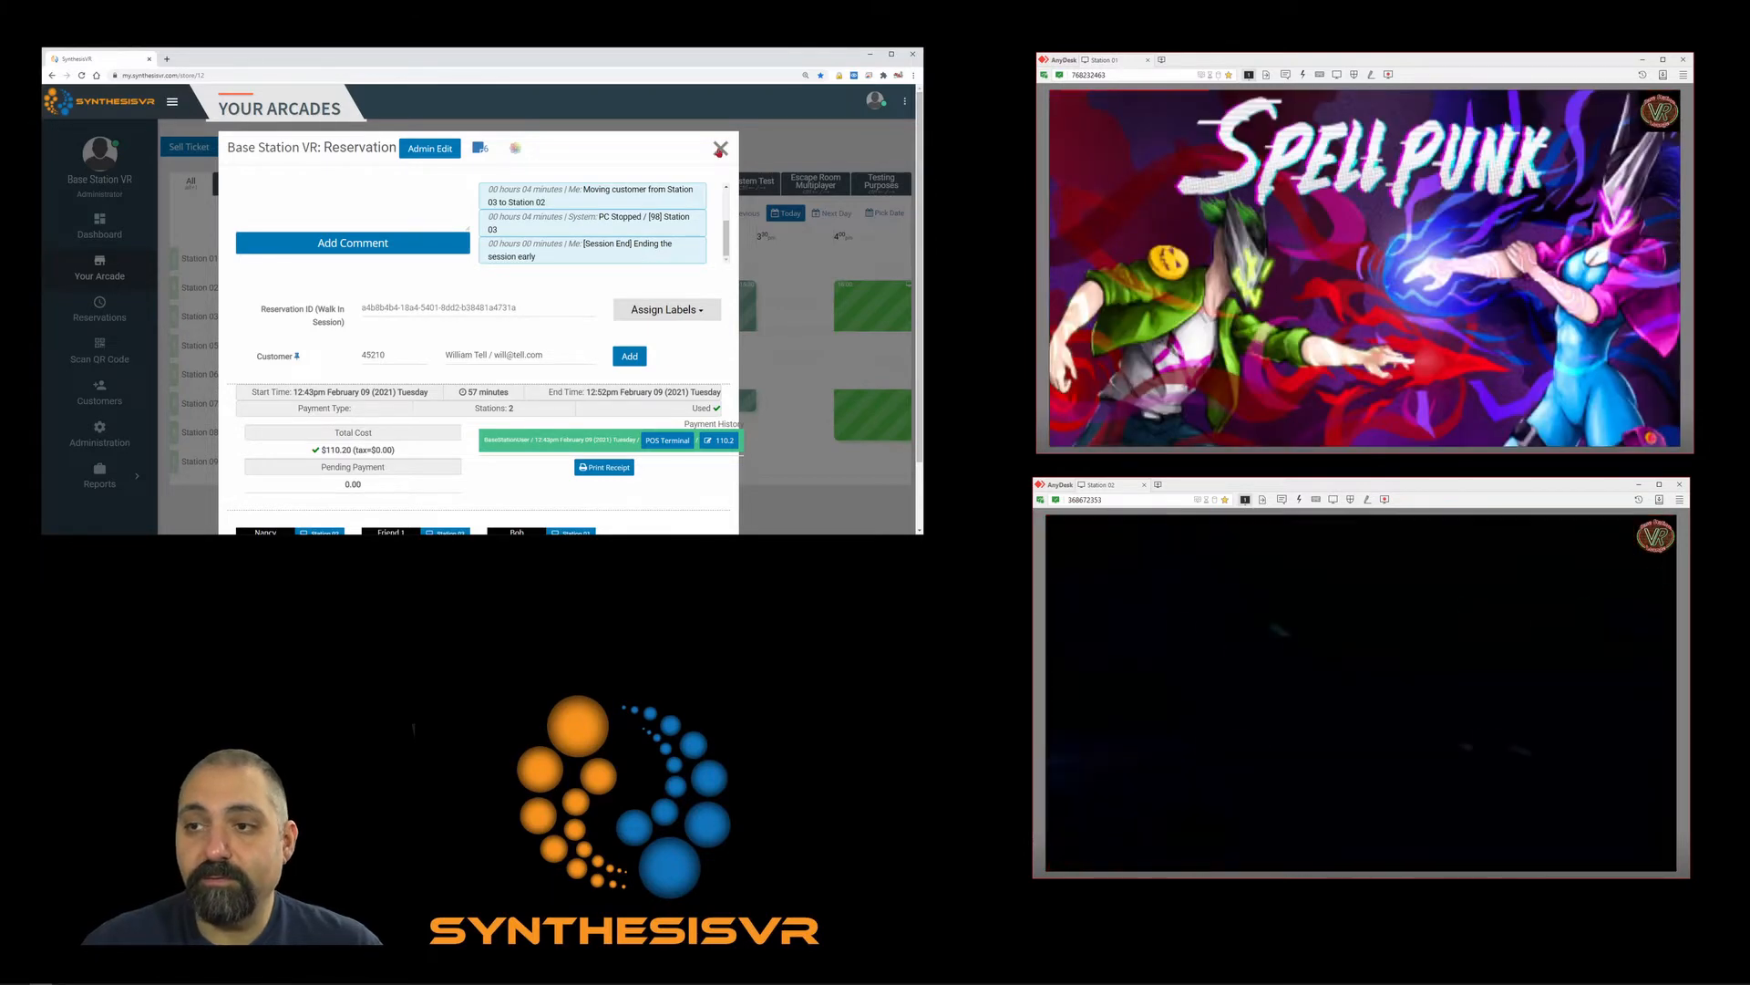
# Scroll through the ended session's reservation details and close them.
pyautogui.scroll(-2, 618, 244)
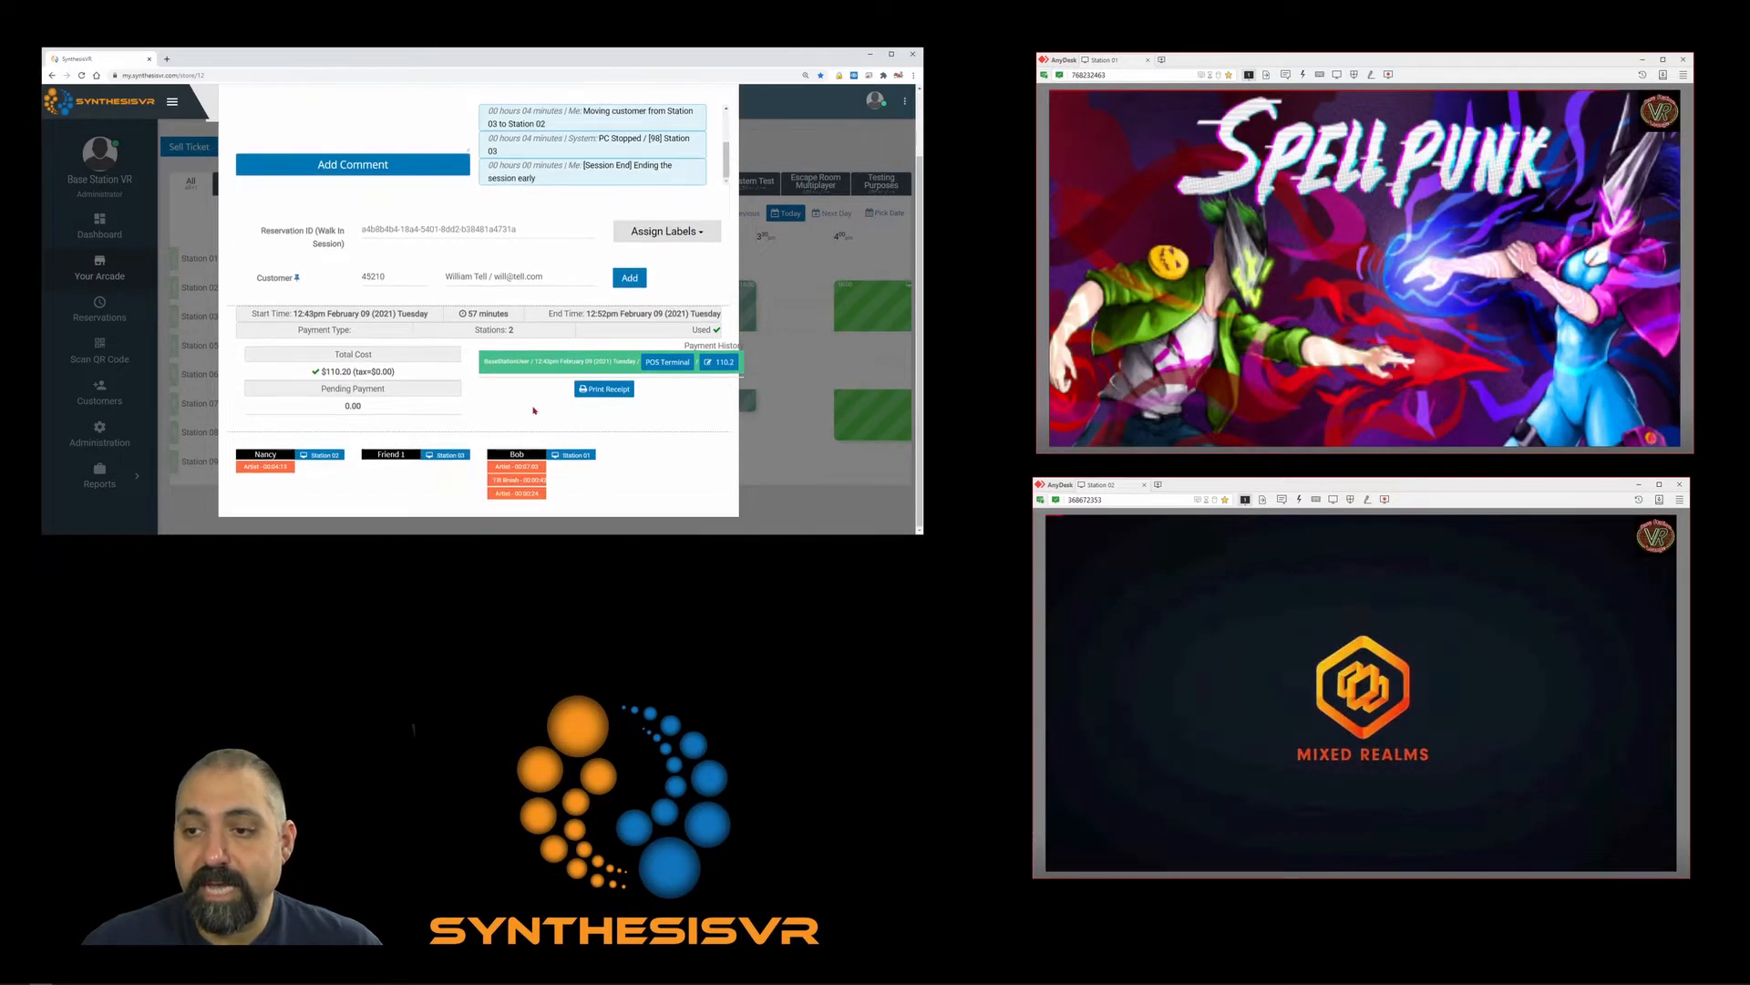
pyautogui.scroll(2, 686, 216)
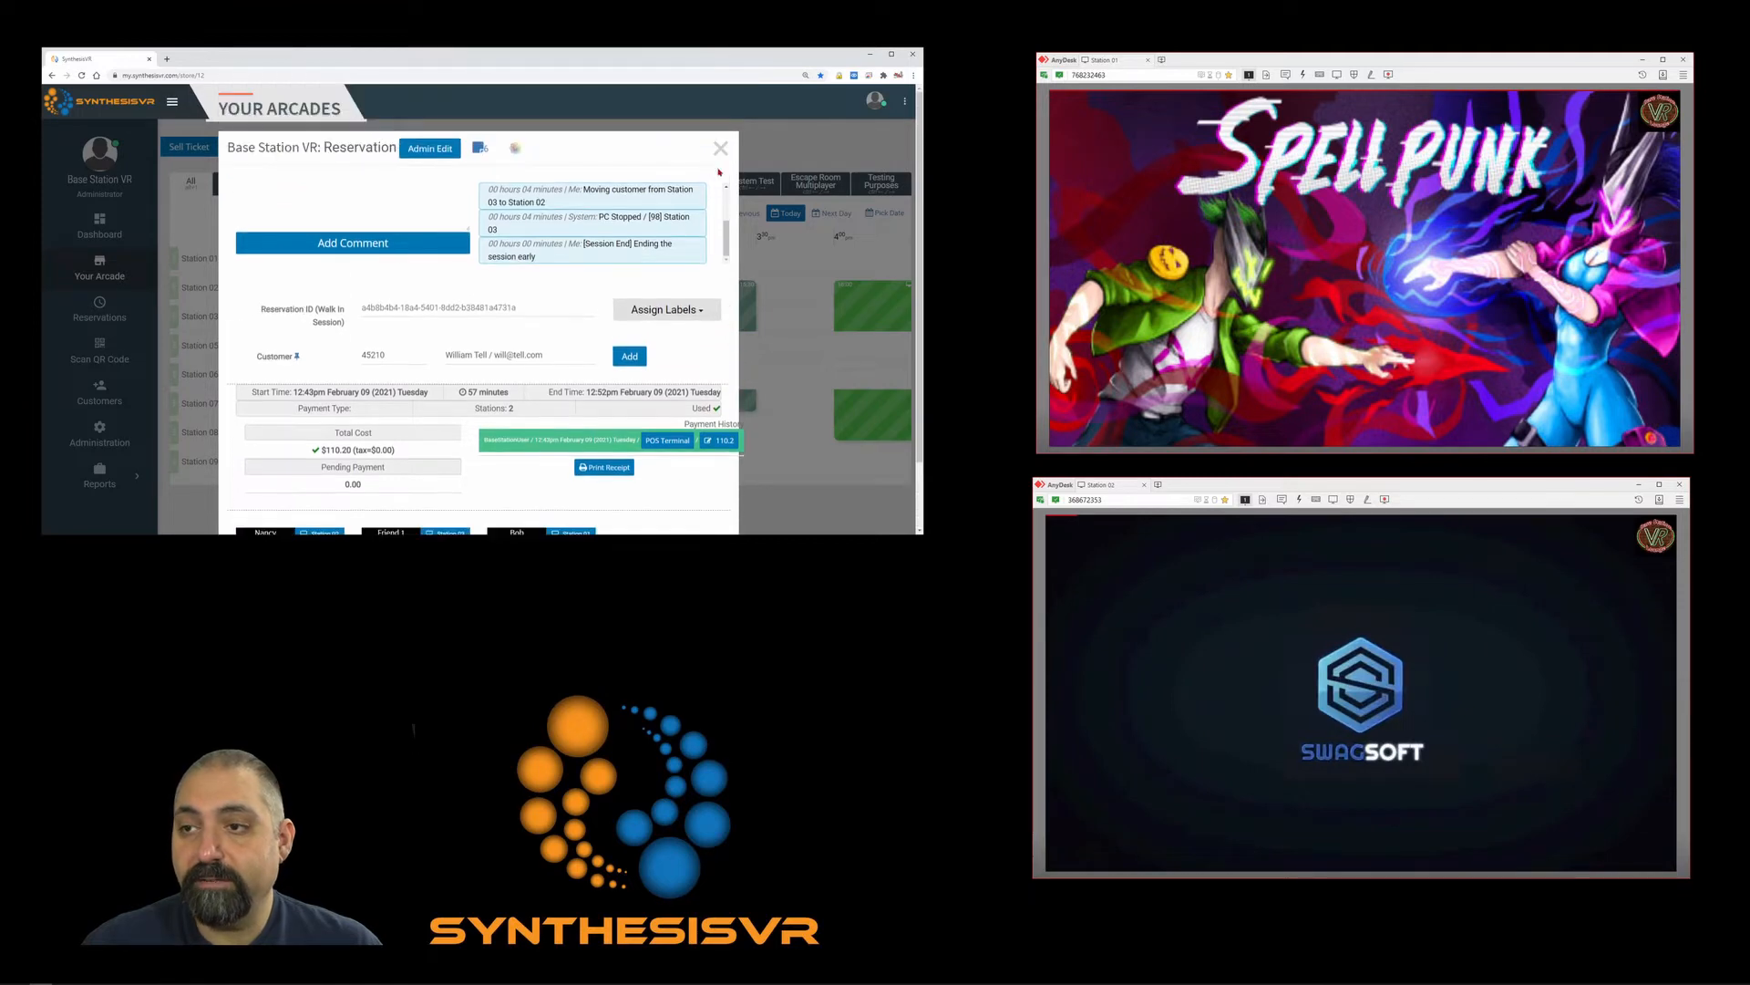
pyautogui.click(719, 151)
# Reopen Station 02's session details, review its log, and close them.
pyautogui.moveTo(340, 290)
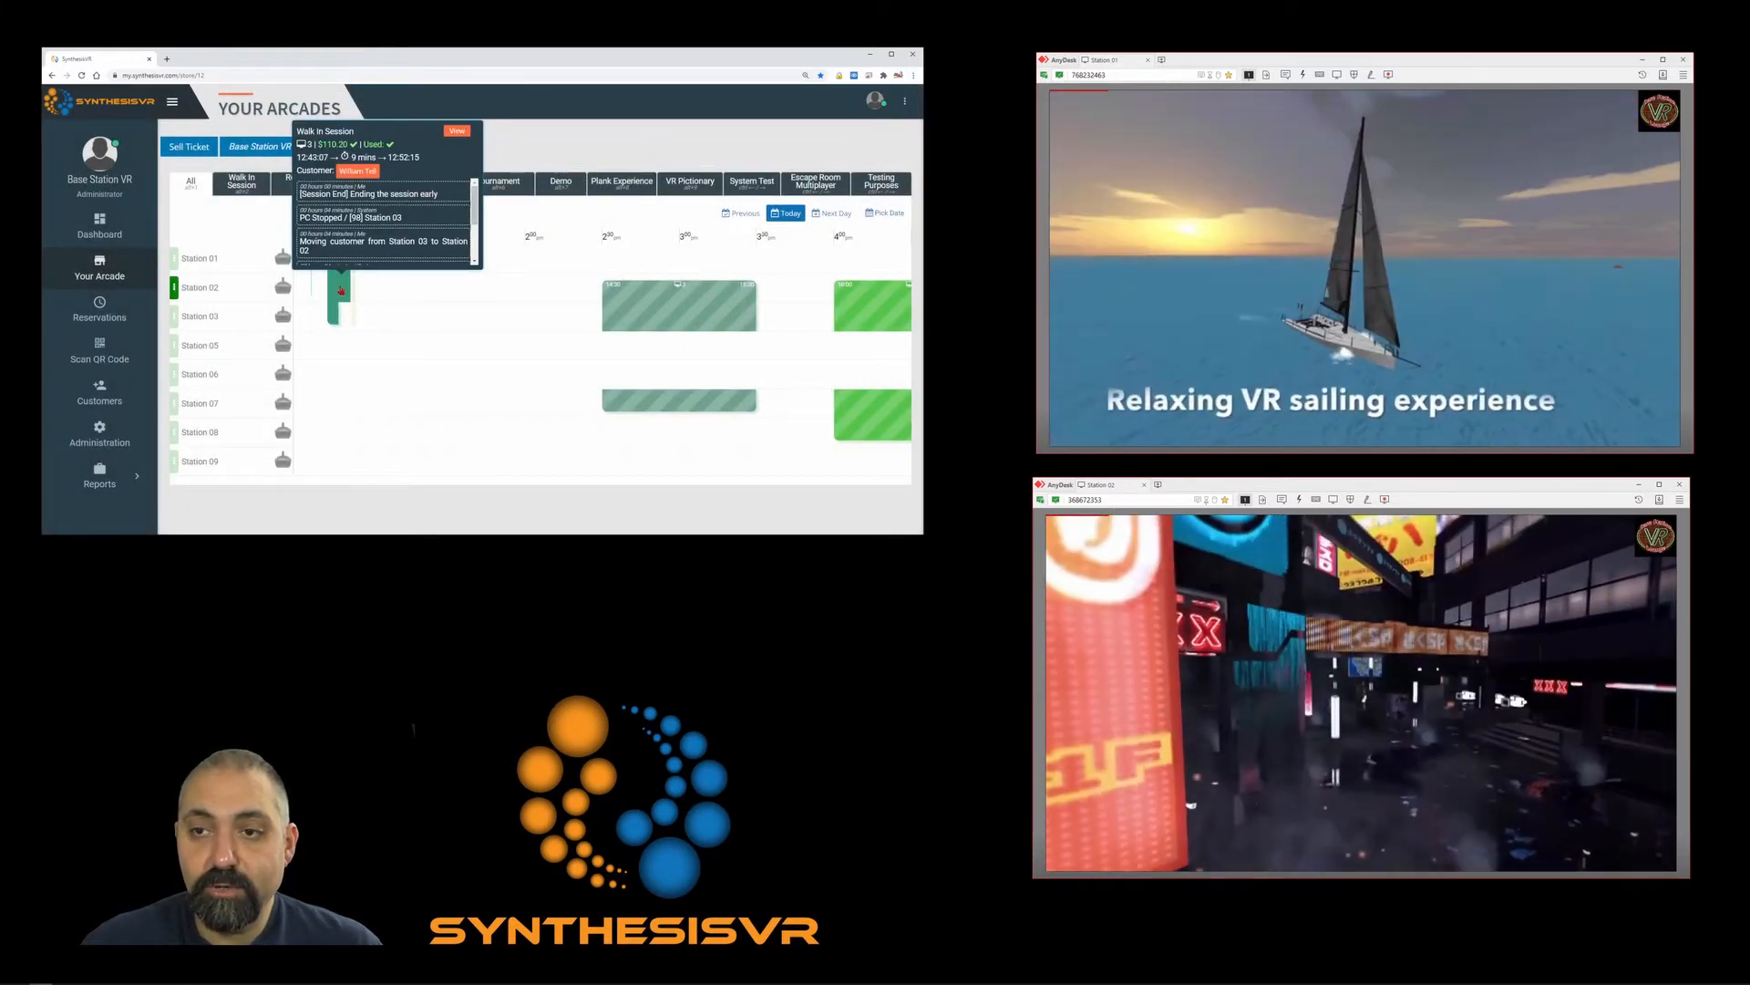
pyautogui.scroll(-1, 357, 239)
pyautogui.scroll(-1, 358, 237)
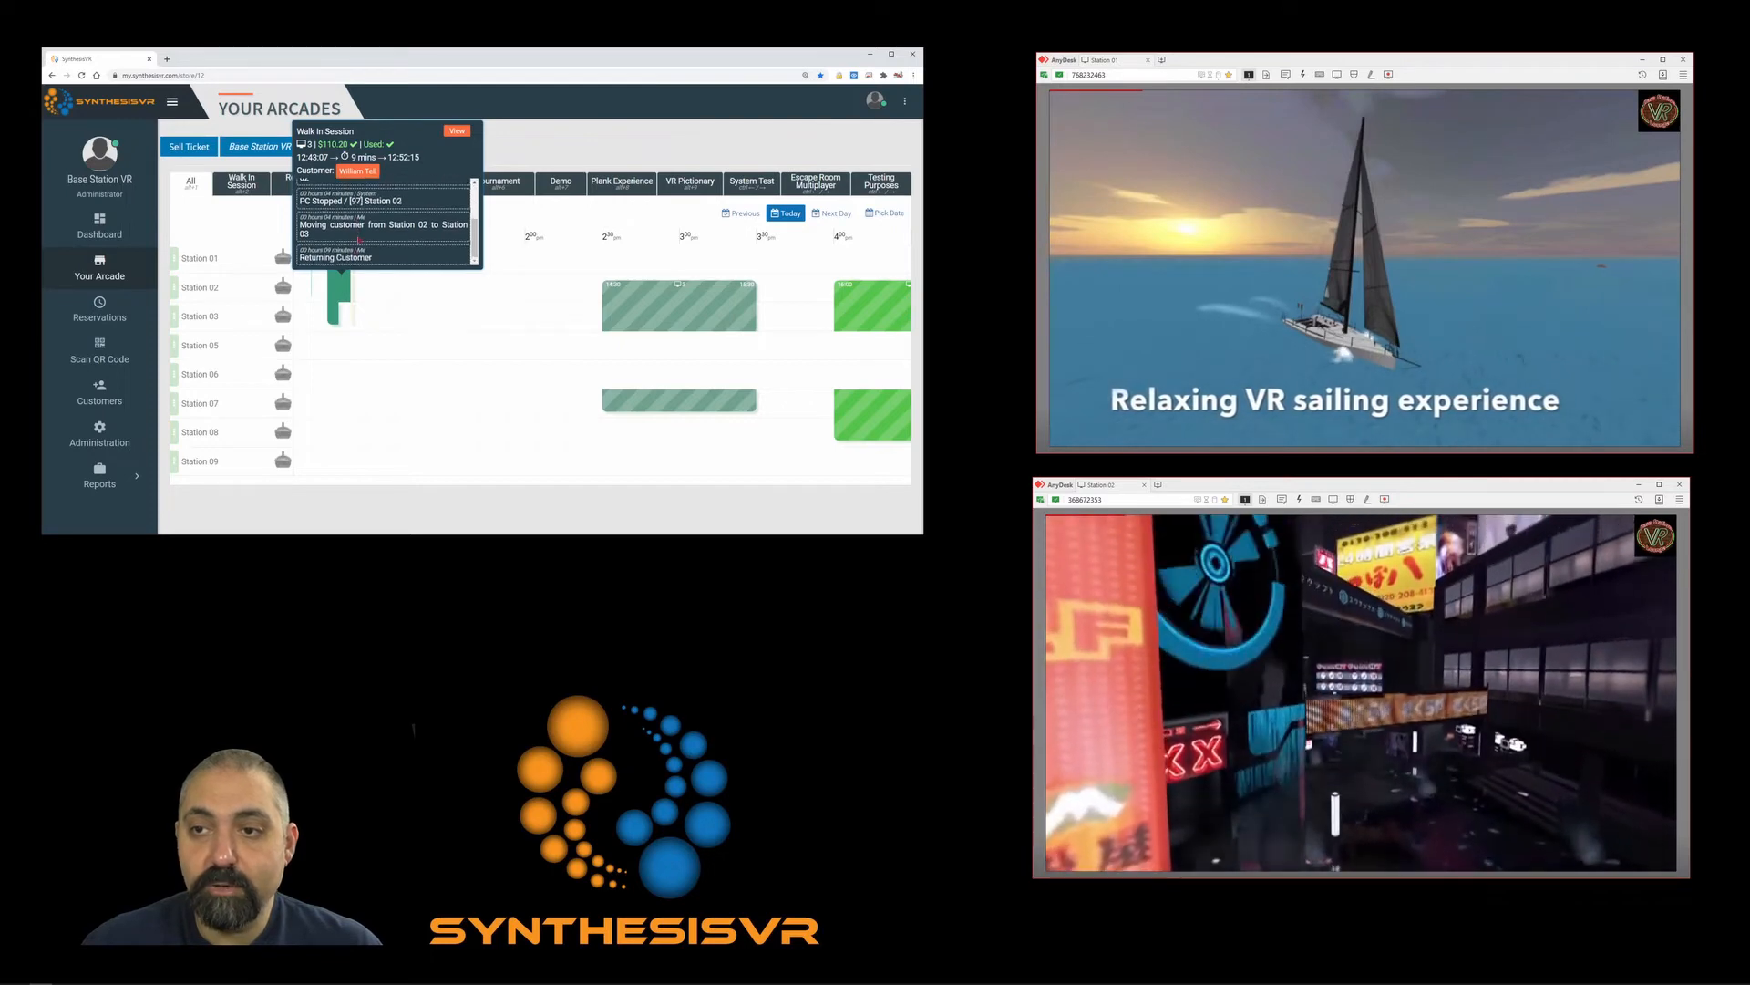
pyautogui.scroll(-2, 385, 223)
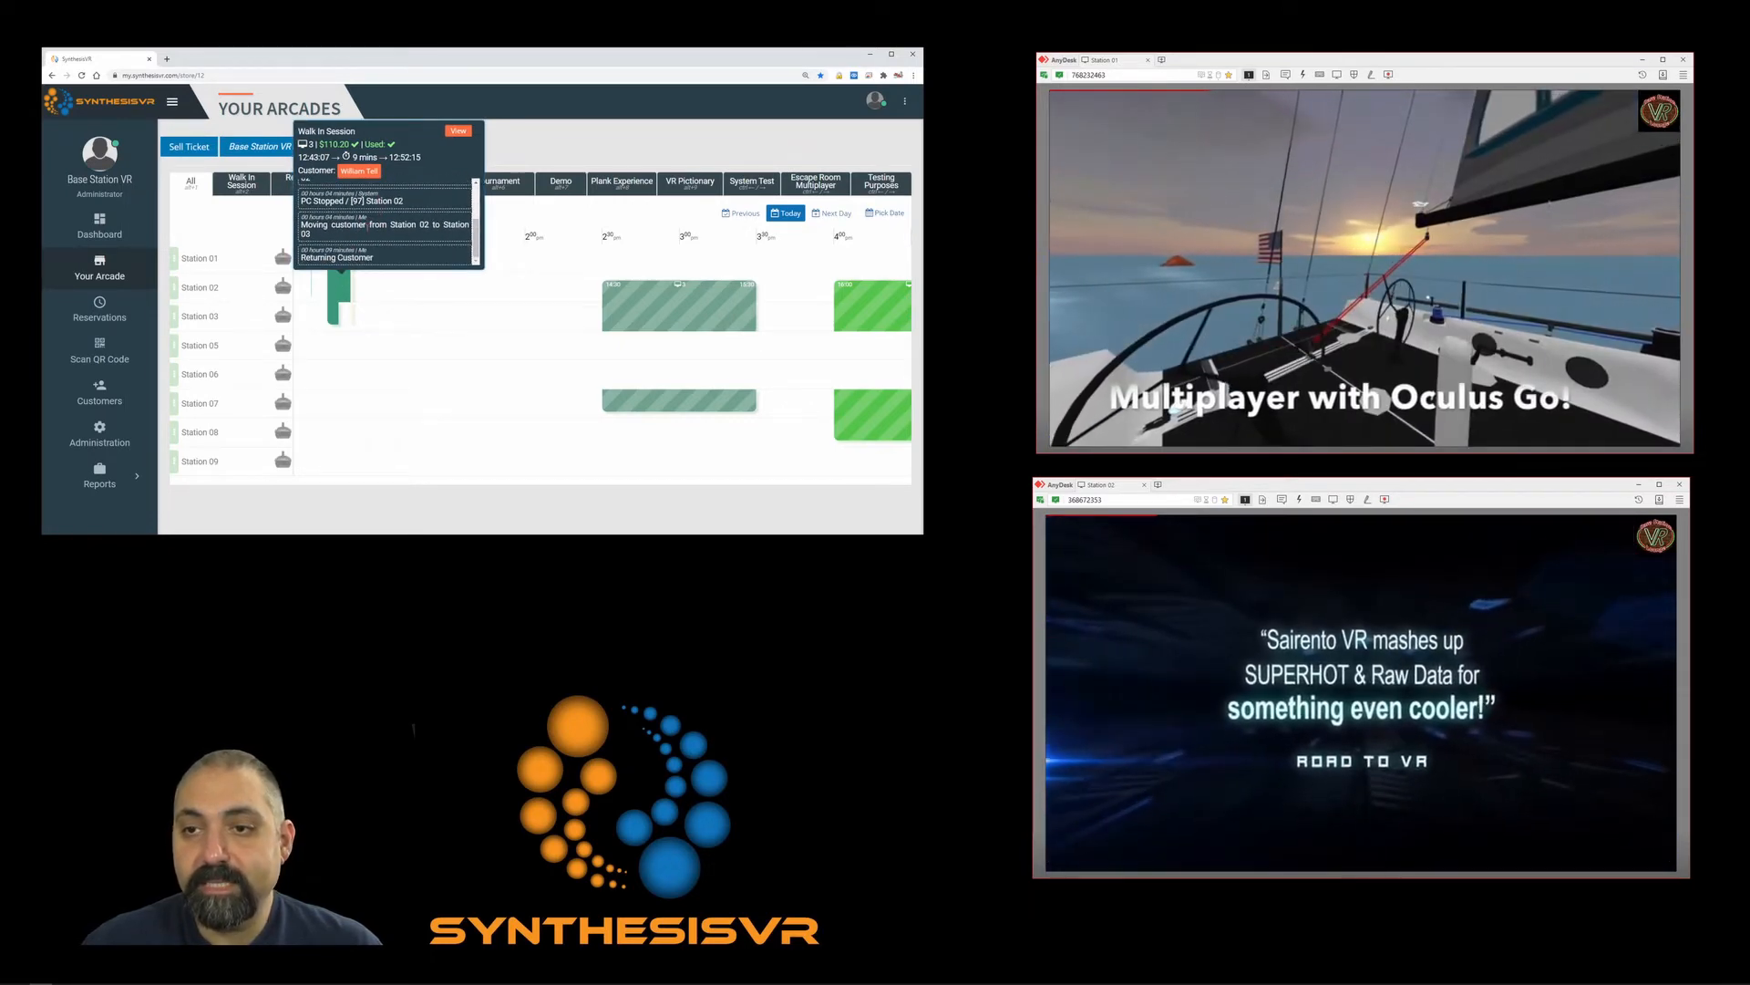
pyautogui.click(341, 287)
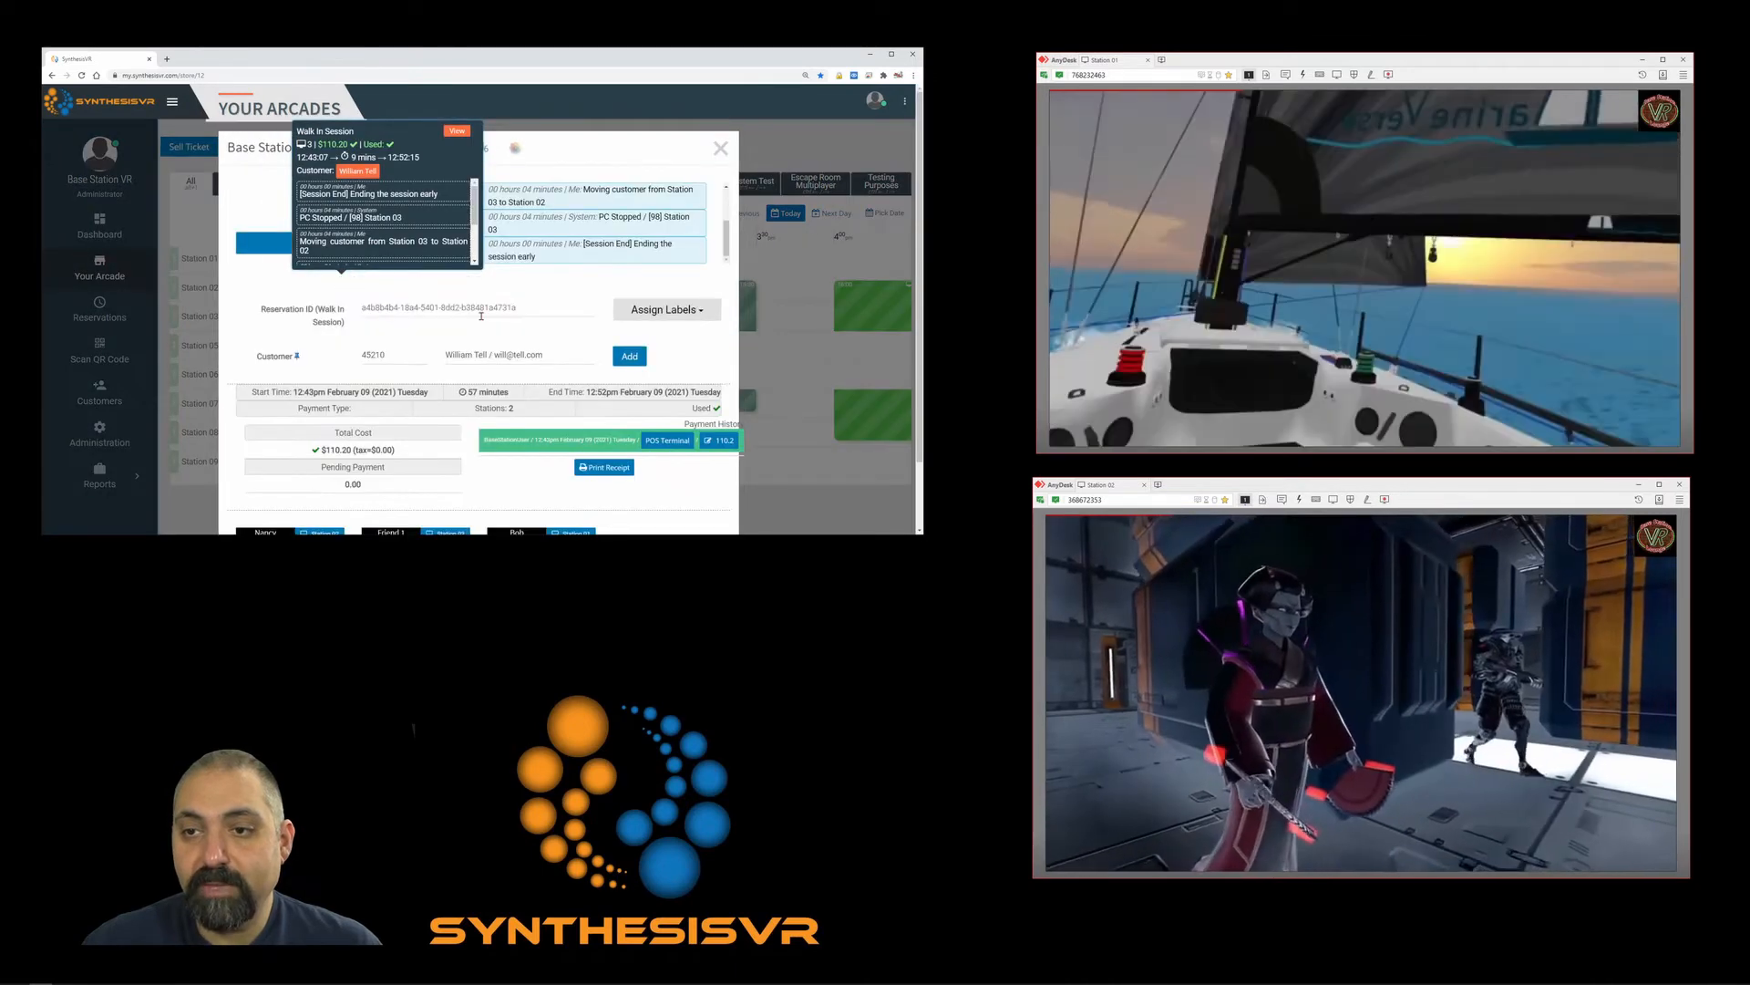
pyautogui.scroll(-1, 536, 339)
pyautogui.scroll(-1, 521, 369)
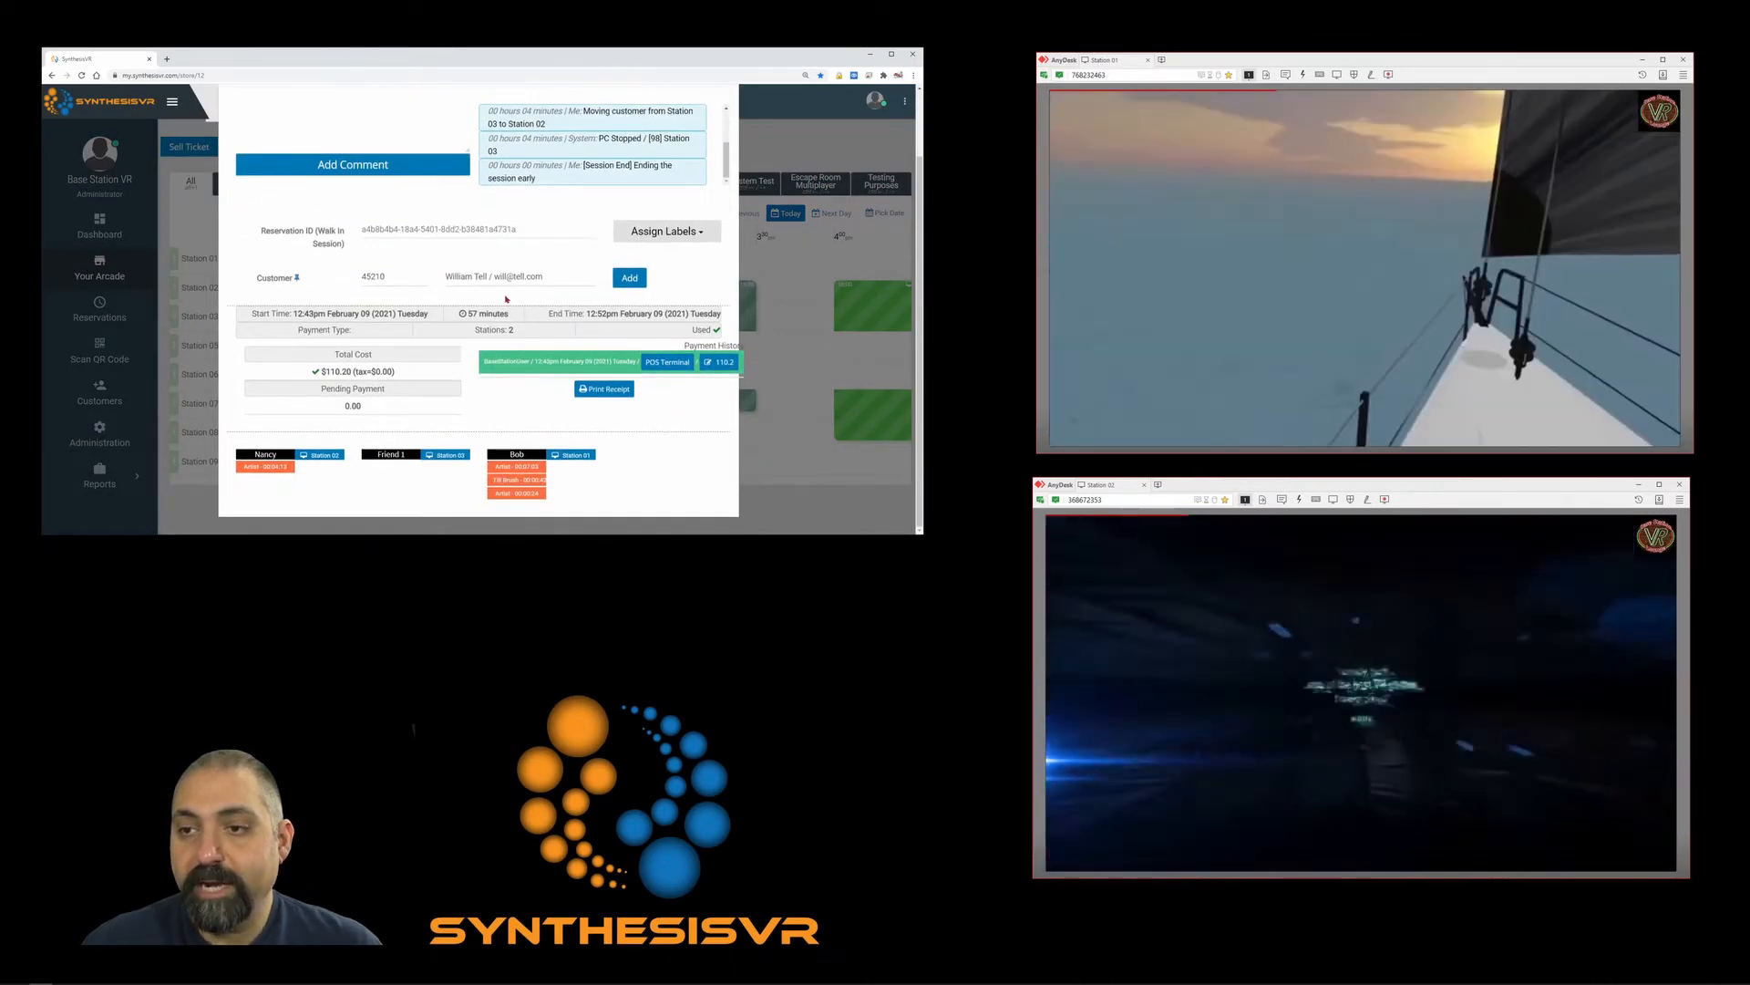
pyautogui.scroll(1, 474, 261)
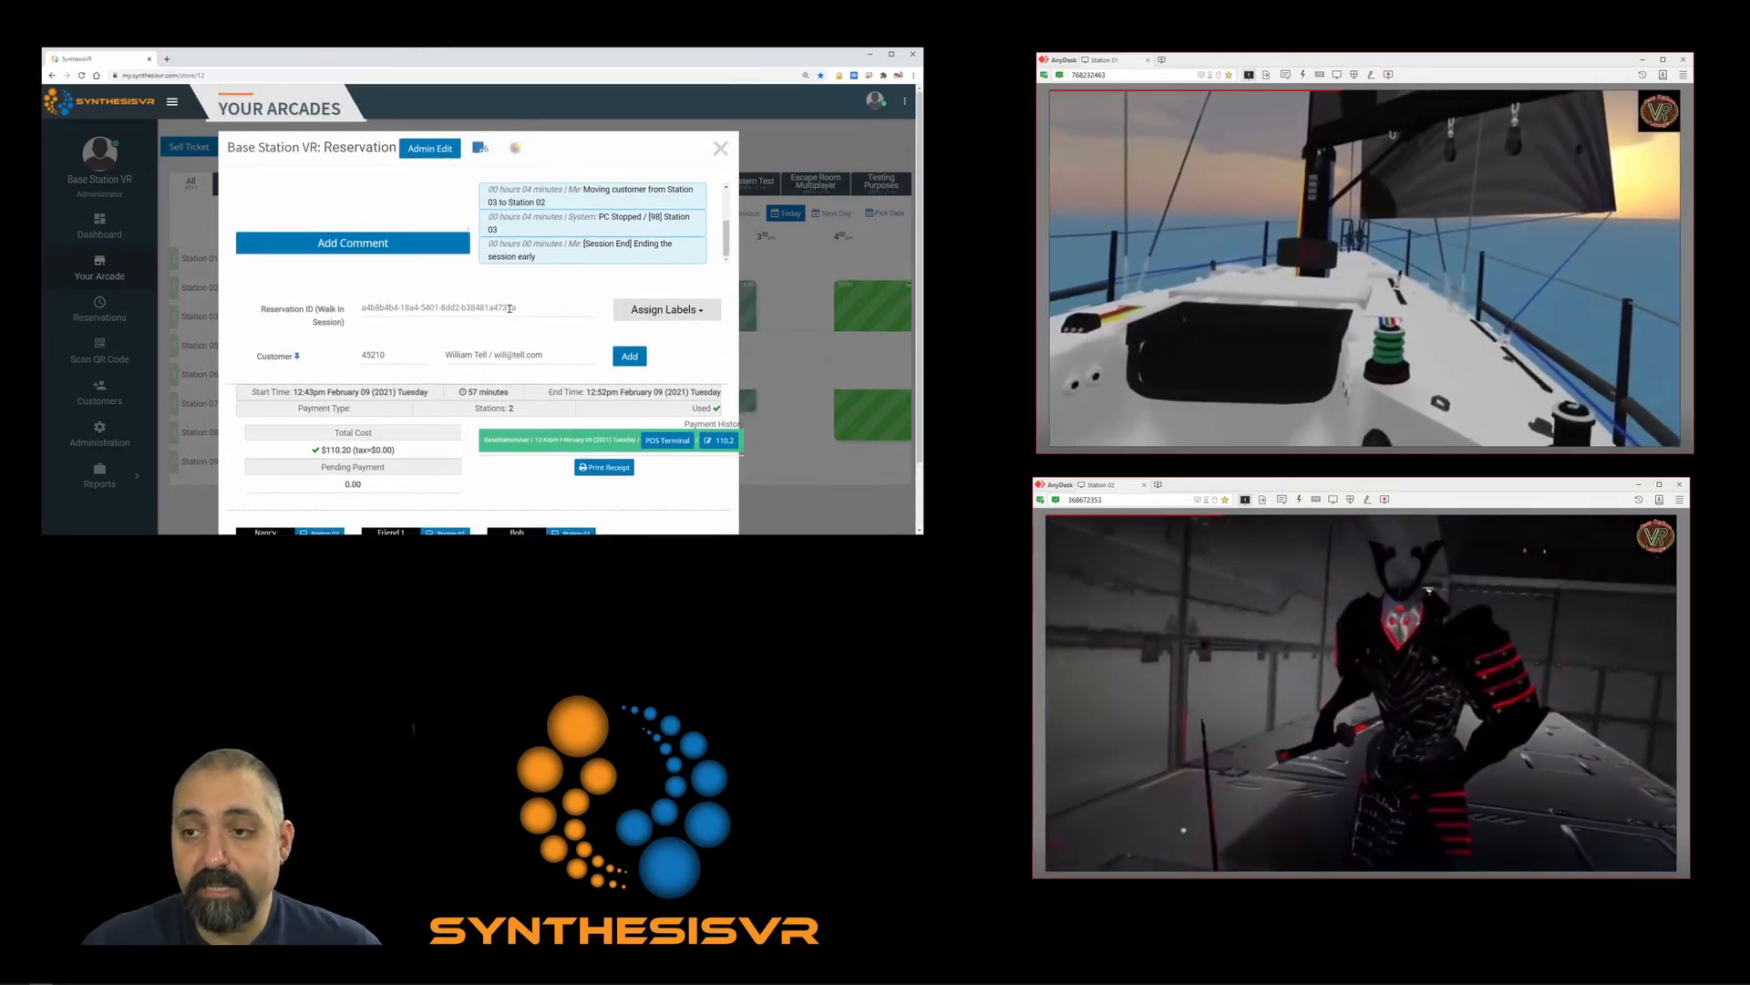
pyautogui.scroll(-1, 505, 308)
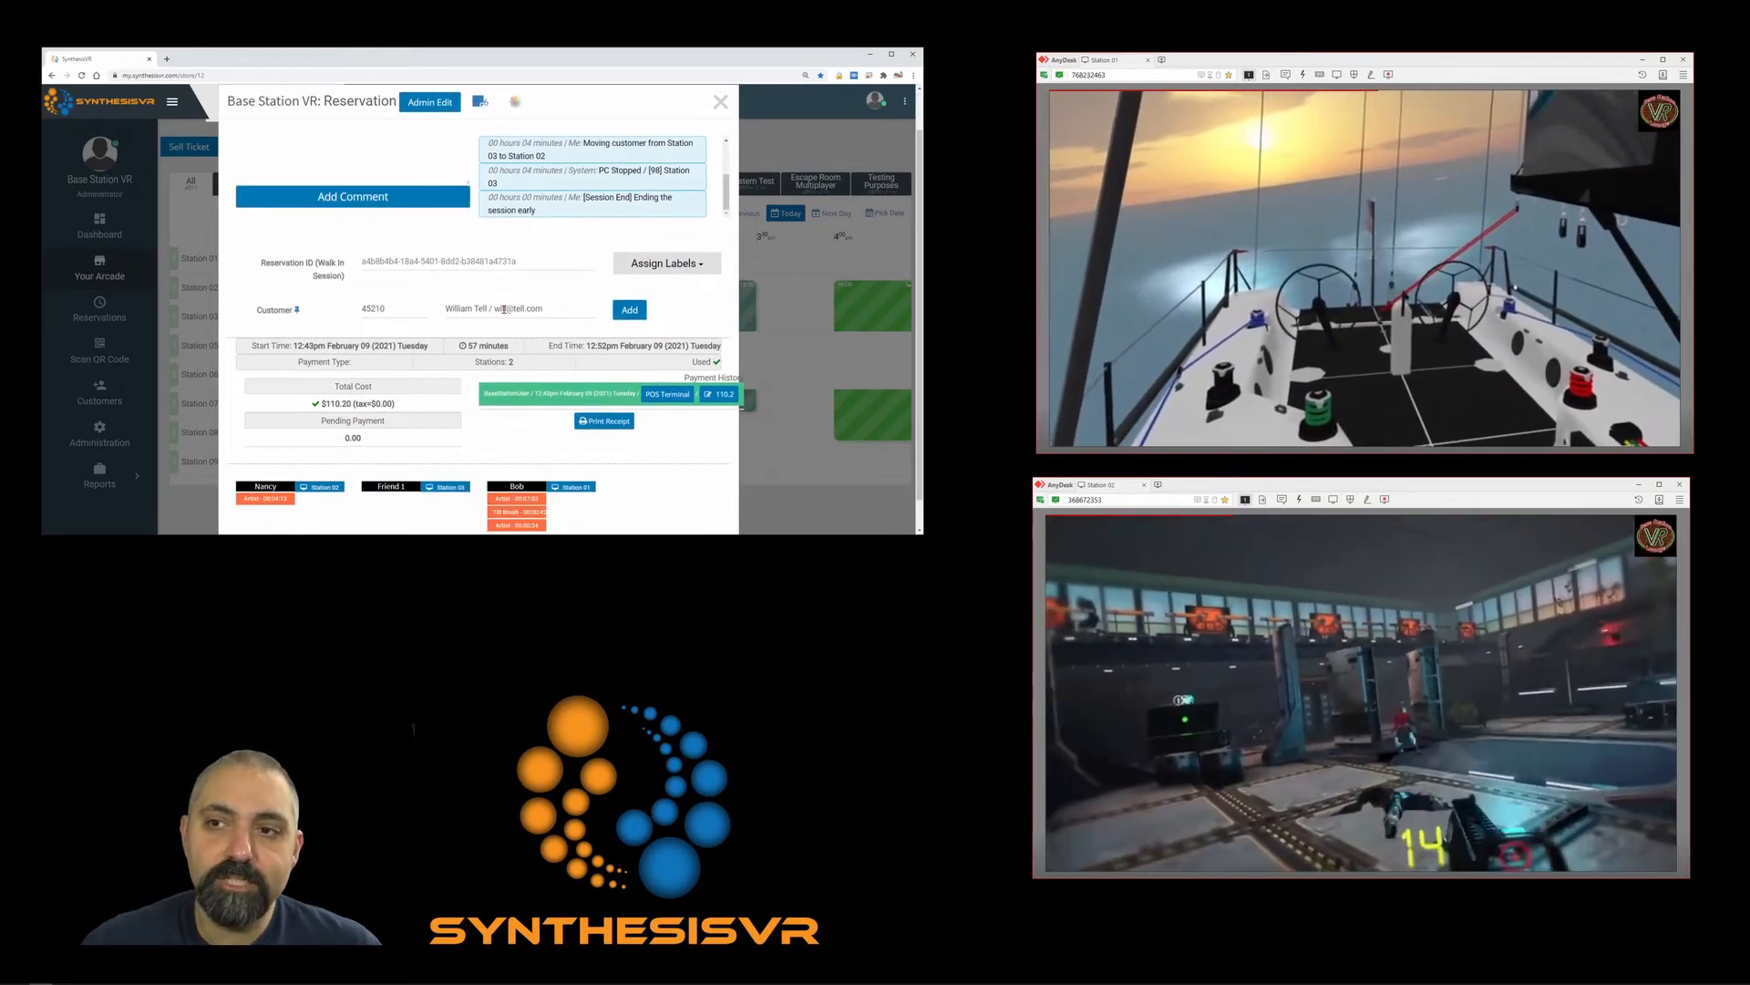
pyautogui.click(715, 106)
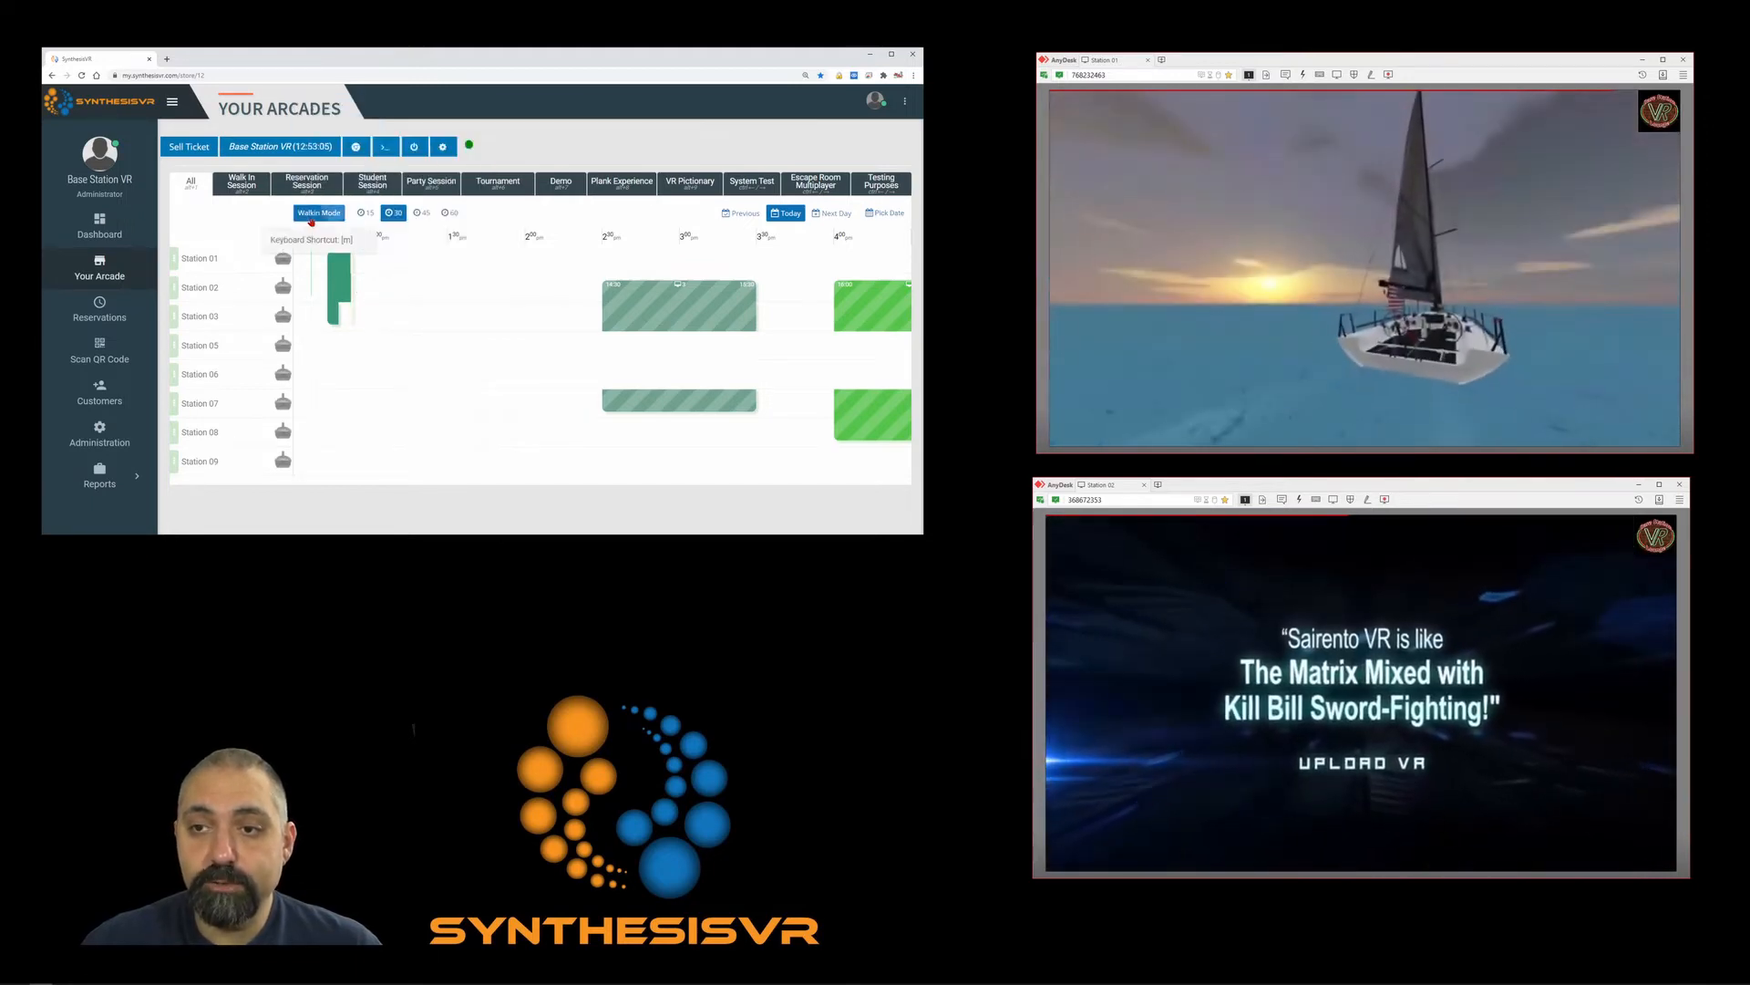
# Turn on Walkin Mode for the arcade station timeline.
pyautogui.click(311, 215)
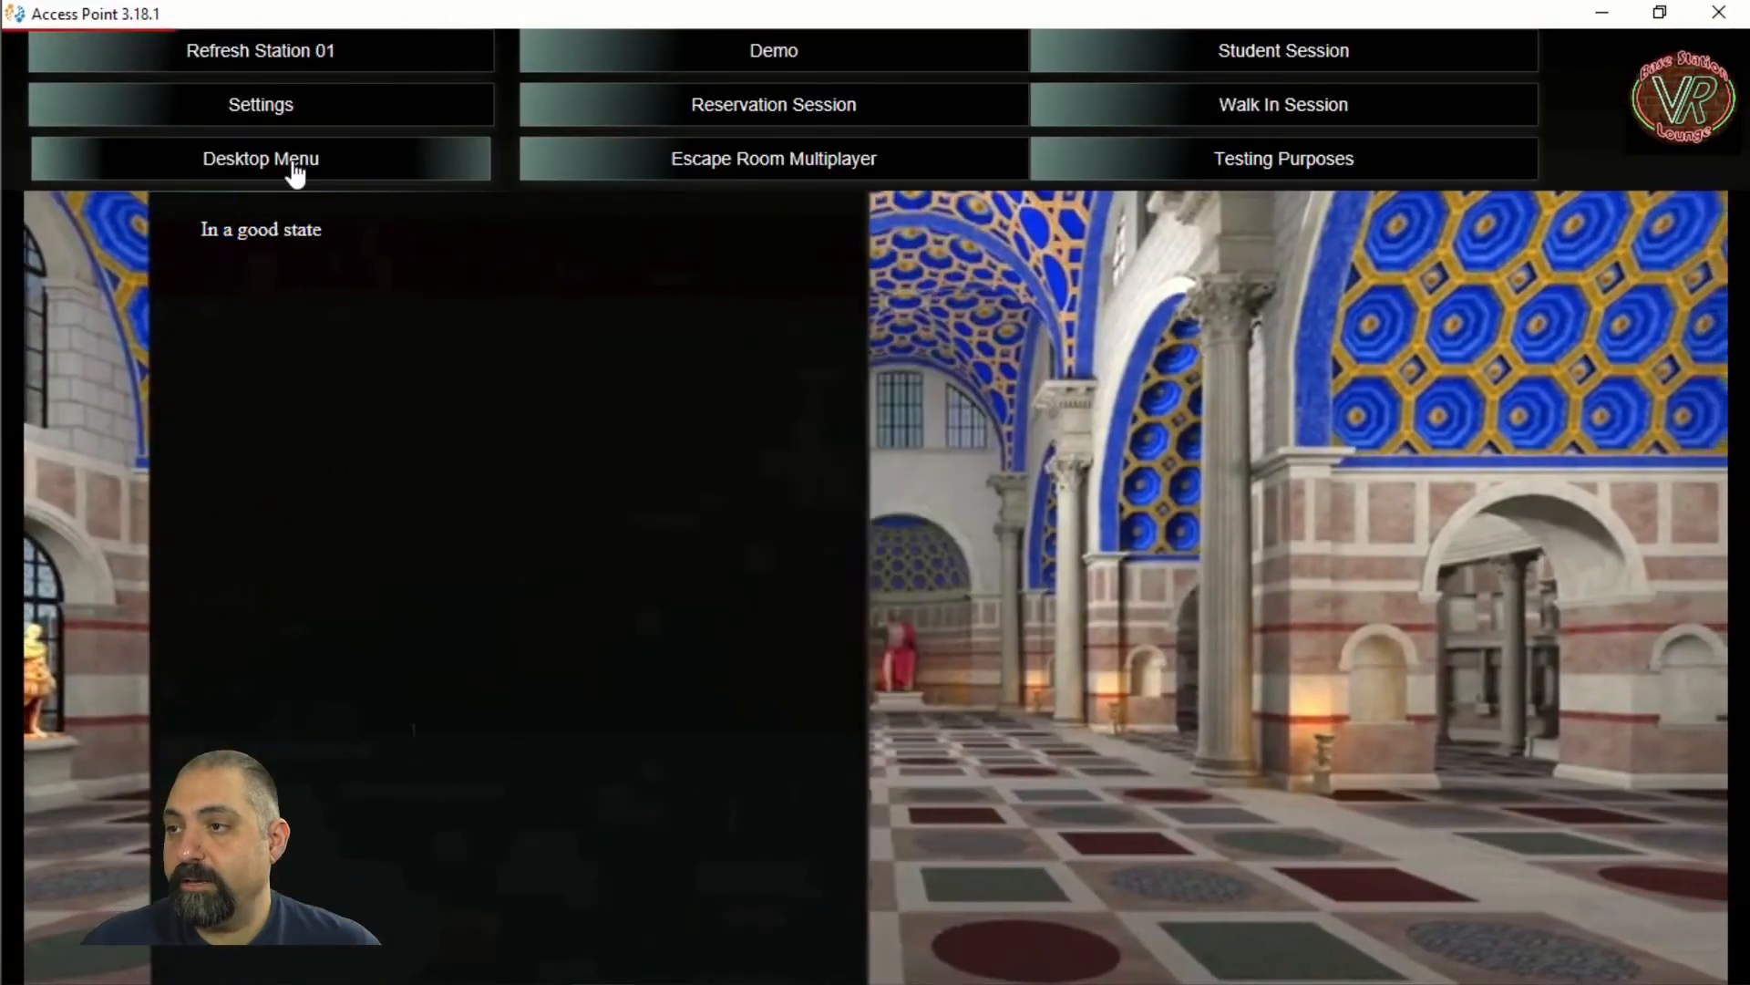
# Start a 30 Minutes walk-in session on Station 01 via the Desktop Menu.
pyautogui.click(295, 173)
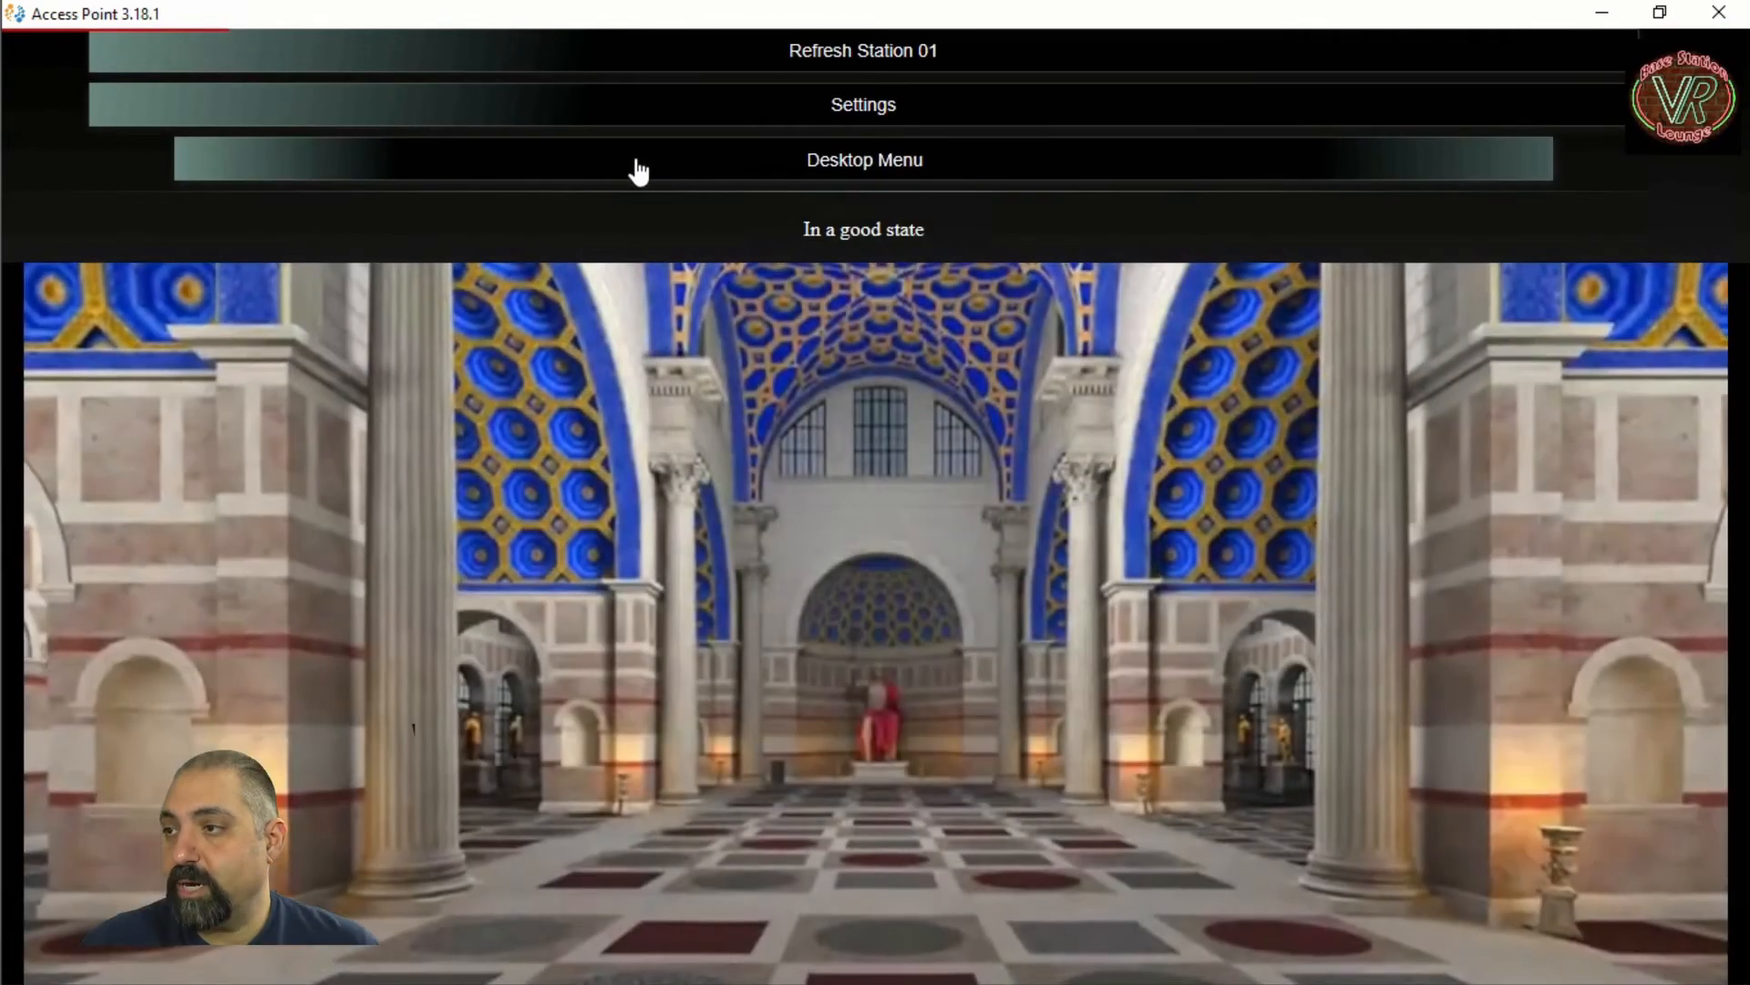
pyautogui.click(638, 171)
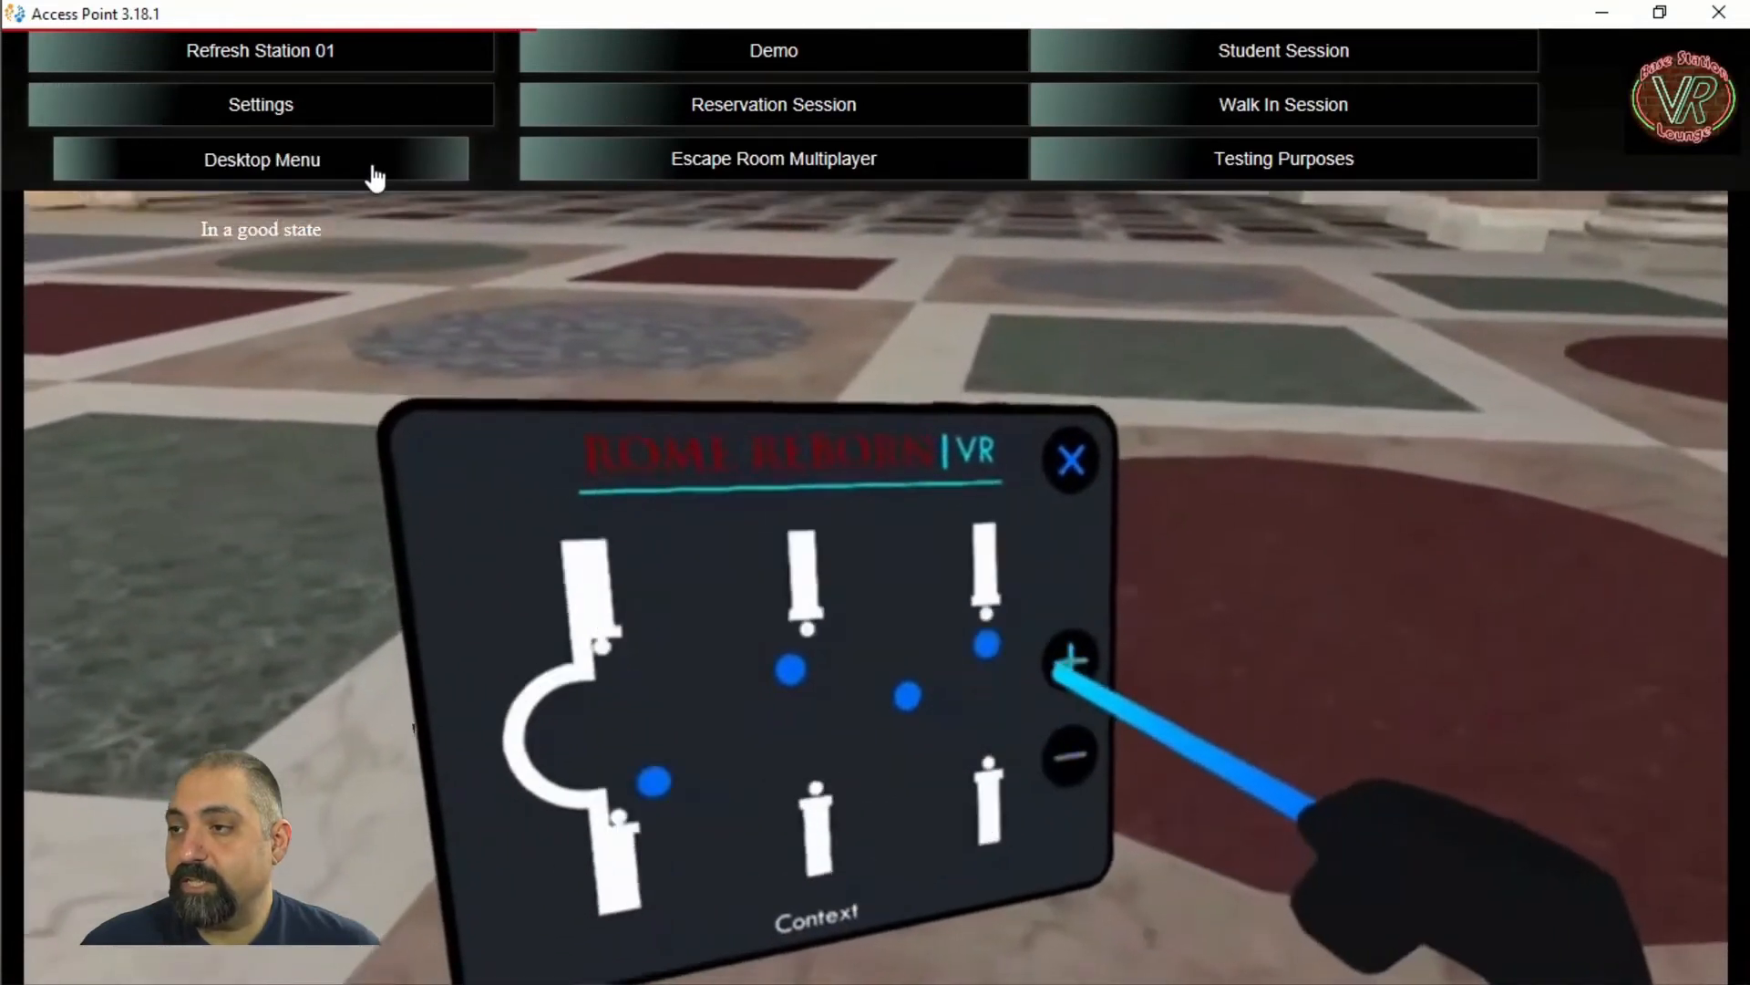
pyautogui.click(373, 168)
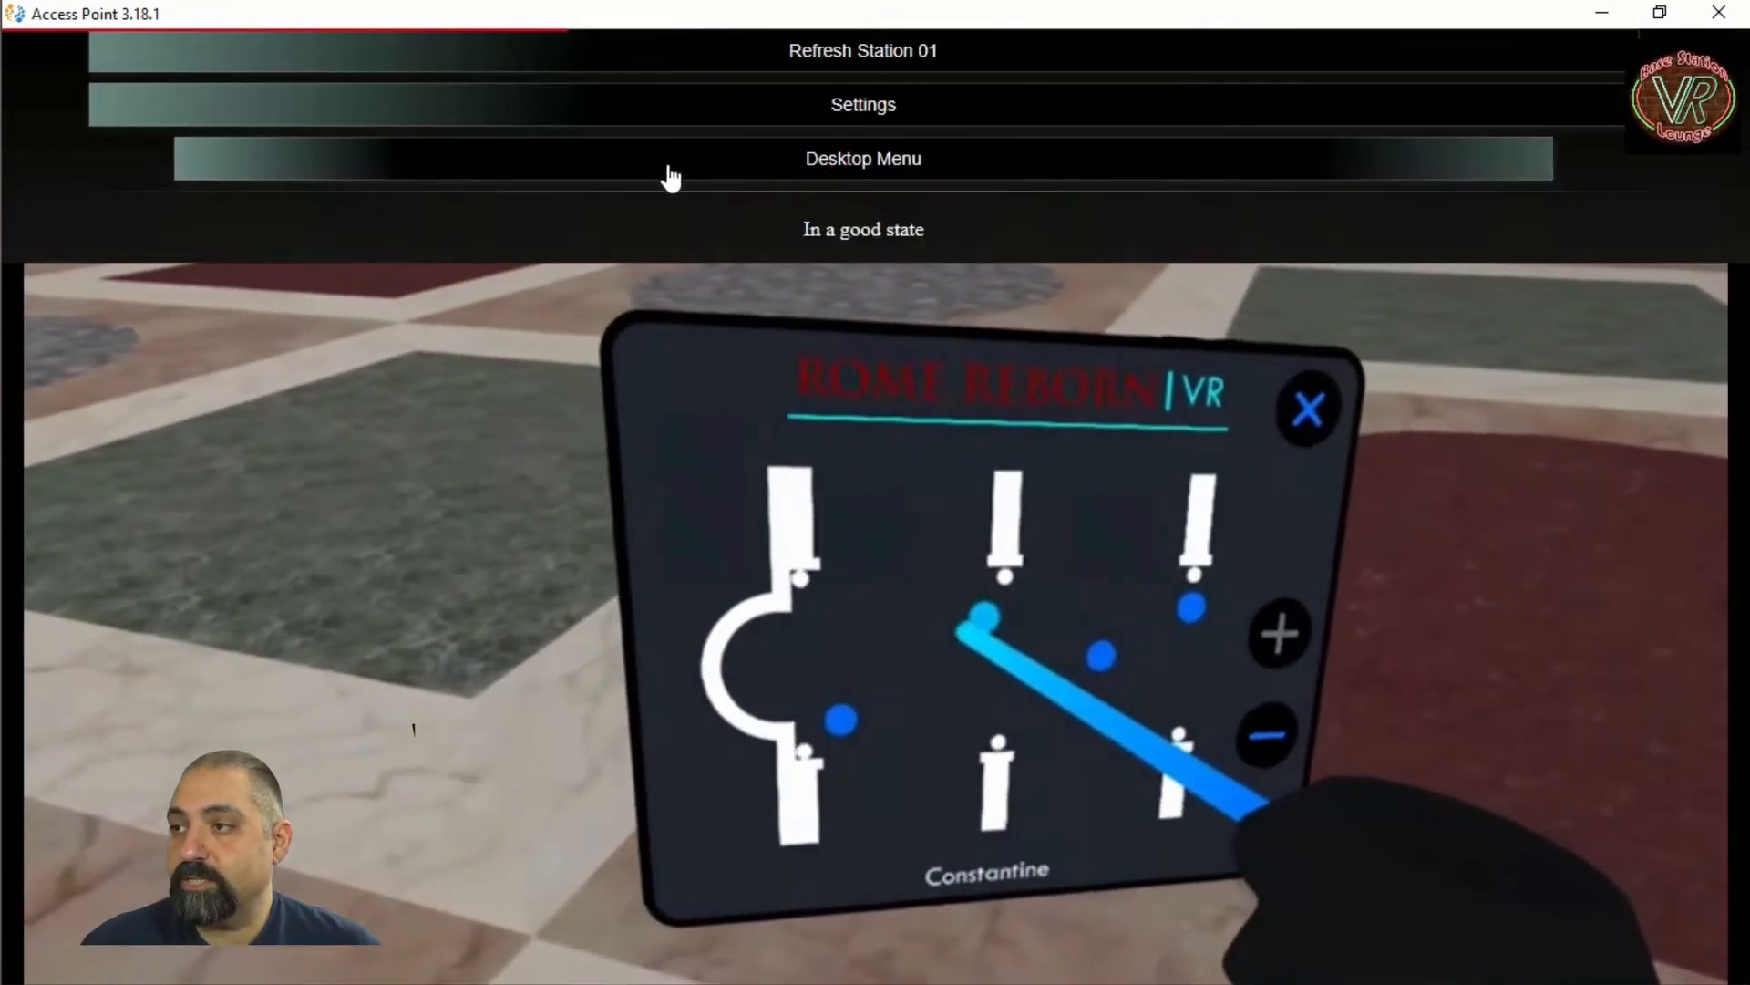
pyautogui.click(665, 166)
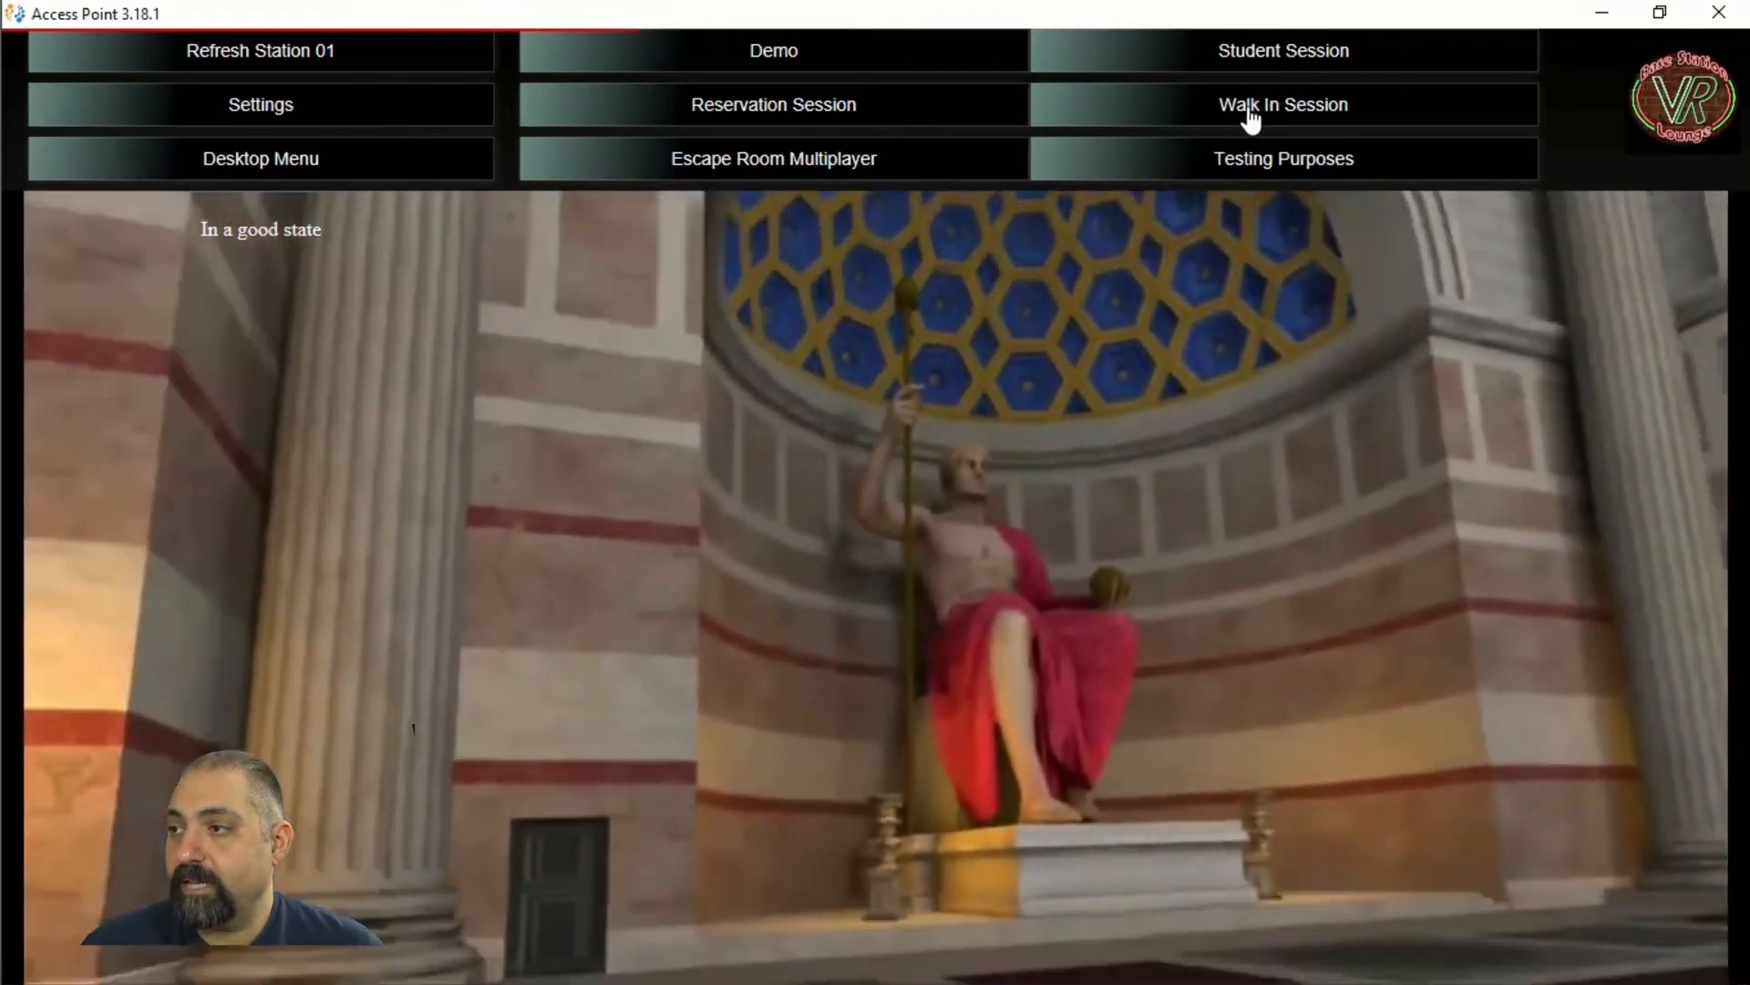
pyautogui.click(1250, 111)
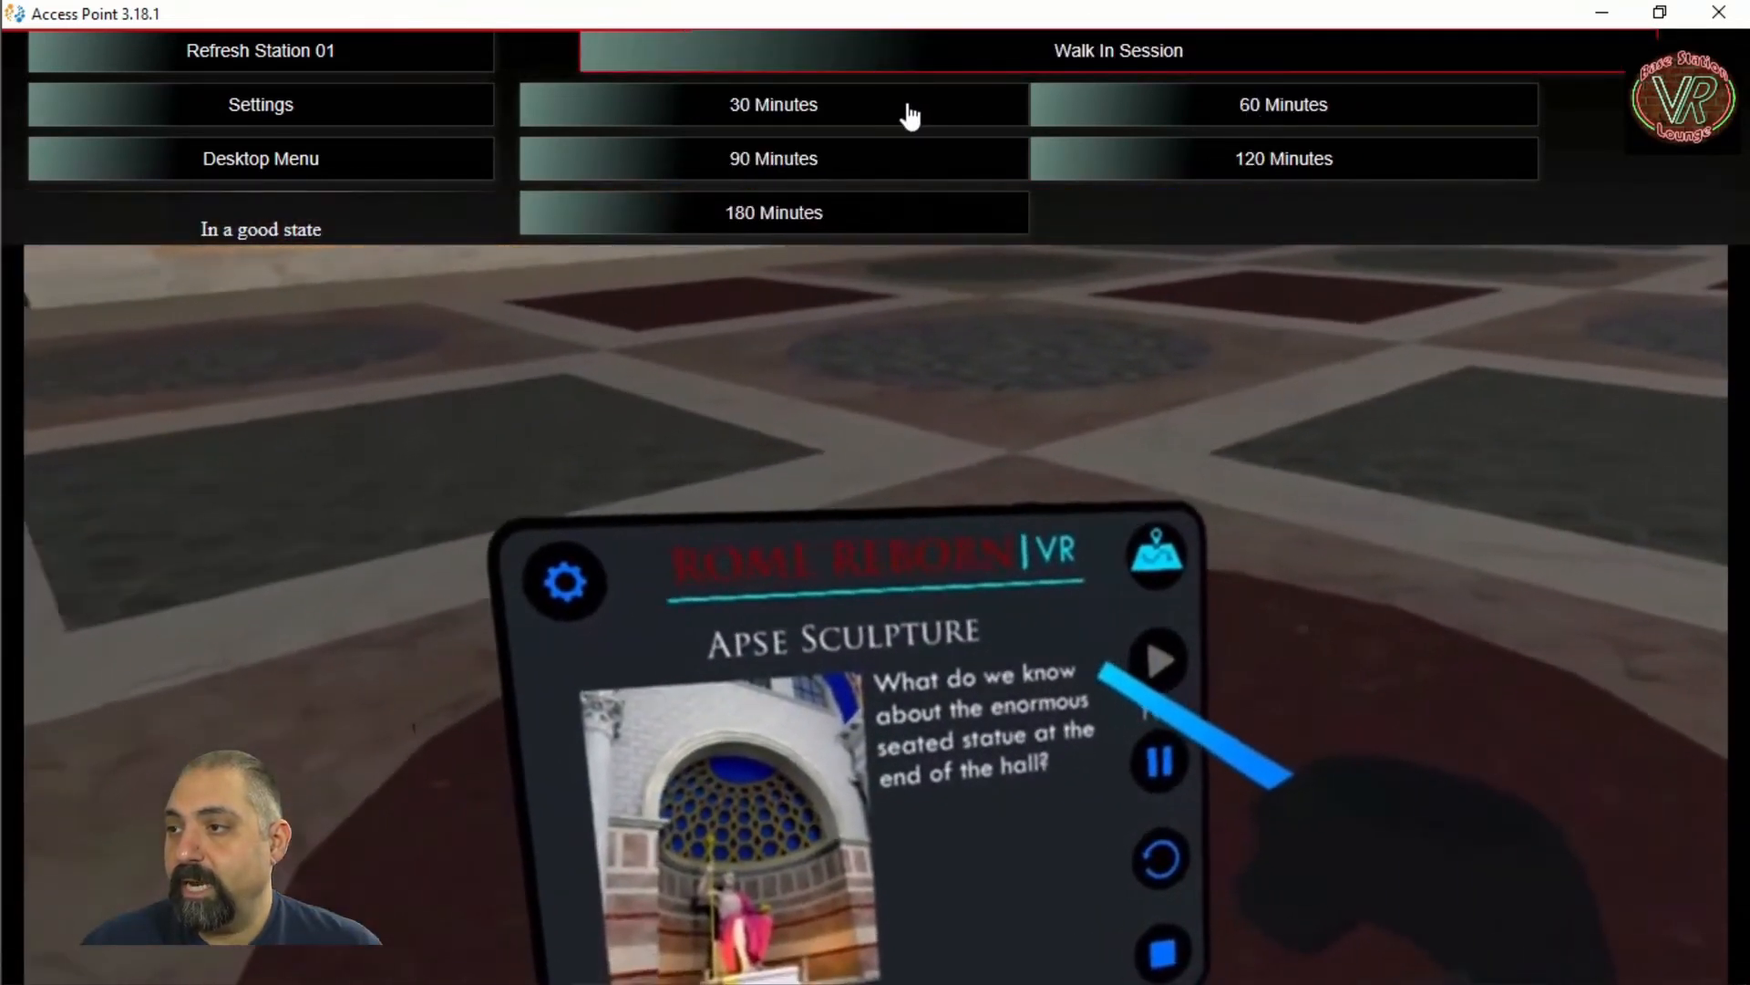
pyautogui.click(900, 216)
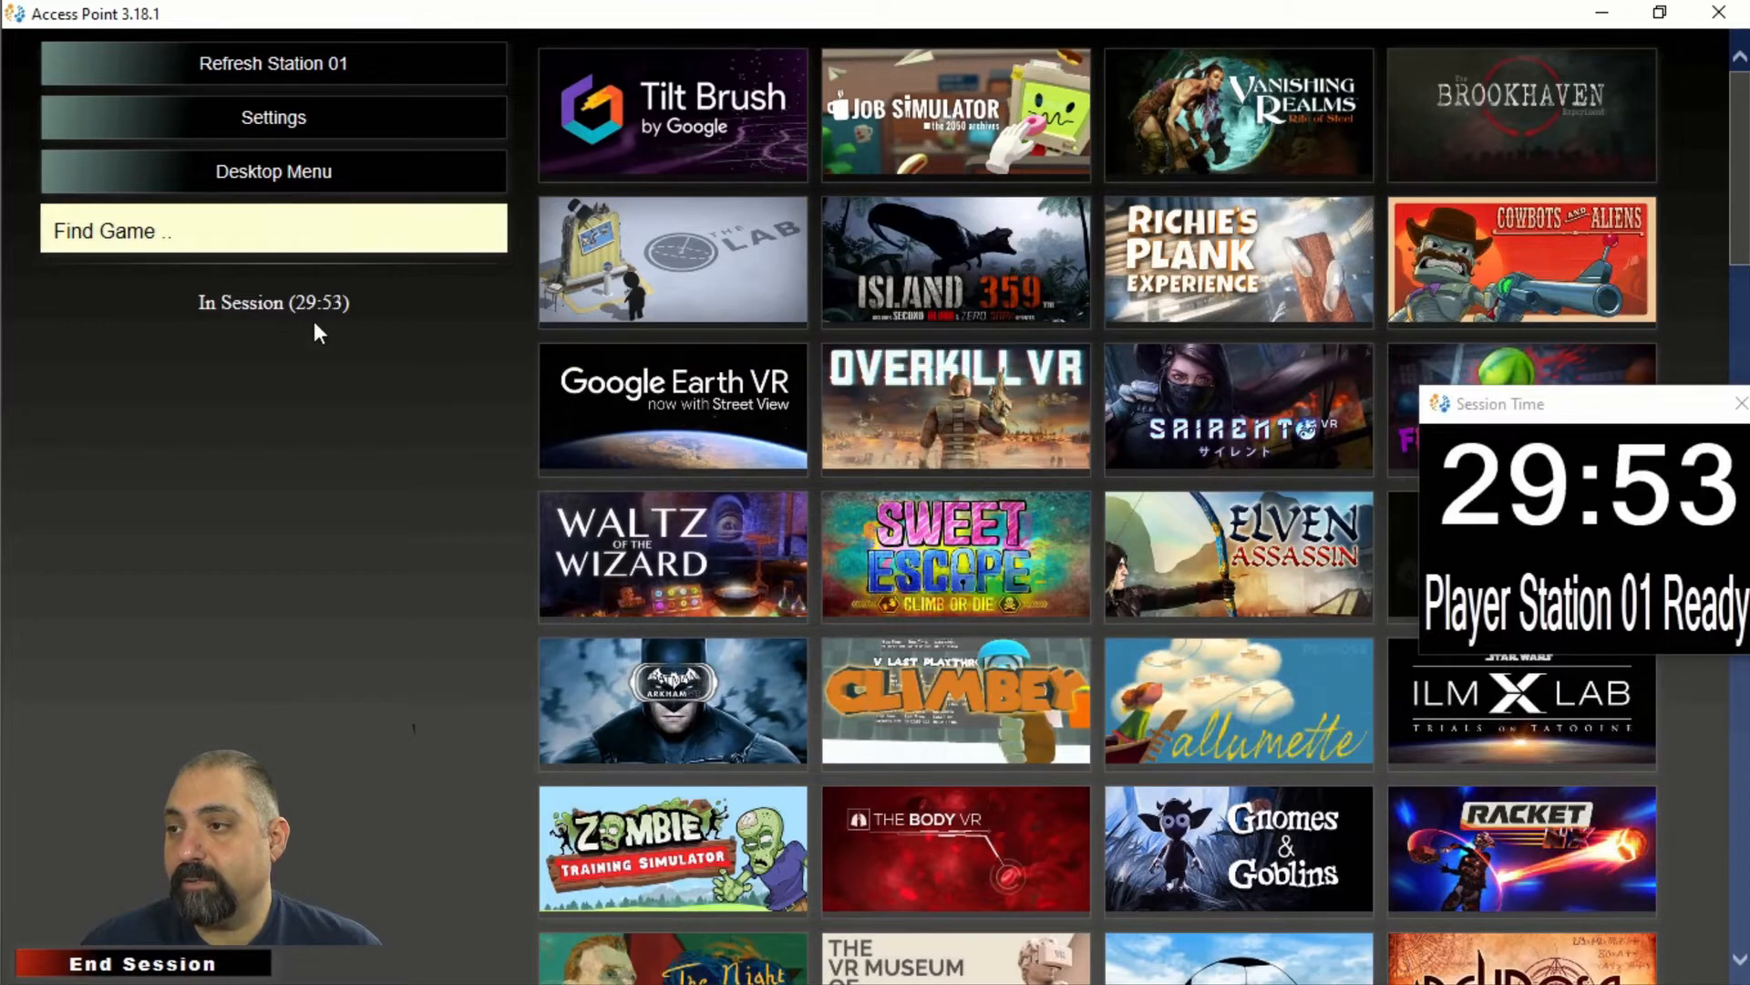
# Return to the station's game library and browse to the Elven Assassin game.
pyautogui.click(318, 178)
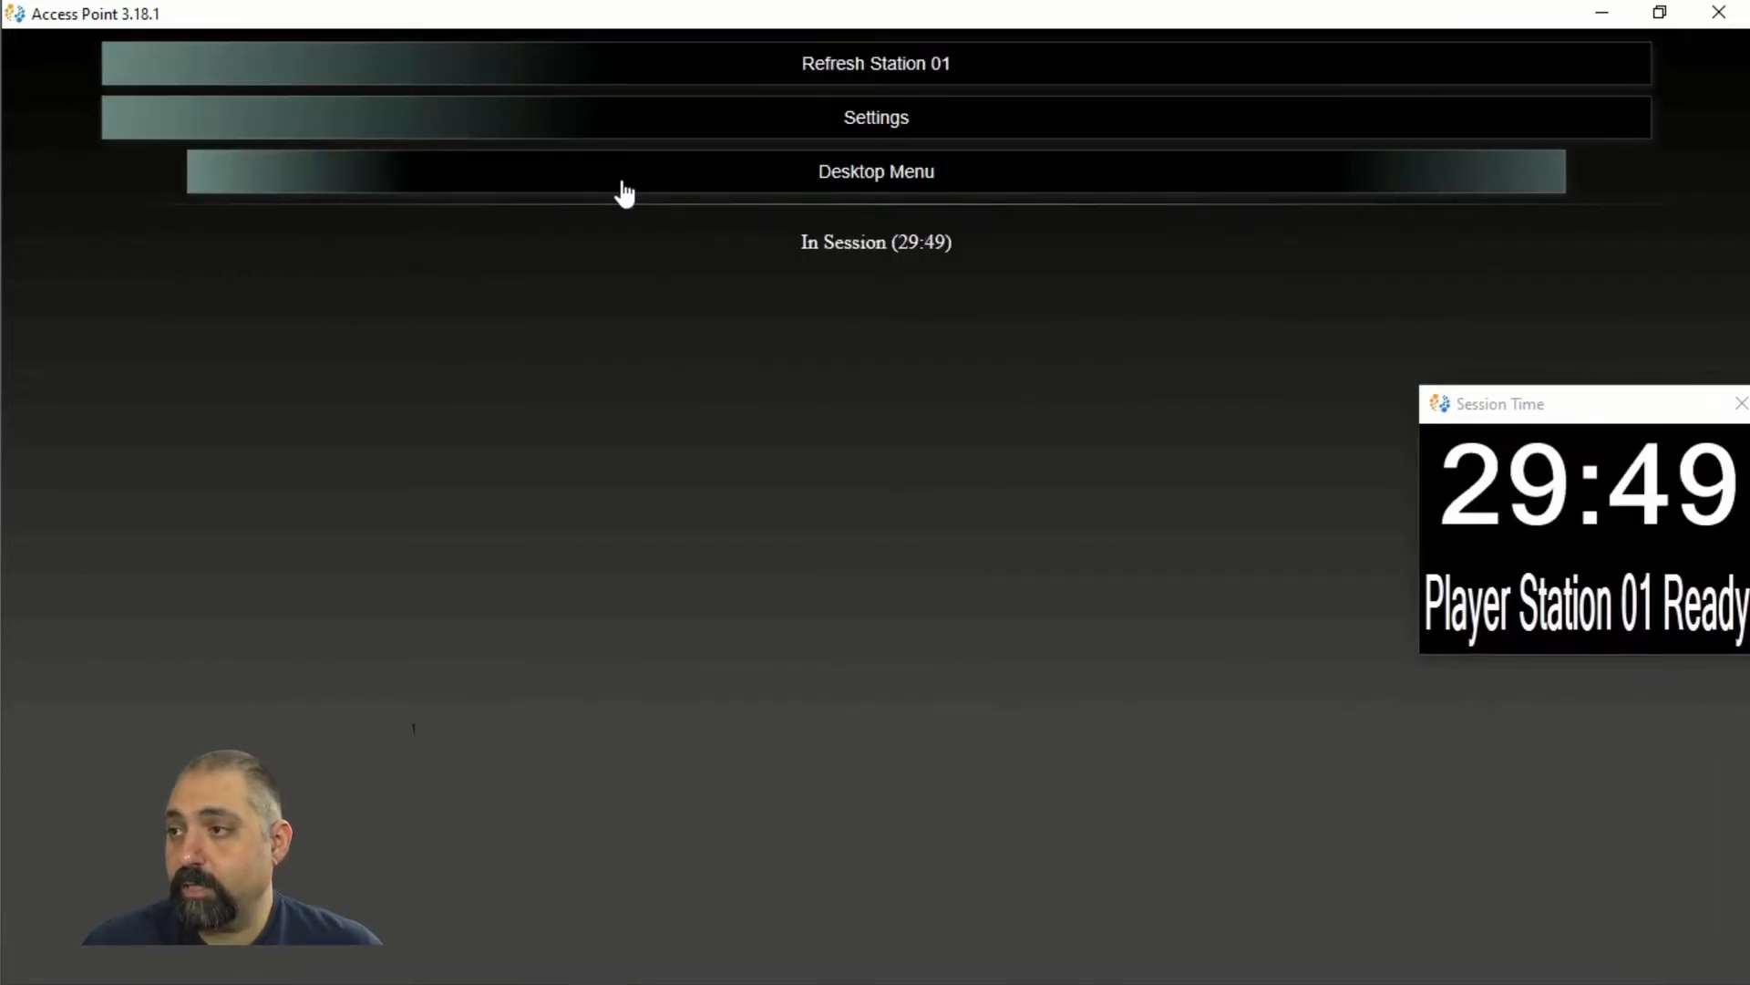
pyautogui.click(672, 192)
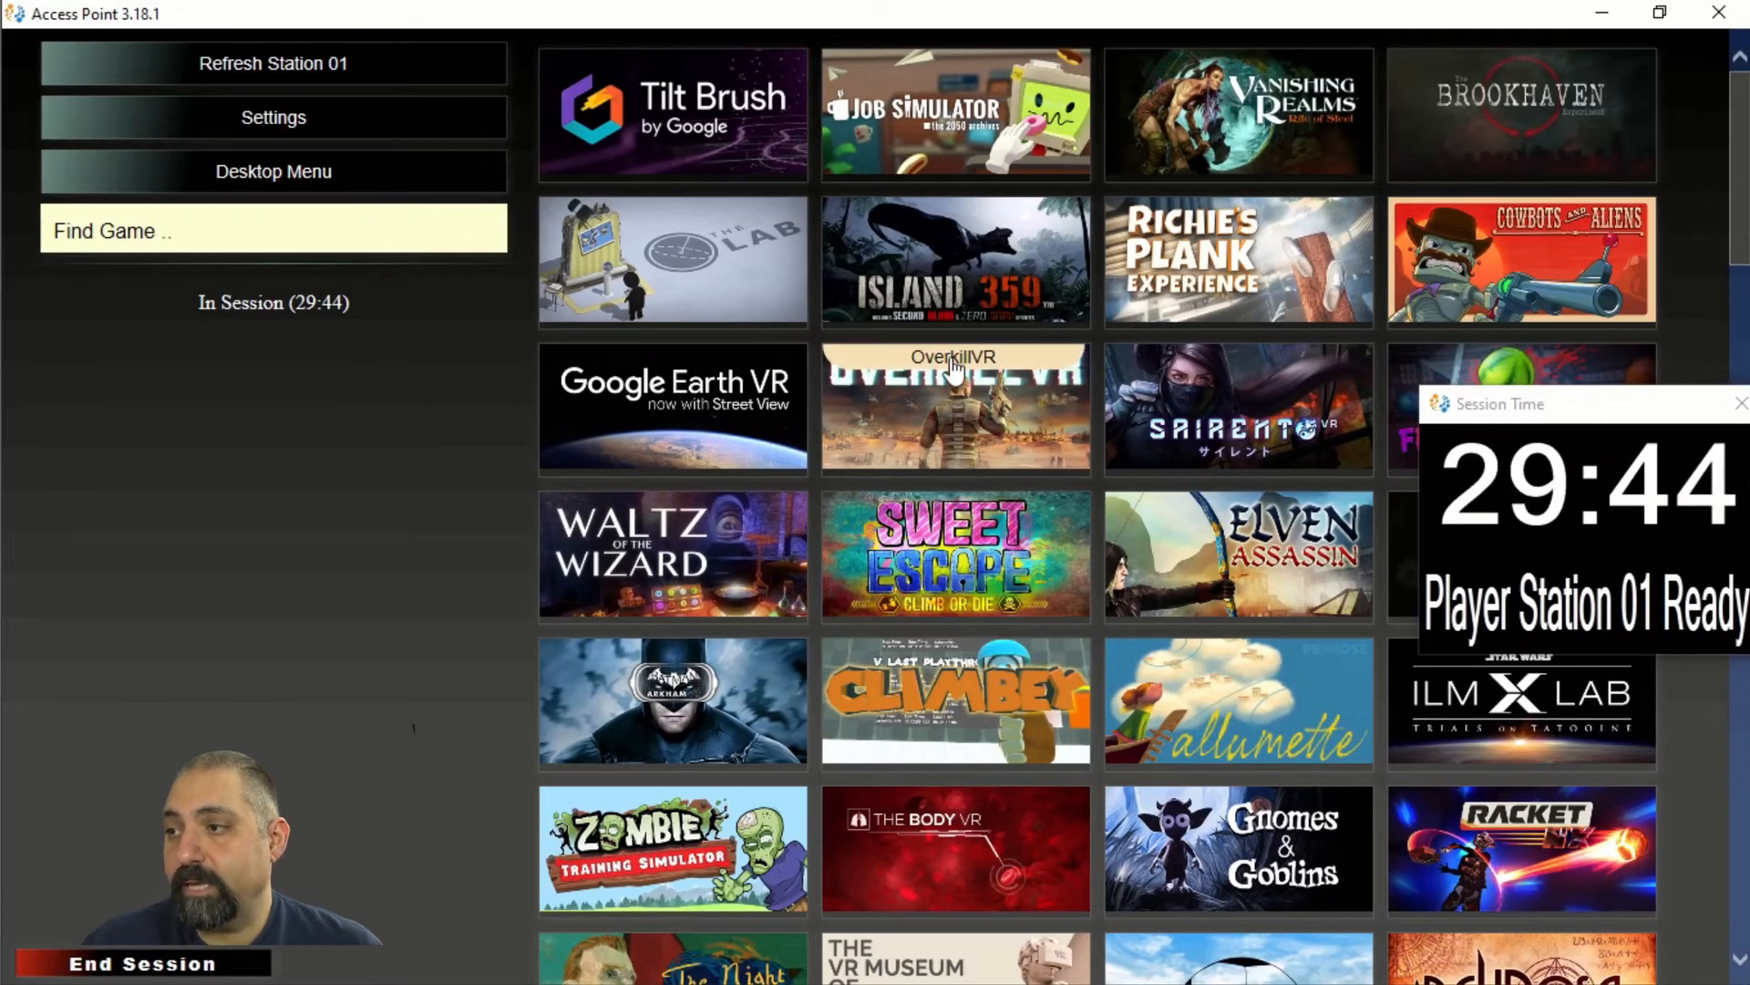
pyautogui.scroll(-1, 930, 412)
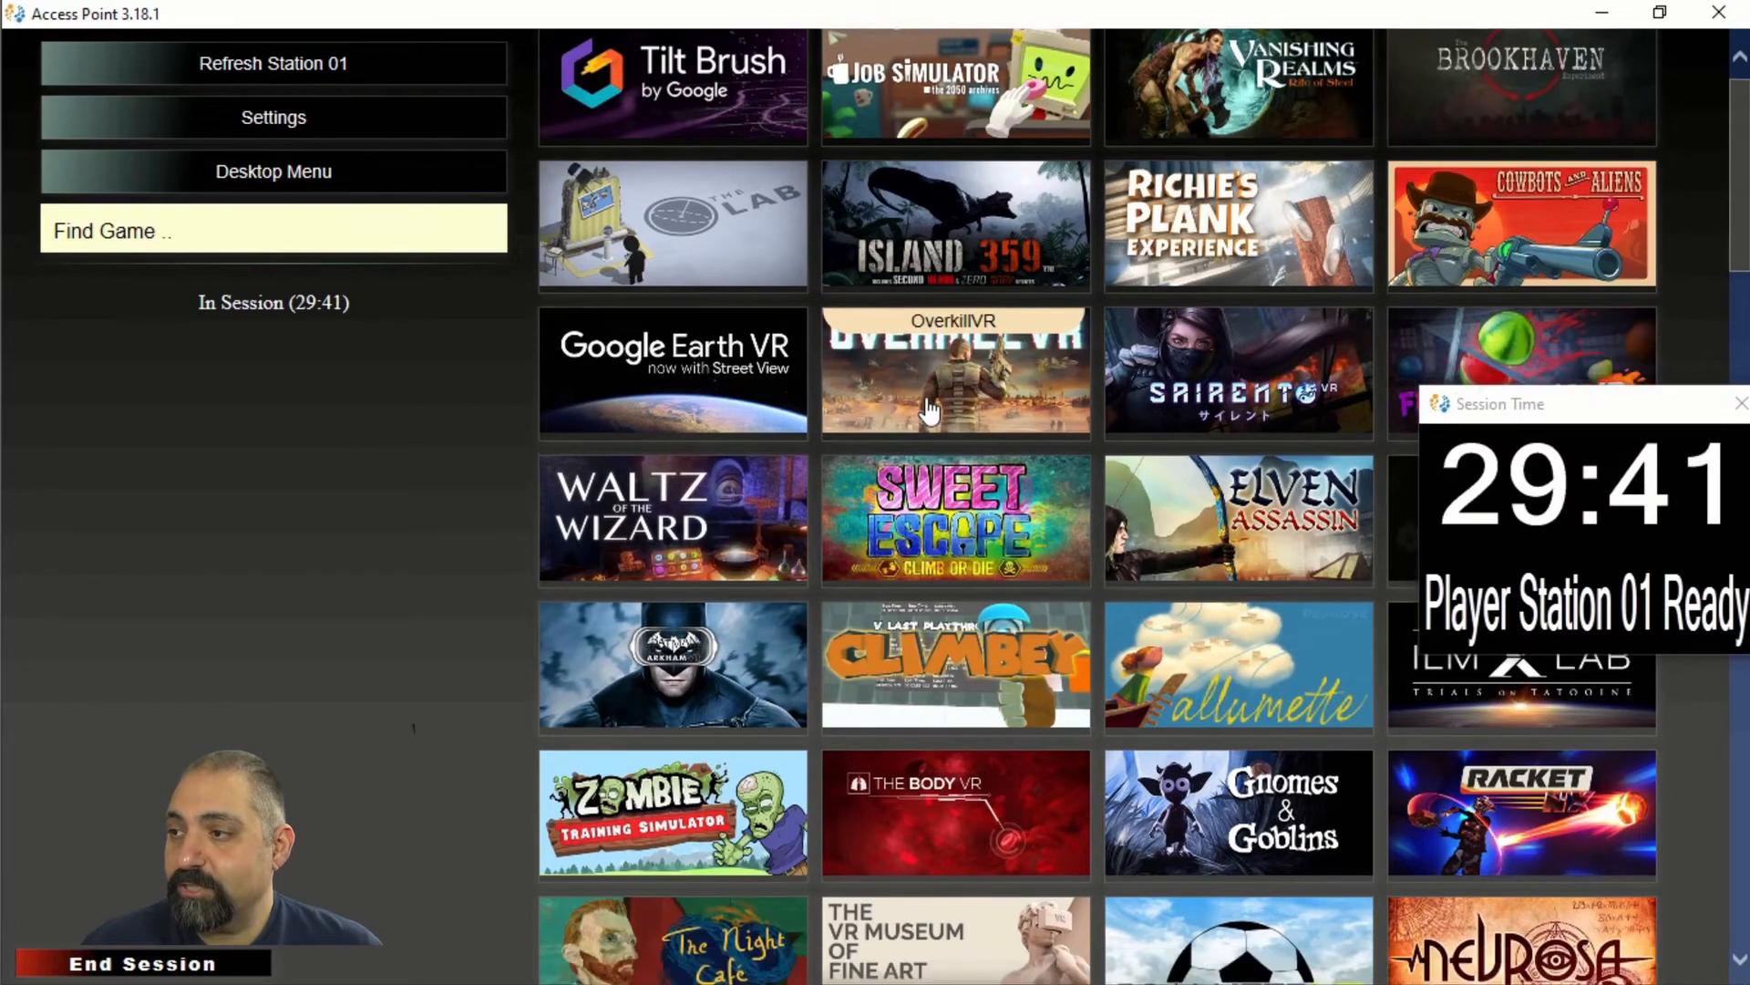
pyautogui.scroll(-5, 930, 412)
pyautogui.scroll(6, 930, 412)
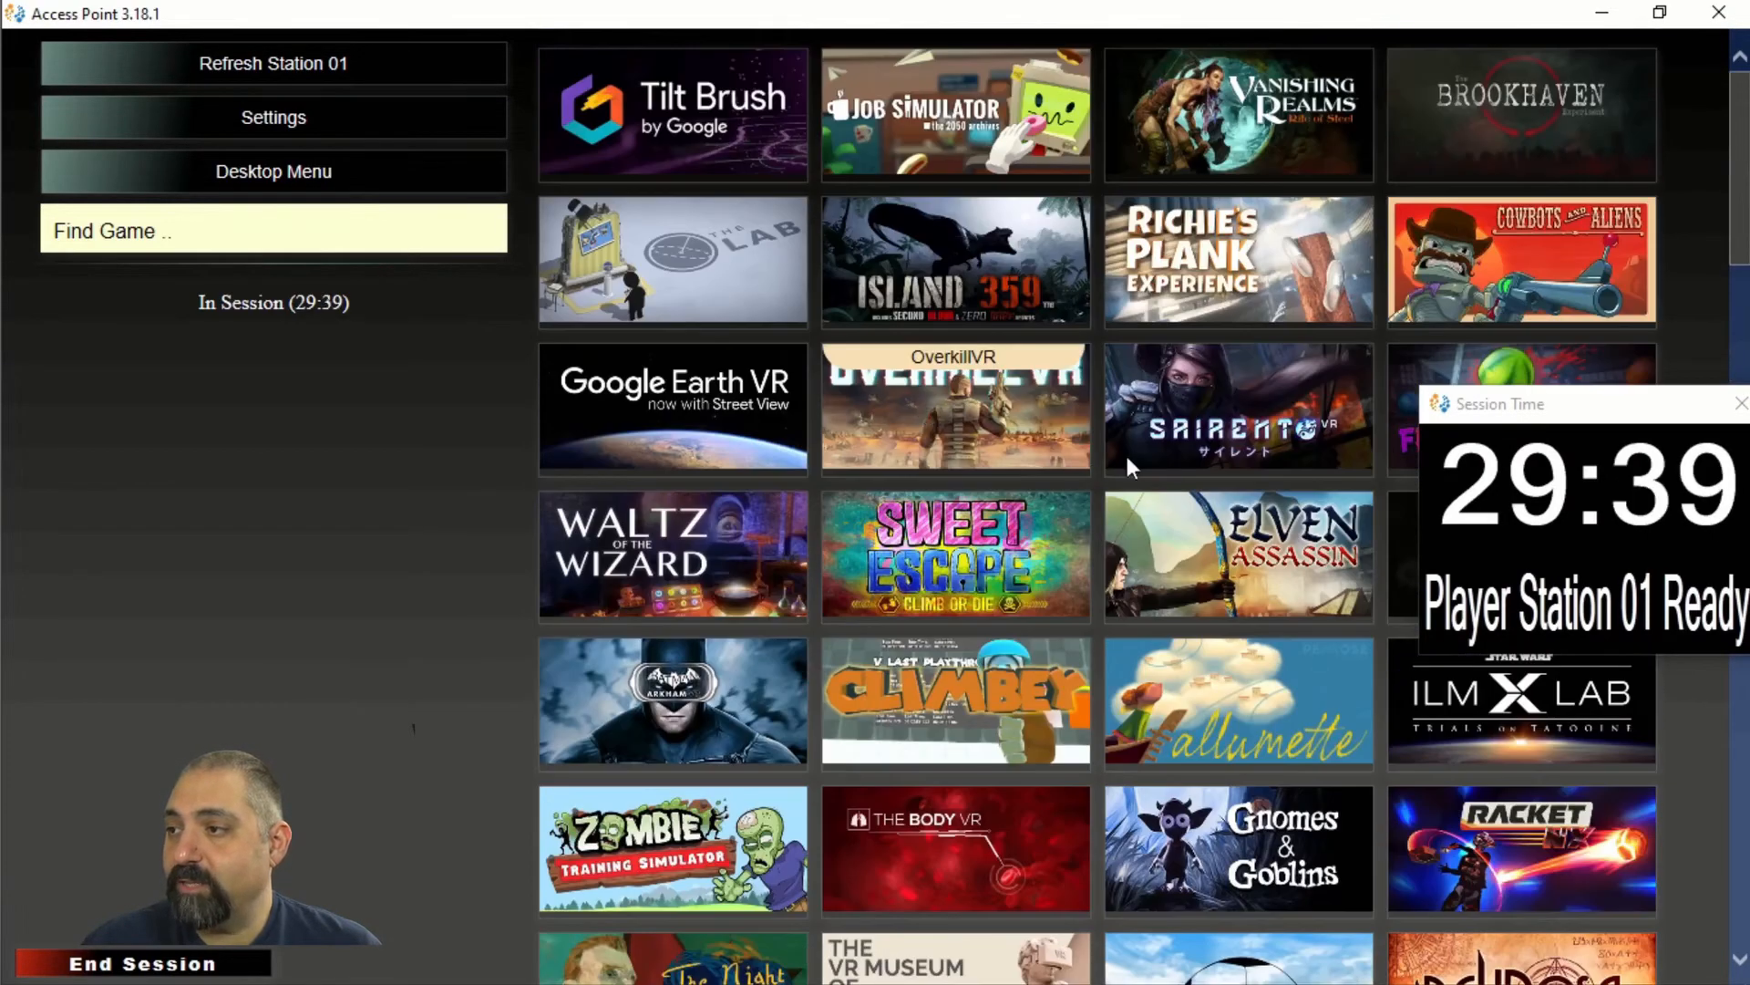
pyautogui.click(1186, 547)
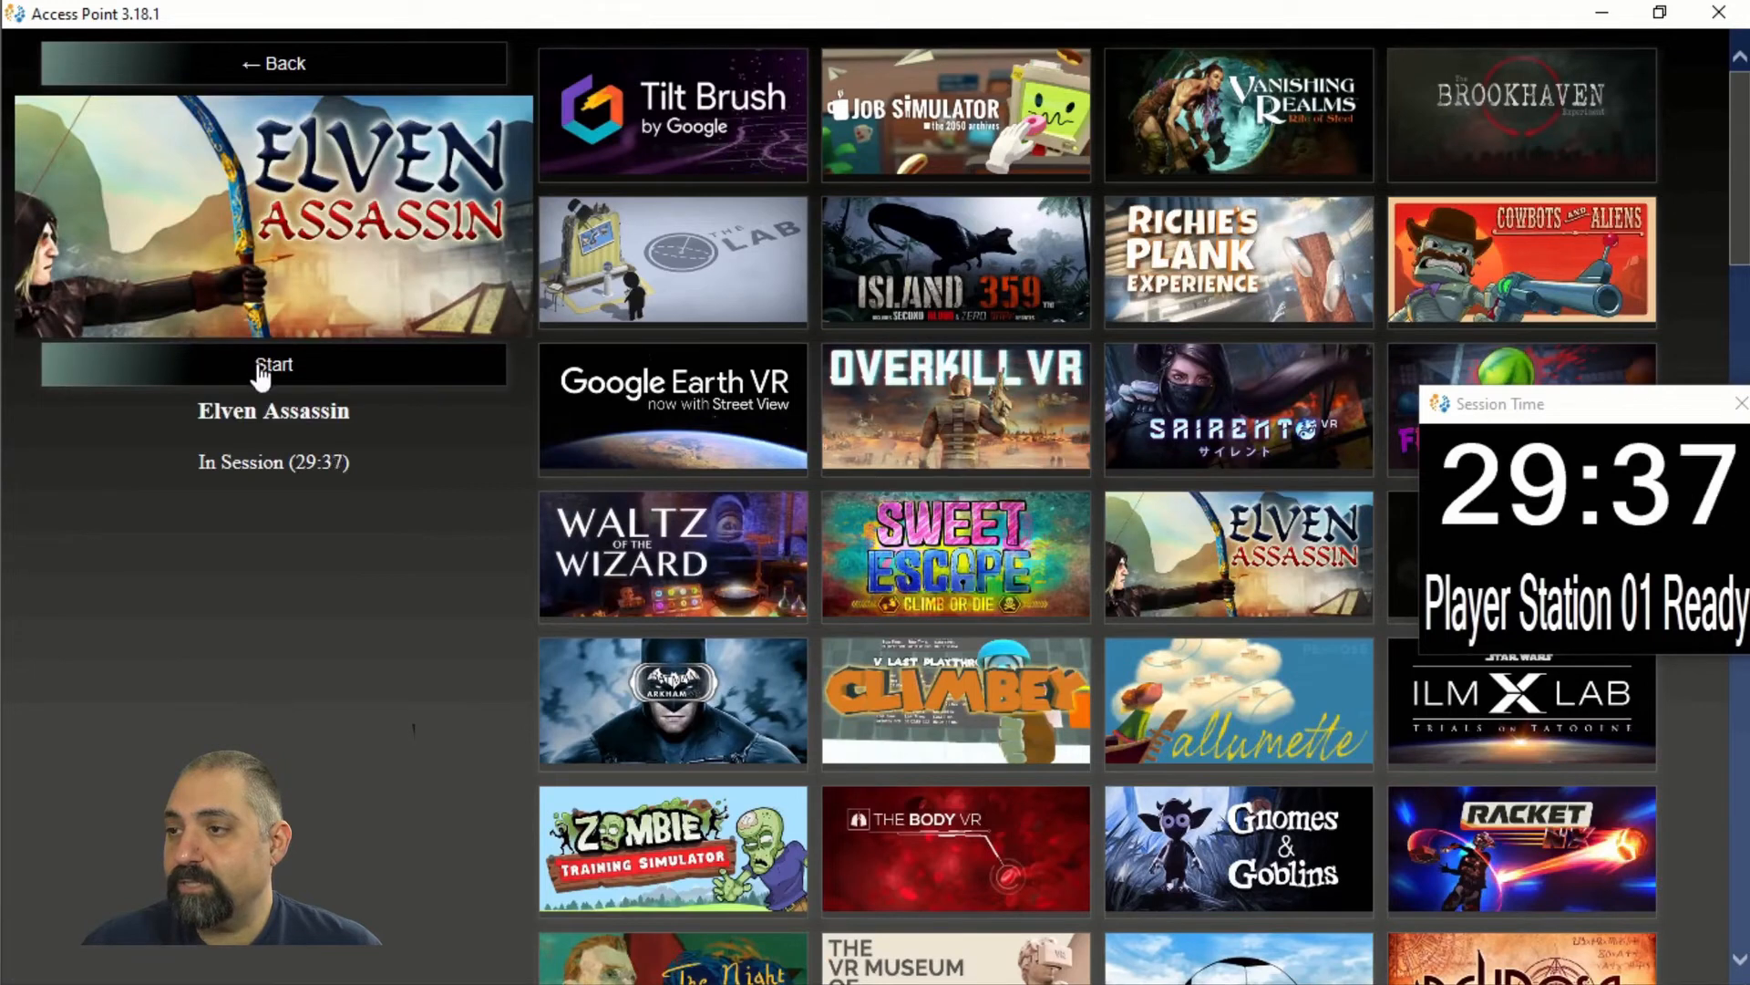
# Search 'artis' in Find Game and start the Artist game on Station 01.
pyautogui.click(320, 64)
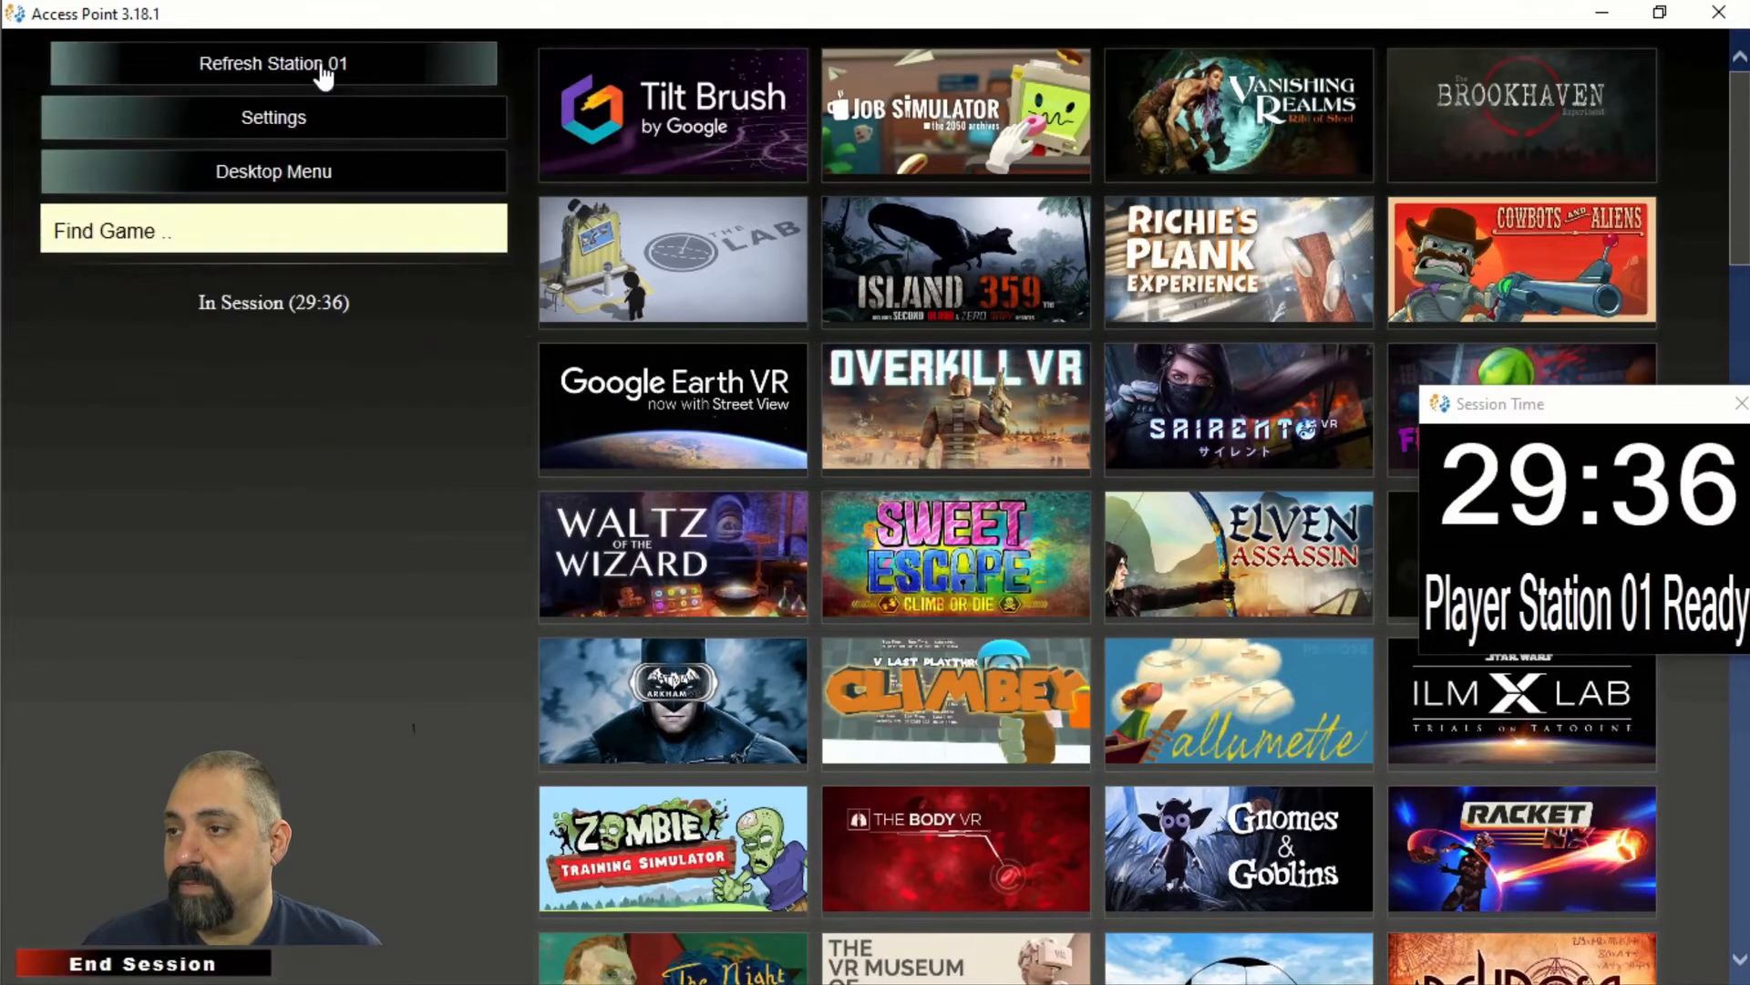
pyautogui.click(293, 225)
pyautogui.write('artist')
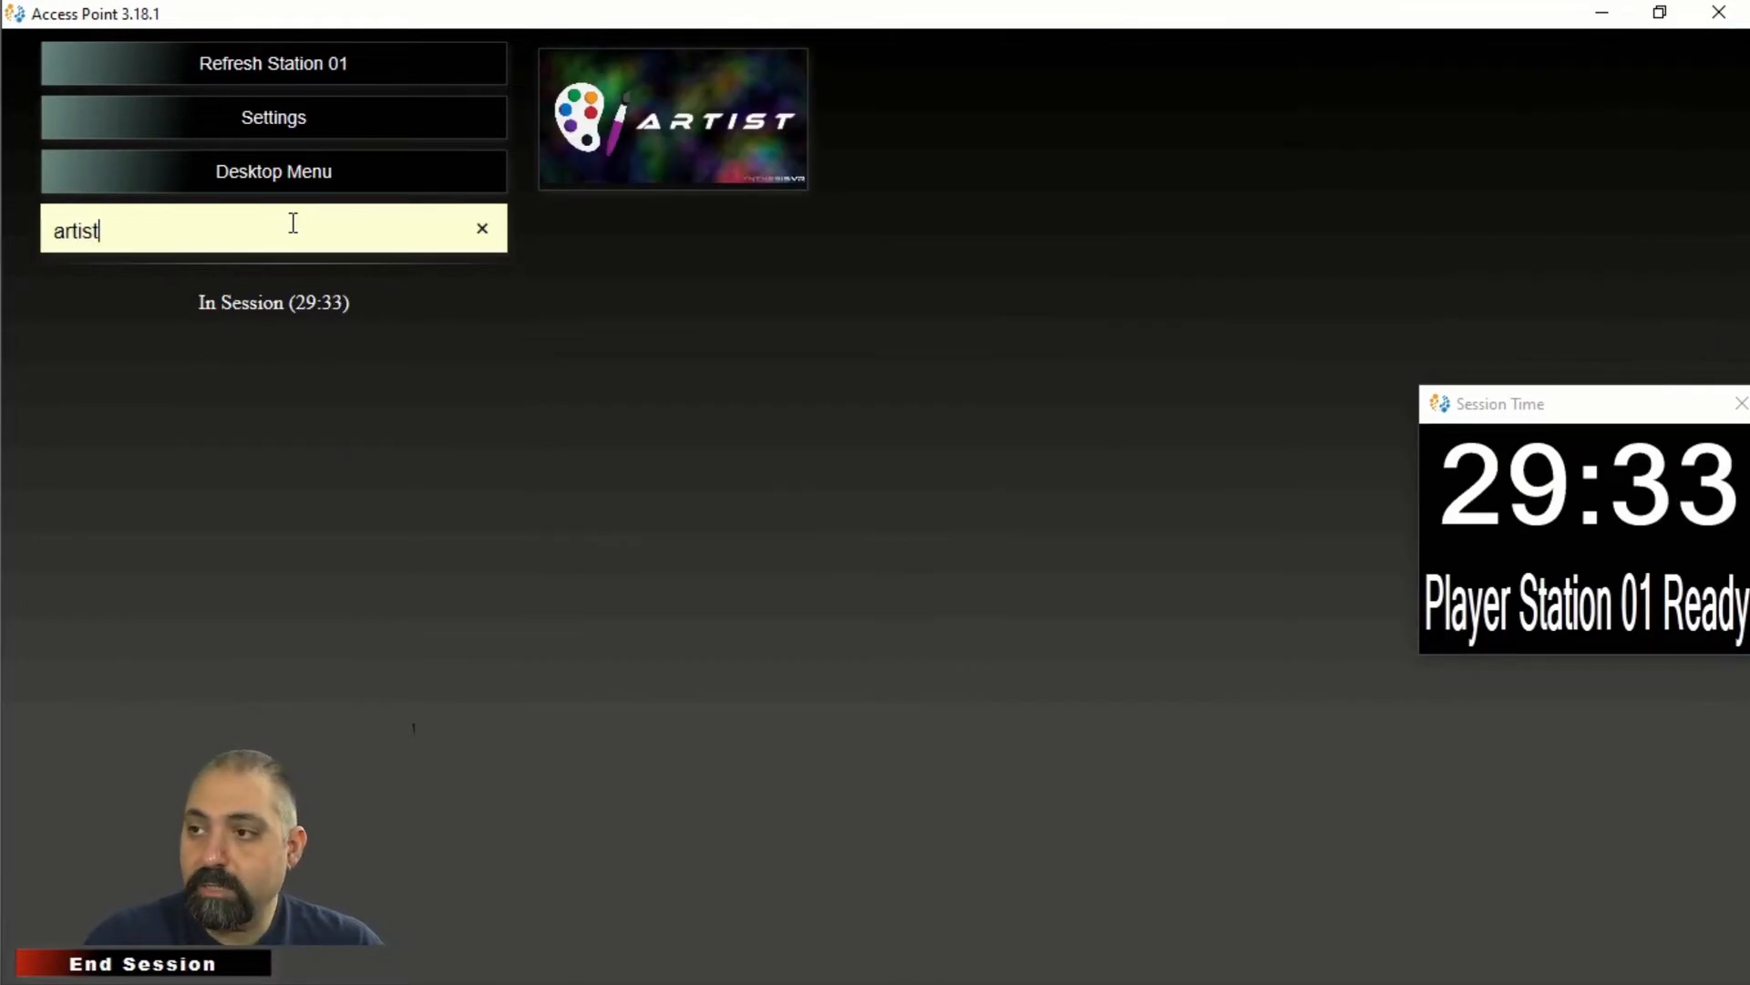
pyautogui.click(704, 153)
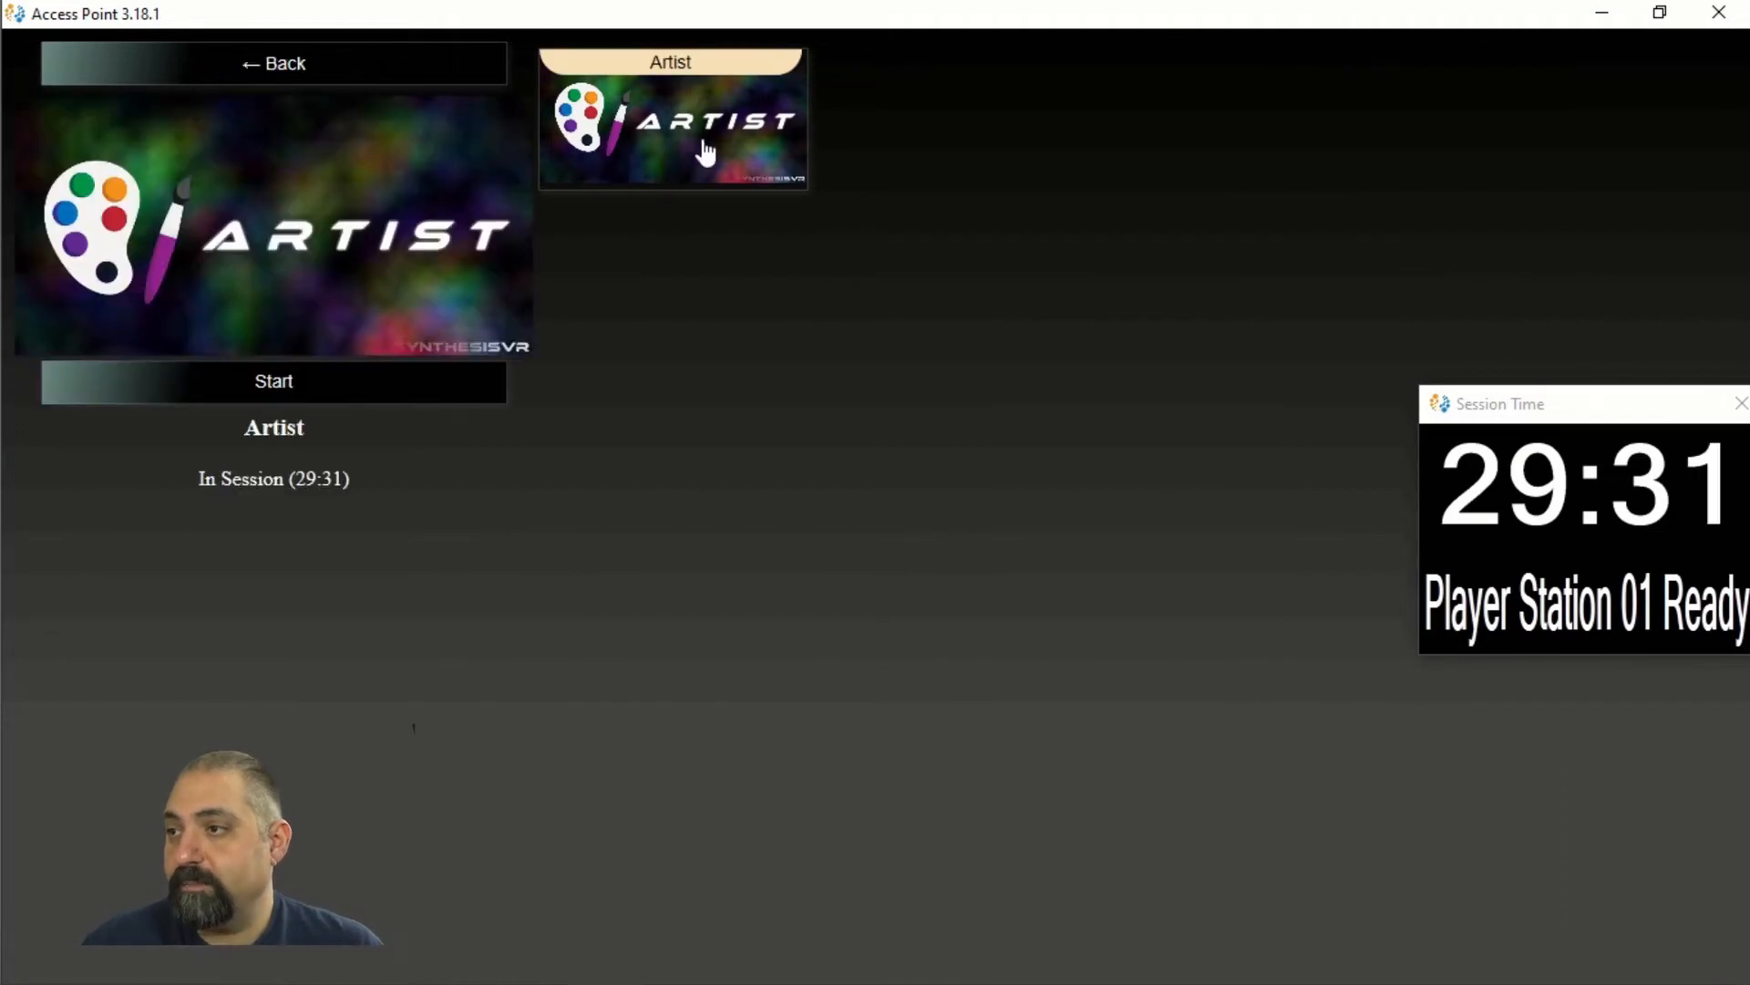
pyautogui.click(405, 382)
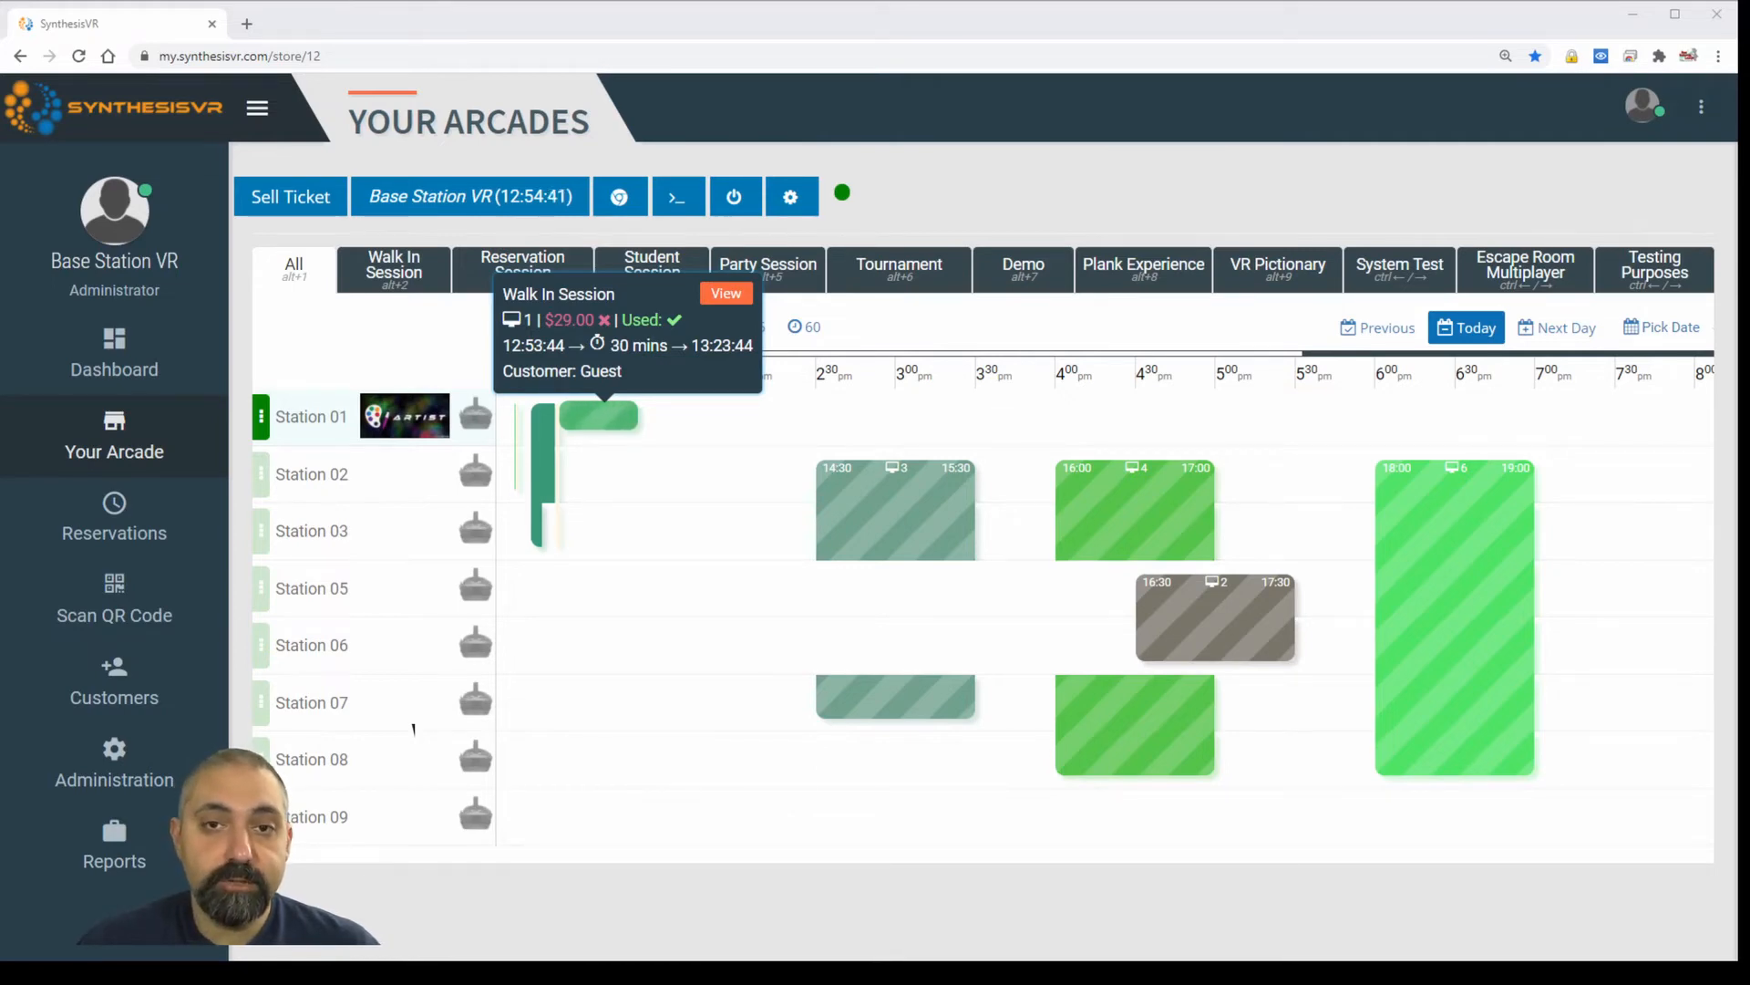
# Open Station 01's green walk-in session block to view its reservation details.
pyautogui.click(625, 424)
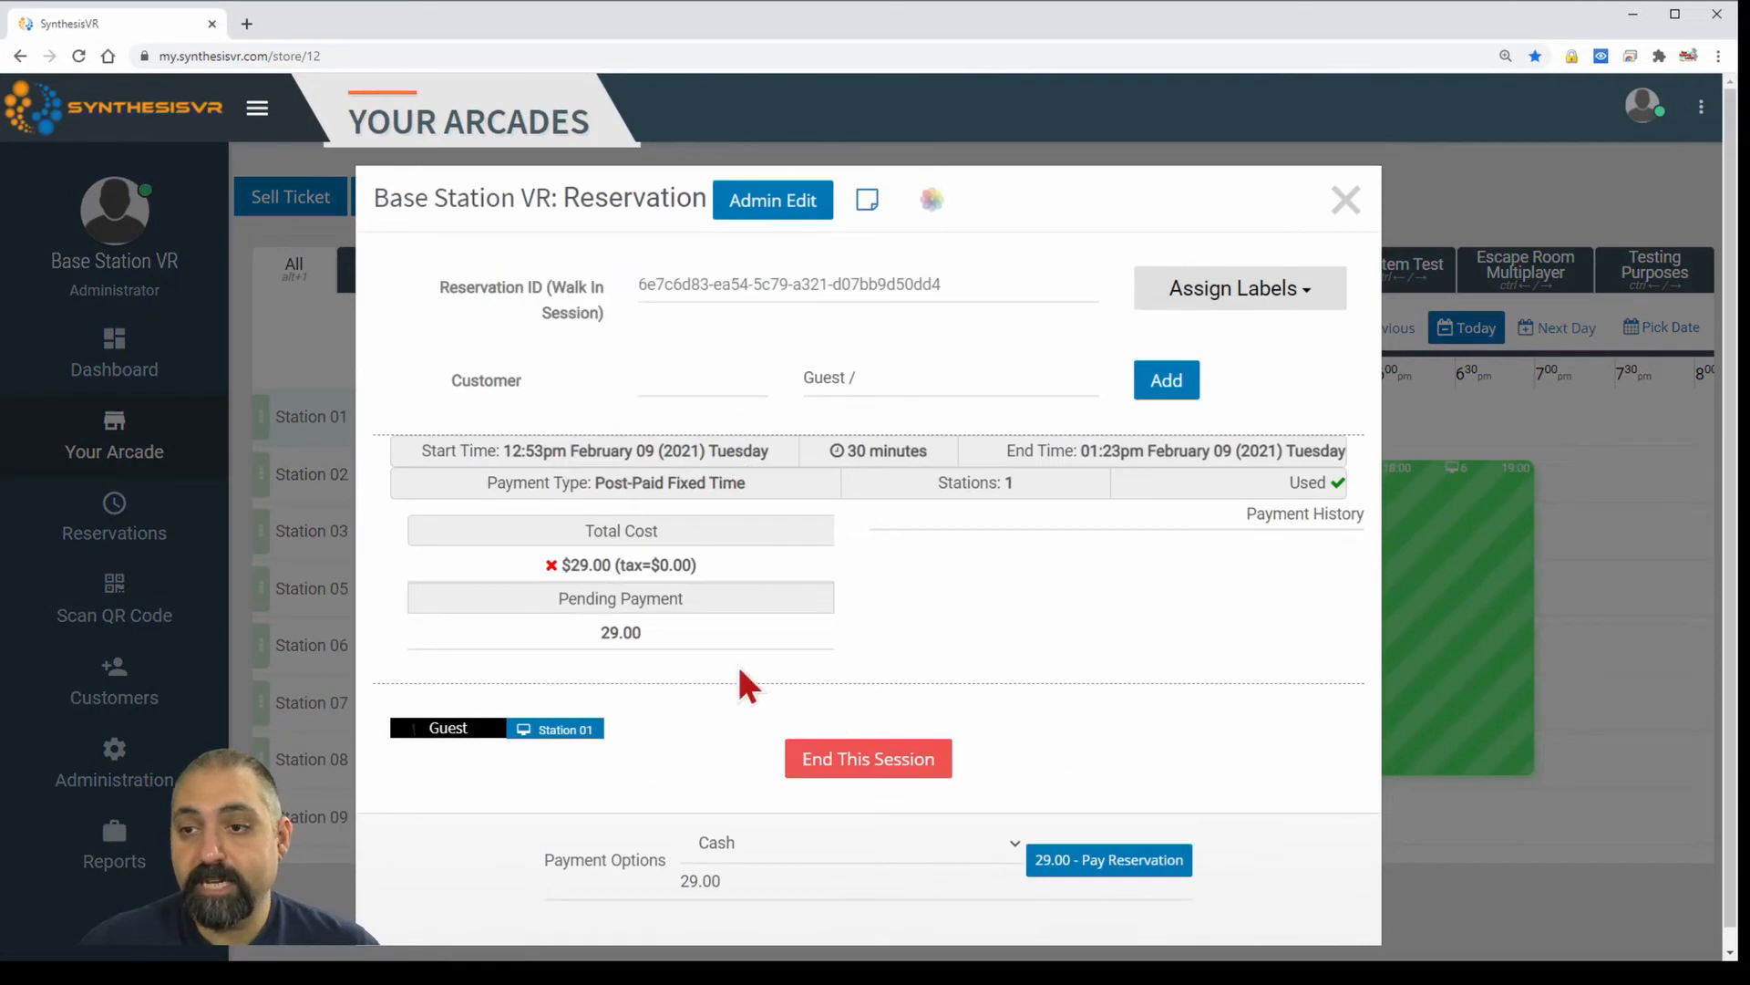
# Replace the Guest customer entry with the matching registered customer.
pyautogui.click(851, 379)
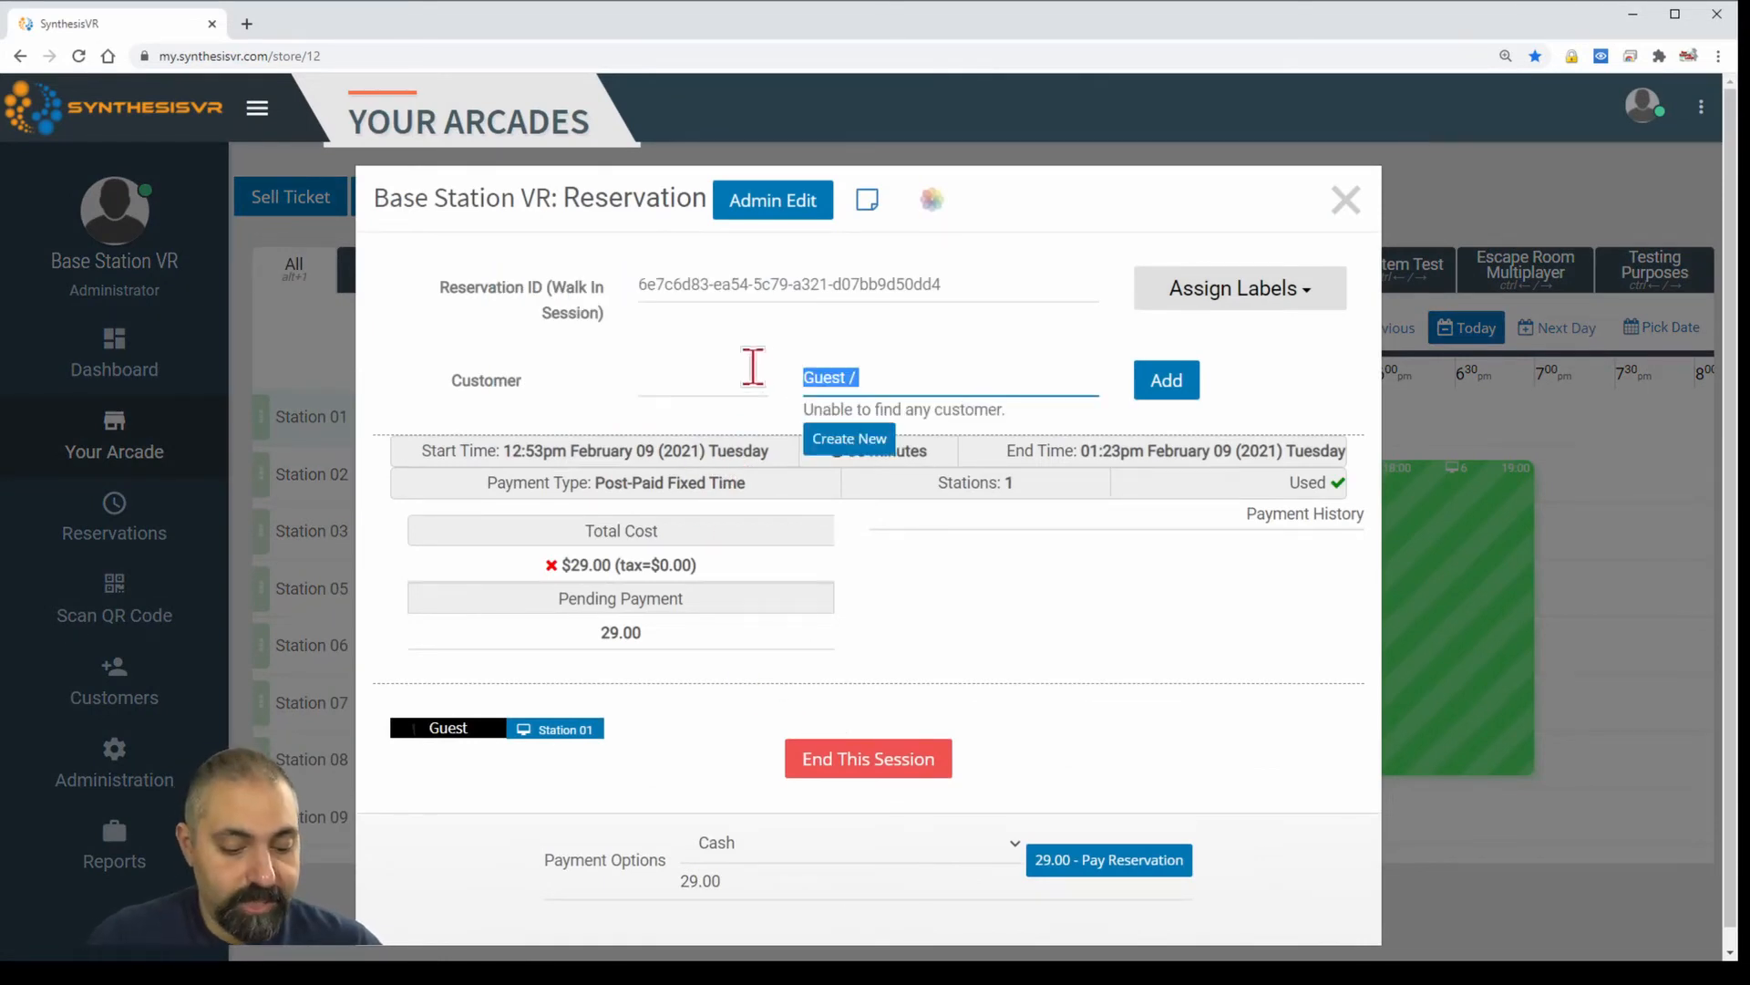
pyautogui.write('tell')
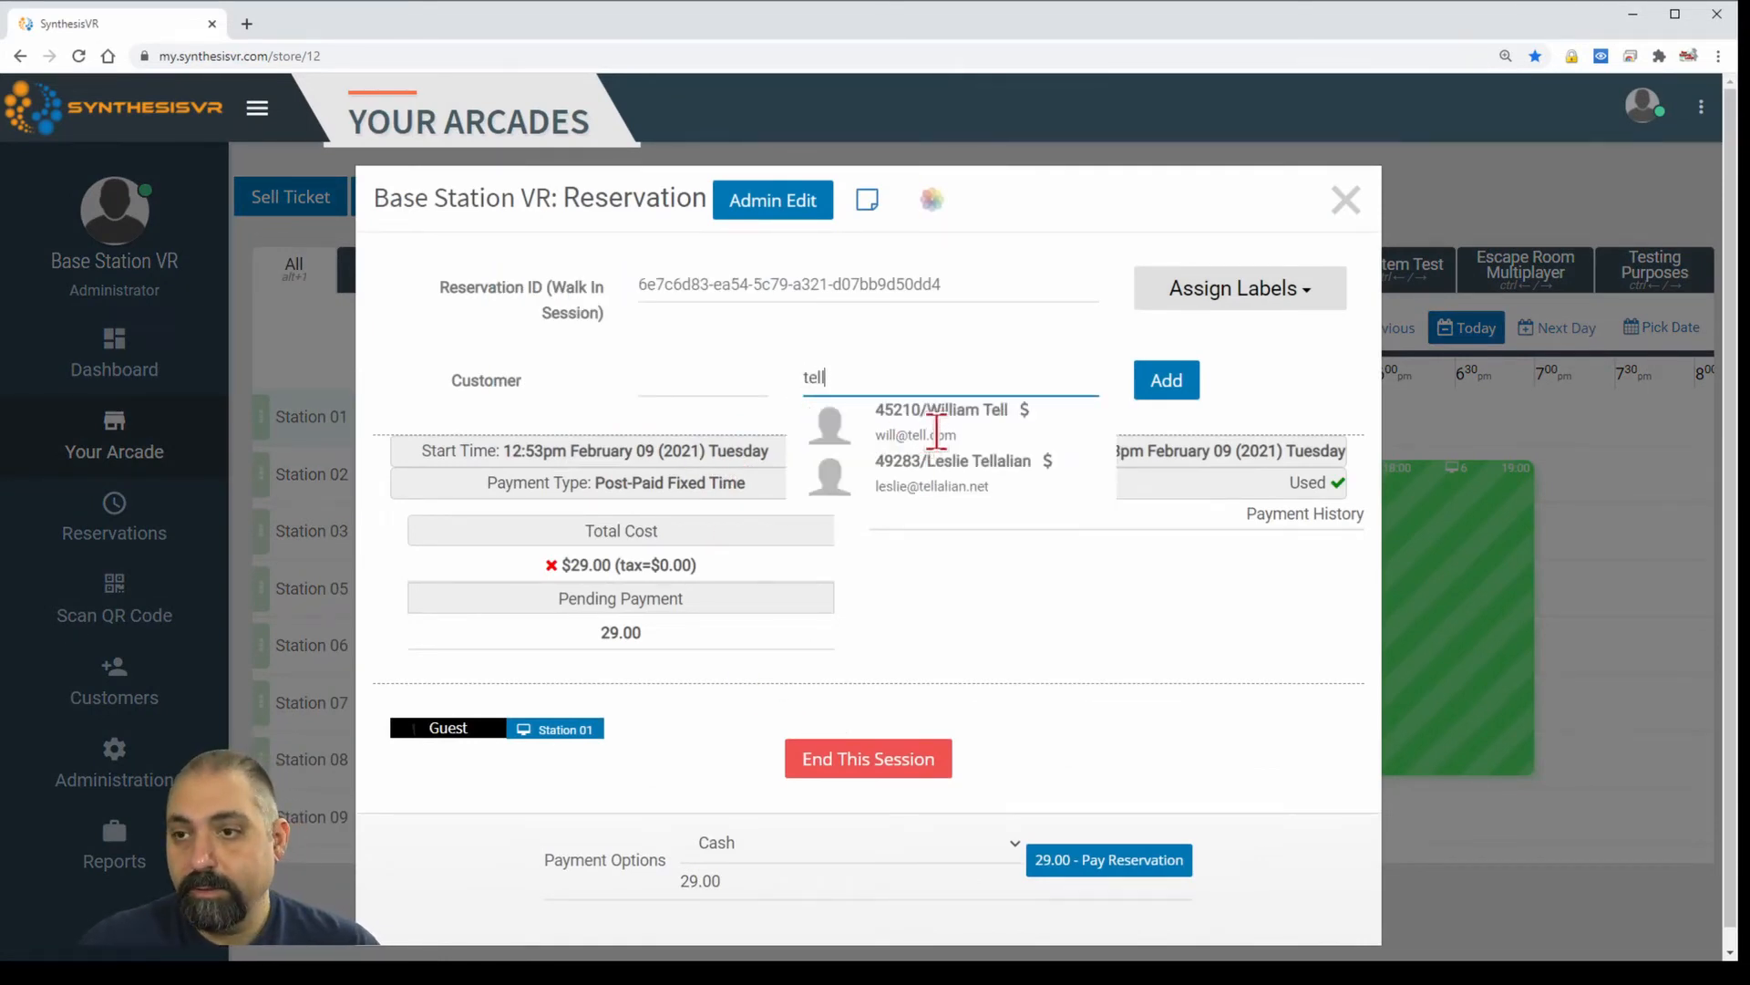
pyautogui.click(938, 436)
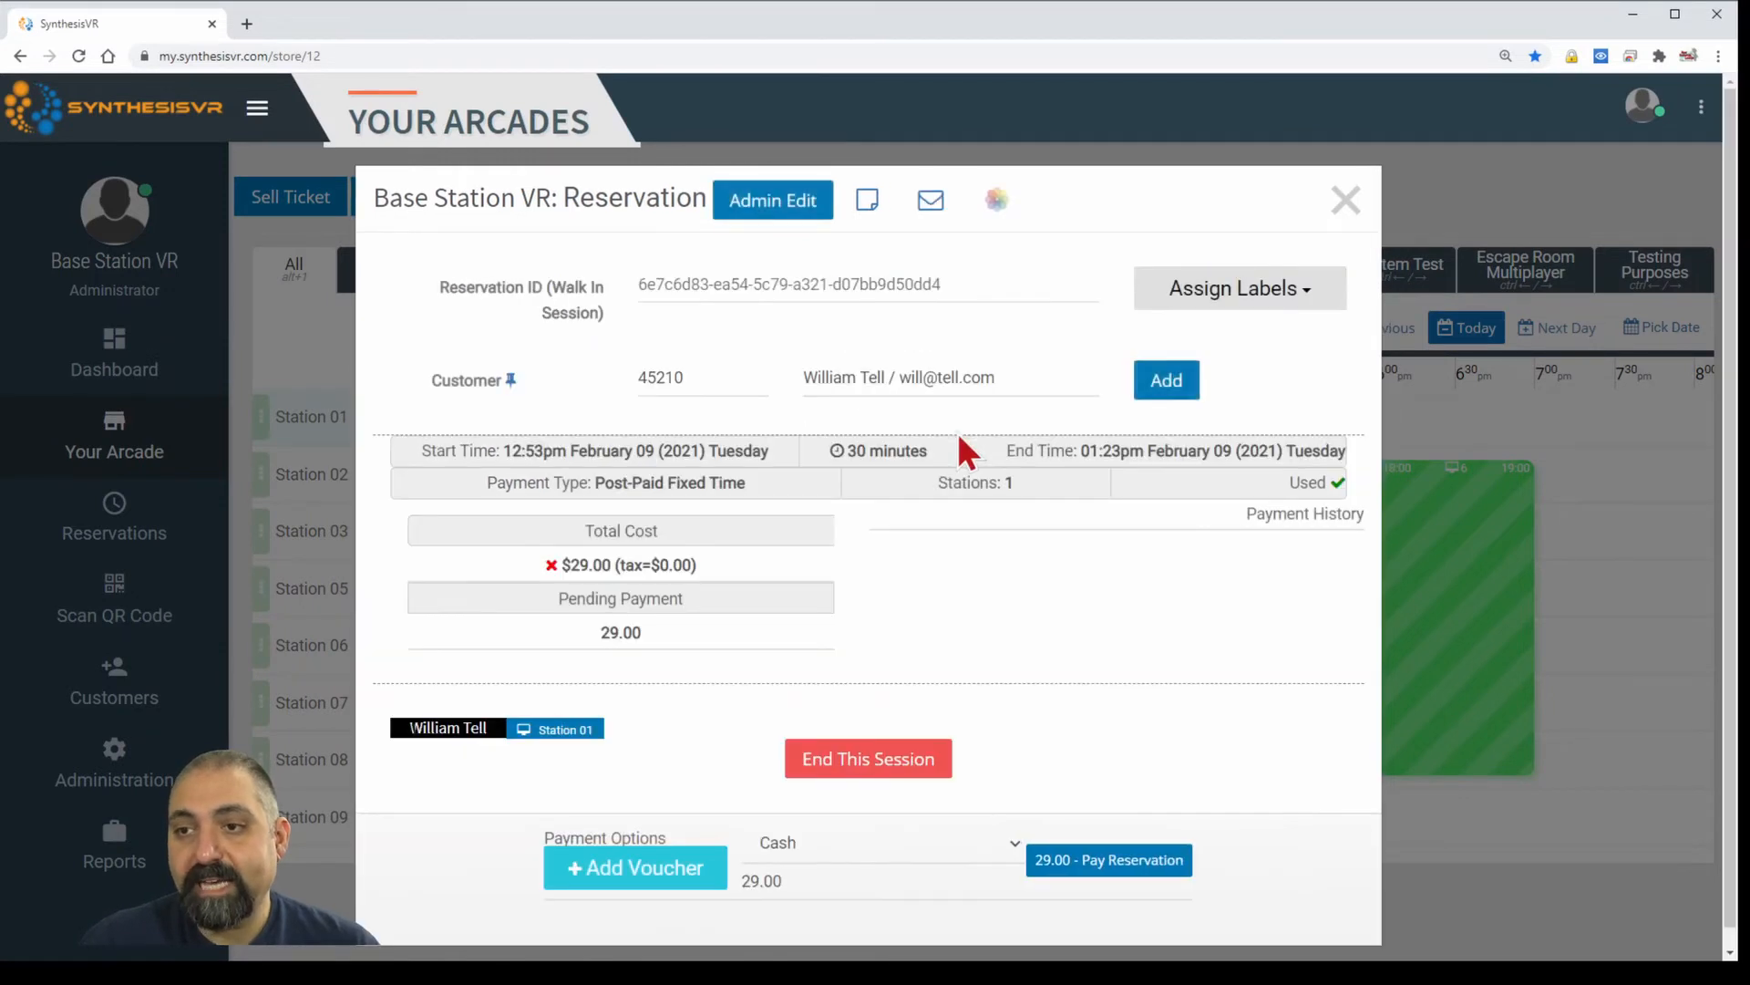
# Pay the session's $29.00 balance using the POS Terminal payment option.
pyautogui.scroll(-1, 877, 802)
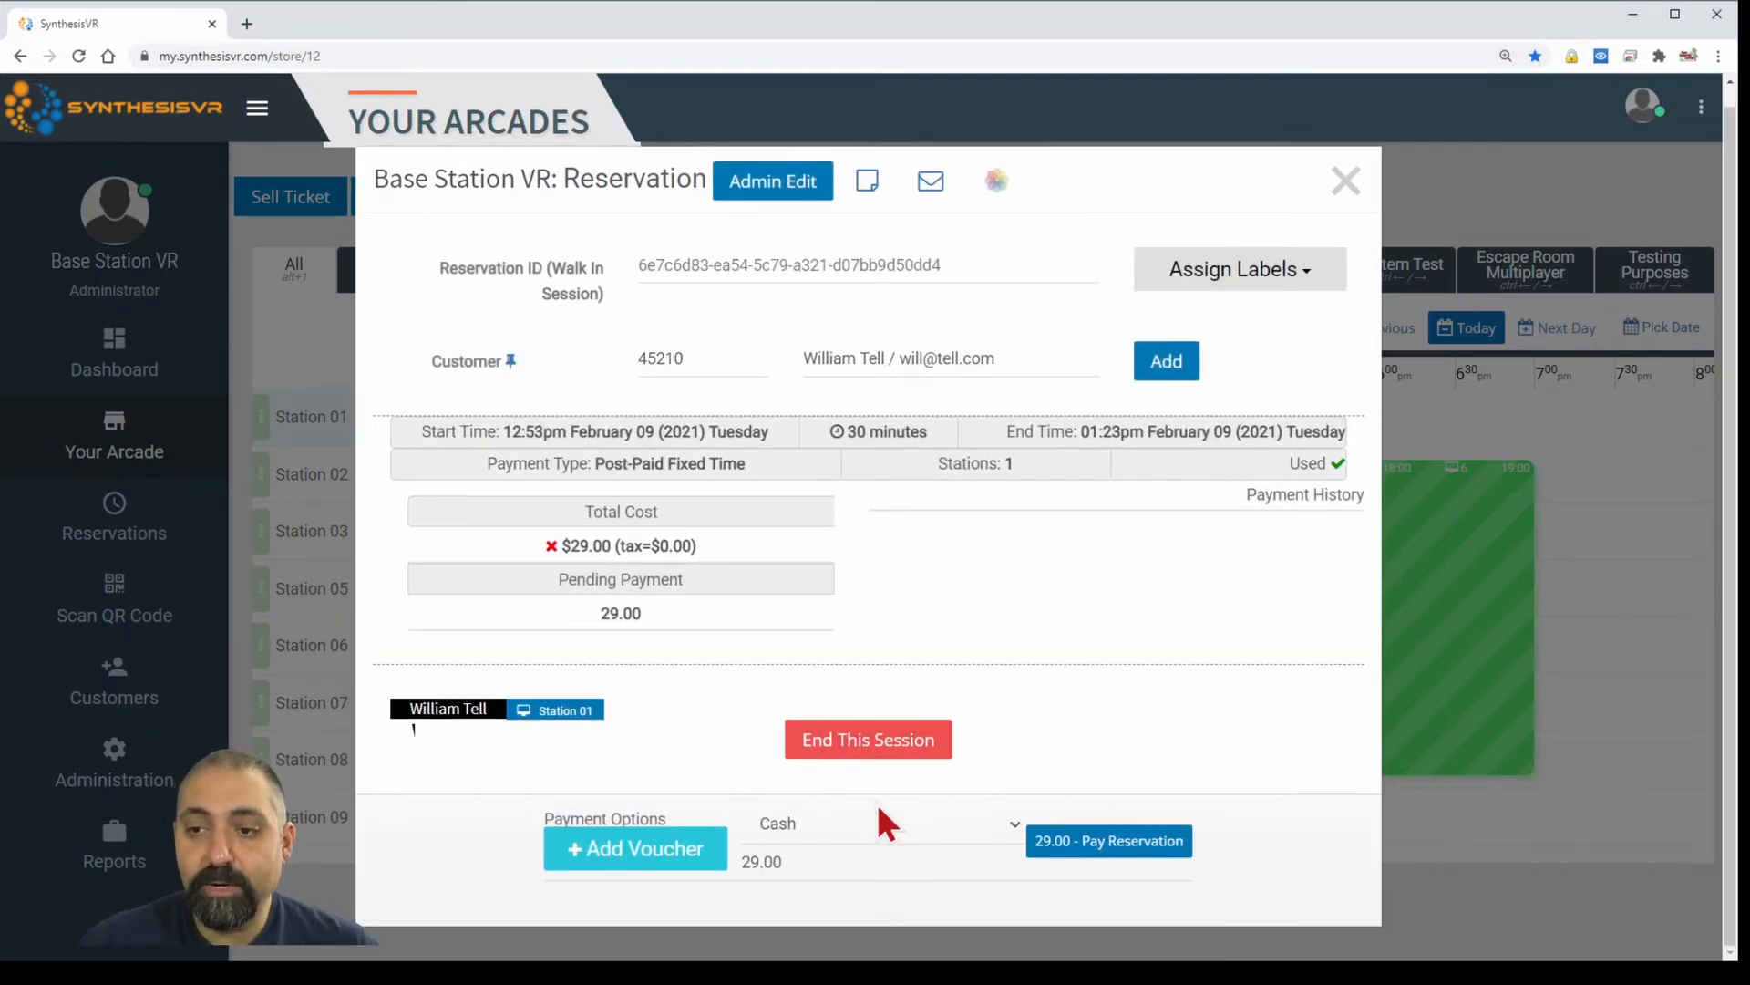
pyautogui.click(879, 818)
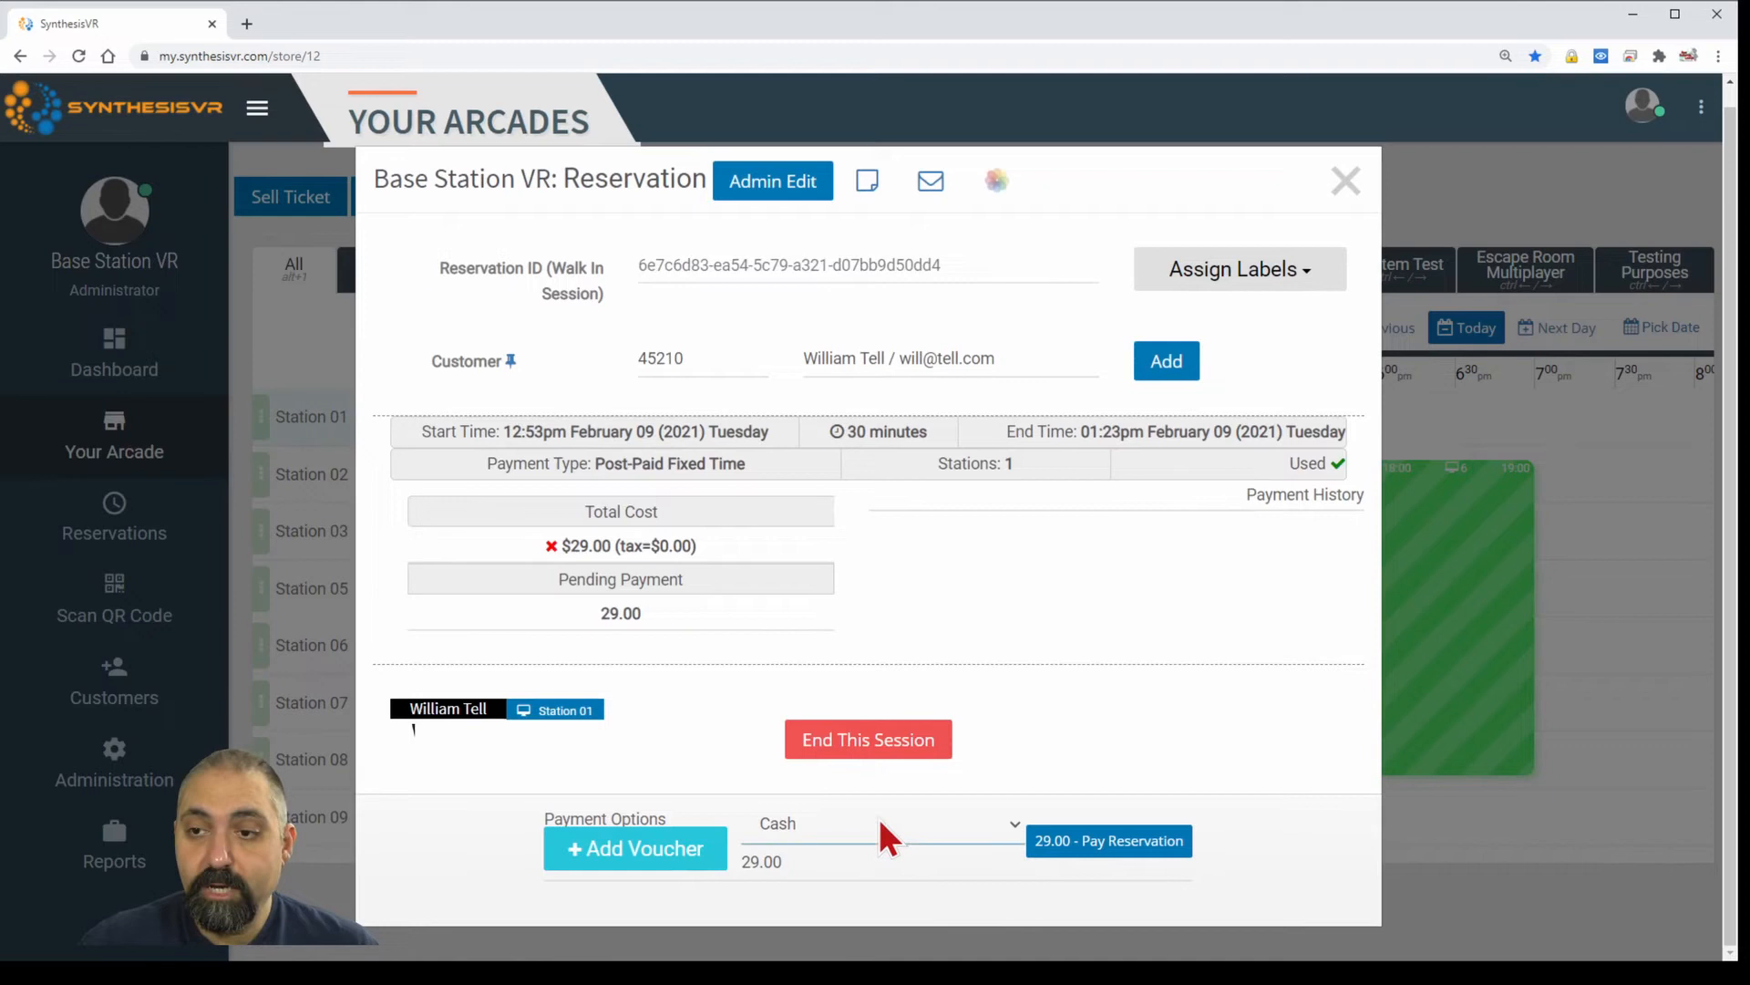
pyautogui.click(867, 872)
pyautogui.click(1089, 846)
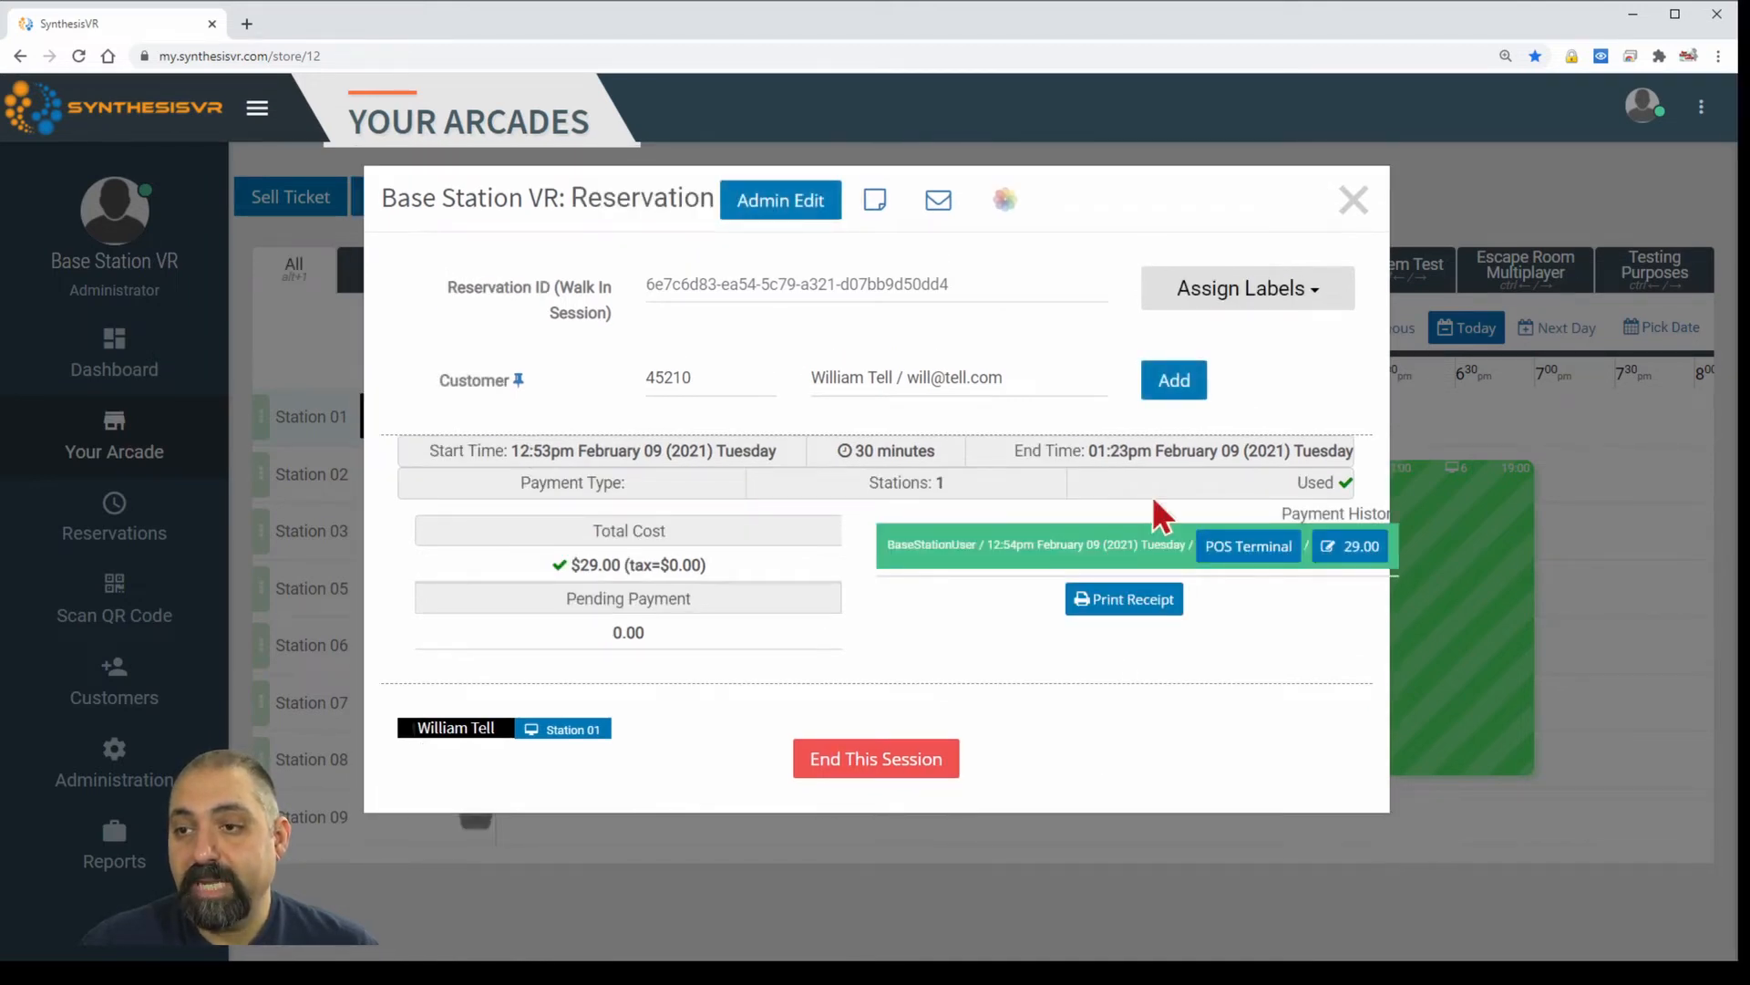
# Apply a session label and close the reservation details.
pyautogui.click(1309, 308)
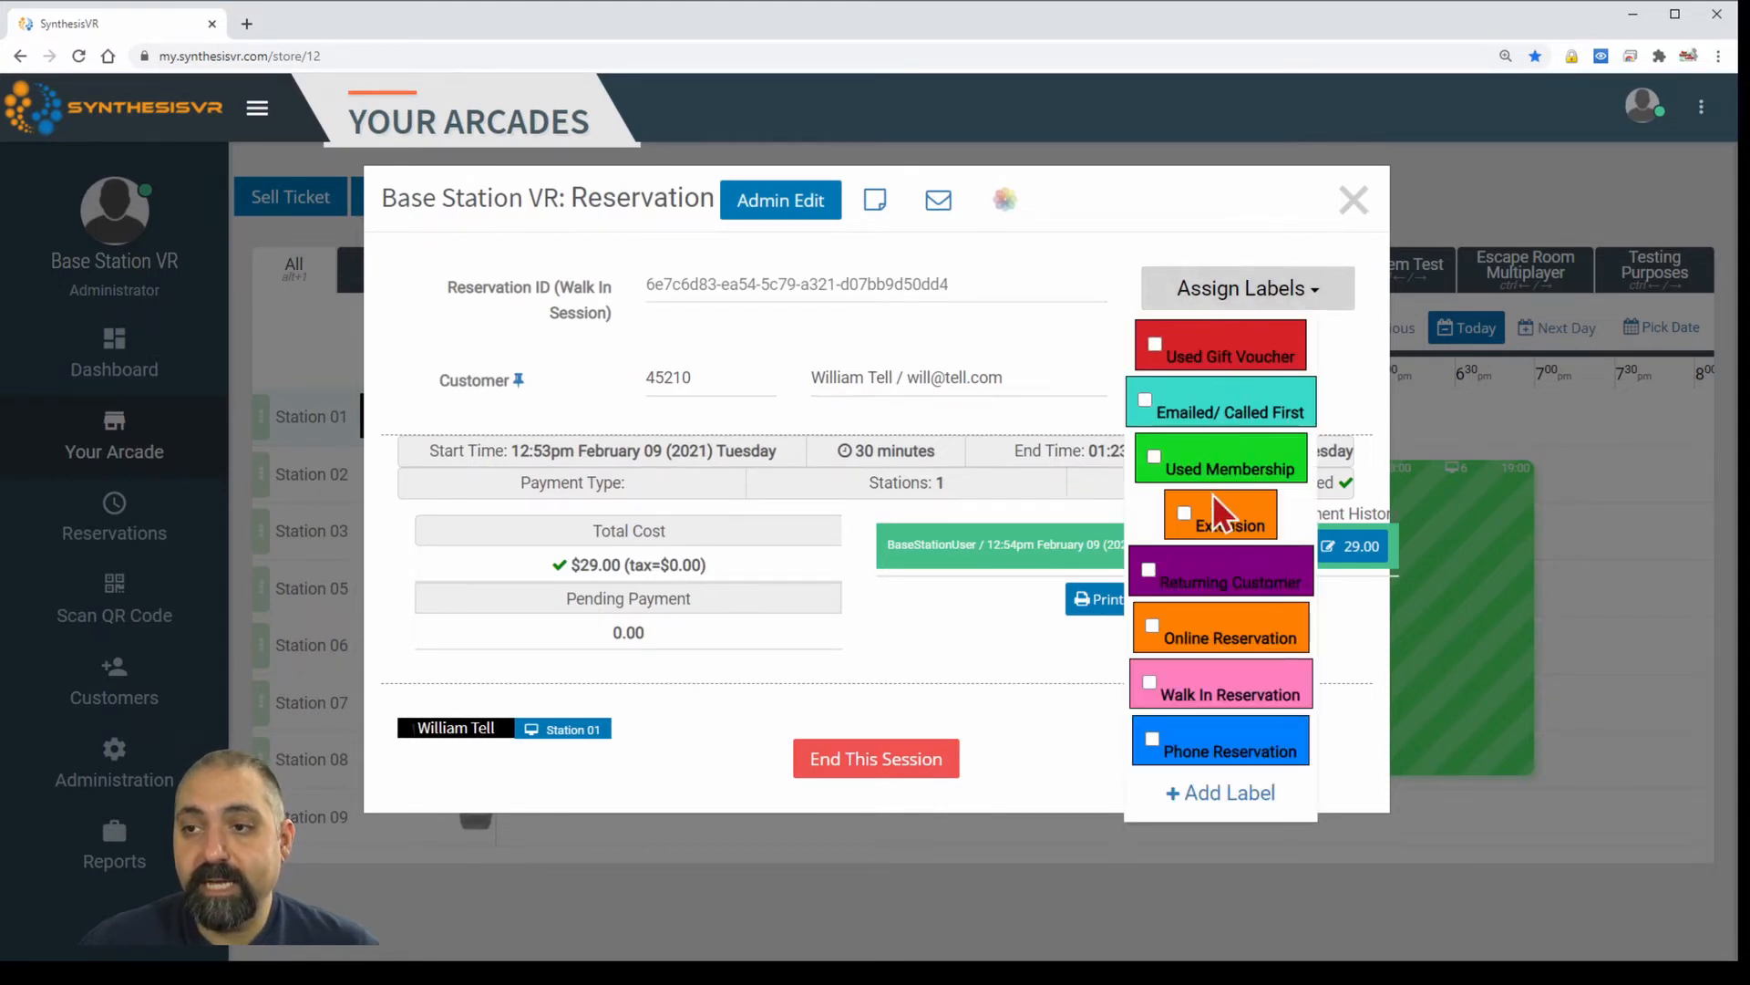
pyautogui.click(1338, 374)
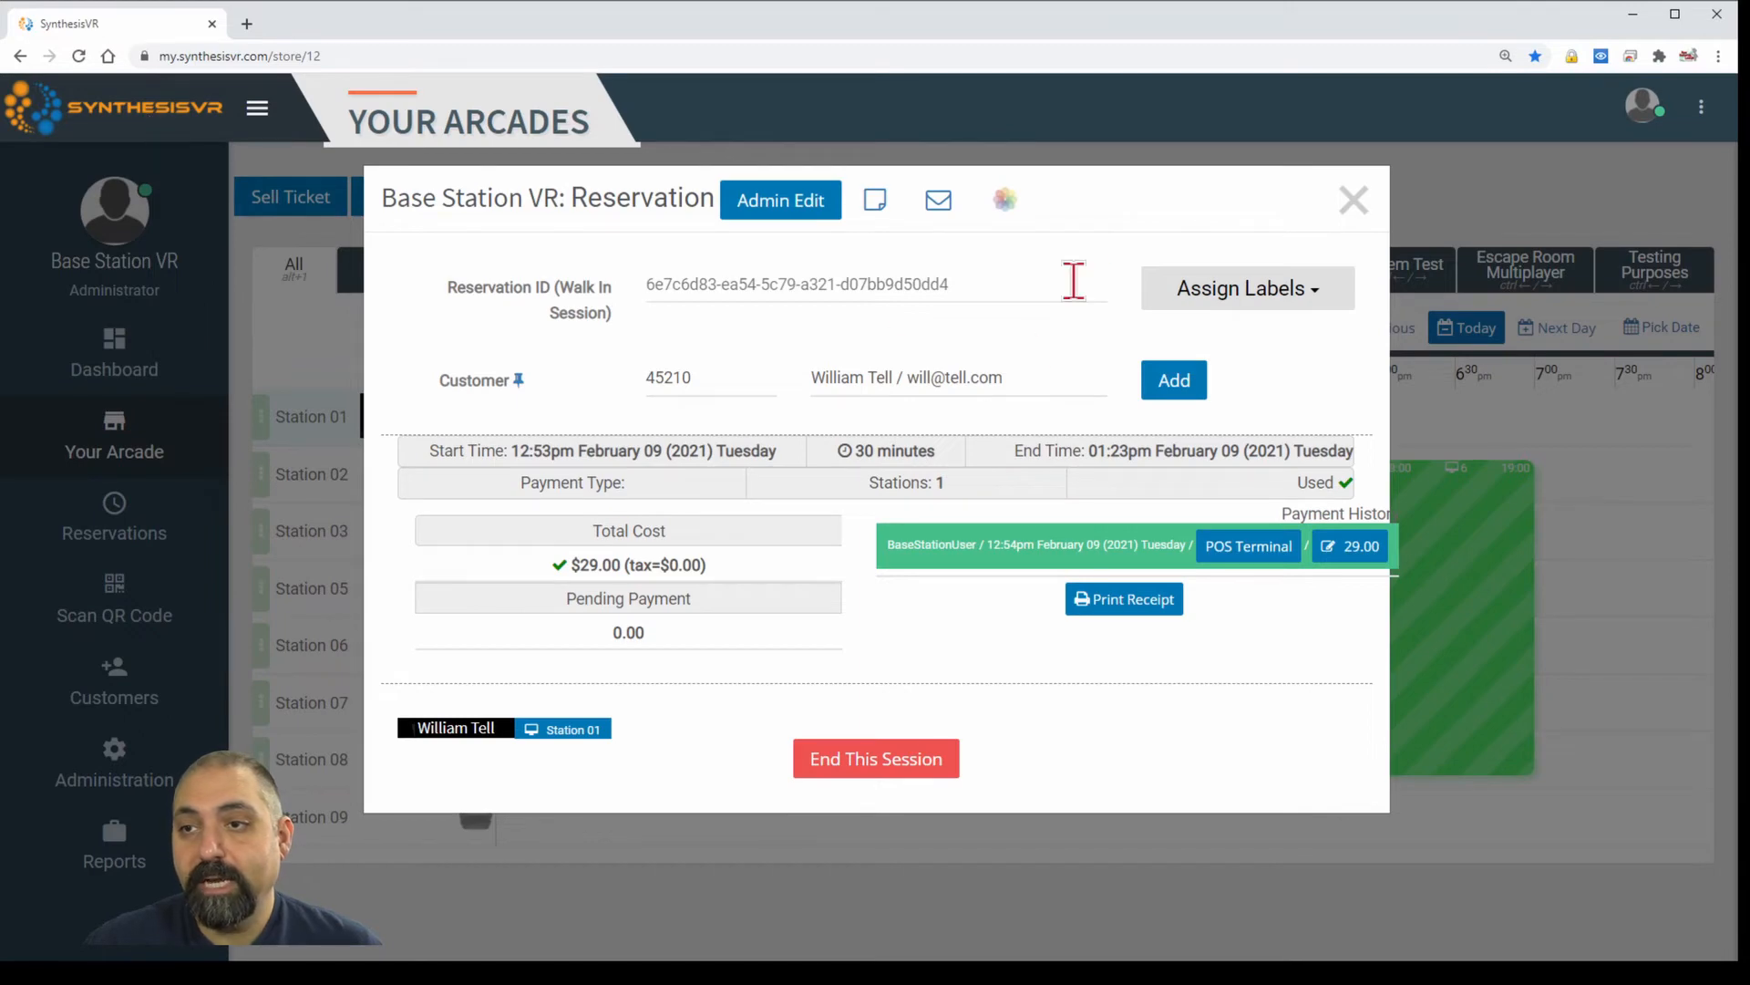
pyautogui.click(1350, 205)
pyautogui.moveTo(614, 427)
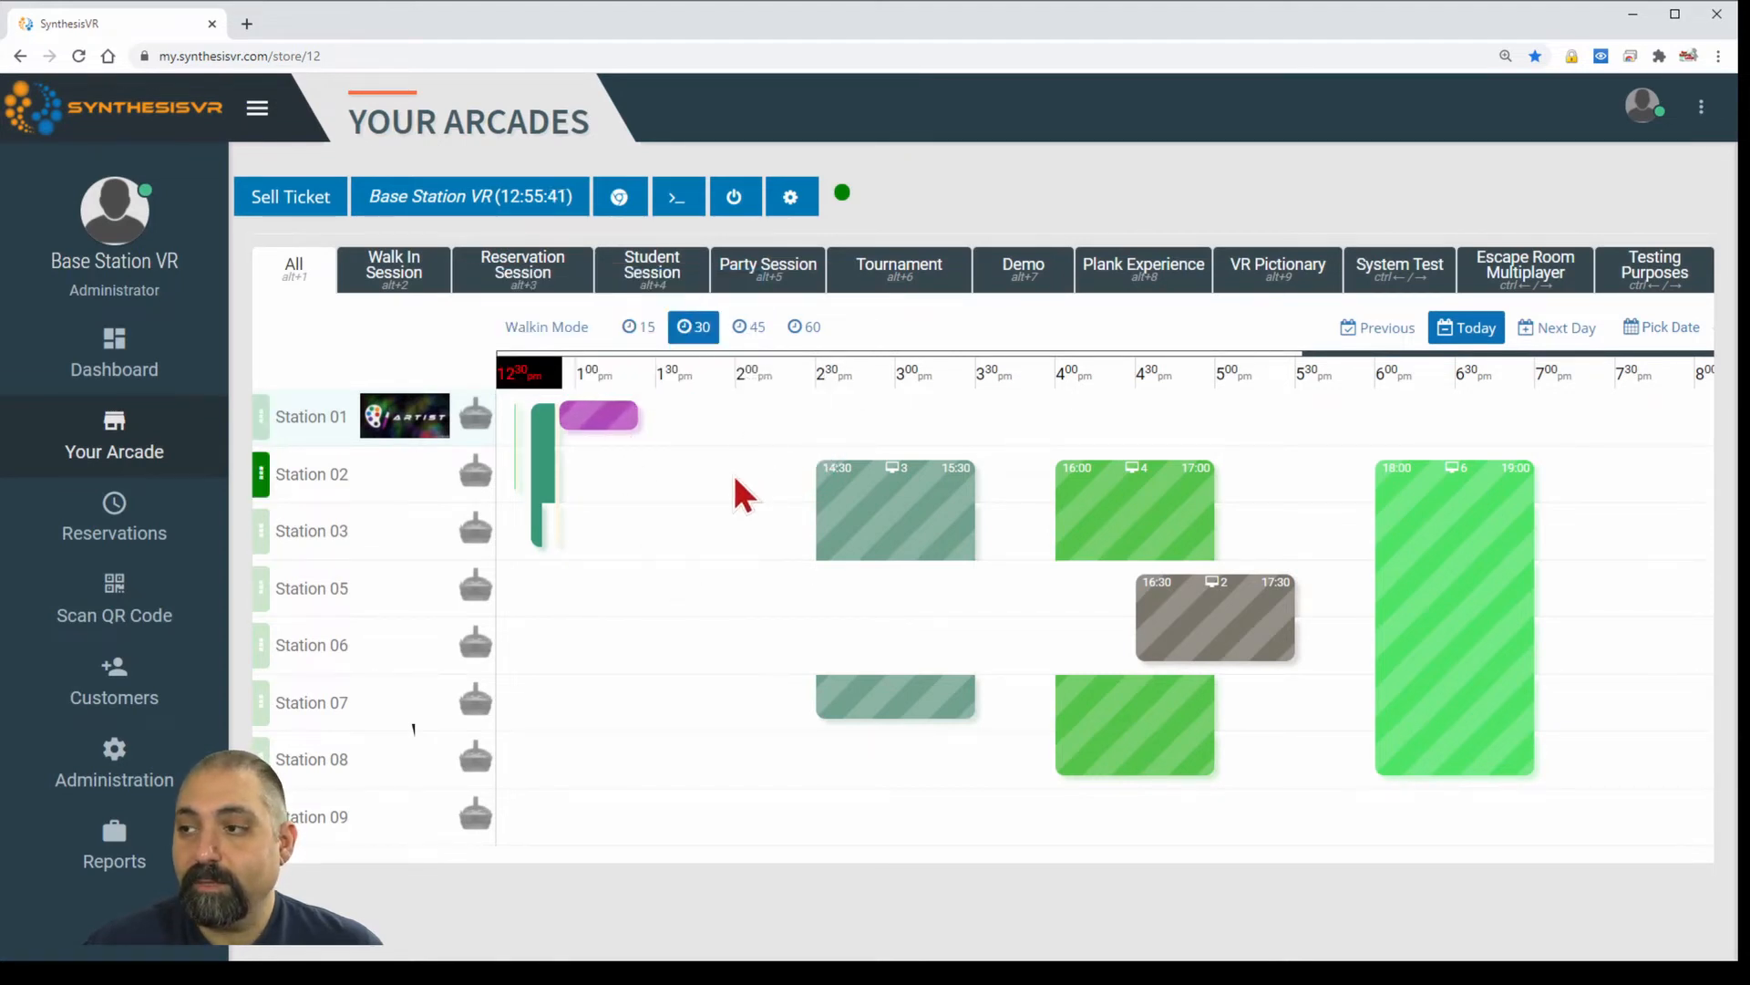
pyautogui.click(605, 417)
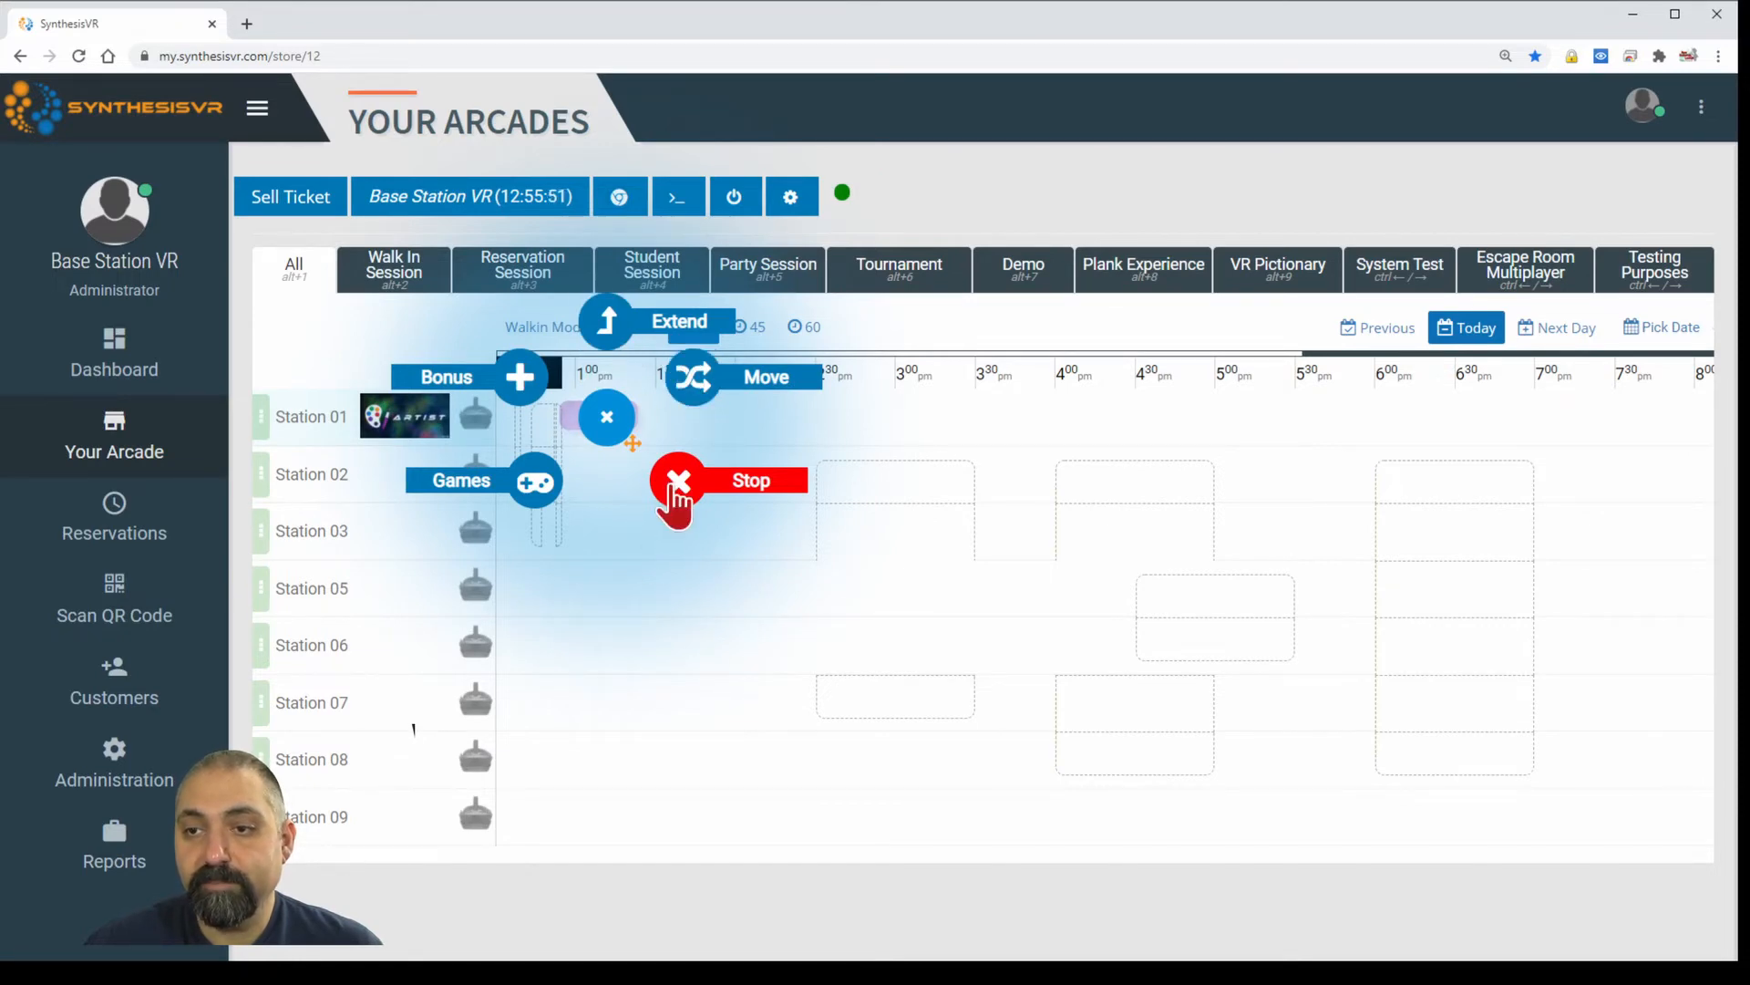
pyautogui.click(674, 491)
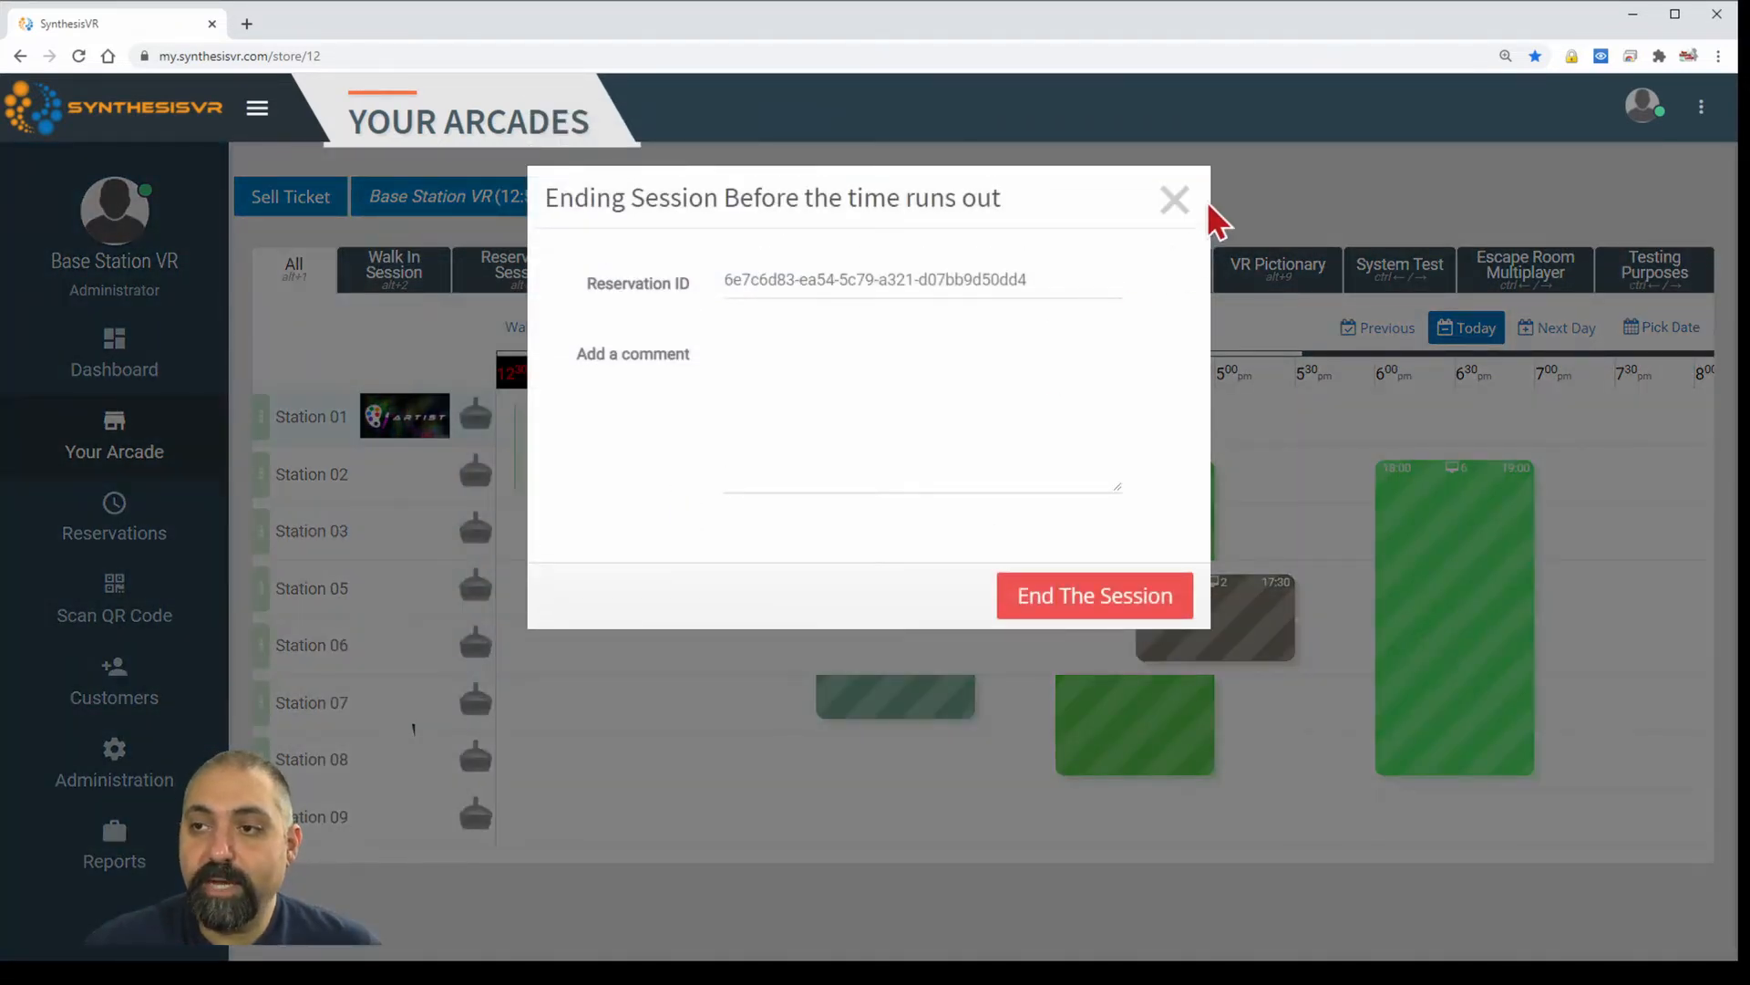
pyautogui.click(1176, 201)
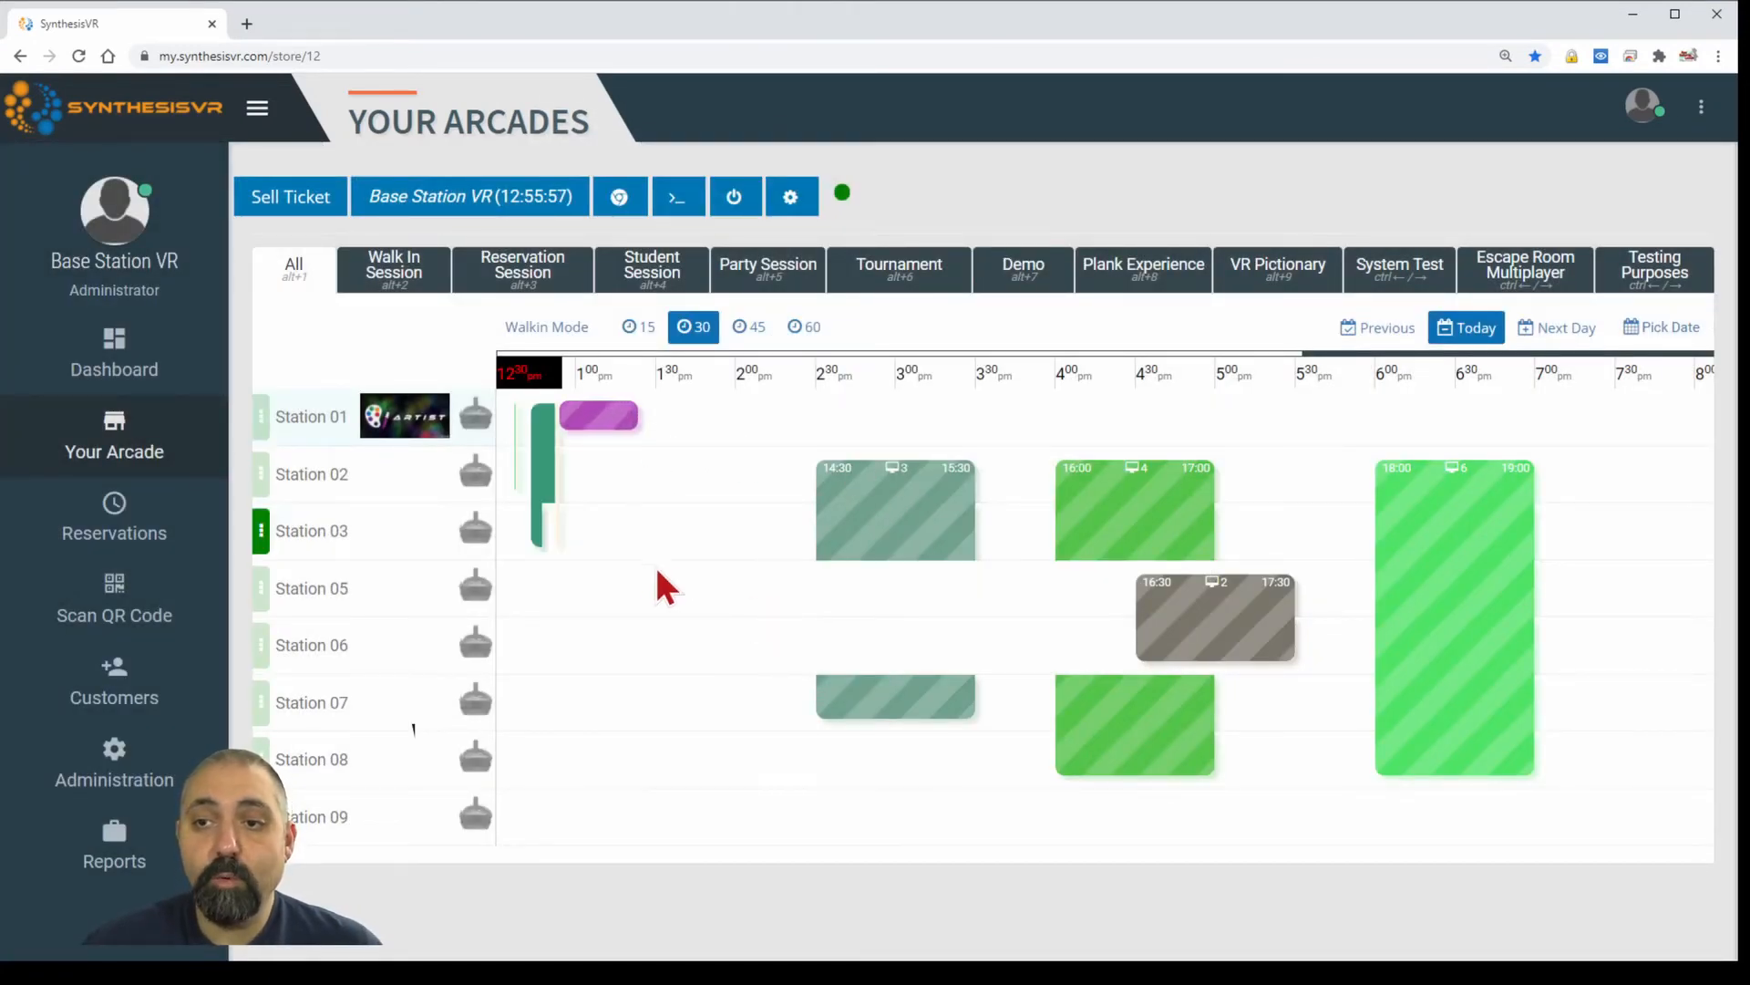
pyautogui.moveTo(1427, 570)
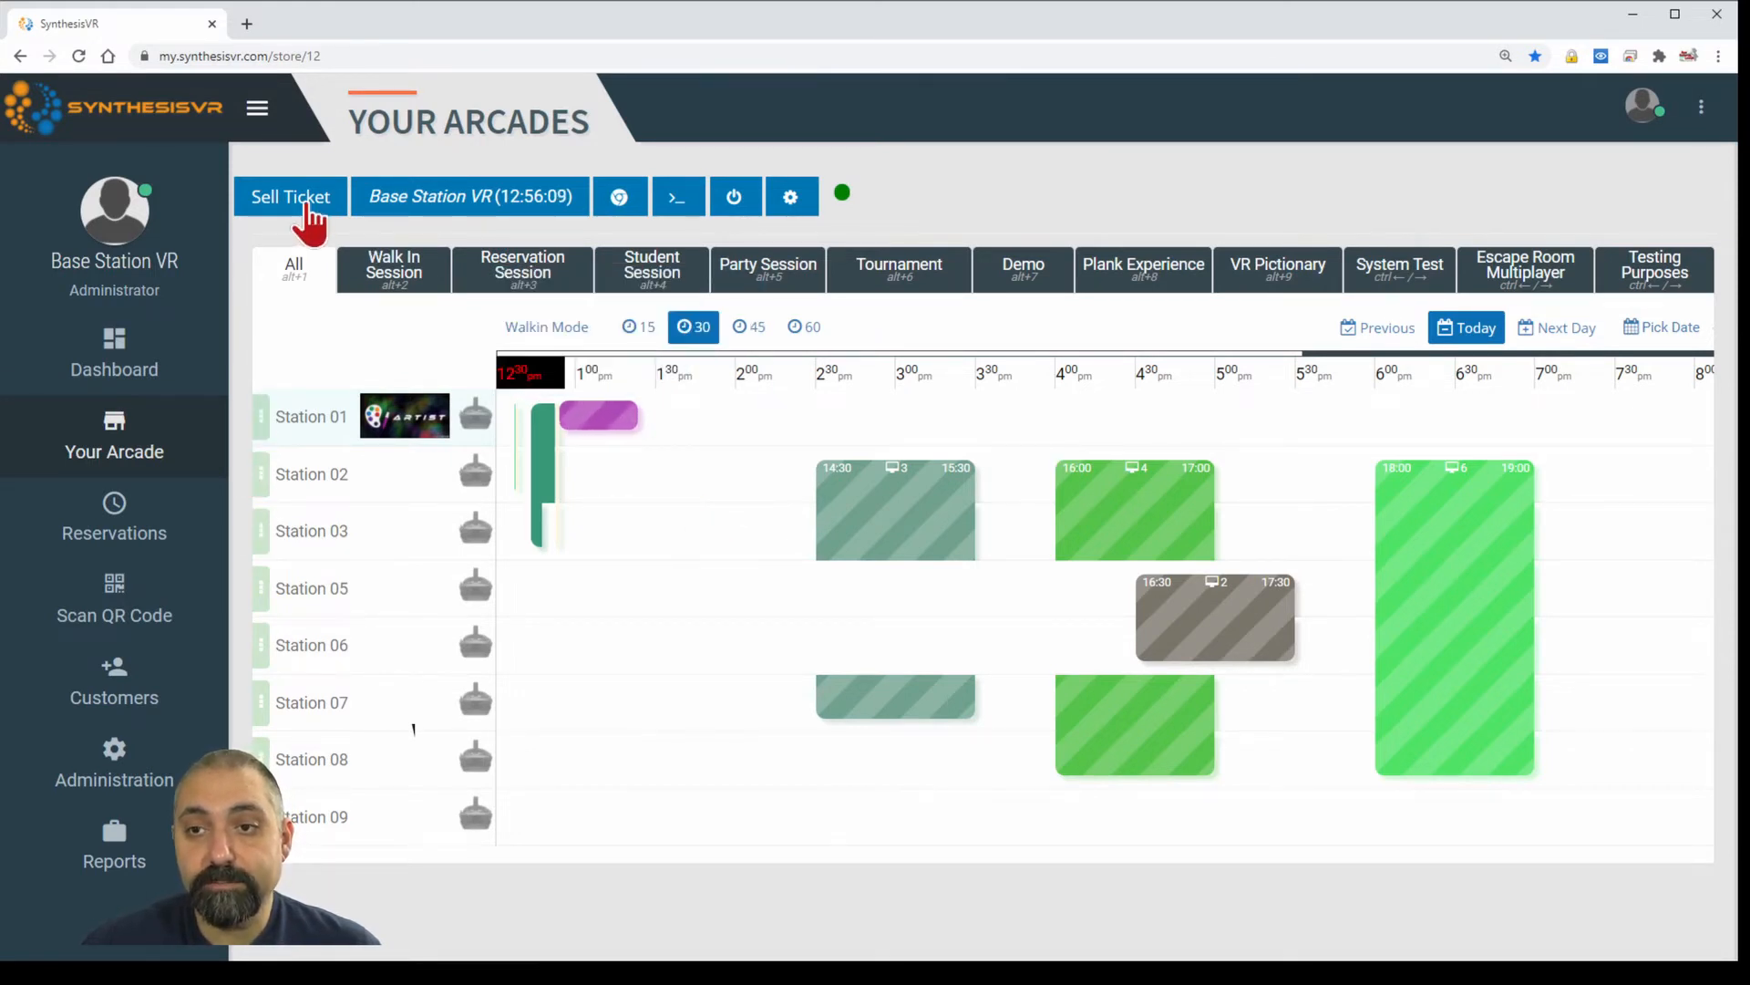
# Start a new Escape Room Multiplayer ticket for 4 stations at the 09 Feb 02:30 pm slot.
pyautogui.click(304, 202)
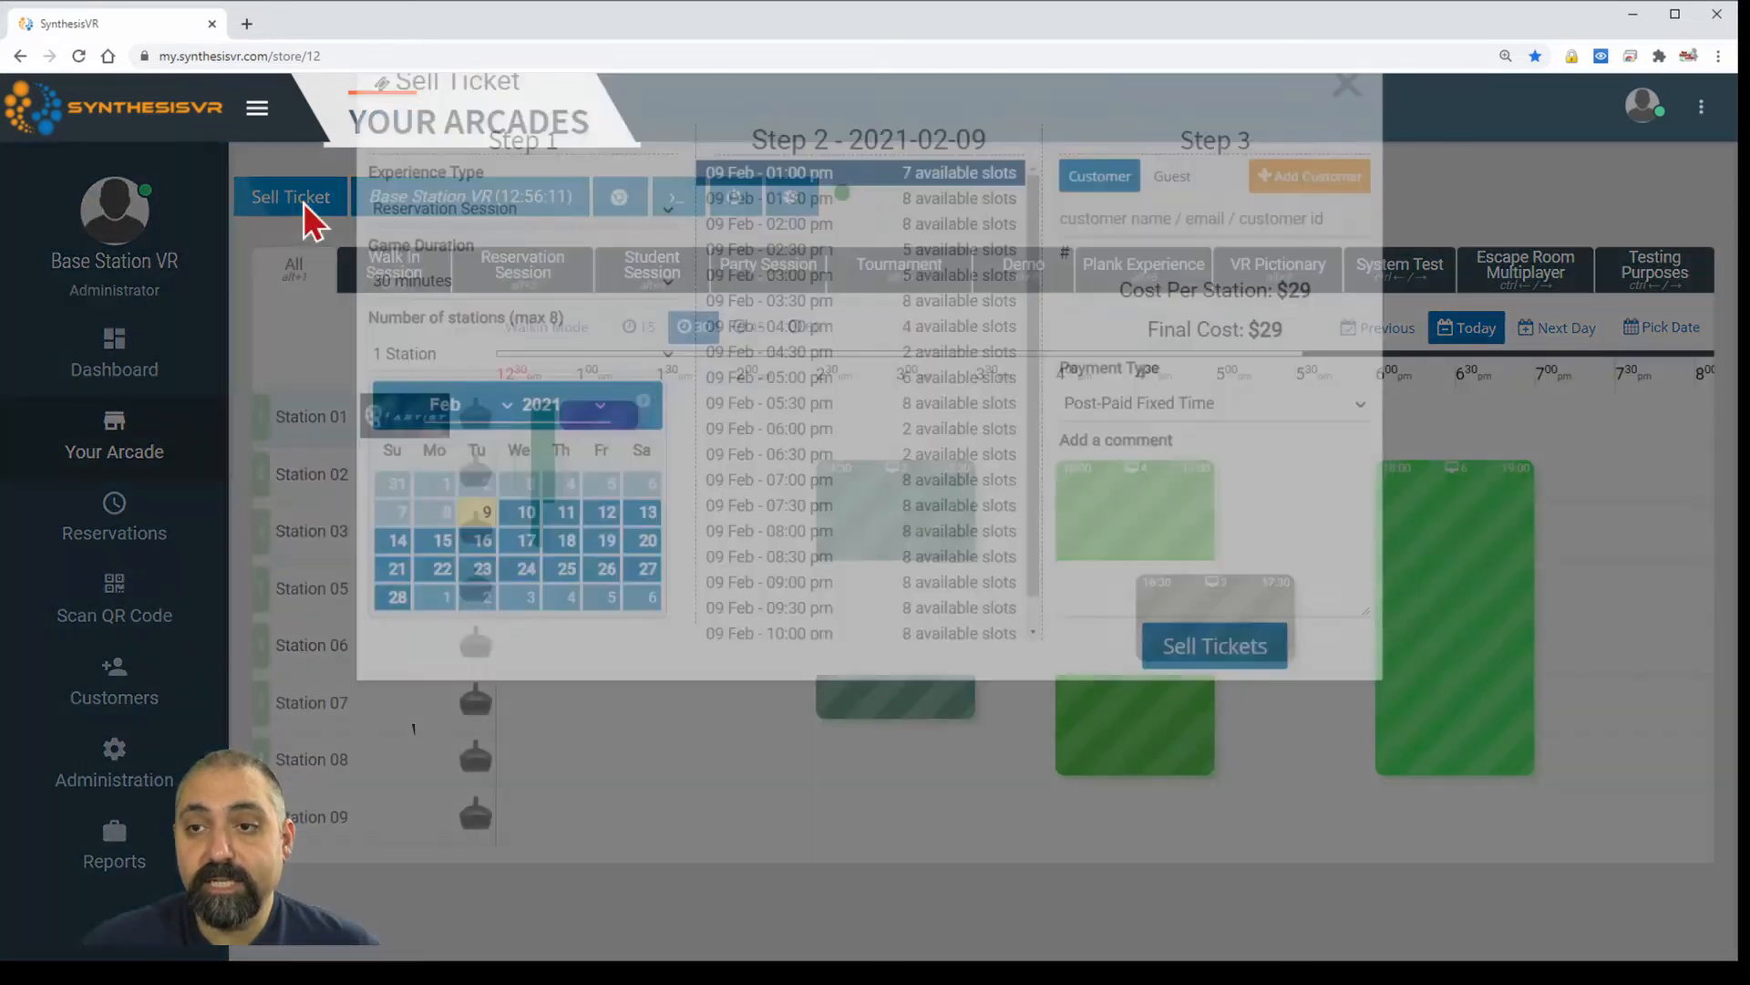
pyautogui.click(565, 326)
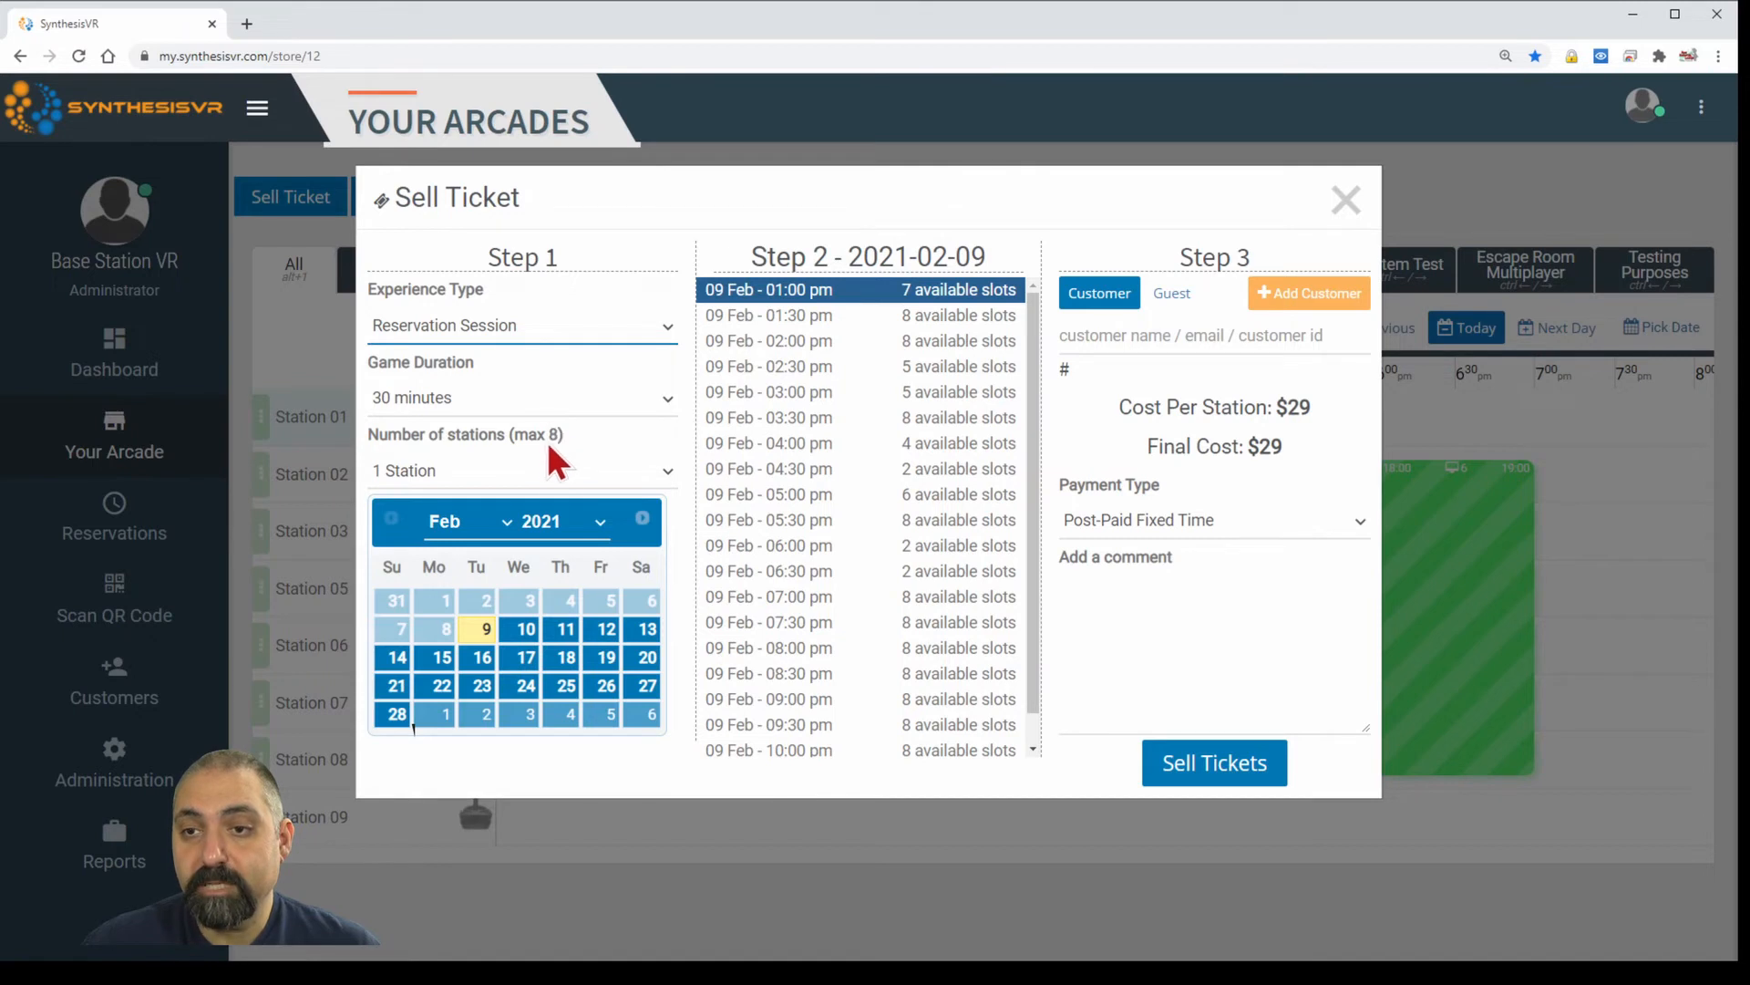
pyautogui.click(545, 521)
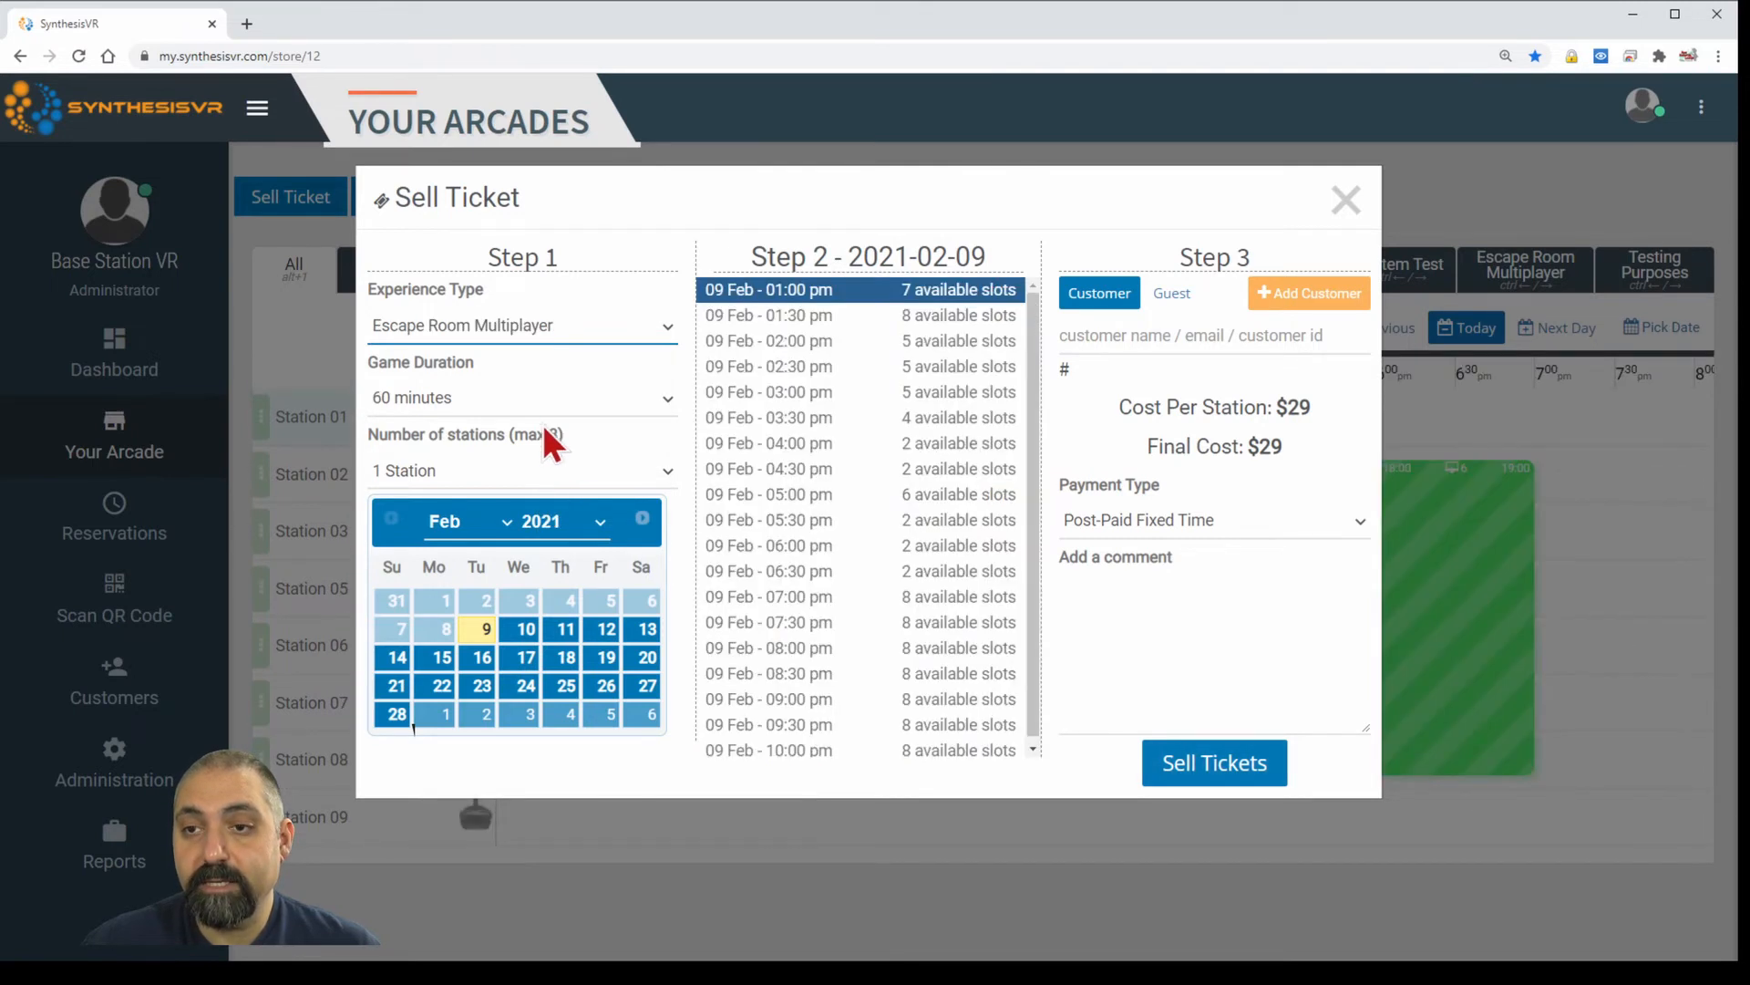
pyautogui.click(542, 409)
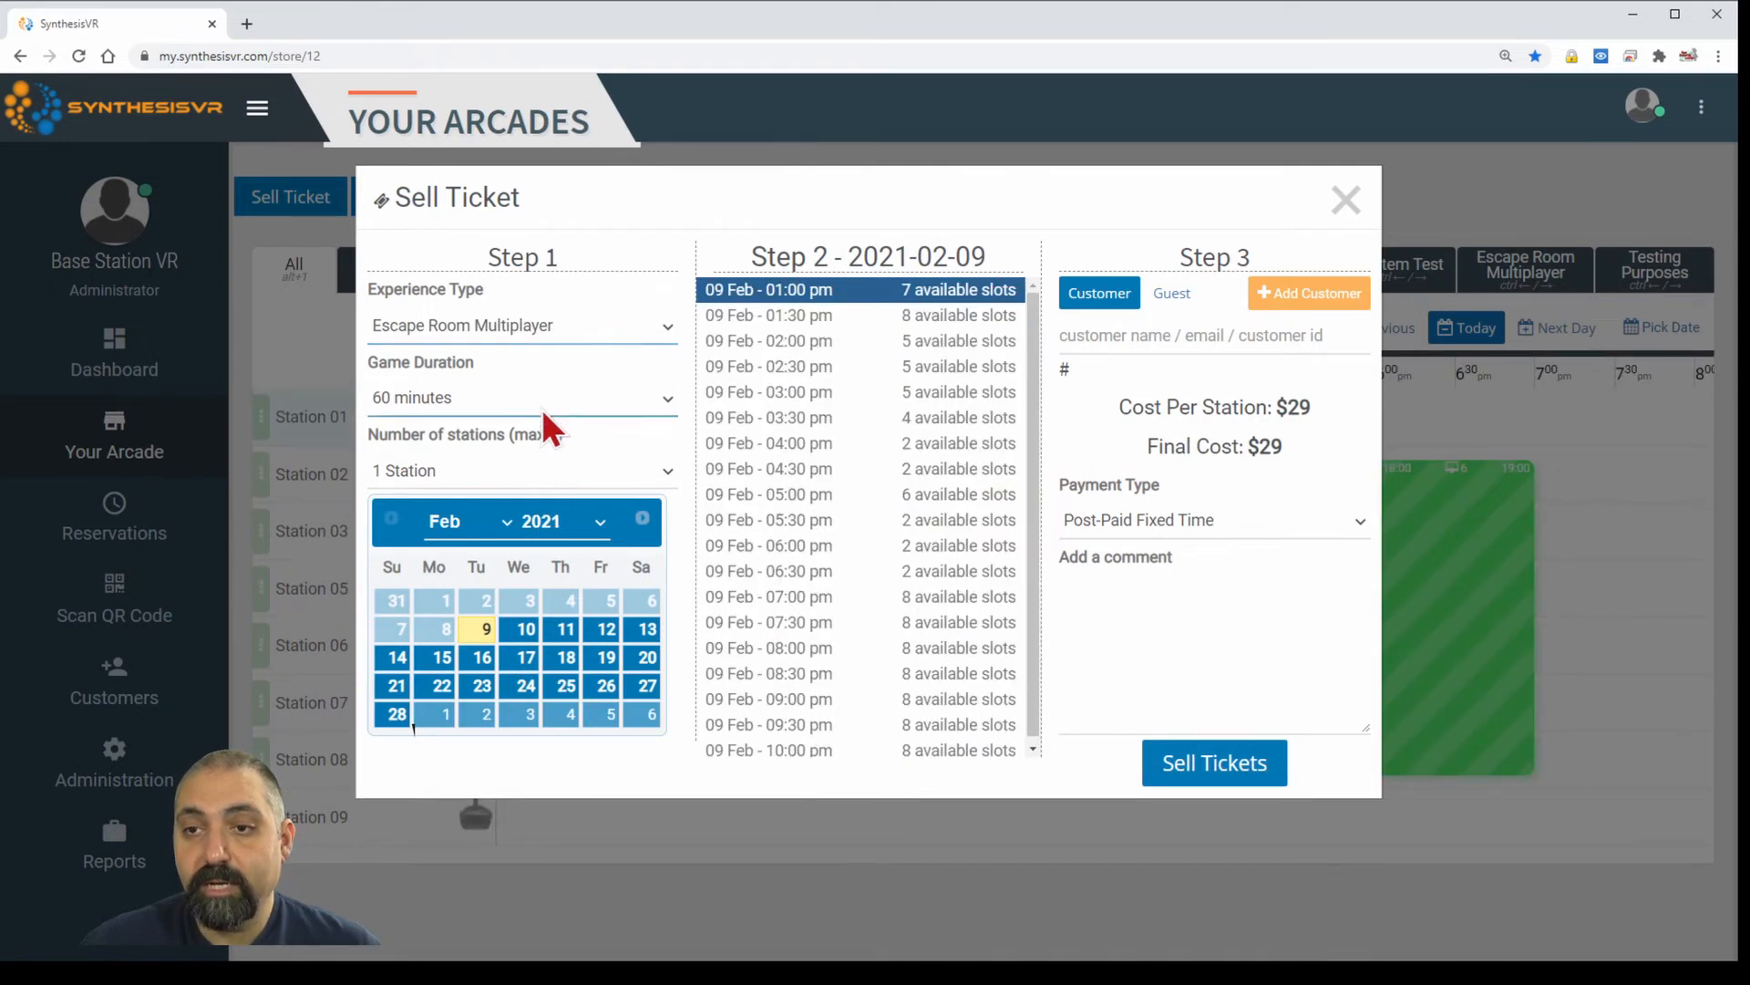
pyautogui.click(532, 473)
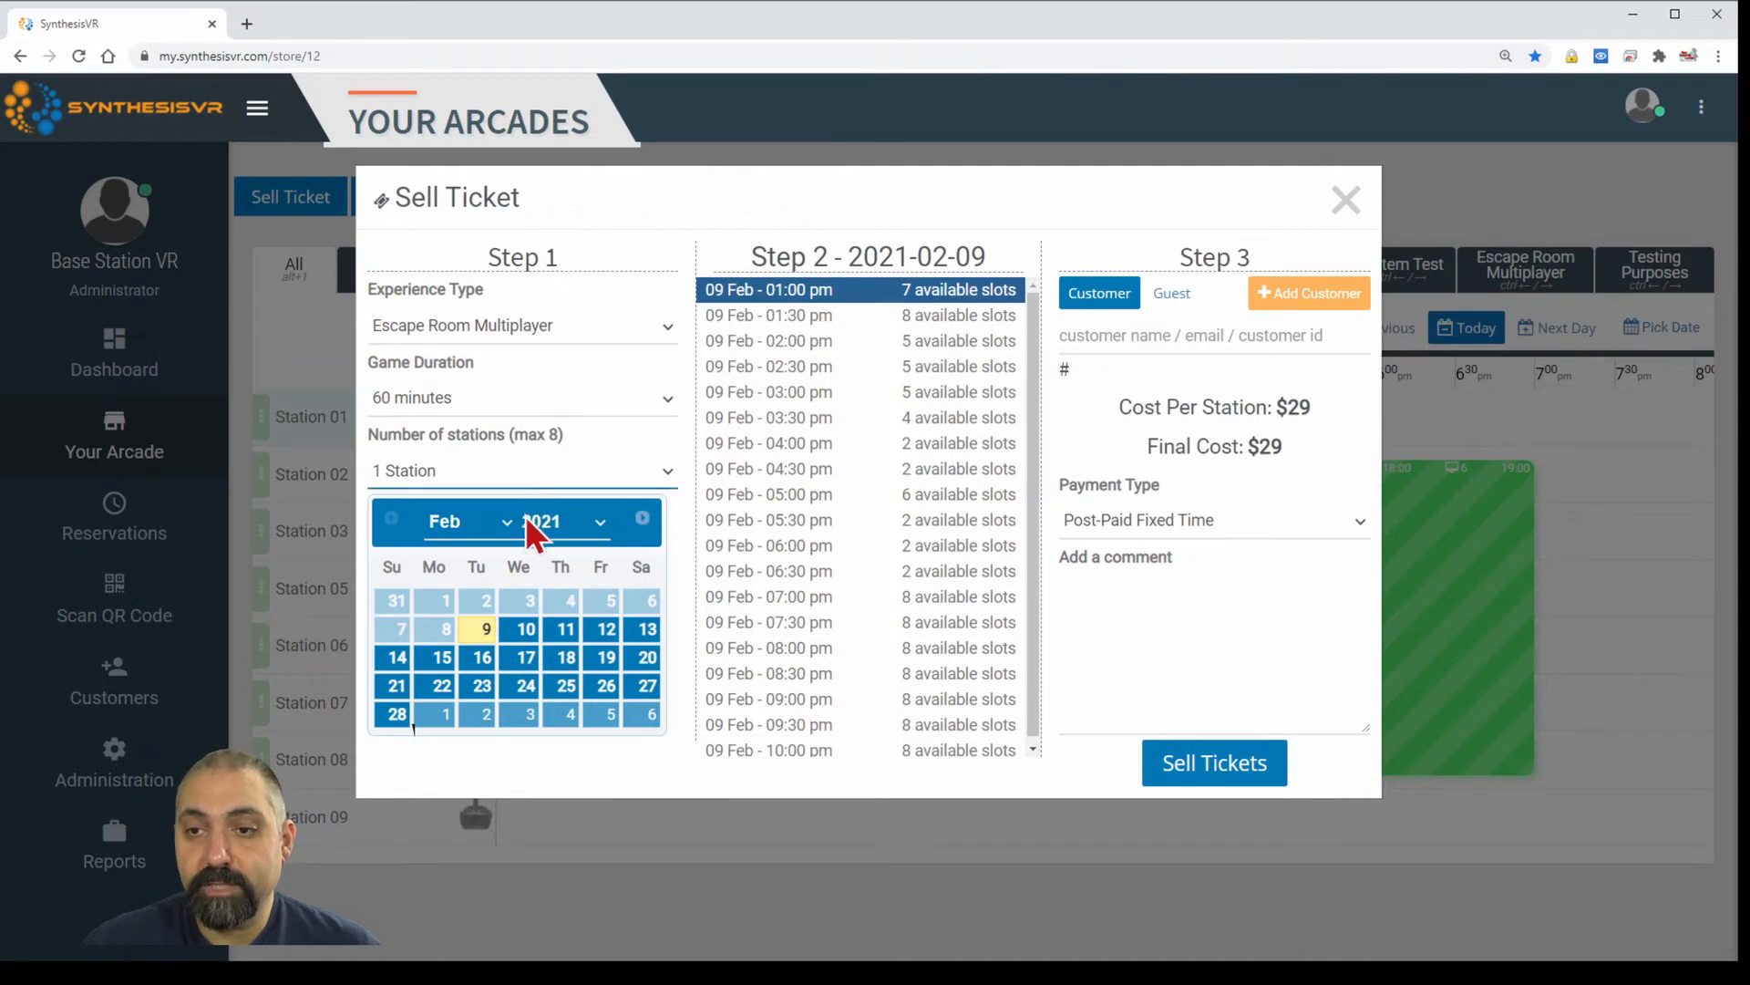
pyautogui.click(522, 579)
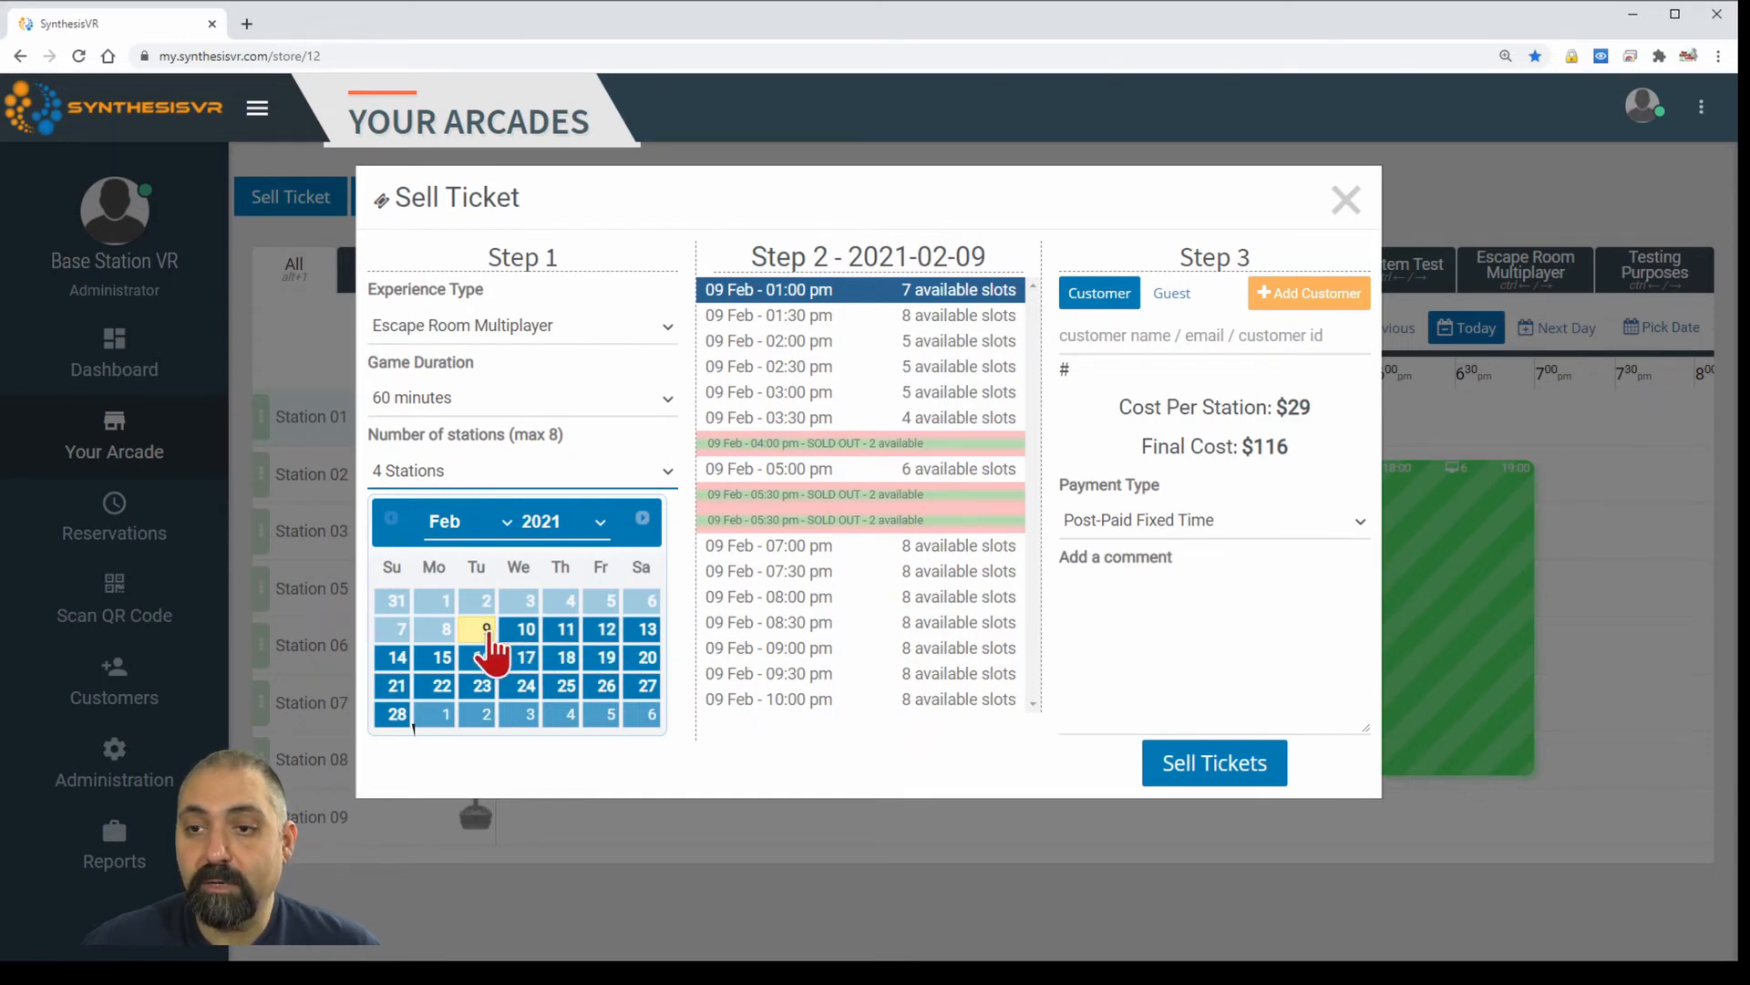
pyautogui.click(836, 374)
# Look up and select the registered customer for the ticket.
pyautogui.click(1130, 330)
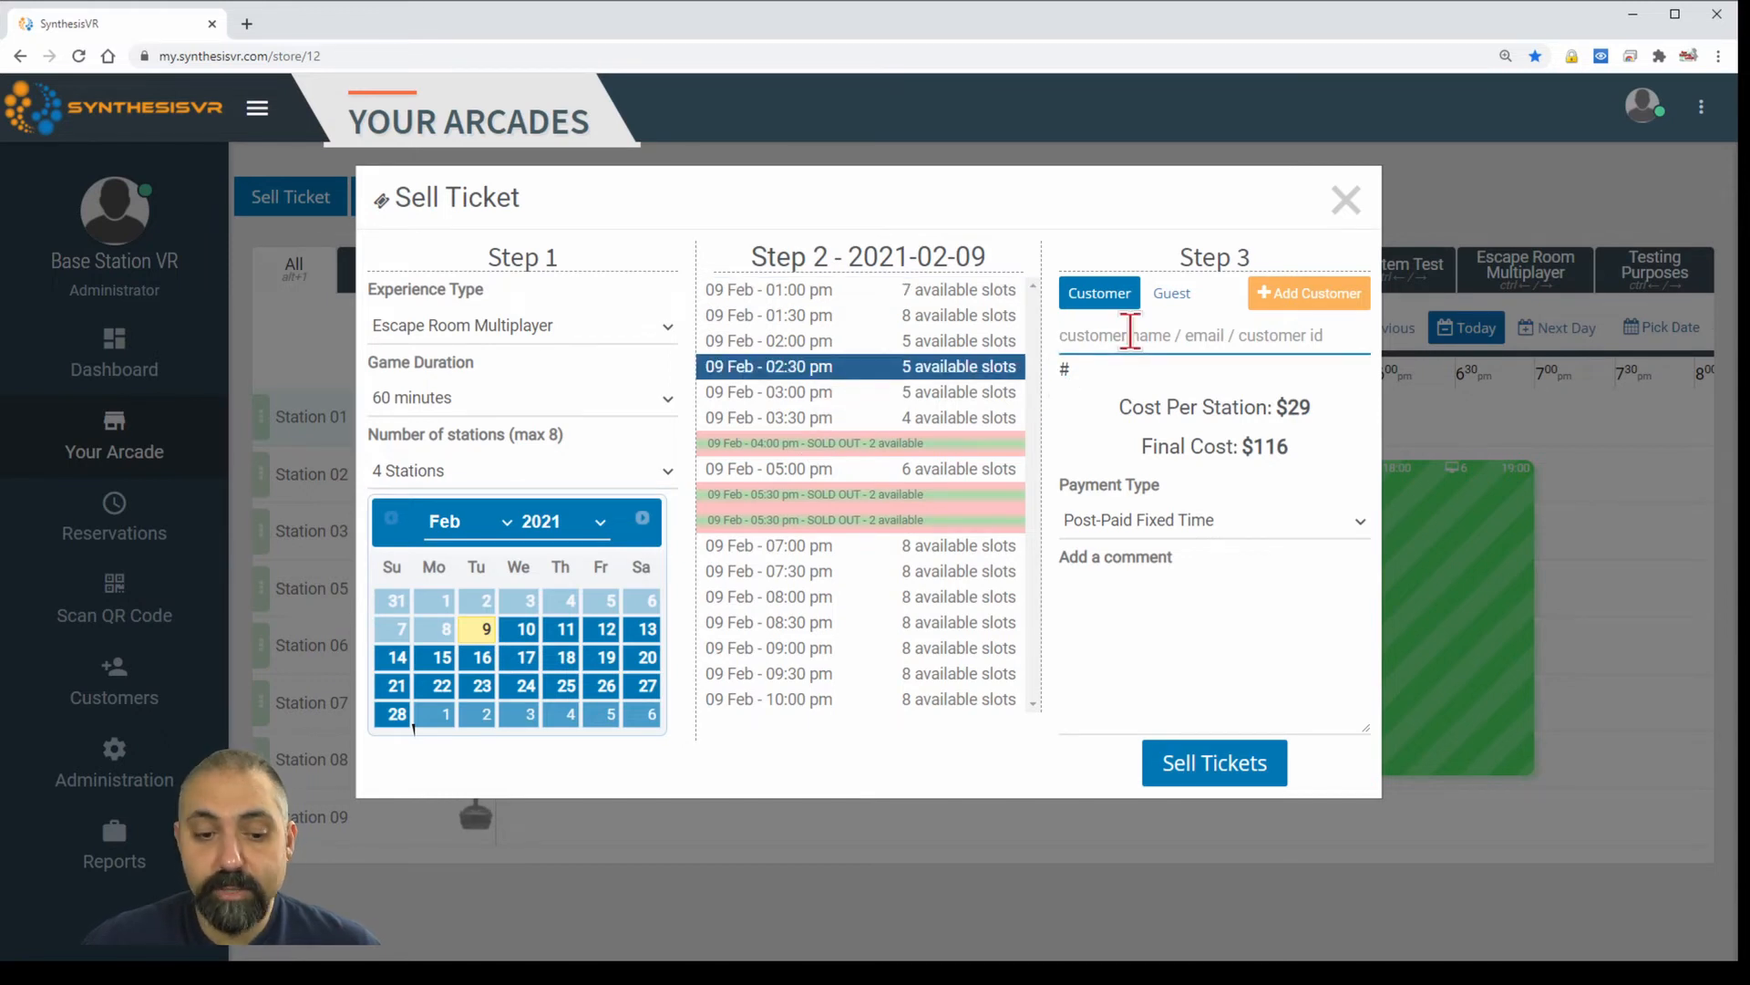
pyautogui.write('william')
pyautogui.press('BackSpace')
pyautogui.press('BackSpace')
pyautogui.press('BackSpace')
pyautogui.press('BackSpace')
pyautogui.press('BackSpace')
pyautogui.press('BackSpace')
pyautogui.press('BackSpace')
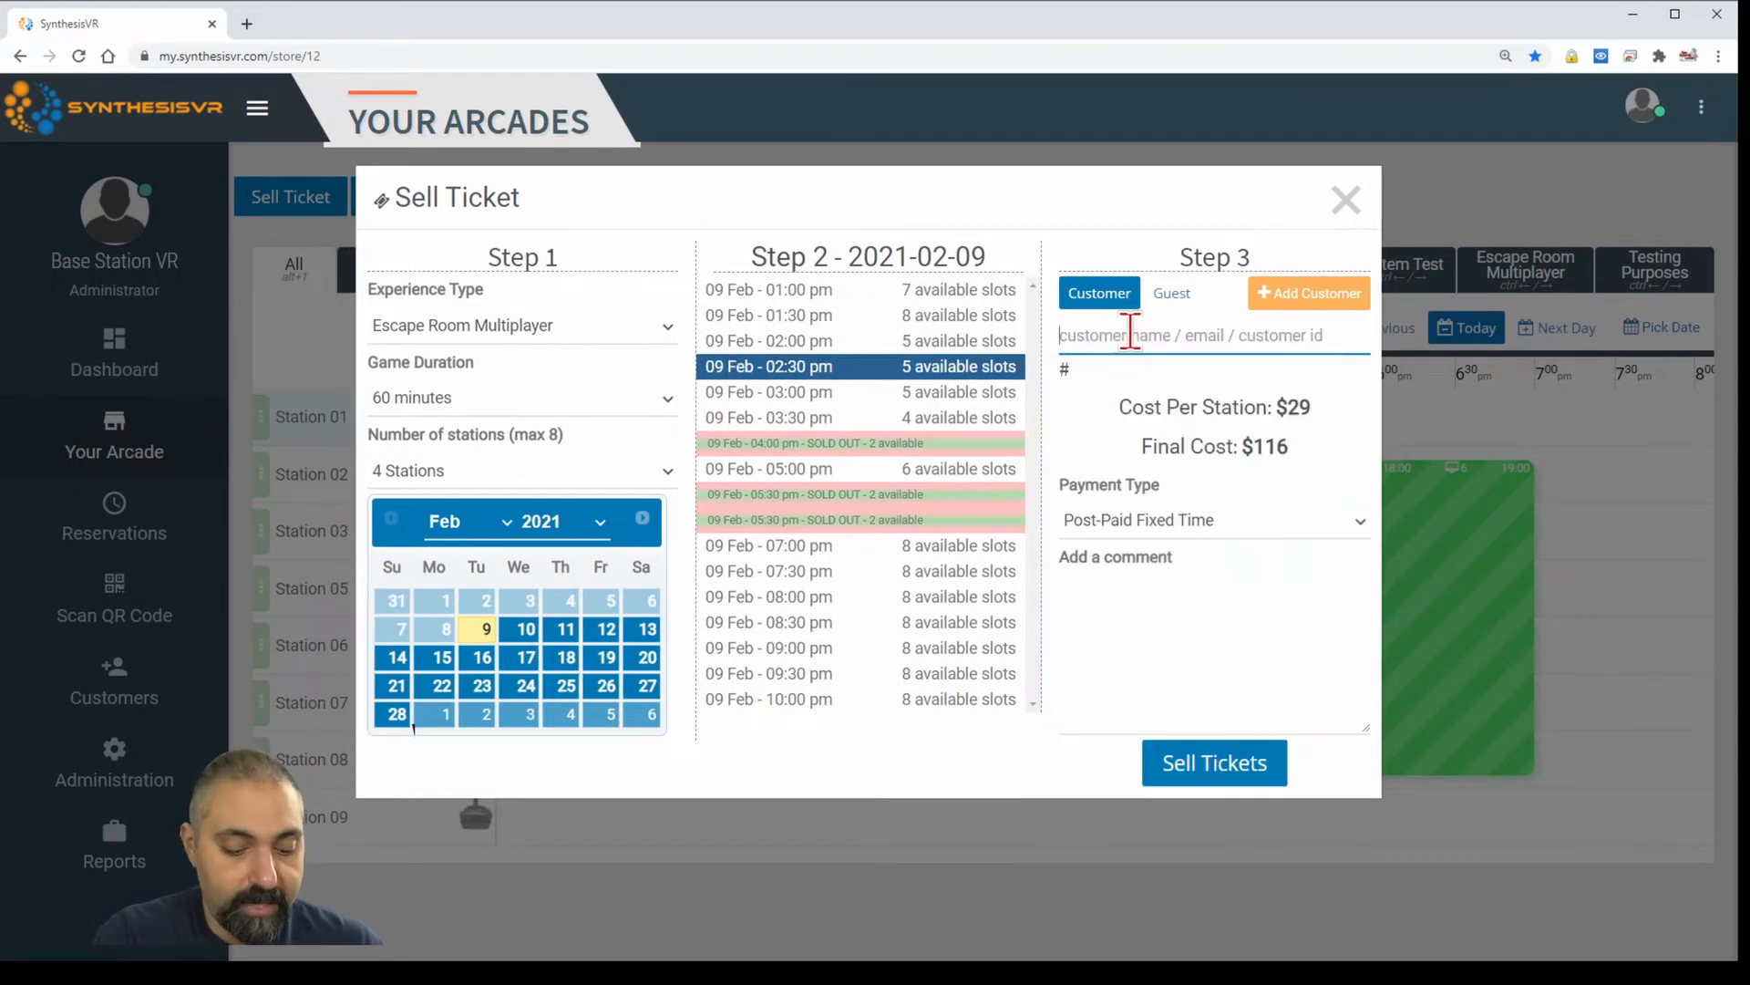
pyautogui.write('tell')
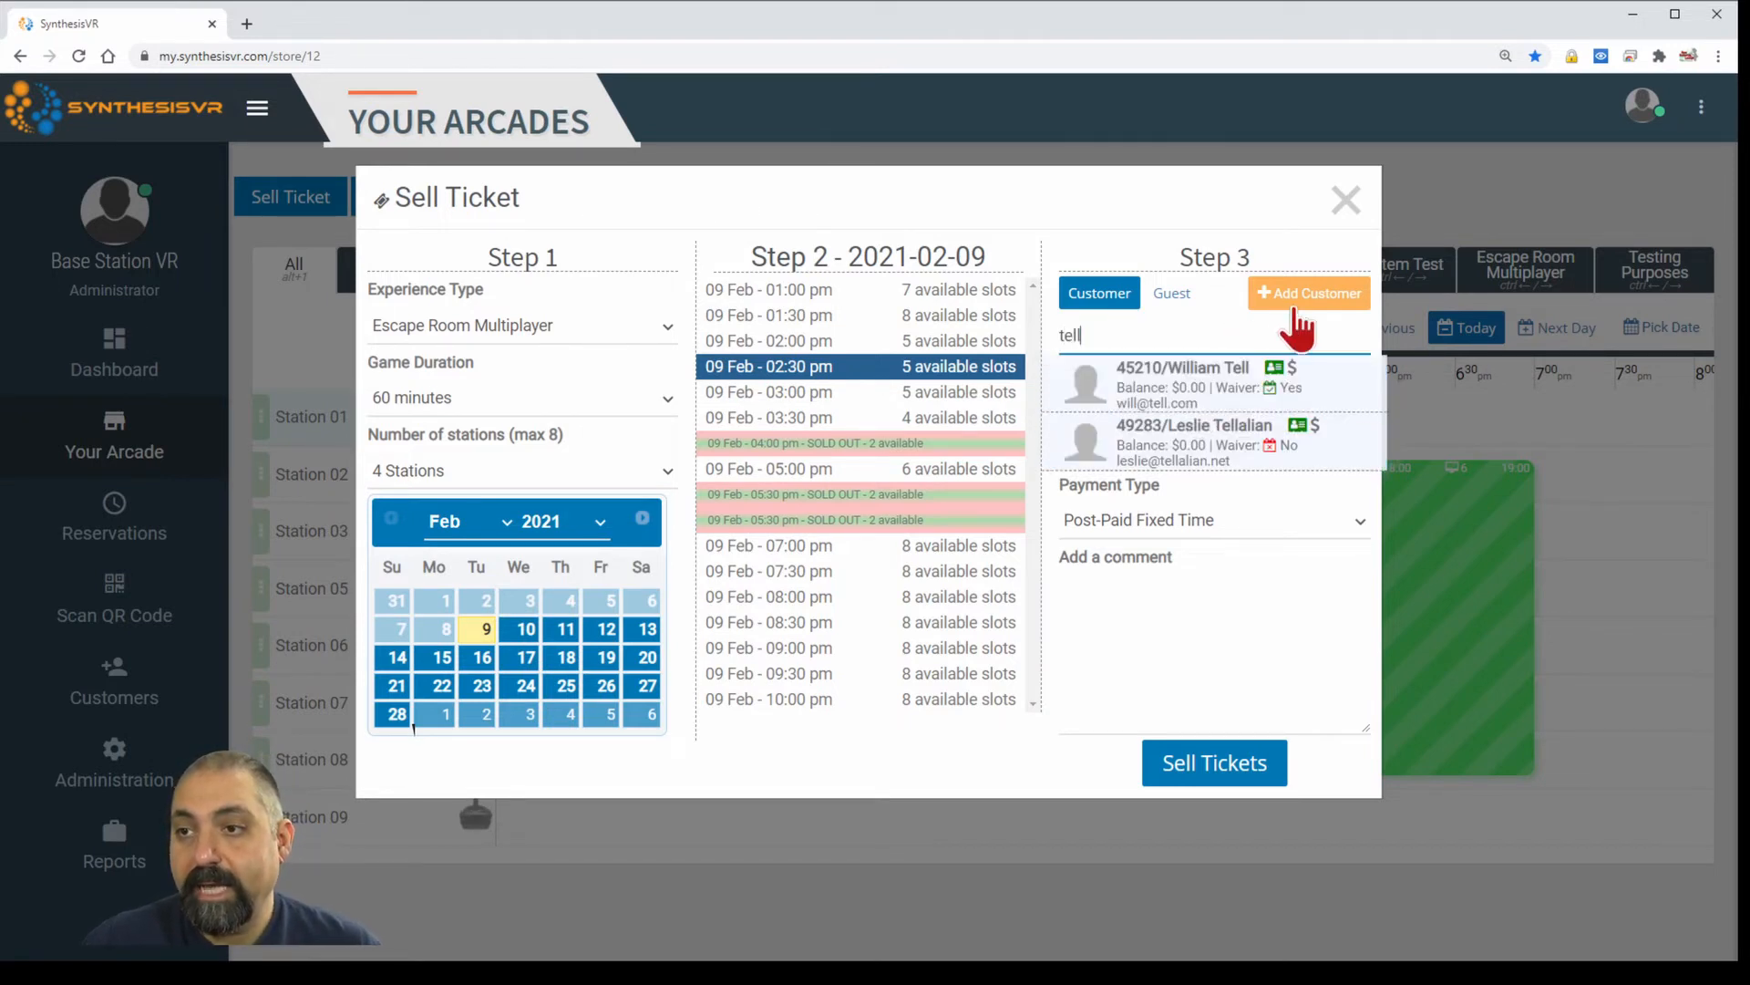
pyautogui.click(1235, 383)
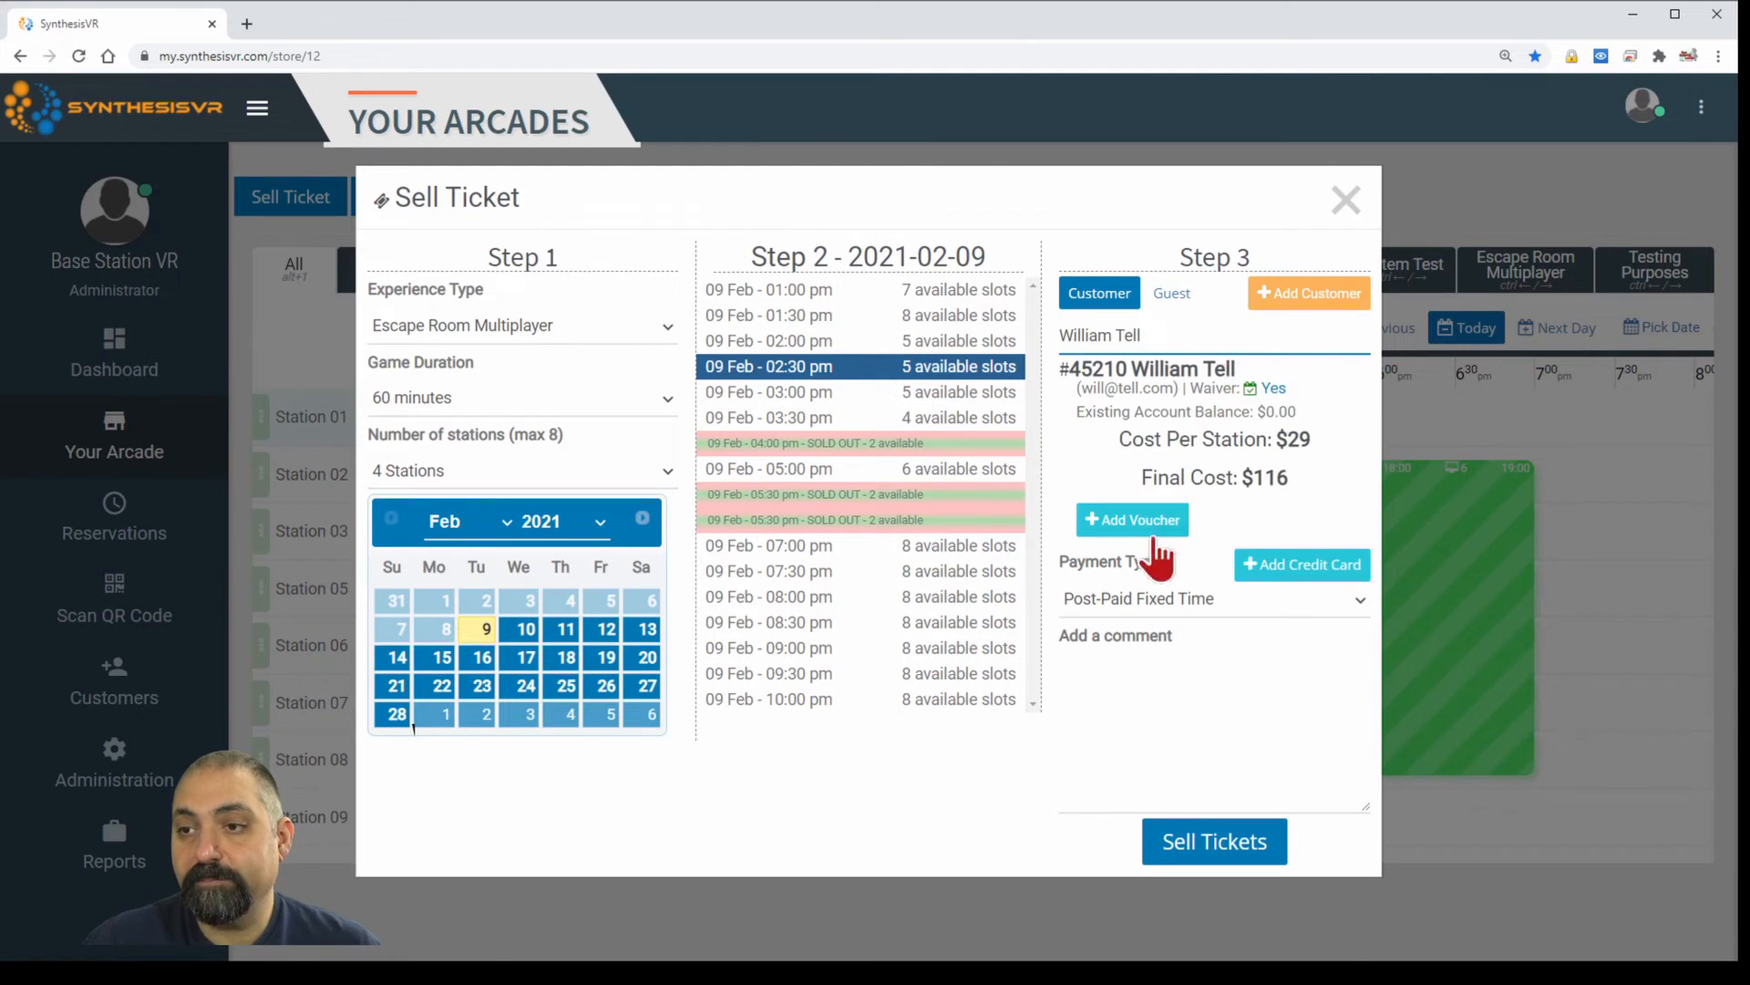
pyautogui.click(1307, 578)
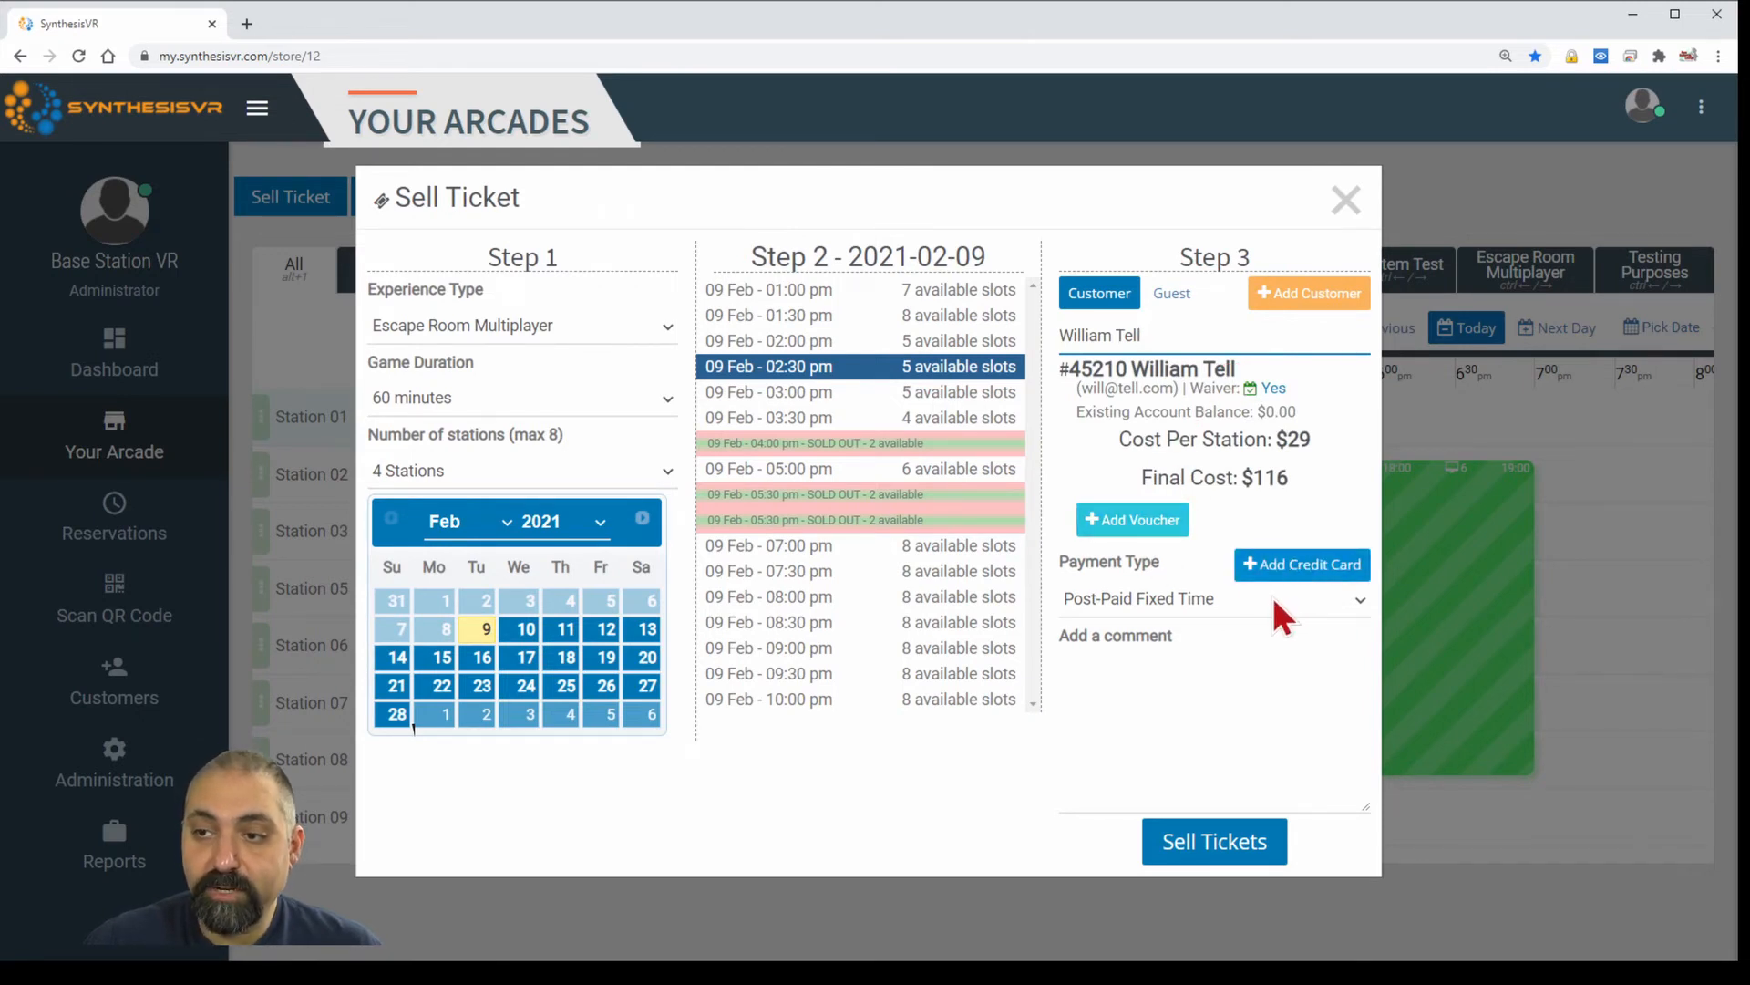
# Set payment to POS Terminal, add a comment, and complete the ticket sale.
pyautogui.click(1272, 602)
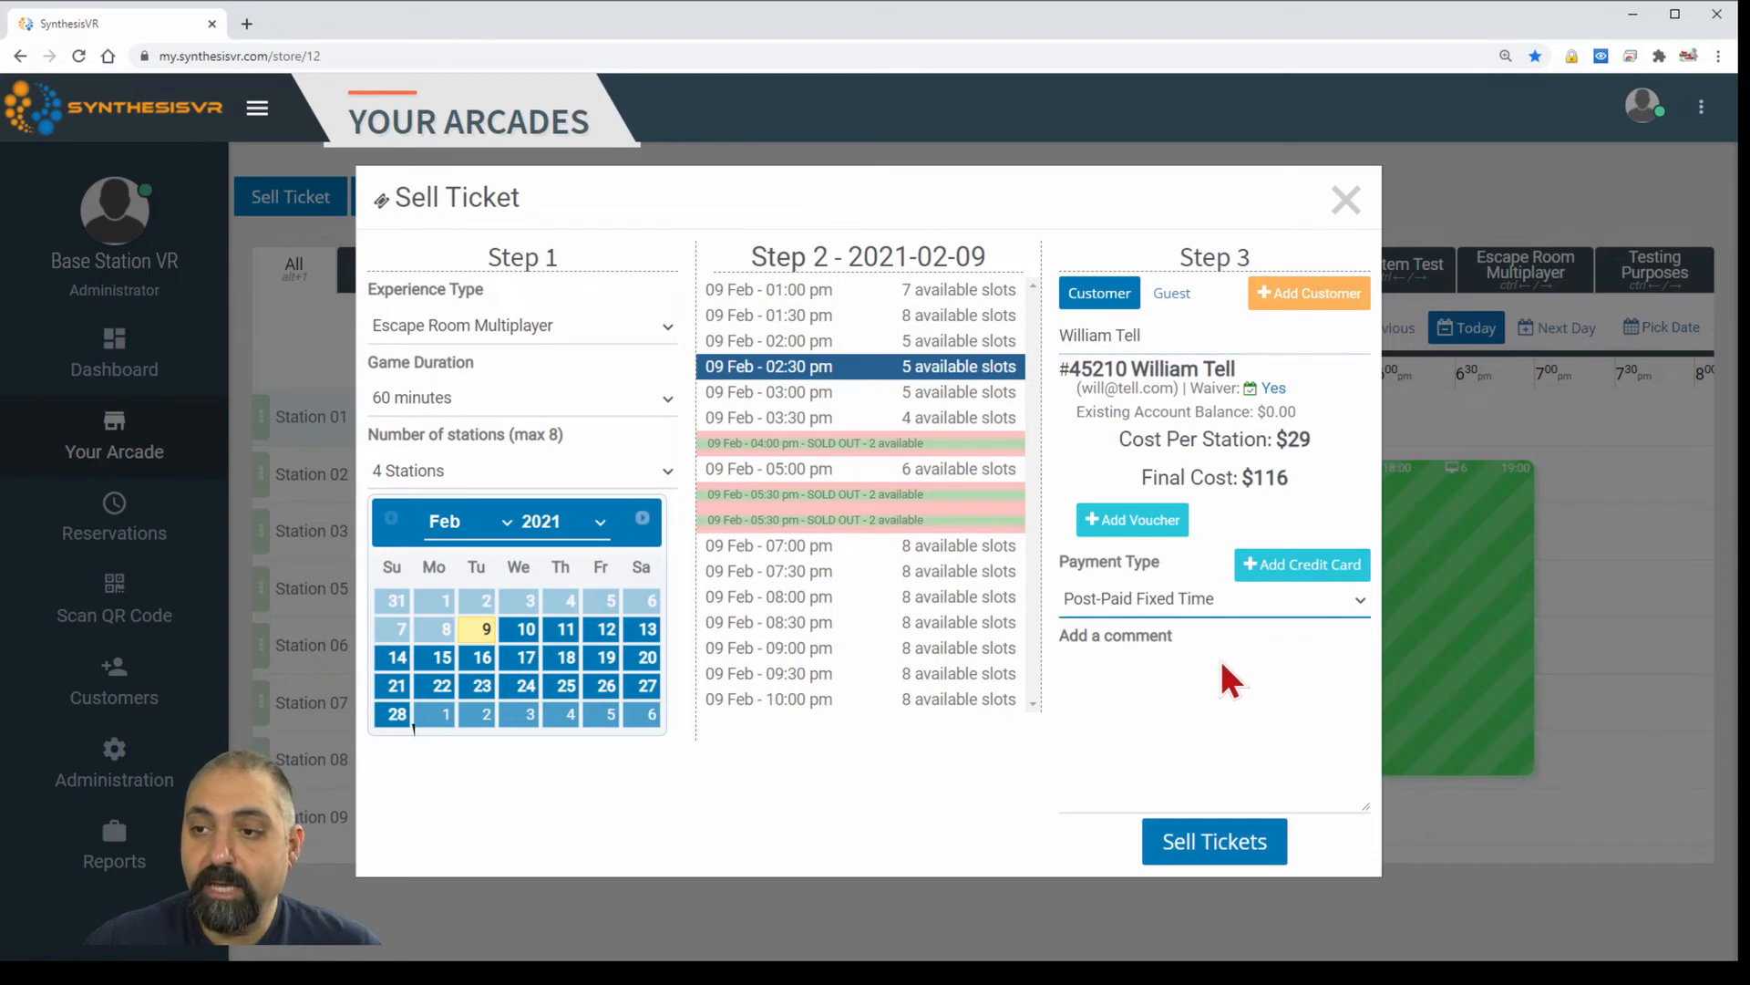
pyautogui.click(1216, 666)
pyautogui.click(1208, 728)
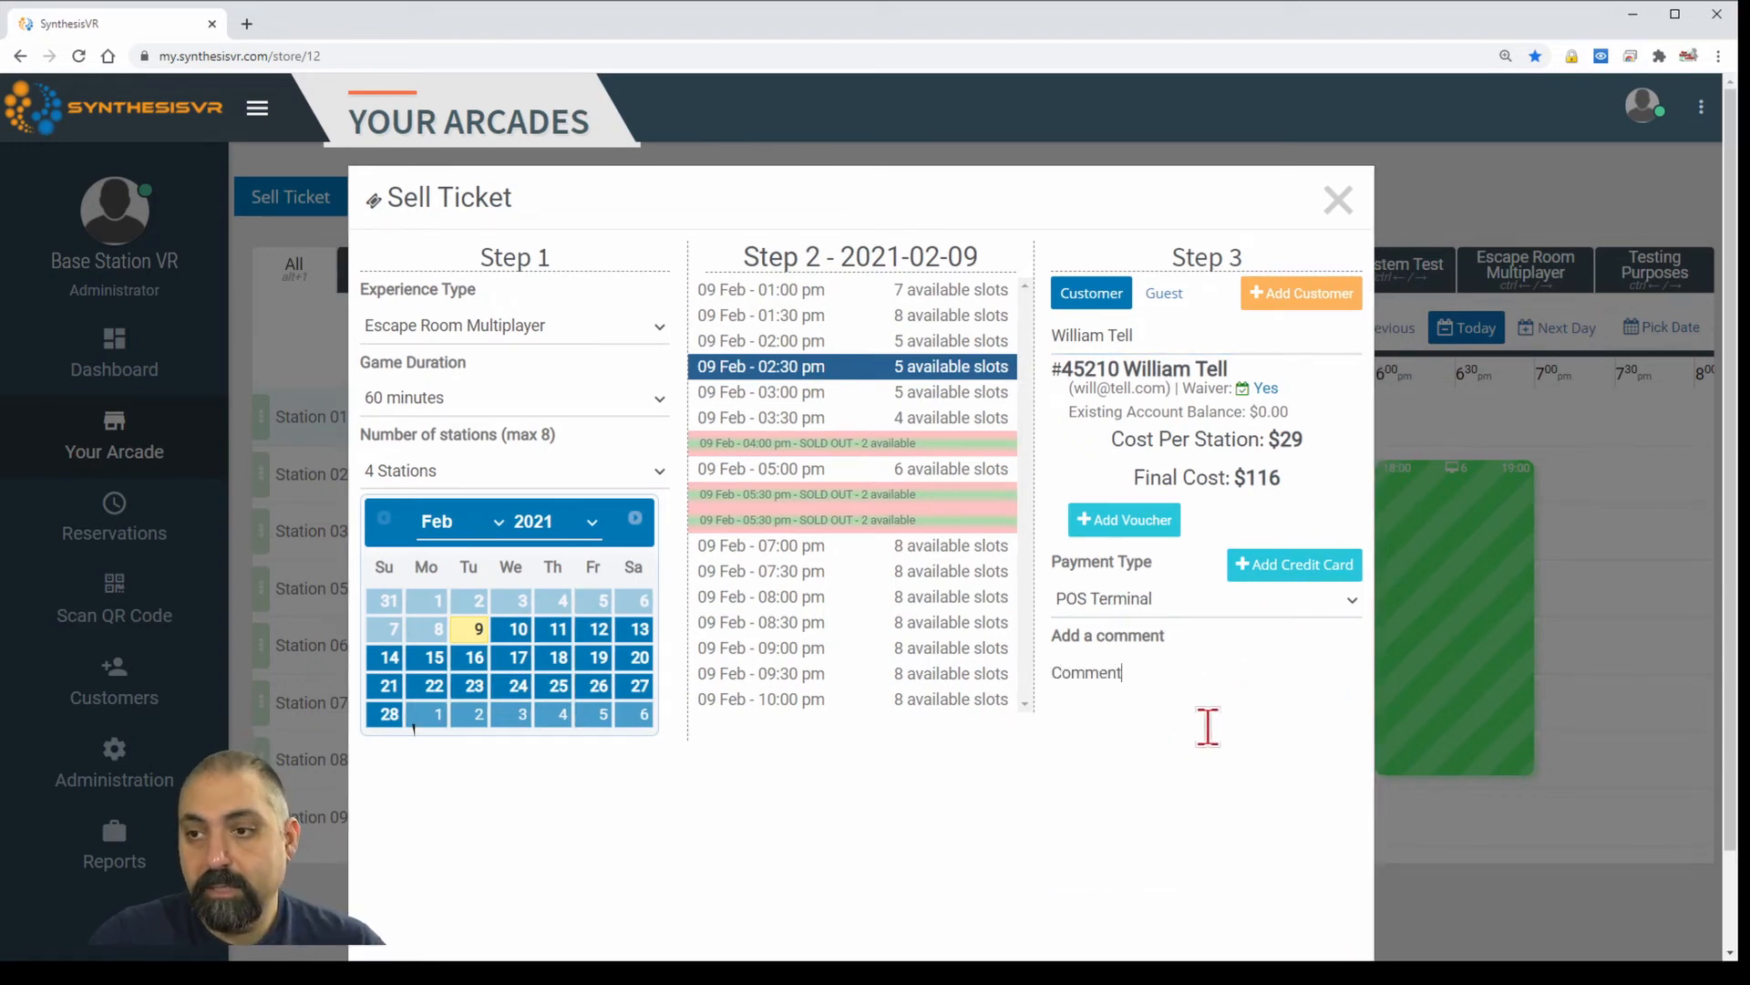
pyautogui.click(976, 779)
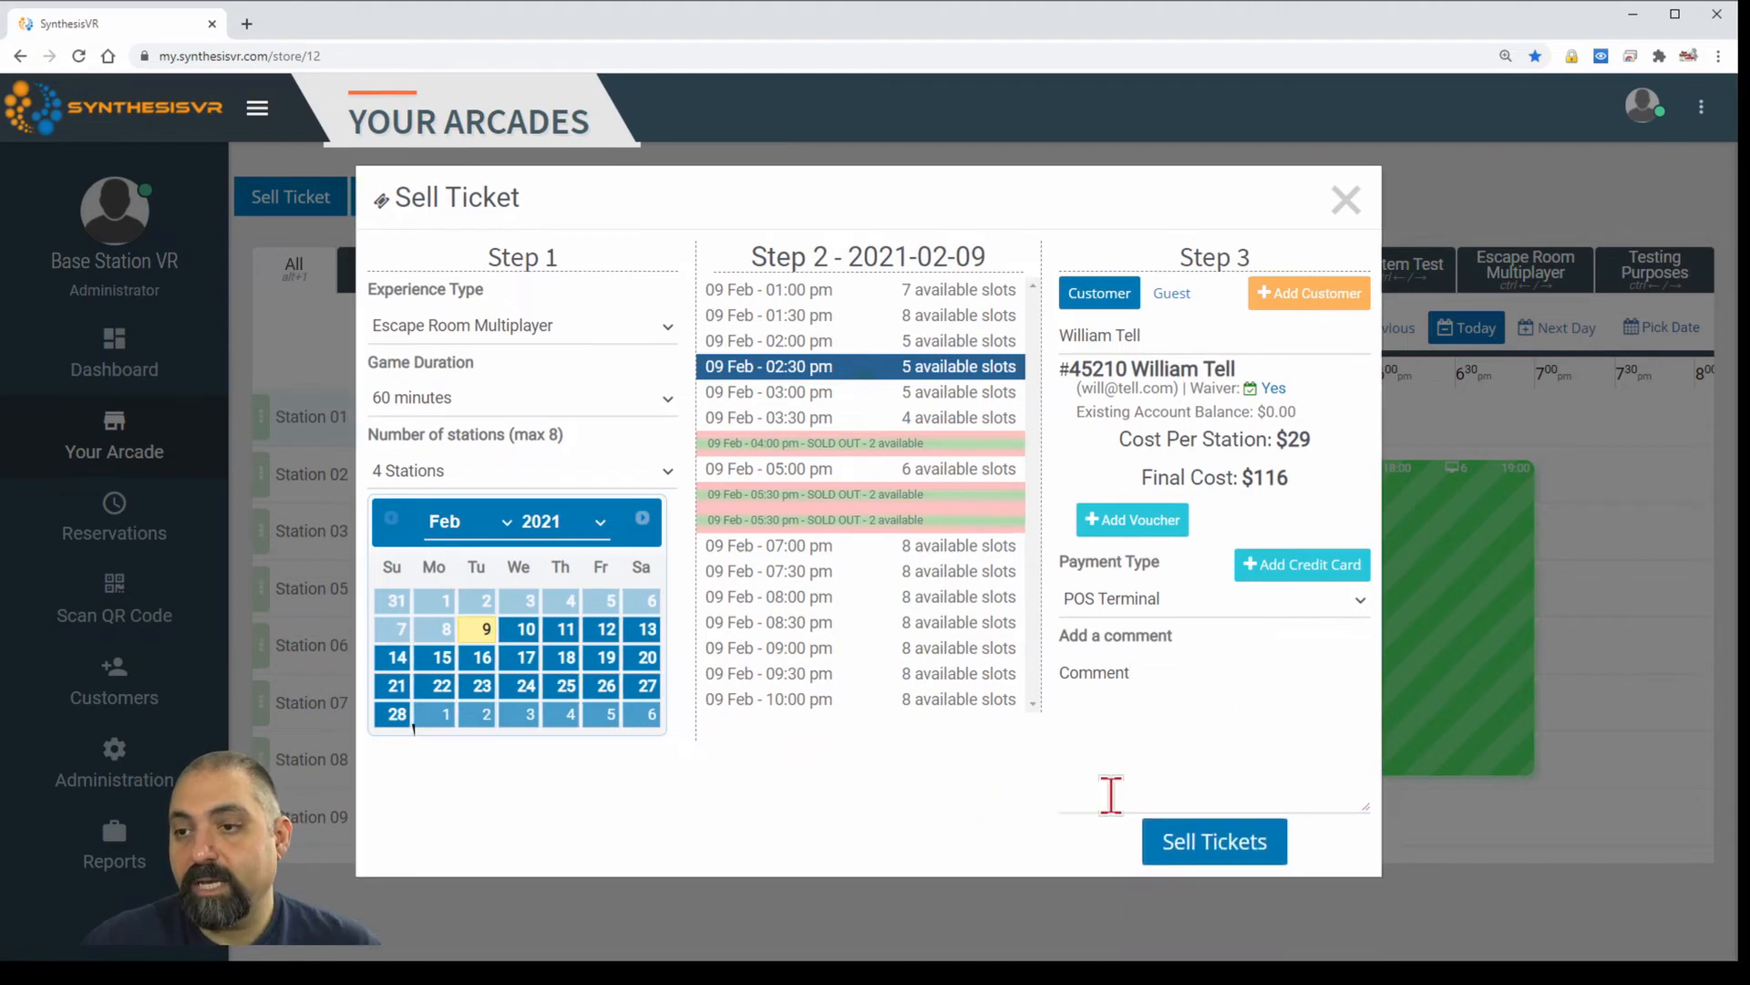
pyautogui.click(1205, 847)
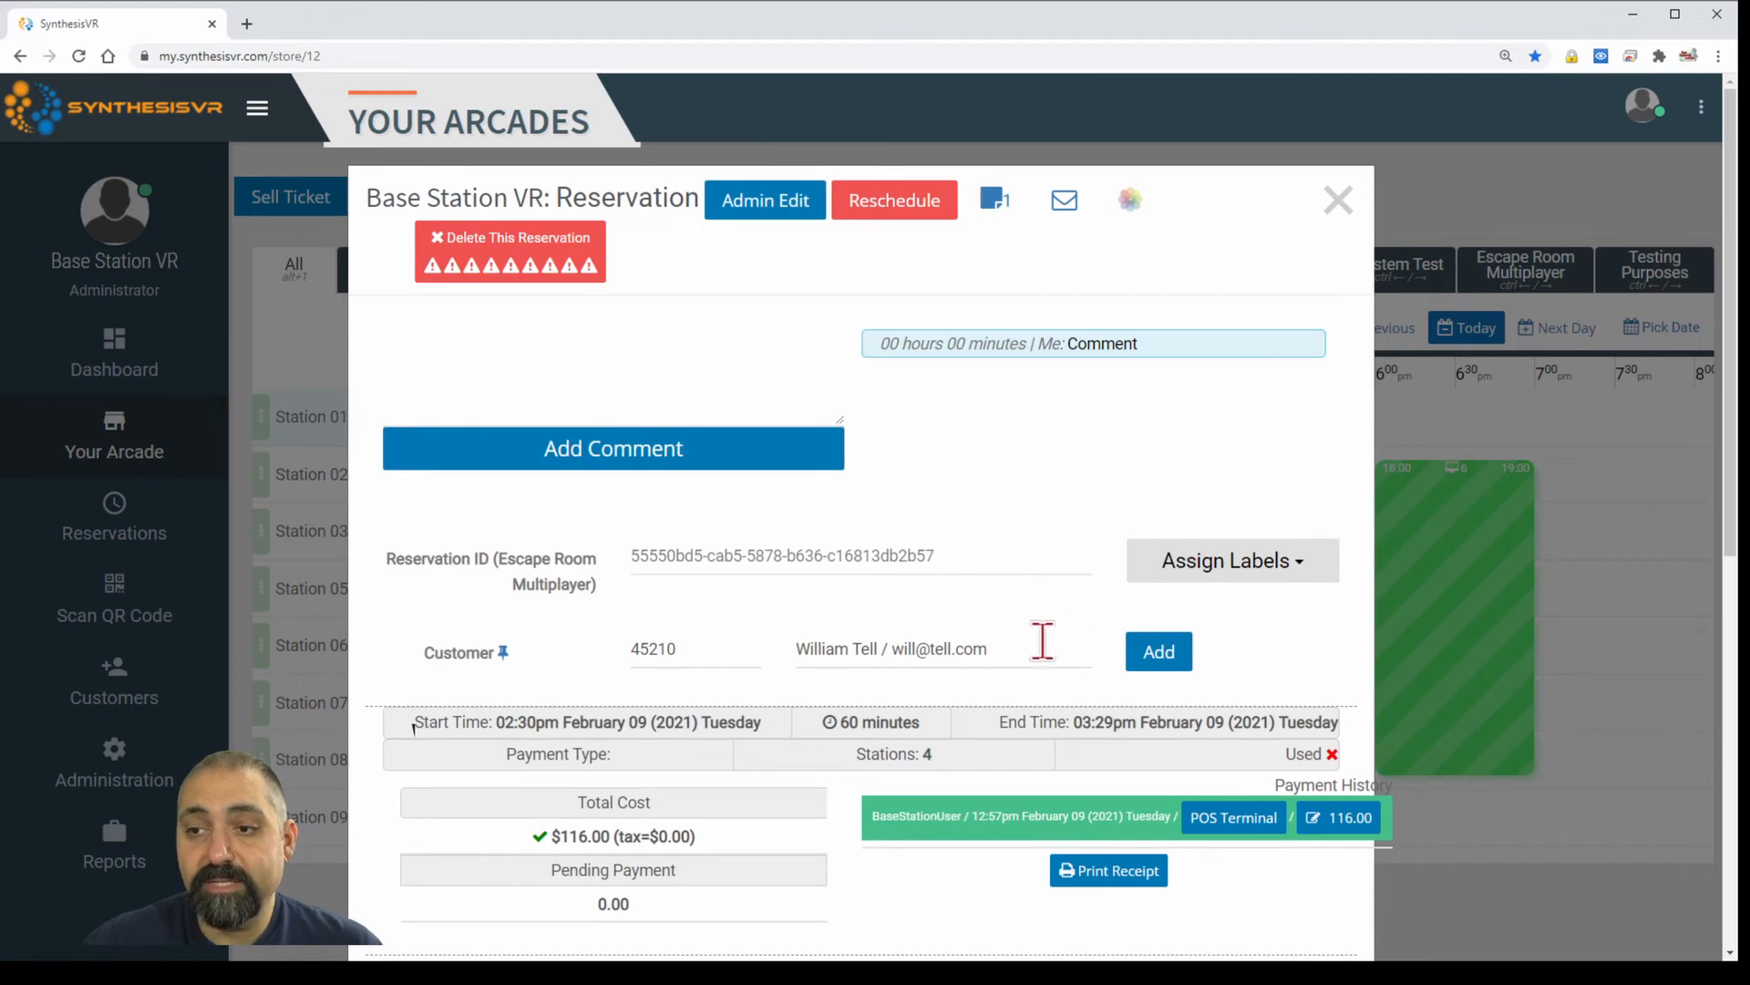
pyautogui.scroll(-4, 1112, 470)
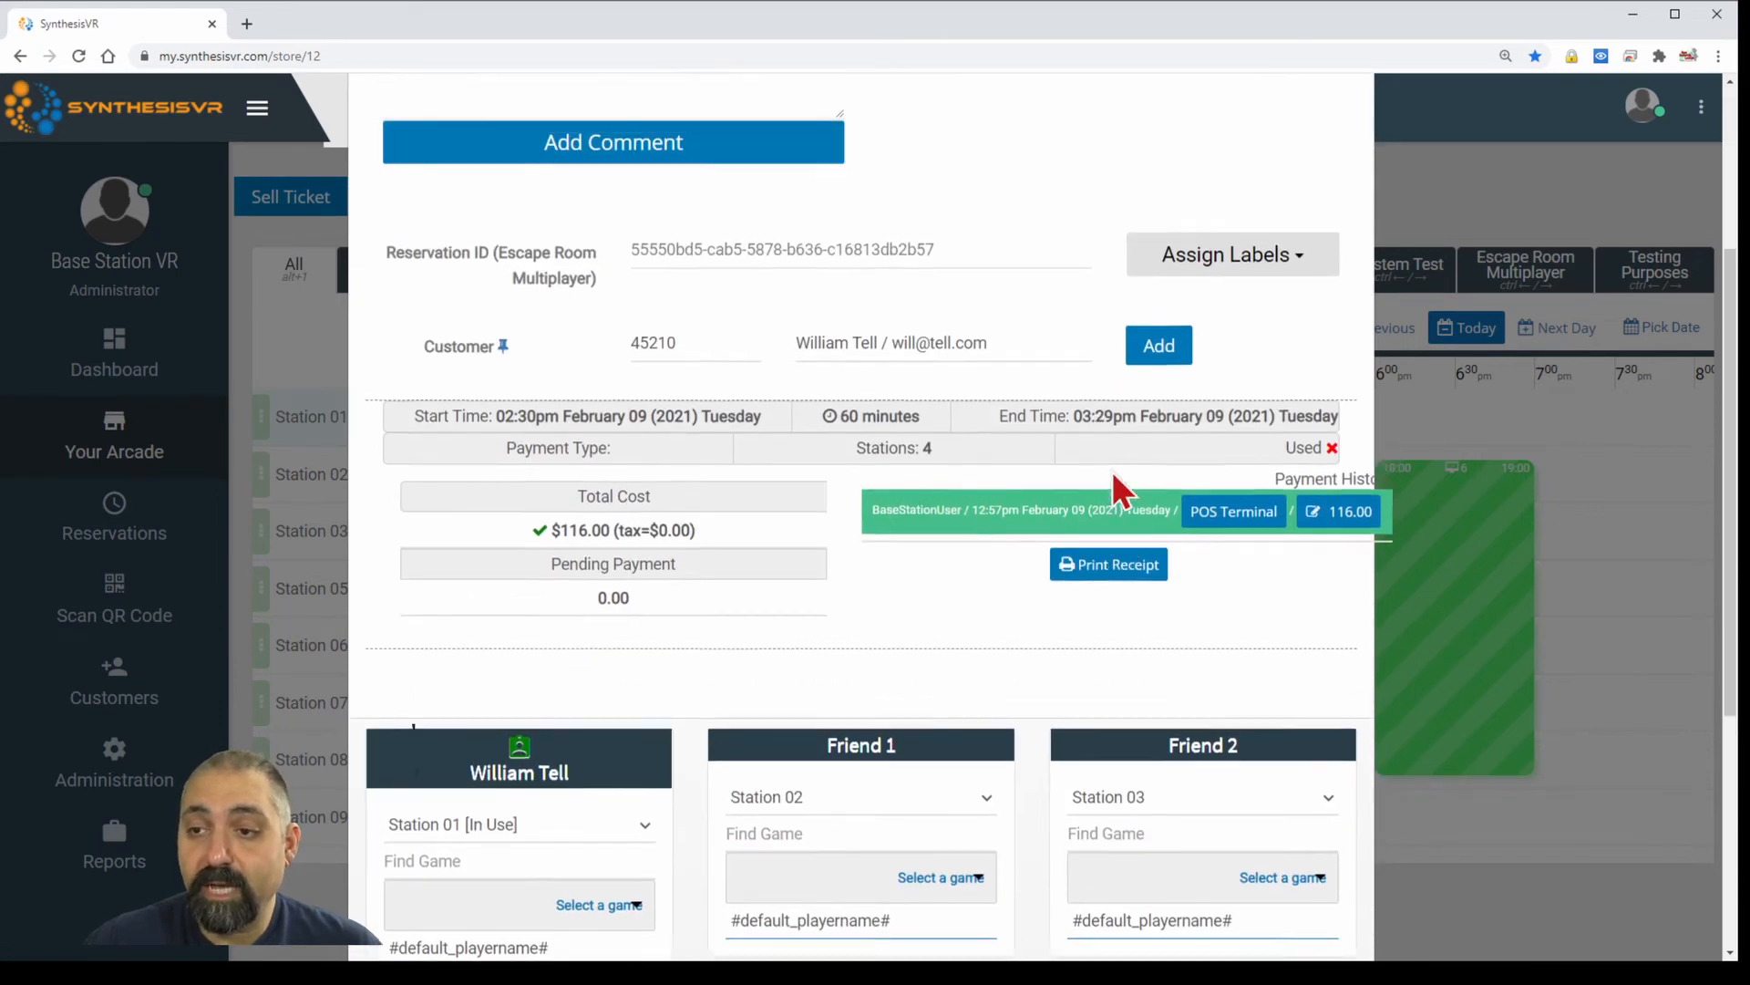
pyautogui.scroll(4, 1185, 383)
pyautogui.click(1333, 205)
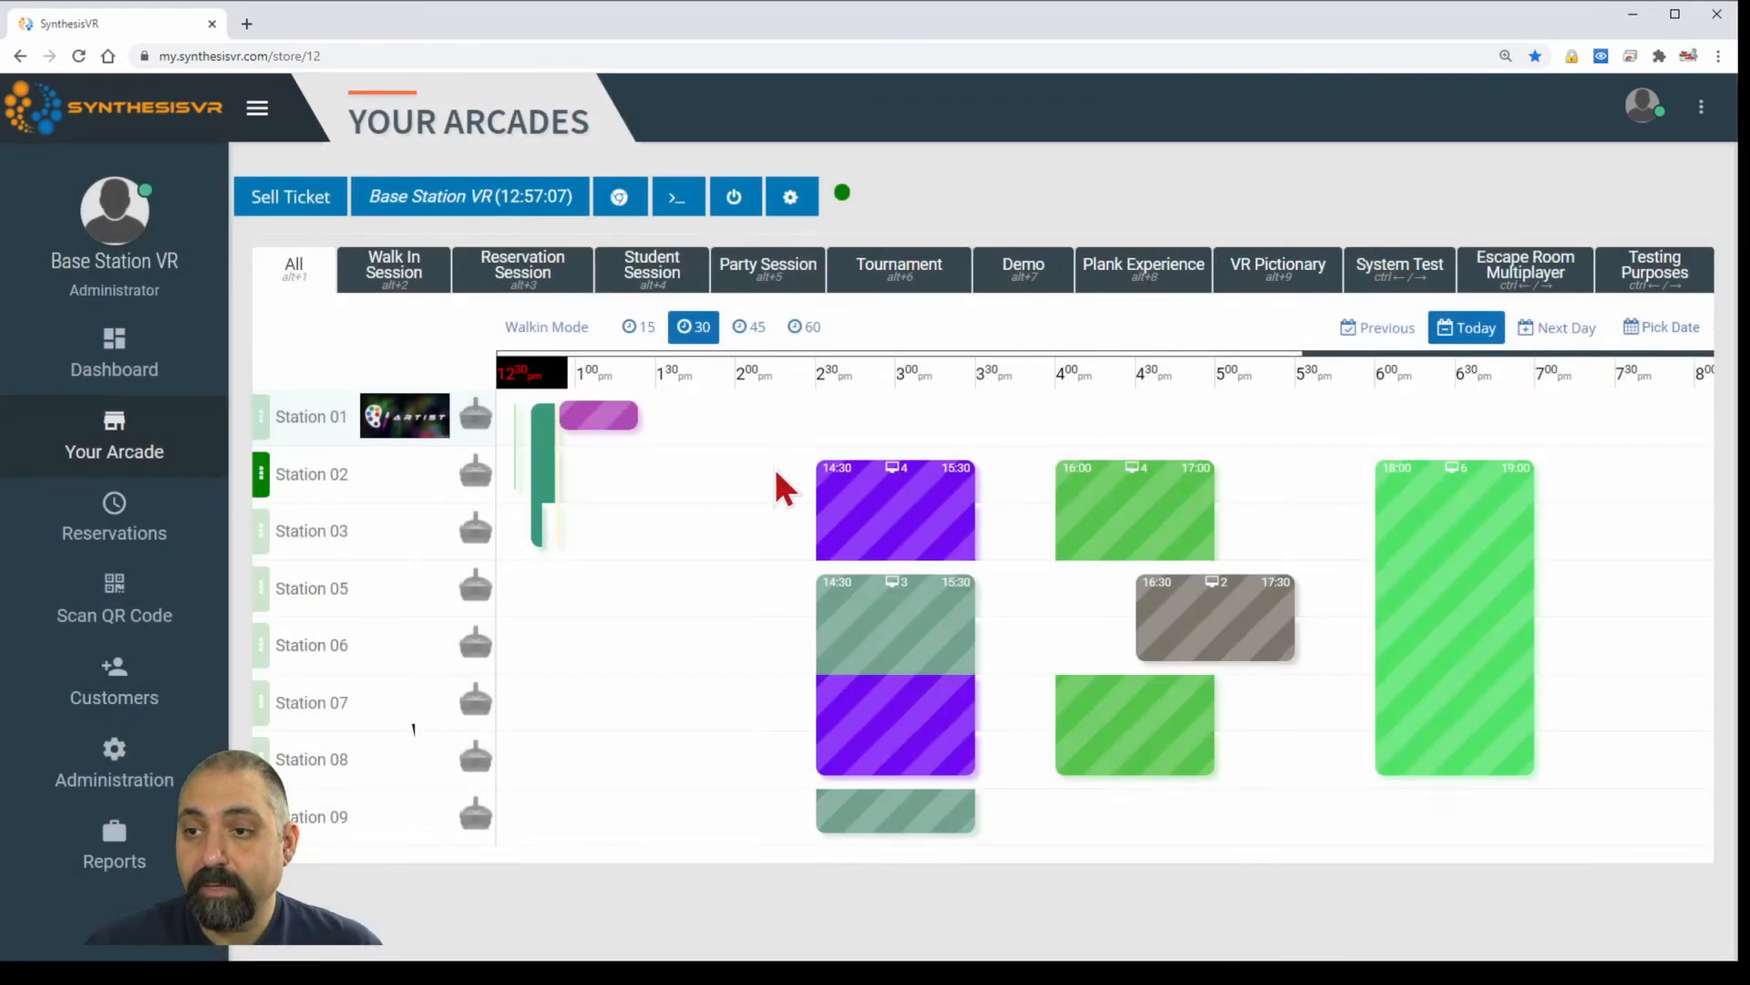
pyautogui.moveTo(848, 511)
pyautogui.moveTo(911, 472)
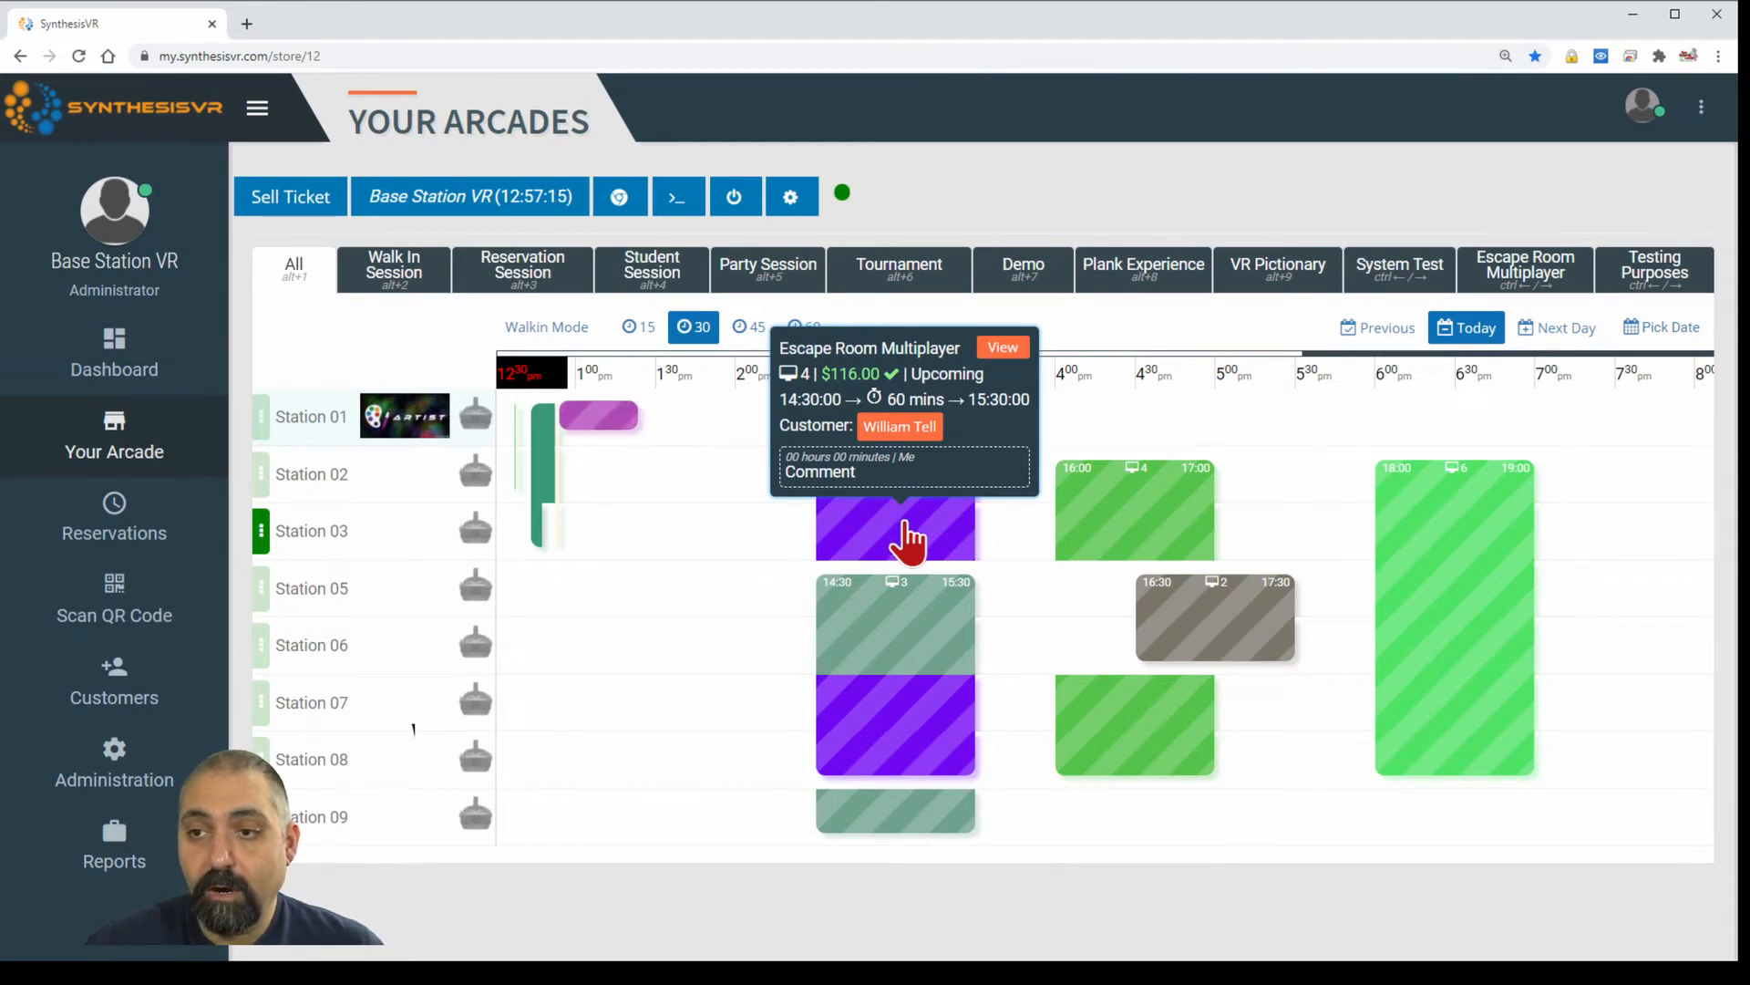
pyautogui.moveTo(907, 542)
pyautogui.mouseDown()
pyautogui.moveTo(992, 575)
pyautogui.moveTo(832, 501)
pyautogui.moveTo(902, 535)
pyautogui.mouseUp()
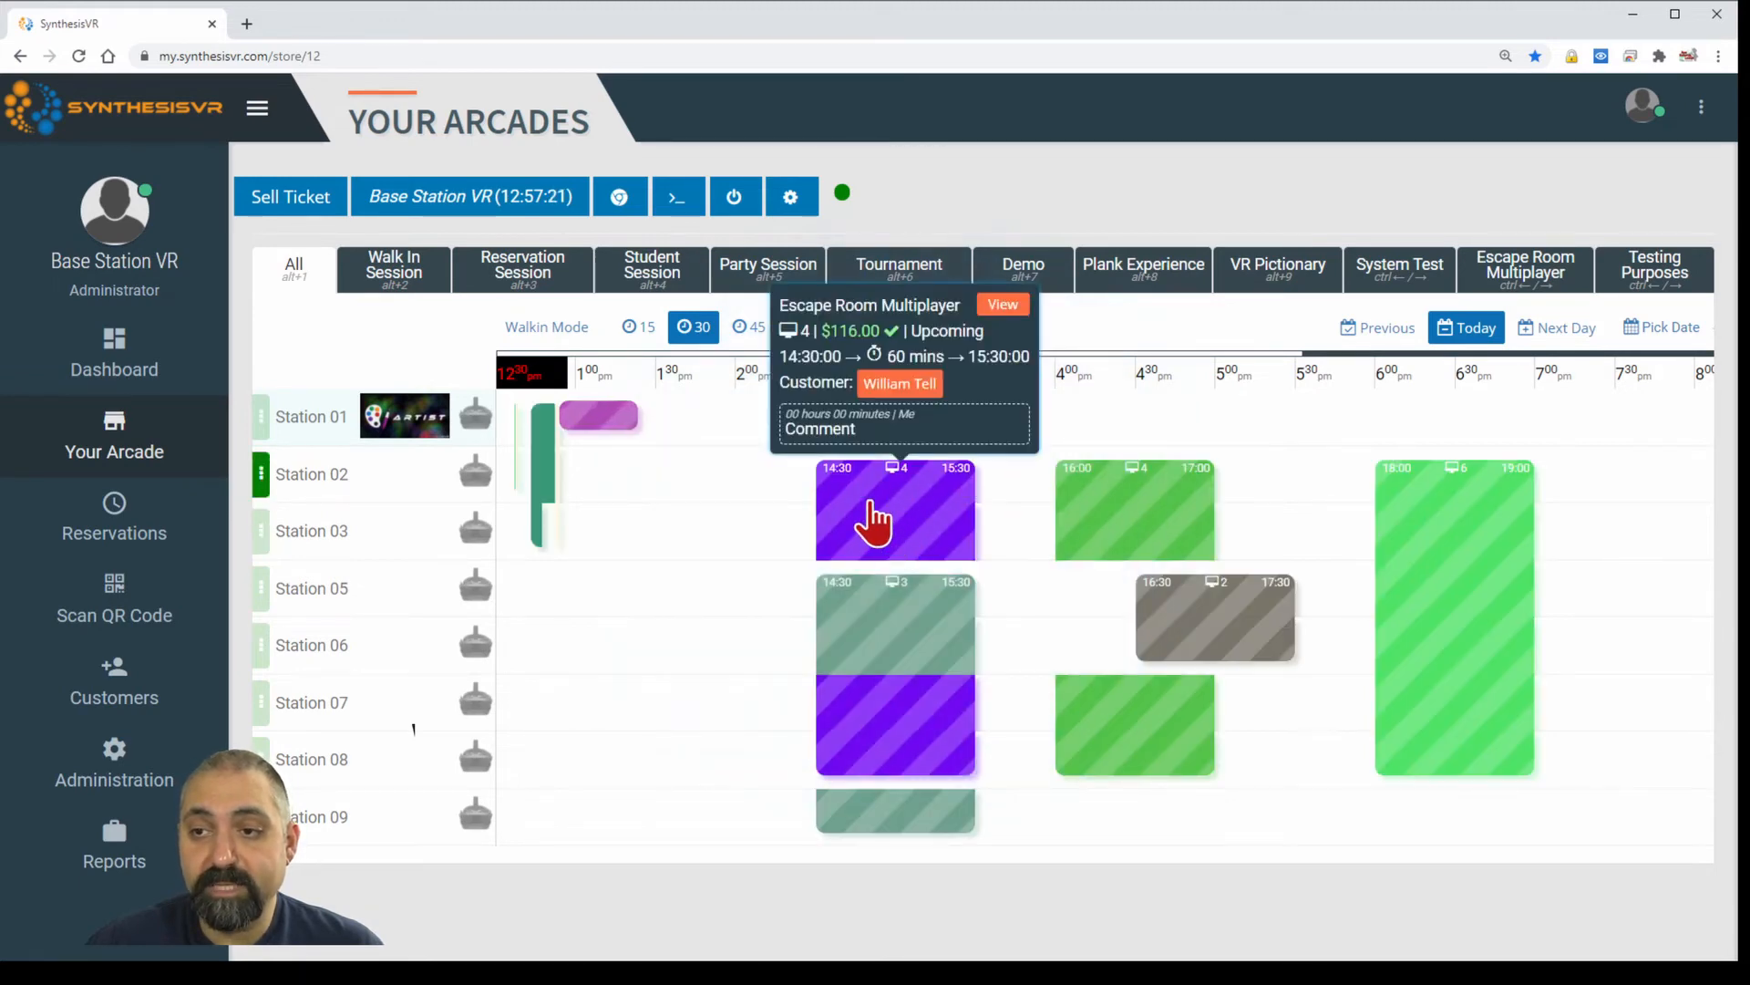
pyautogui.click(925, 531)
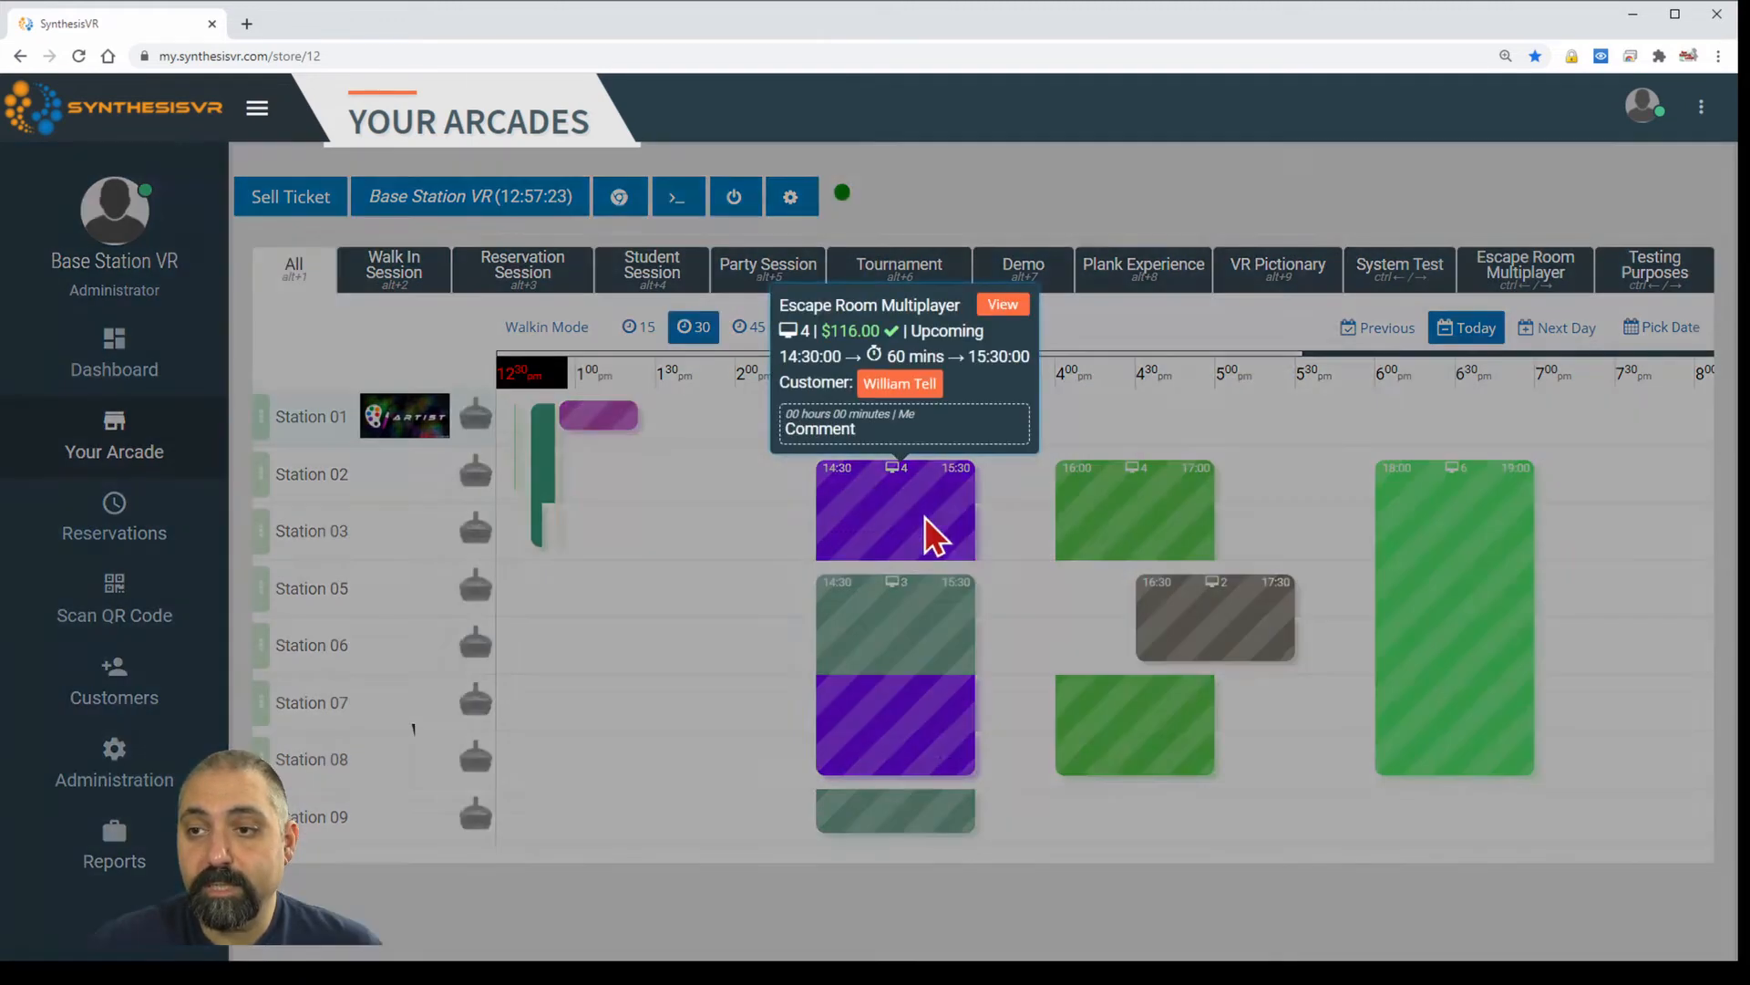
pyautogui.click(1344, 202)
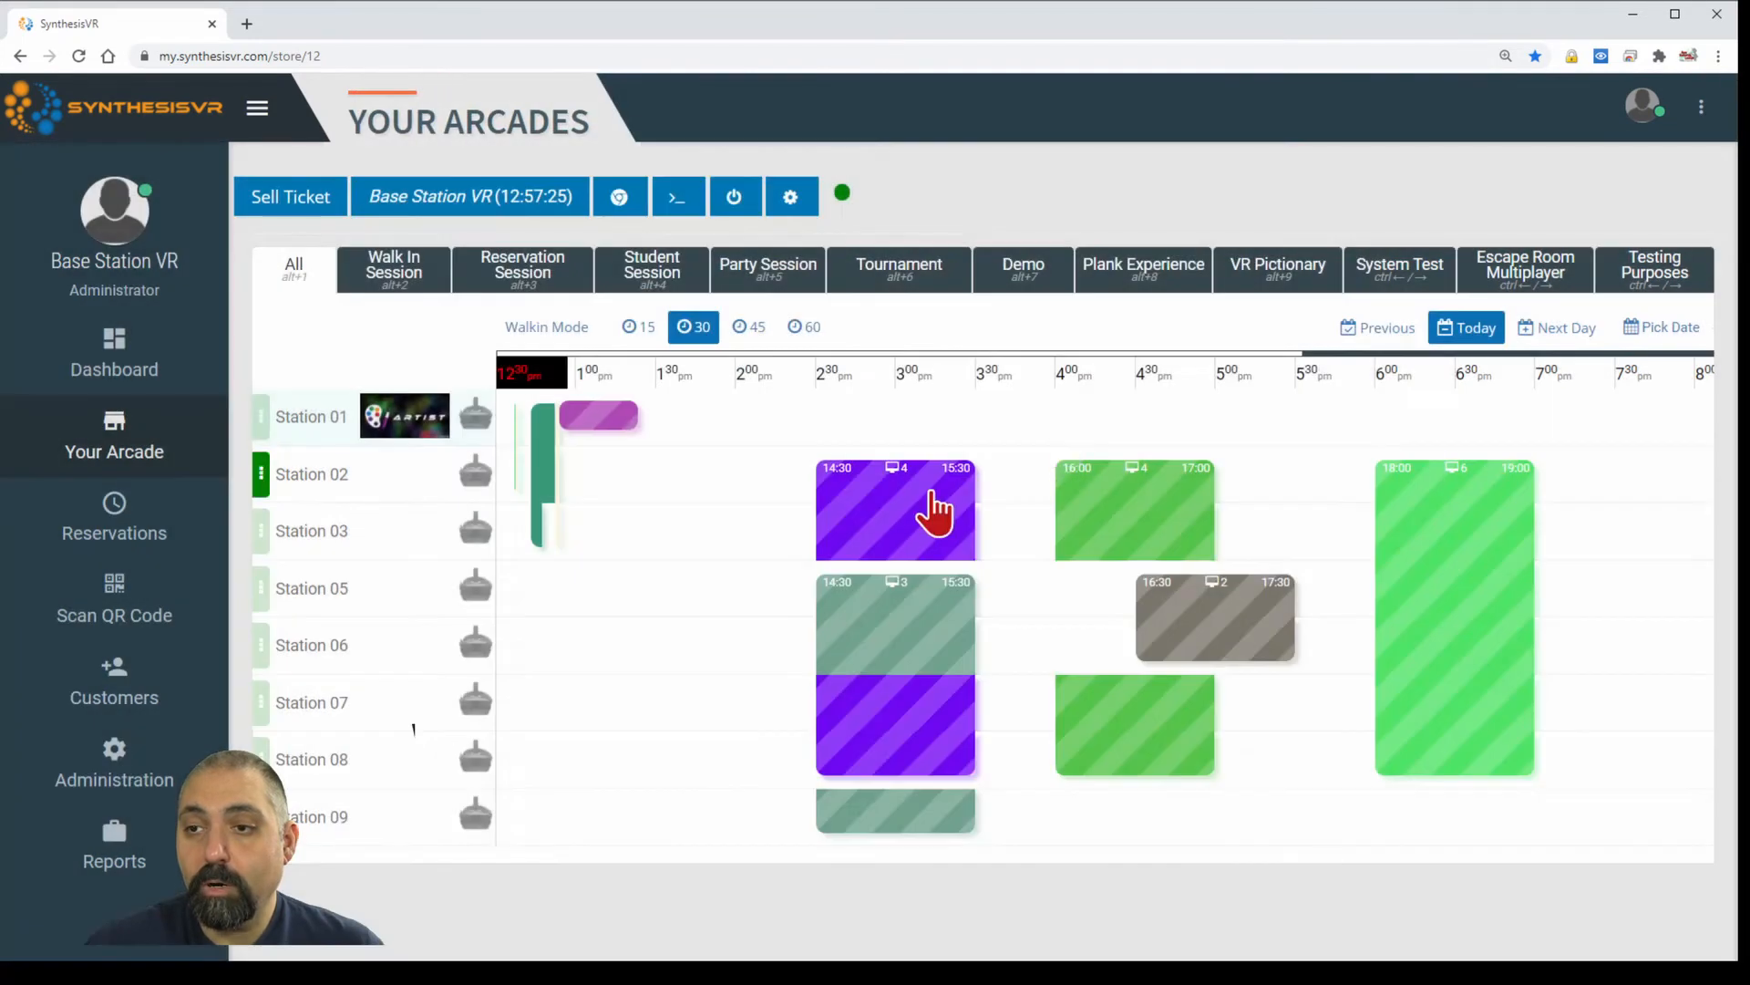
pyautogui.moveTo(921, 523); pyautogui.dragTo(840, 521)
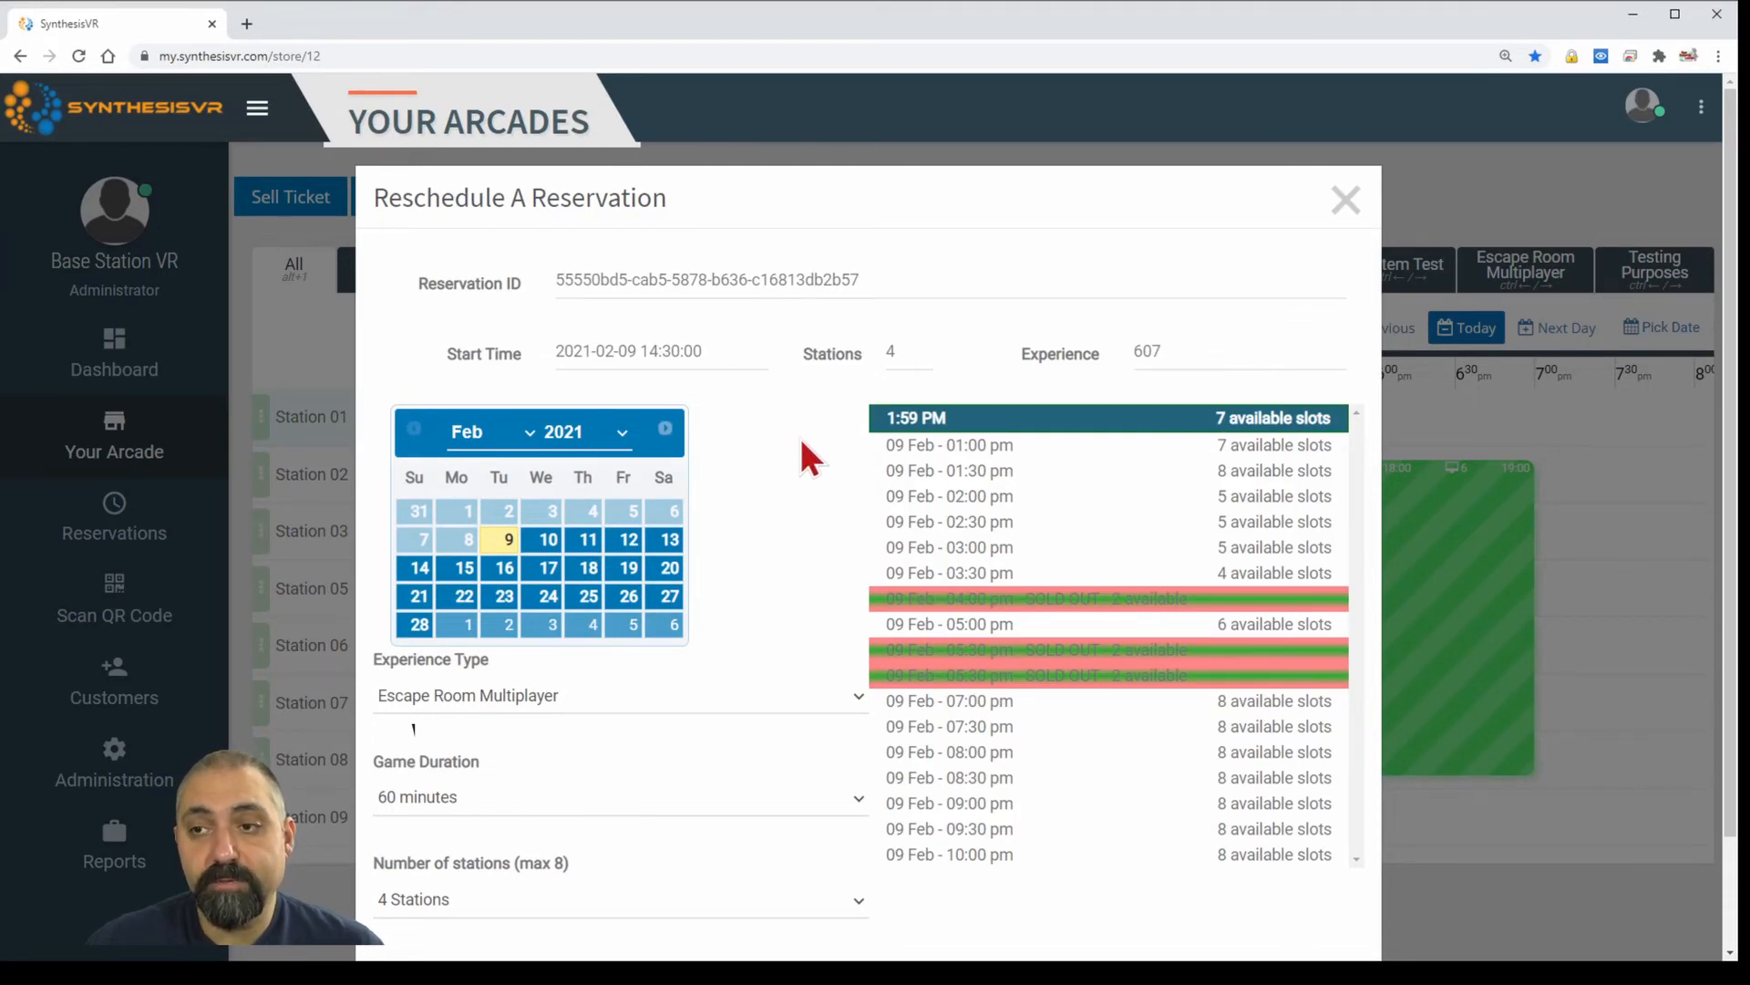
# Change the booking to a 3-station Reservation Session at 1:59 pm and confirm the reschedule.
pyautogui.scroll(-1, 813, 440)
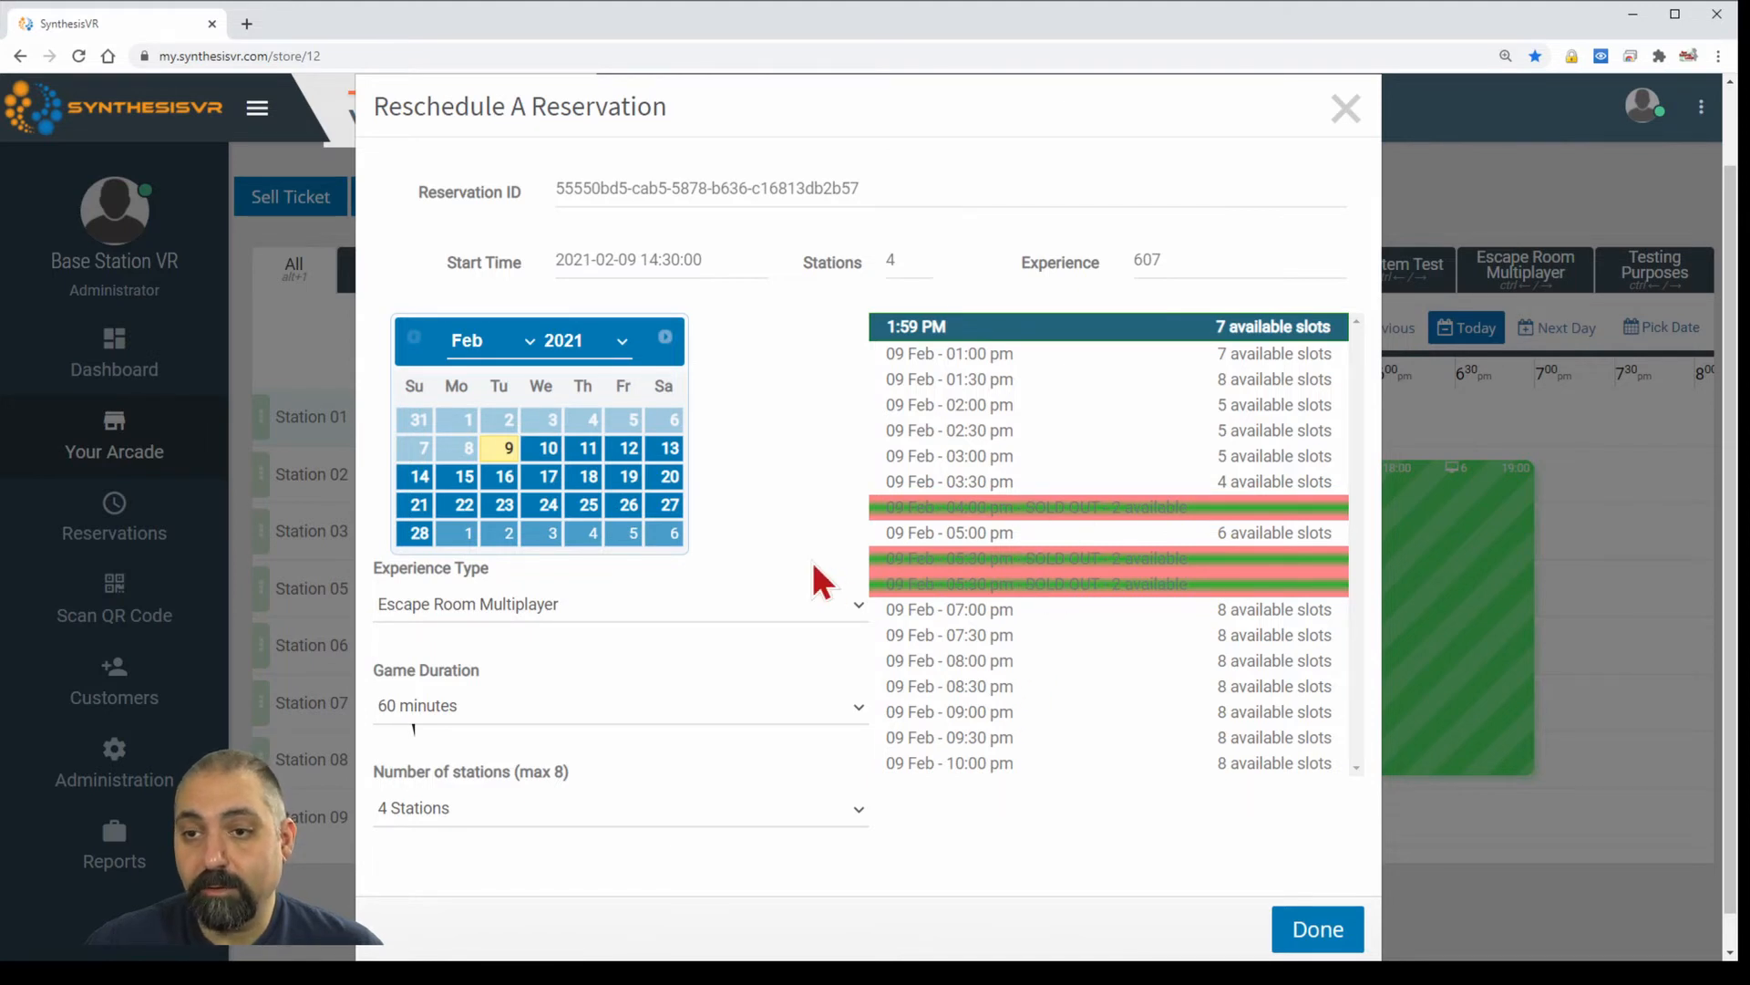
pyautogui.click(652, 617)
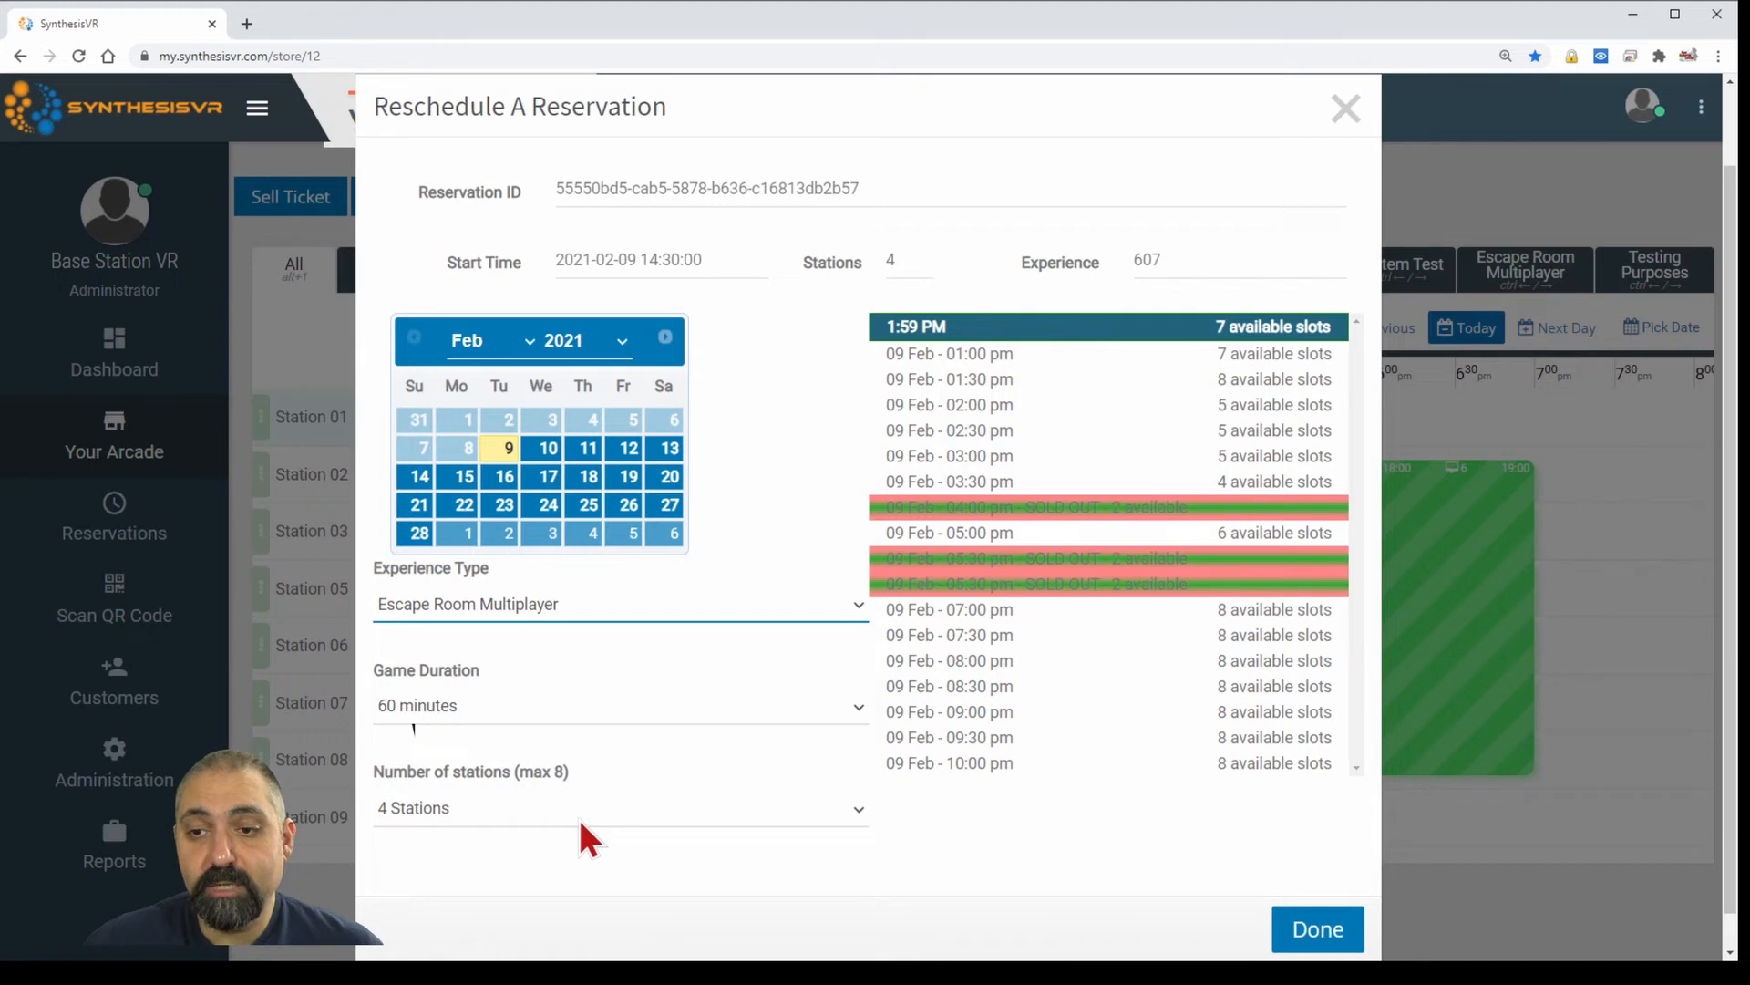
pyautogui.click(769, 490)
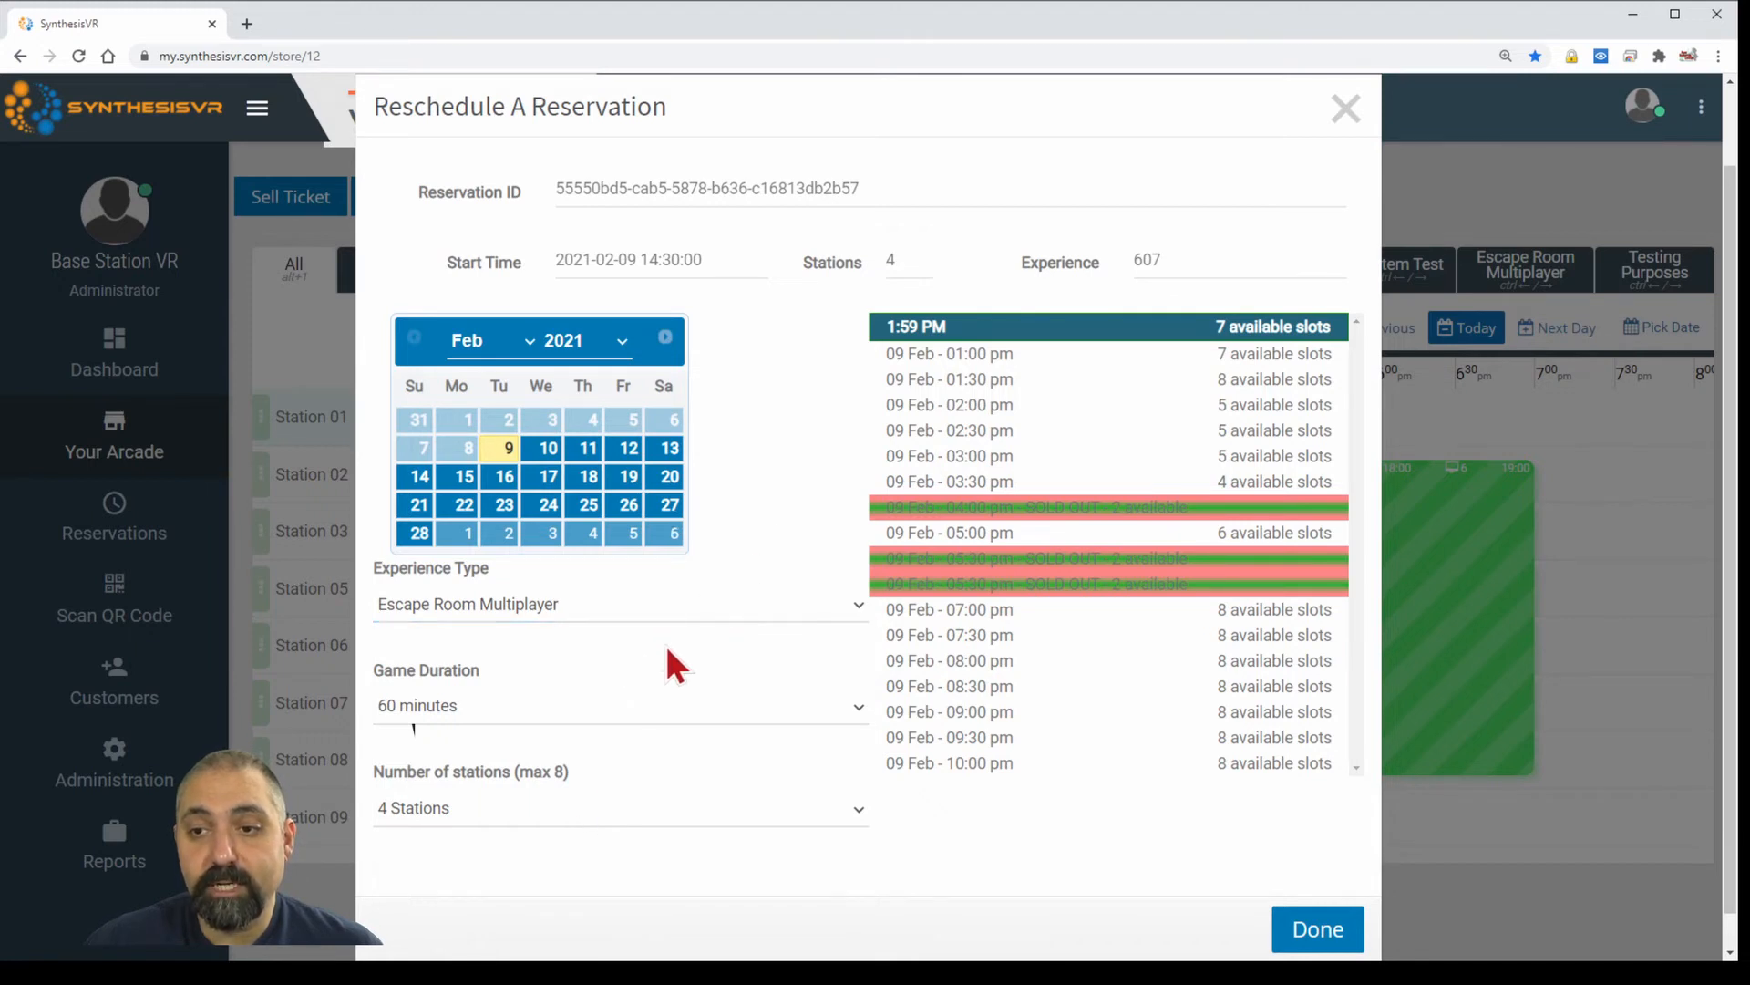
pyautogui.click(641, 705)
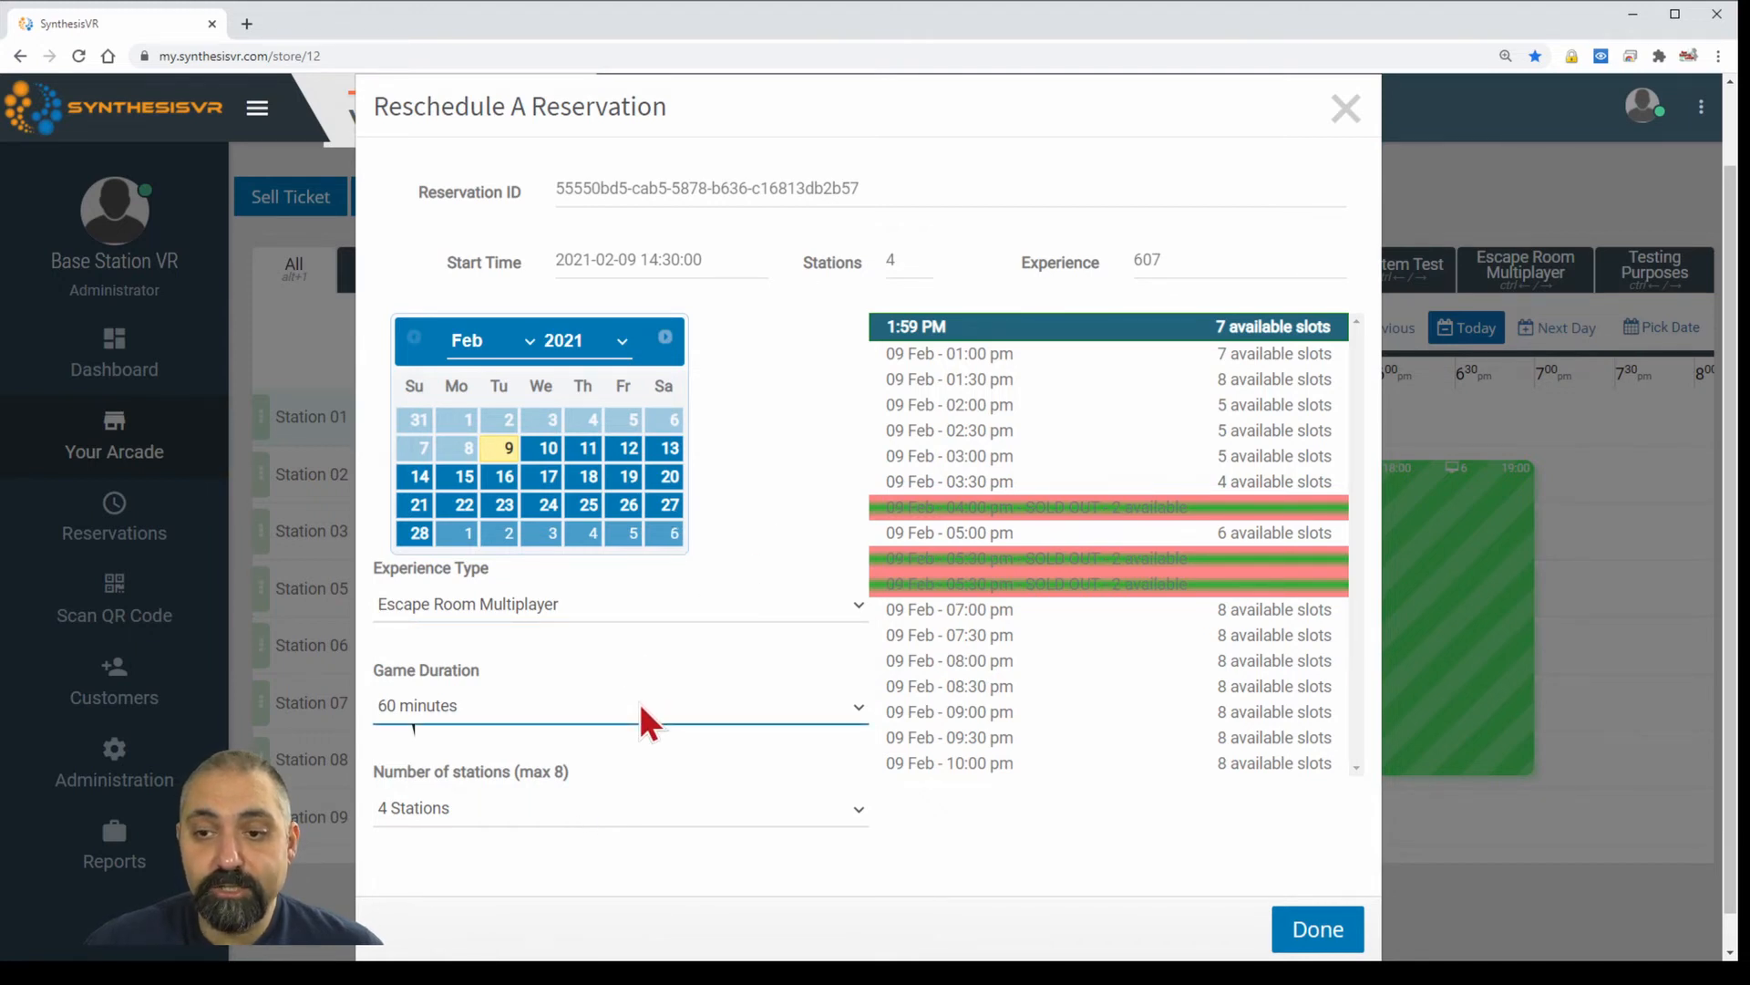
pyautogui.click(644, 603)
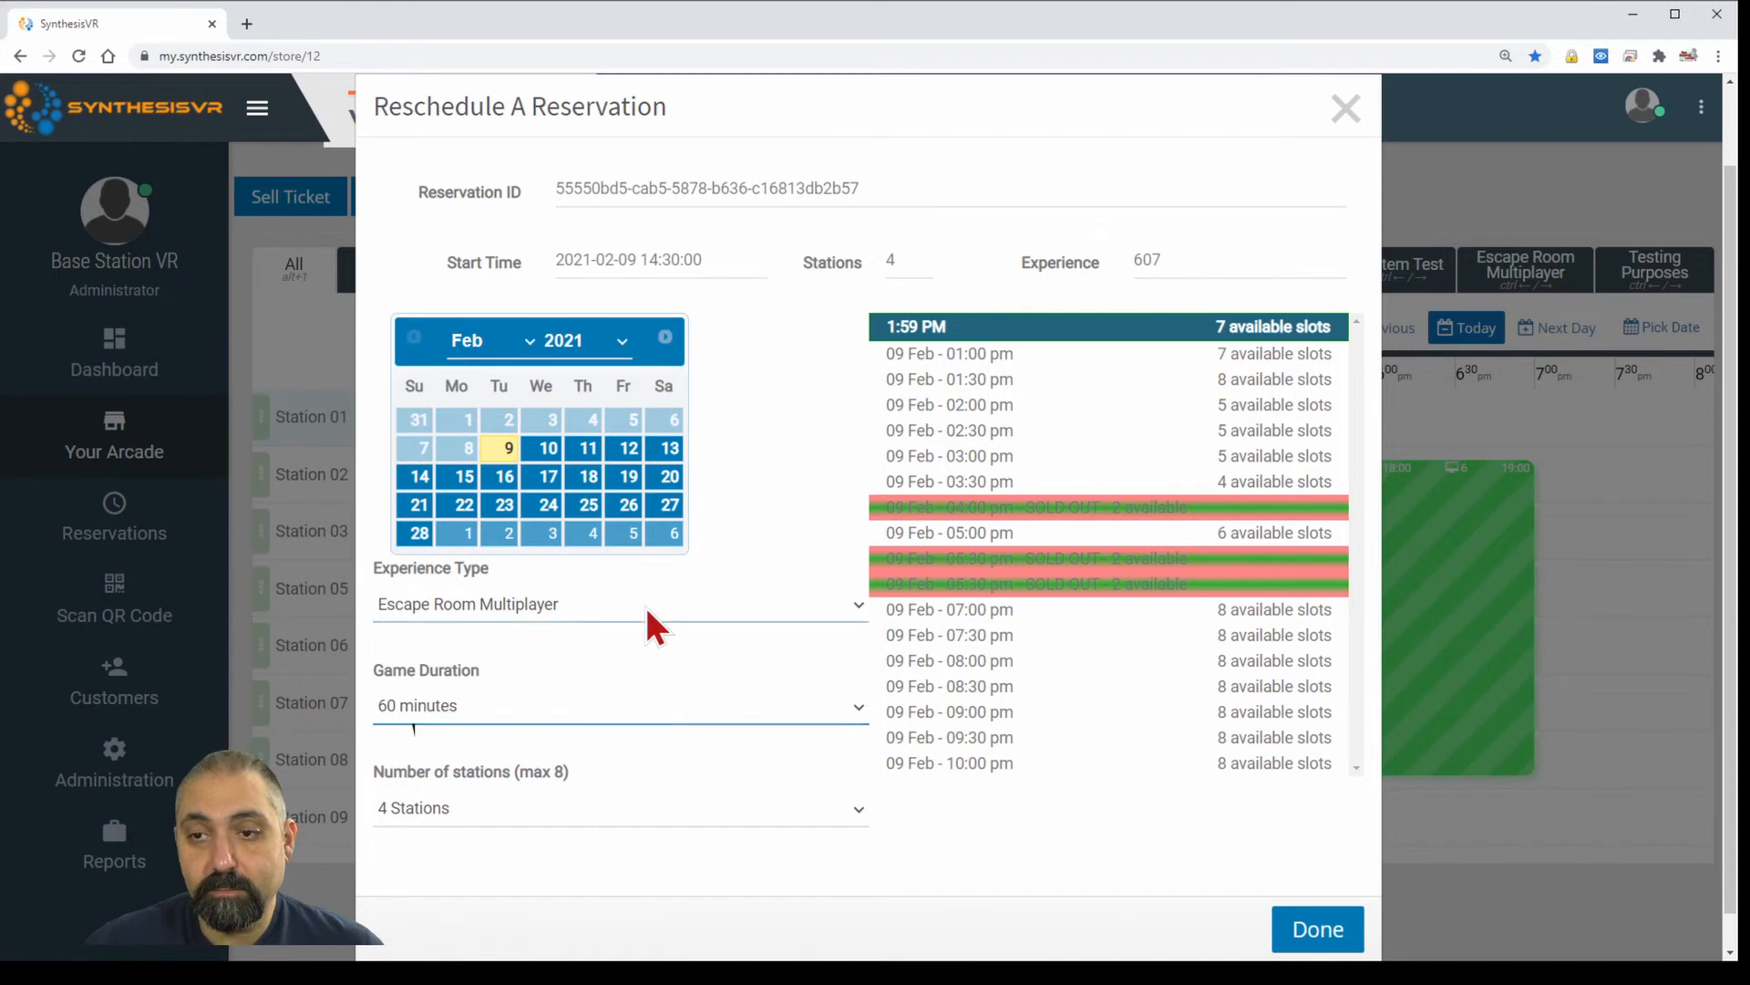
pyautogui.click(595, 656)
pyautogui.click(592, 704)
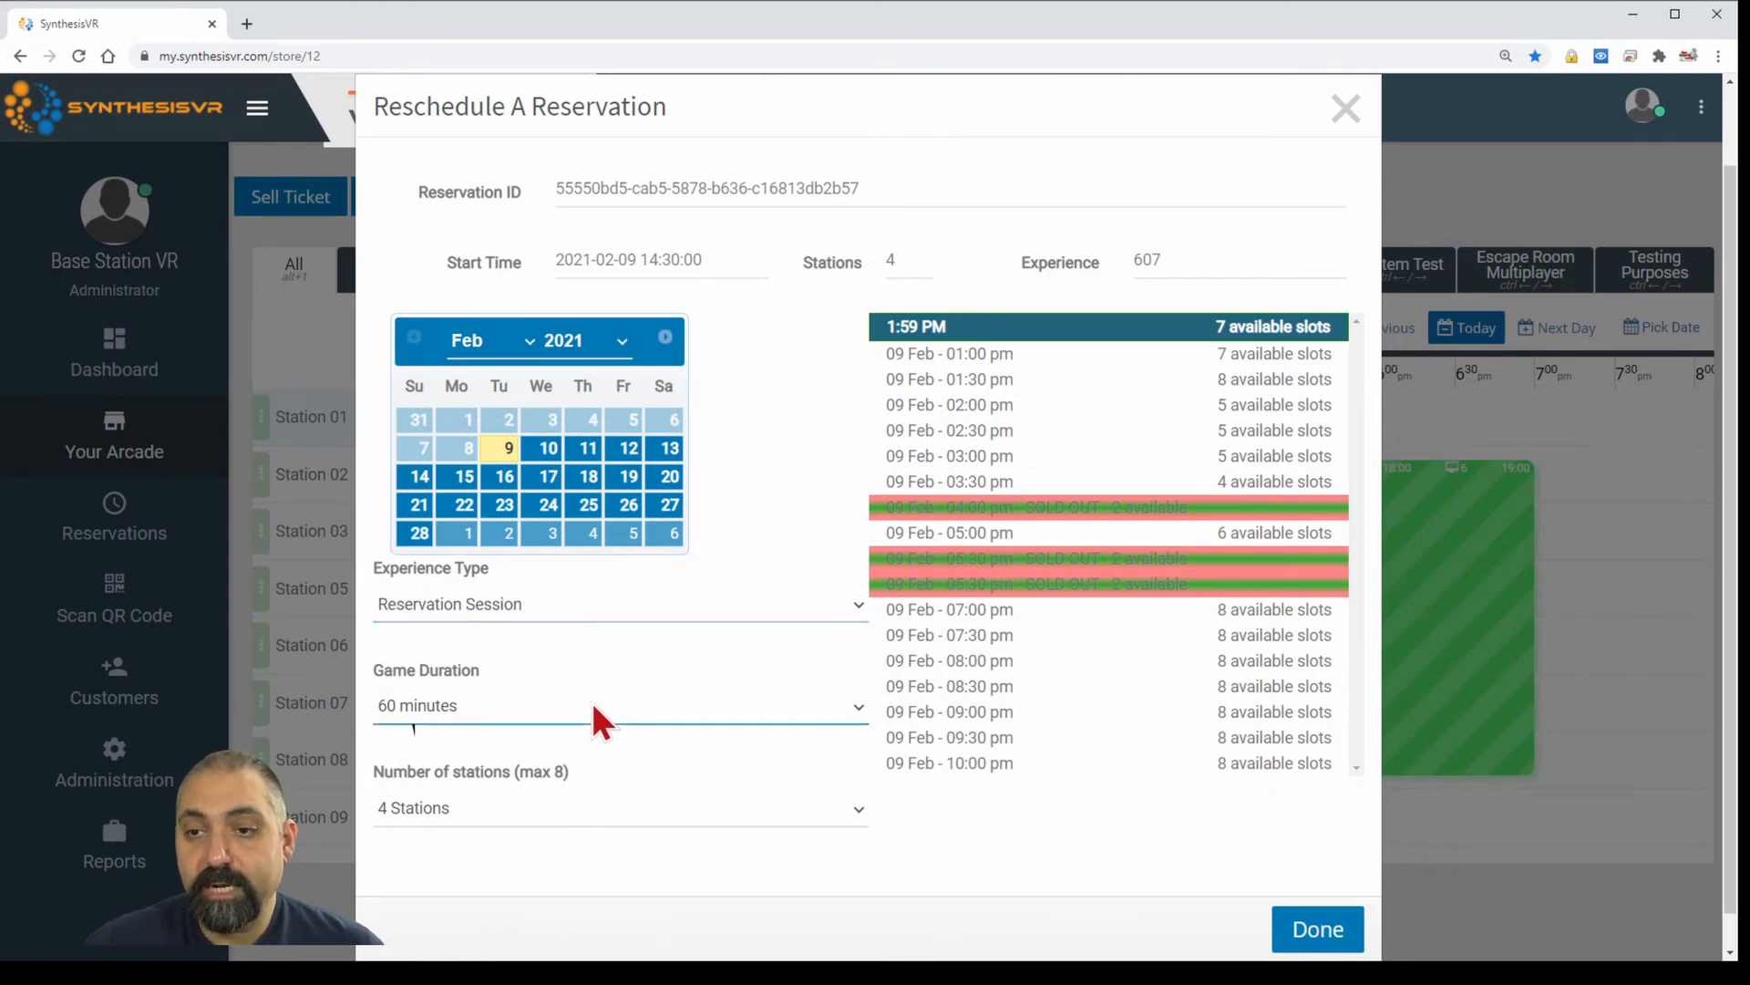
pyautogui.click(578, 800)
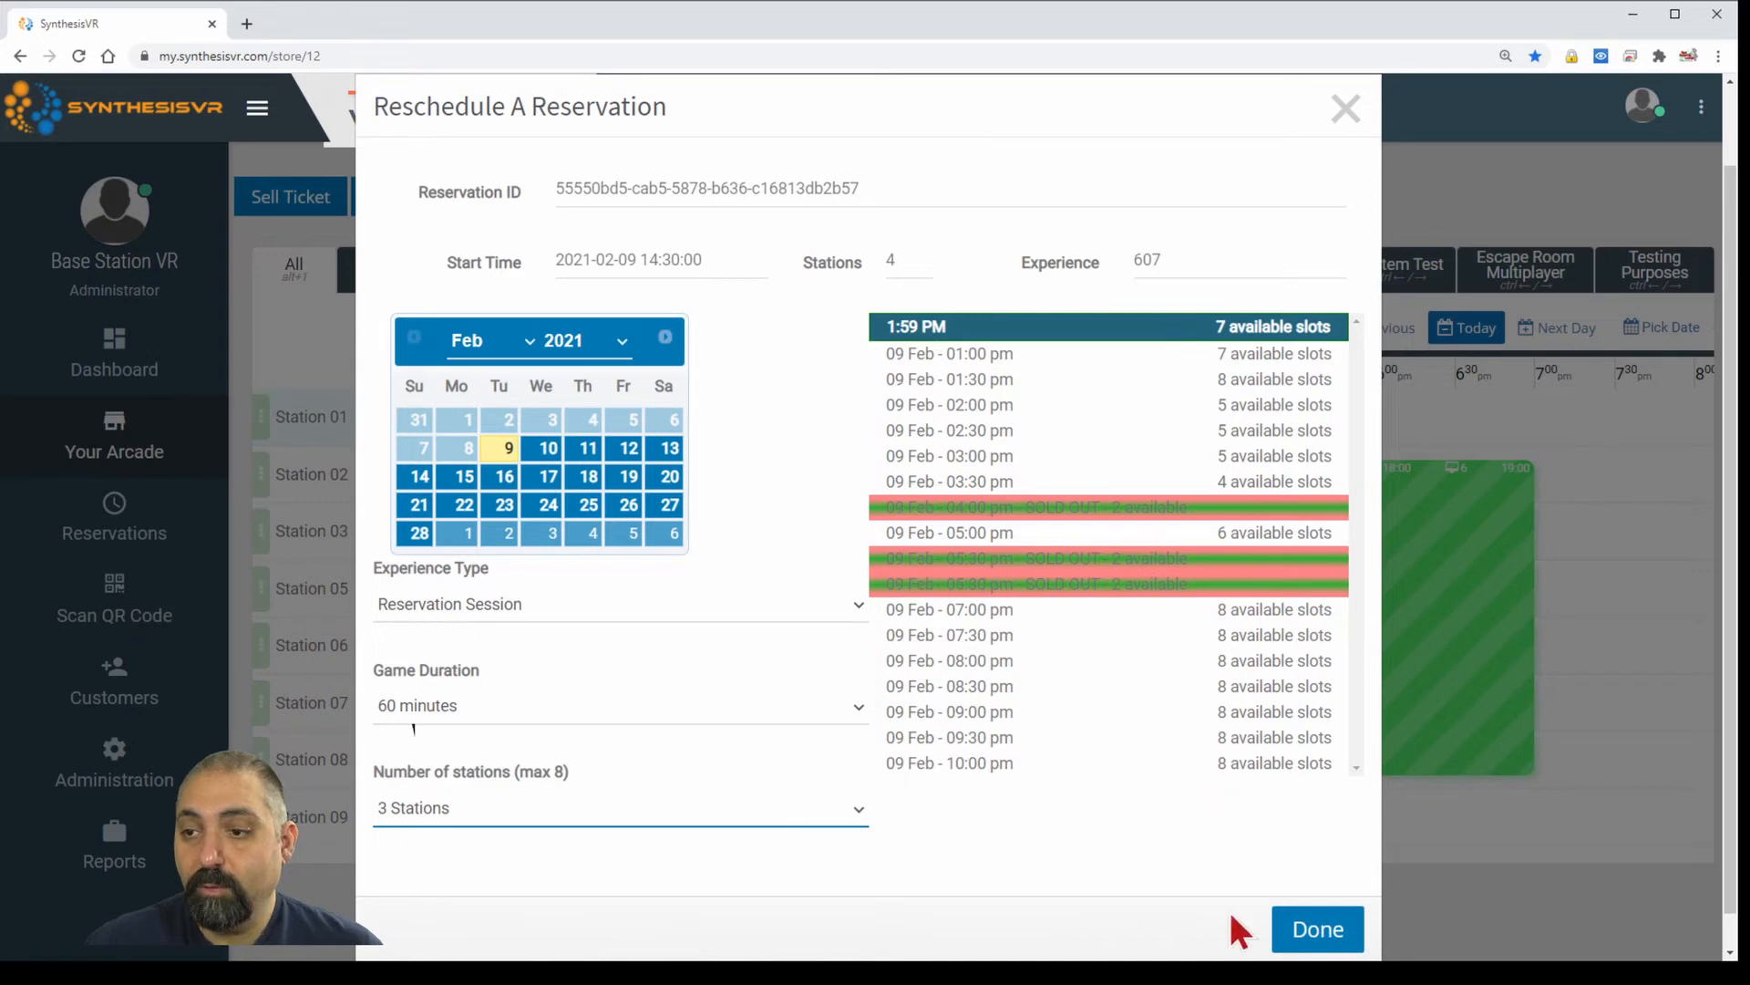
pyautogui.click(1304, 929)
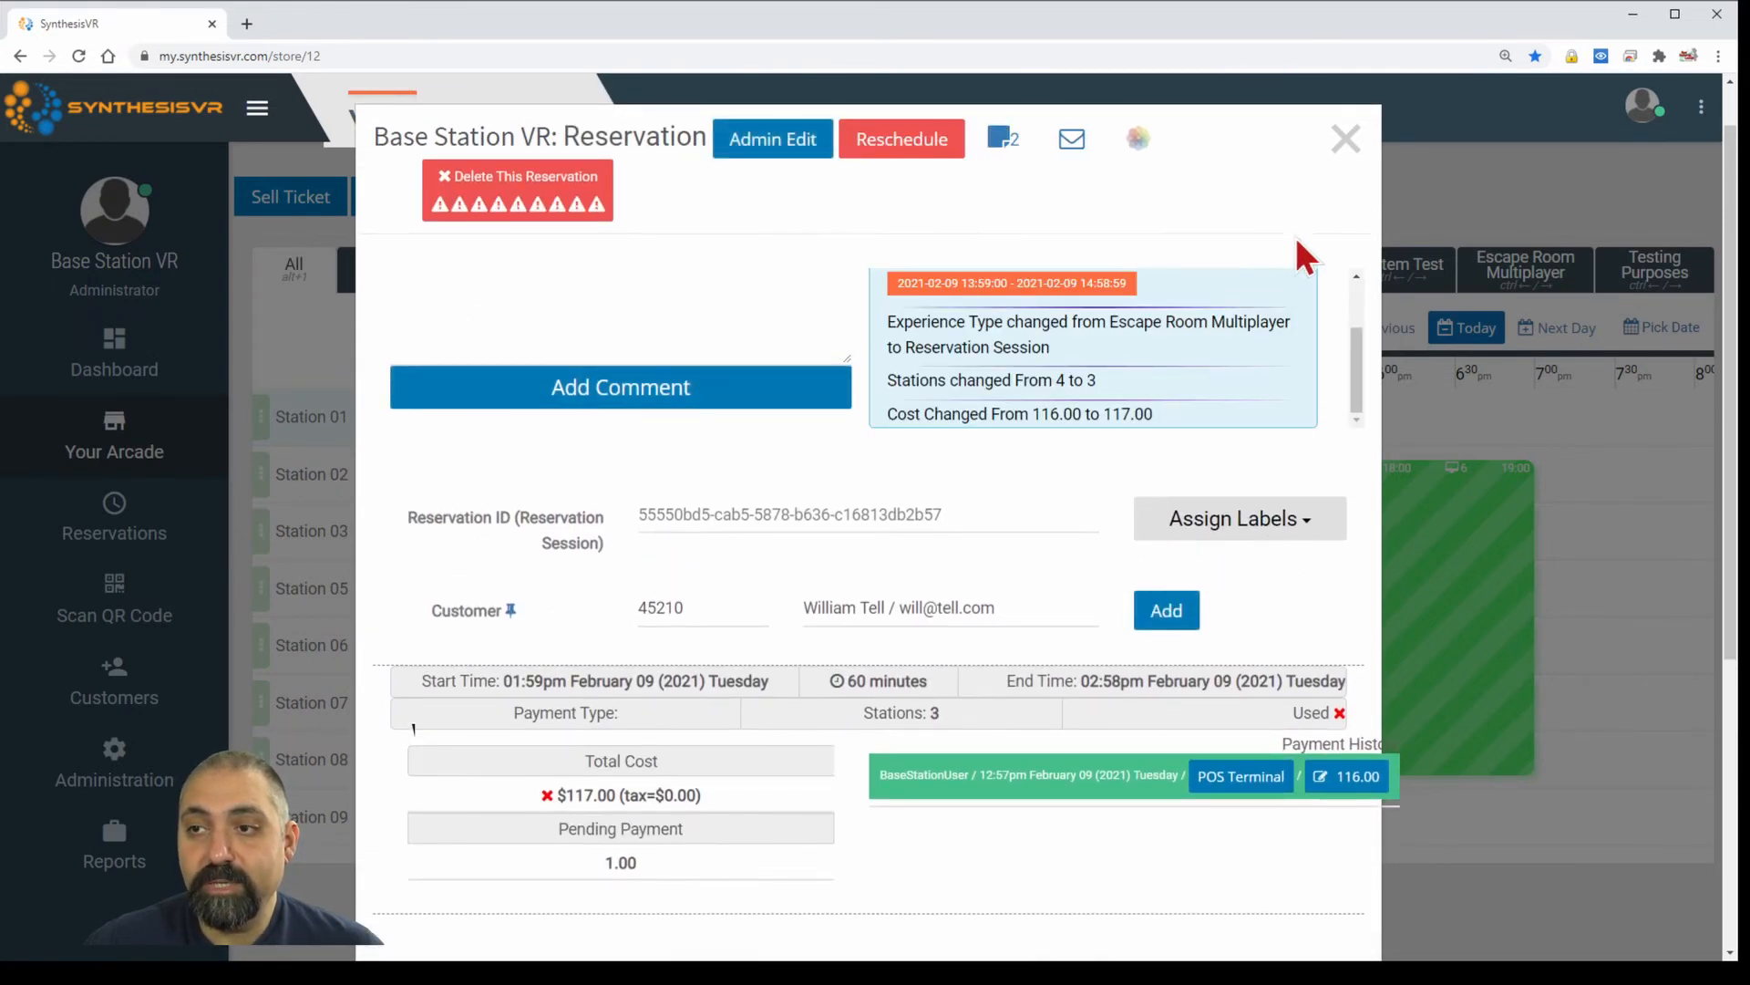
pyautogui.click(1346, 138)
# Schedule a draft session on Station 01 from 1:31 to 3:05 pm, extended to Station 09.
pyautogui.moveTo(781, 520)
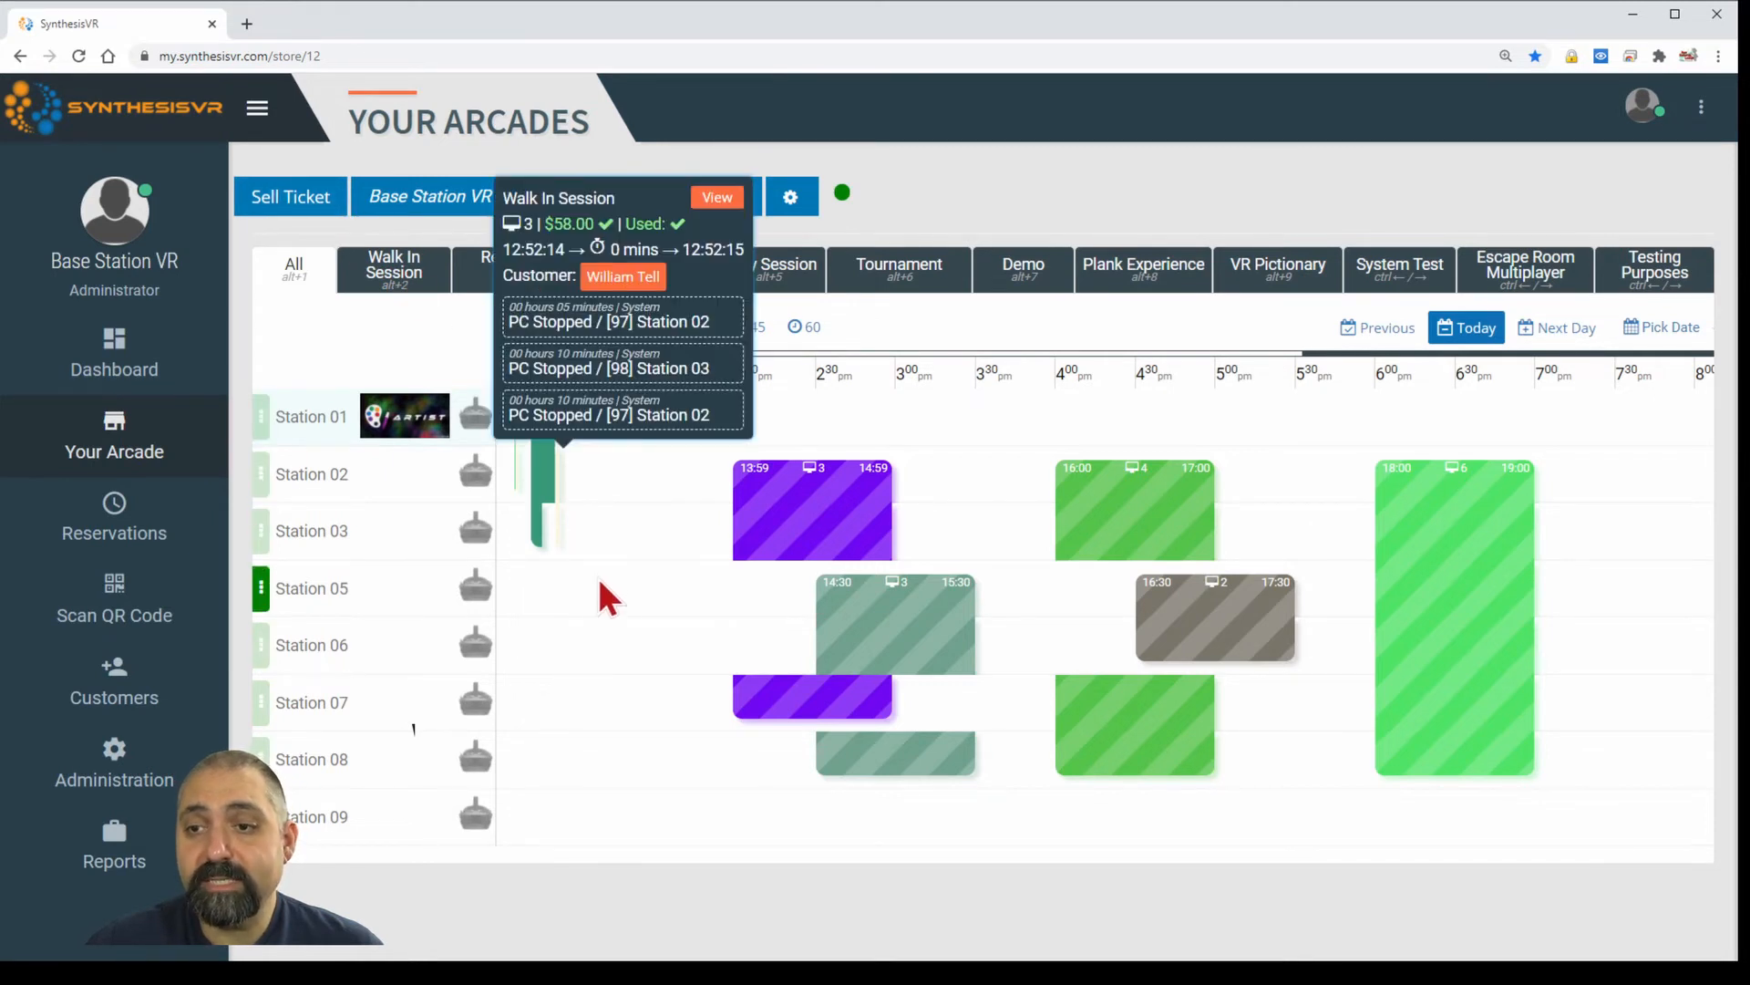
pyautogui.click(629, 597)
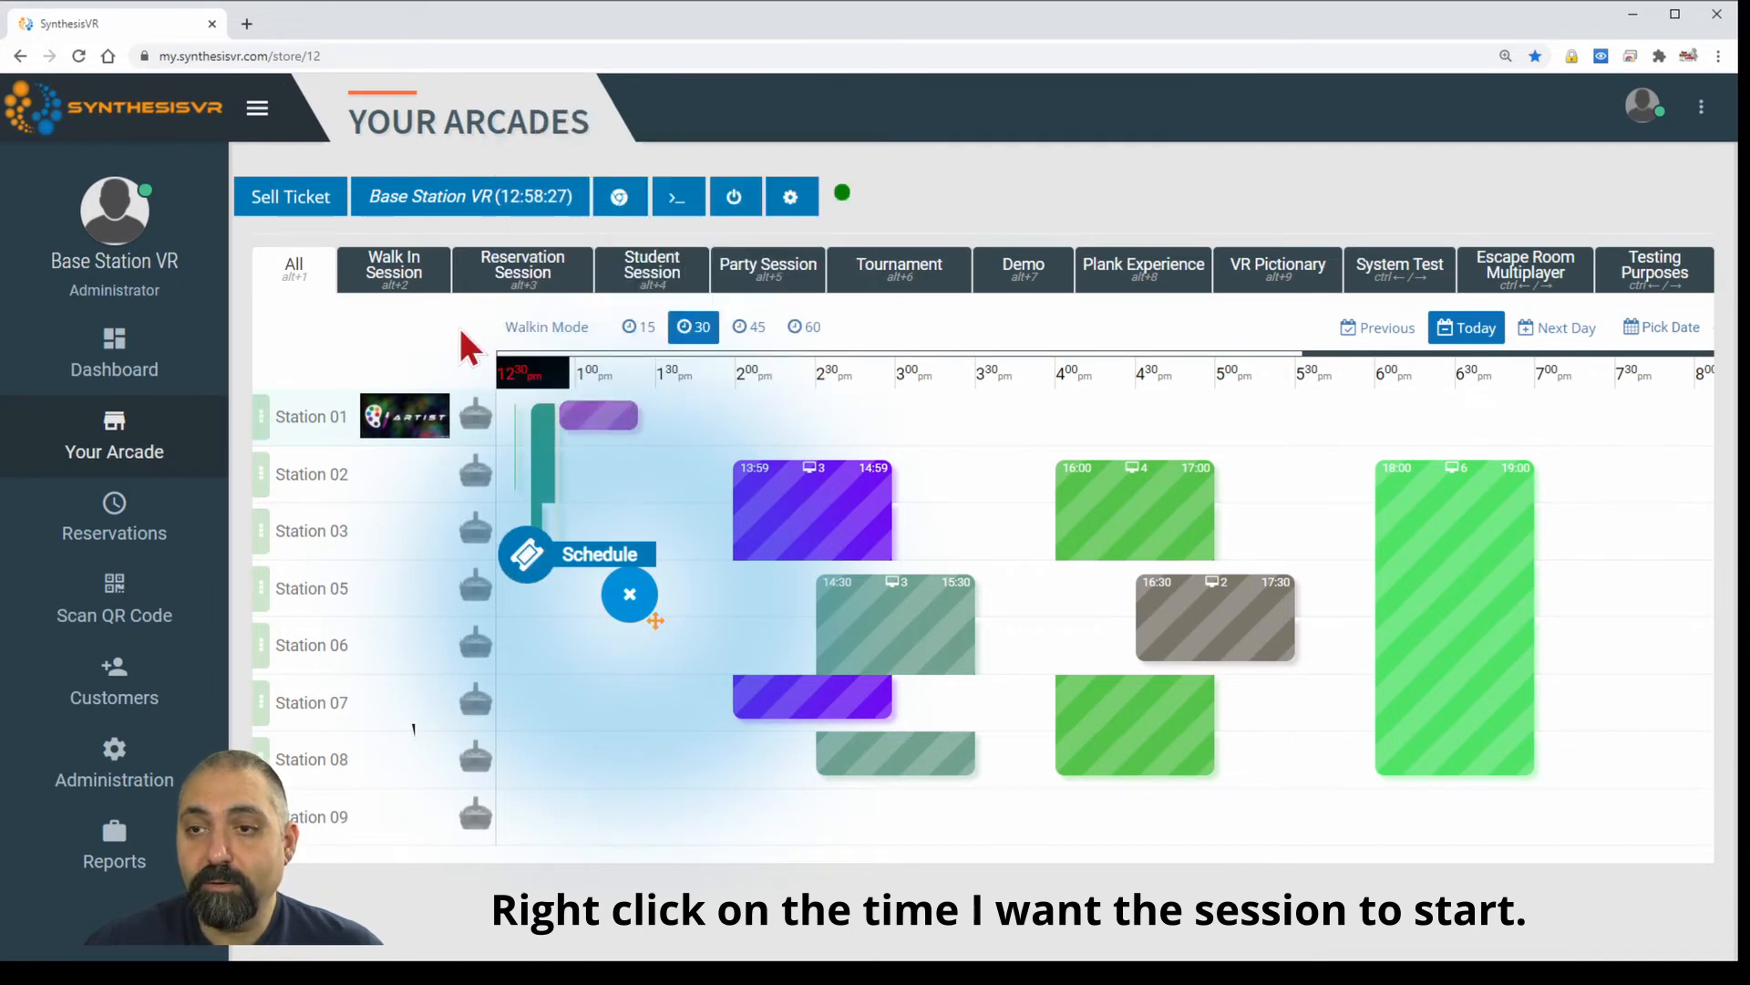
pyautogui.click(527, 564)
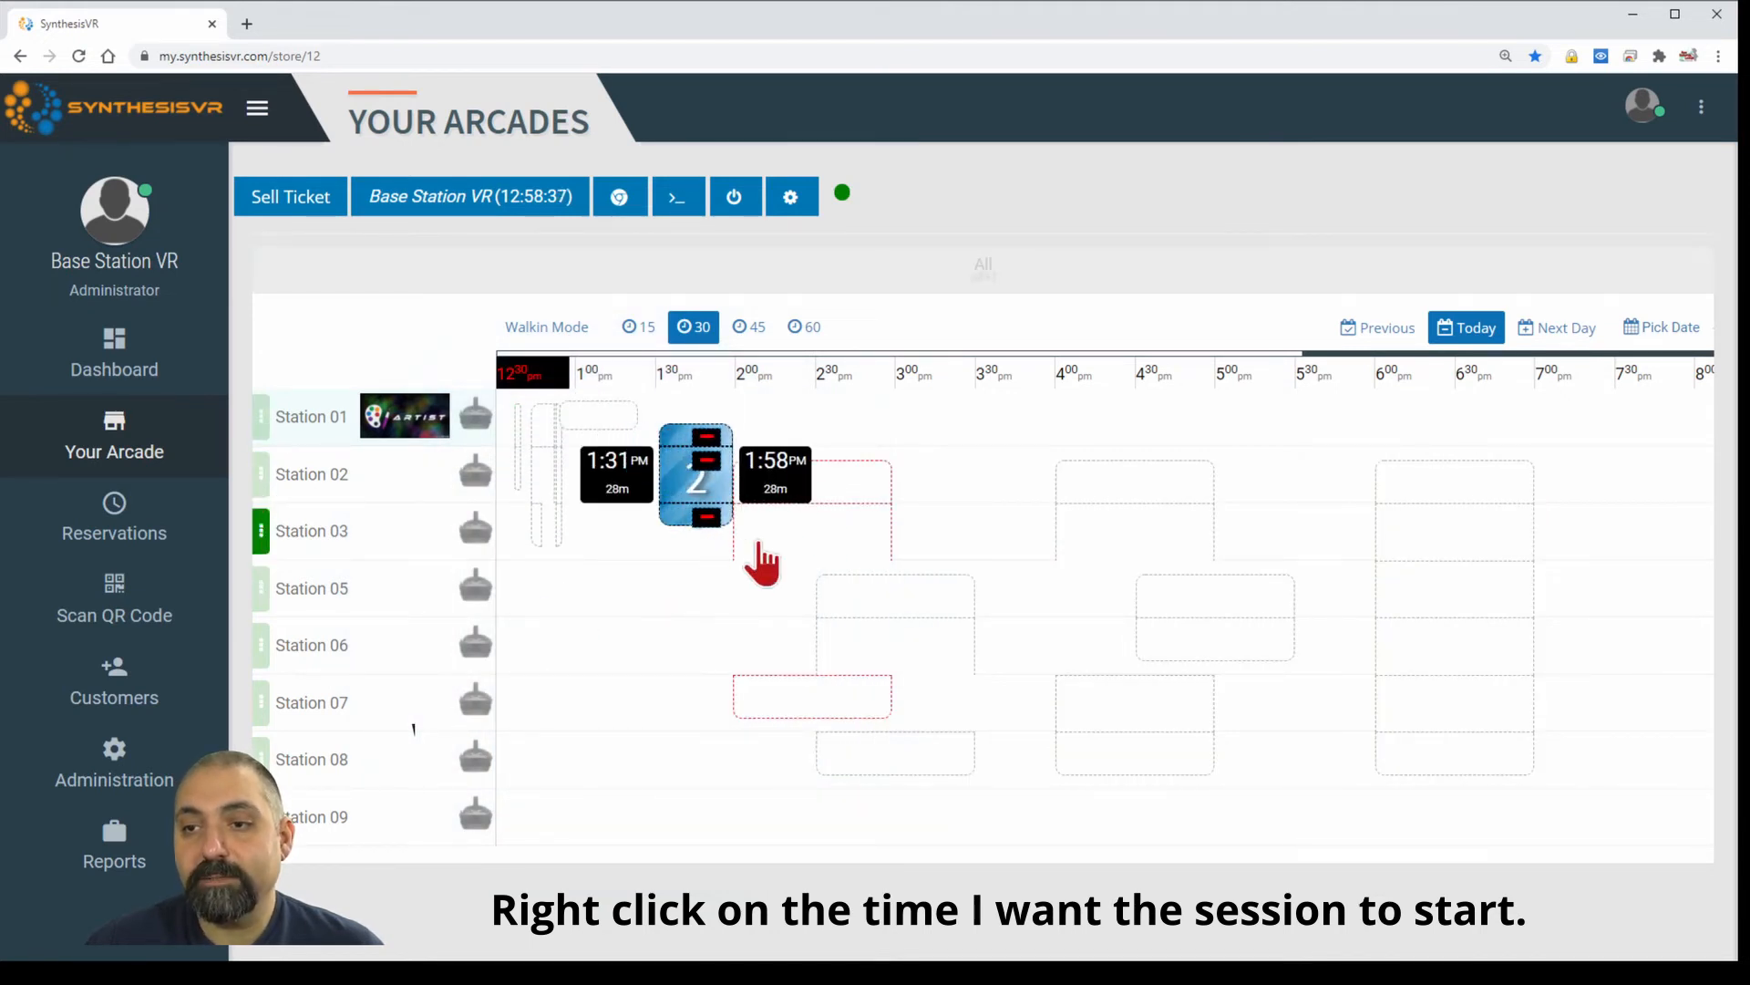
pyautogui.moveTo(879, 480); pyautogui.dragTo(931, 441)
pyautogui.click(930, 437)
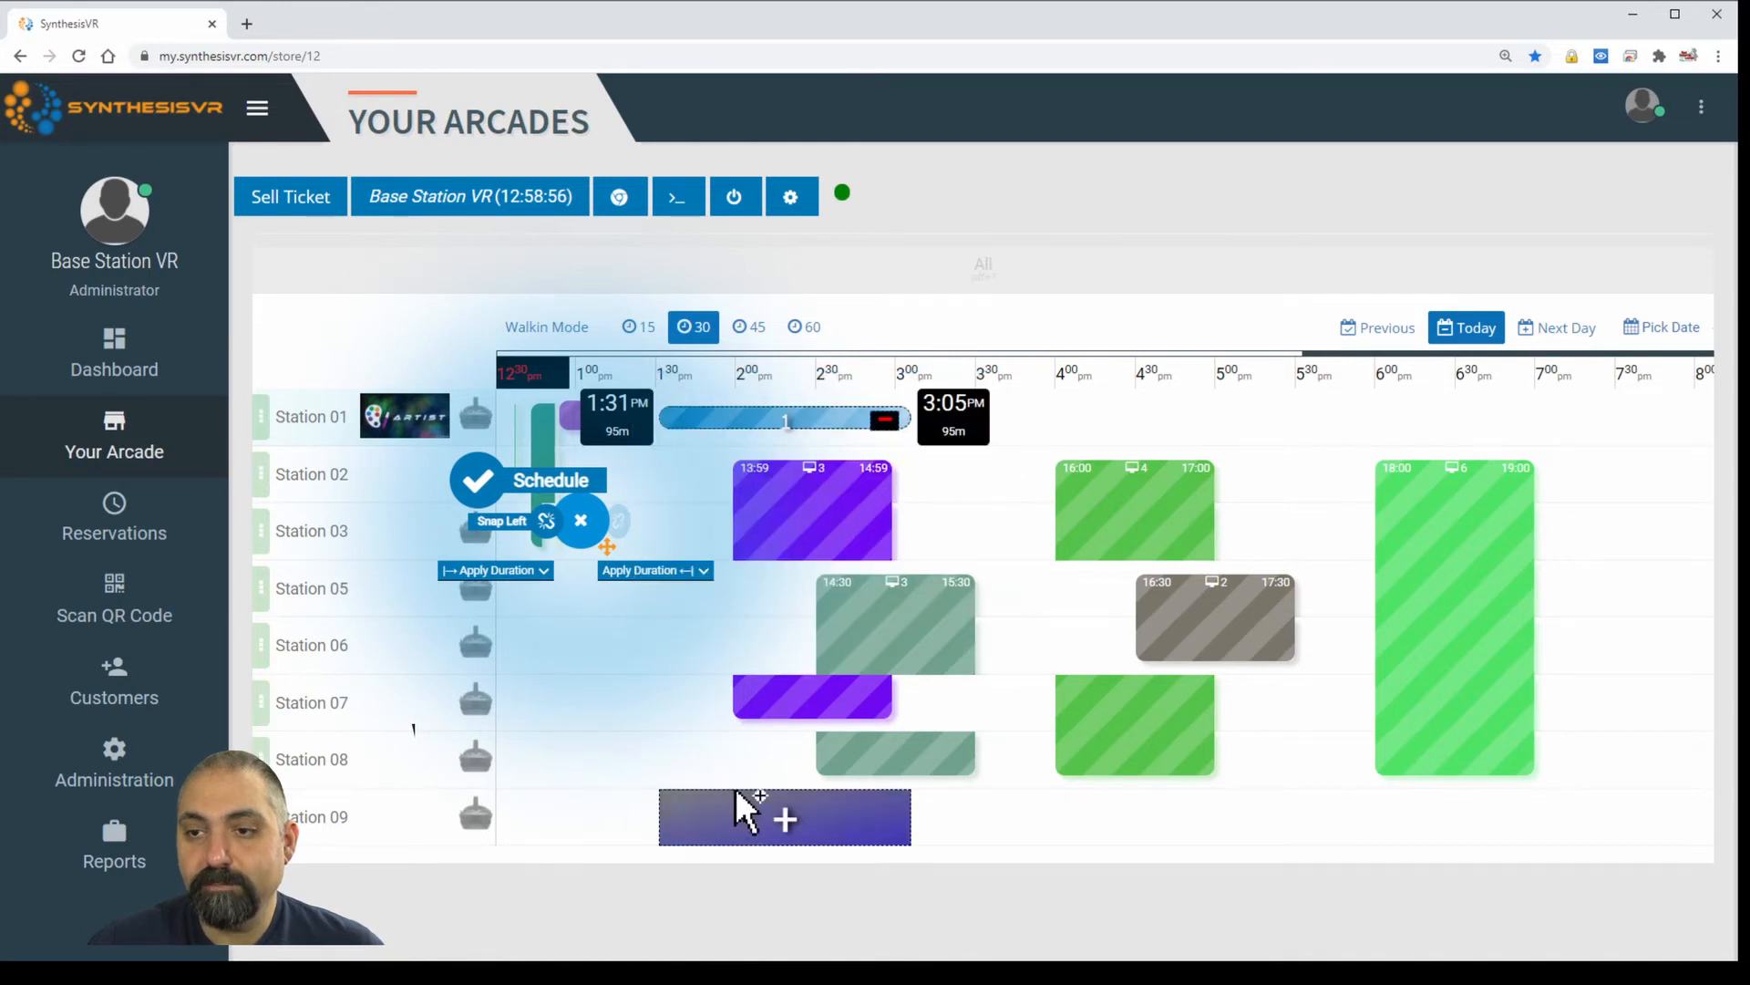
pyautogui.click(768, 821)
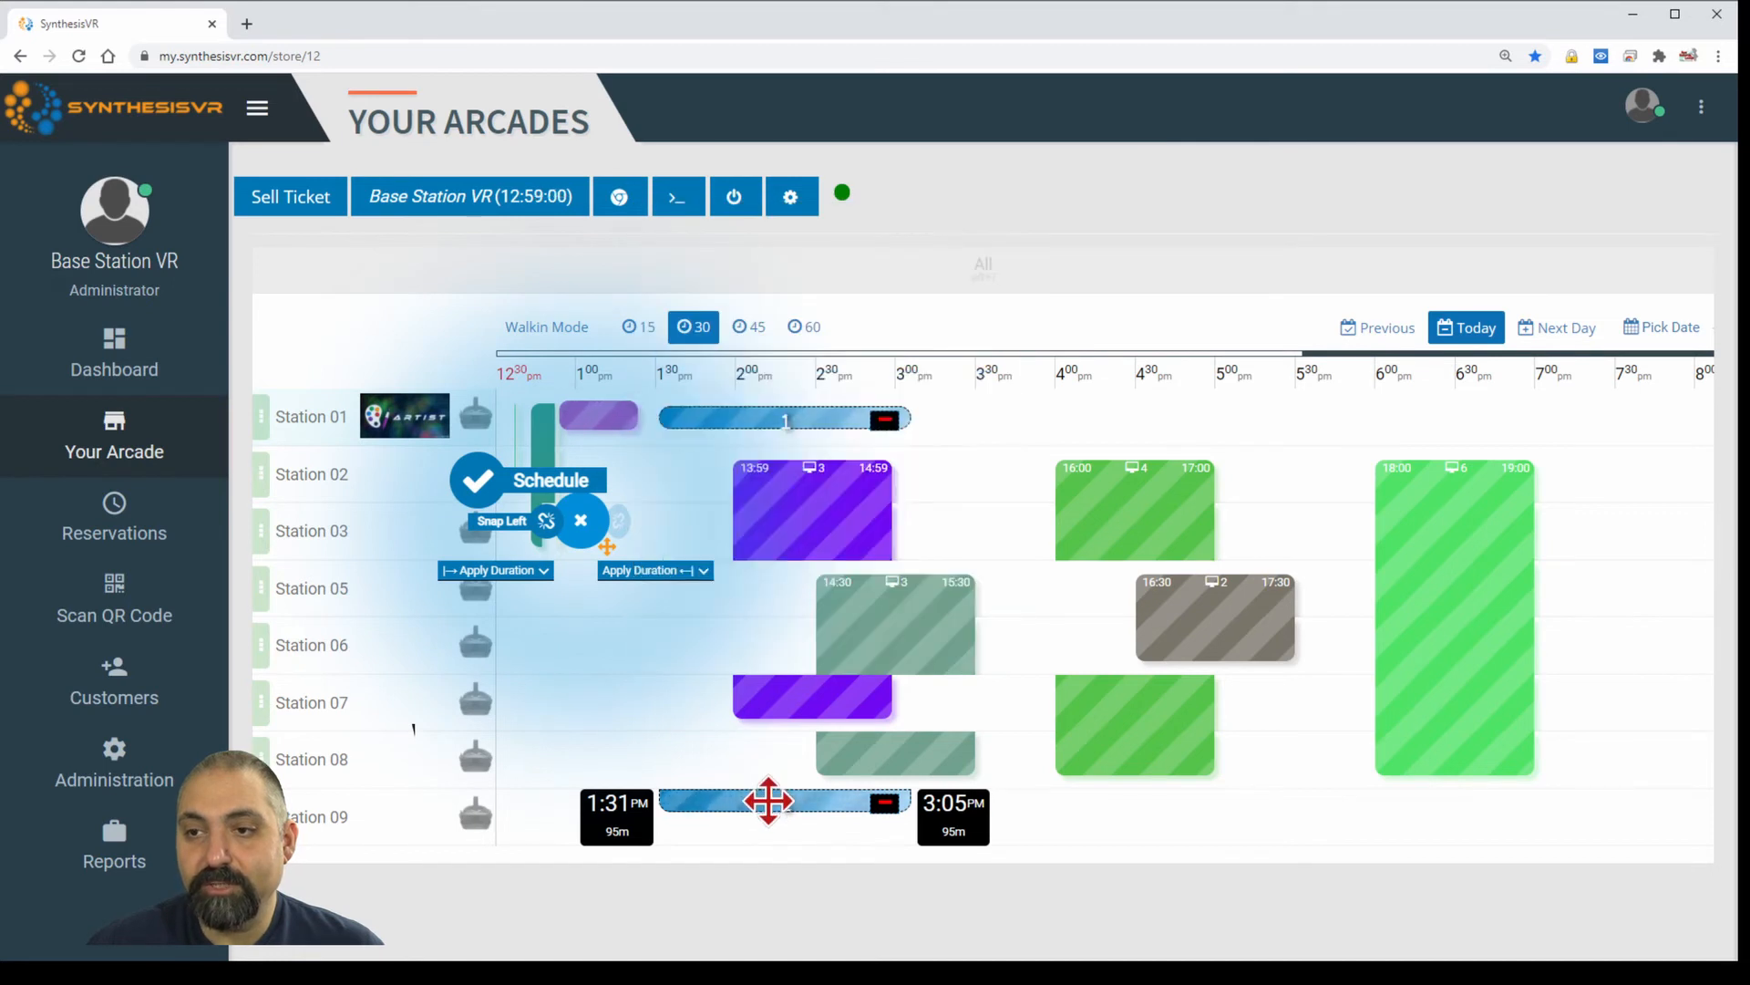
# Snap the session start to 1:00 pm, apply a 60-minute duration, and schedule it.
pyautogui.click(545, 522)
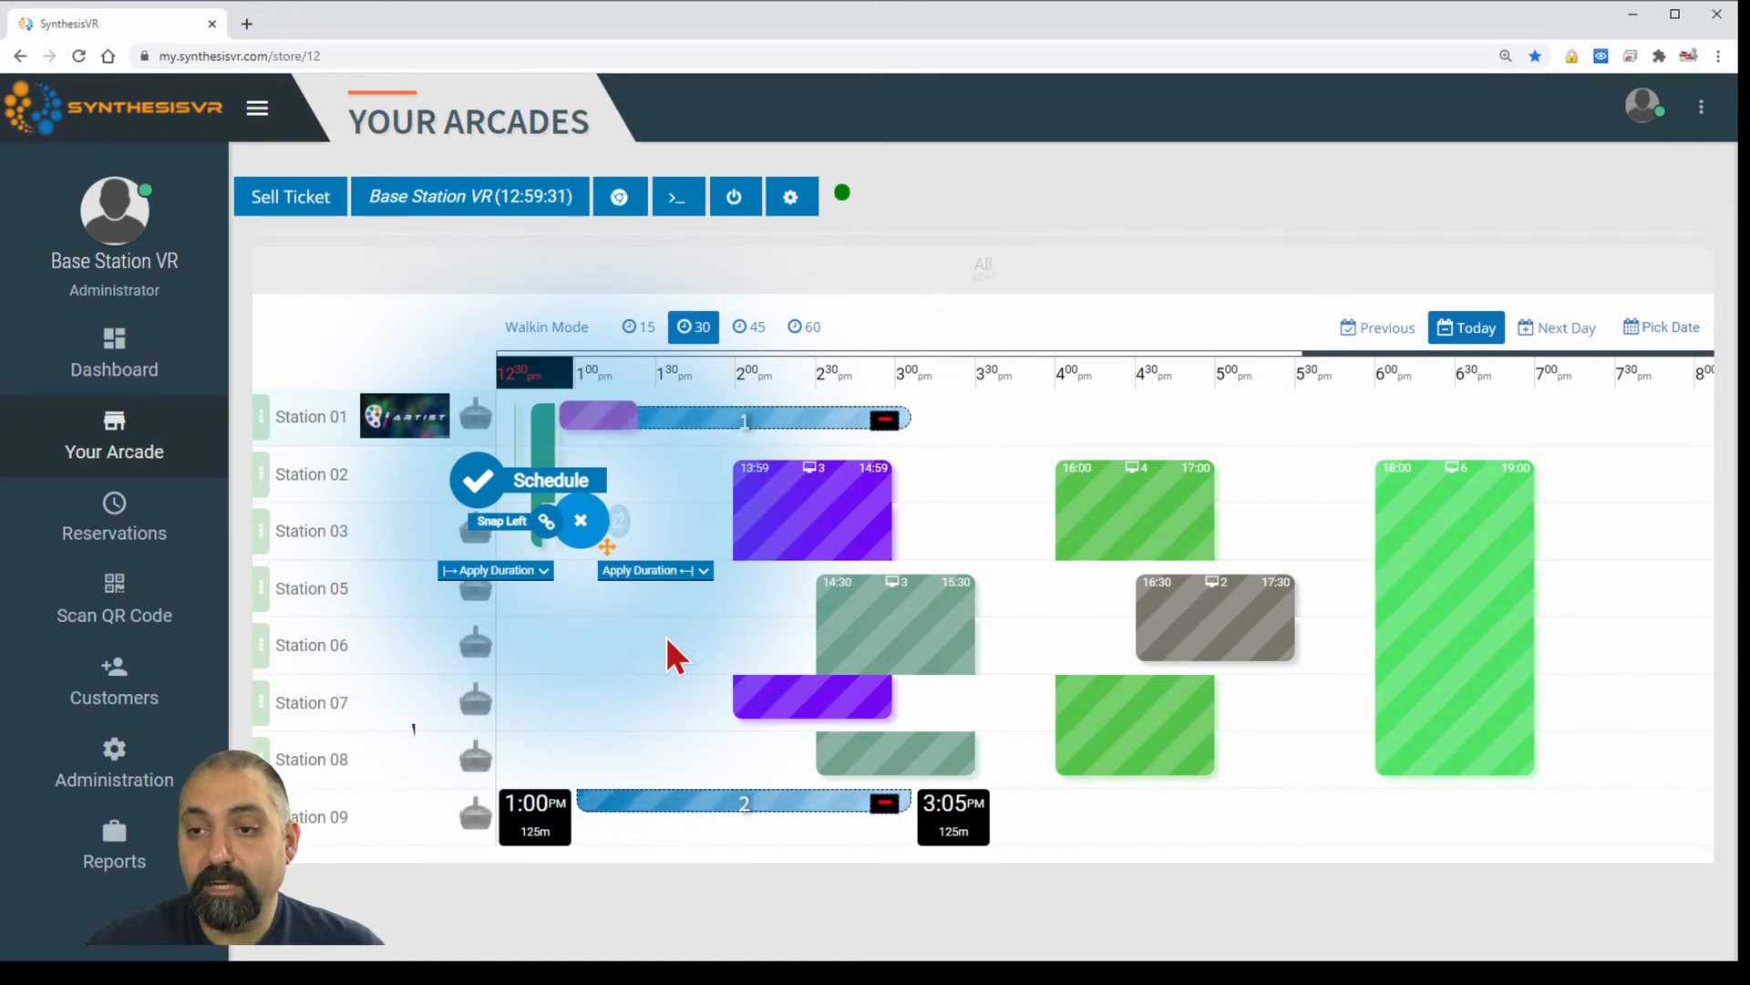
pyautogui.moveTo(781, 539)
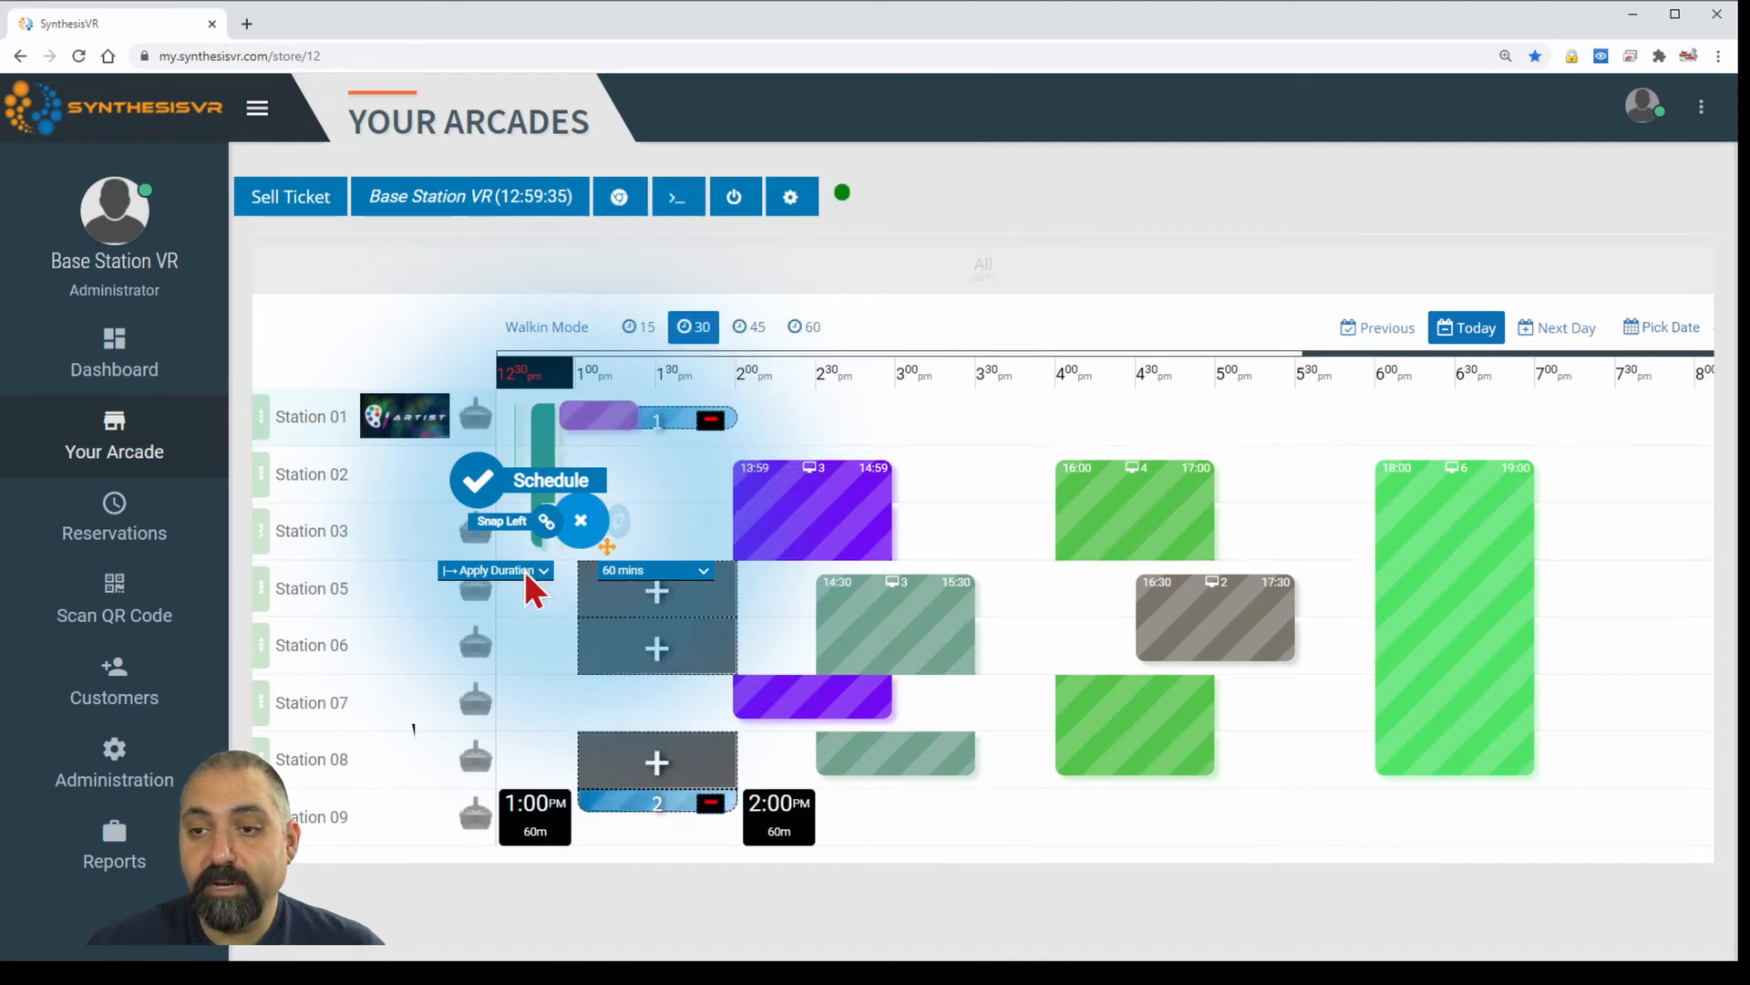
pyautogui.click(502, 628)
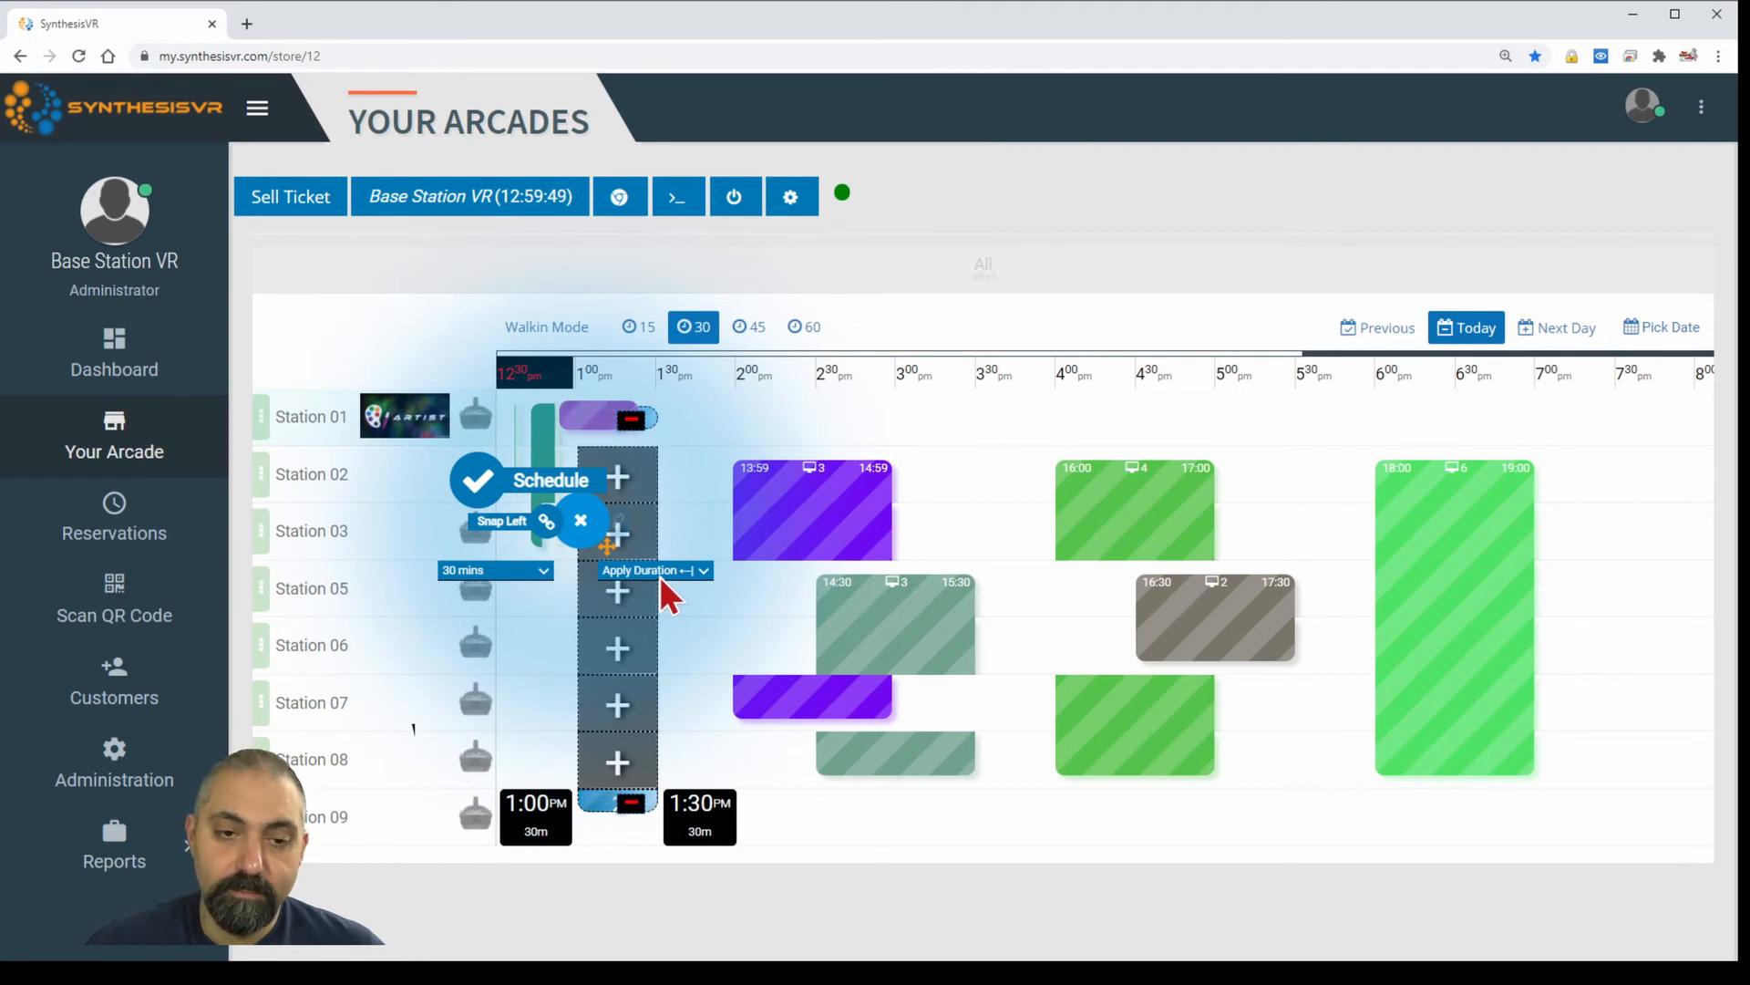
pyautogui.click(664, 643)
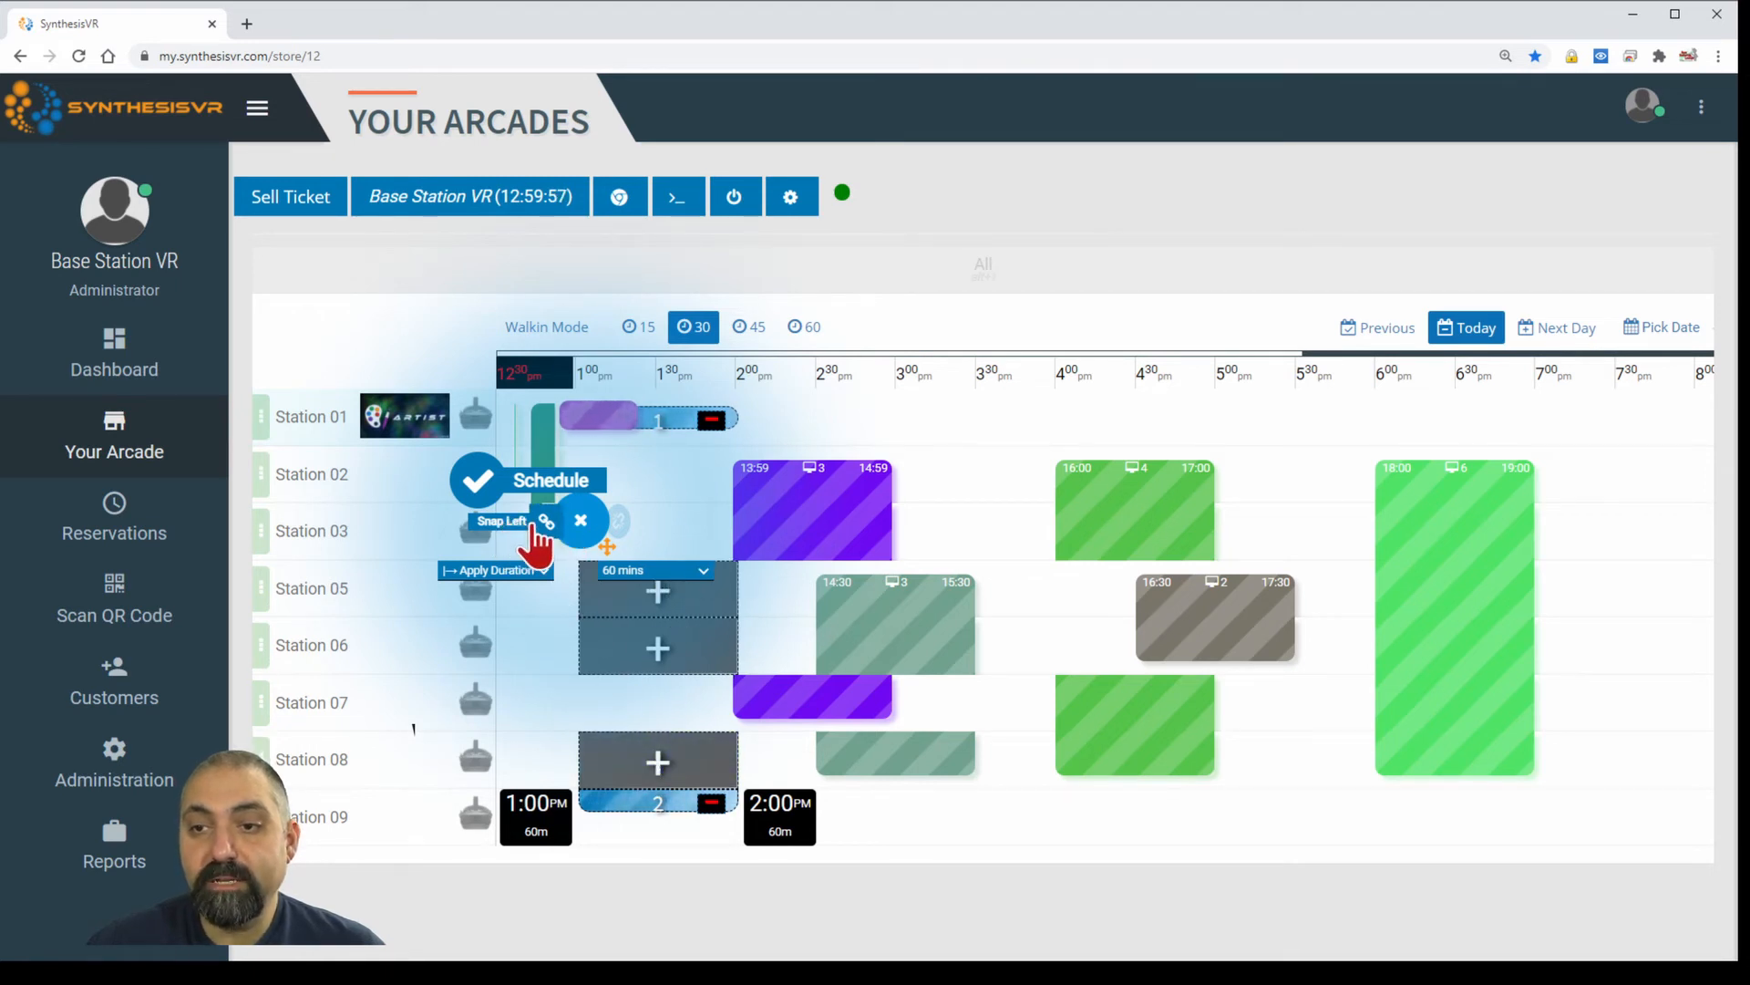
pyautogui.click(489, 481)
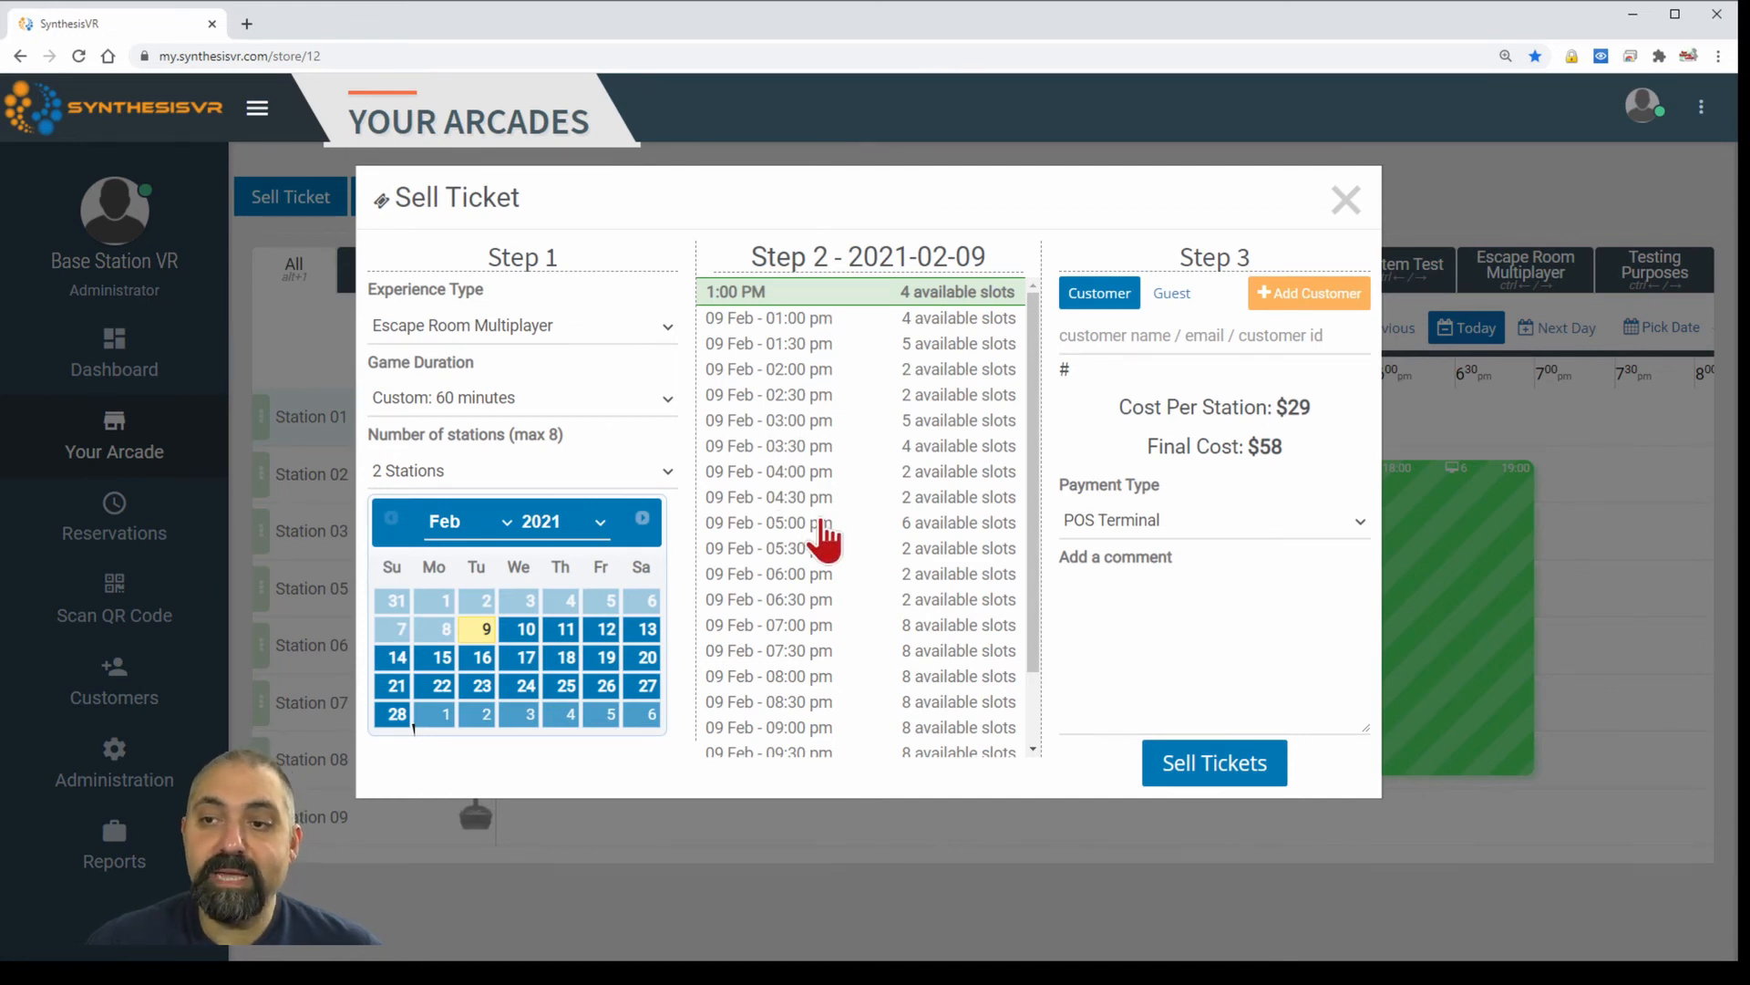
# Sell the 2-station ticket in the 09 Feb 04:00 pm slot and close the reservation.
pyautogui.click(837, 372)
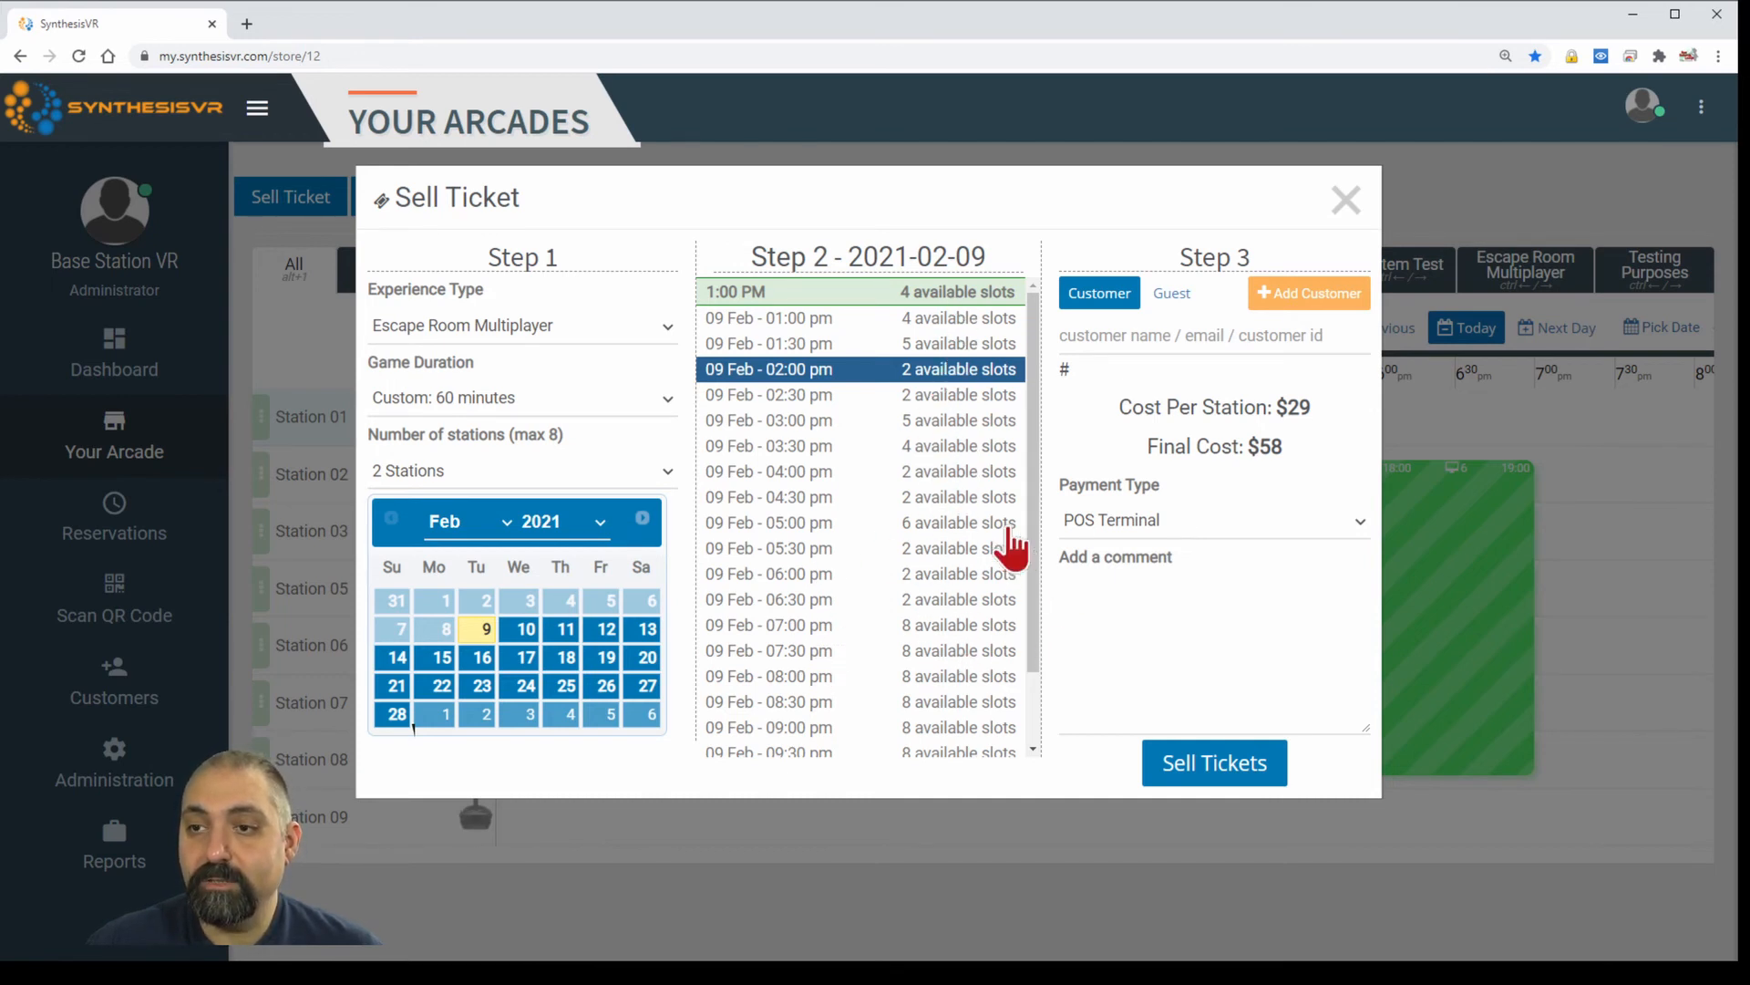
pyautogui.click(952, 472)
pyautogui.click(1172, 770)
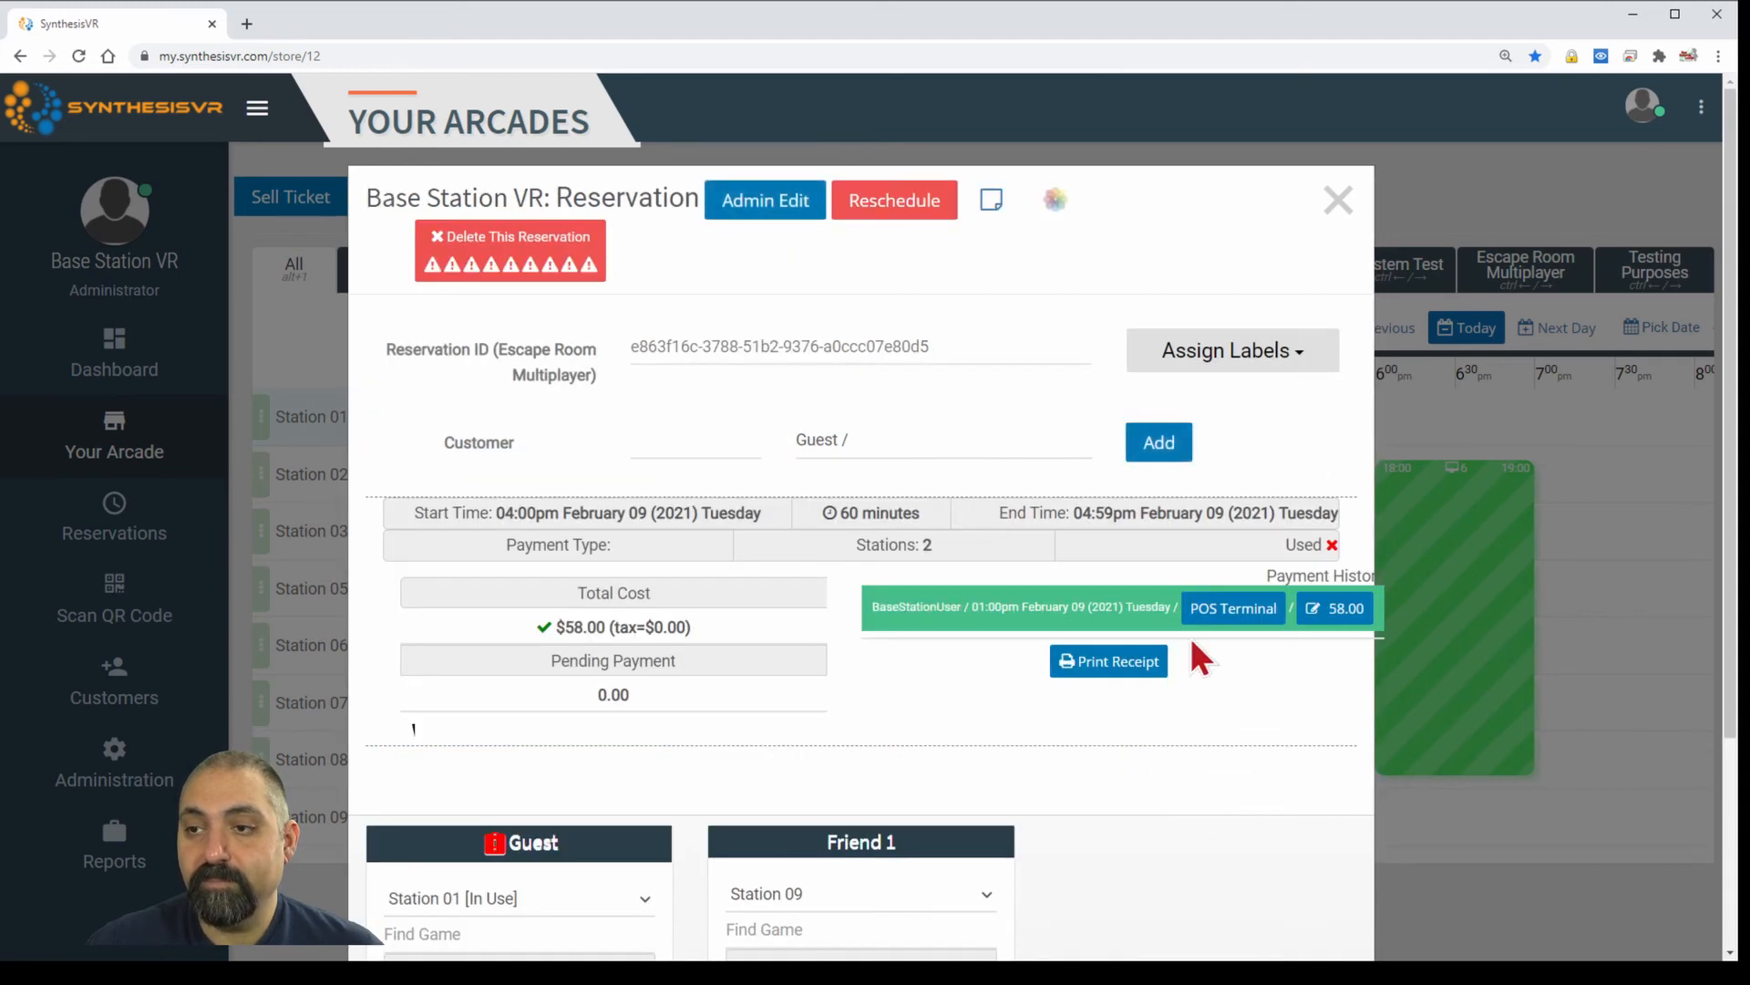
pyautogui.click(1338, 200)
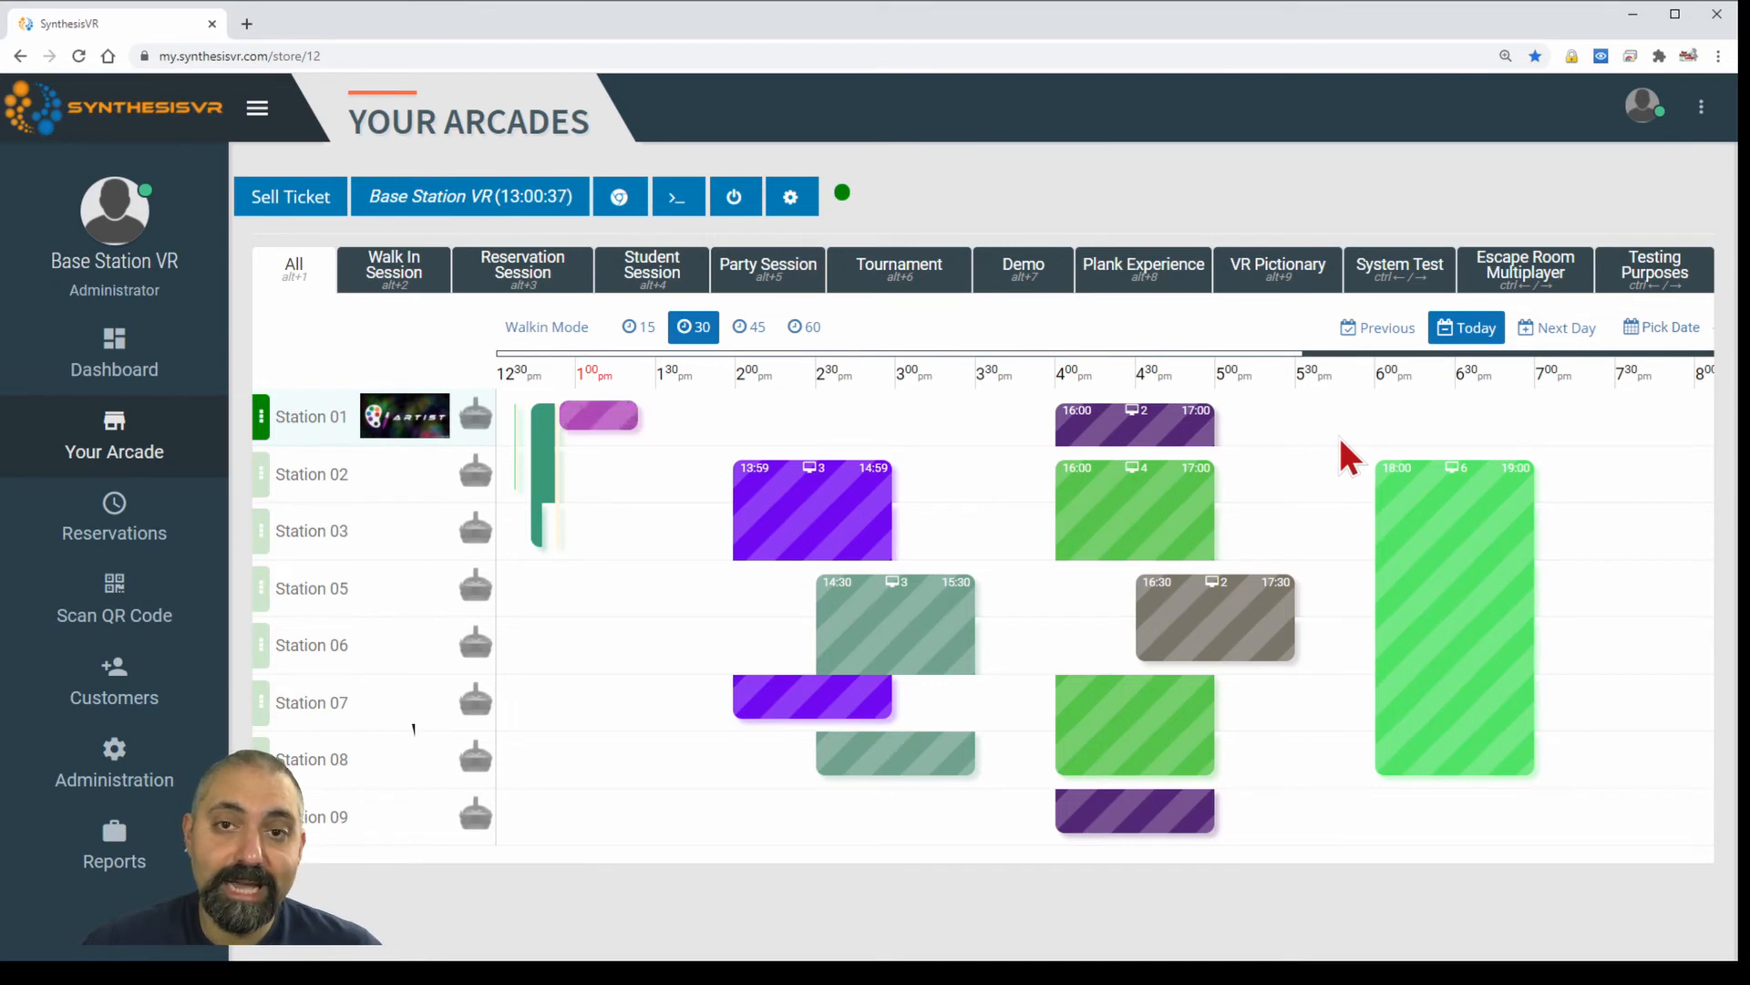
# In the 13:59 booking, put the first player on Station 05 instead of Station 01 and save.
pyautogui.moveTo(864, 525)
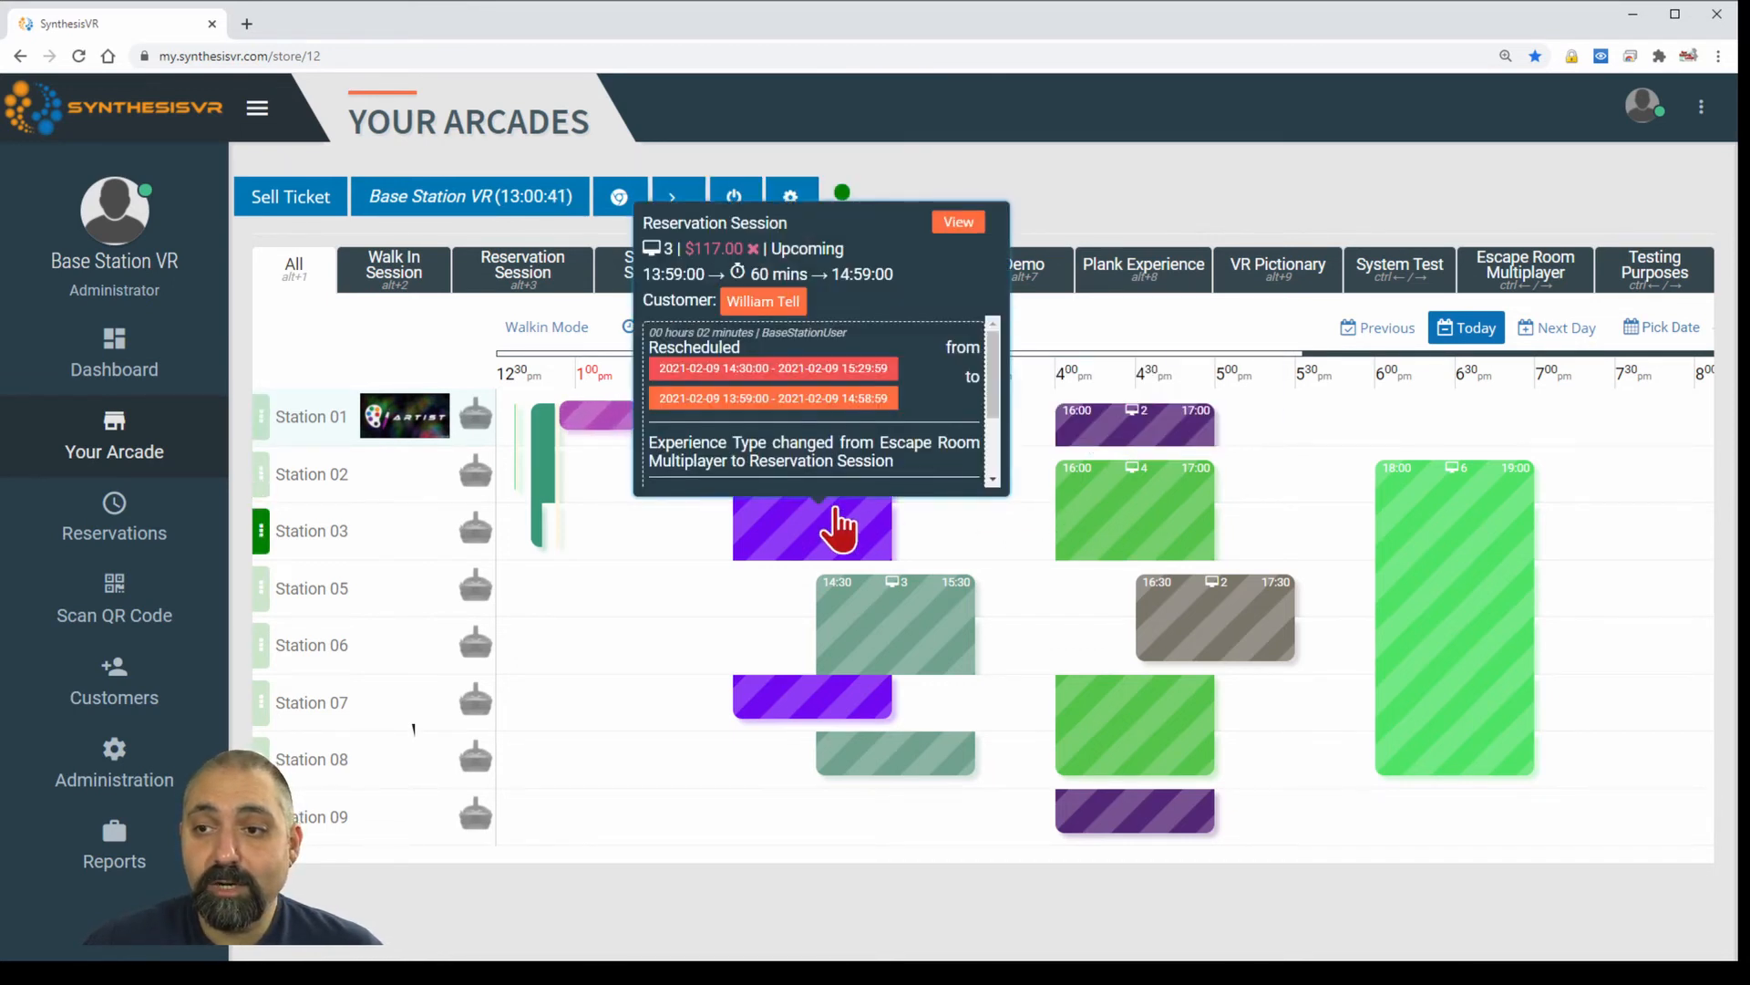
pyautogui.click(837, 527)
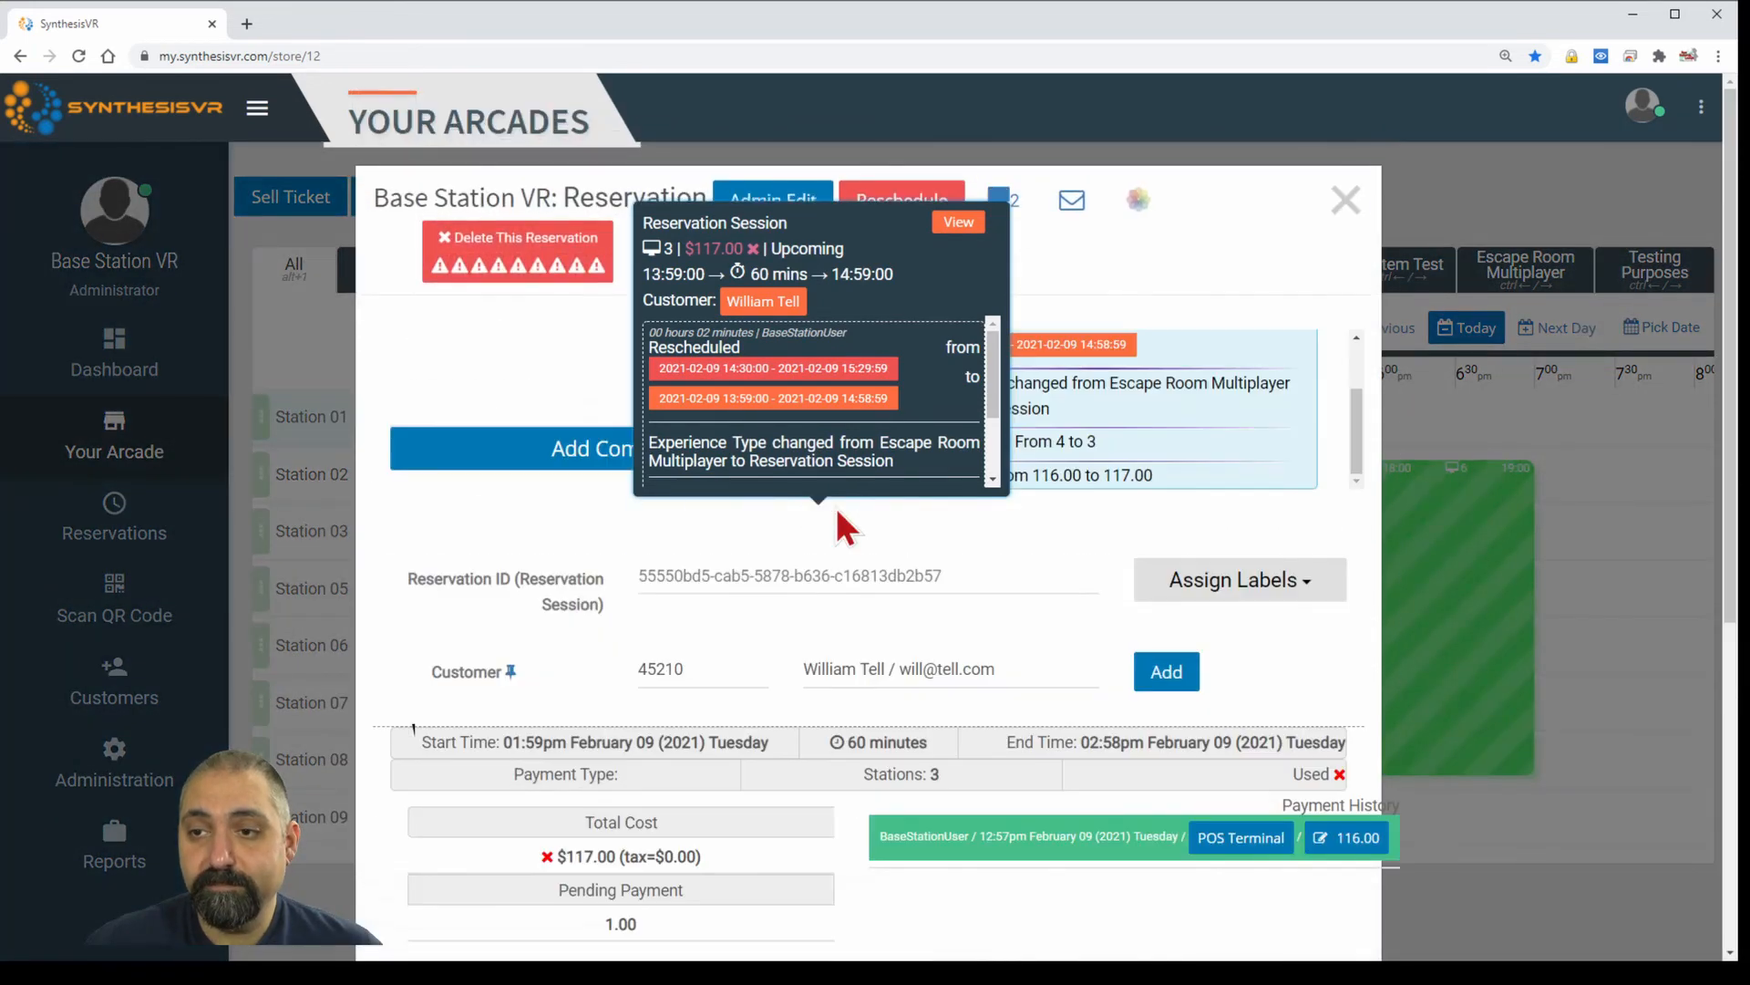
pyautogui.scroll(-3, 926, 519)
pyautogui.scroll(-3, 928, 513)
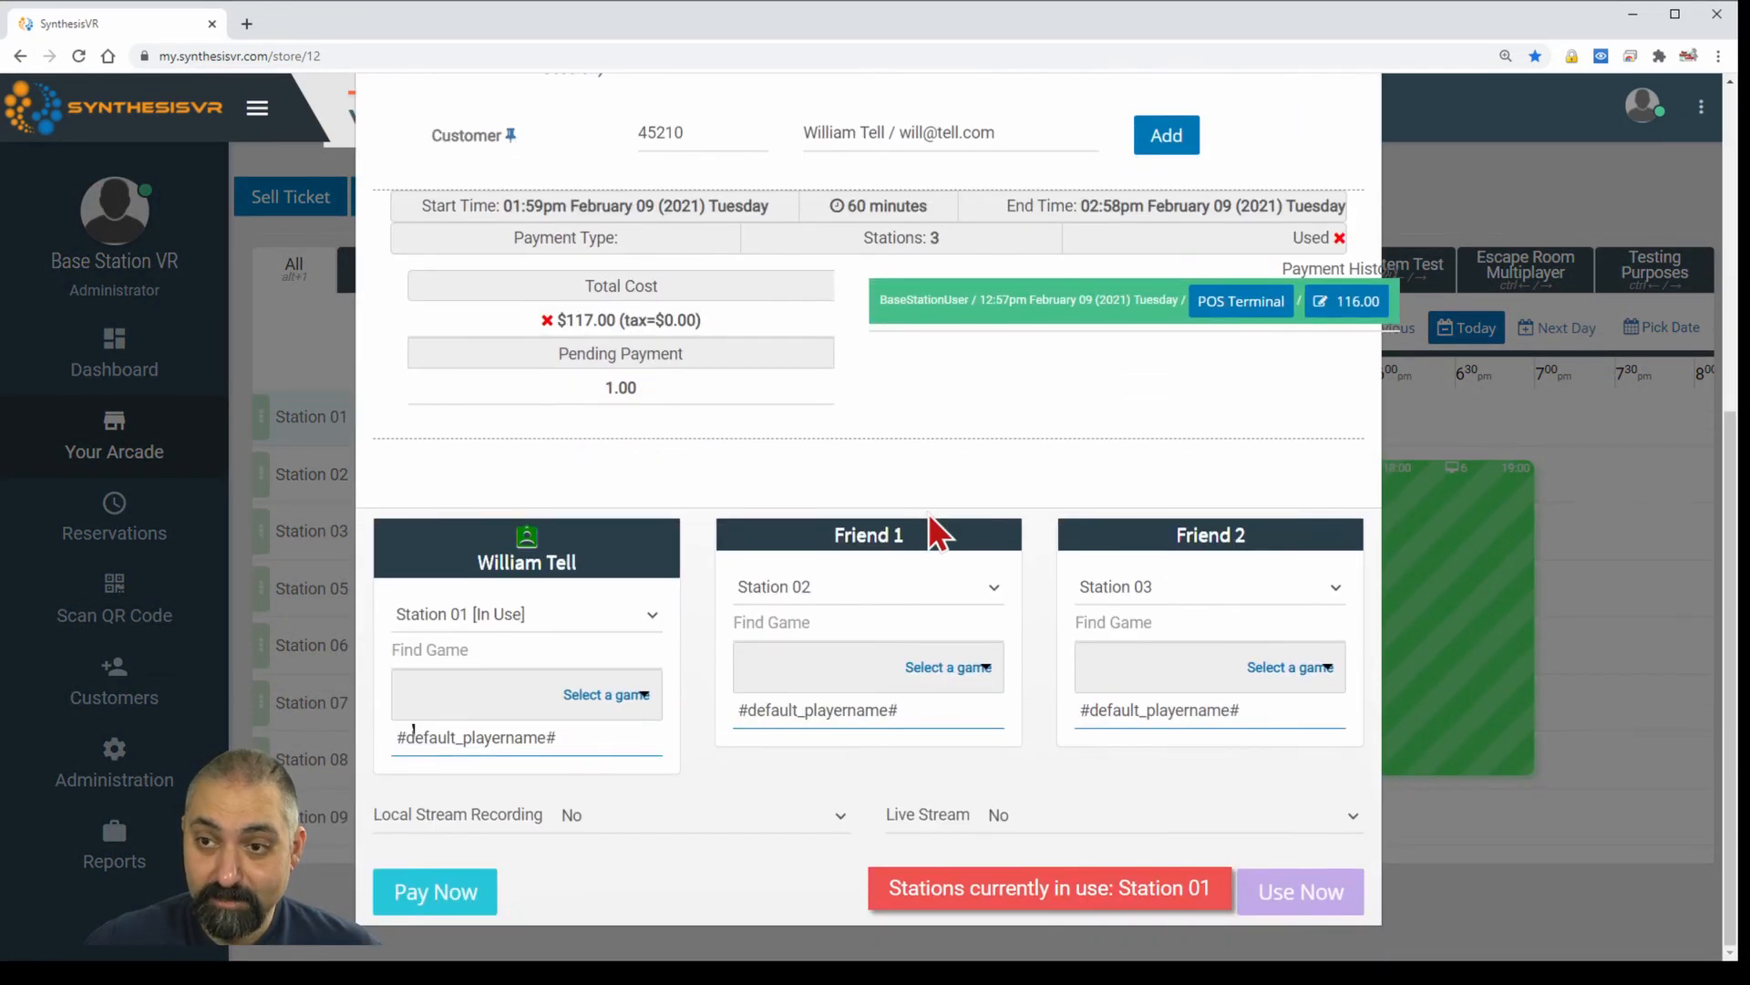
pyautogui.scroll(3, 928, 513)
pyautogui.scroll(-1, 928, 512)
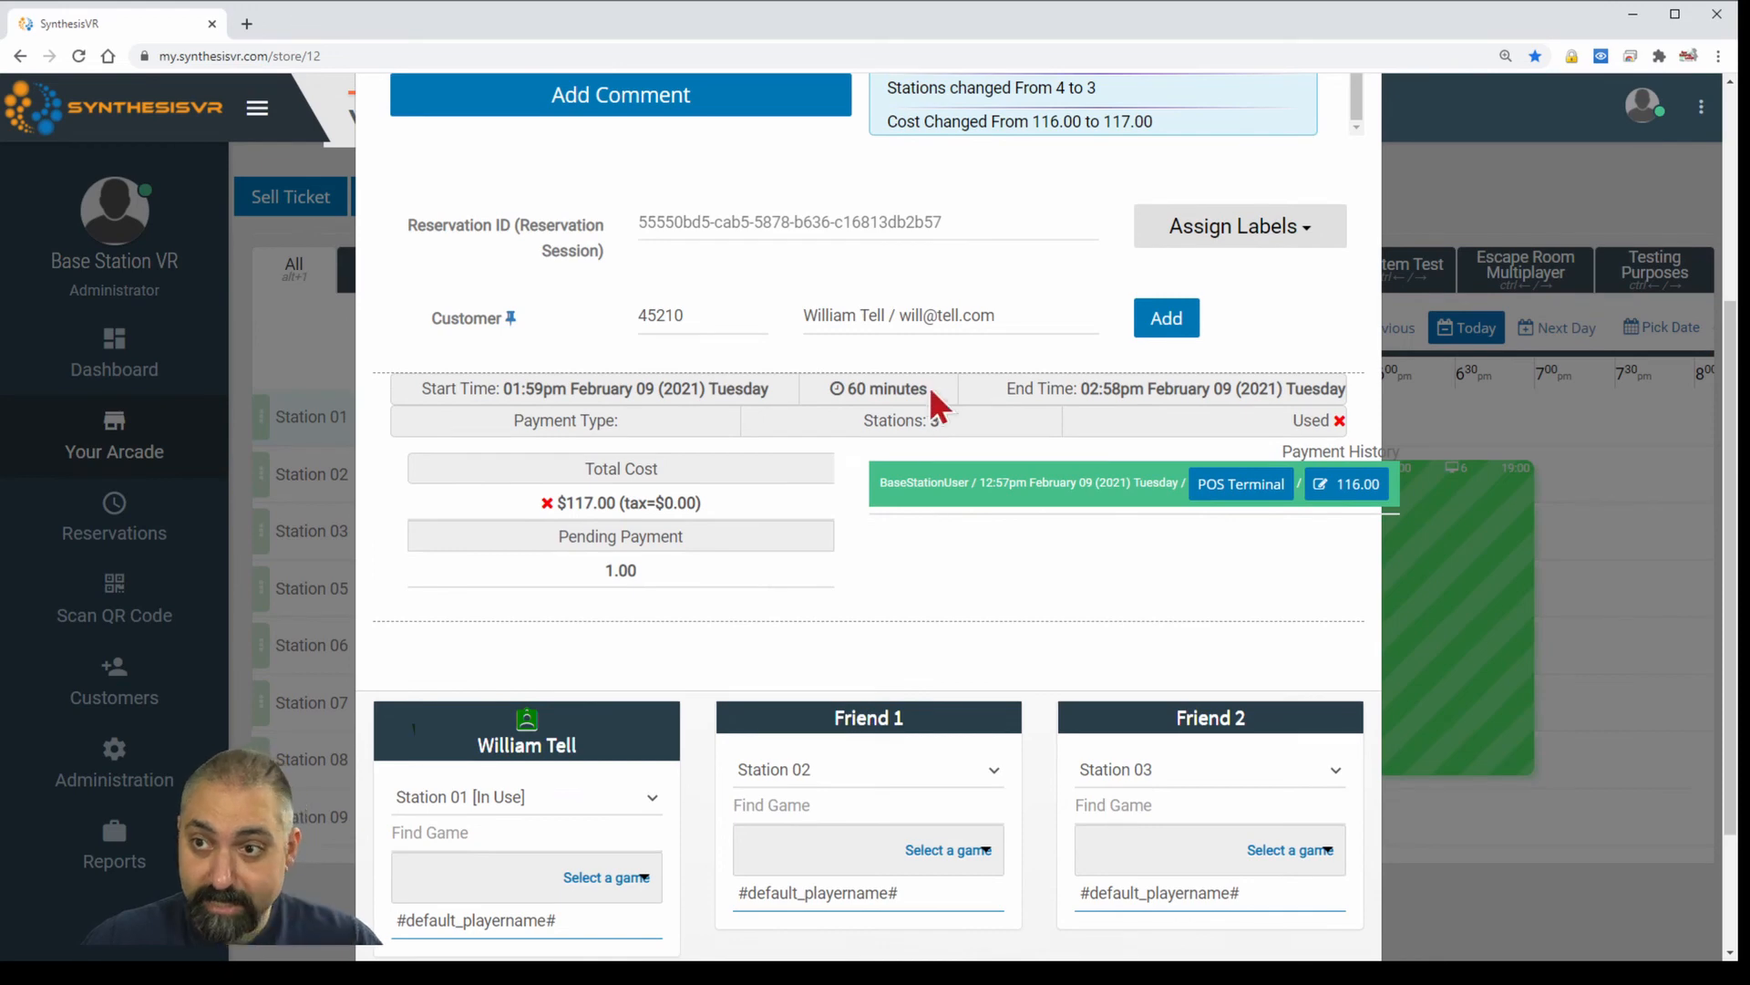
pyautogui.scroll(2, 1015, 258)
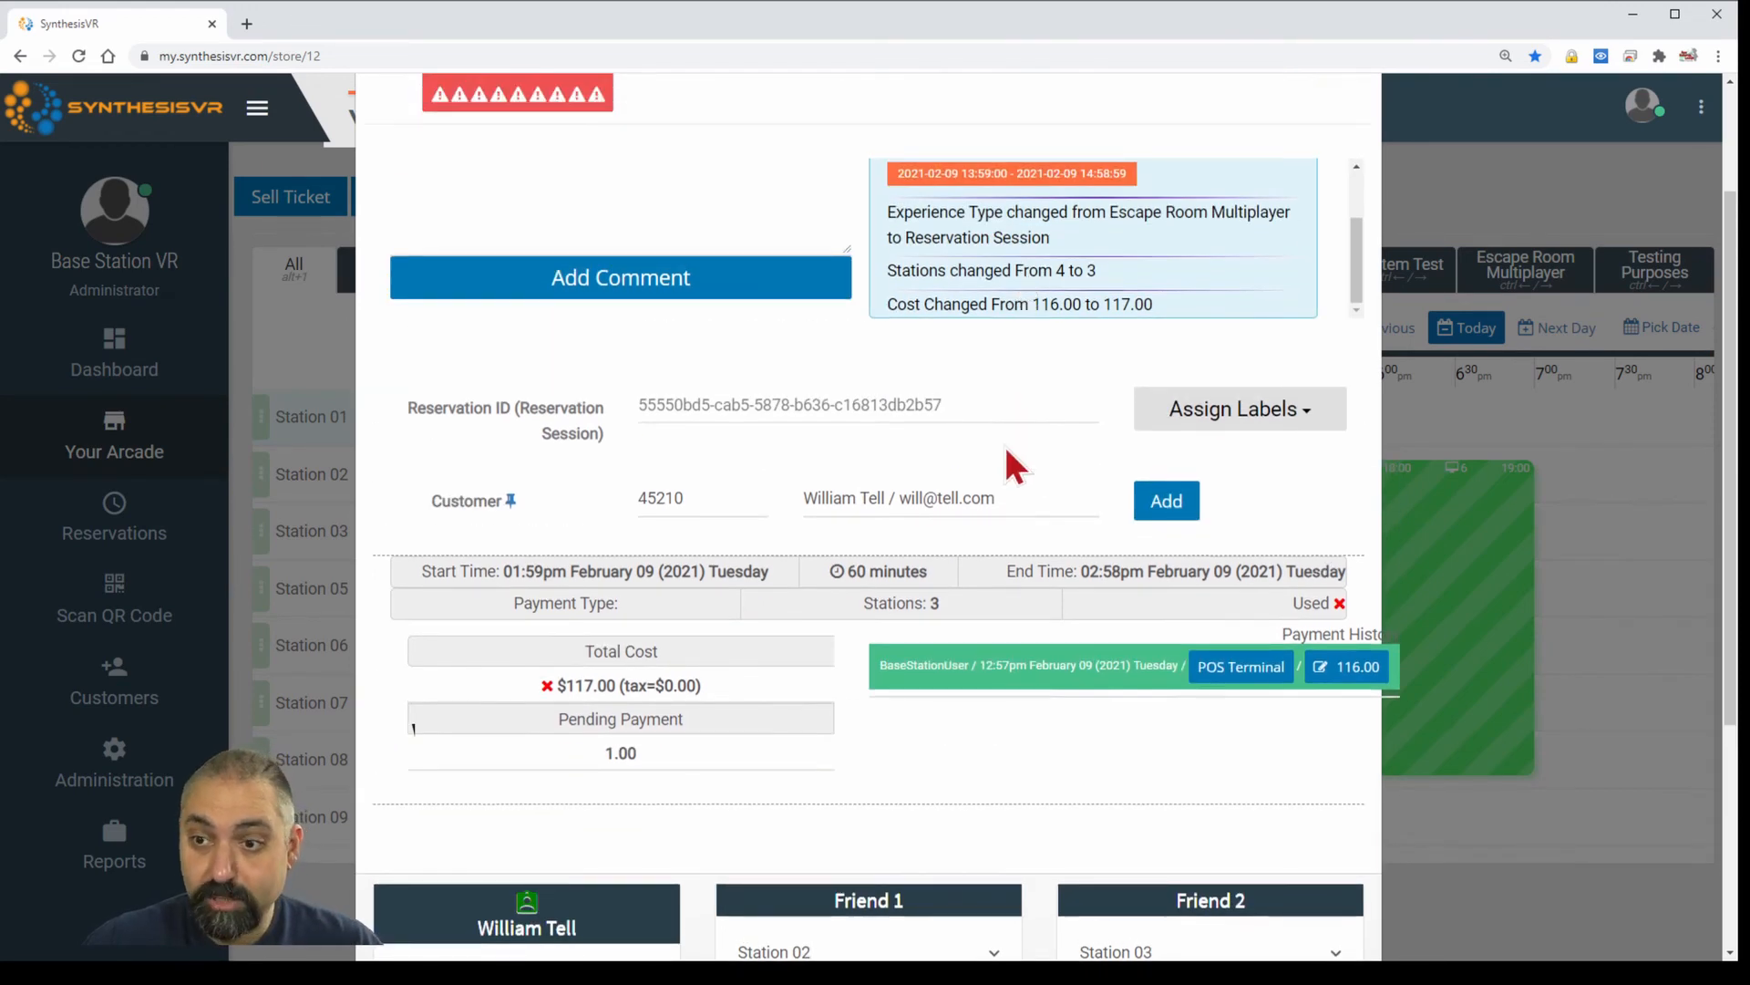
pyautogui.scroll(-4, 1004, 456)
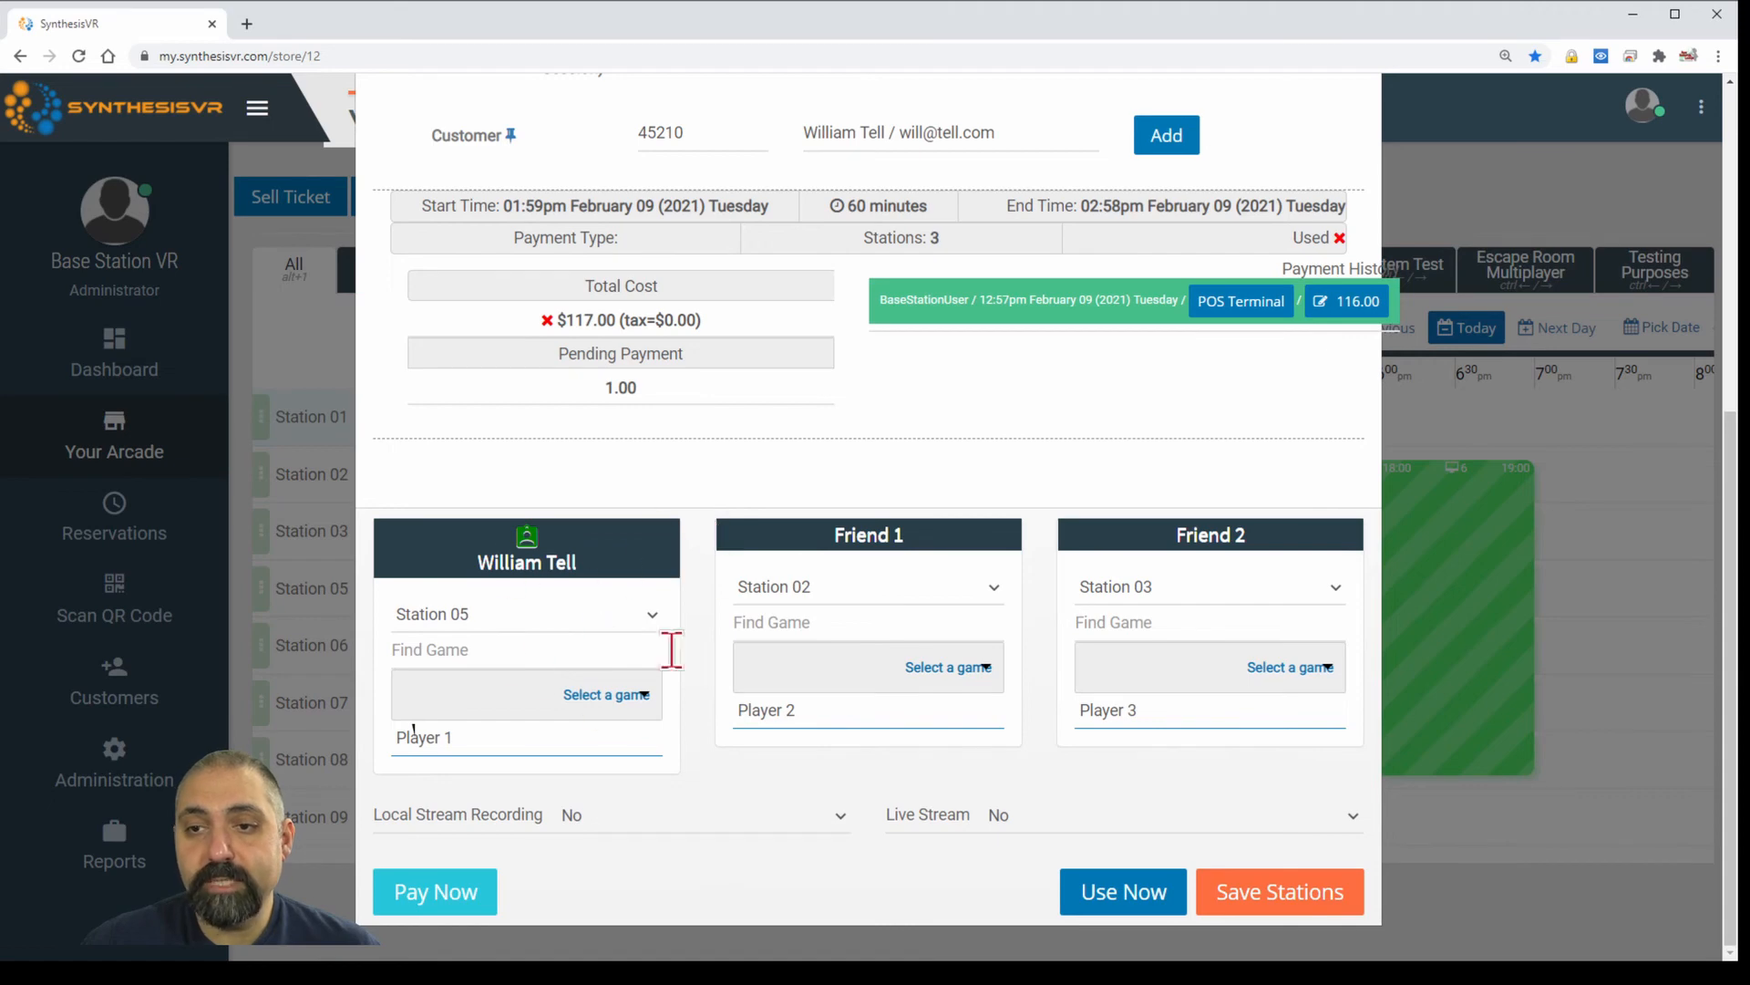
pyautogui.click(1277, 898)
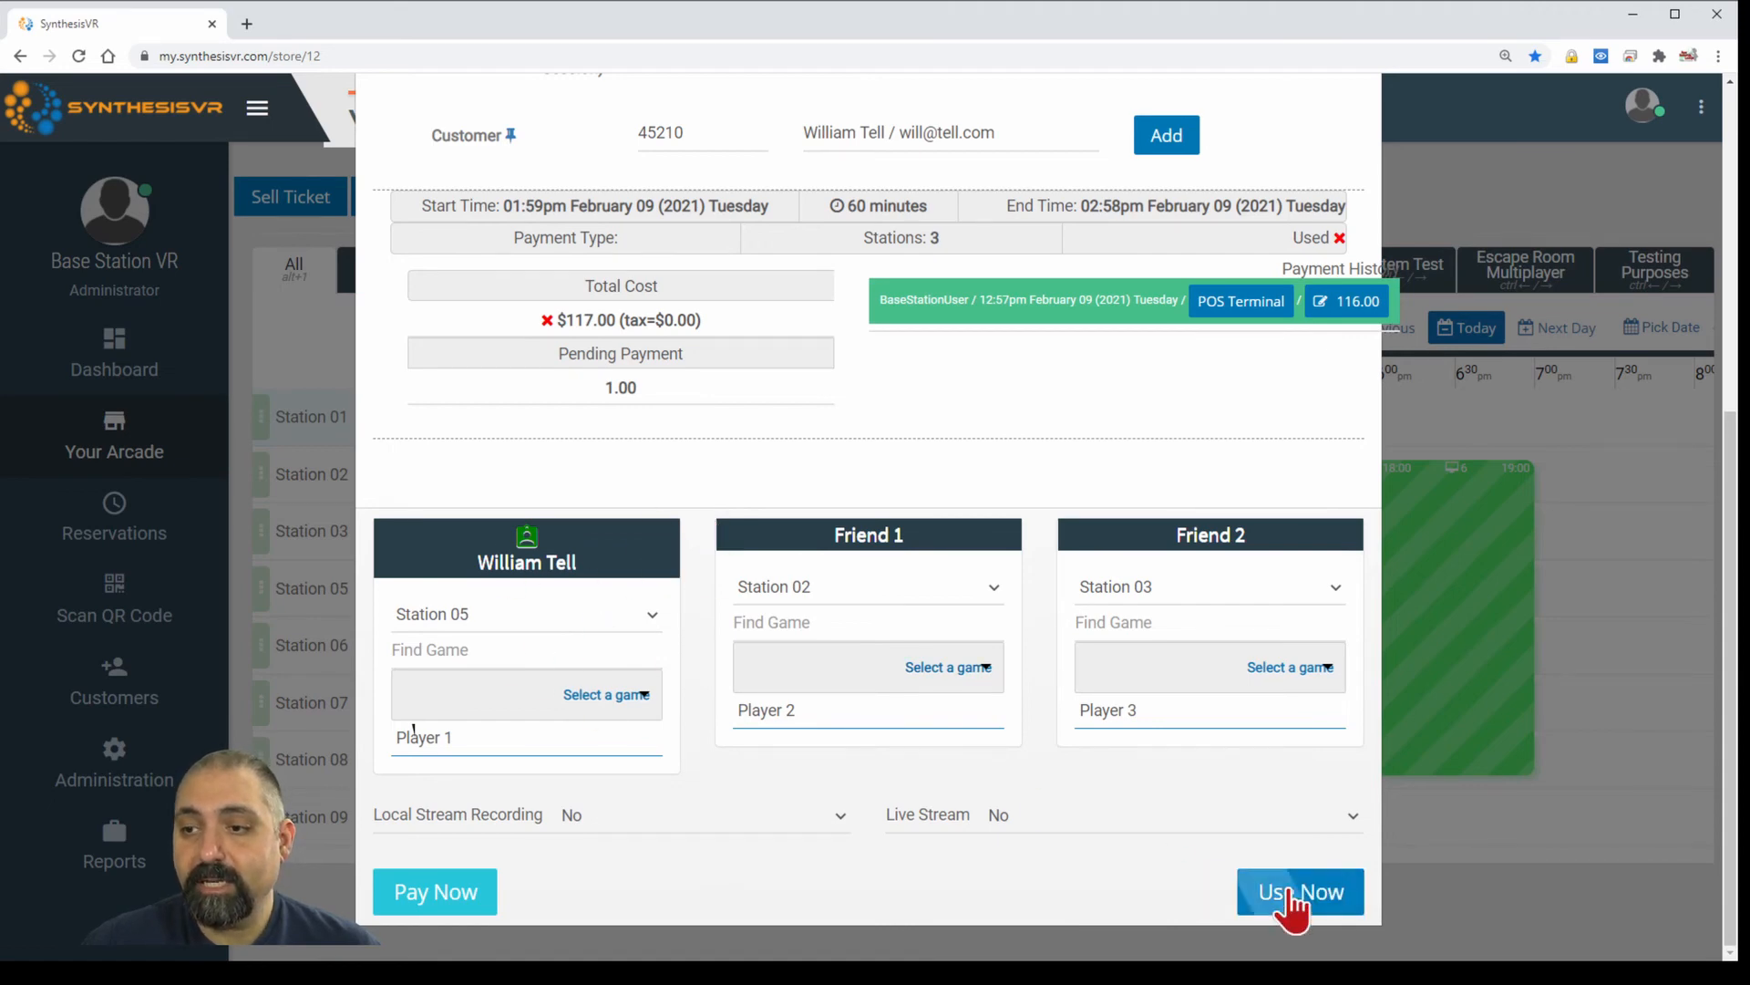
pyautogui.scroll(5, 1338, 515)
pyautogui.click(1346, 197)
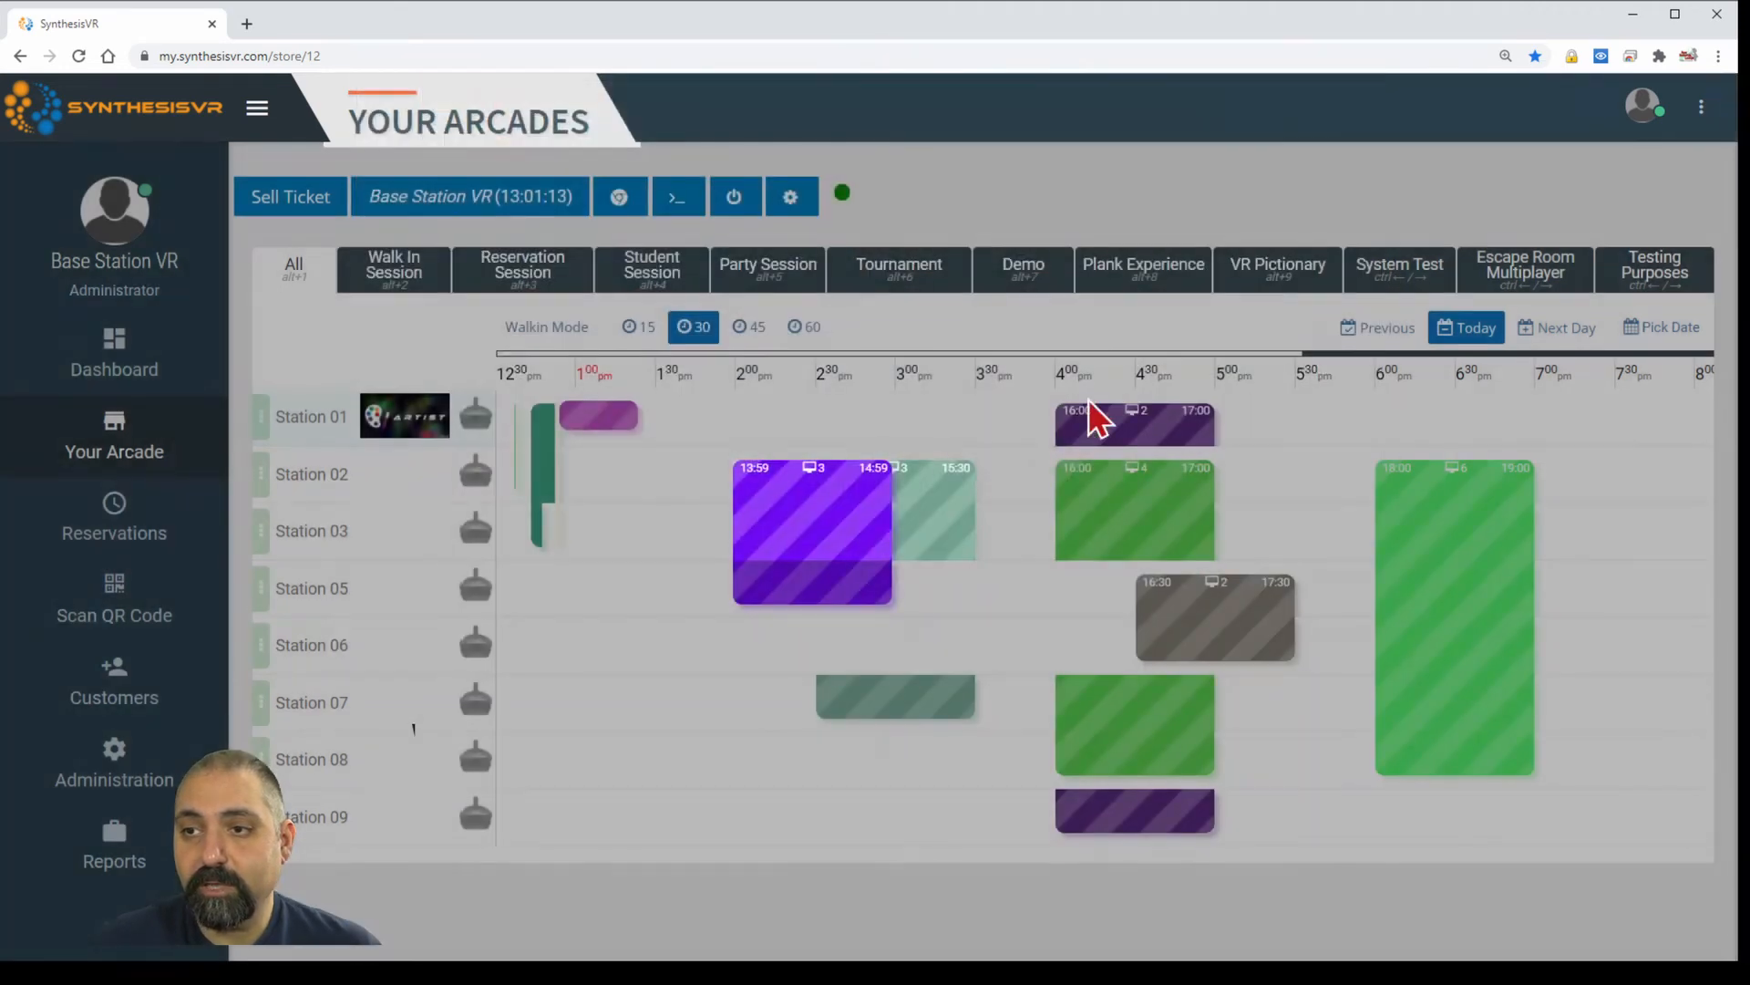
pyautogui.moveTo(800, 573)
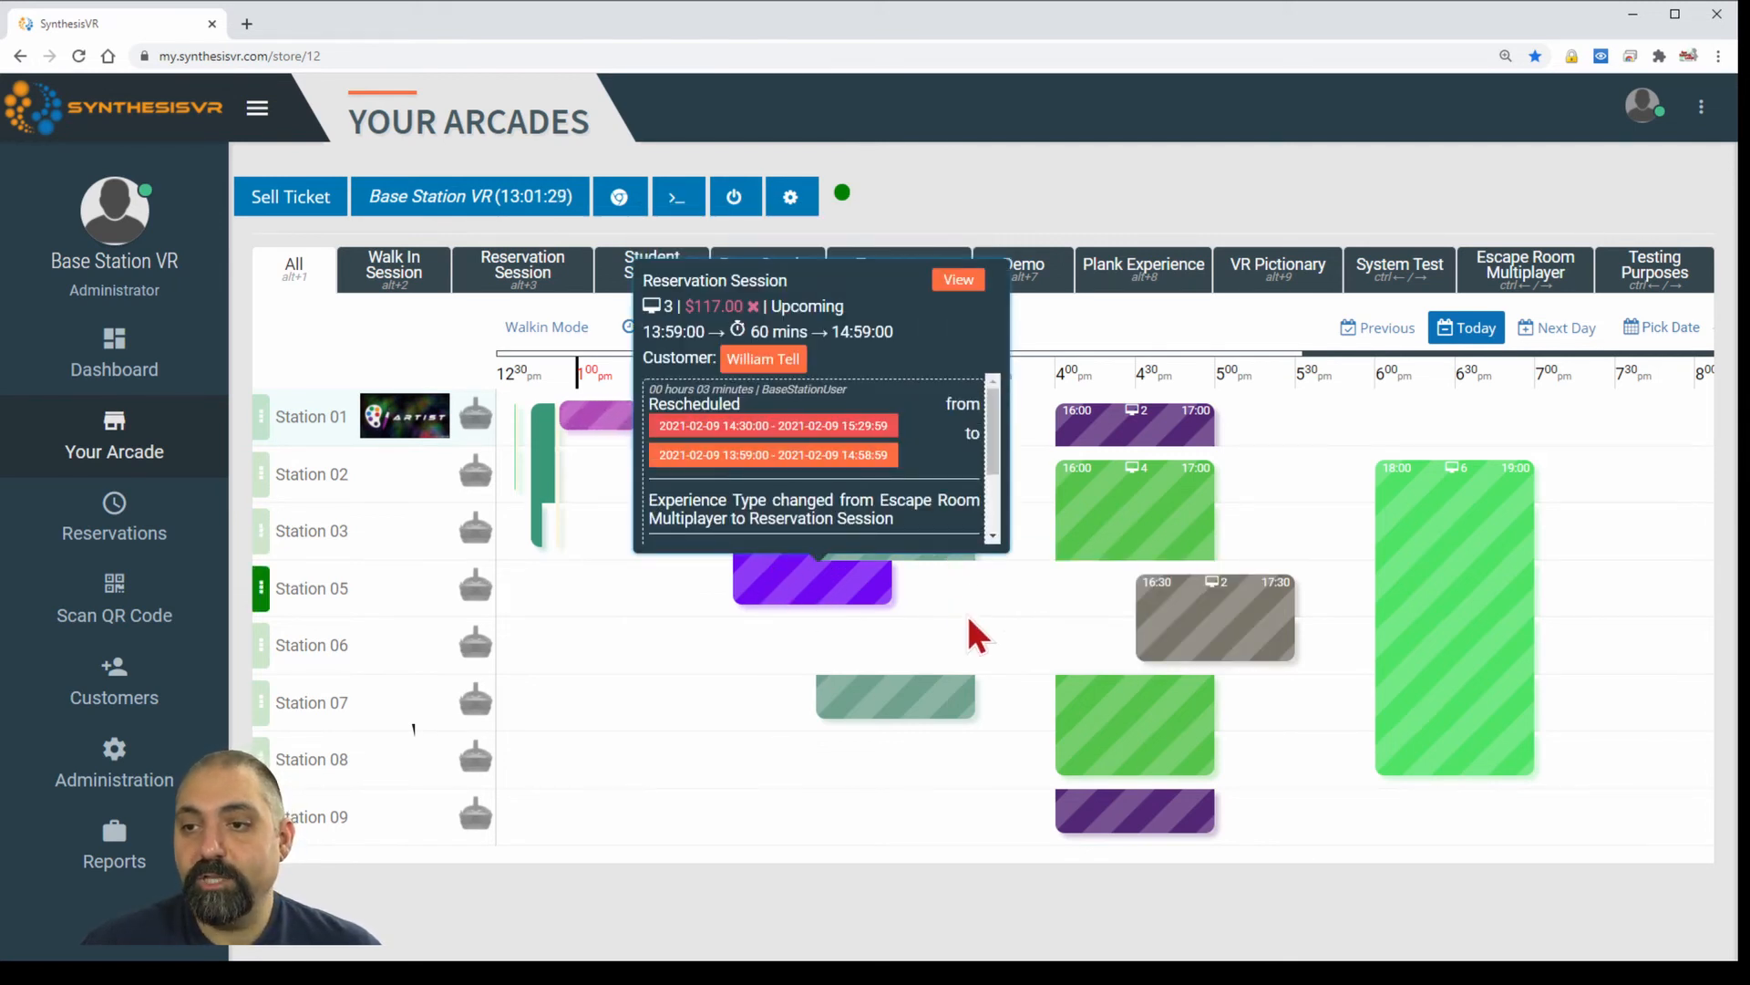
# Switch Friend 1 of the 13:59 booking to Station 07 and save the stations.
pyautogui.click(802, 591)
pyautogui.scroll(-5, 1234, 852)
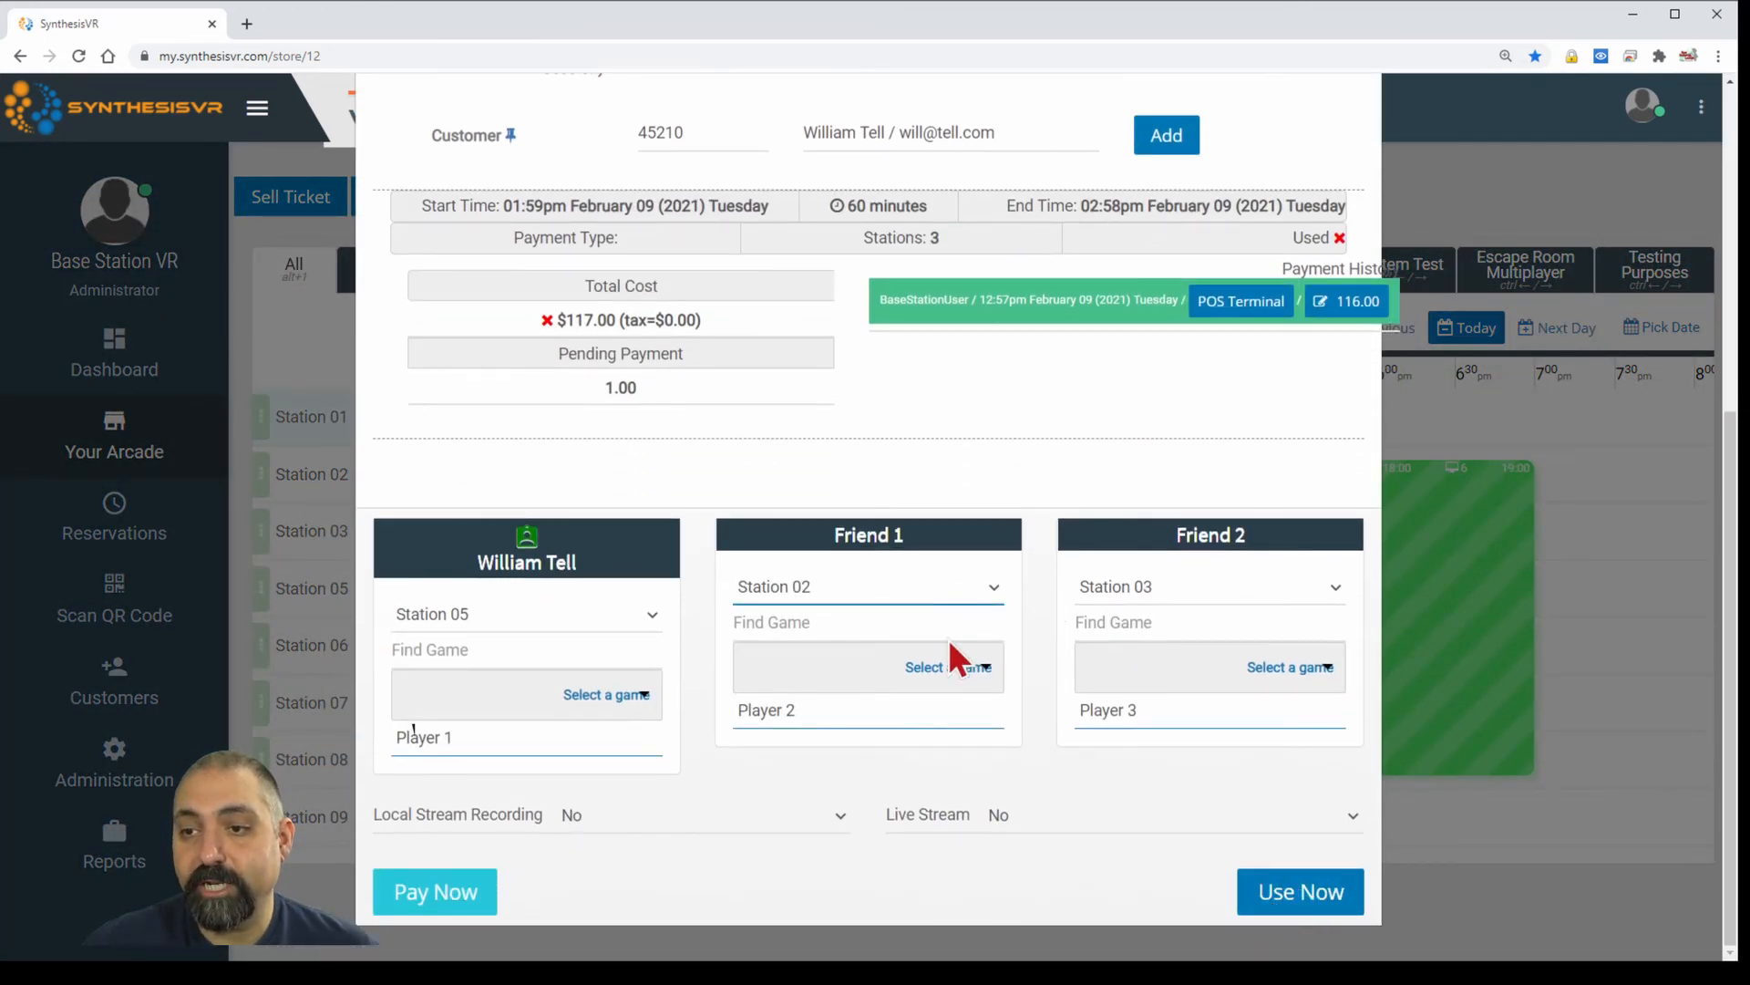
pyautogui.press('Up')
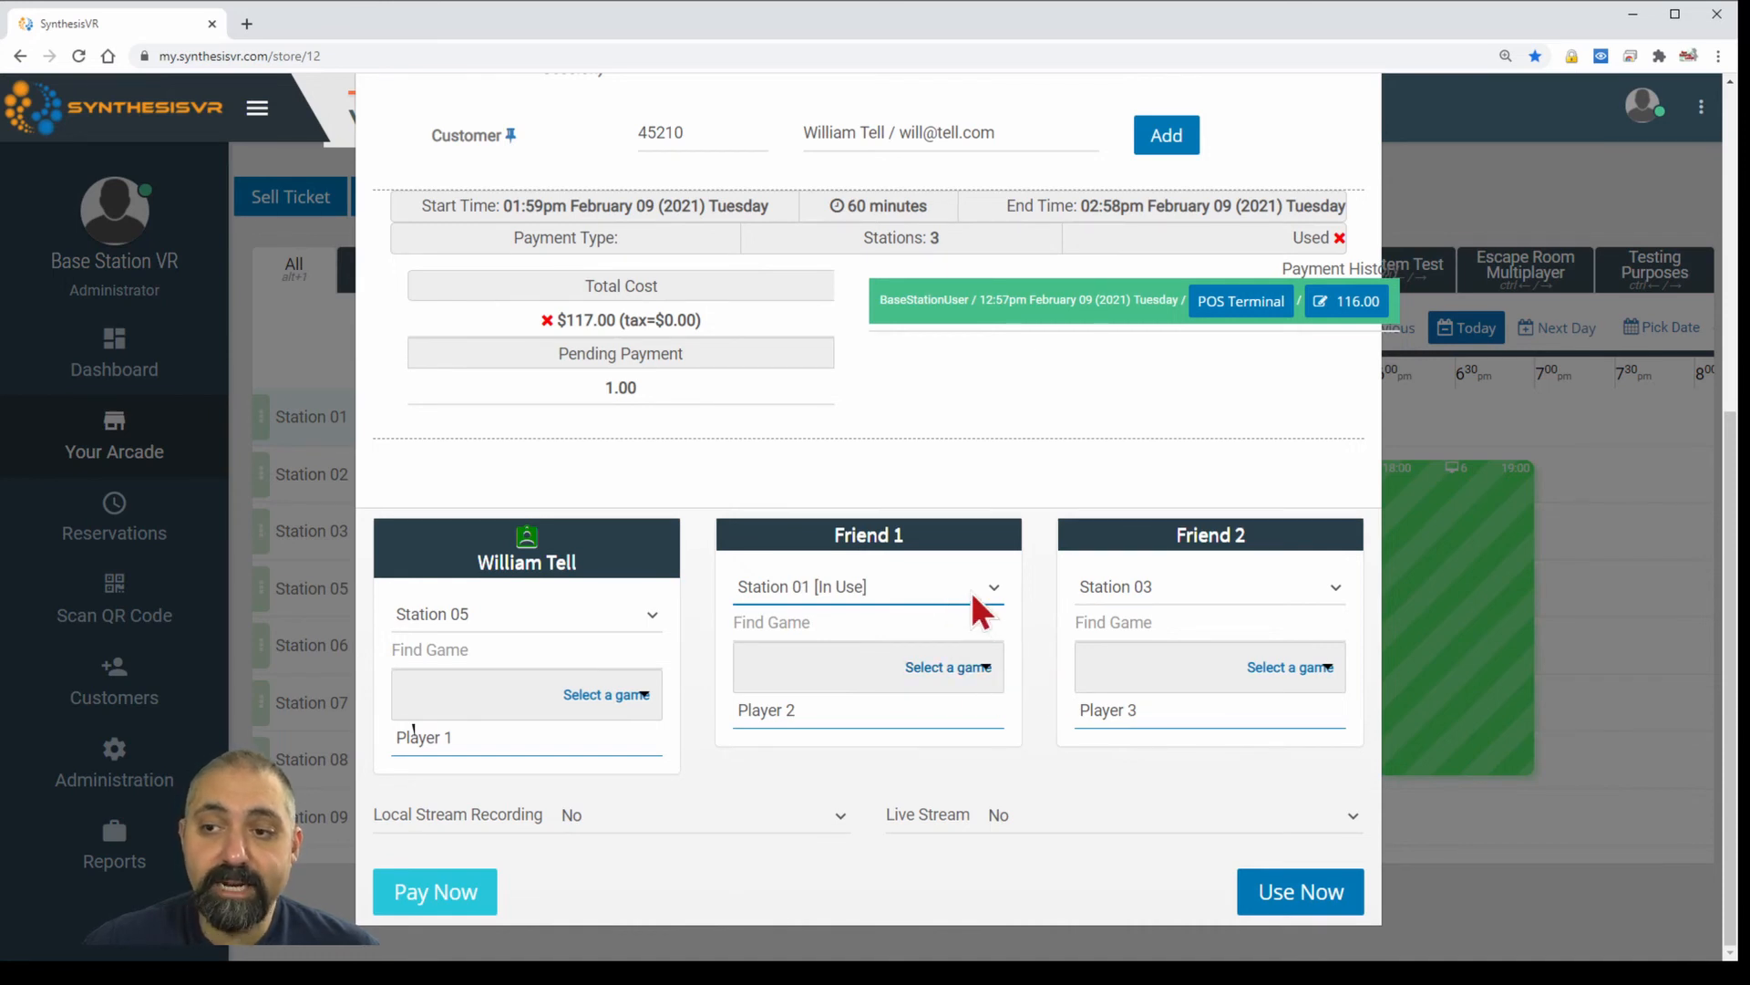
pyautogui.click(943, 675)
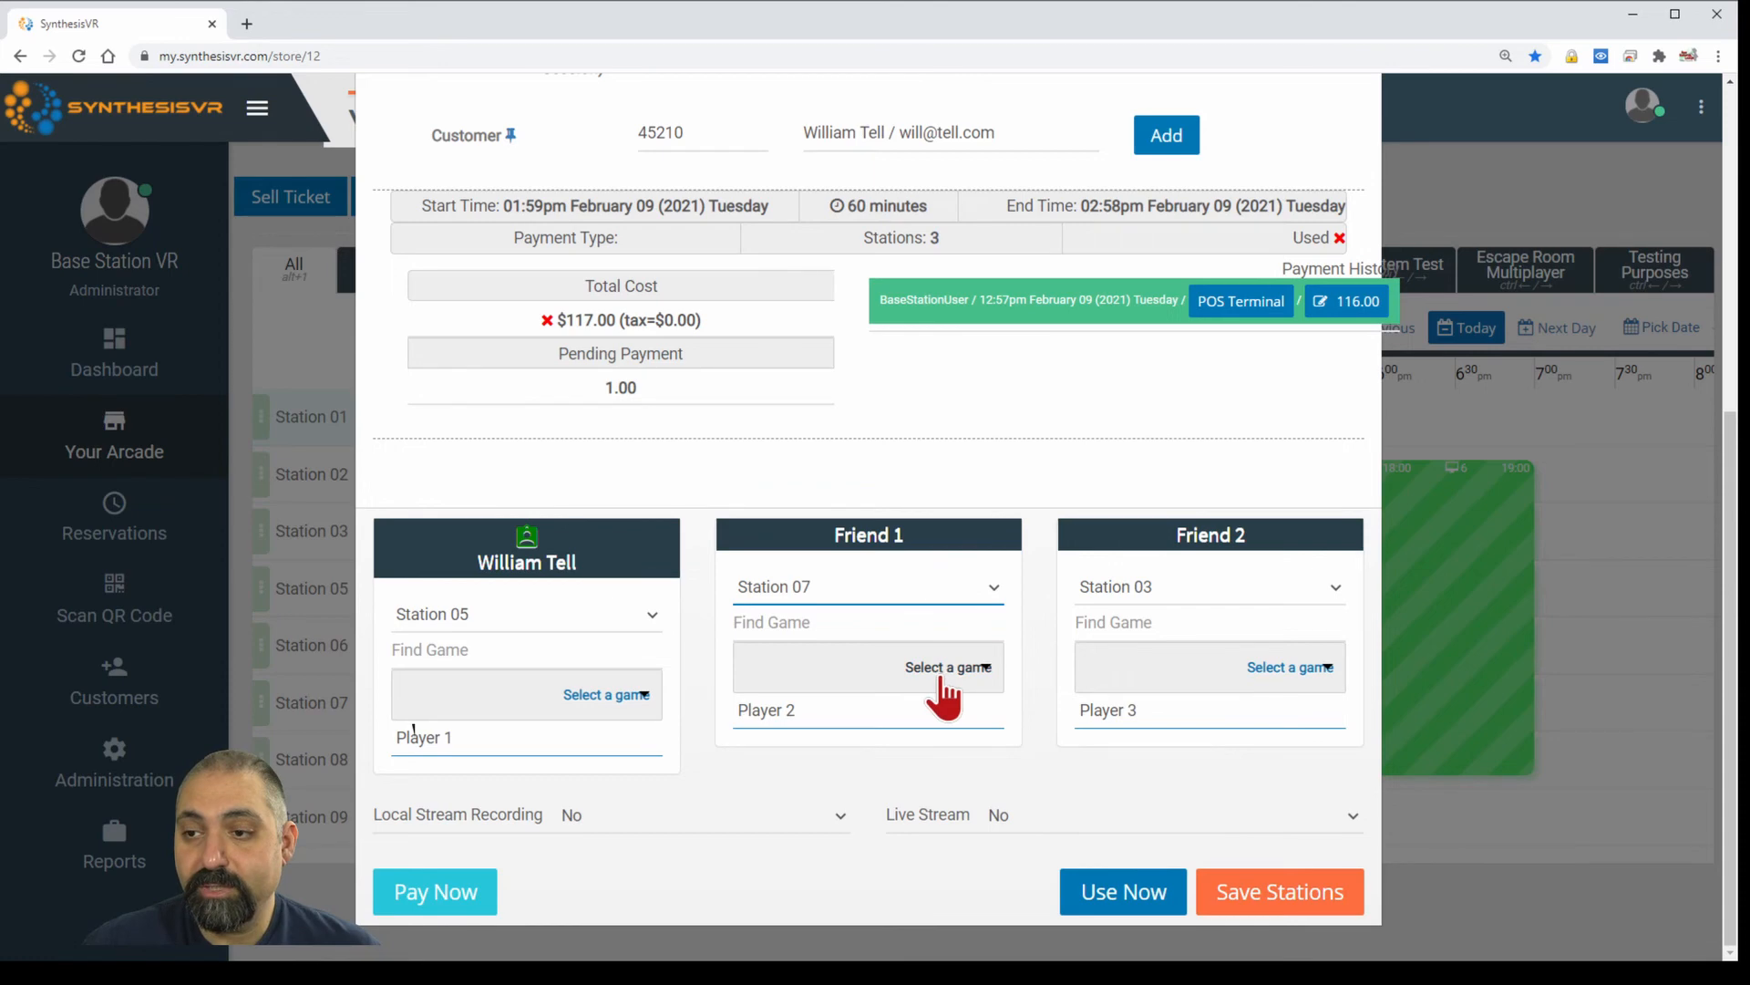
pyautogui.click(1270, 903)
pyautogui.scroll(4, 1303, 447)
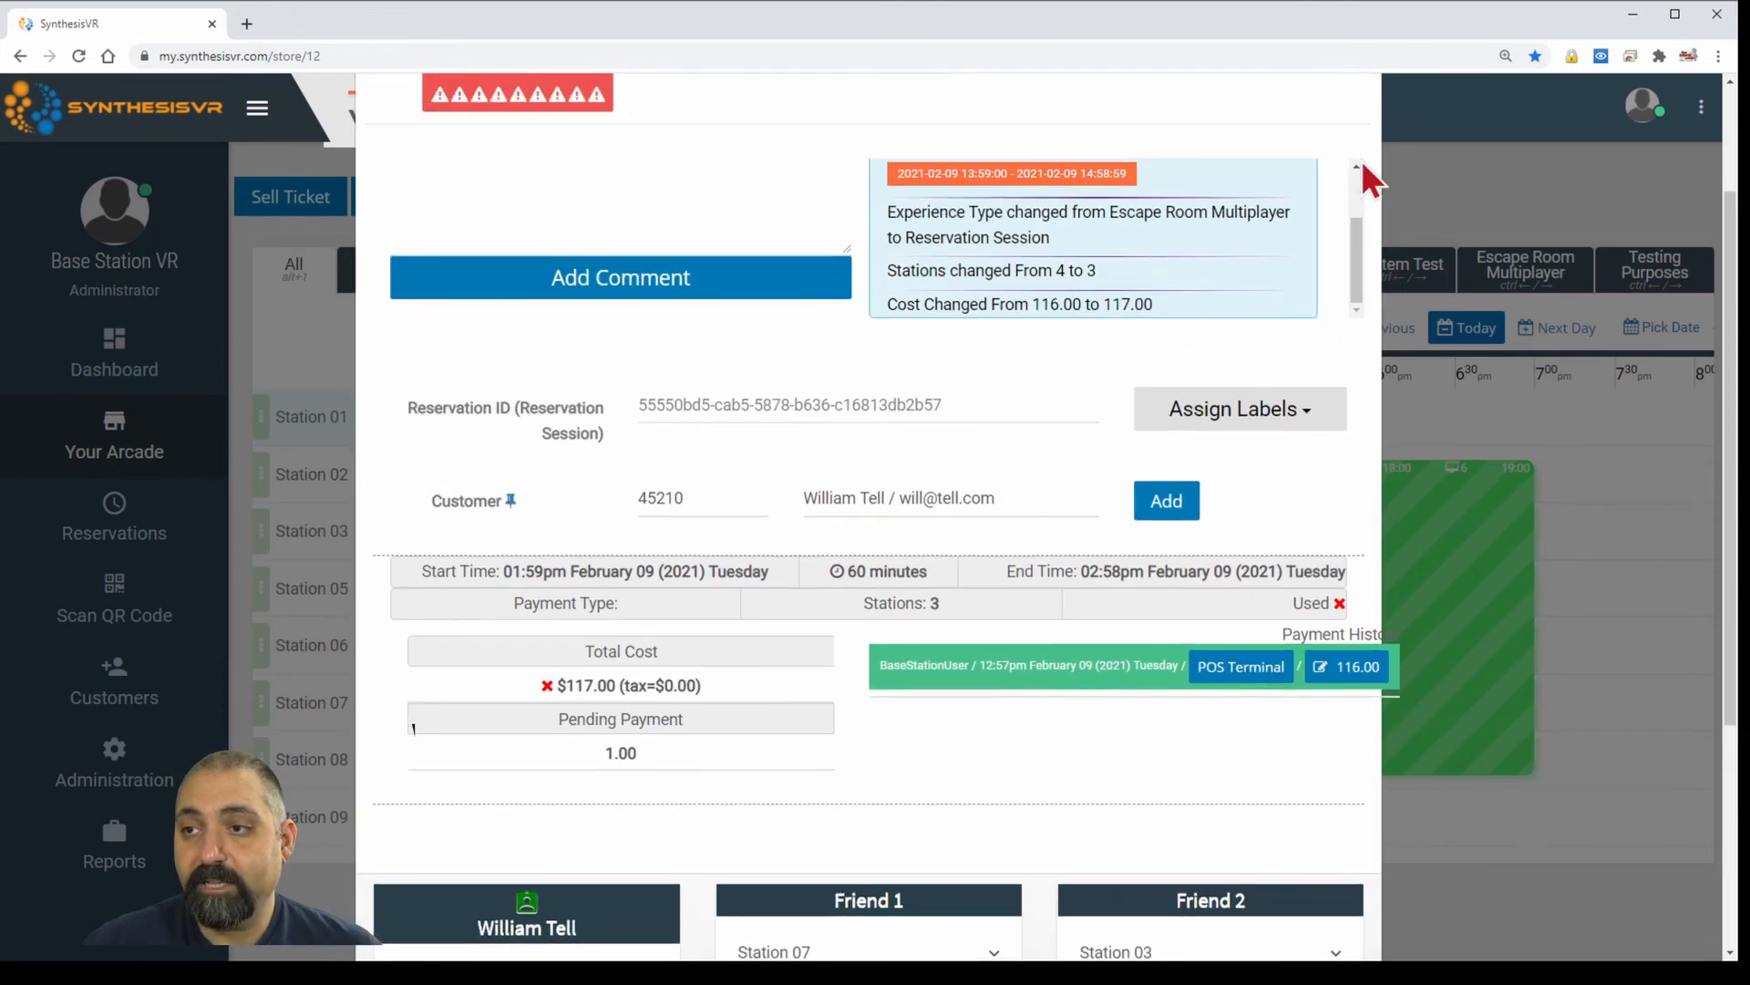
pyautogui.scroll(2, 1354, 164)
pyautogui.click(1349, 196)
pyautogui.moveTo(875, 597)
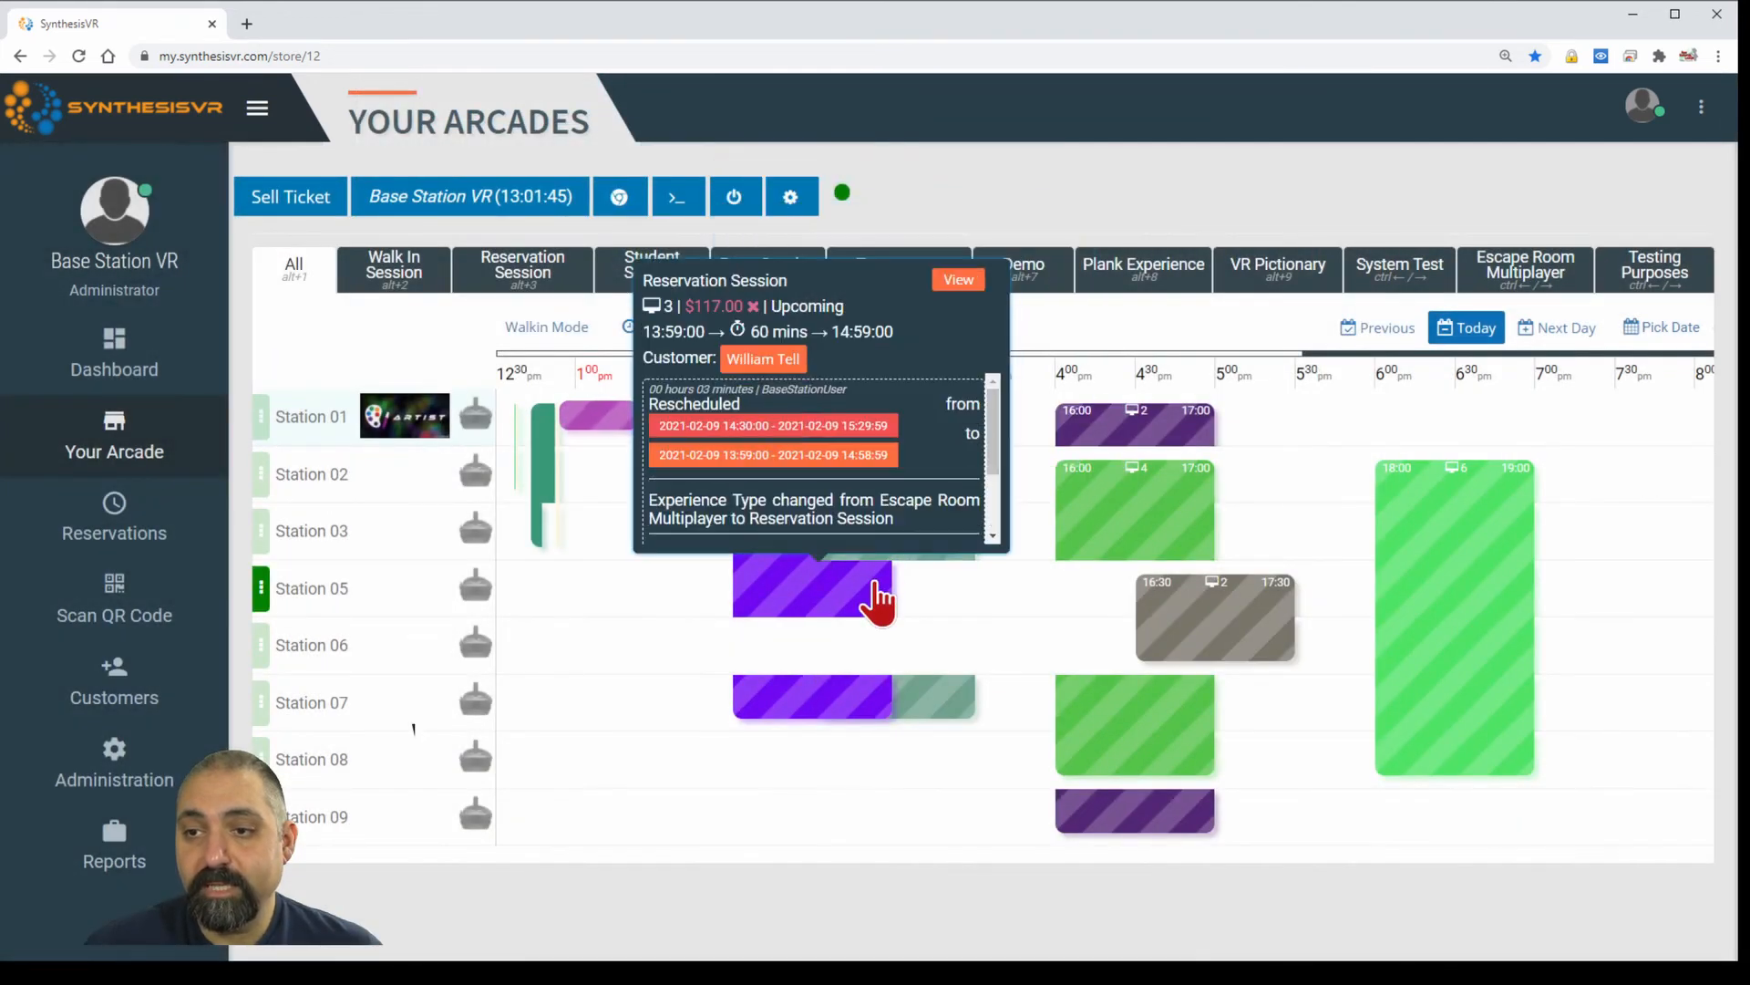
pyautogui.moveTo(961, 527)
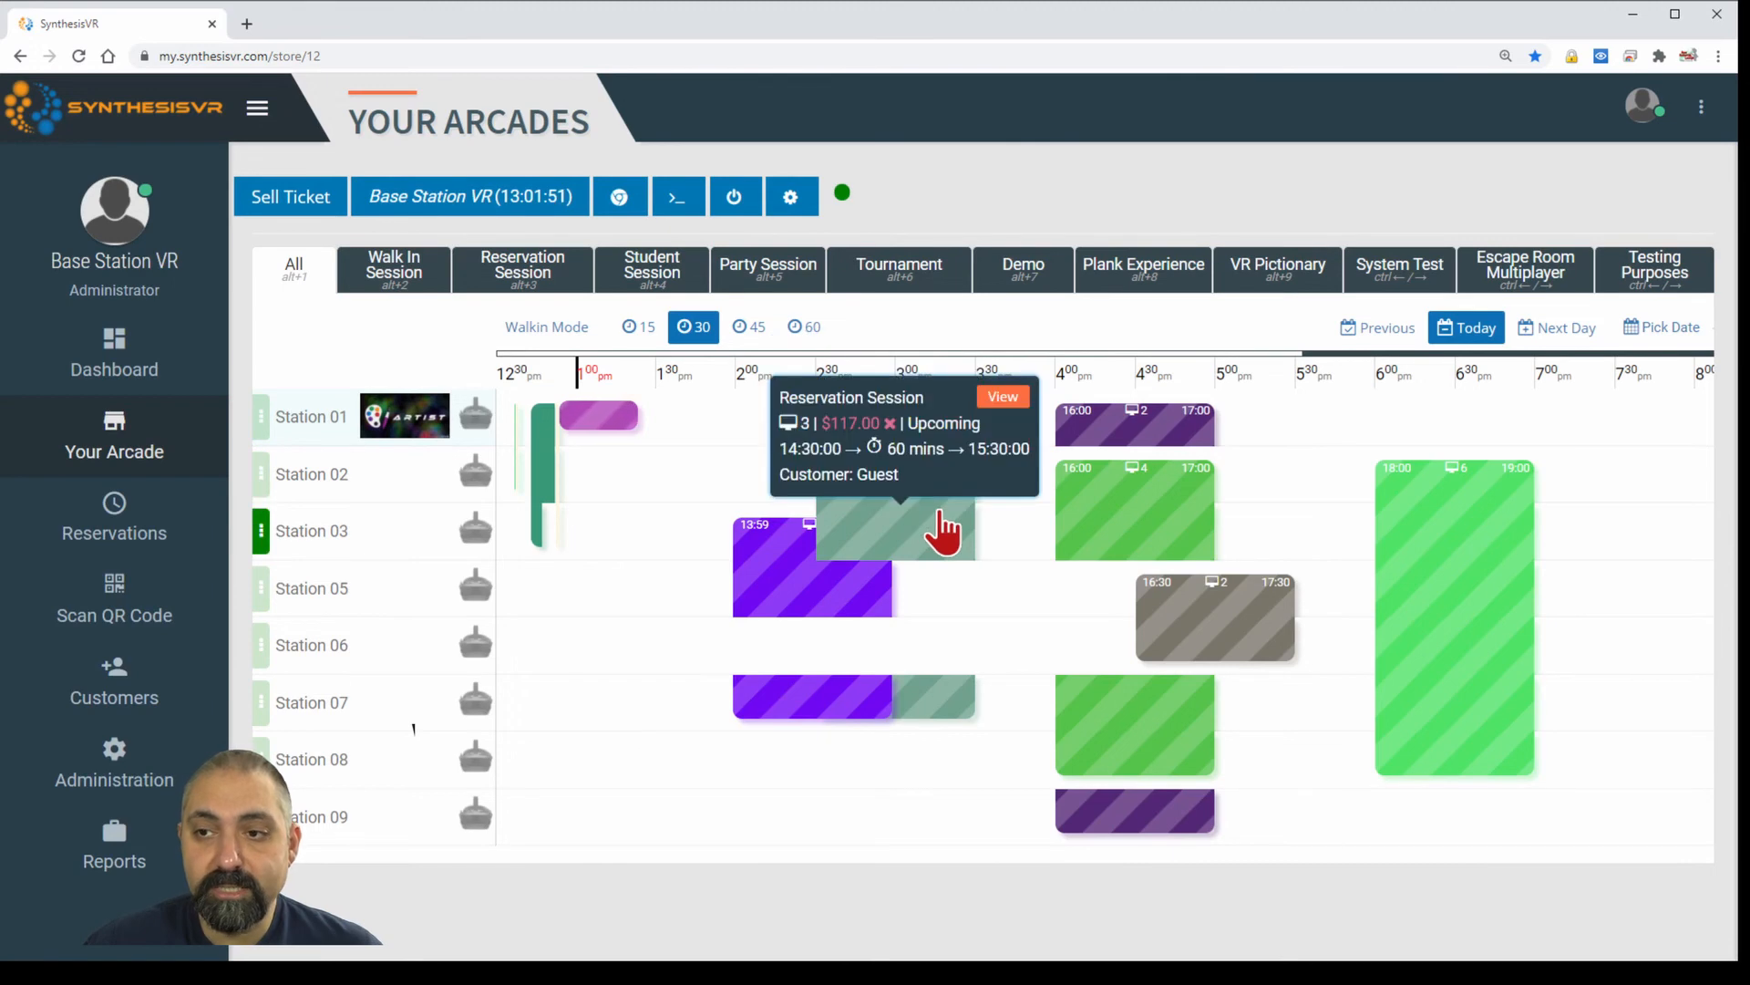
# Reassign Friend 2 of the 14:30 booking from Station 03 to Station 08, then close the details.
pyautogui.click(940, 515)
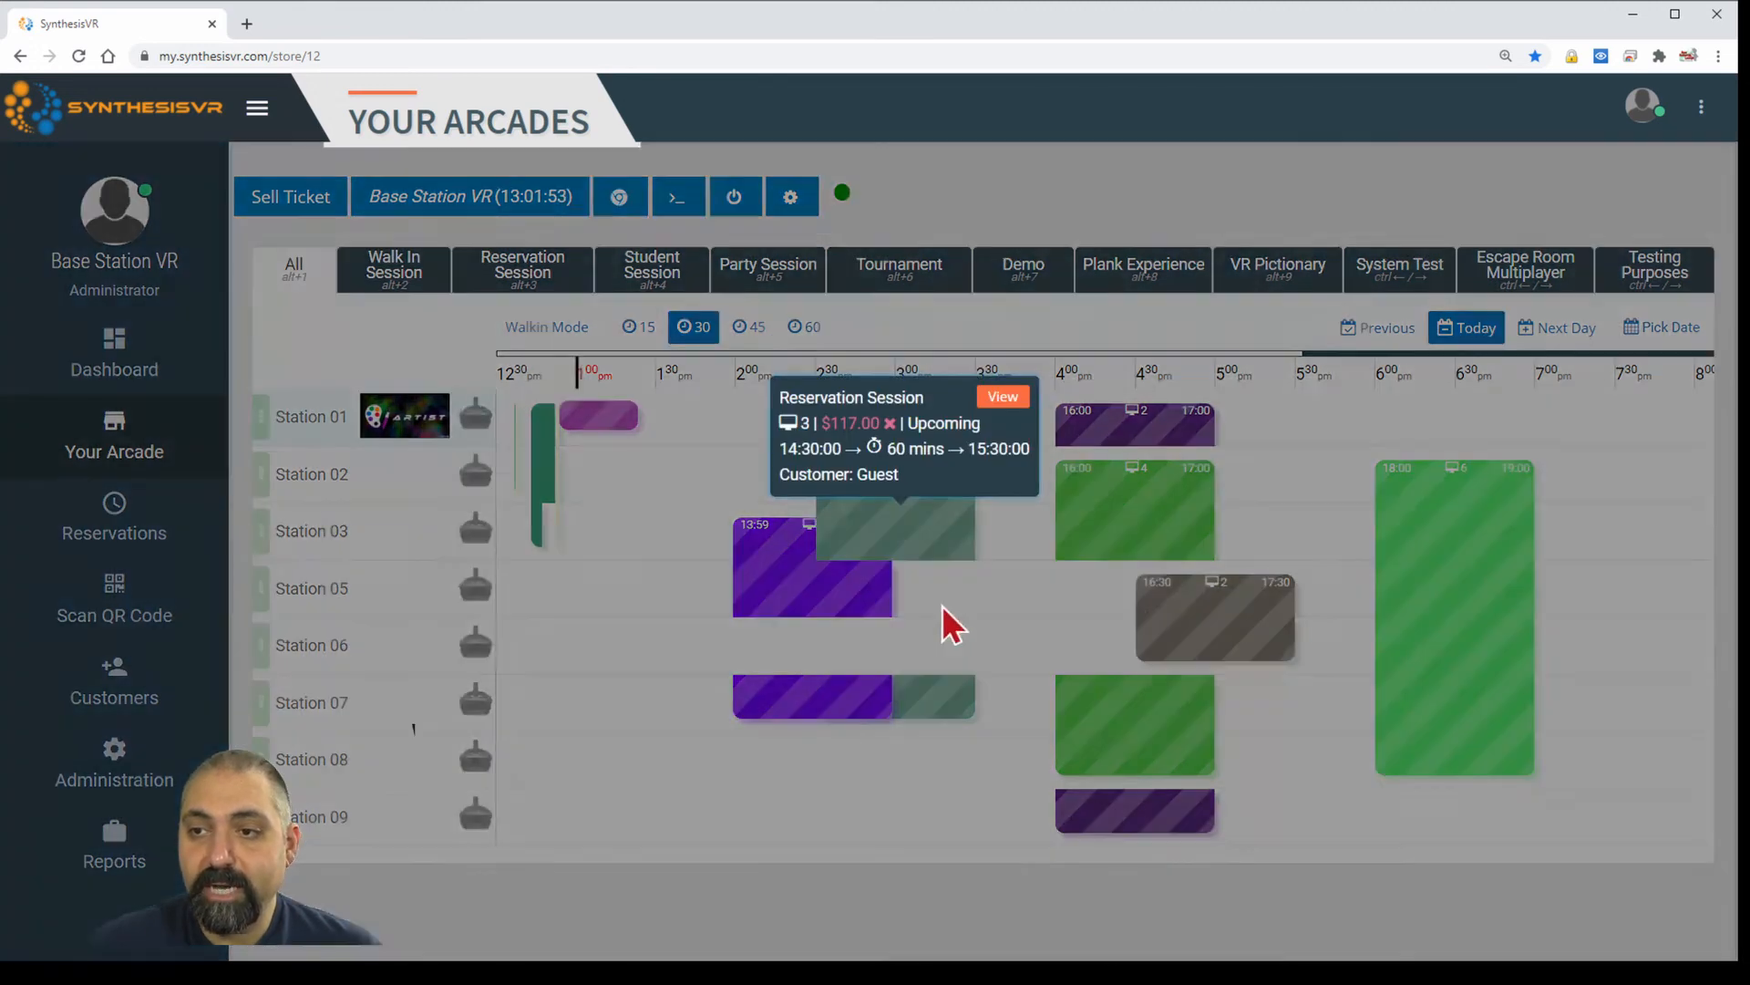
pyautogui.scroll(-3, 870, 550)
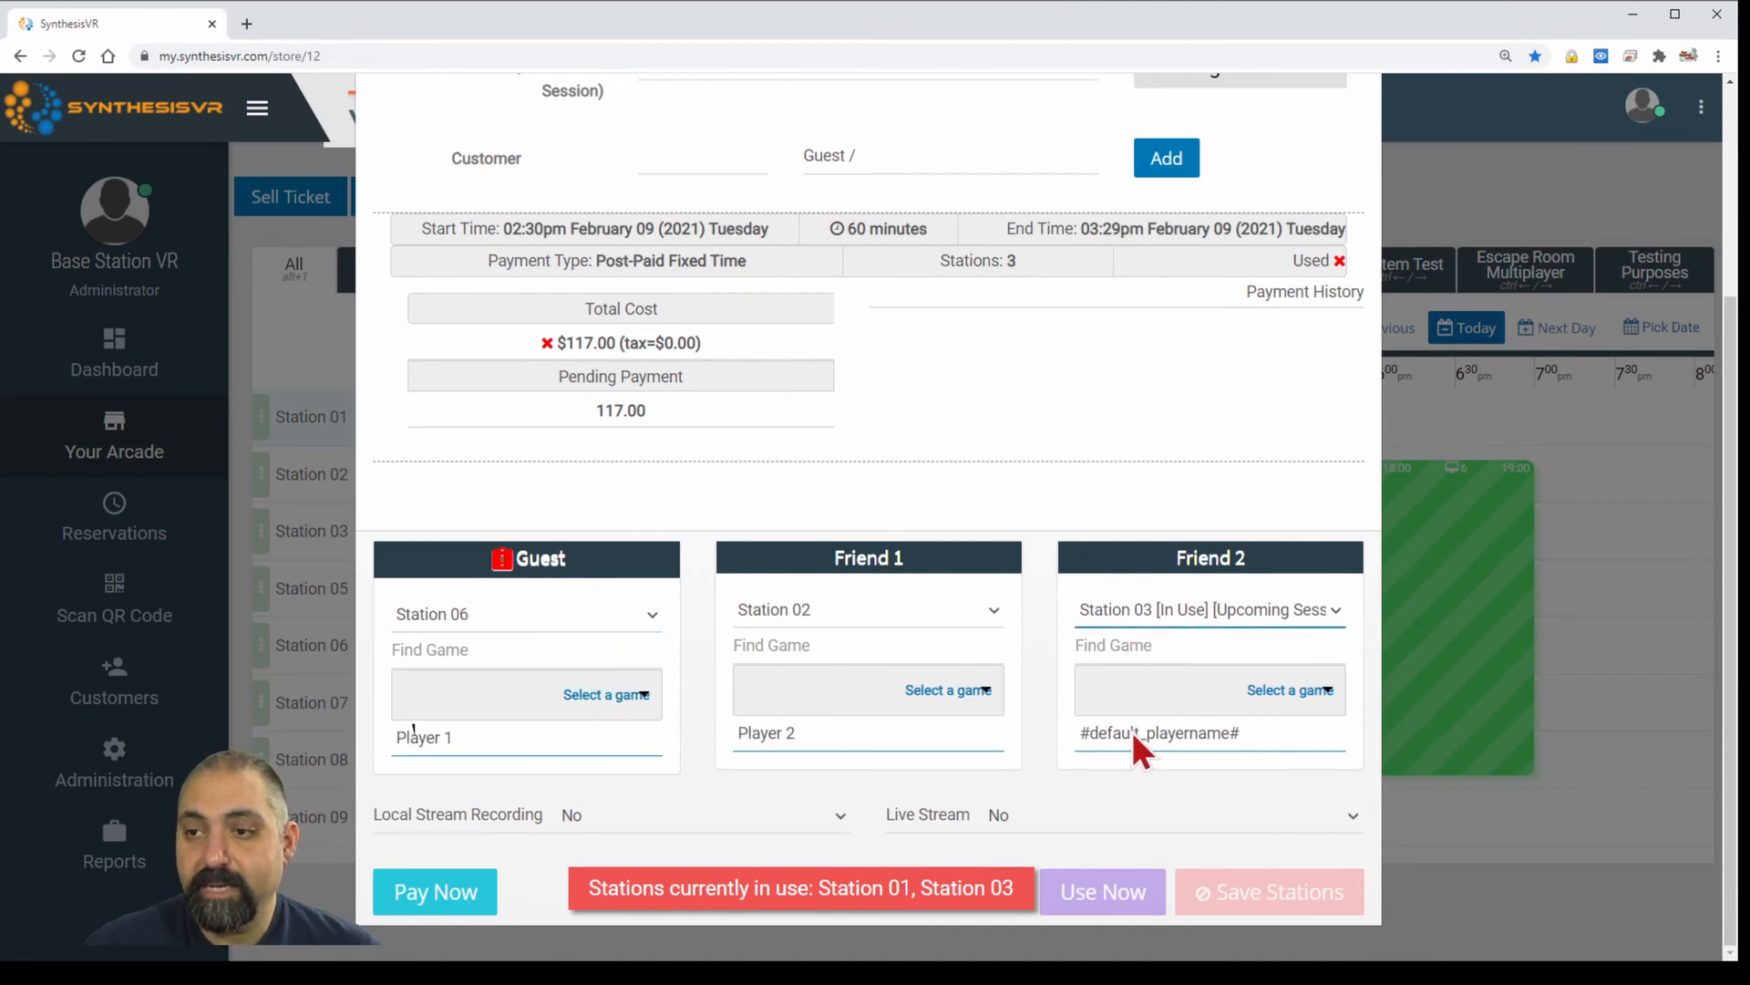
pyautogui.click(1234, 880)
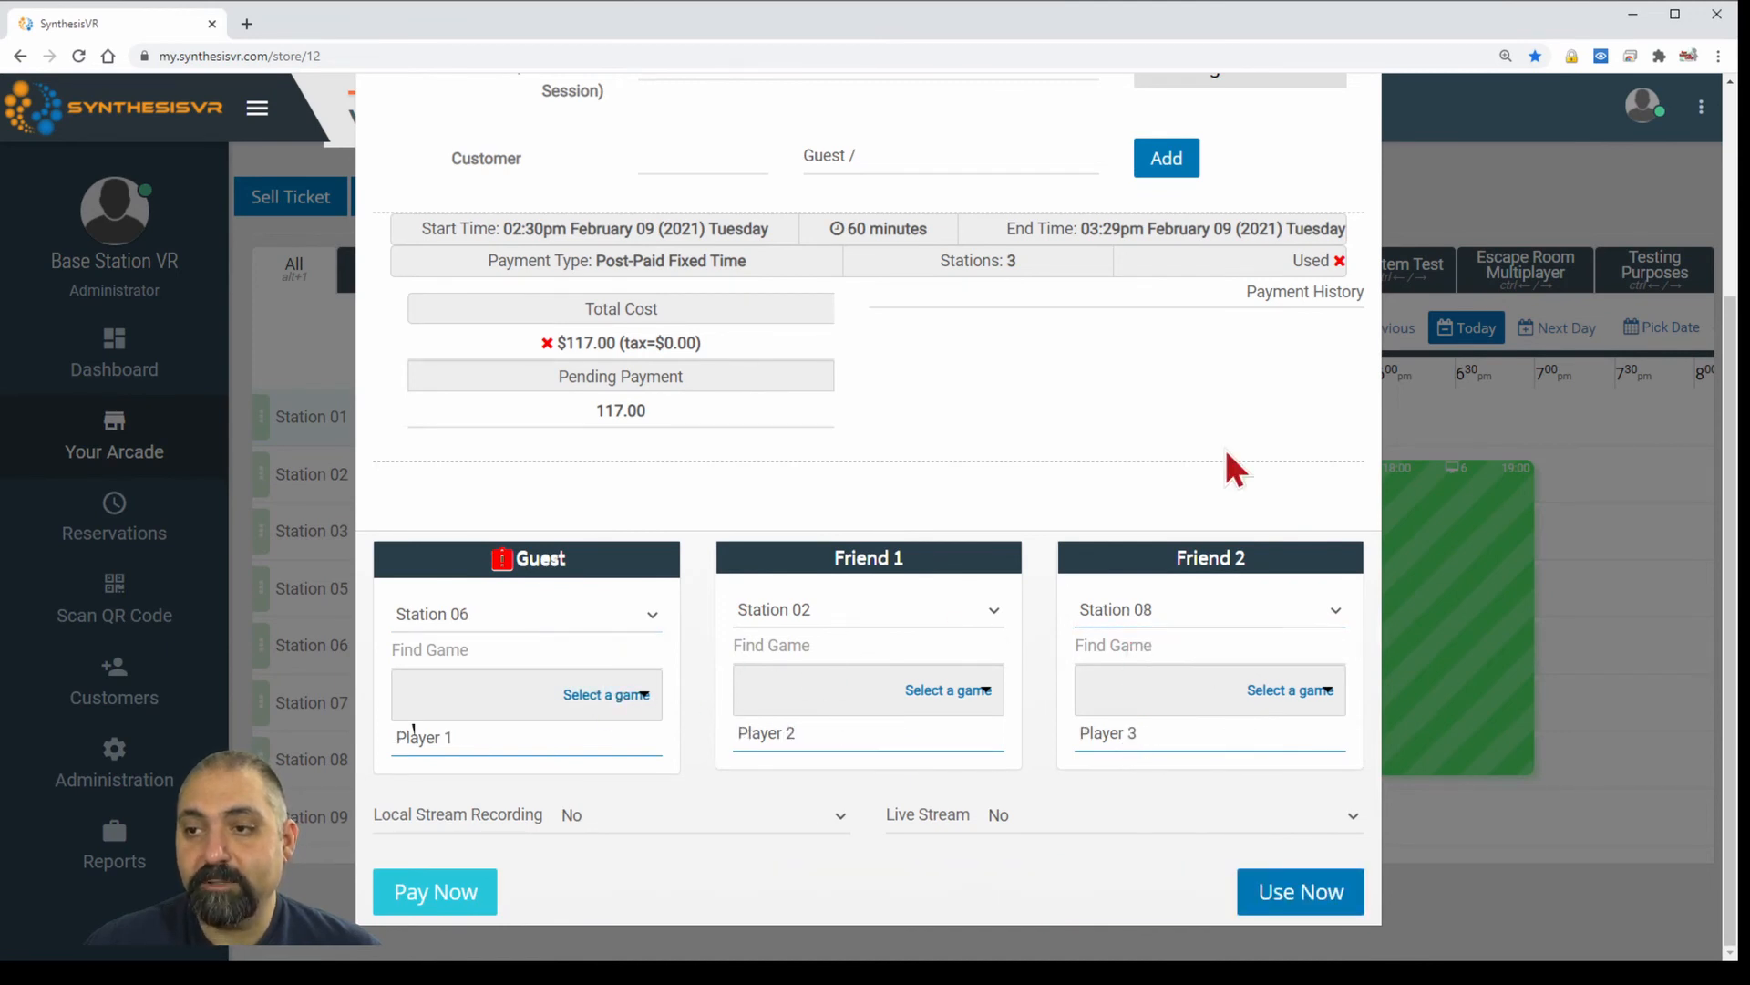
pyautogui.scroll(4, 1231, 427)
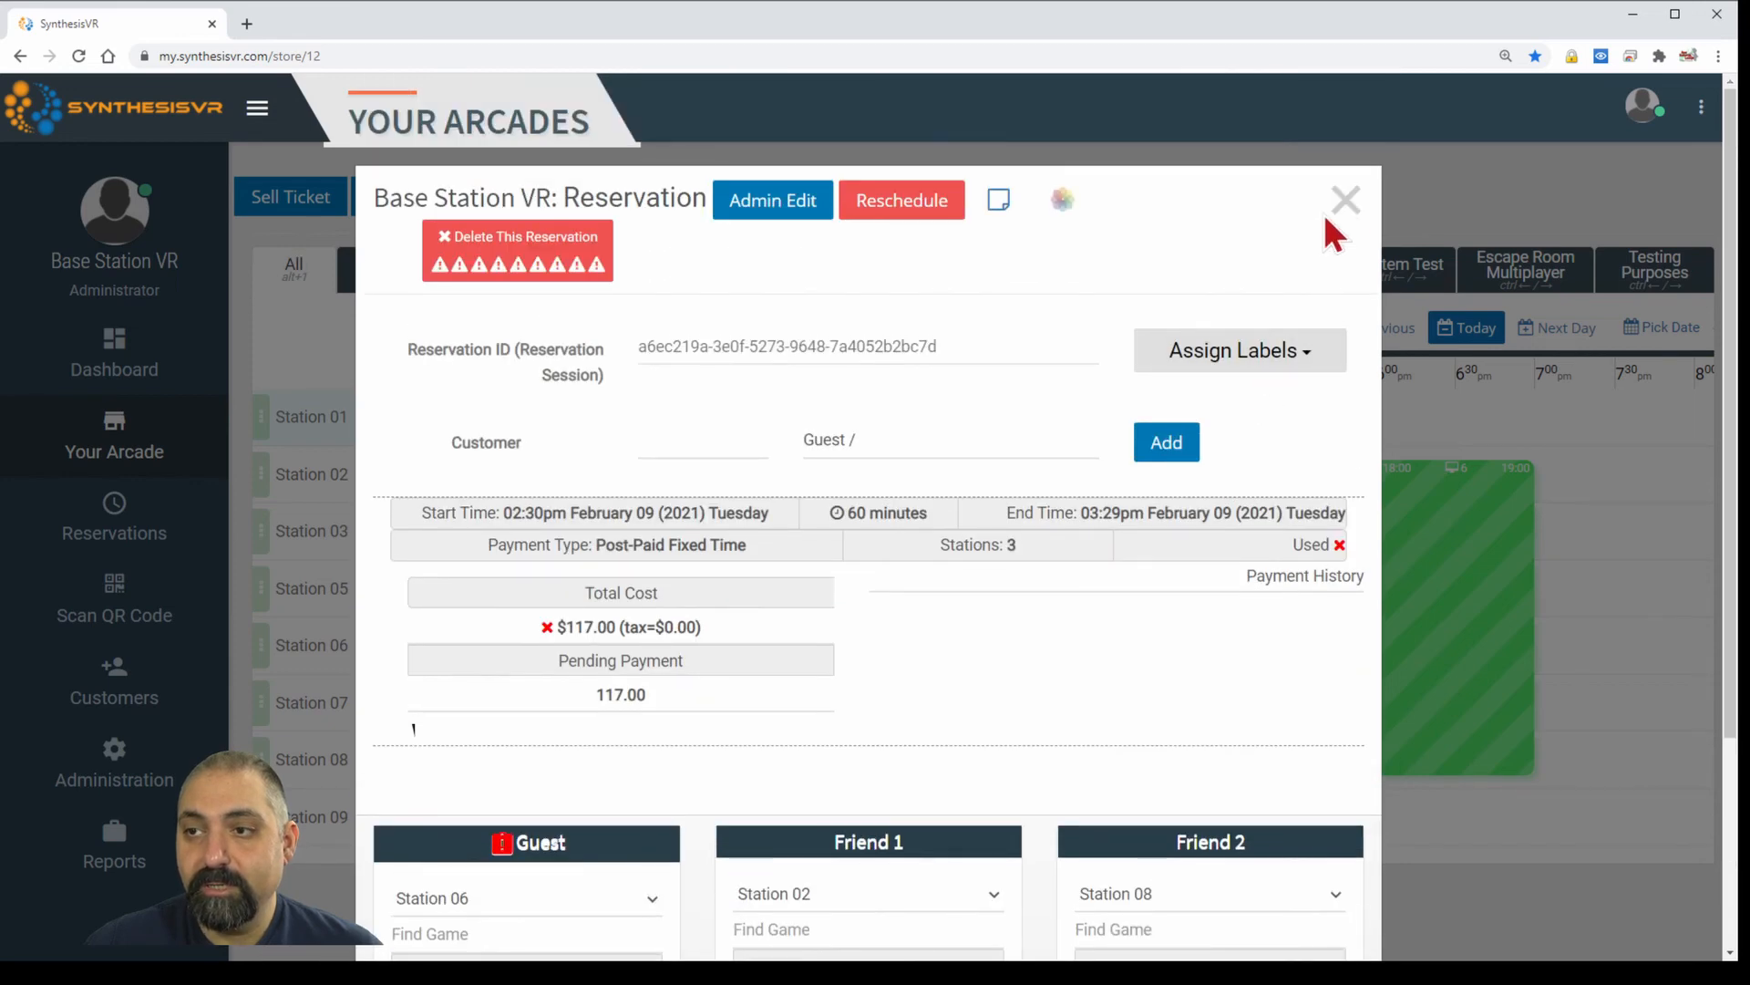
pyautogui.click(1343, 202)
# Reopen the 13:59 reservation's details and look through its player list.
pyautogui.moveTo(877, 715)
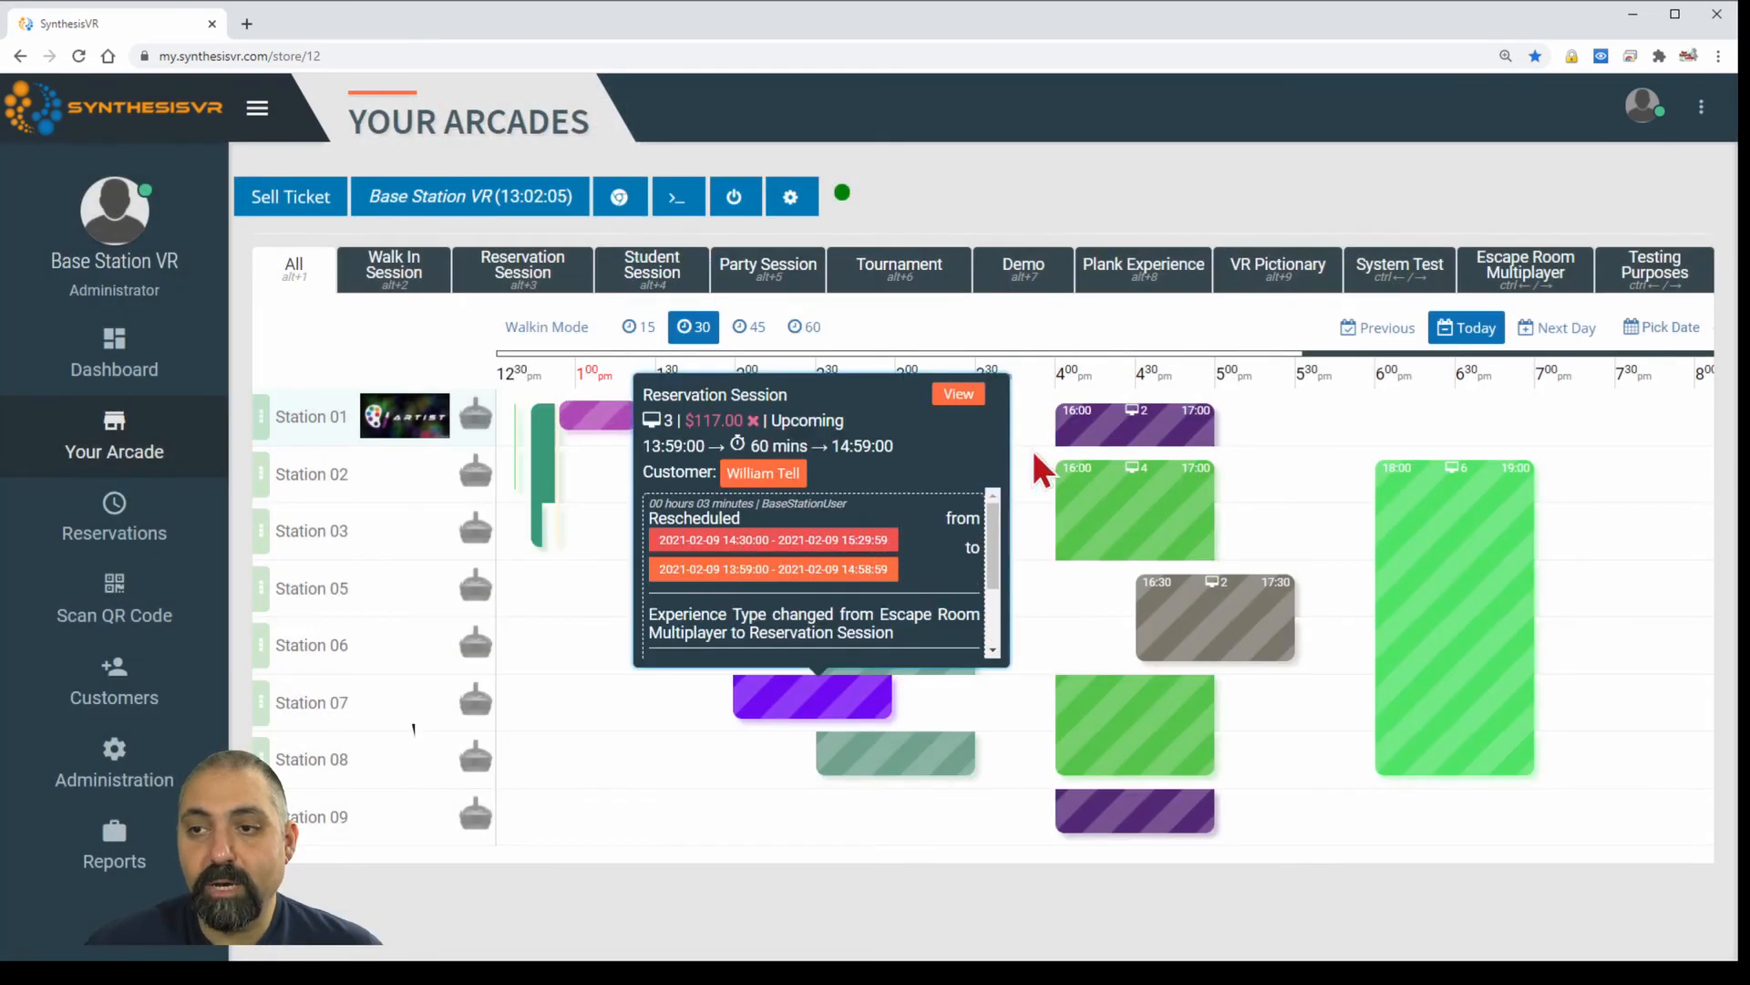
pyautogui.moveTo(780, 576)
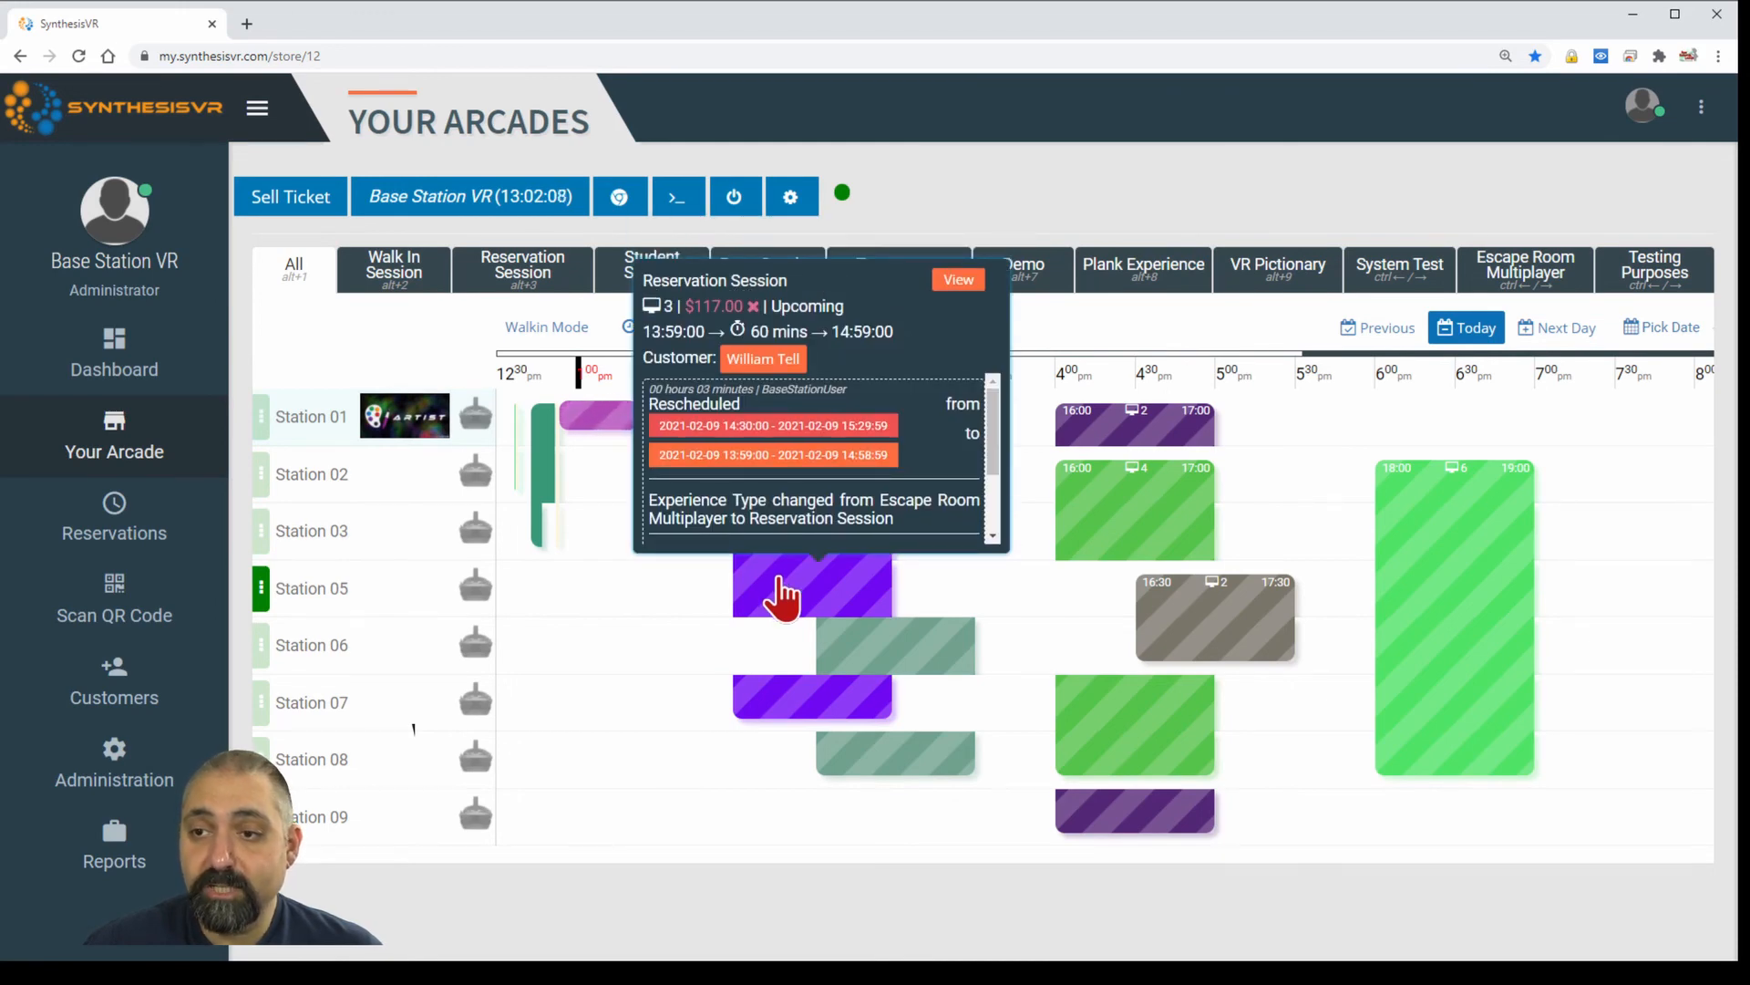
pyautogui.click(781, 583)
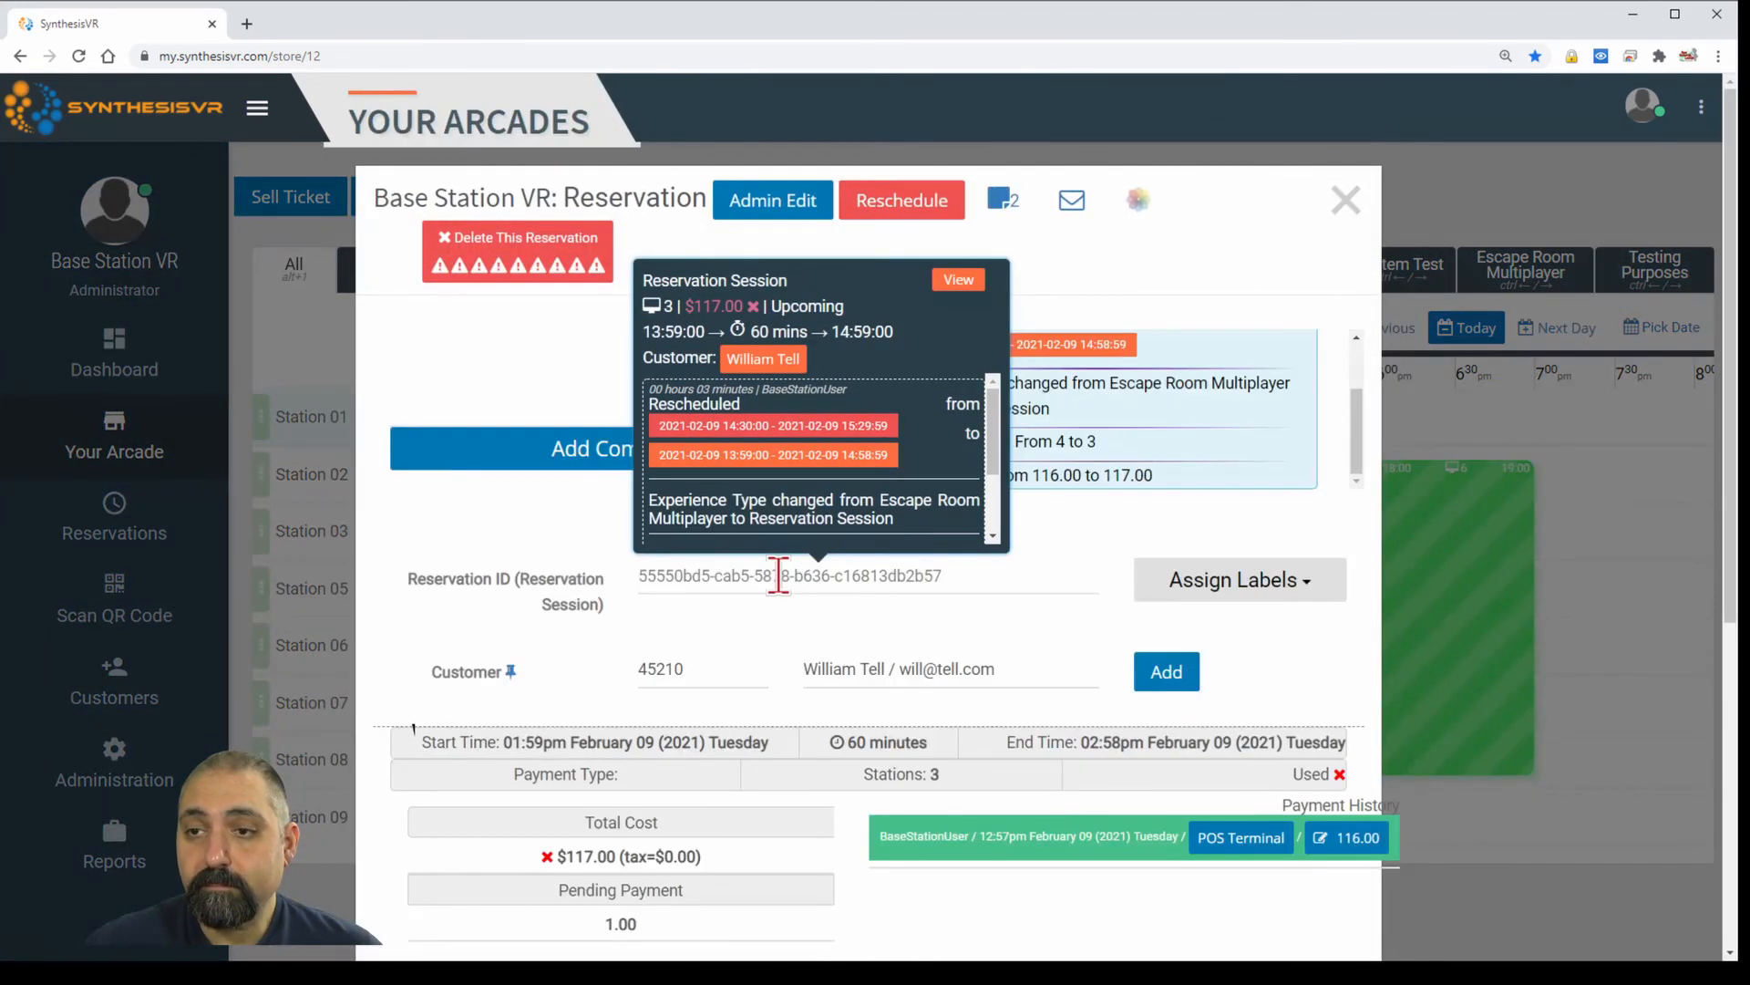
pyautogui.scroll(-5, 944, 575)
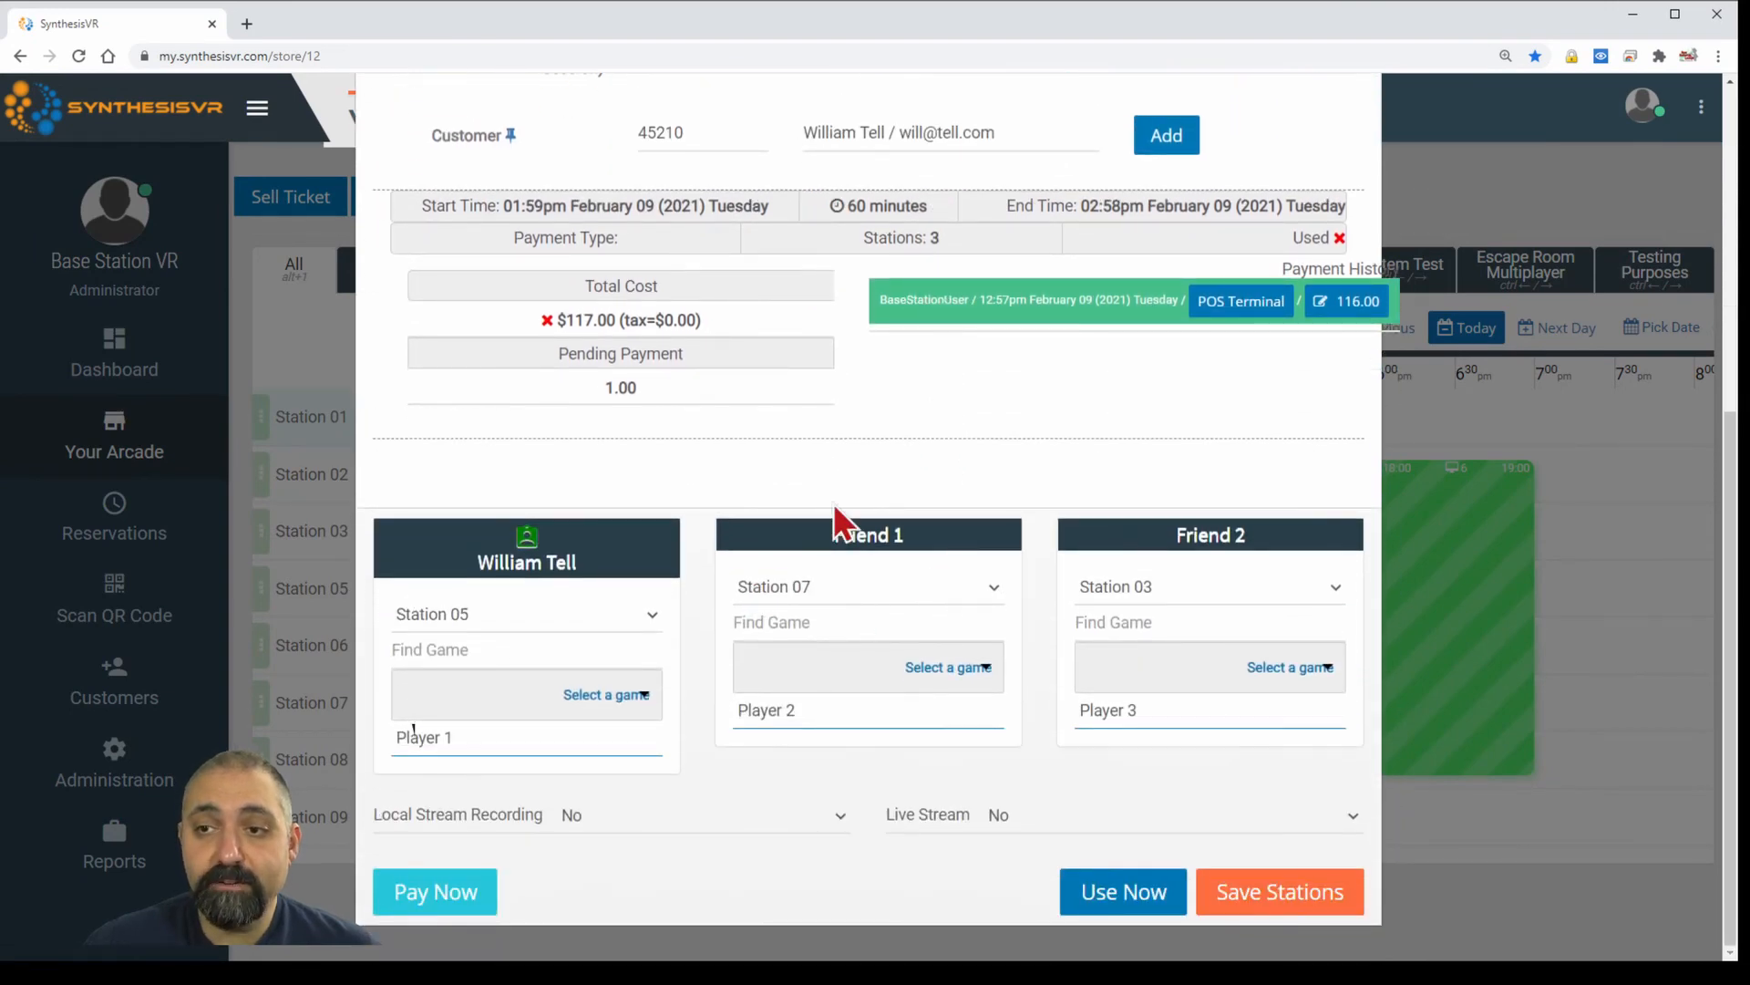
pyautogui.scroll(4, 939, 313)
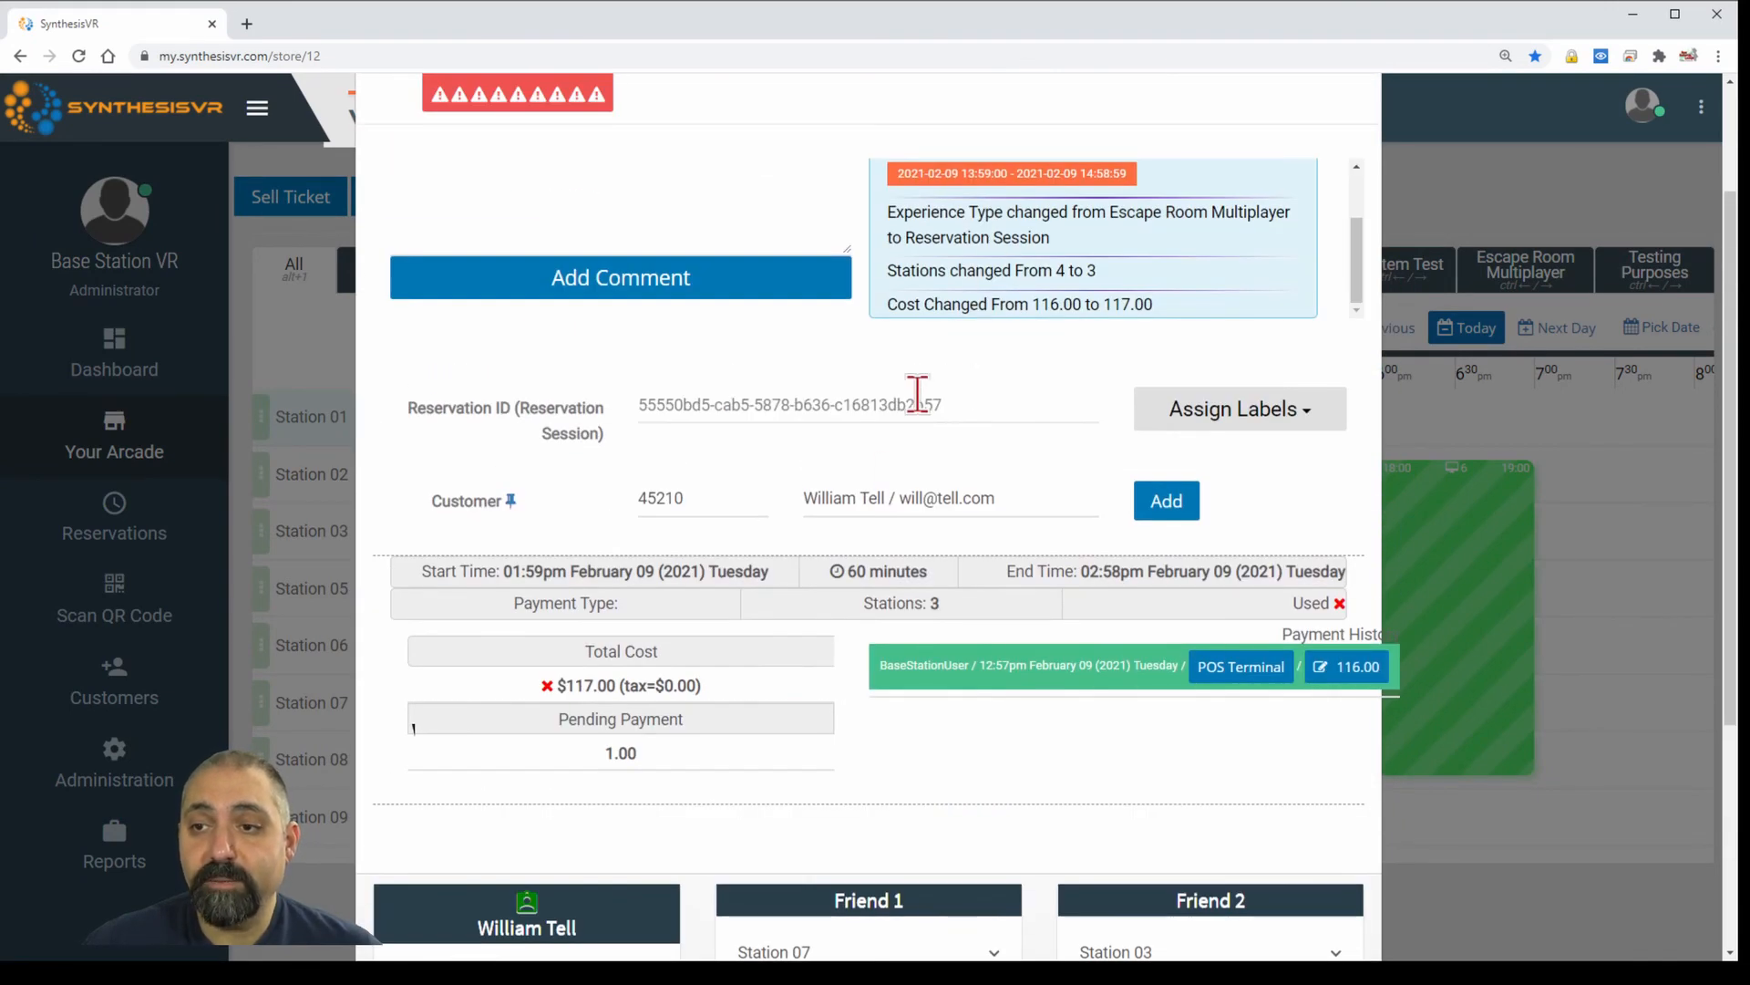
pyautogui.scroll(-4, 917, 392)
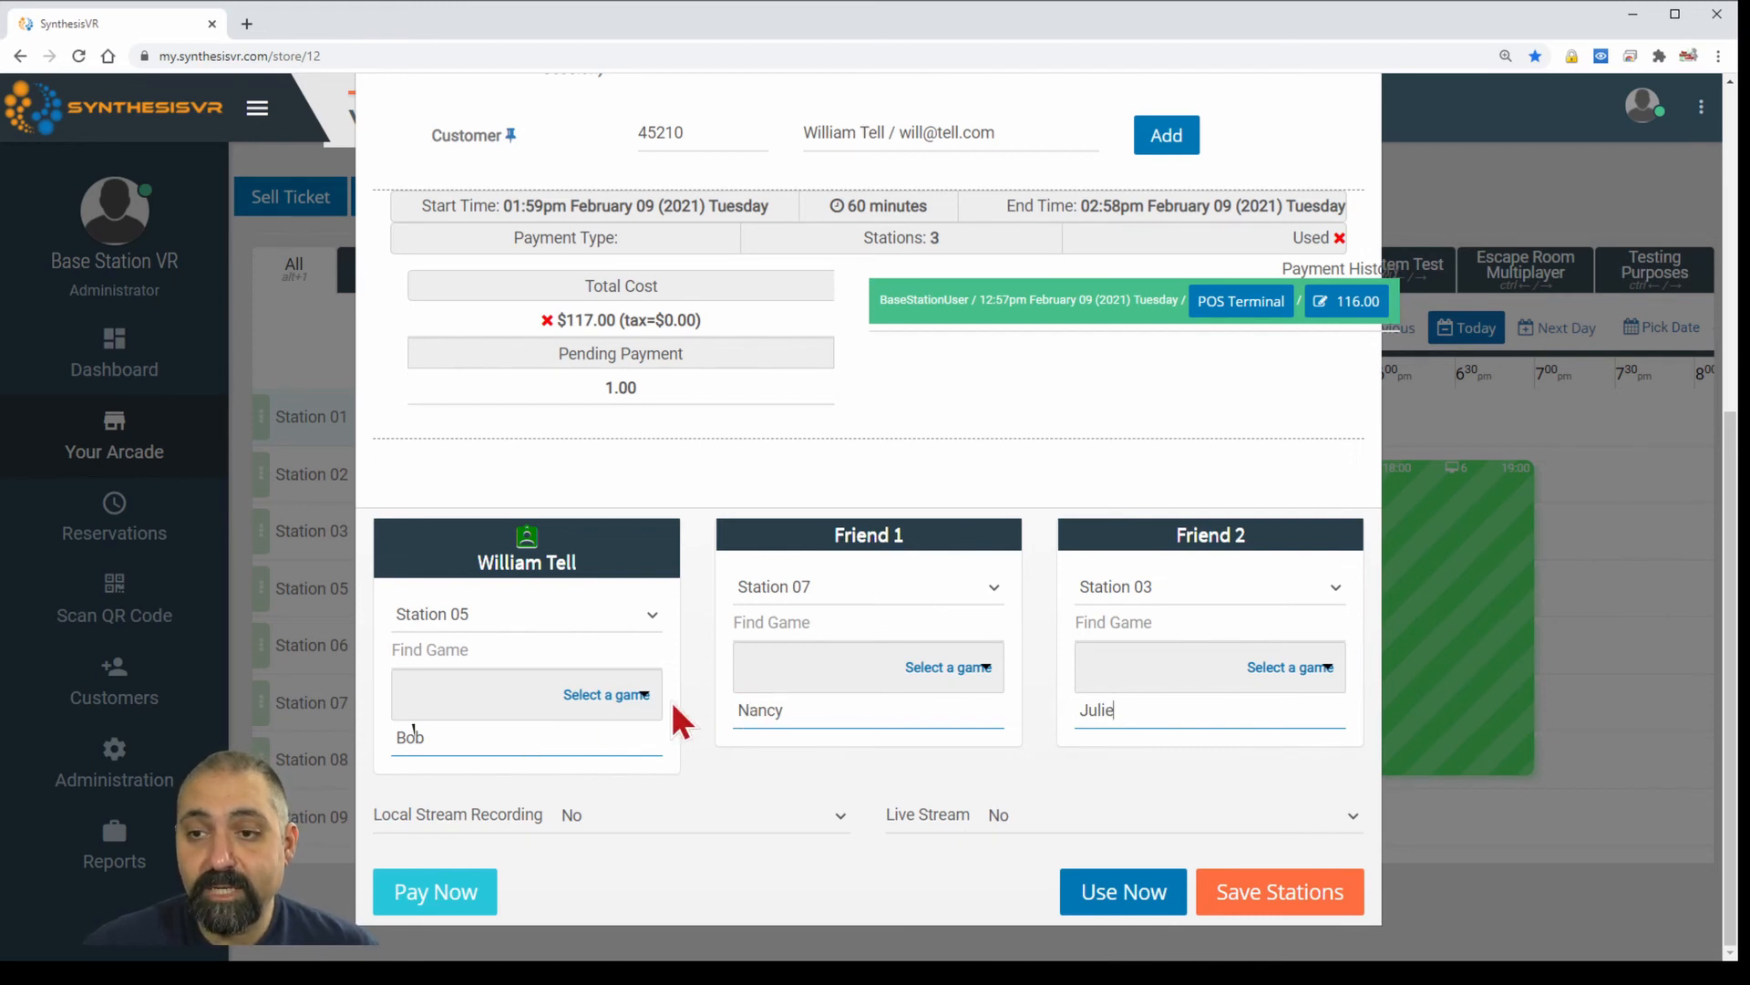
# Search the first player's games for 'acros', then close the details back to the timeline.
pyautogui.click(622, 696)
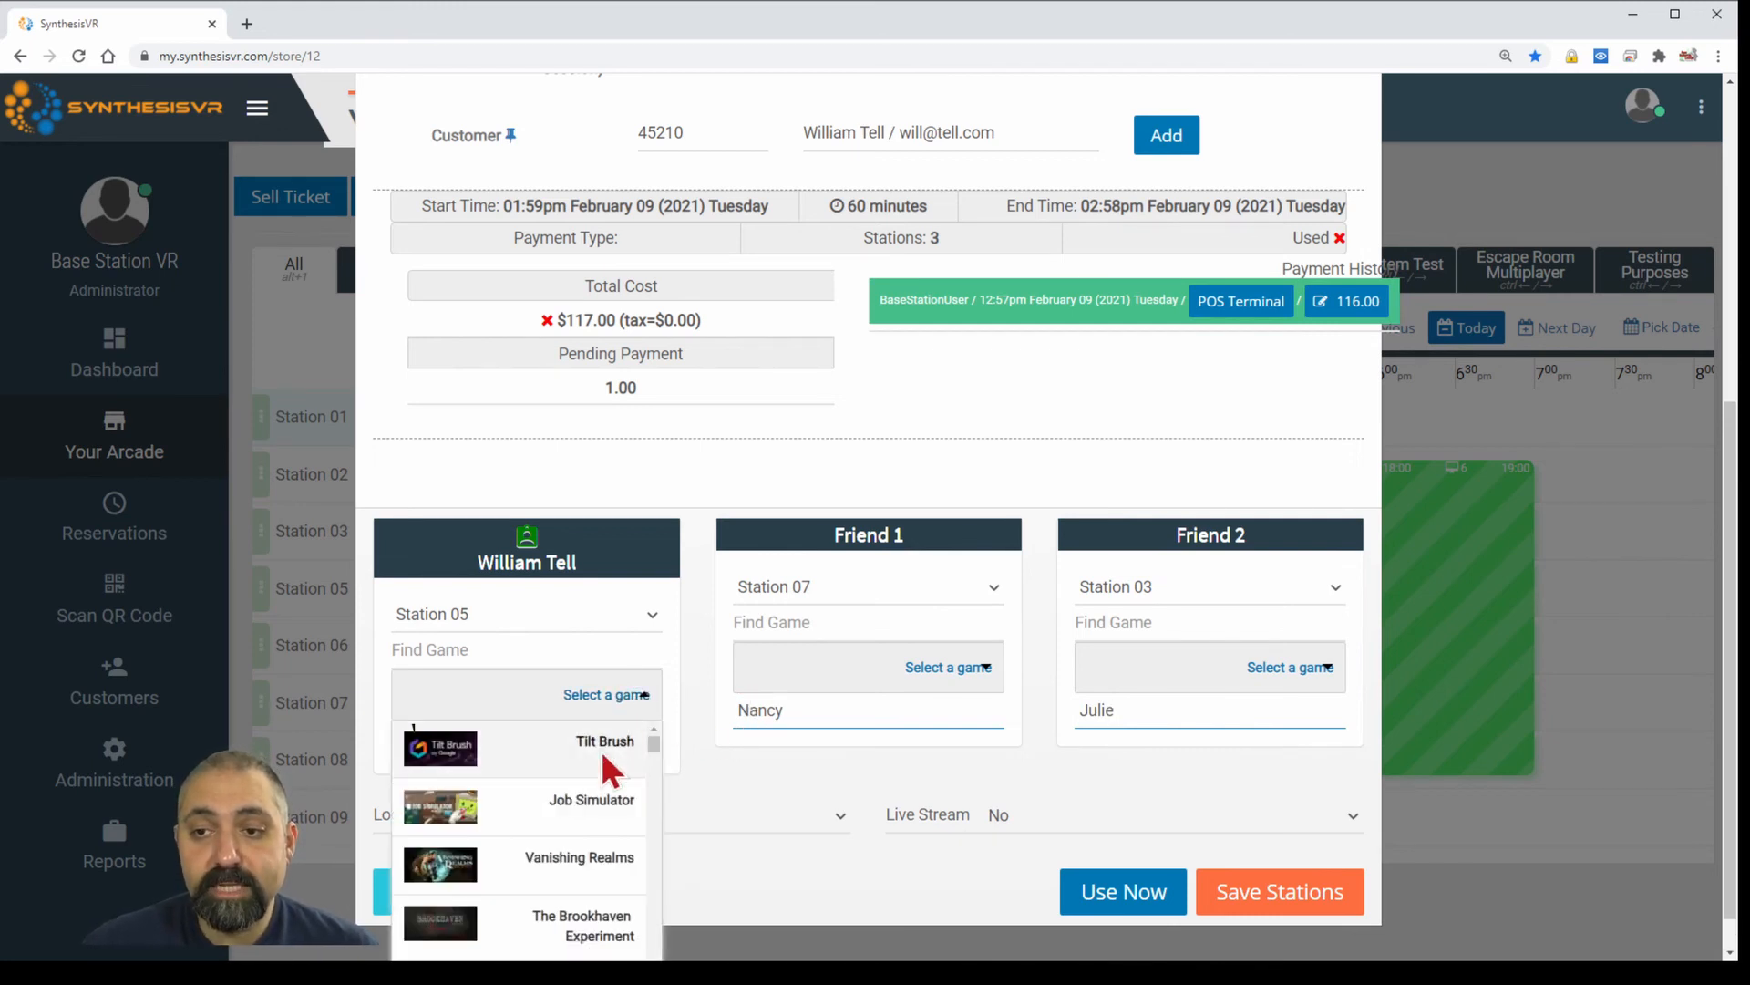
pyautogui.click(593, 654)
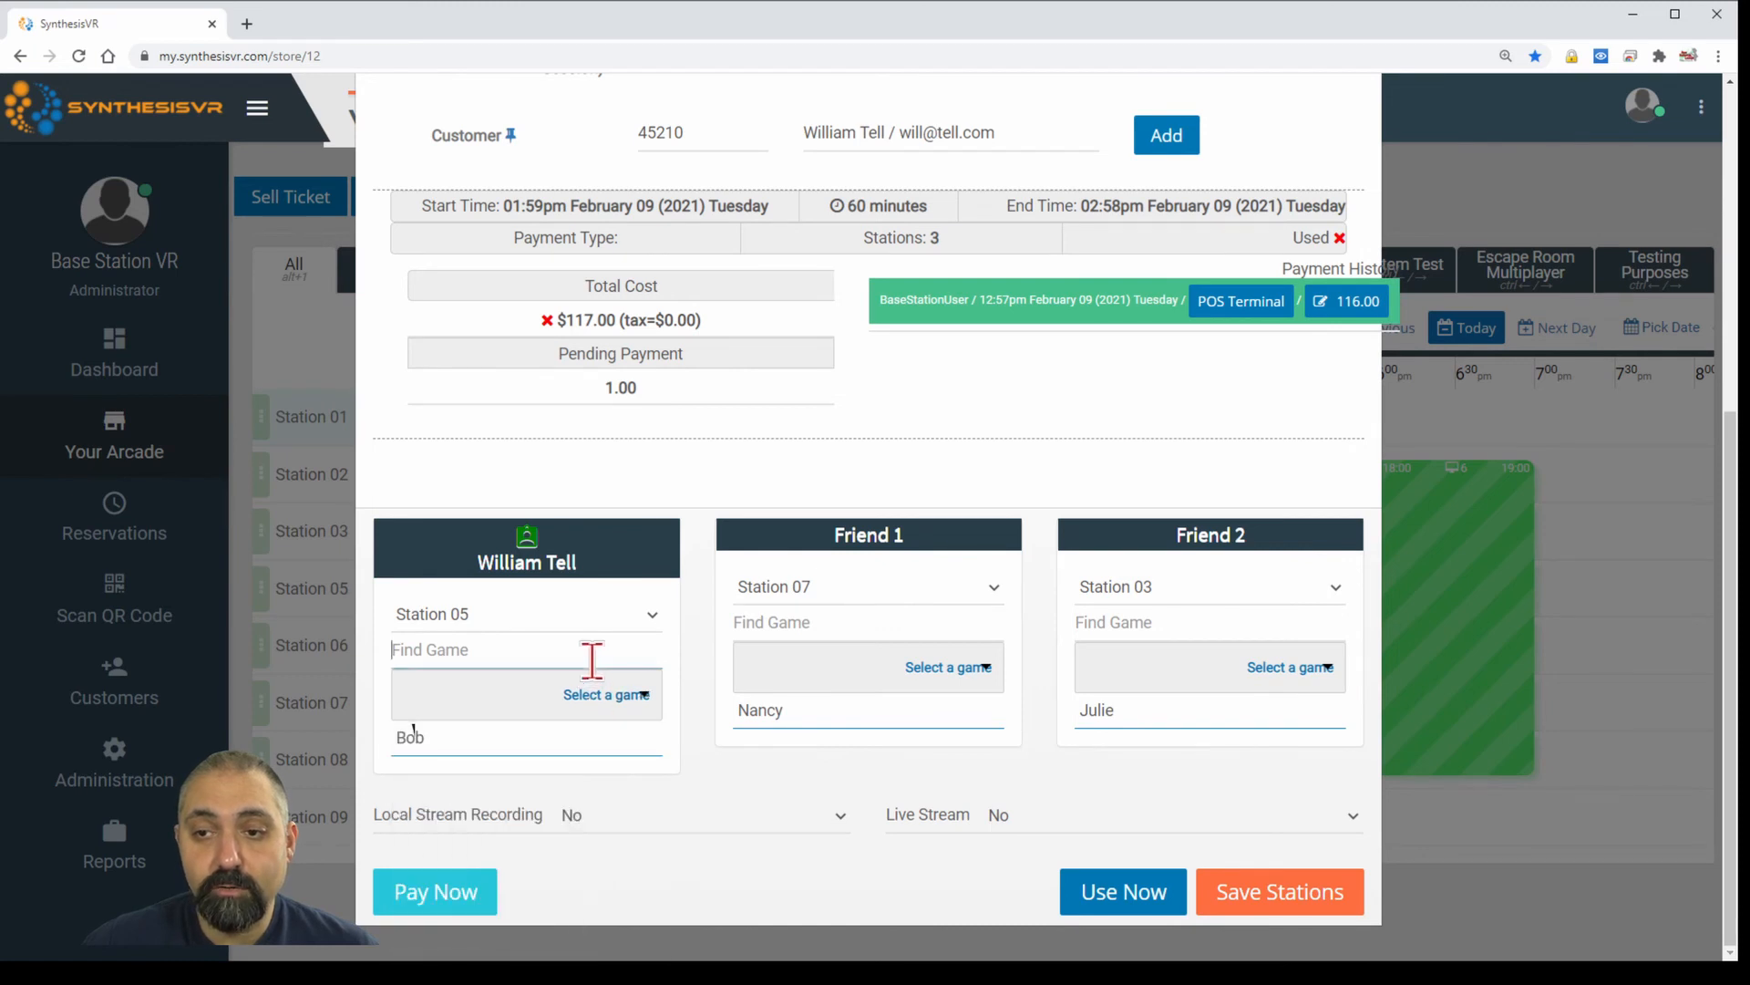
pyautogui.write('across')
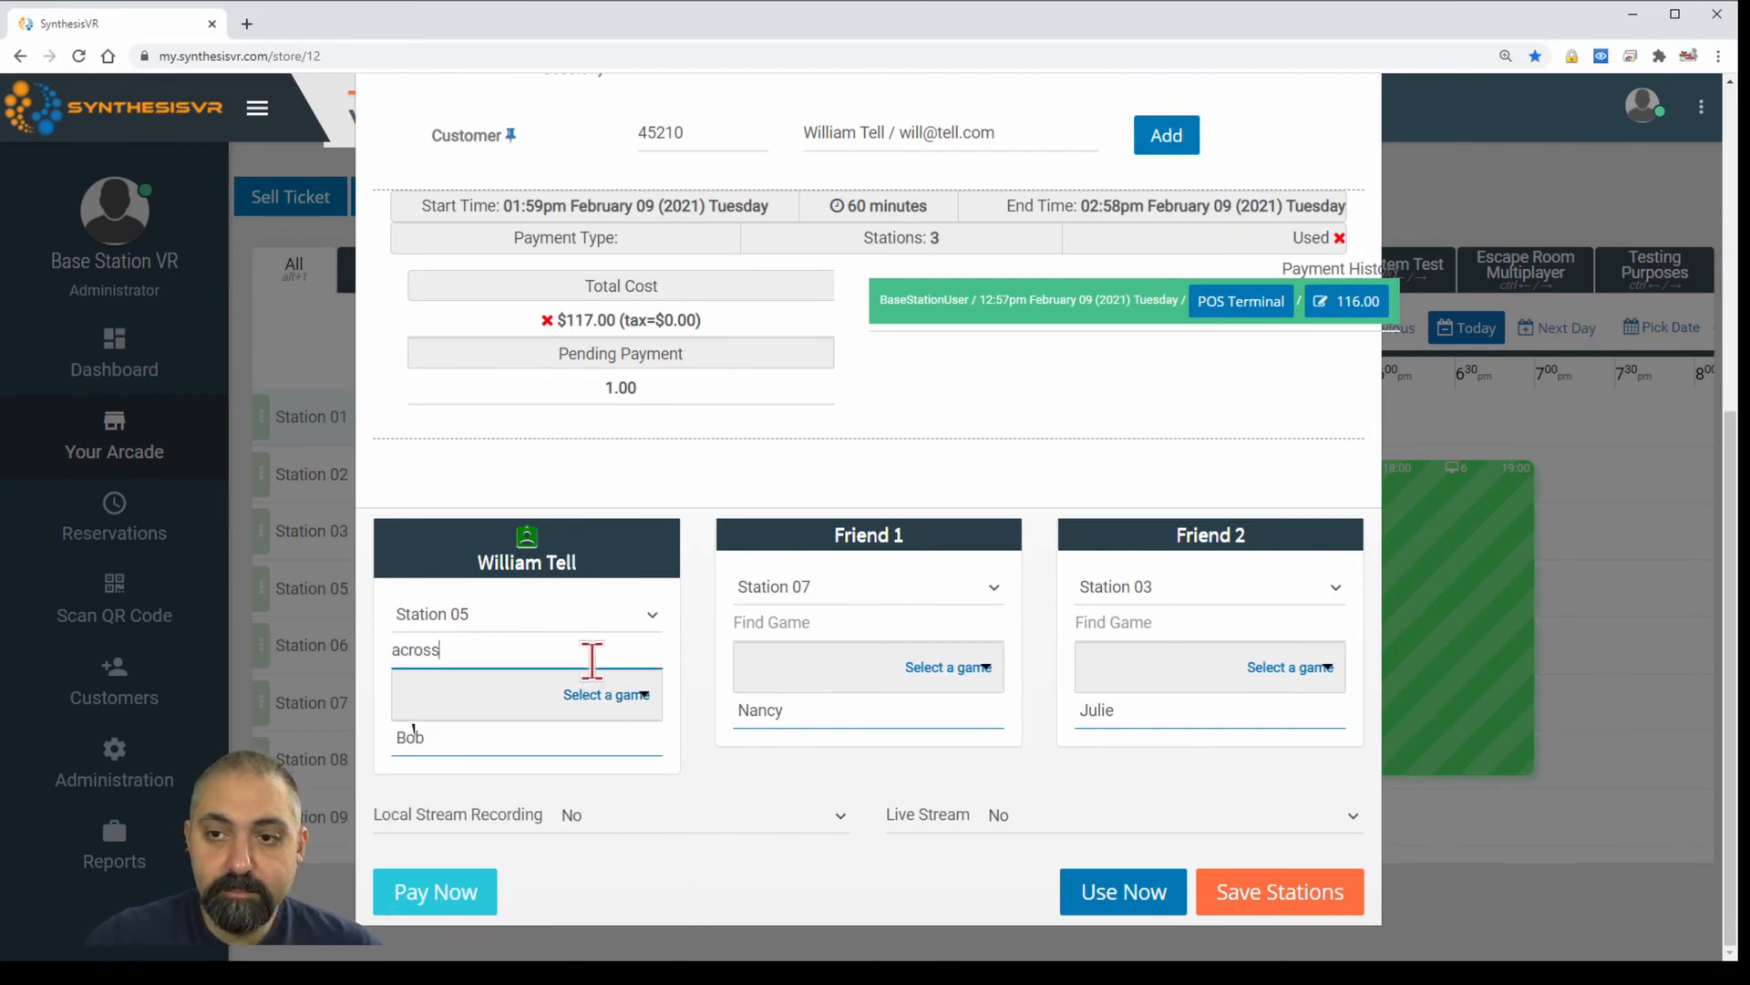
pyautogui.moveTo(532, 649); pyautogui.dragTo(327, 640)
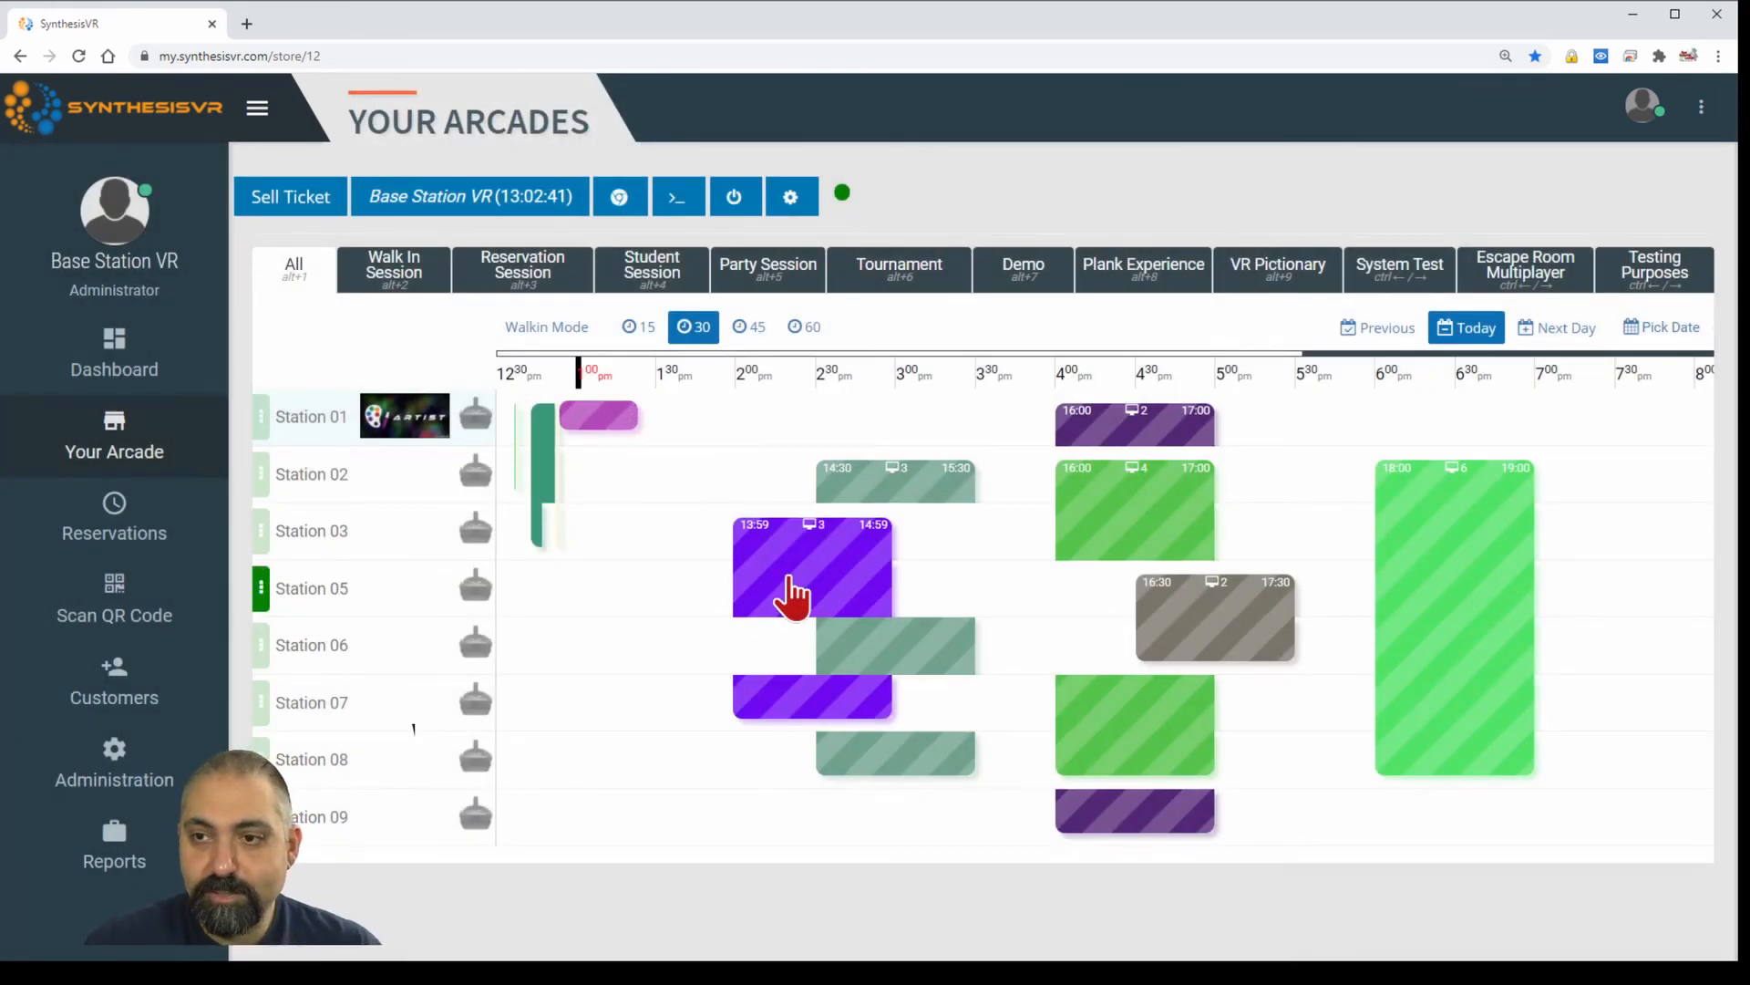
# In the 13:59 reservation's full details, name the players Bob, Nancy and Jillulie.
pyautogui.click(786, 594)
pyautogui.click(720, 605)
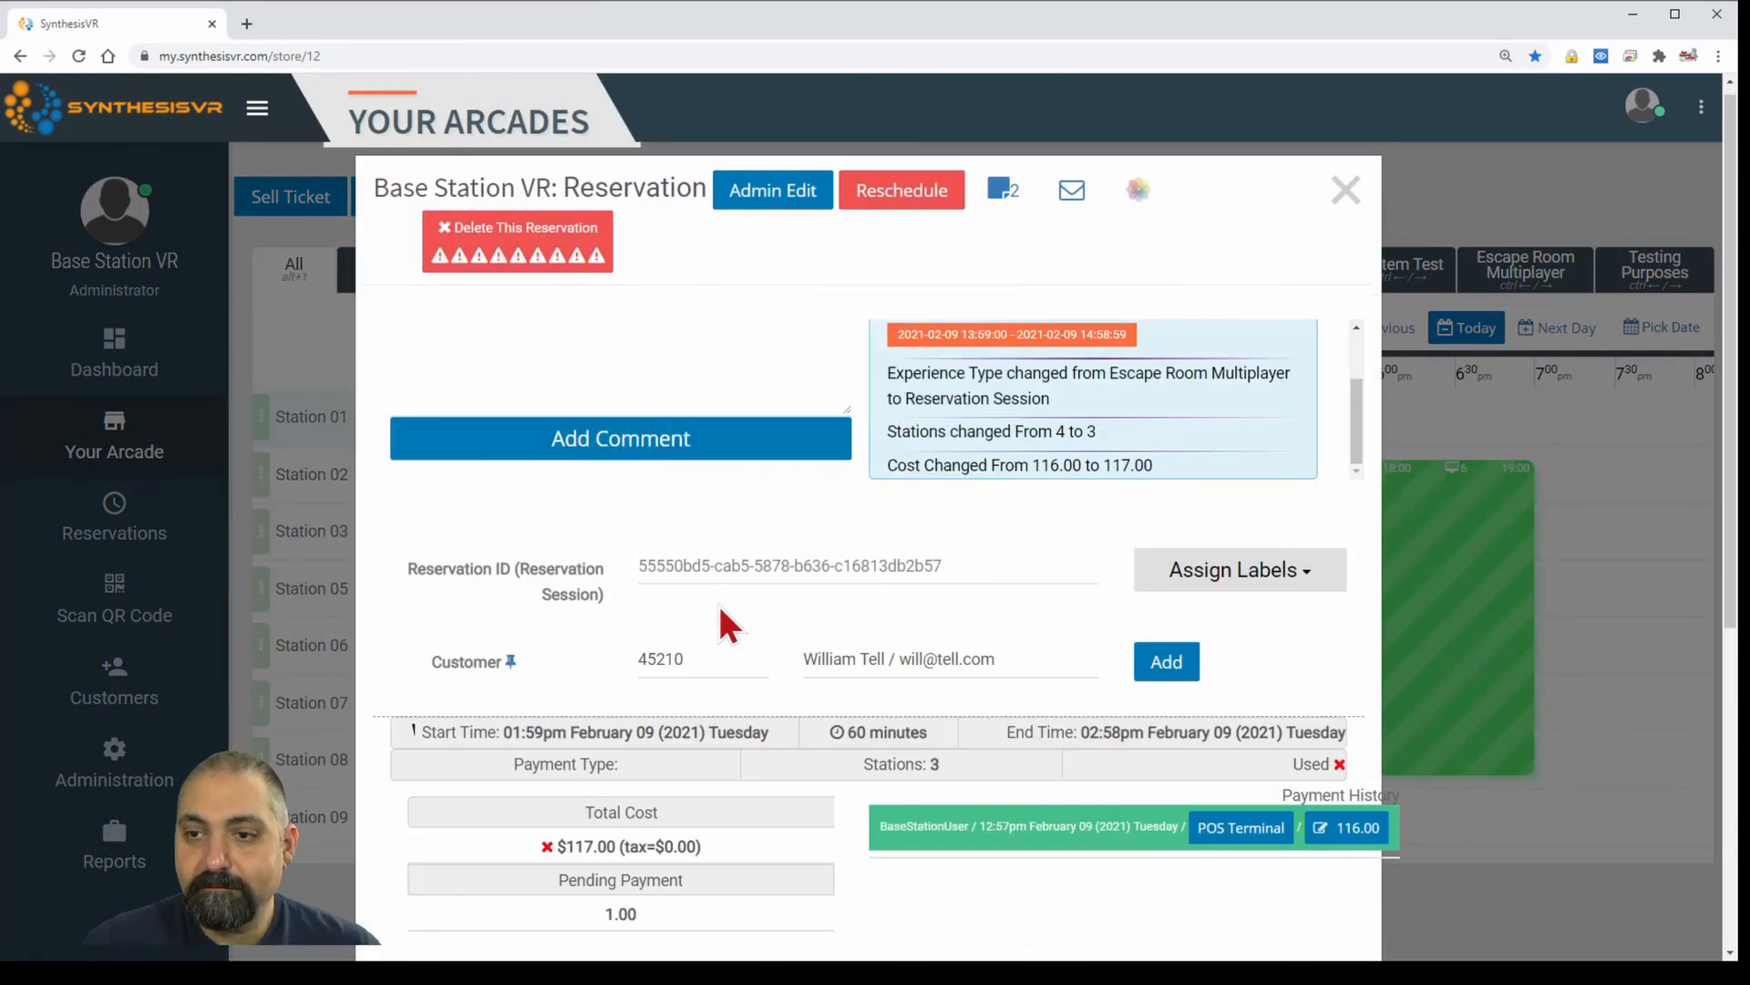
pyautogui.scroll(-5, 720, 620)
pyautogui.doubleClick(512, 813)
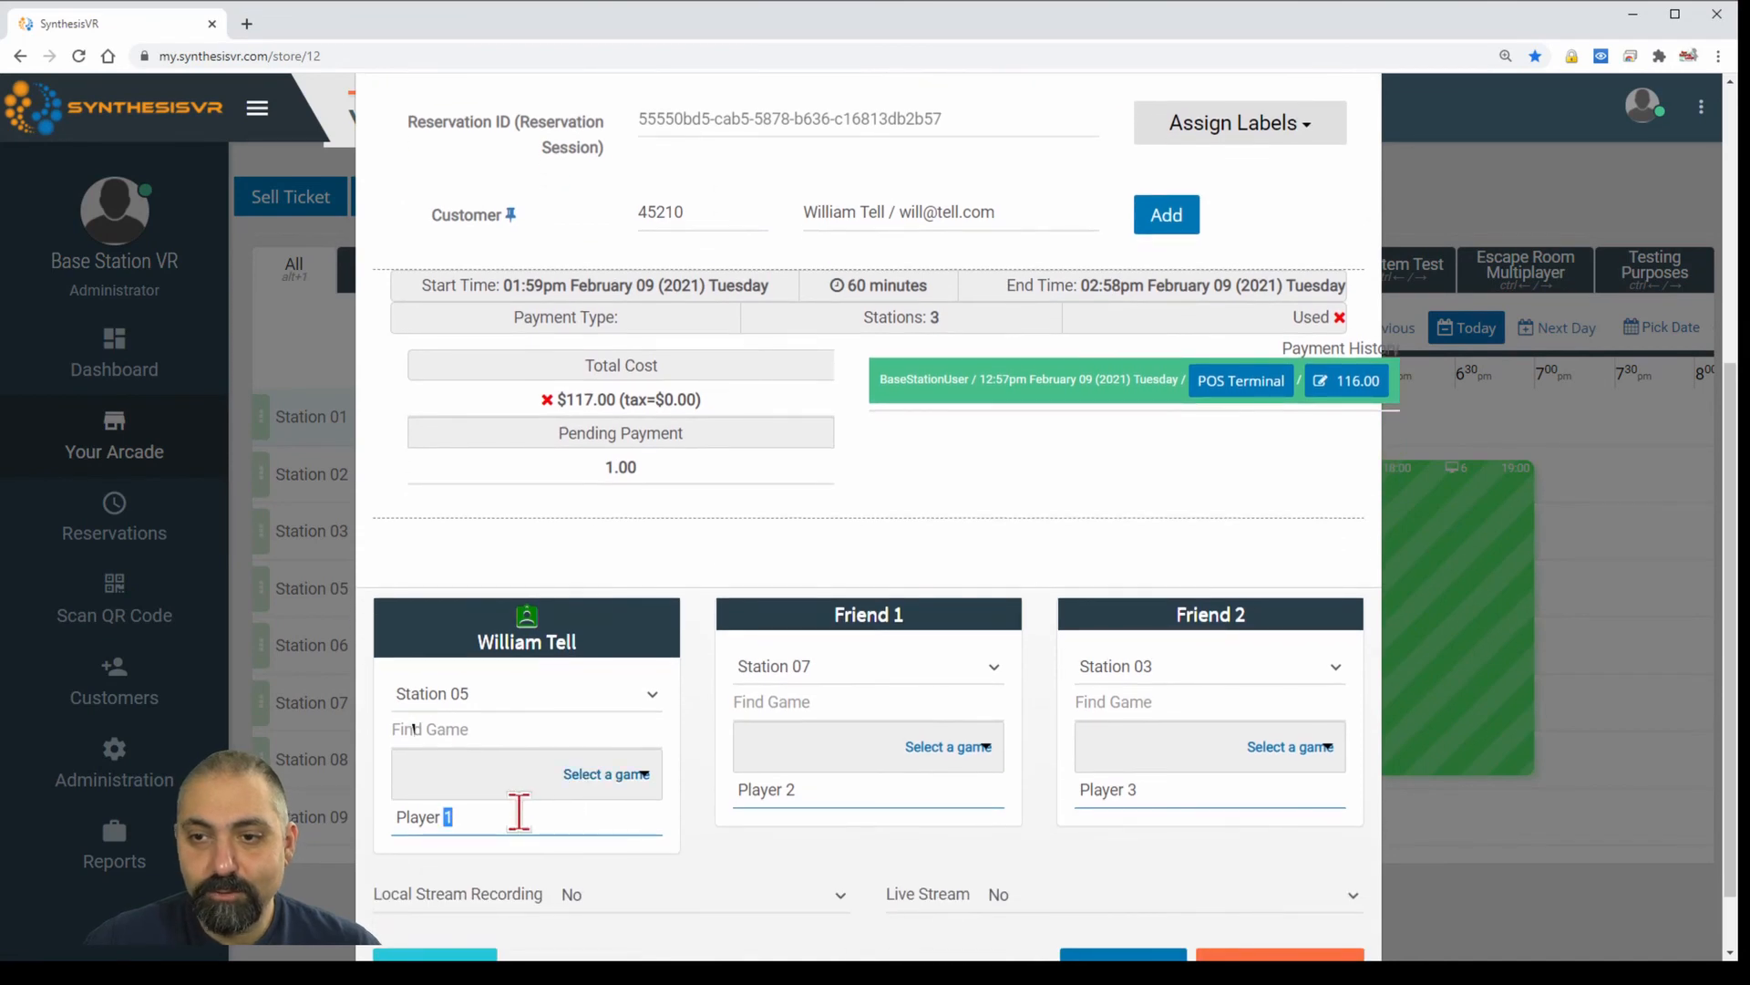
pyautogui.hotkey('ctrl', 'a')
pyautogui.write('Bob')
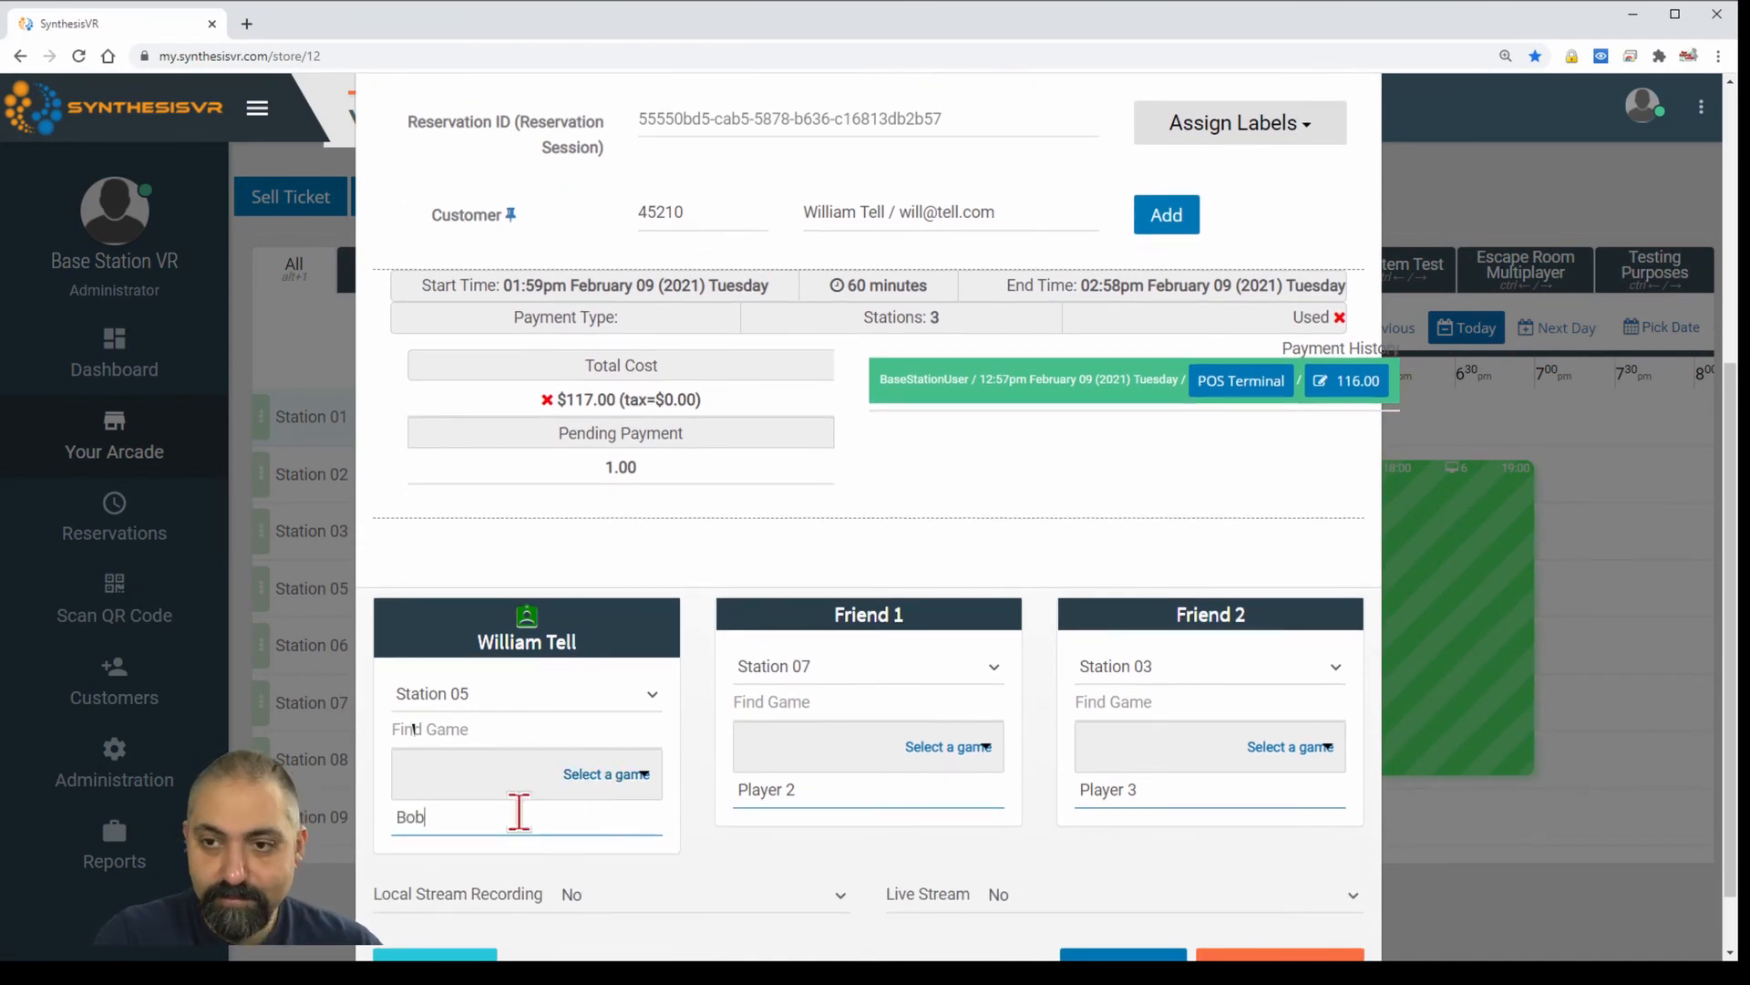
pyautogui.press('Tab')
pyautogui.write('Nancy')
pyautogui.press('Tab')
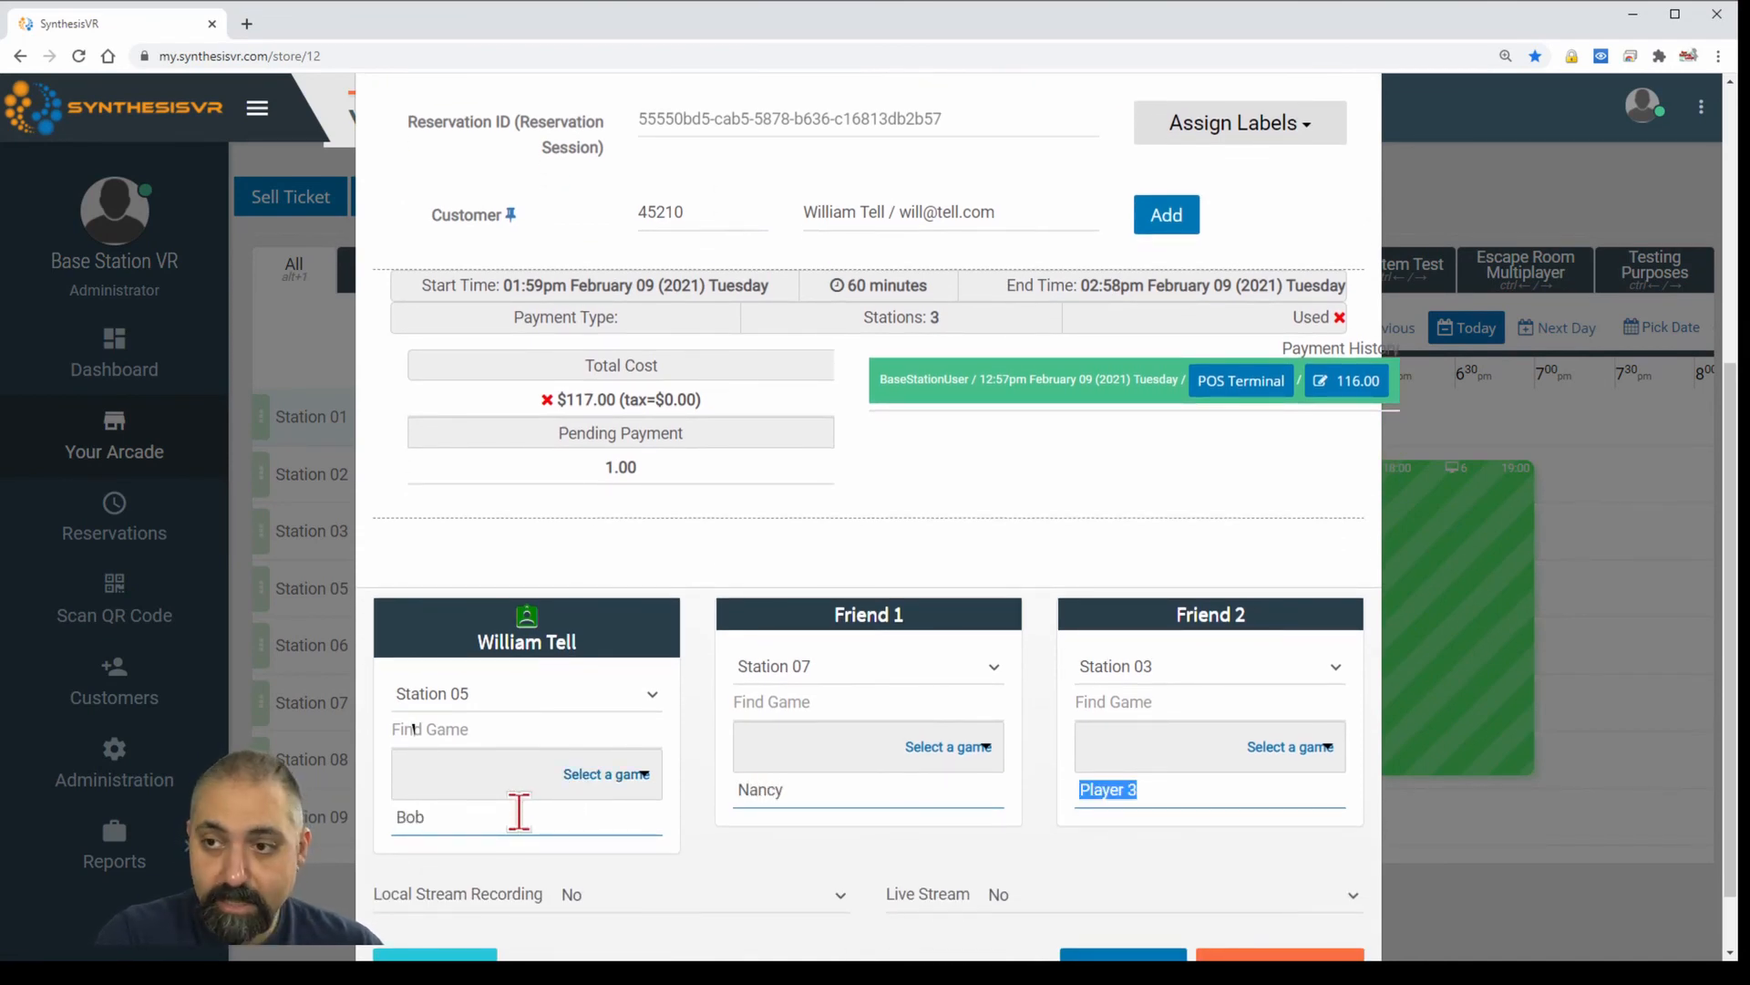
pyautogui.write('J')
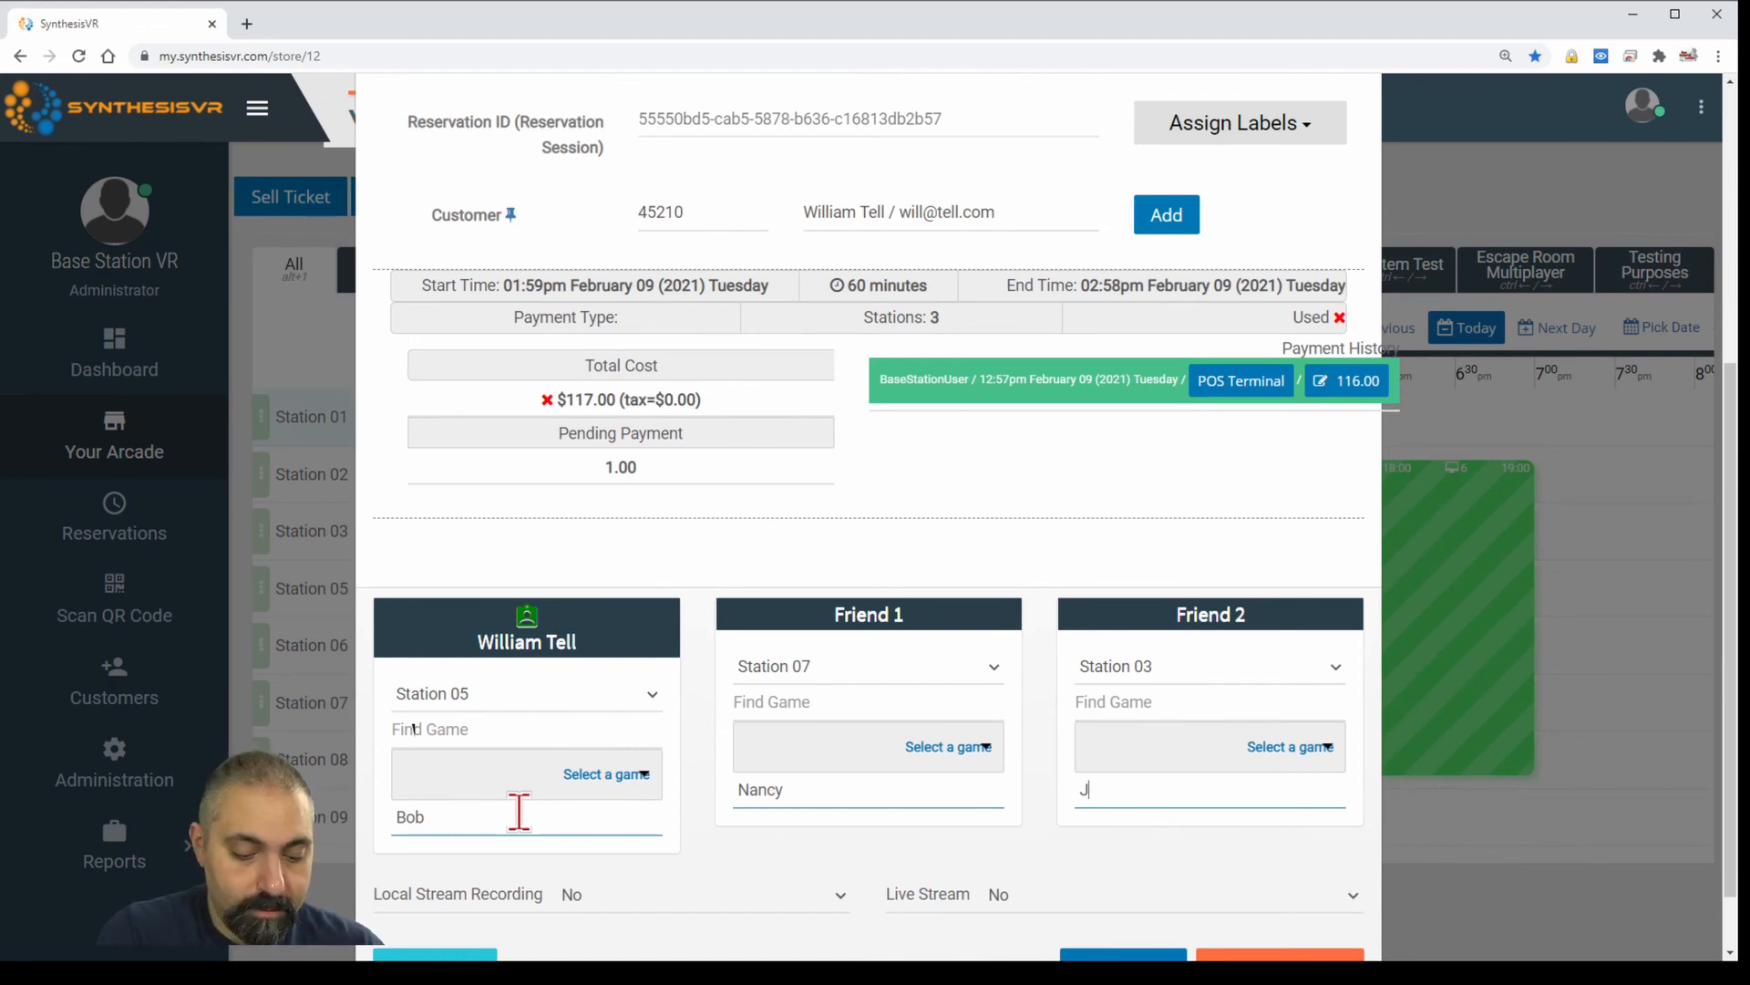
pyautogui.write('illulie')
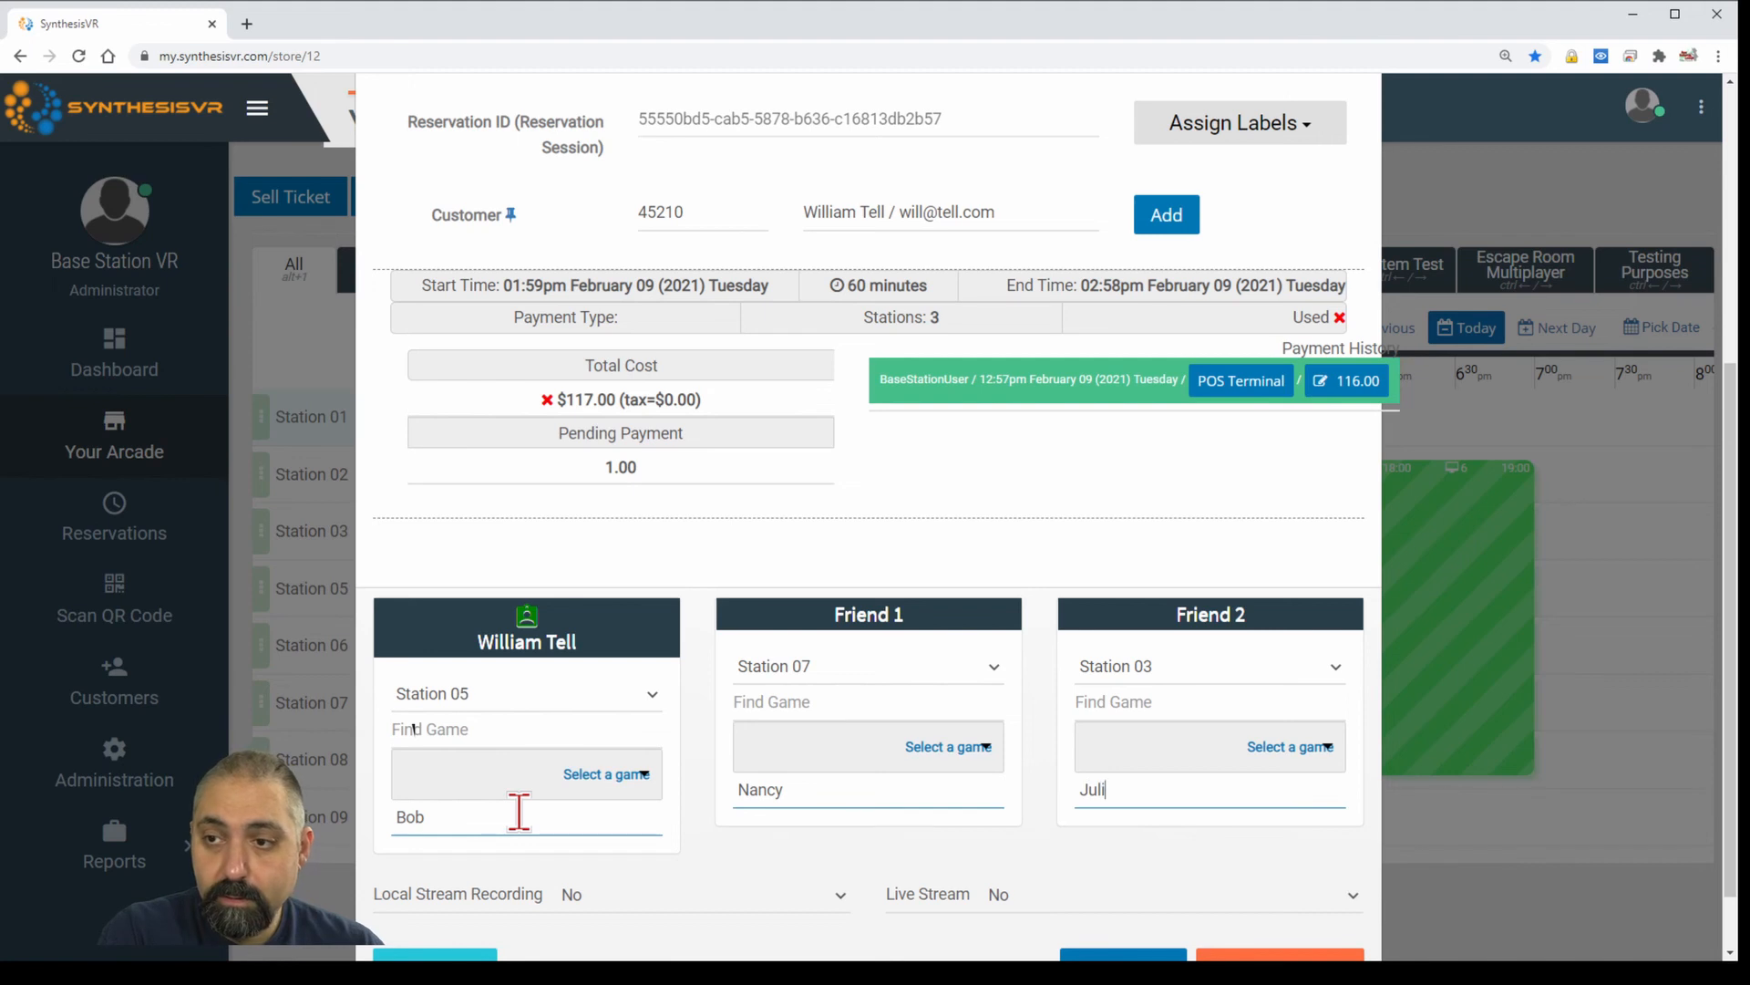
# Set Artist as every player's game and start the session now on all stations.
pyautogui.click(418, 734)
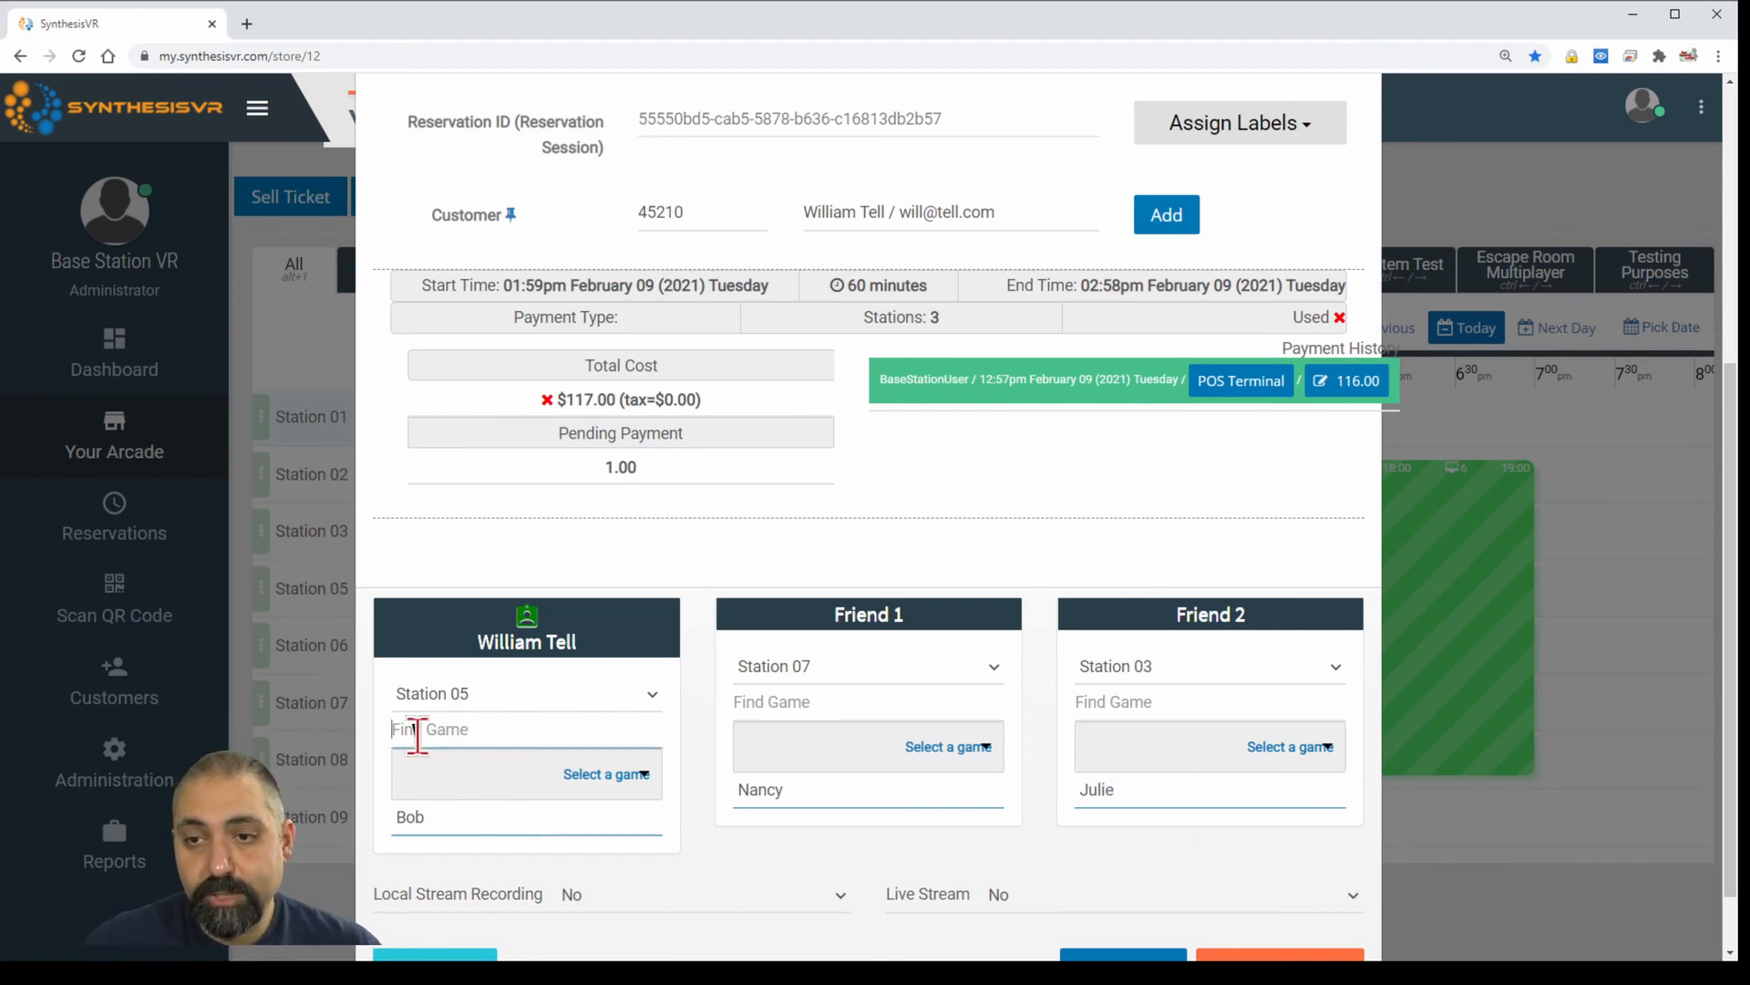
pyautogui.write('artis')
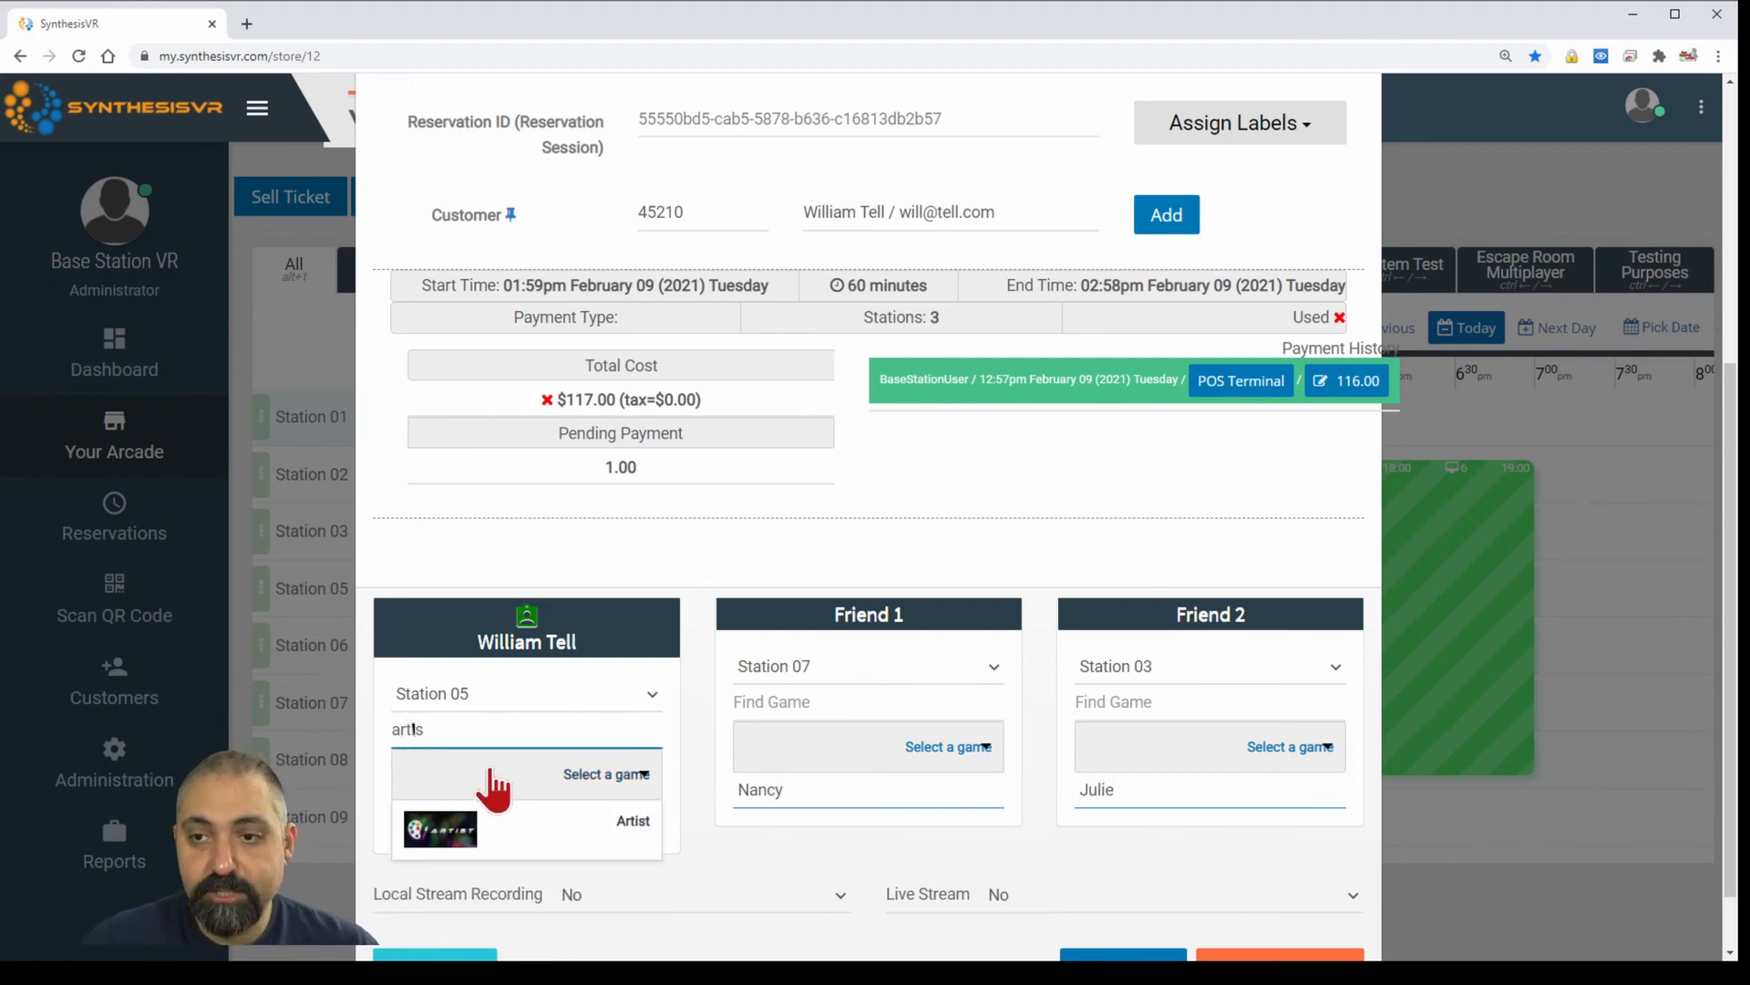
pyautogui.click(503, 829)
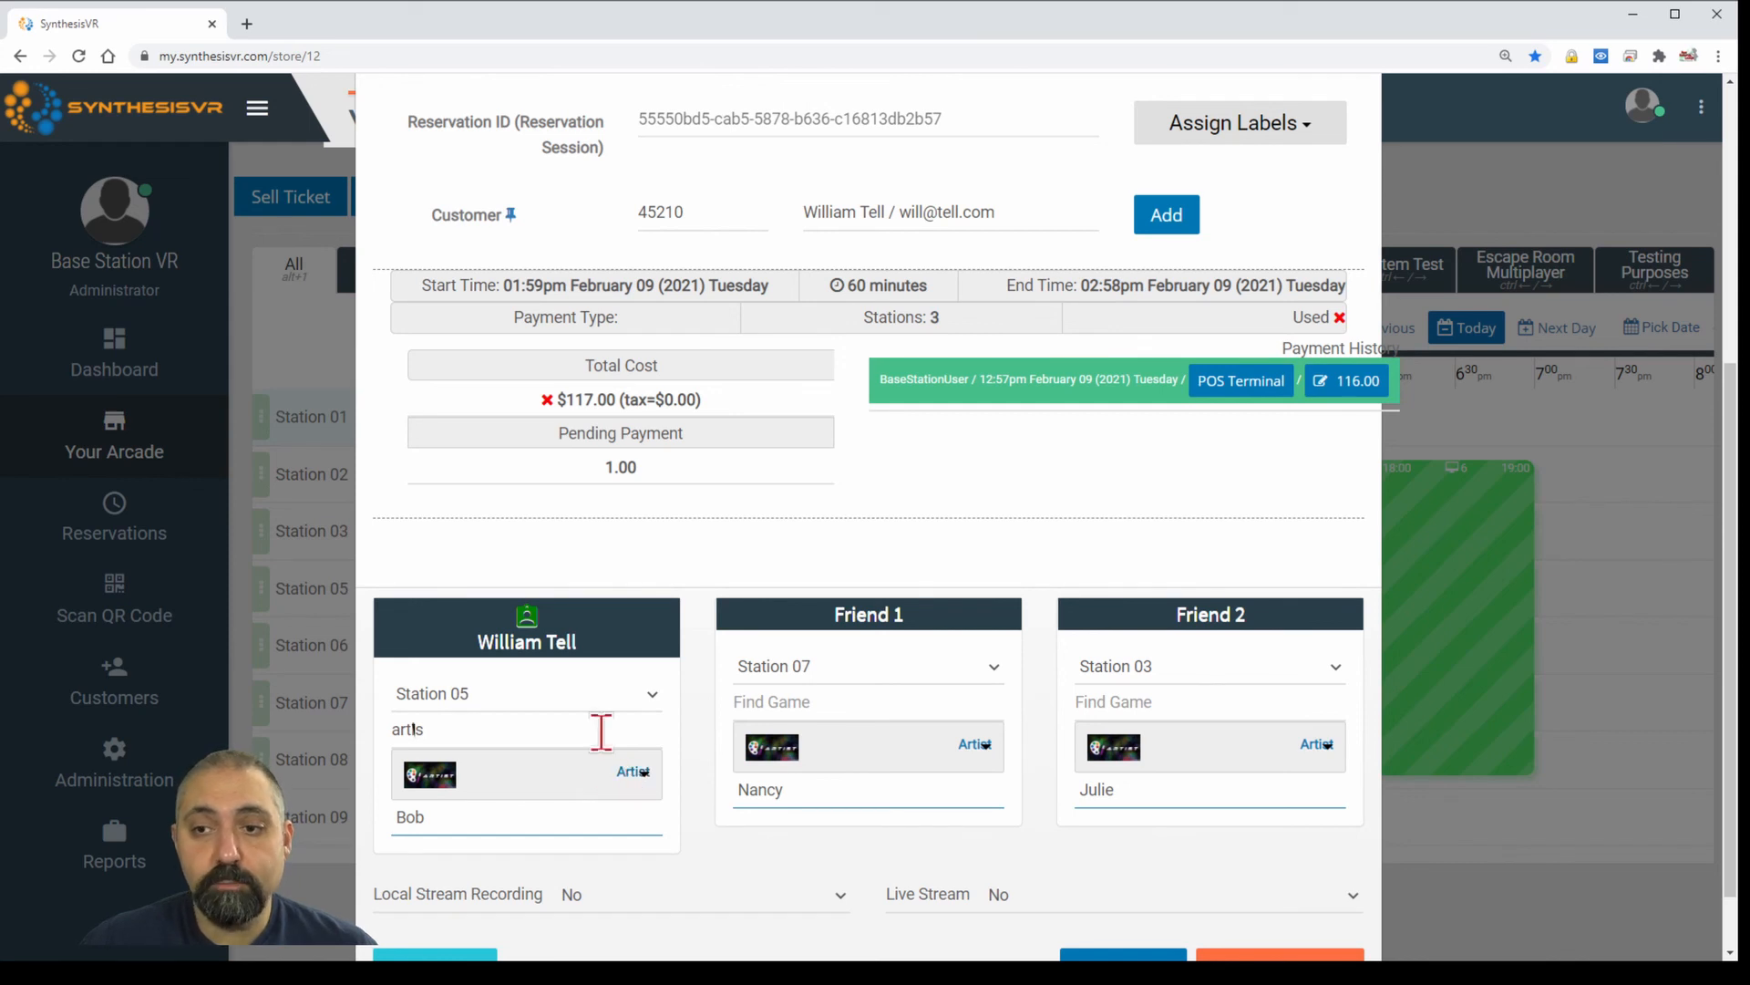
pyautogui.scroll(-1, 834, 770)
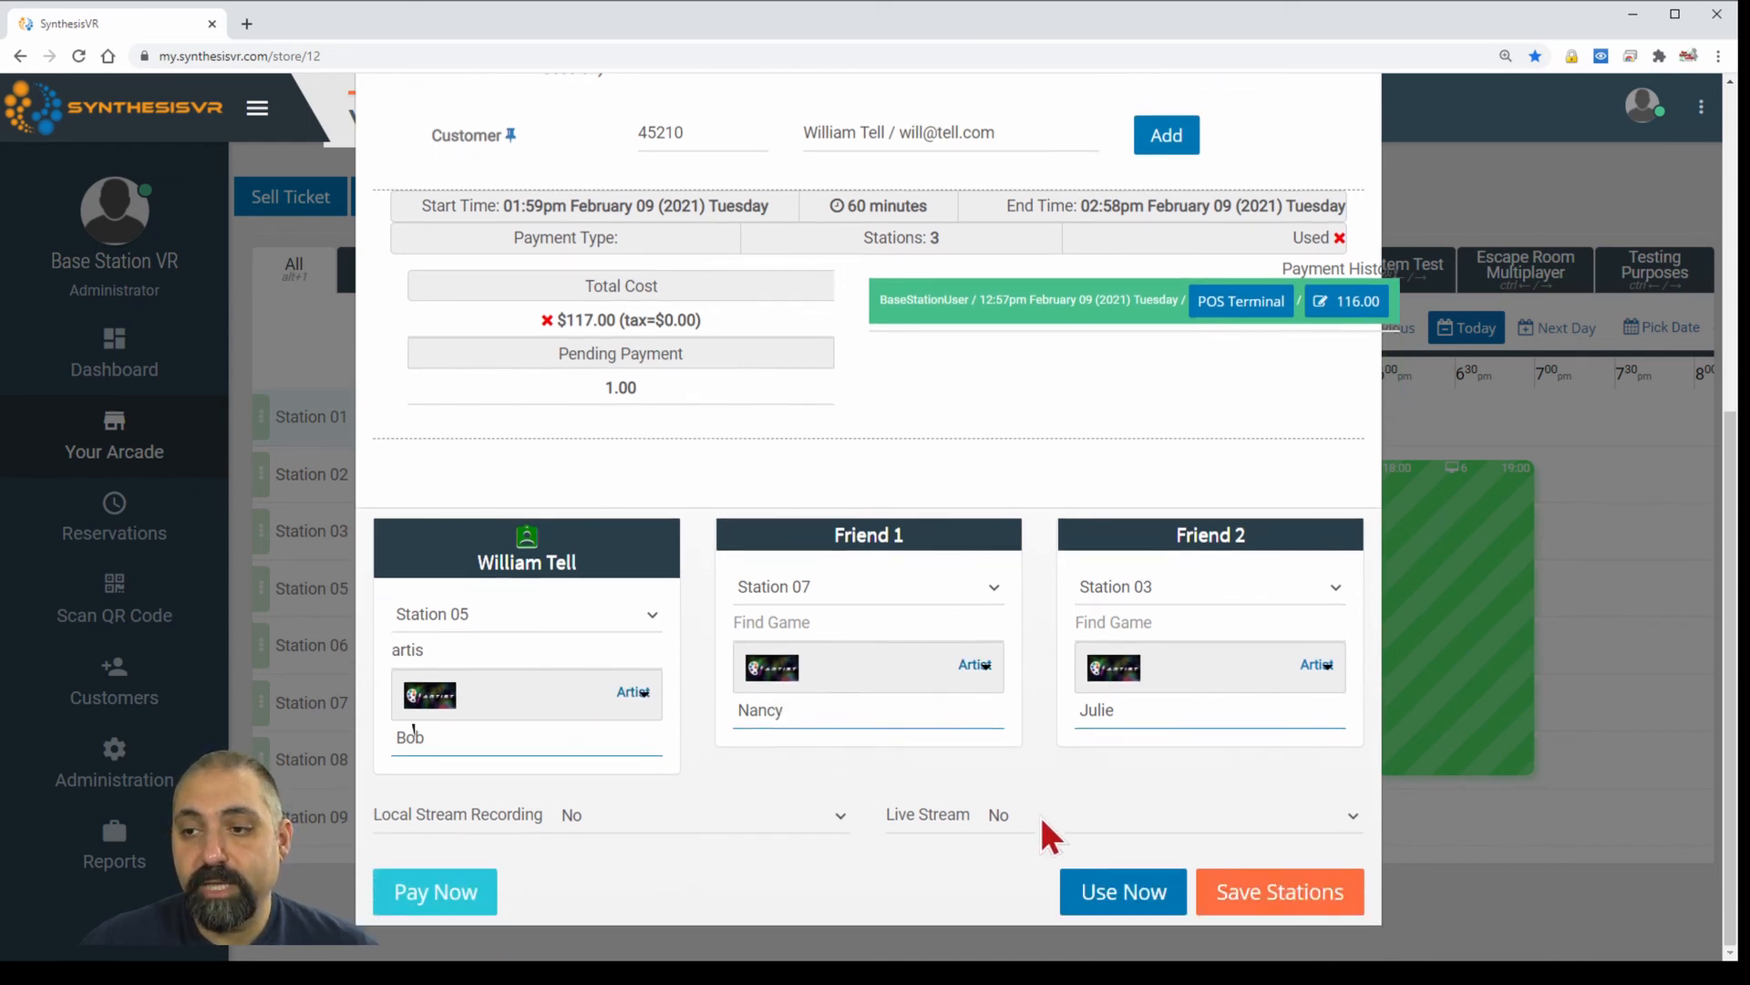
pyautogui.click(1127, 897)
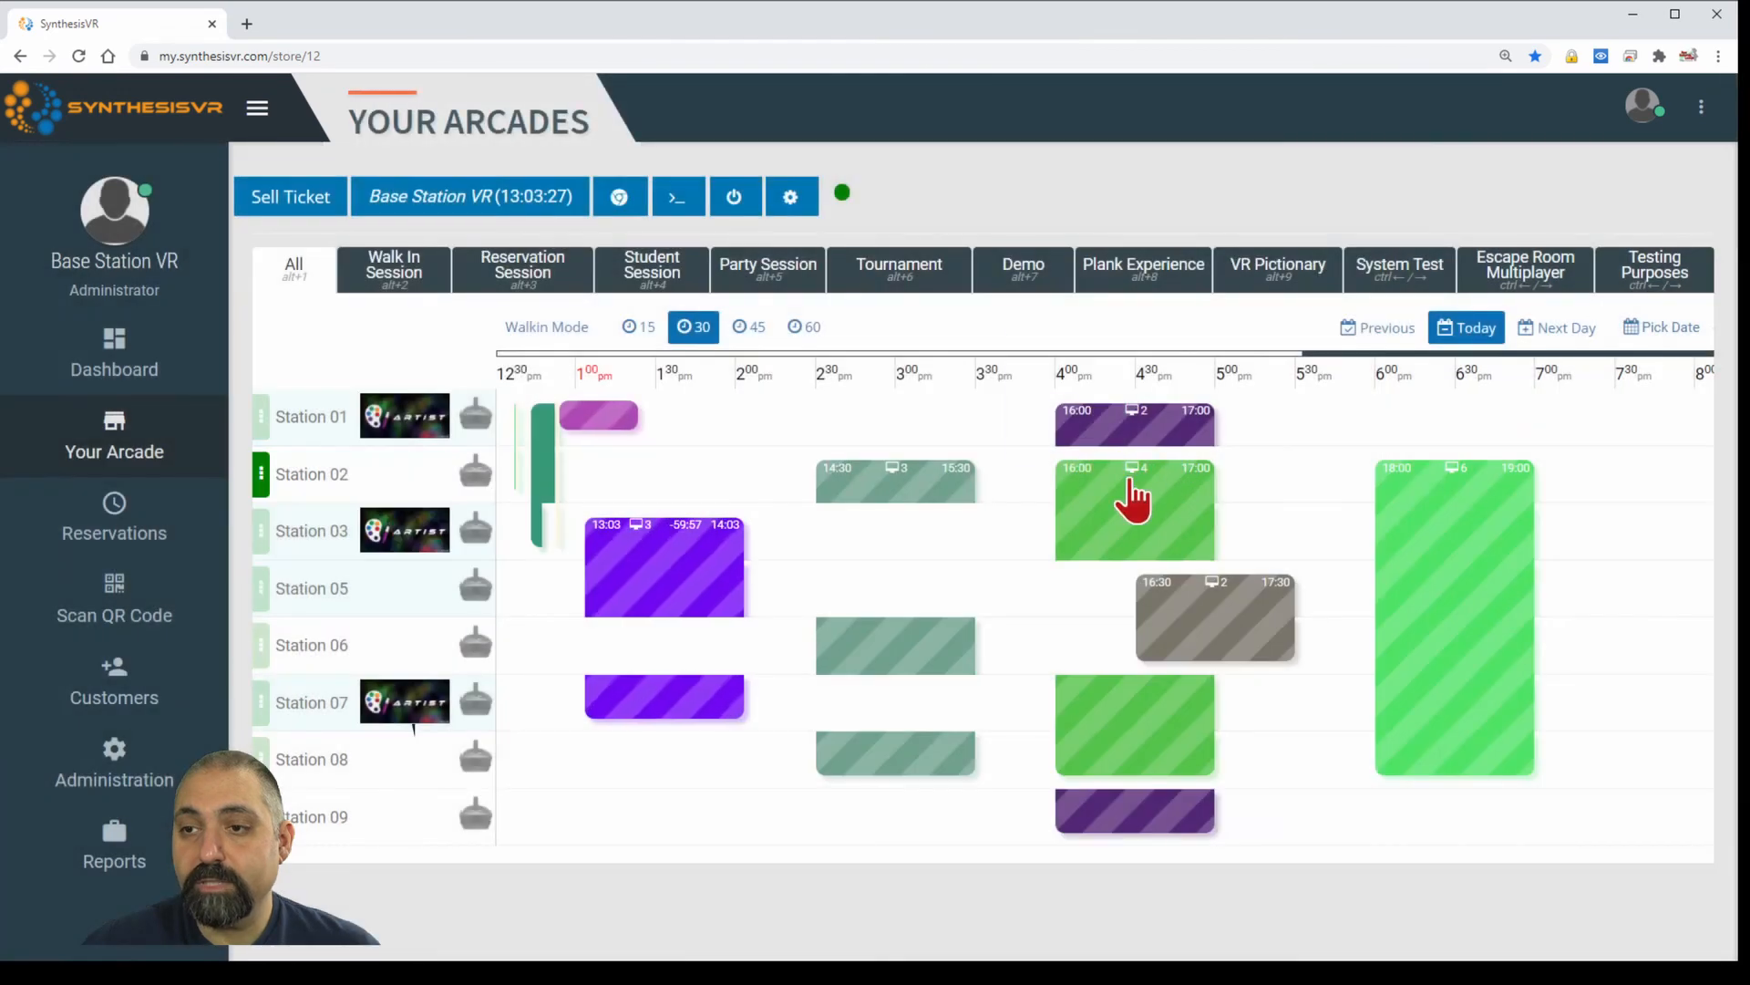
# Review the Station 03 booking's info and reschedule history, now running until 14:03.
pyautogui.moveTo(1090, 537)
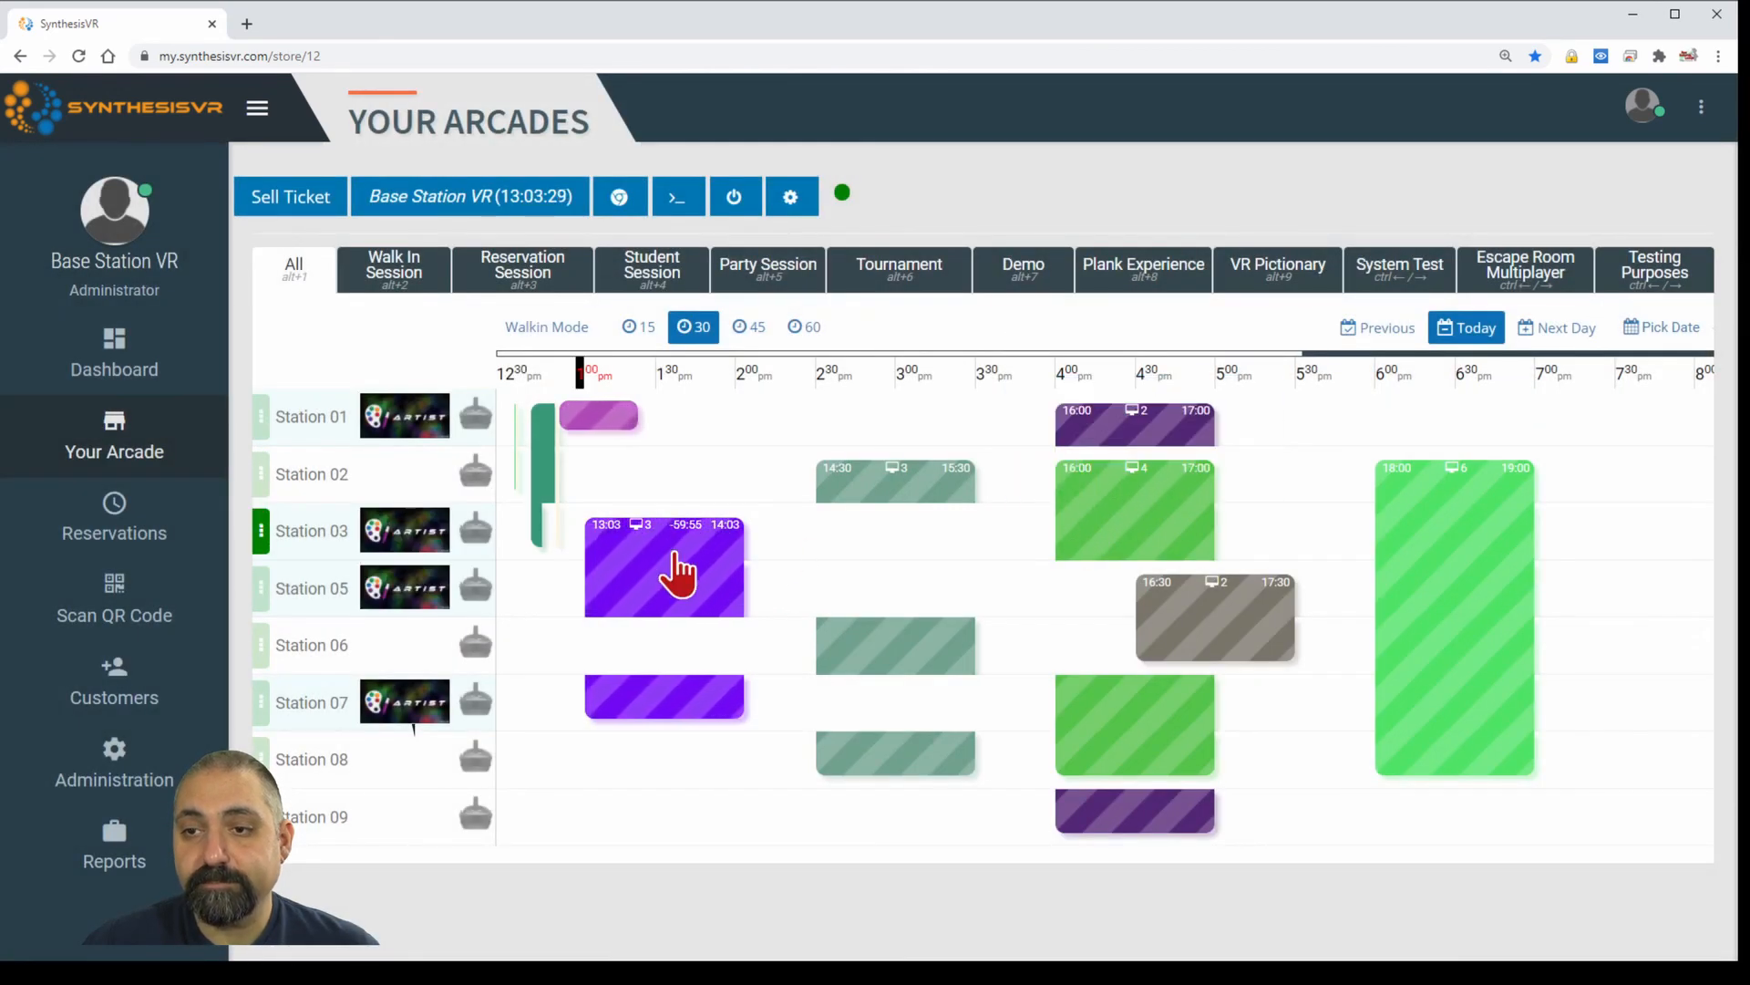
pyautogui.moveTo(676, 554)
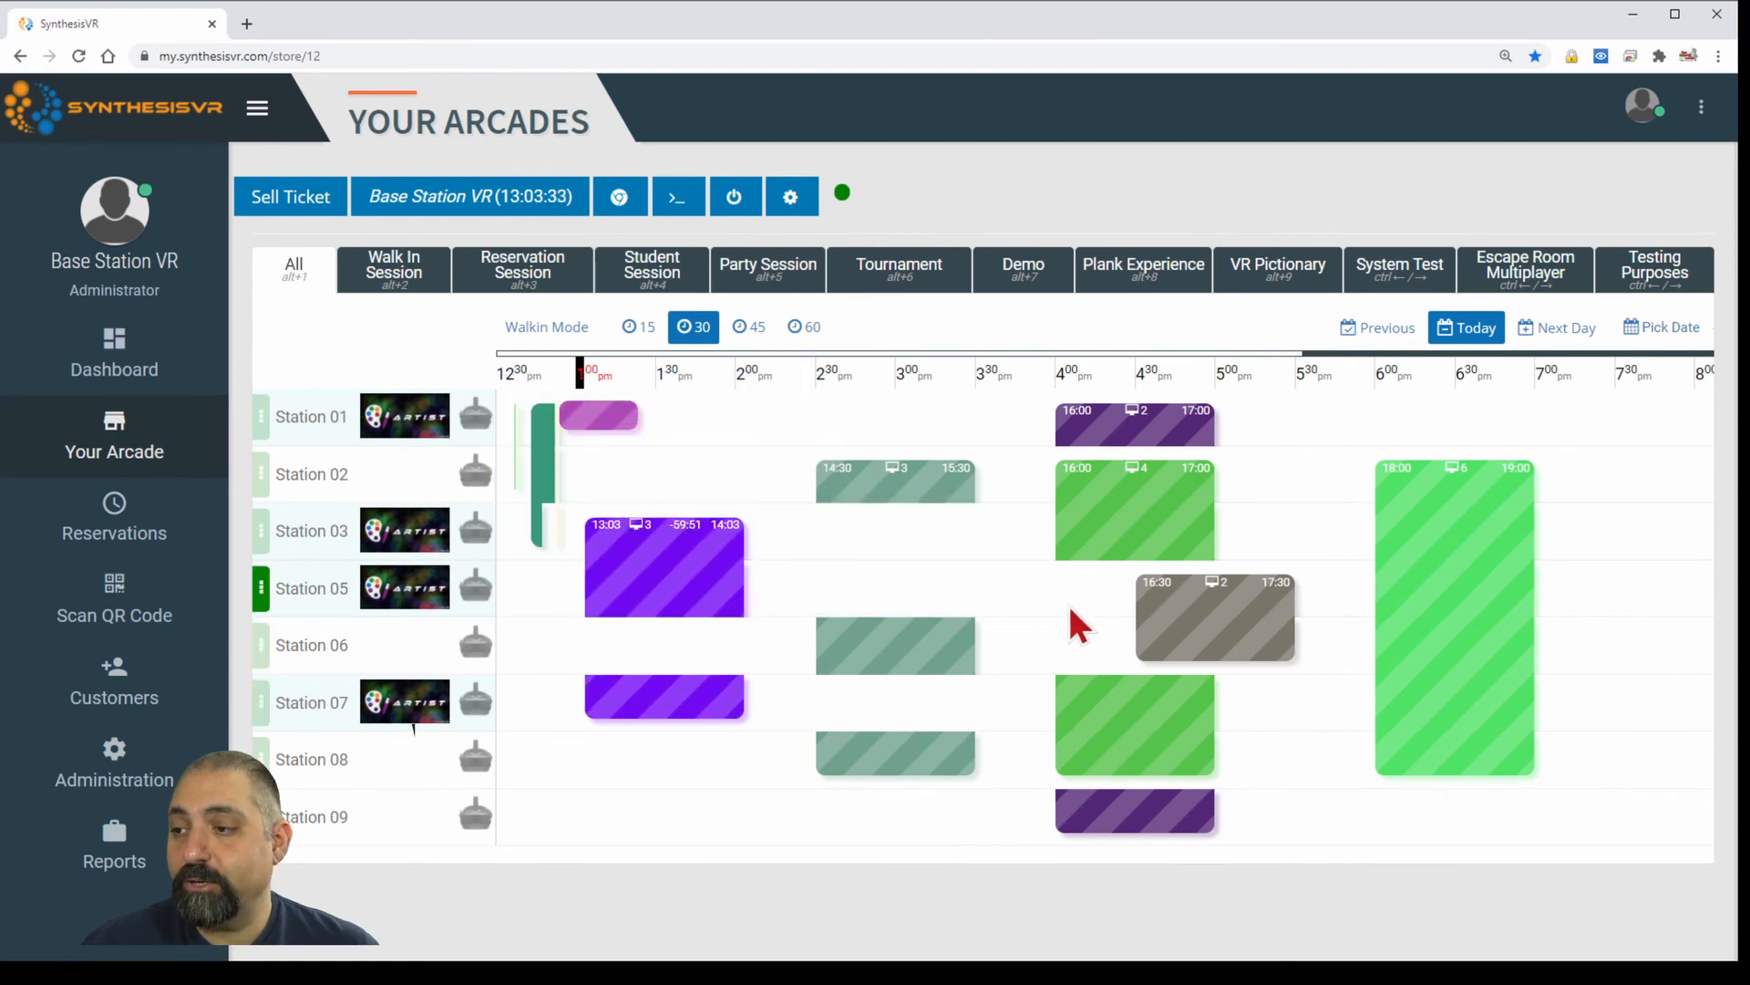
pyautogui.moveTo(644, 594)
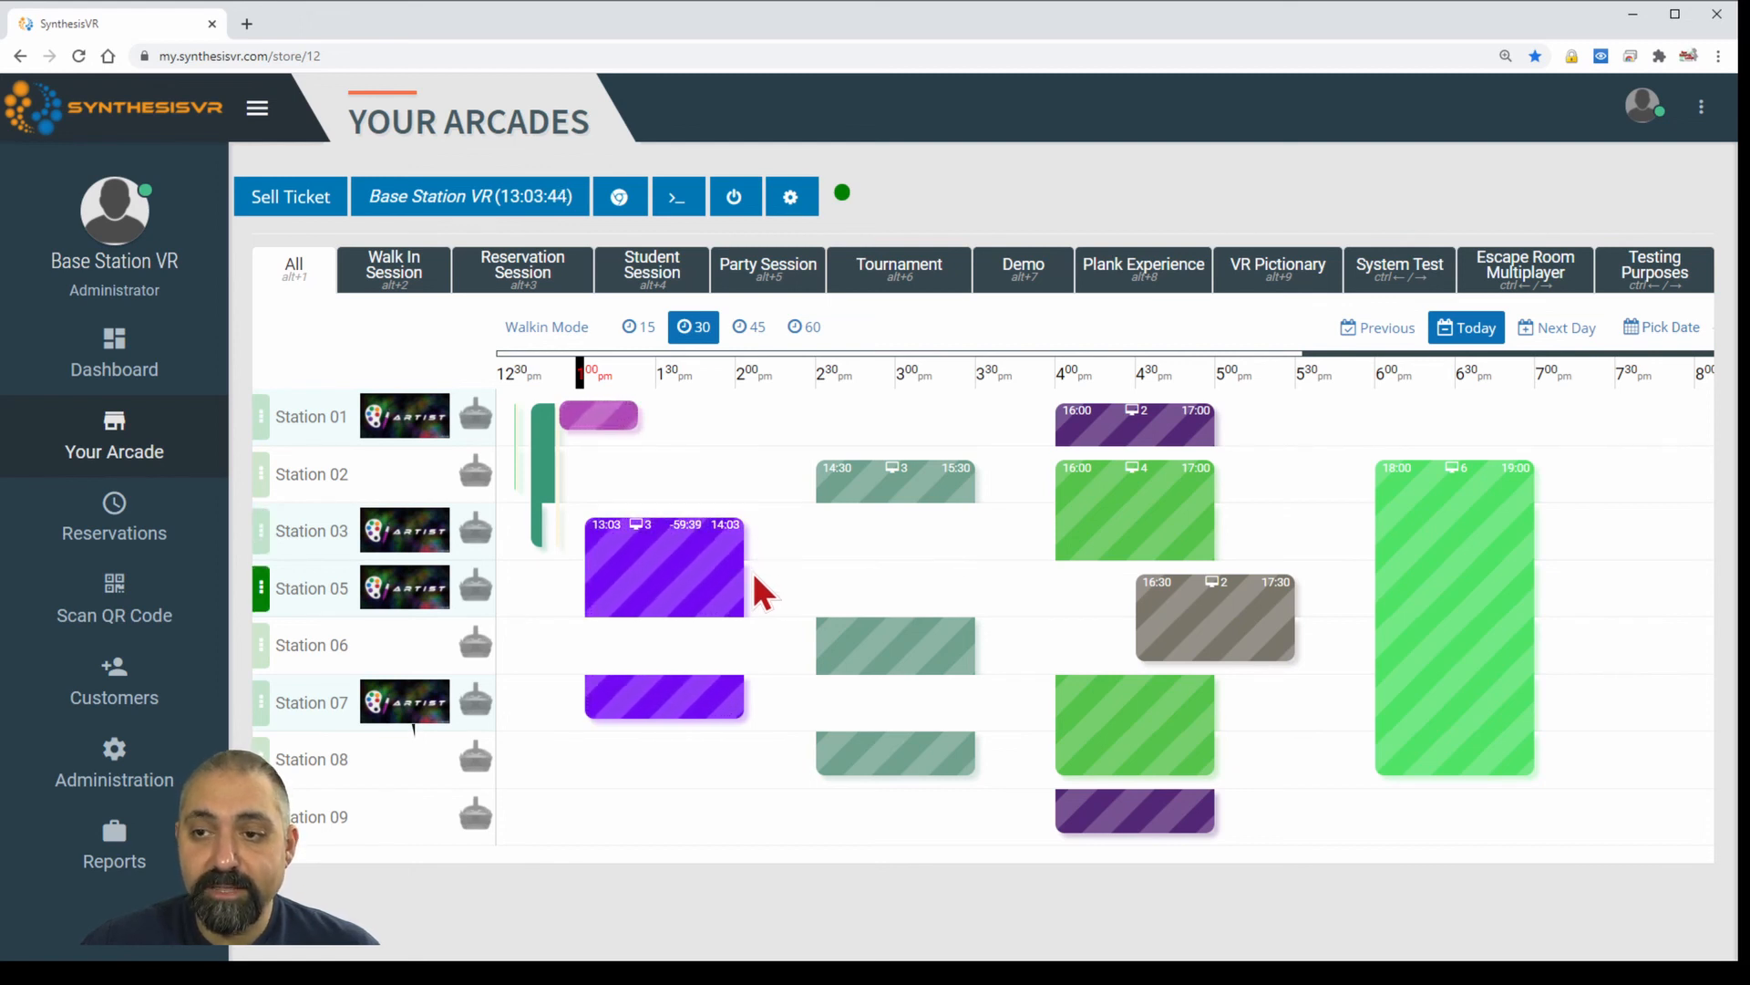
pyautogui.moveTo(730, 594)
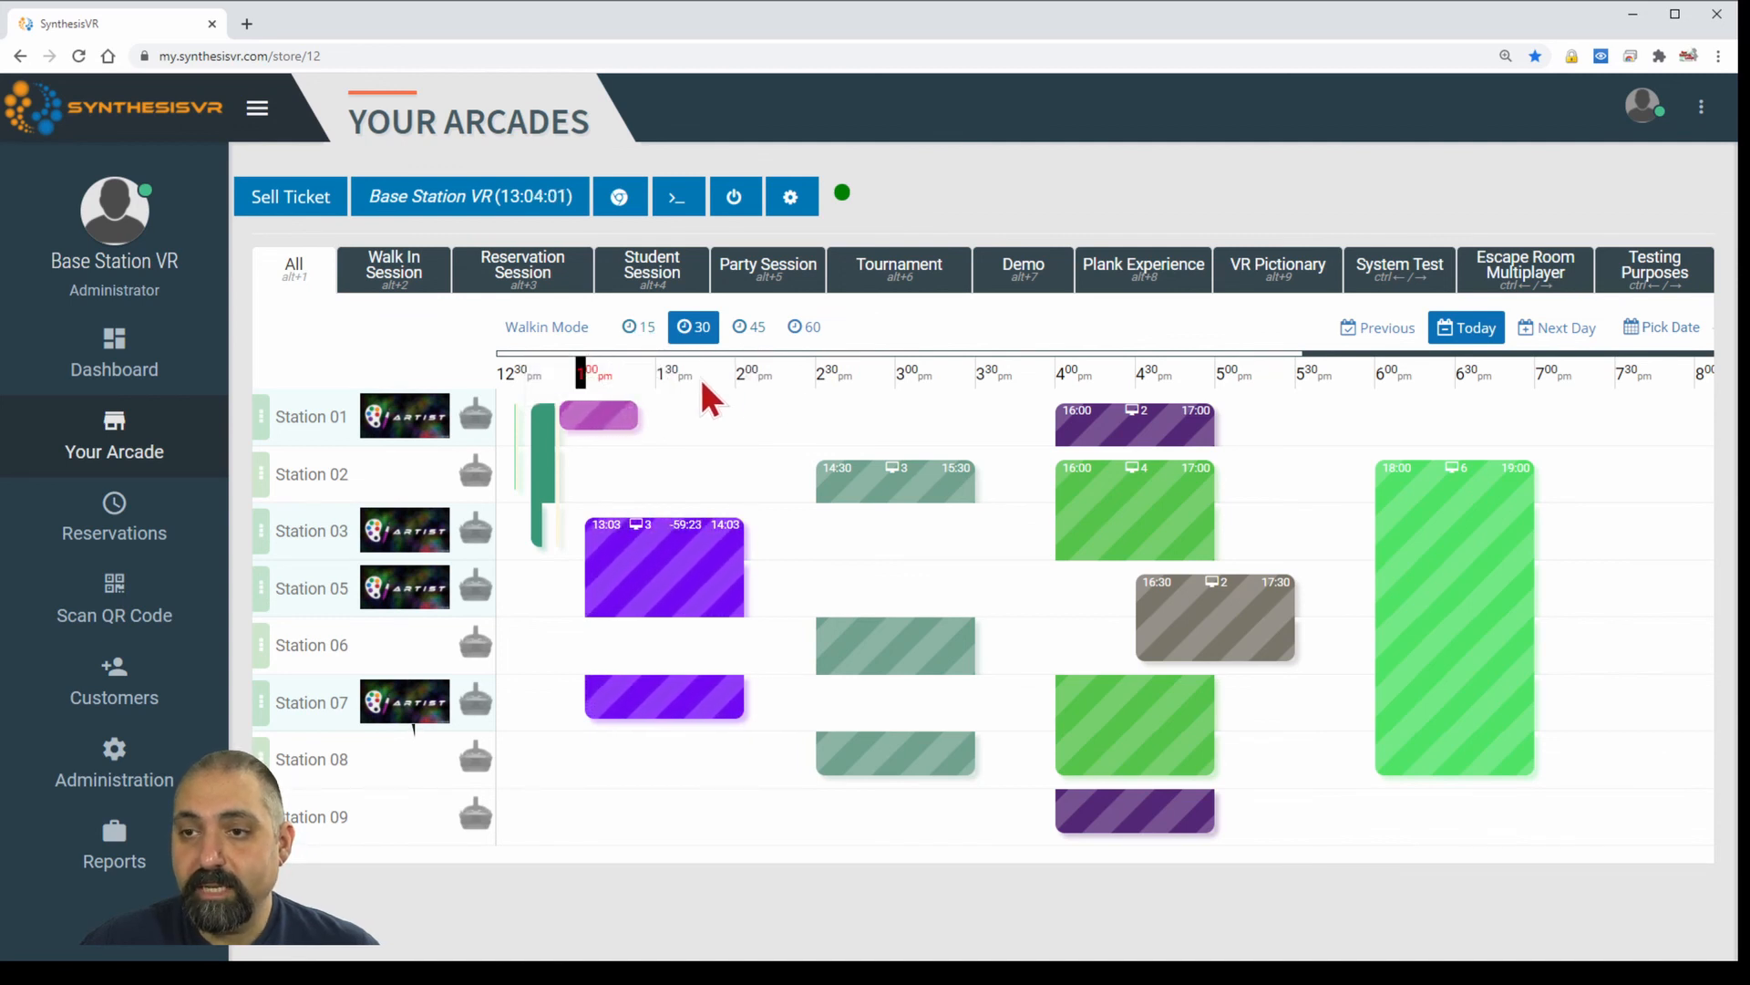
pyautogui.click(639, 328)
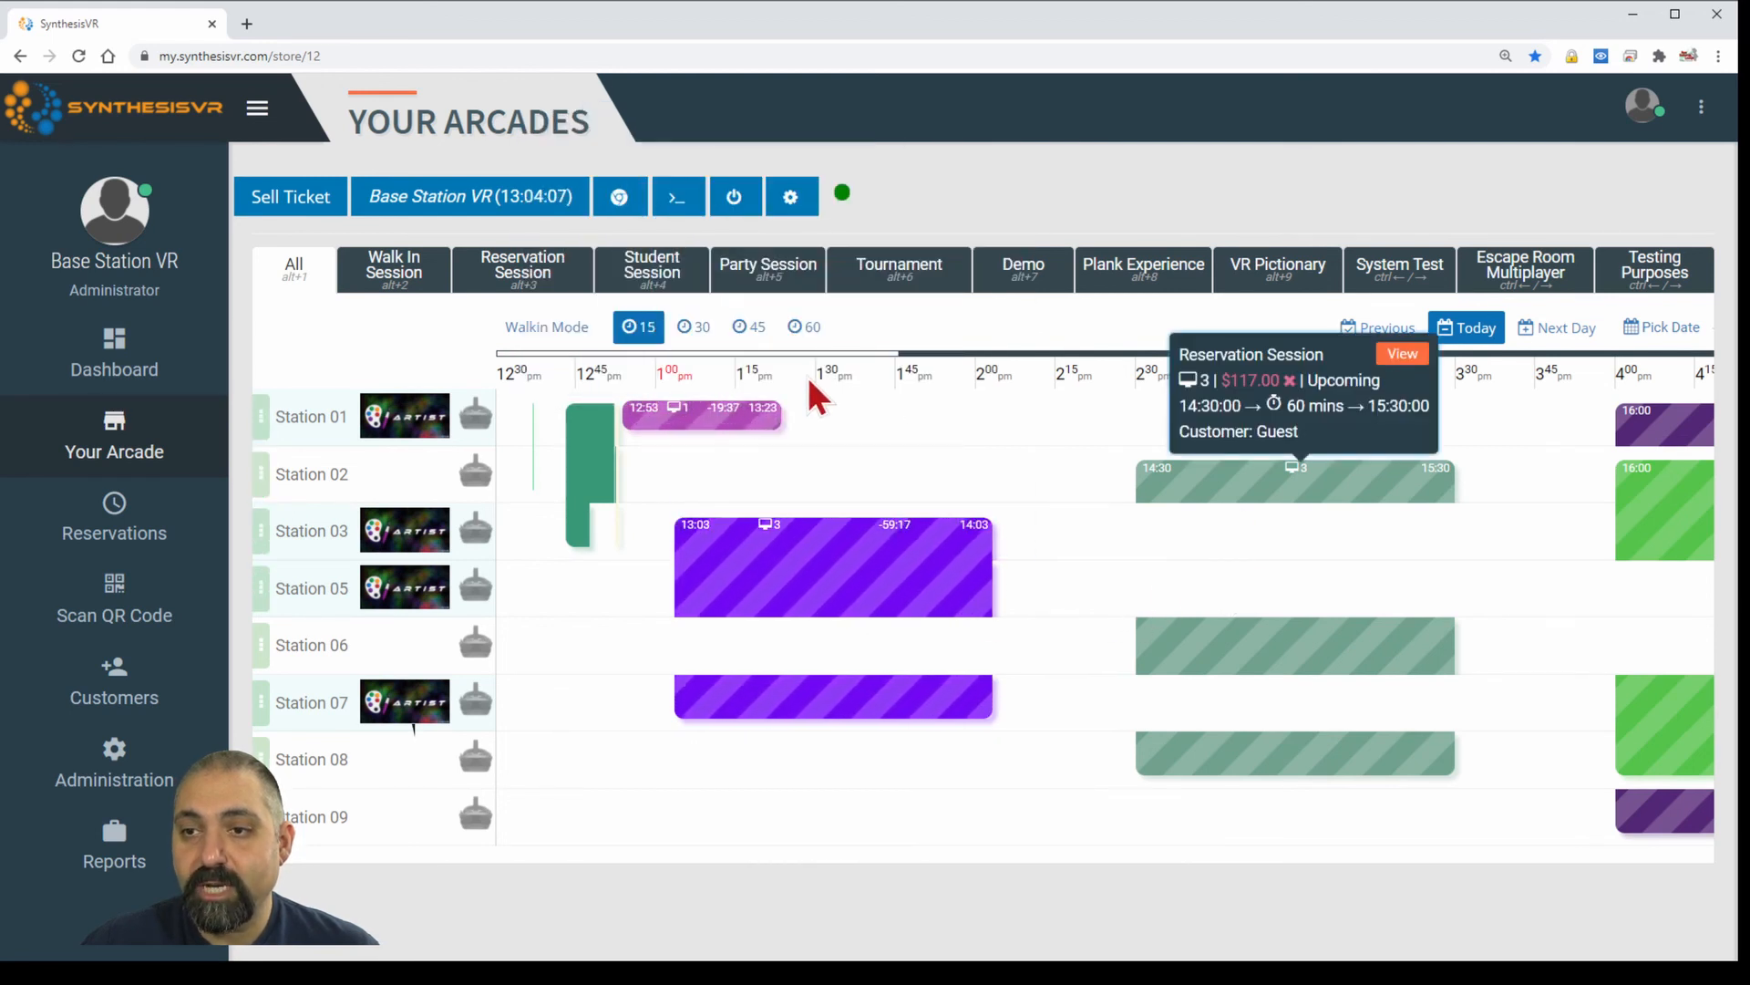
pyautogui.click(762, 335)
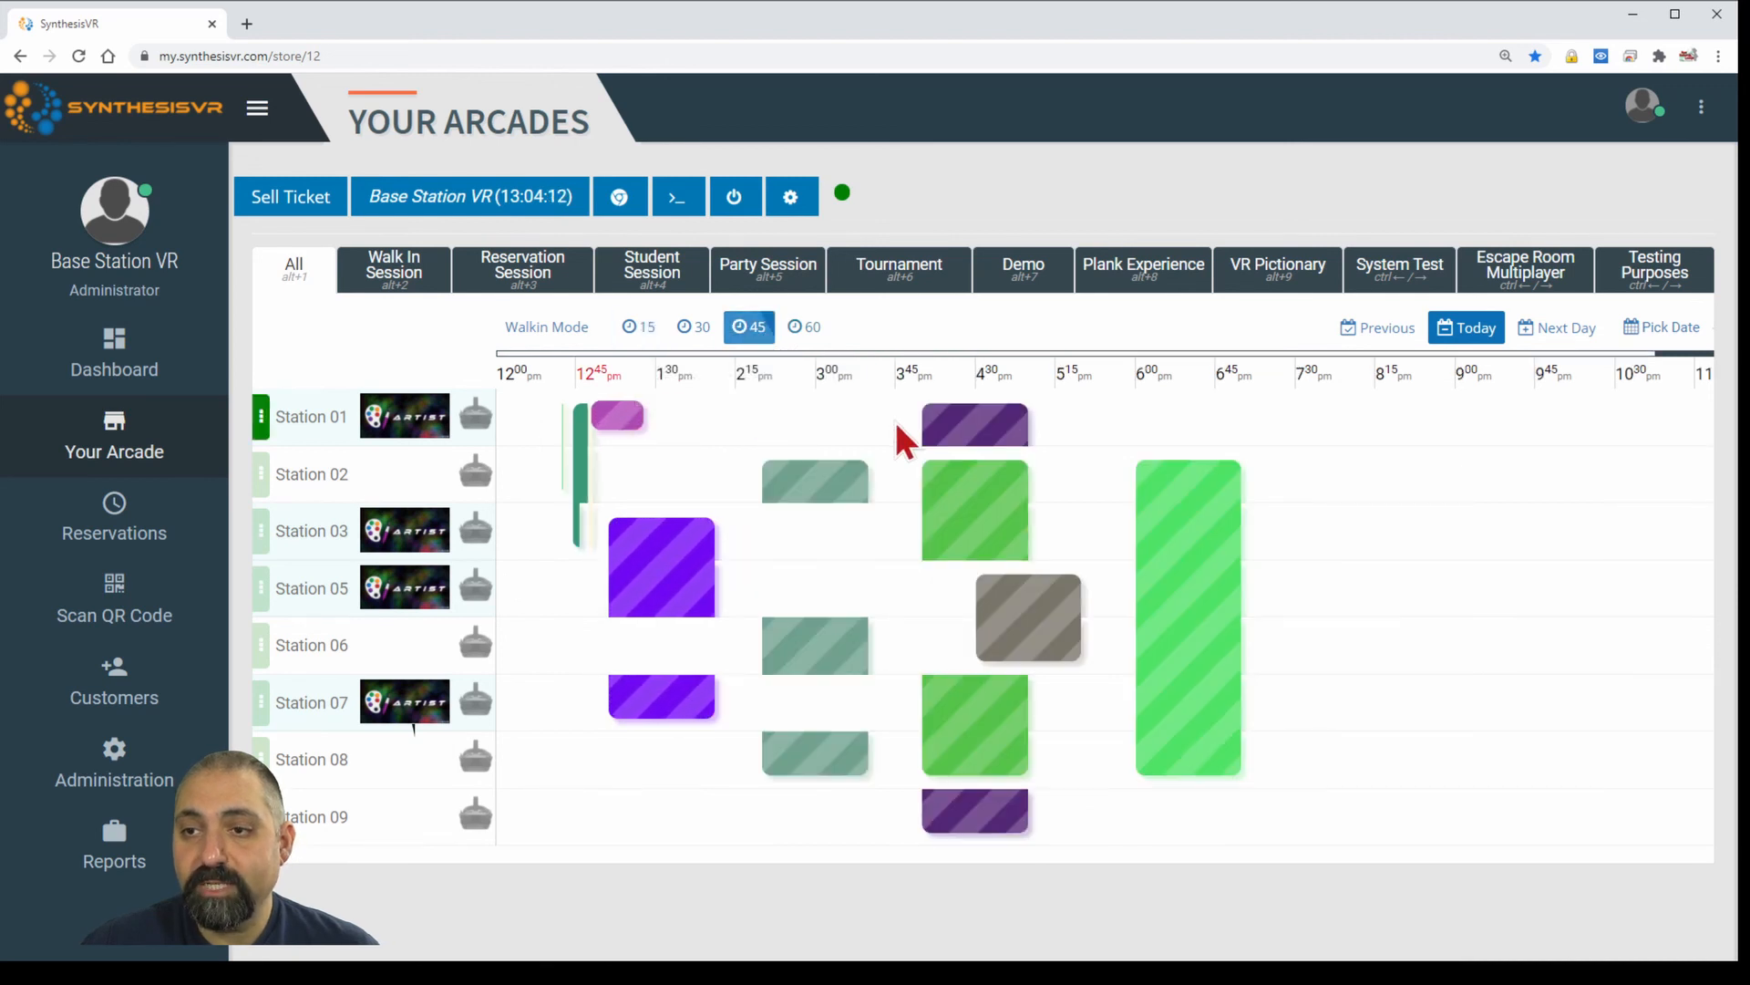
pyautogui.click(807, 331)
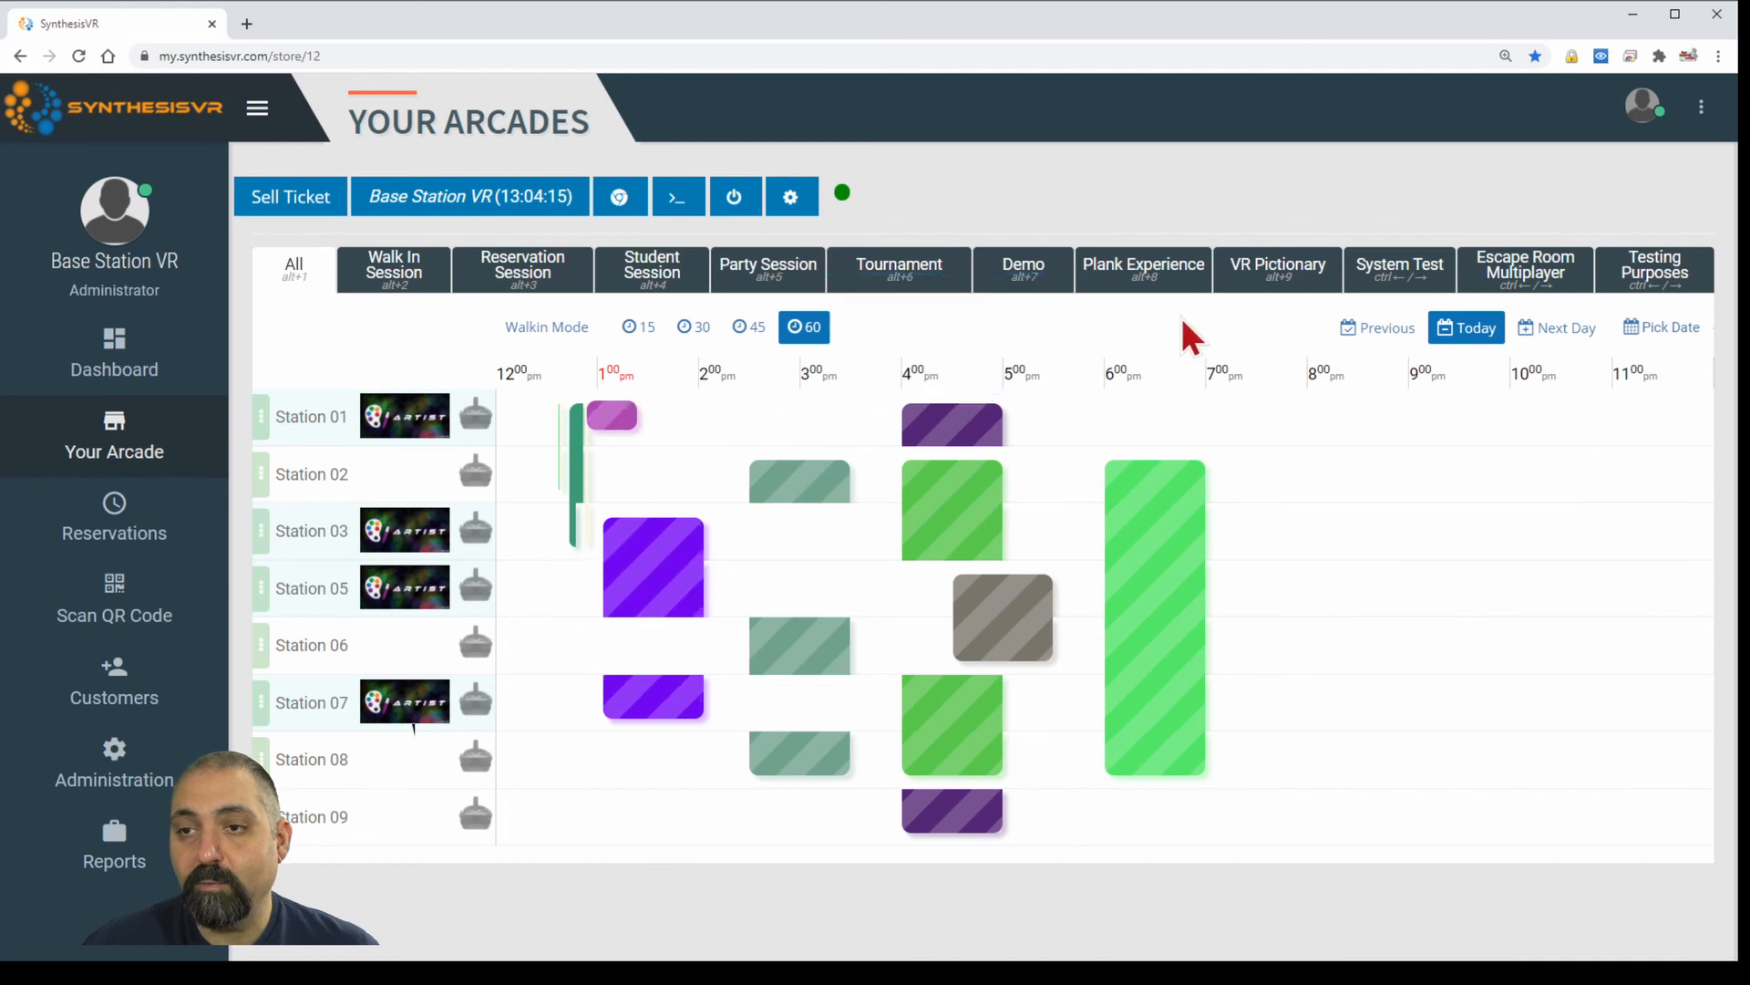
pyautogui.click(695, 332)
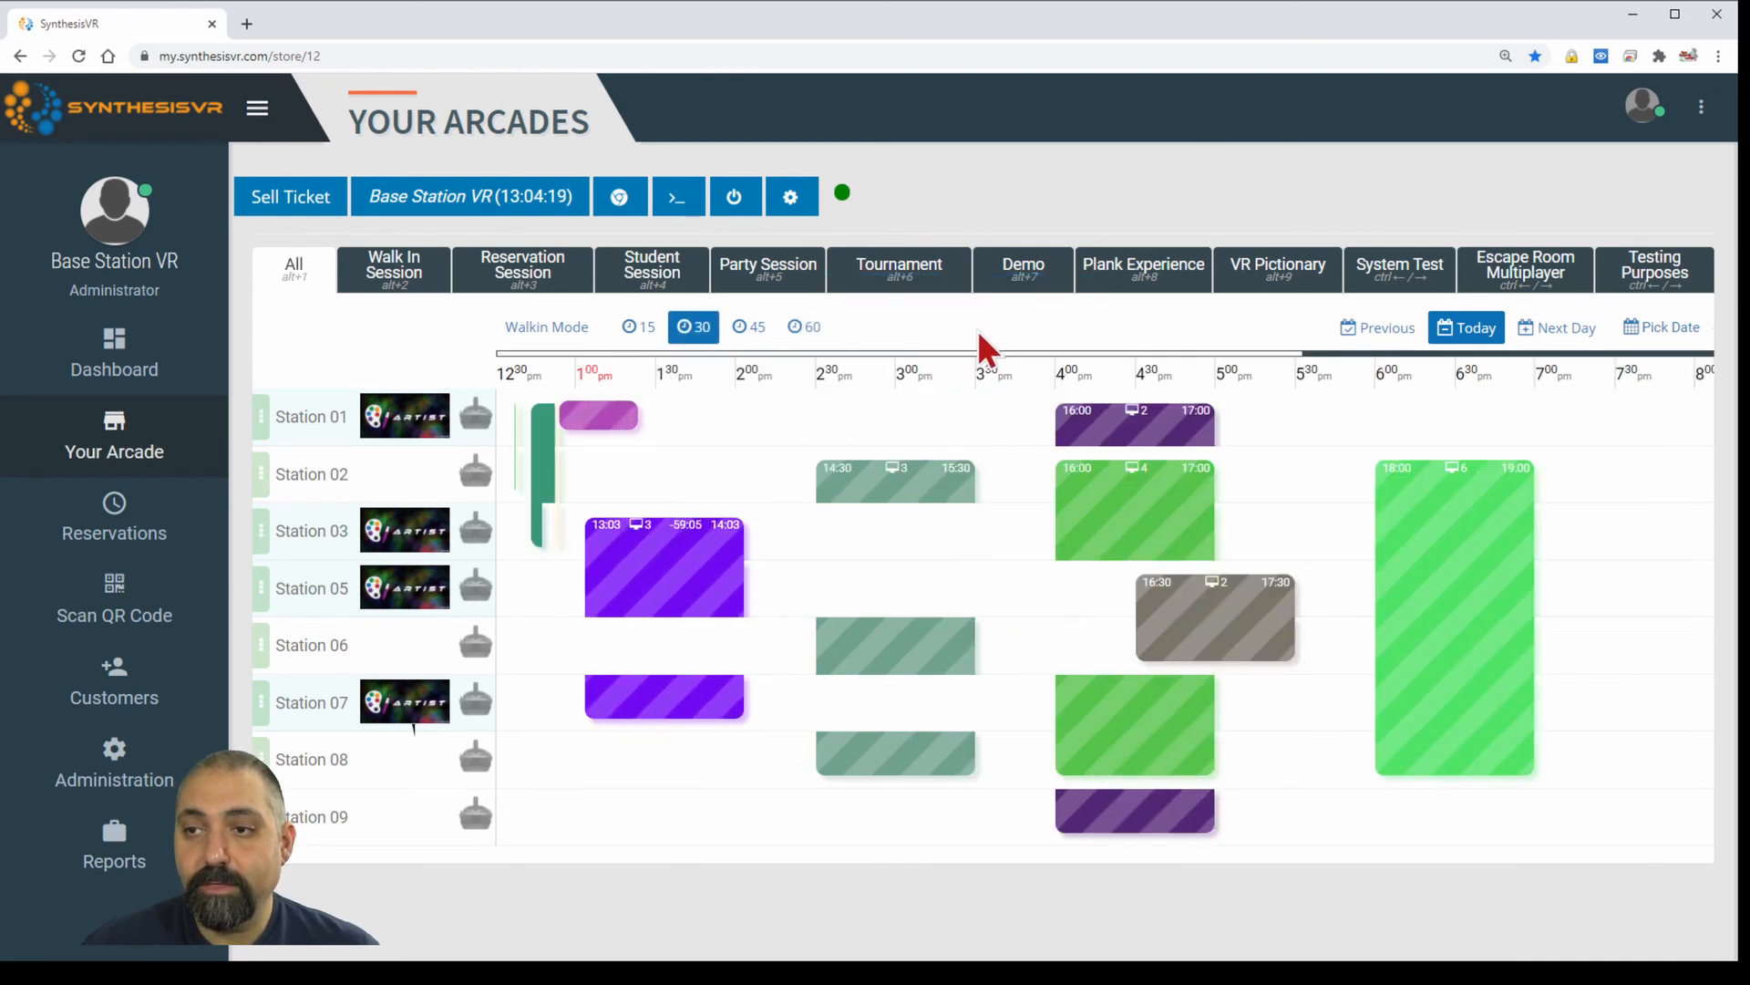
pyautogui.click(1388, 330)
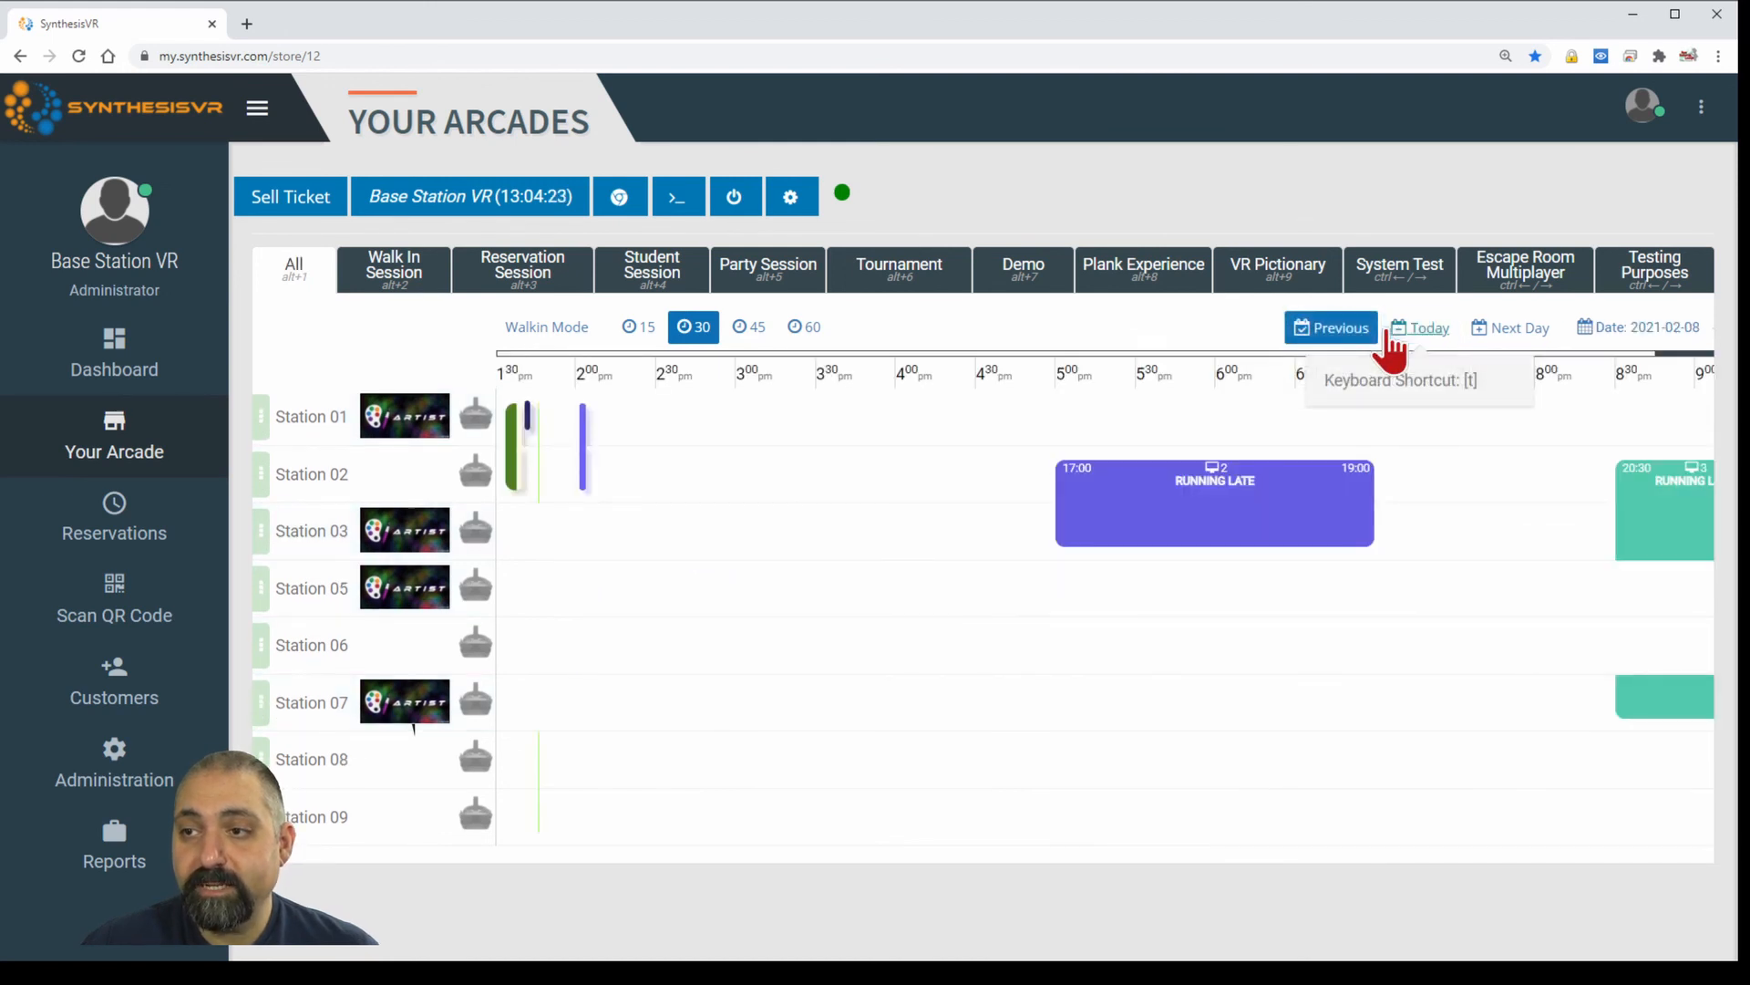
pyautogui.click(1520, 330)
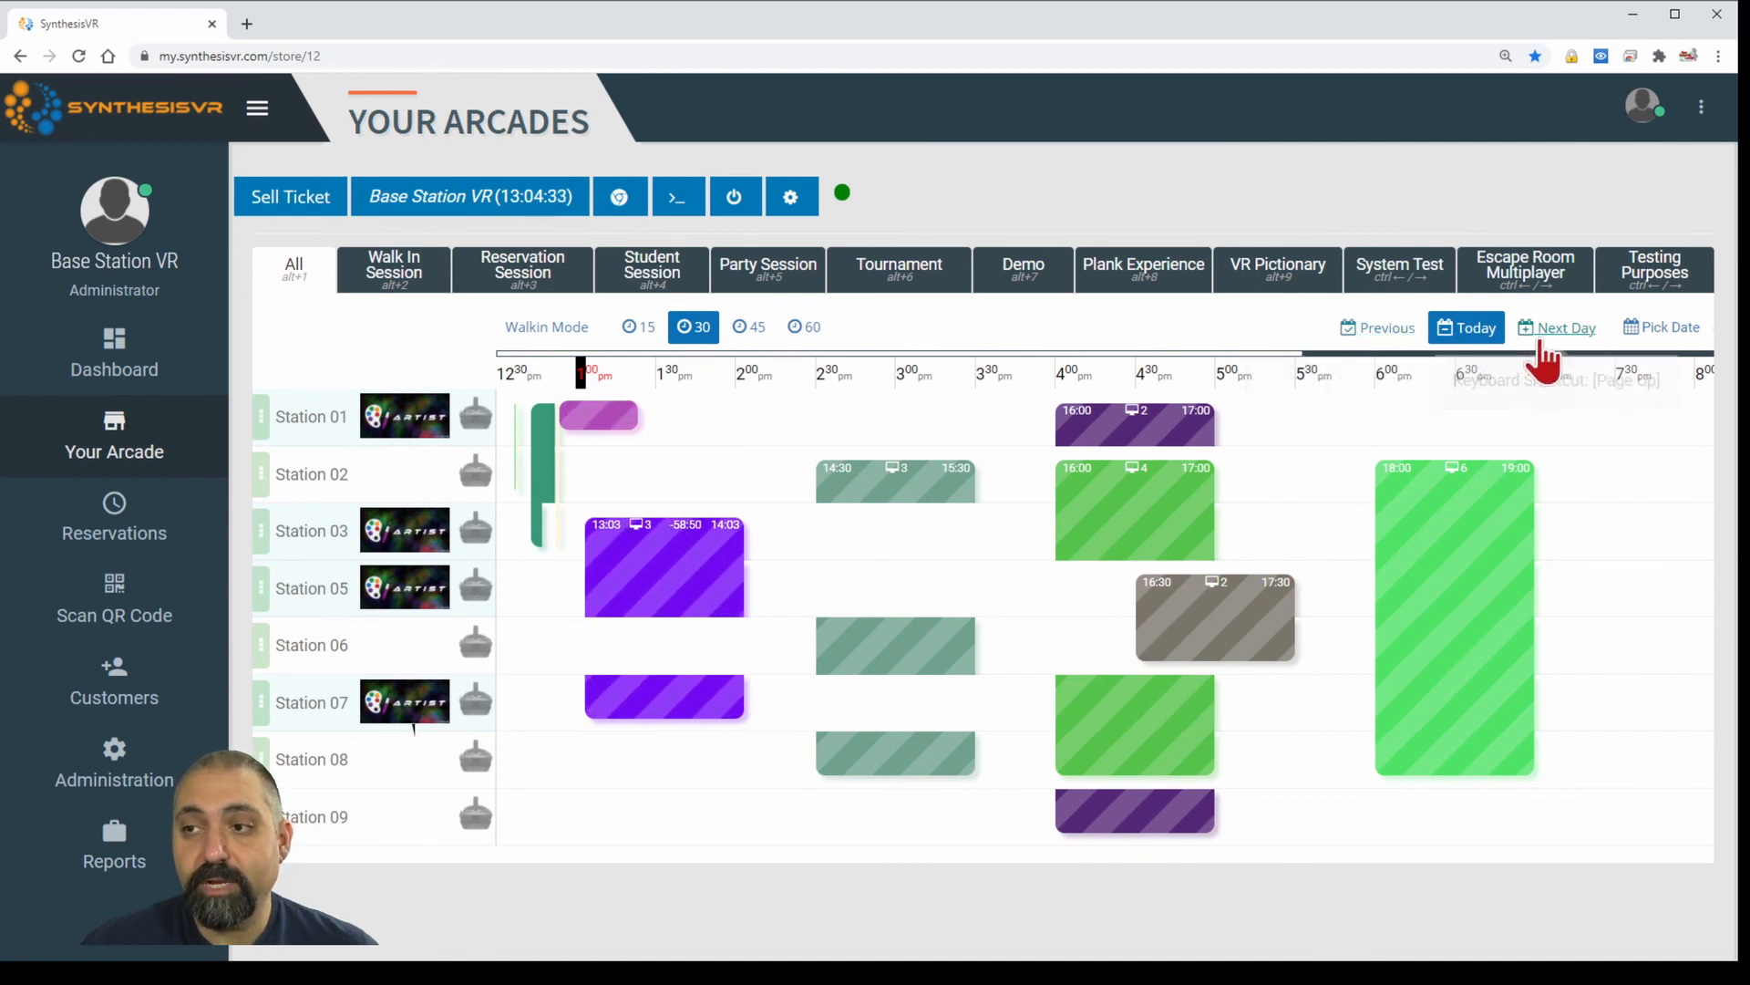
pyautogui.click(1483, 339)
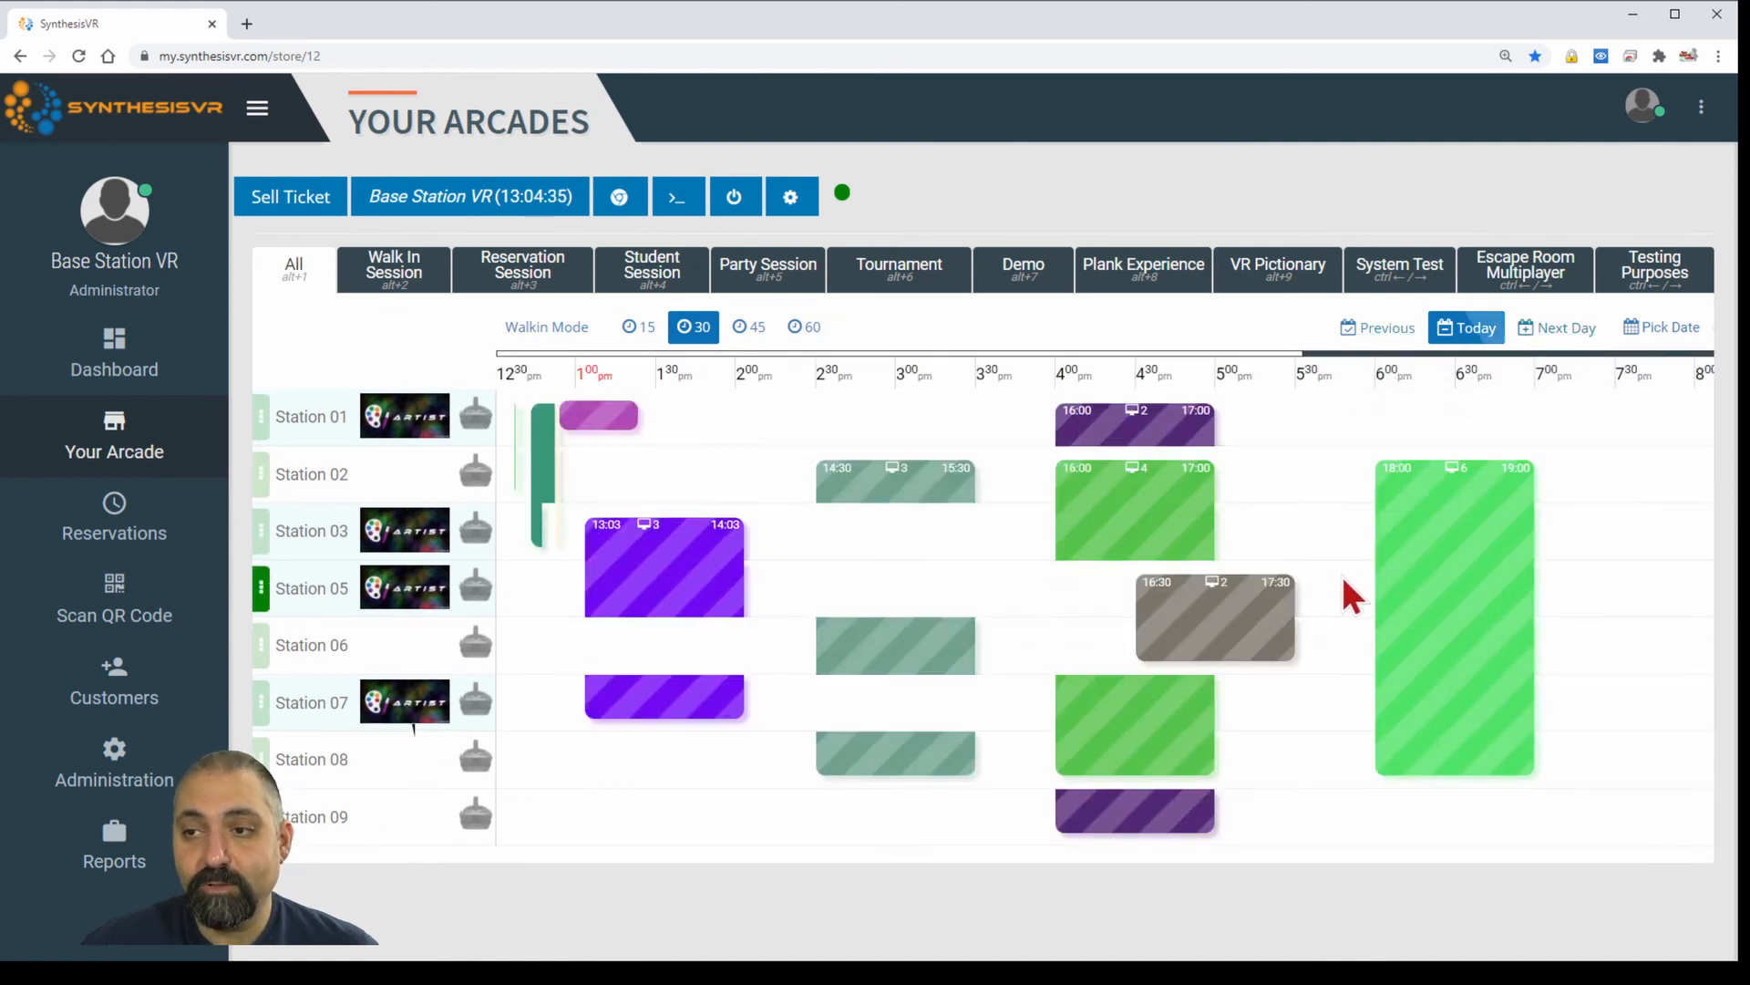
pyautogui.click(1672, 330)
pyautogui.click(1499, 463)
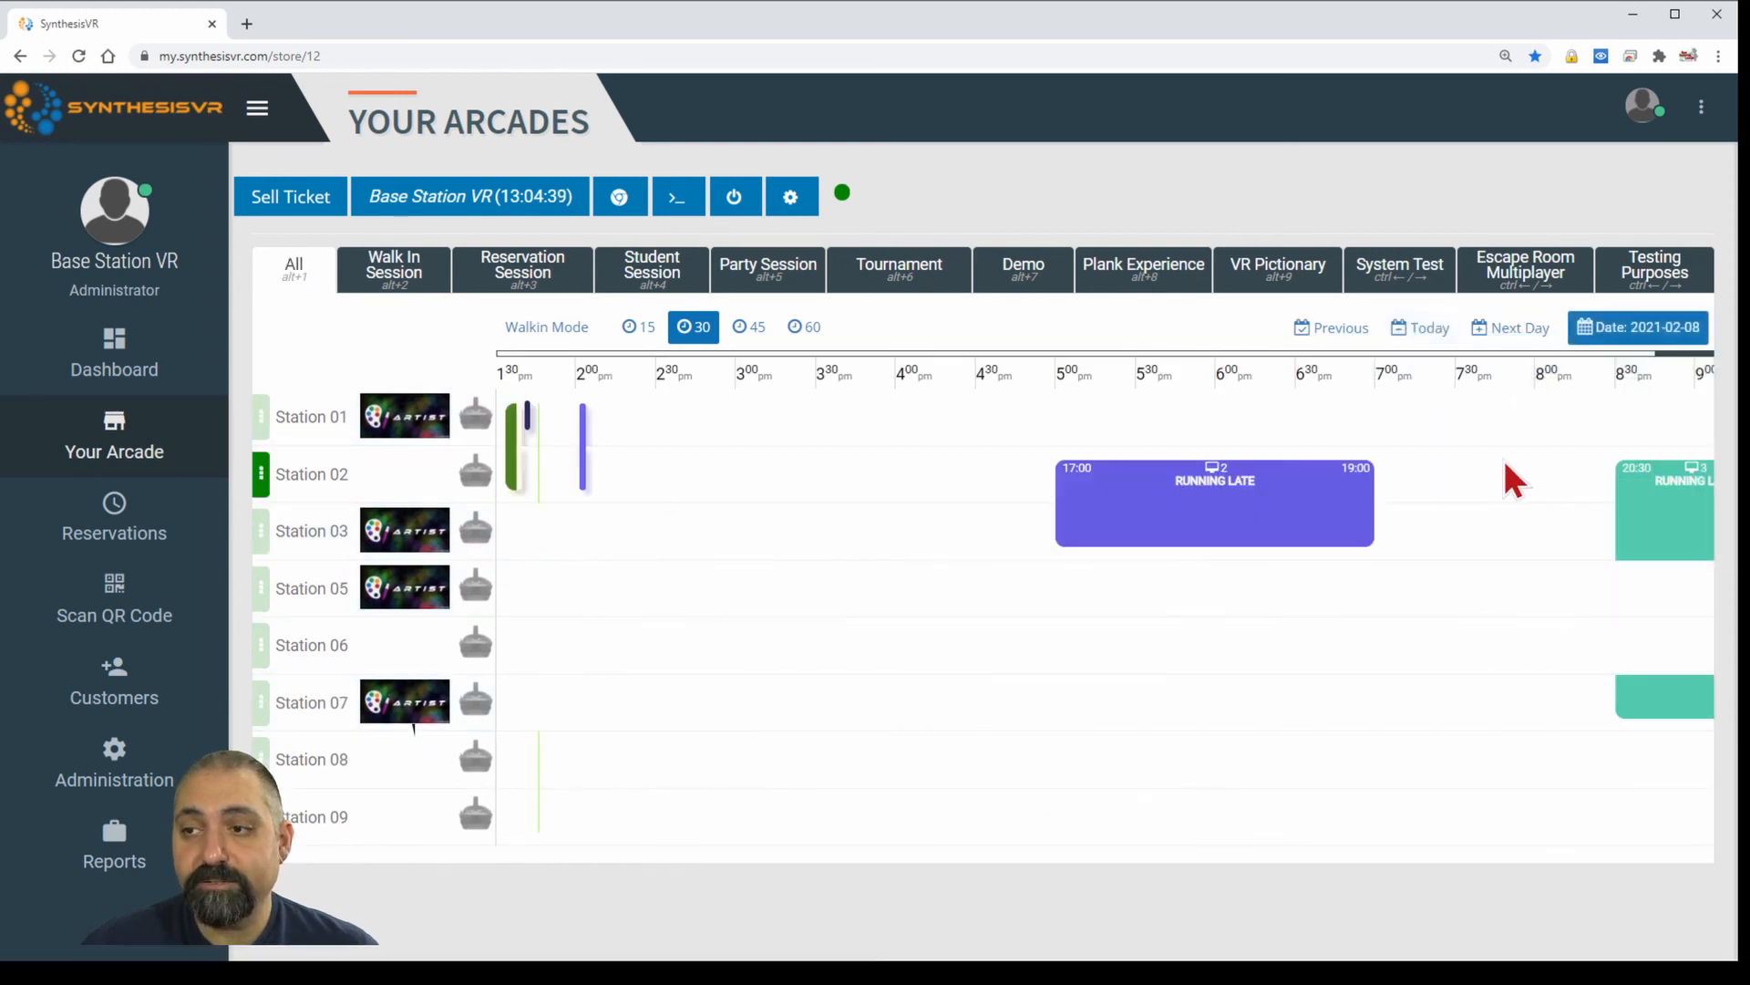
pyautogui.click(1672, 332)
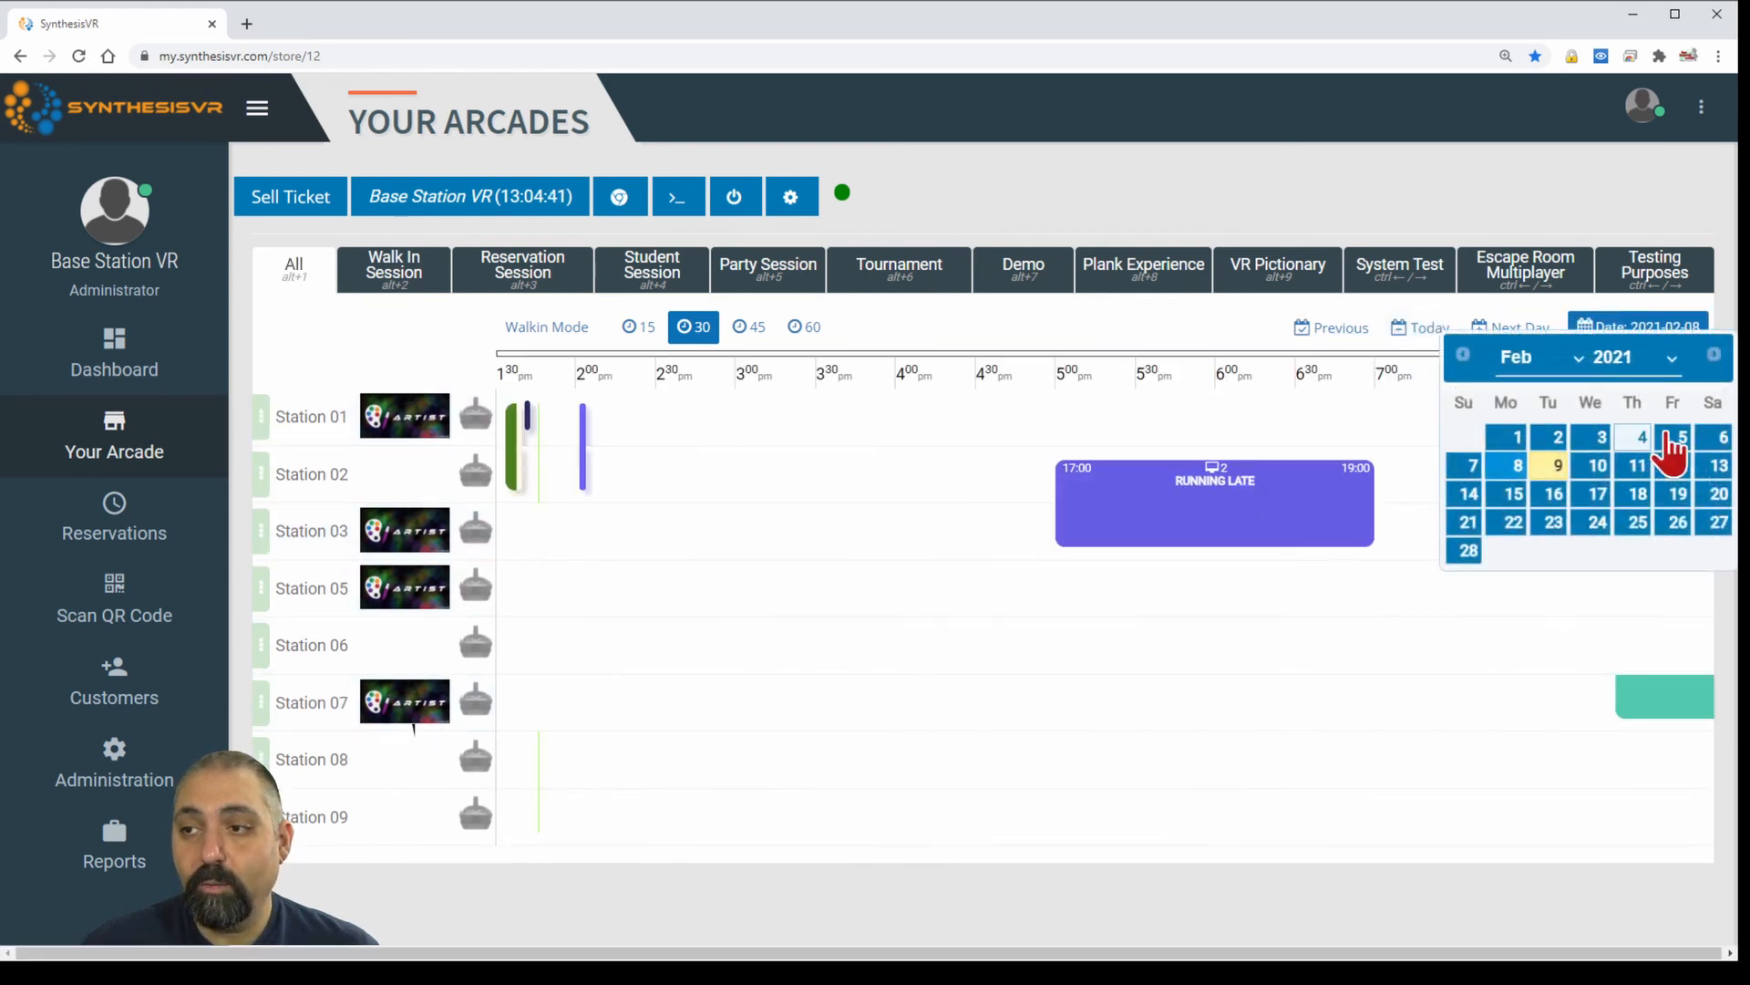
pyautogui.click(1719, 440)
pyautogui.click(1655, 328)
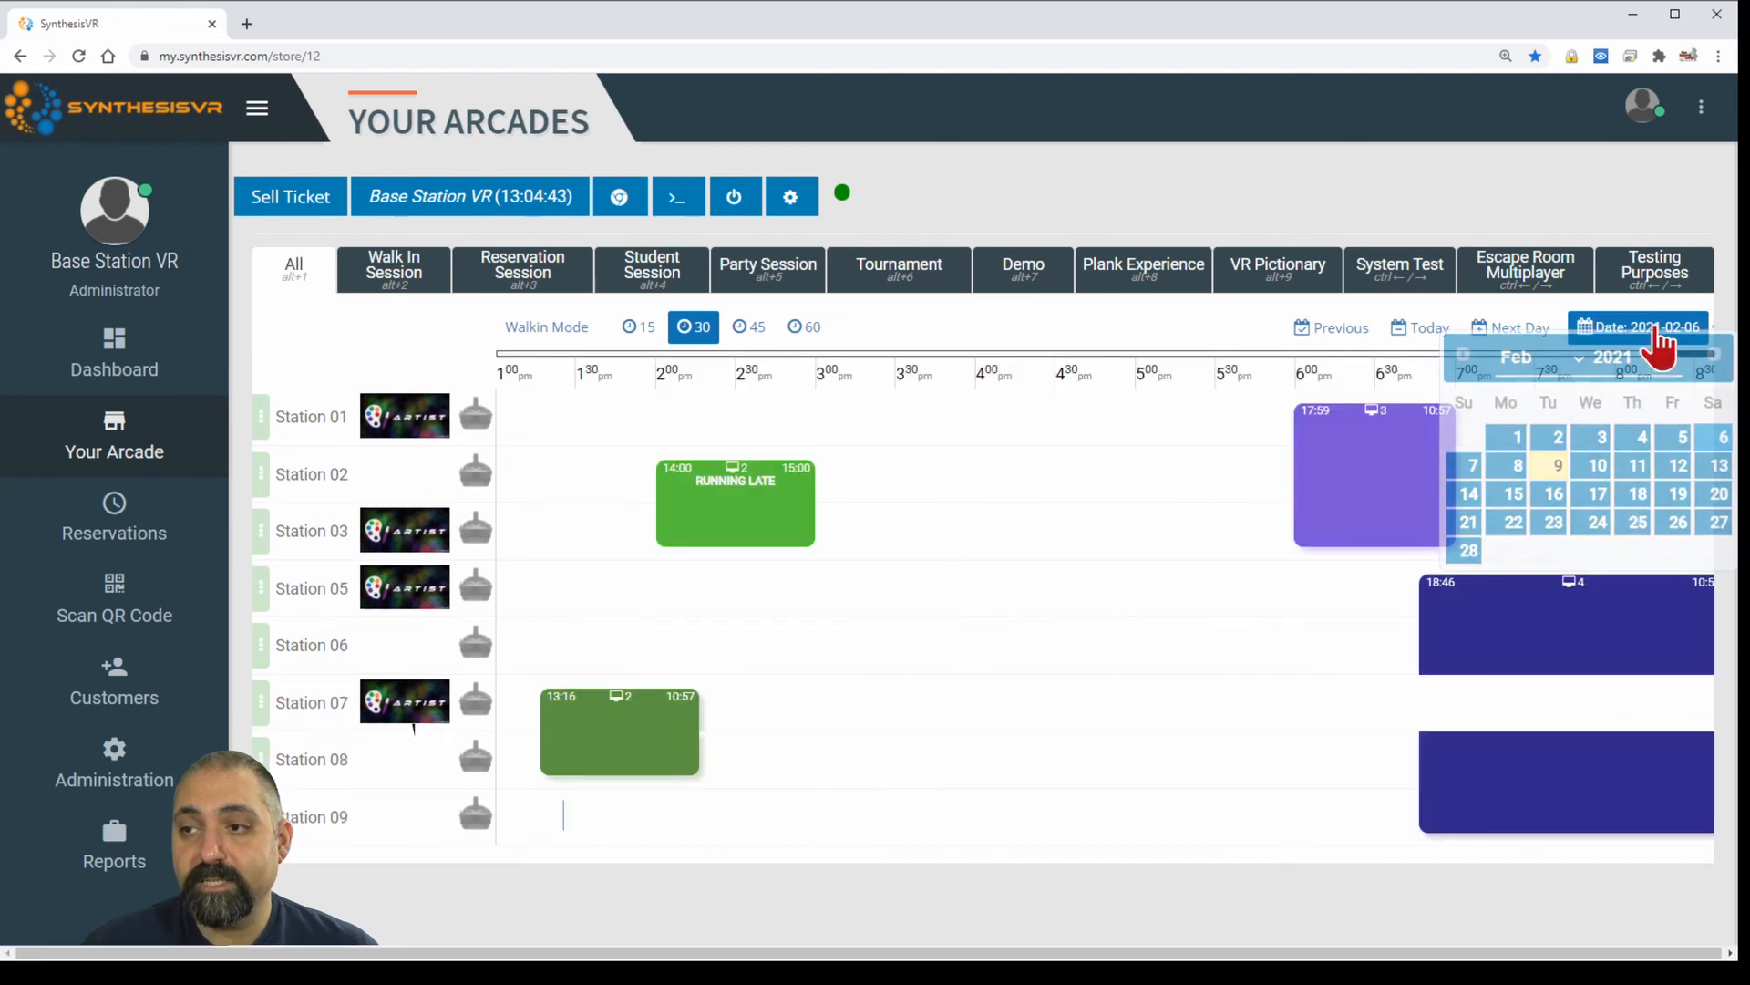
pyautogui.click(1518, 465)
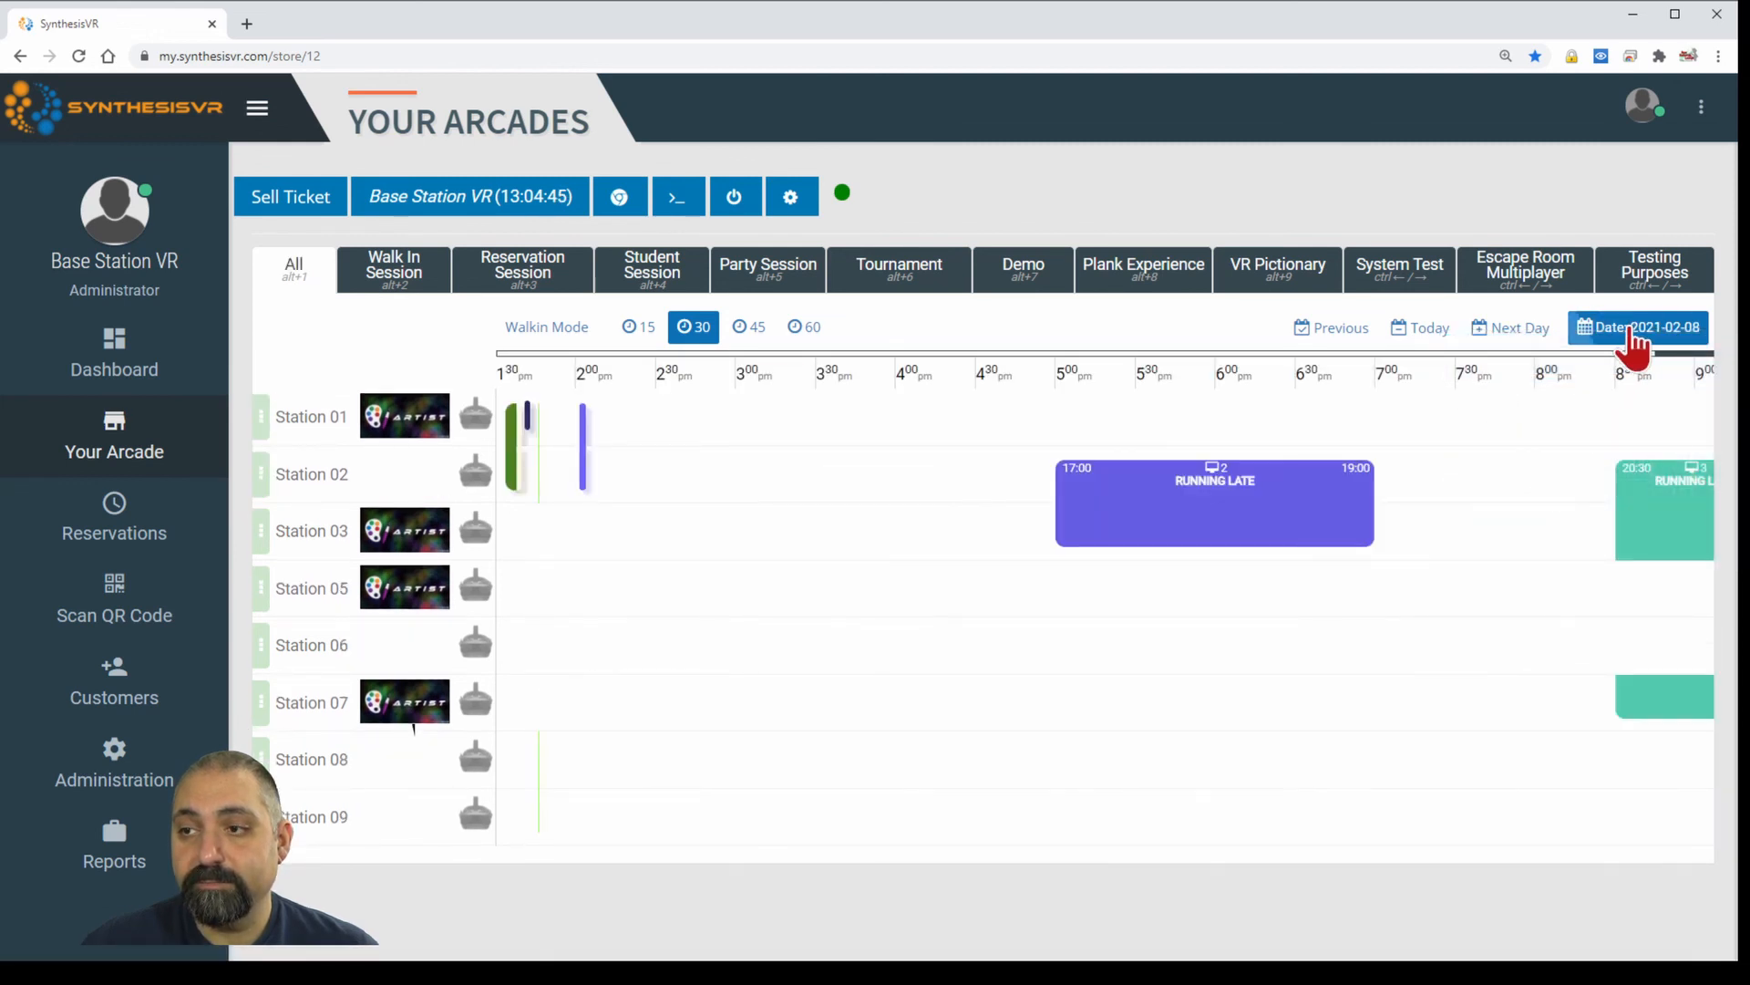
pyautogui.click(1444, 334)
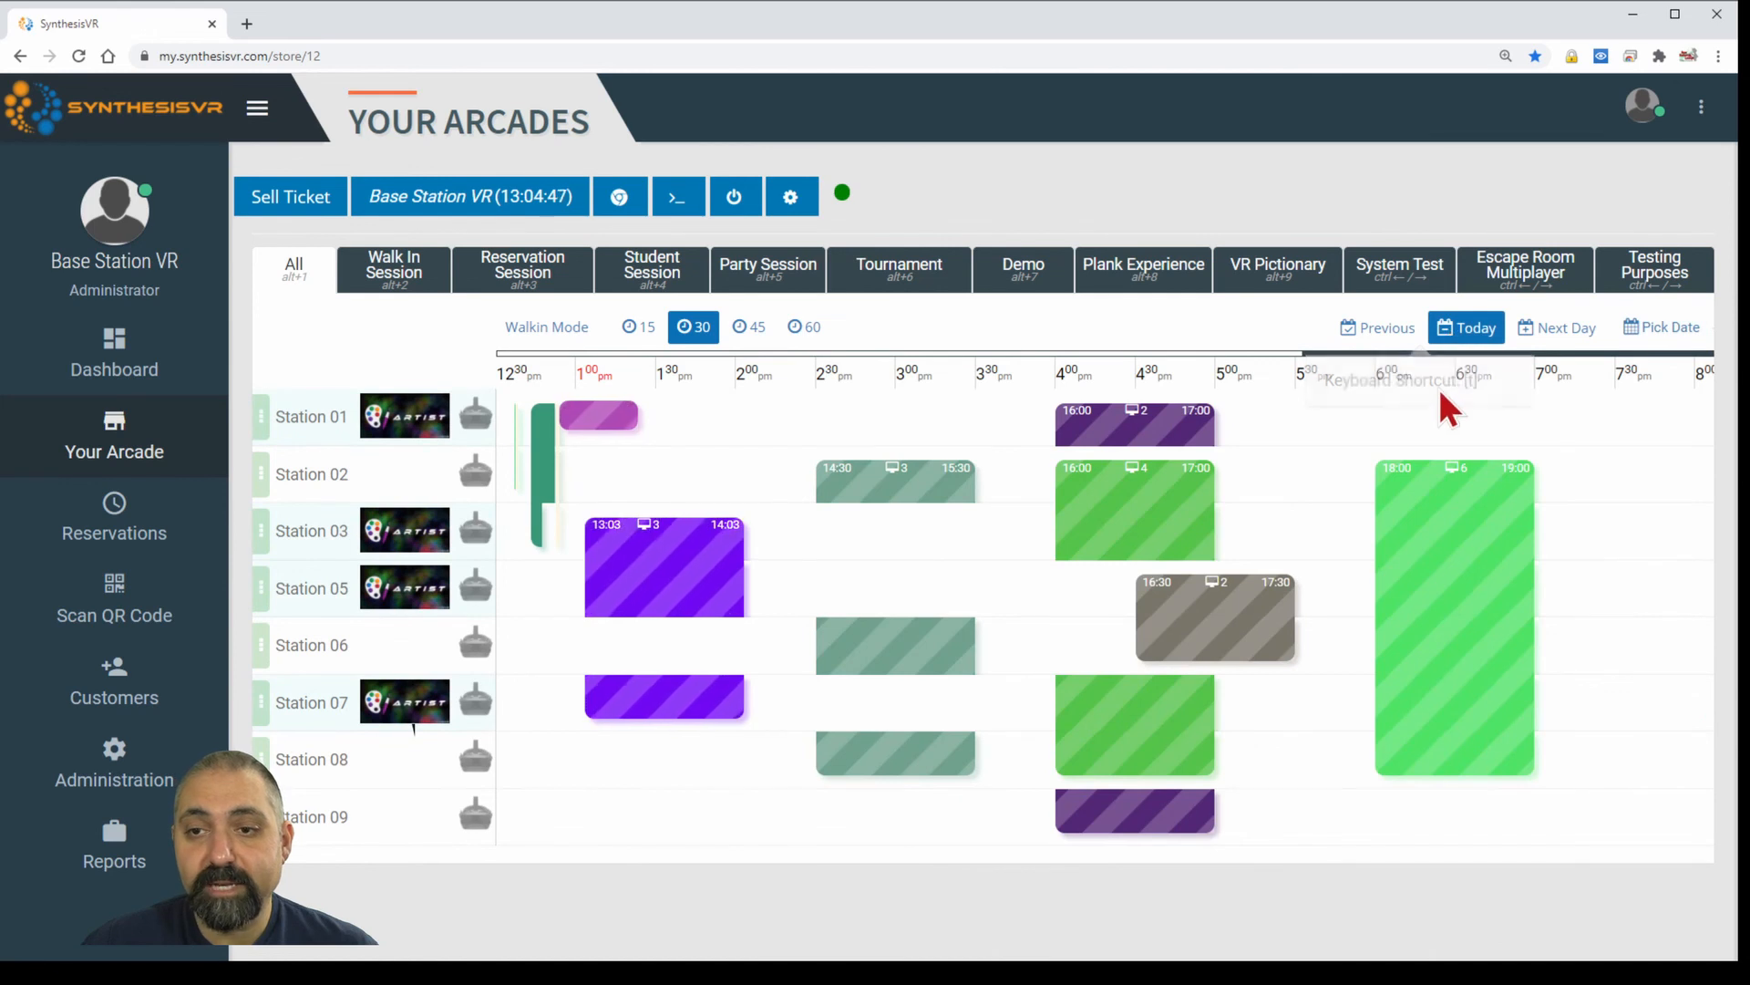